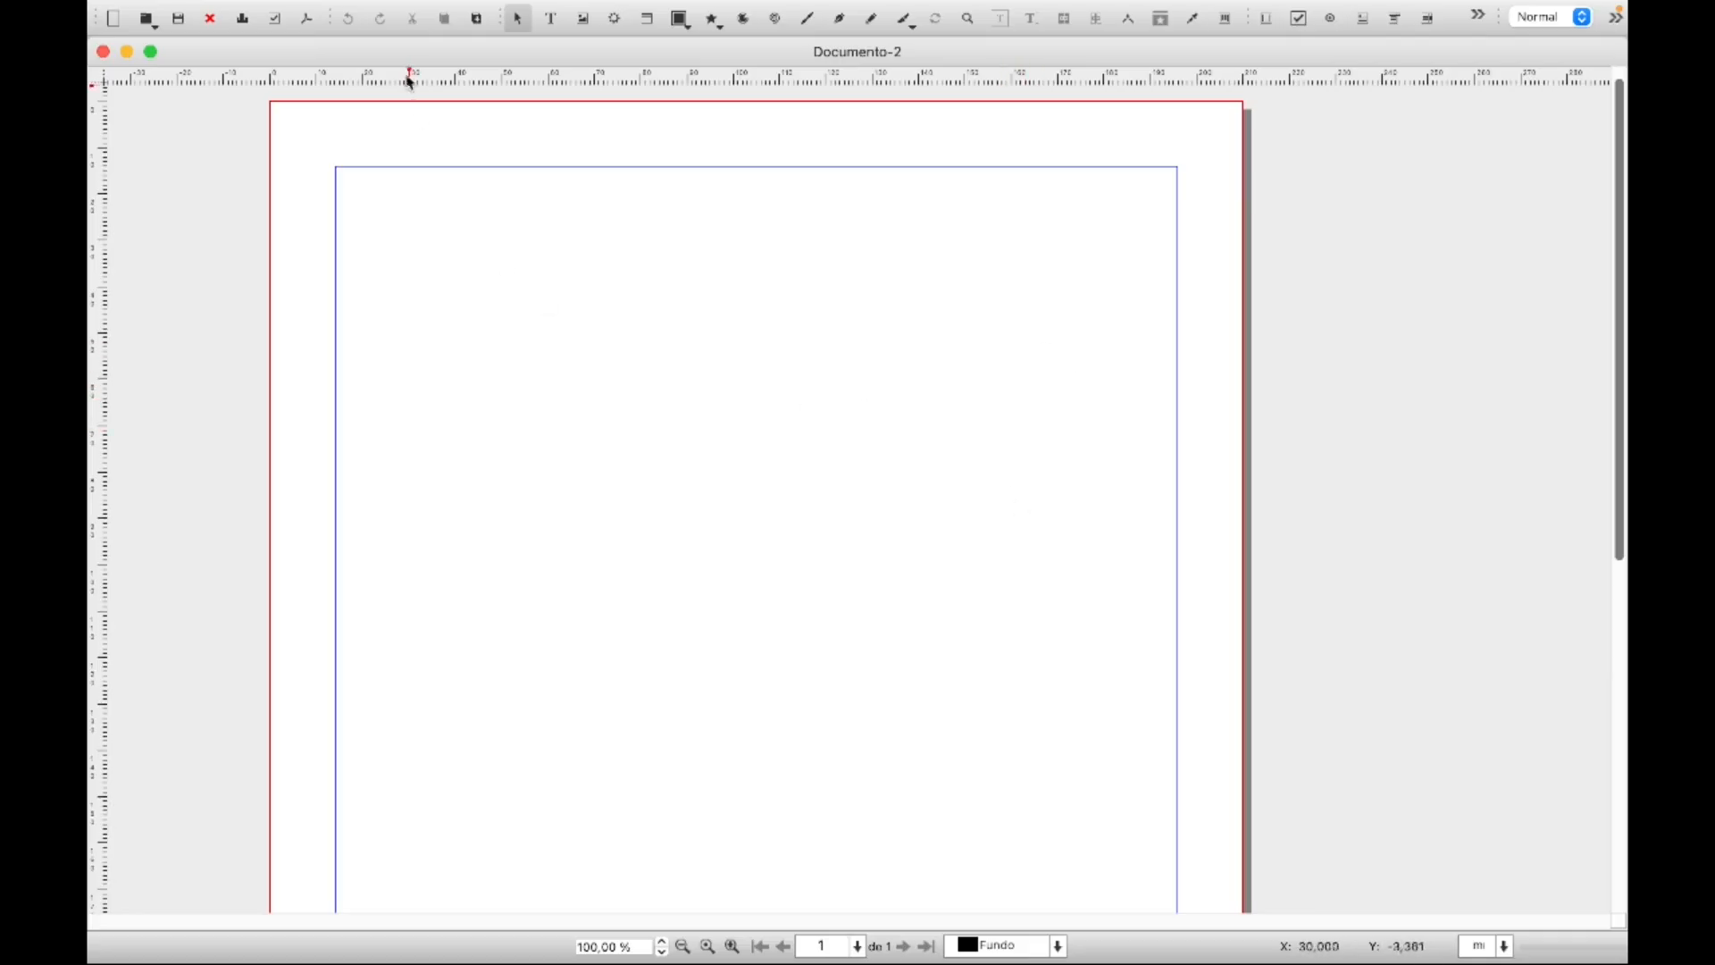
Try to insert a render frame (Quadro de renderização) into the document
mouse_move(442, 7)
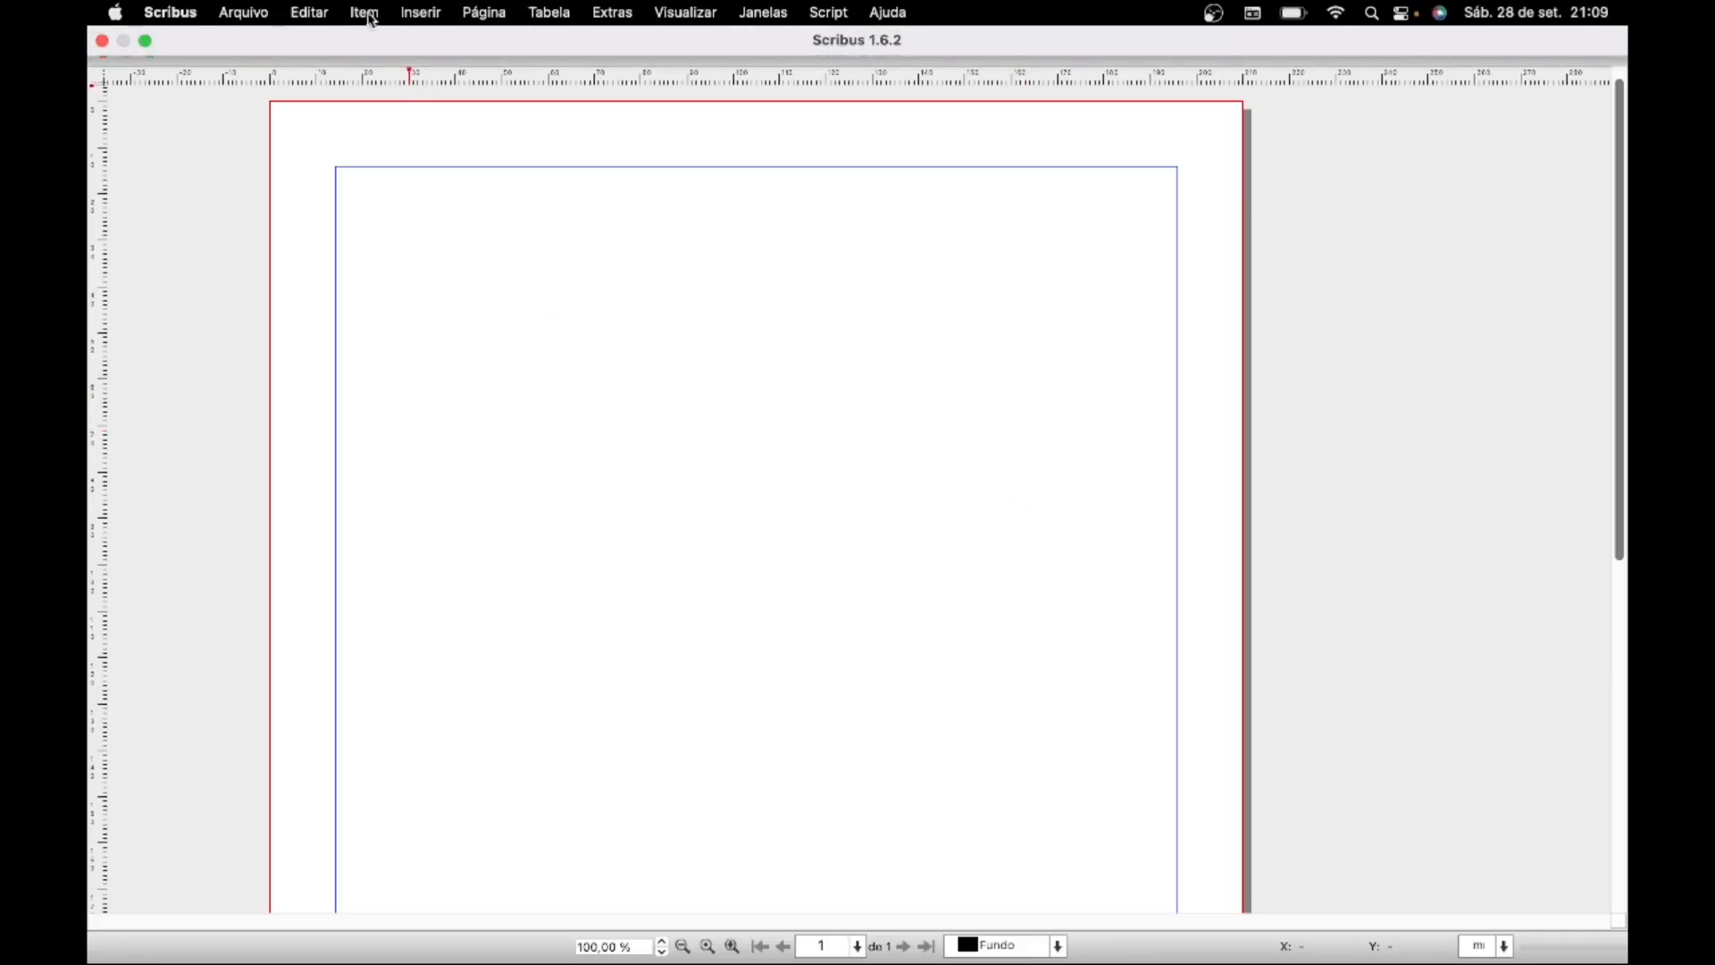
click(410, 18)
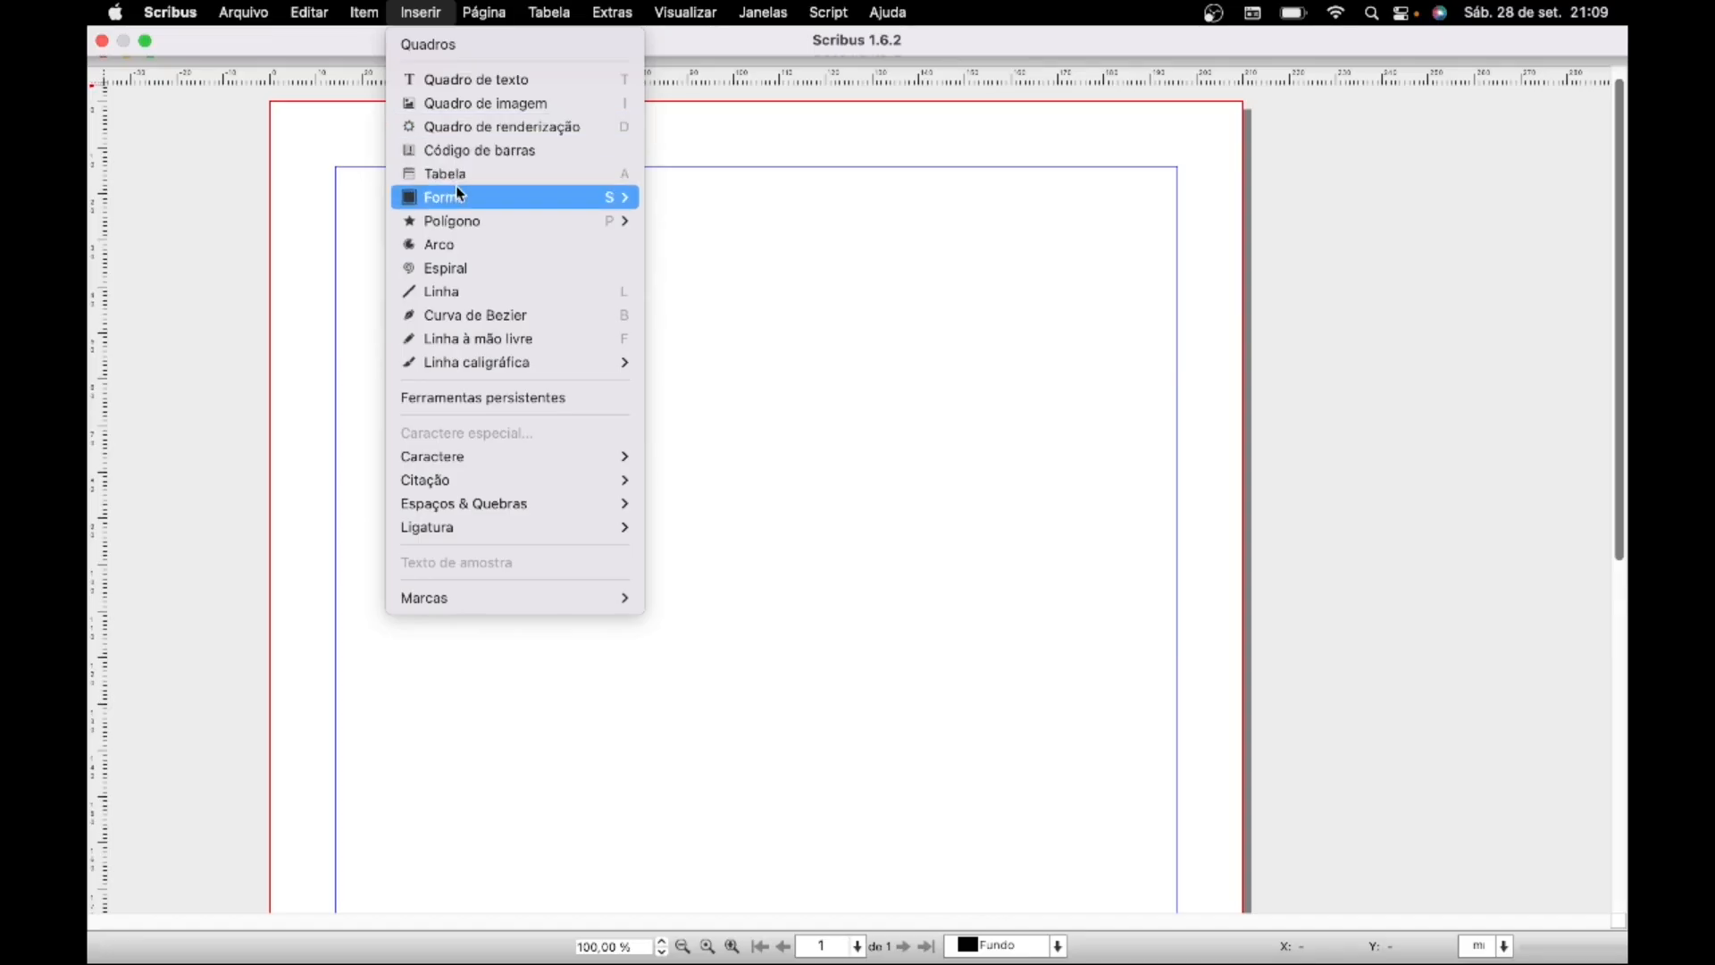
mouse_move(458, 205)
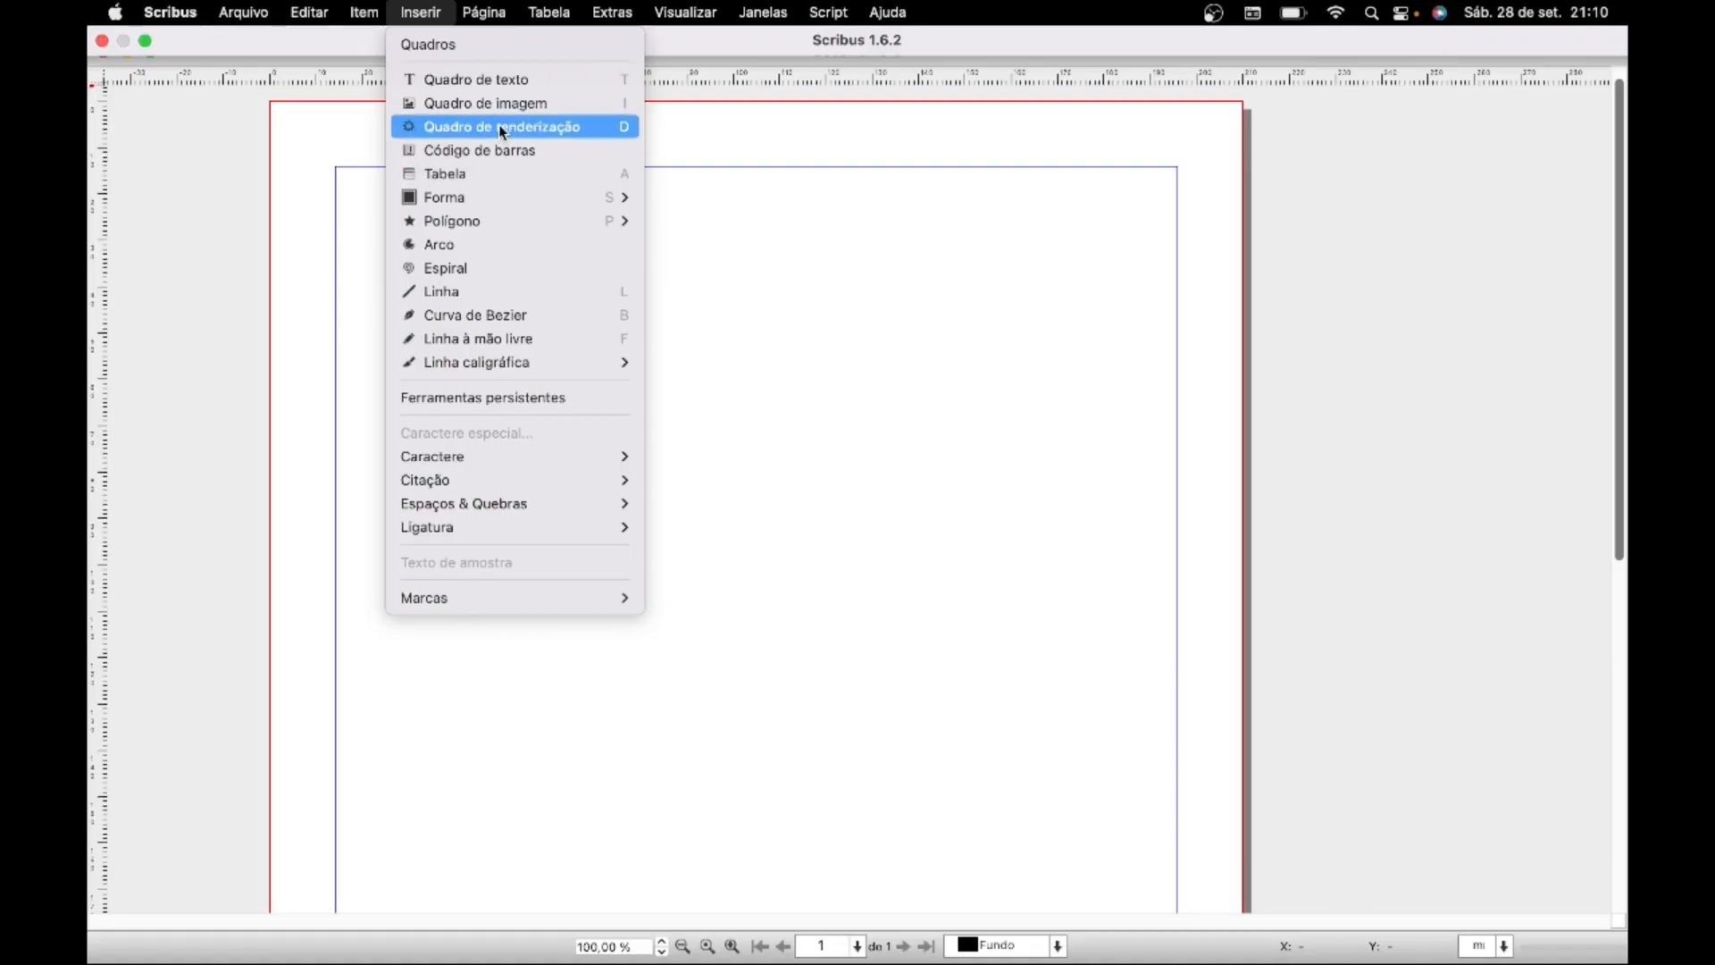
click(498, 126)
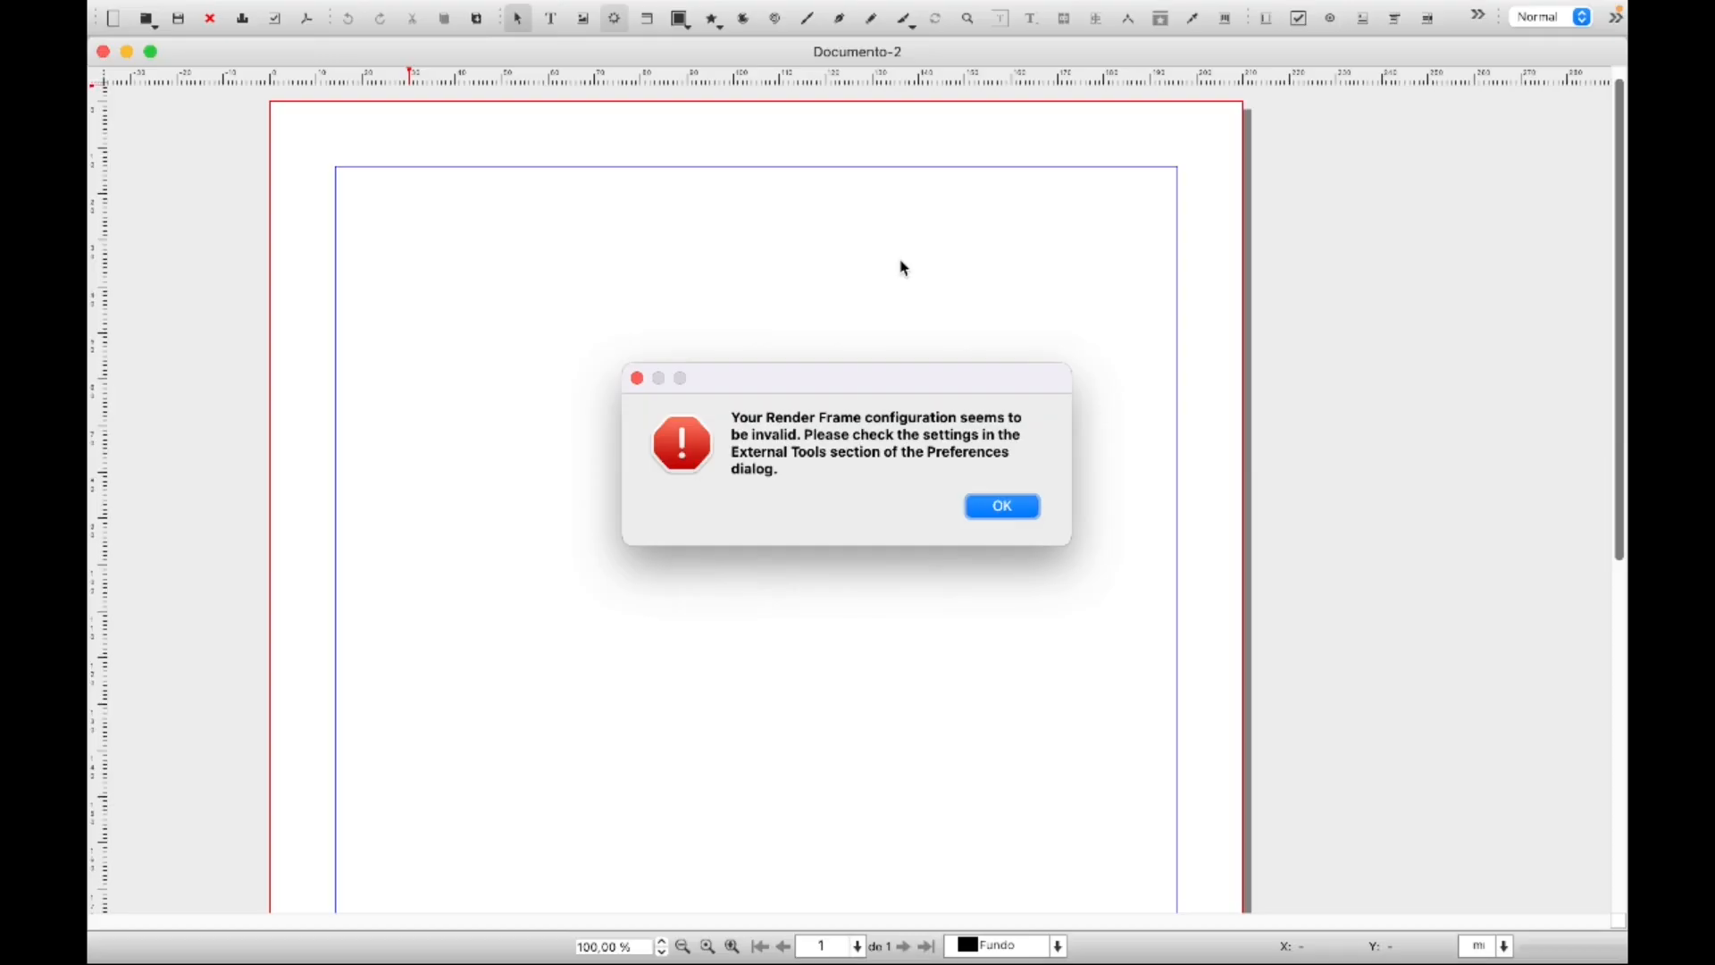
click(1002, 507)
Start inserting a barcode and set its family to Ponto de venda
mouse_move(474, 6)
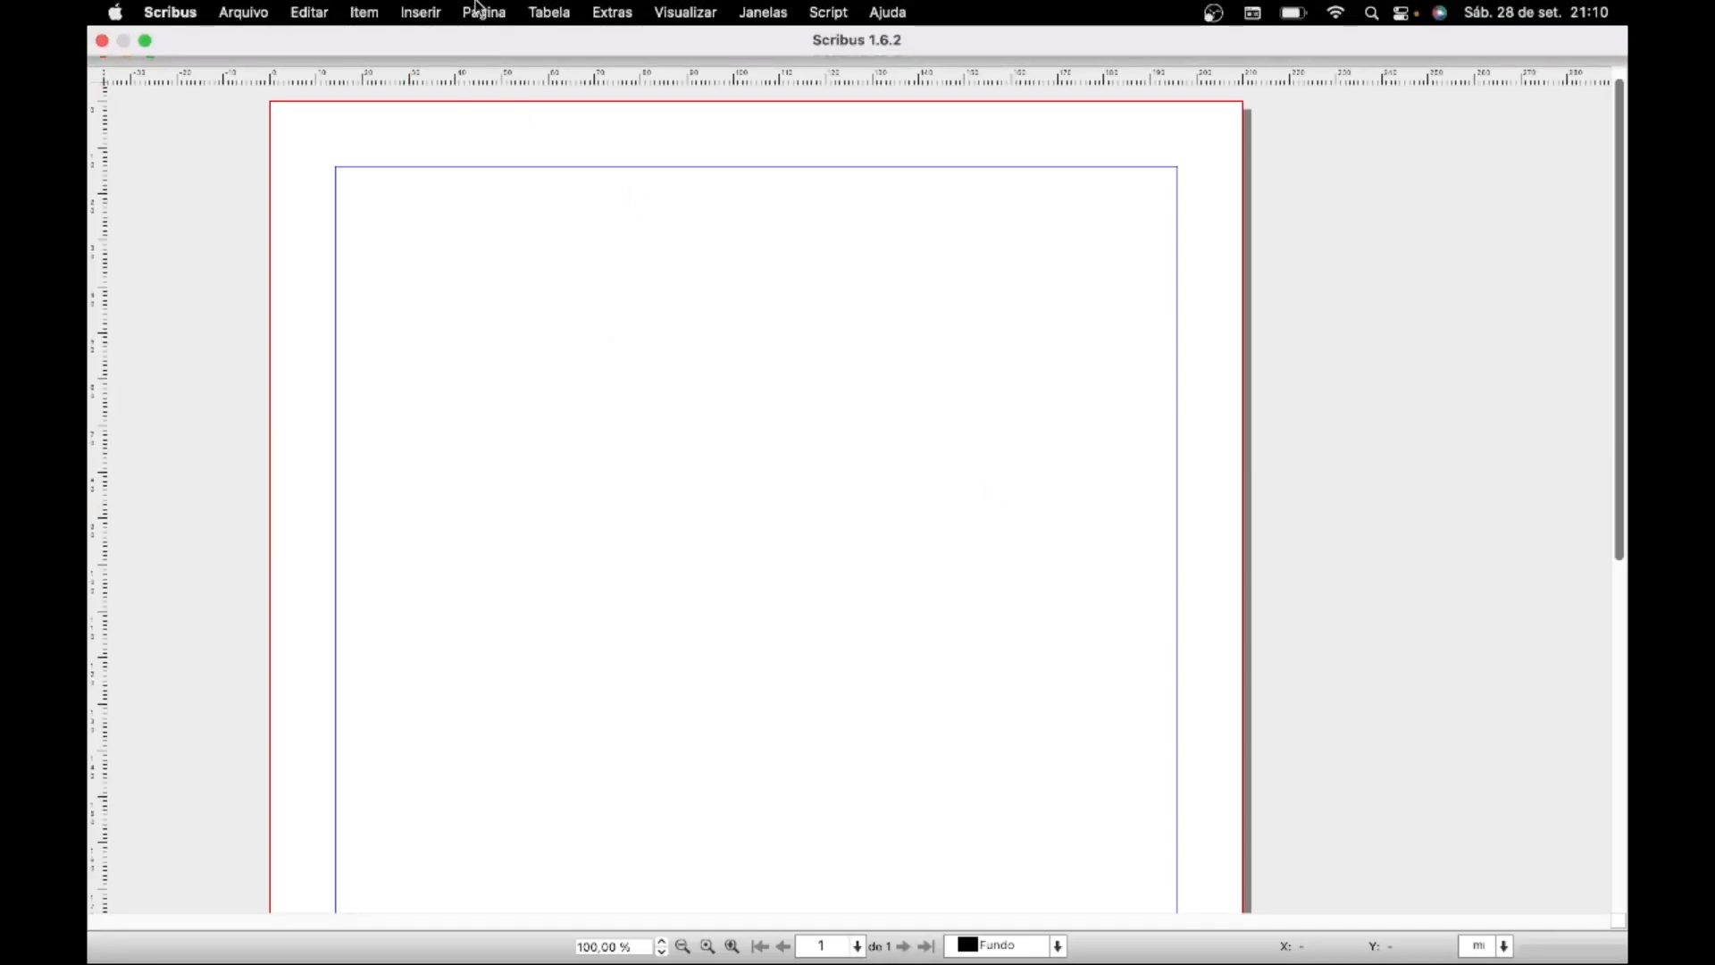
click(421, 13)
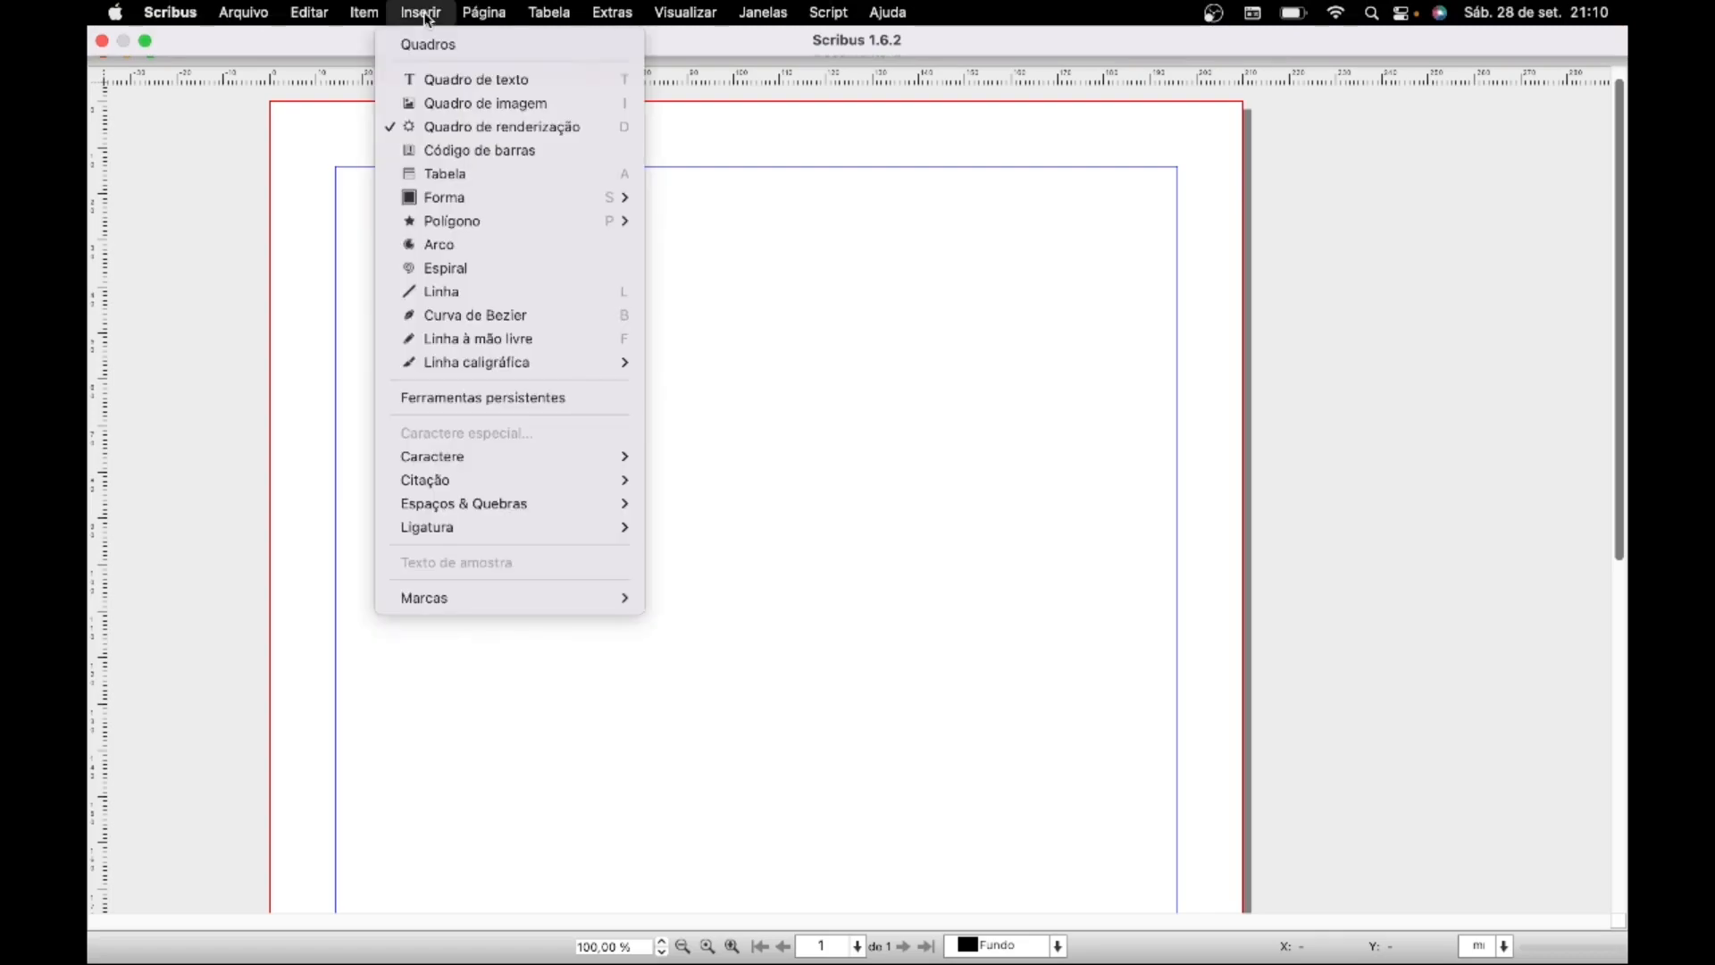
click(497, 151)
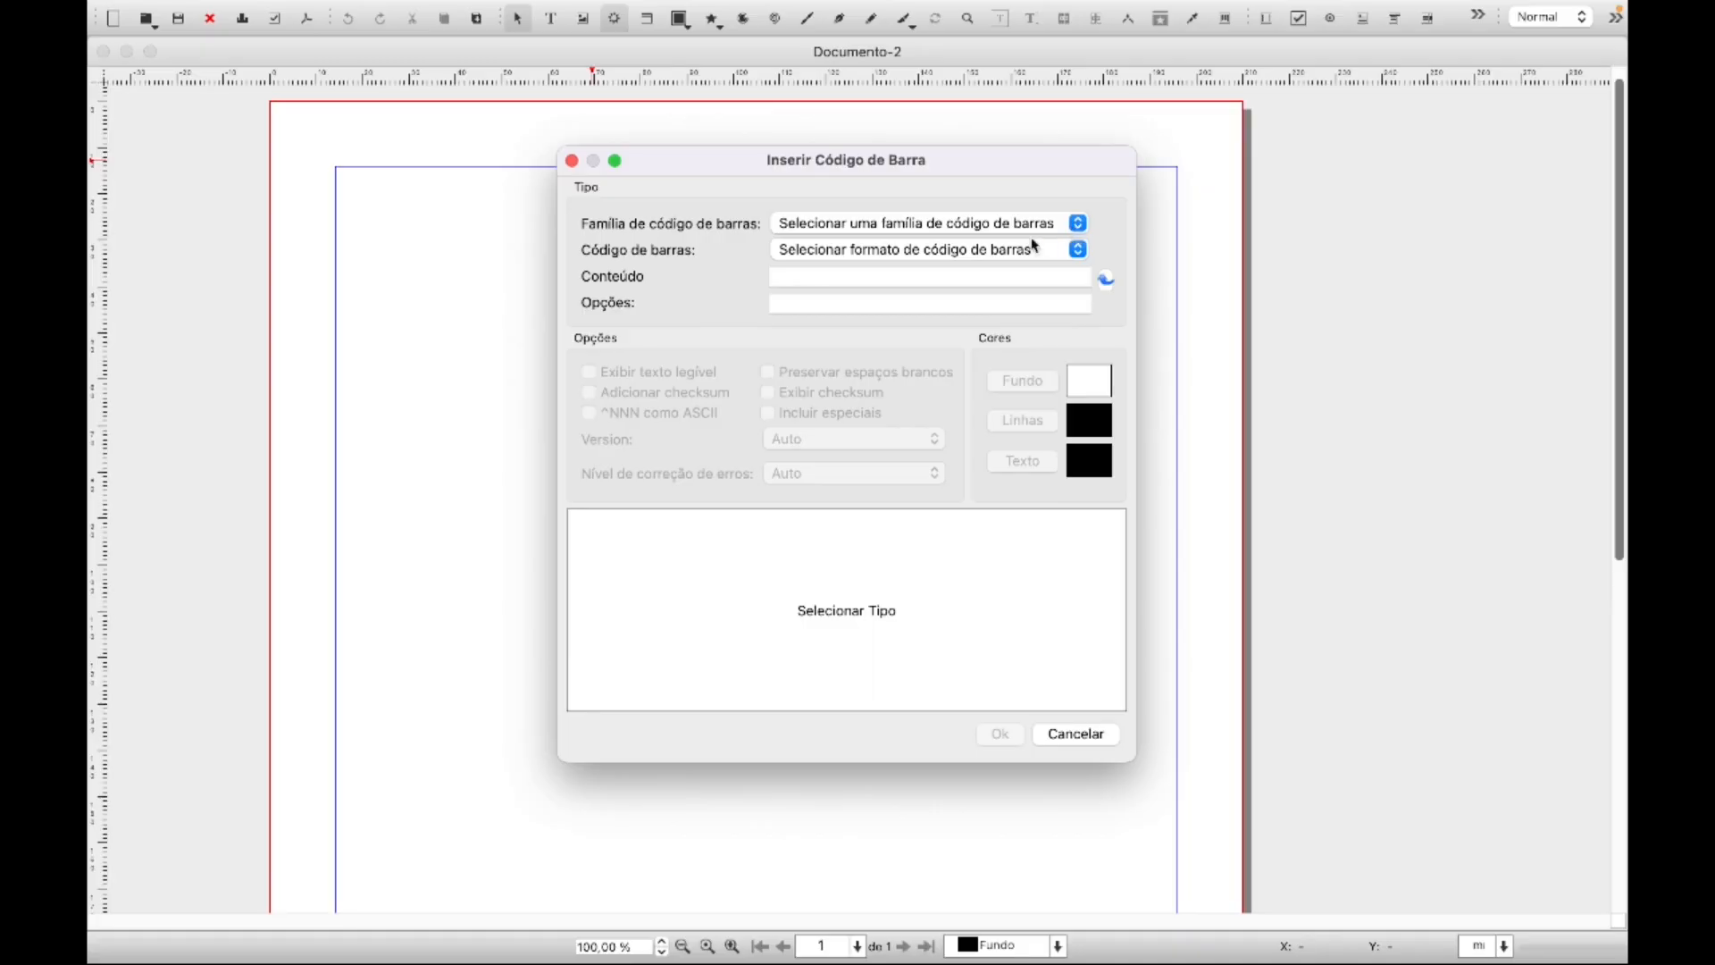
click(1079, 225)
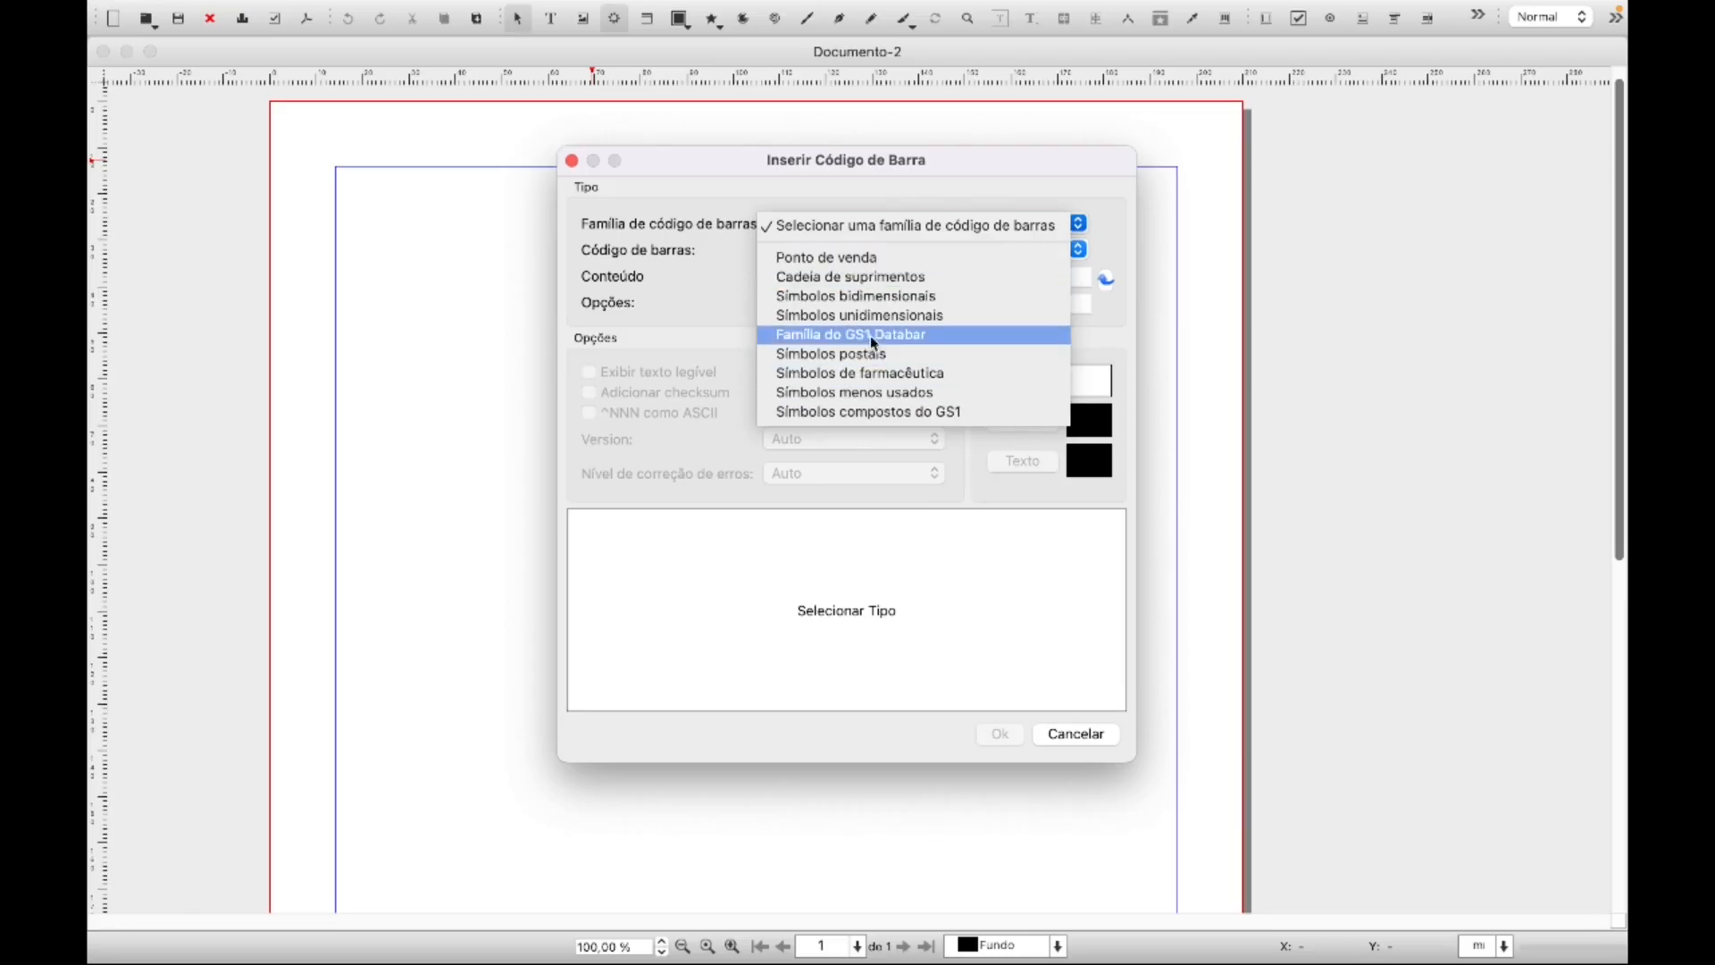
click(1120, 217)
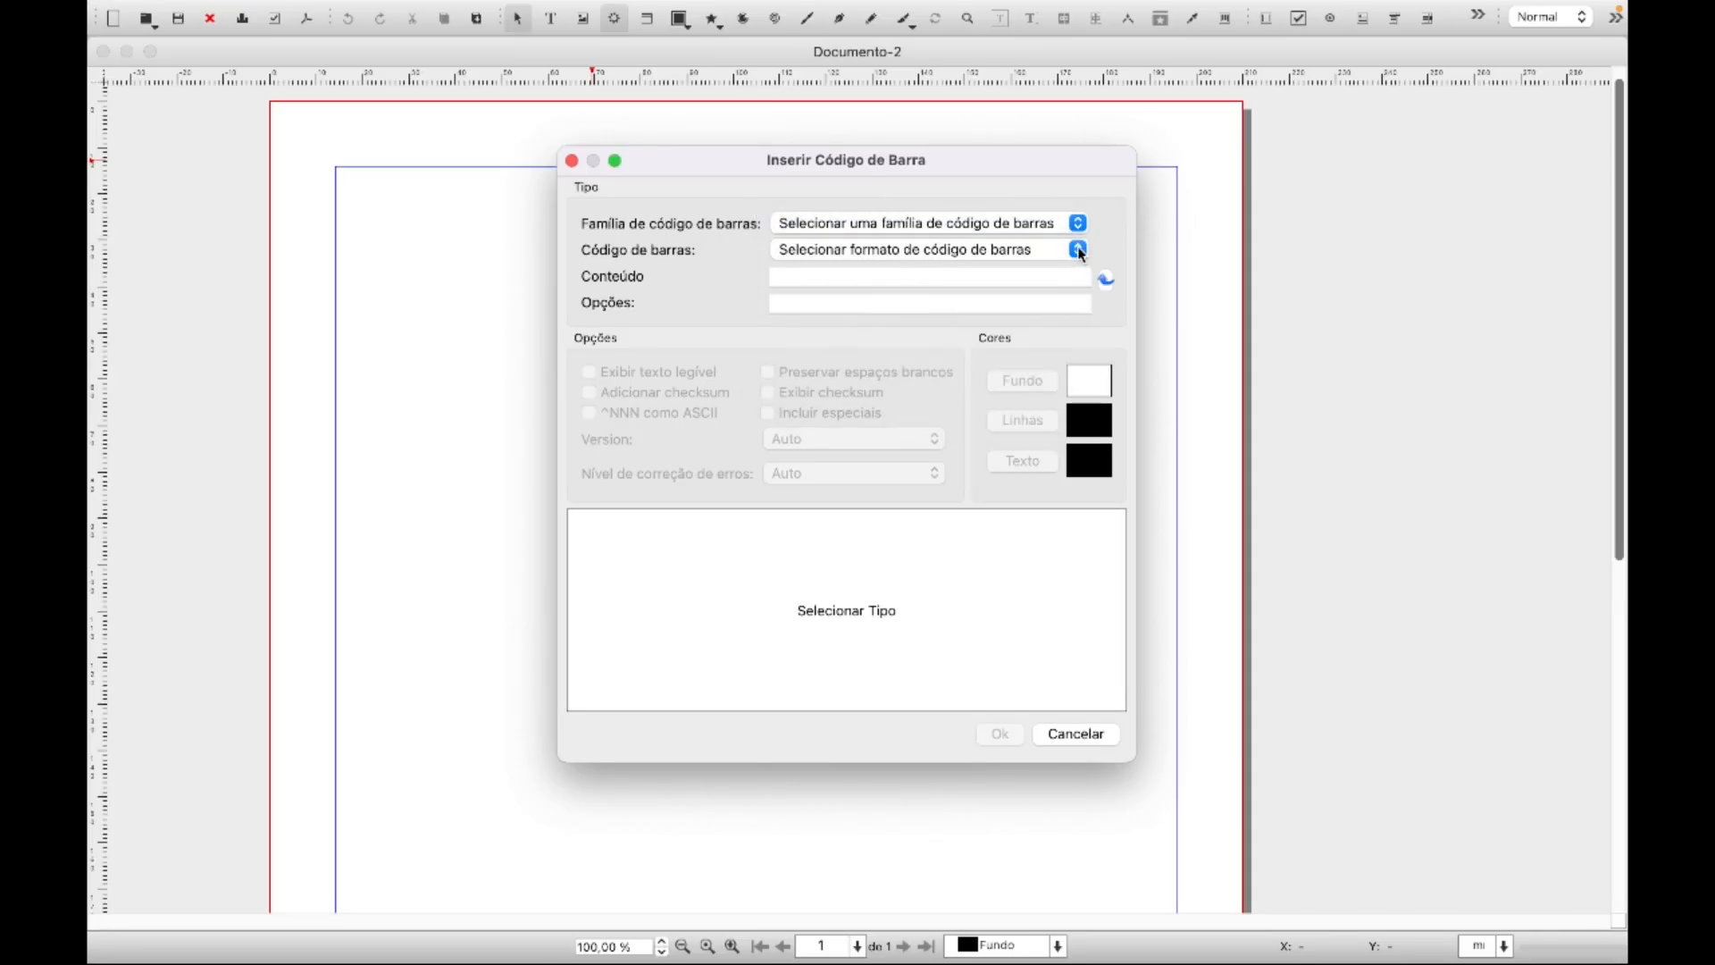
click(1077, 254)
click(1077, 255)
click(1078, 256)
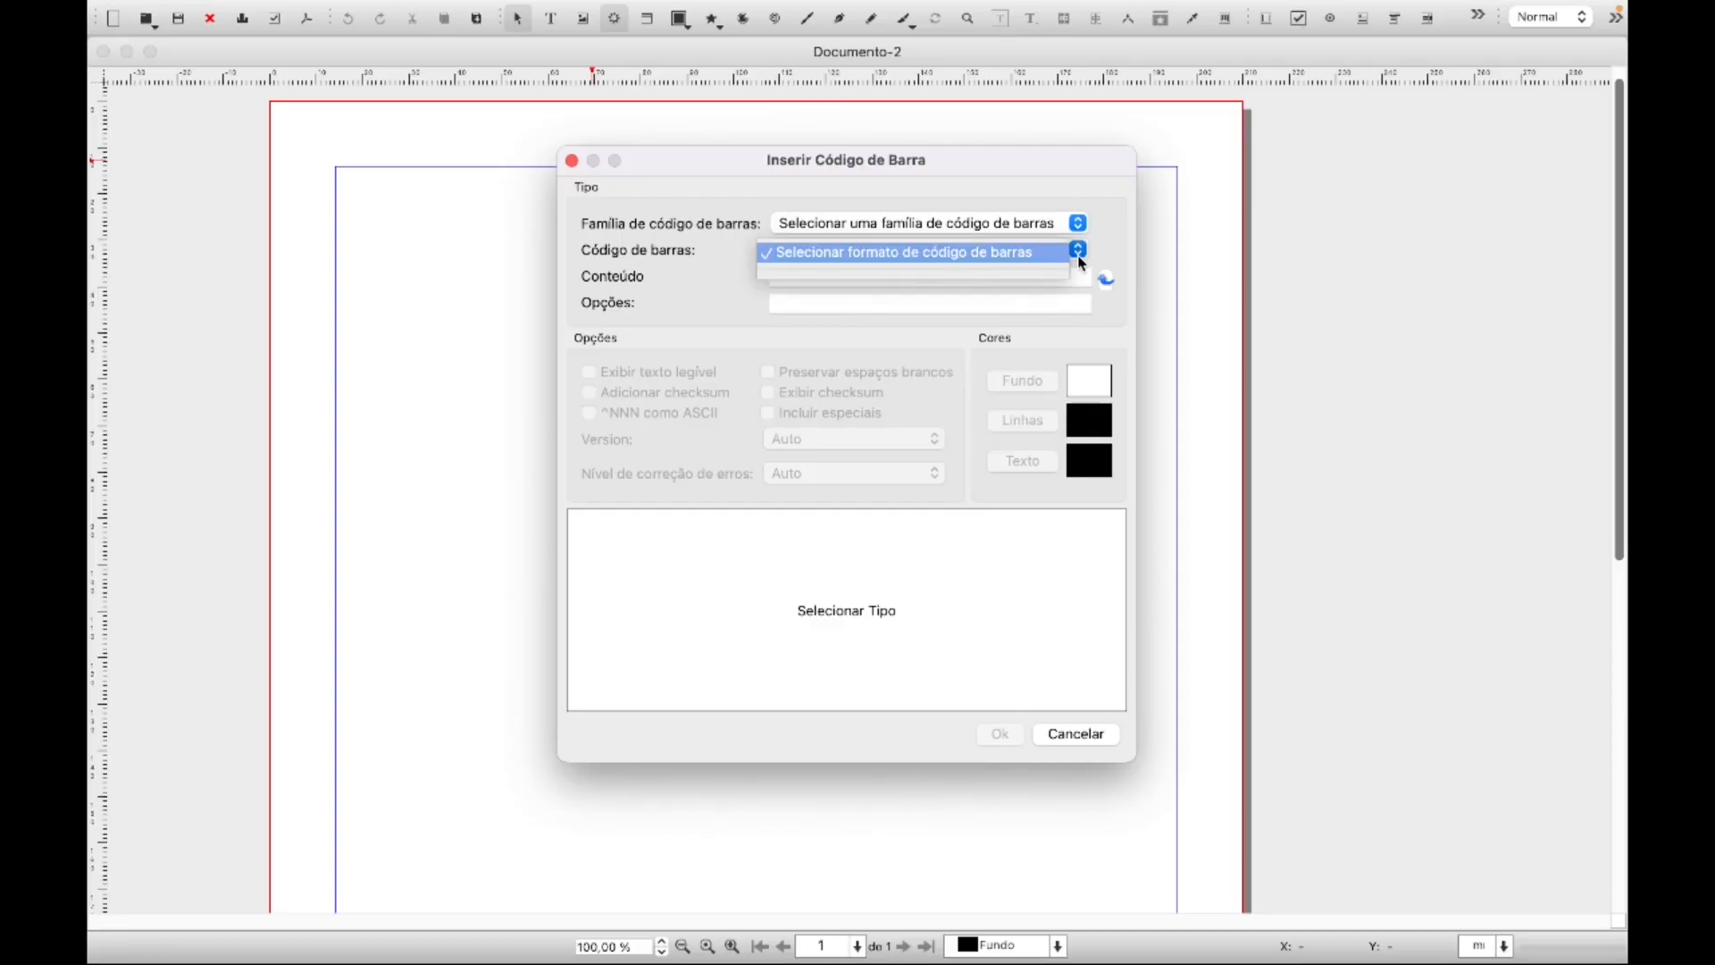
click(1081, 262)
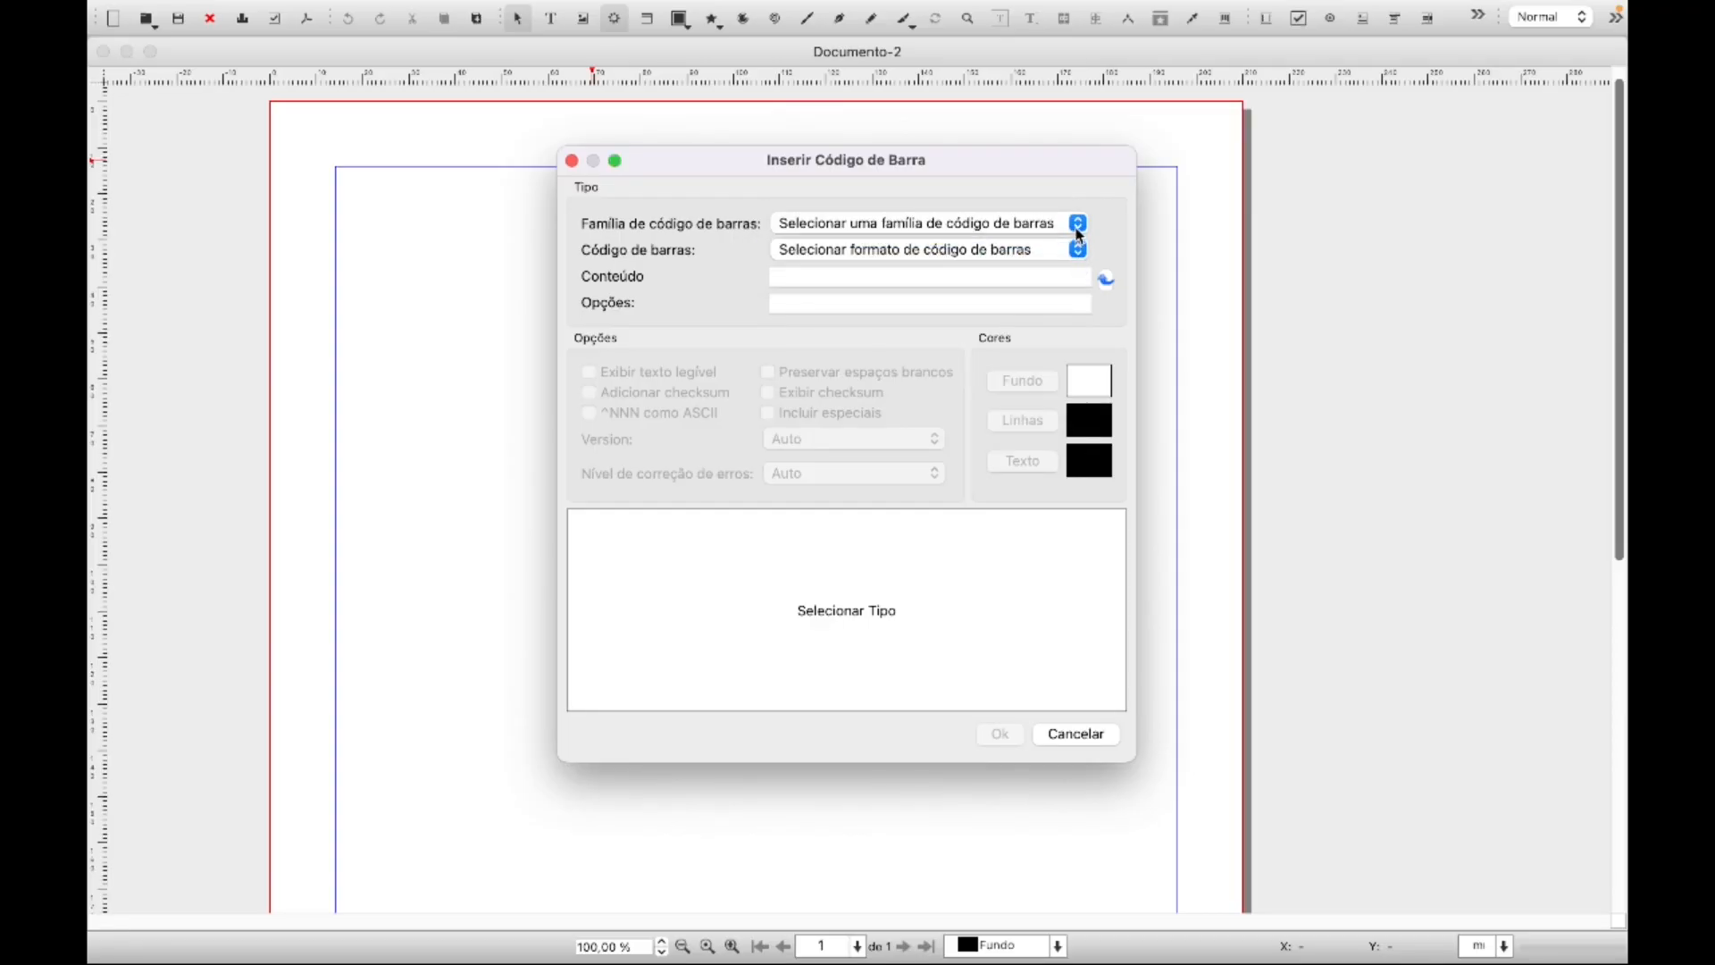
click(1079, 231)
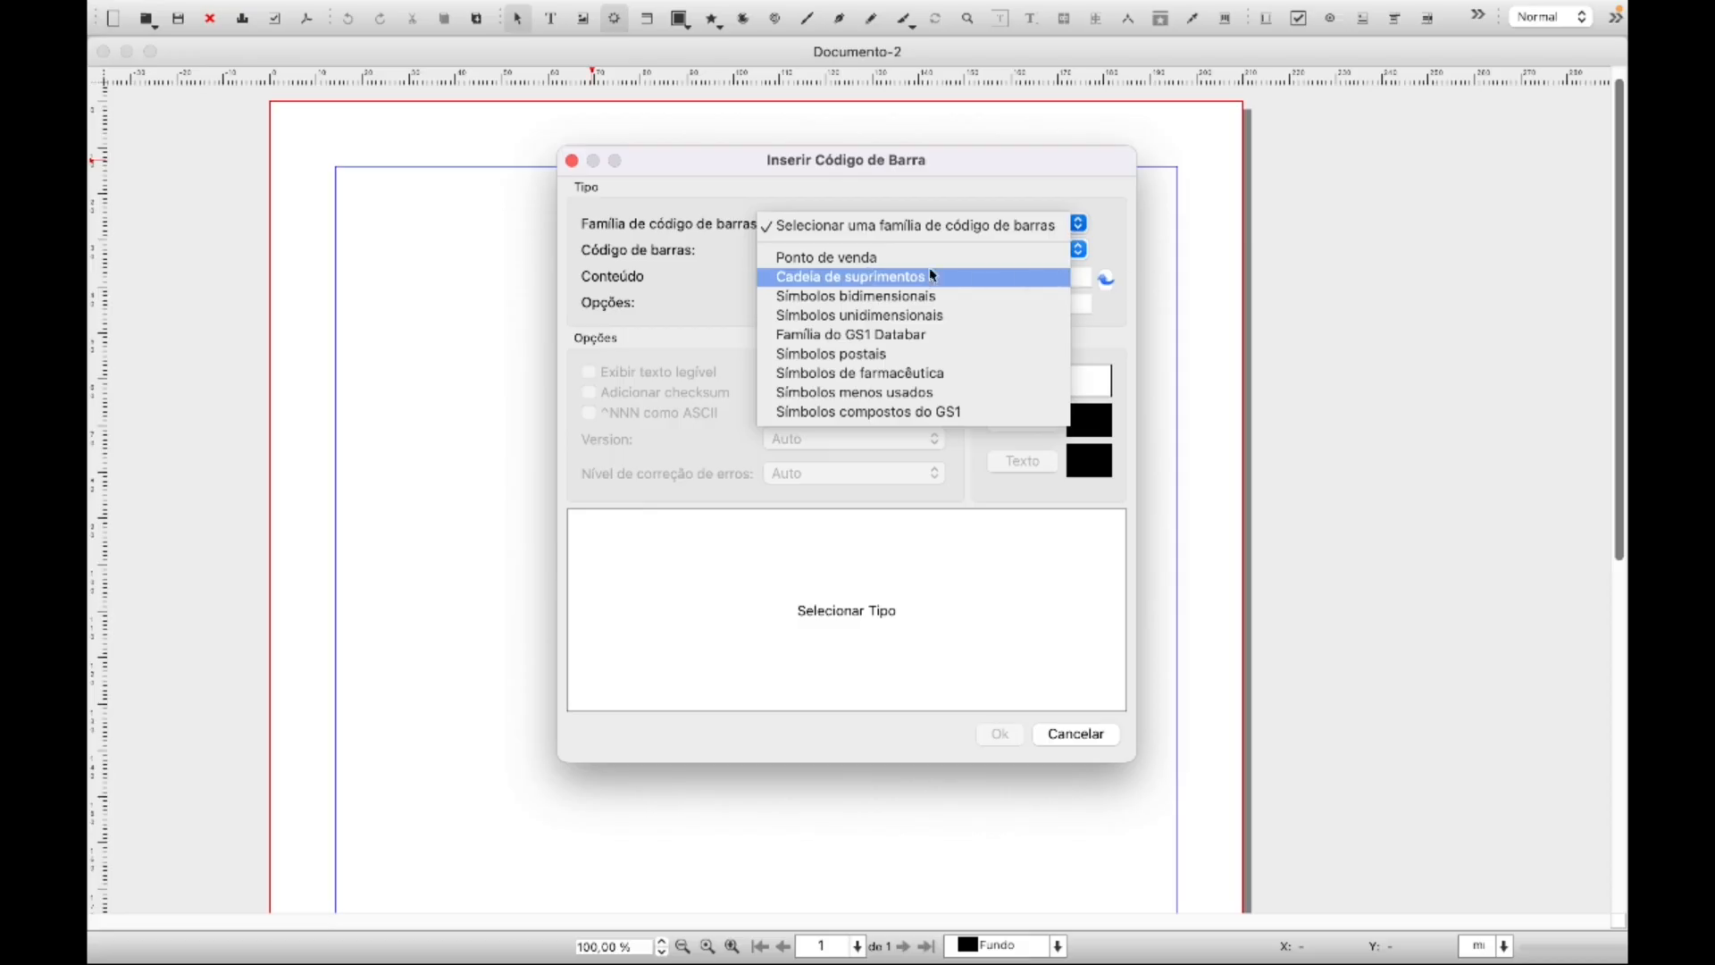
click(920, 258)
Set the barcode format to EAN-13 within the Ponto de venda family
click(1079, 250)
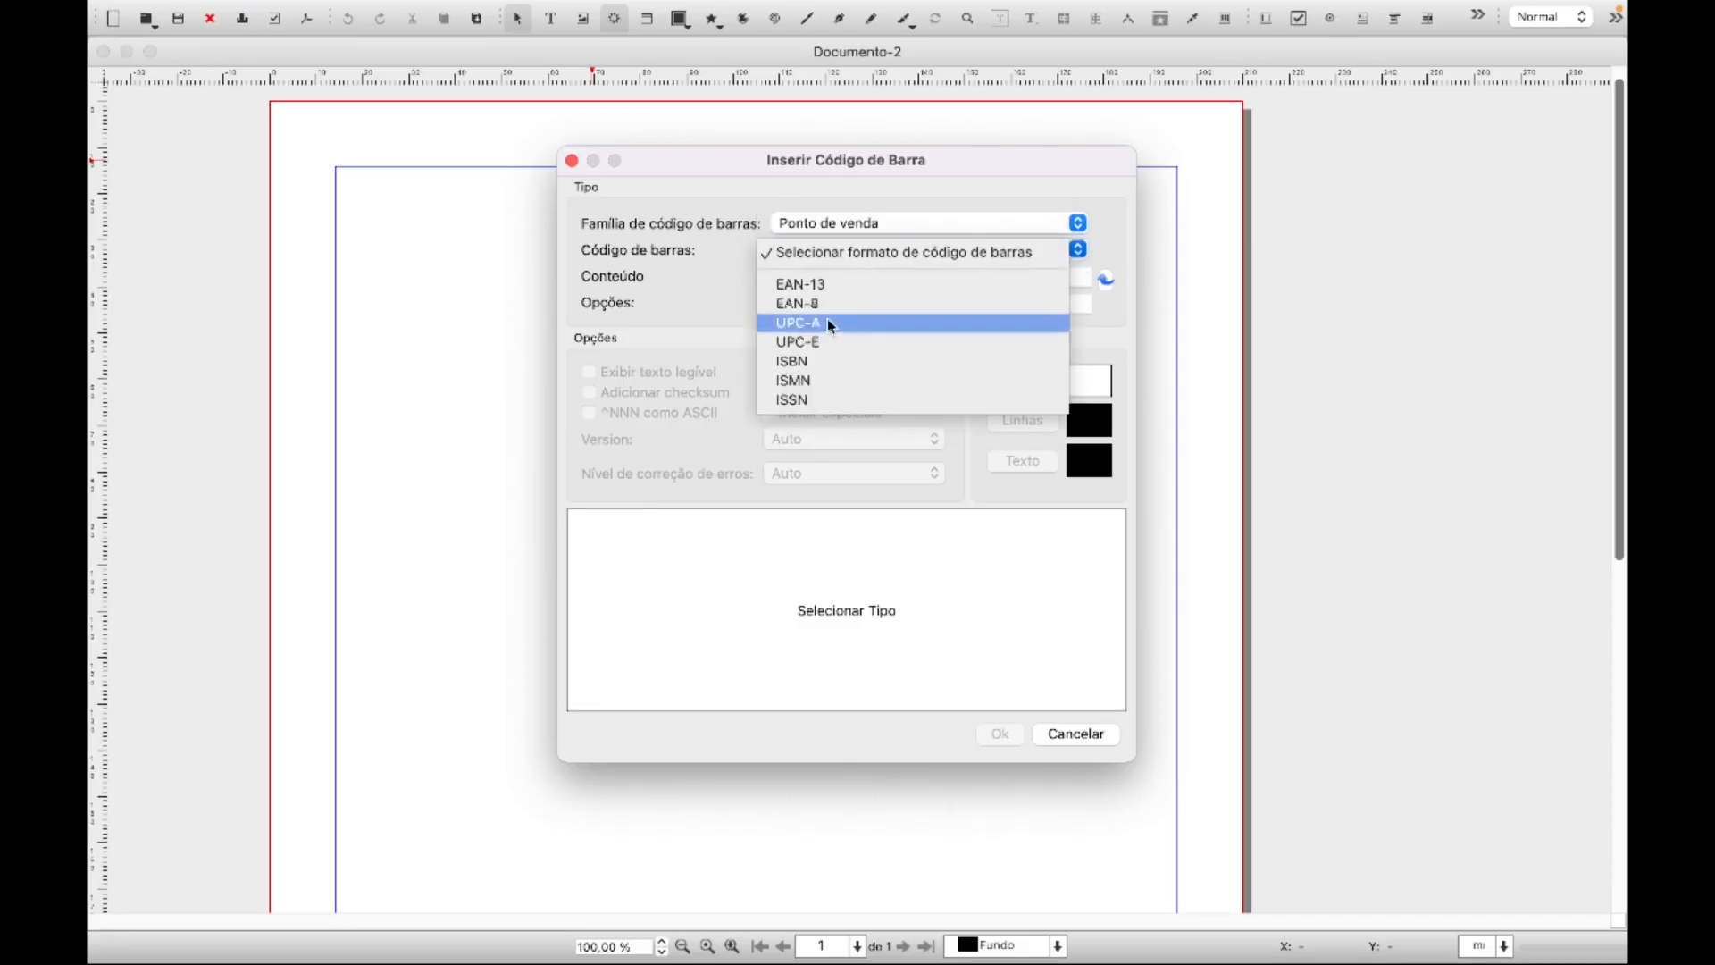
click(1108, 238)
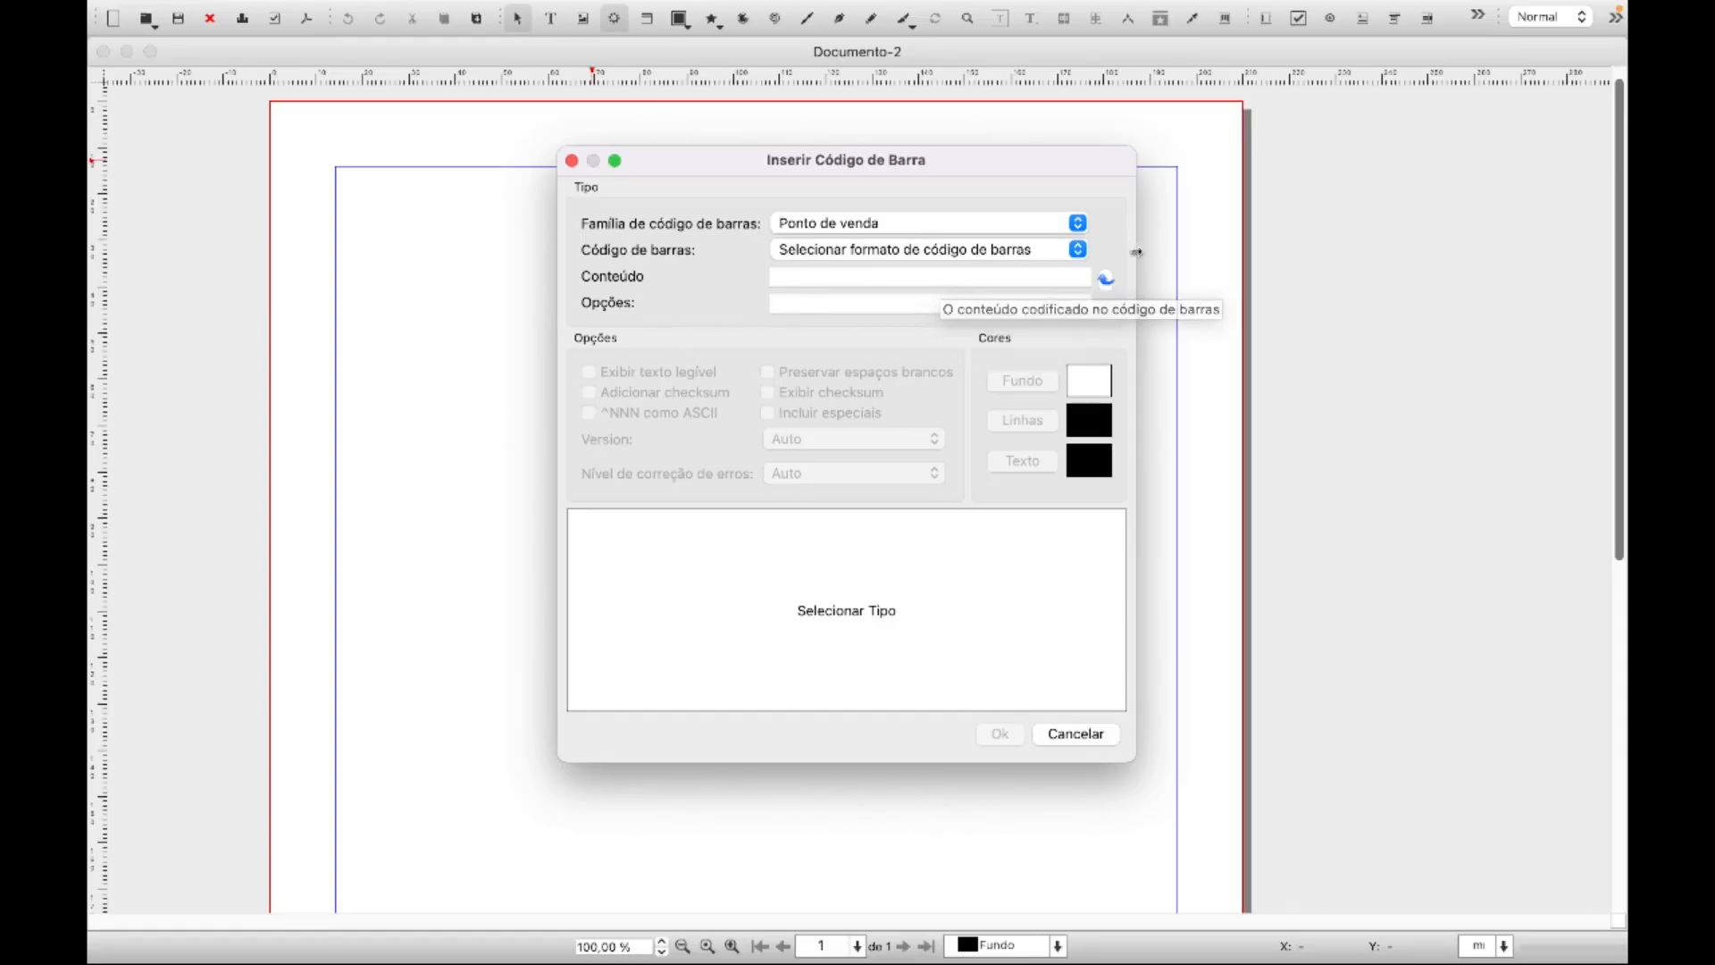
click(1080, 225)
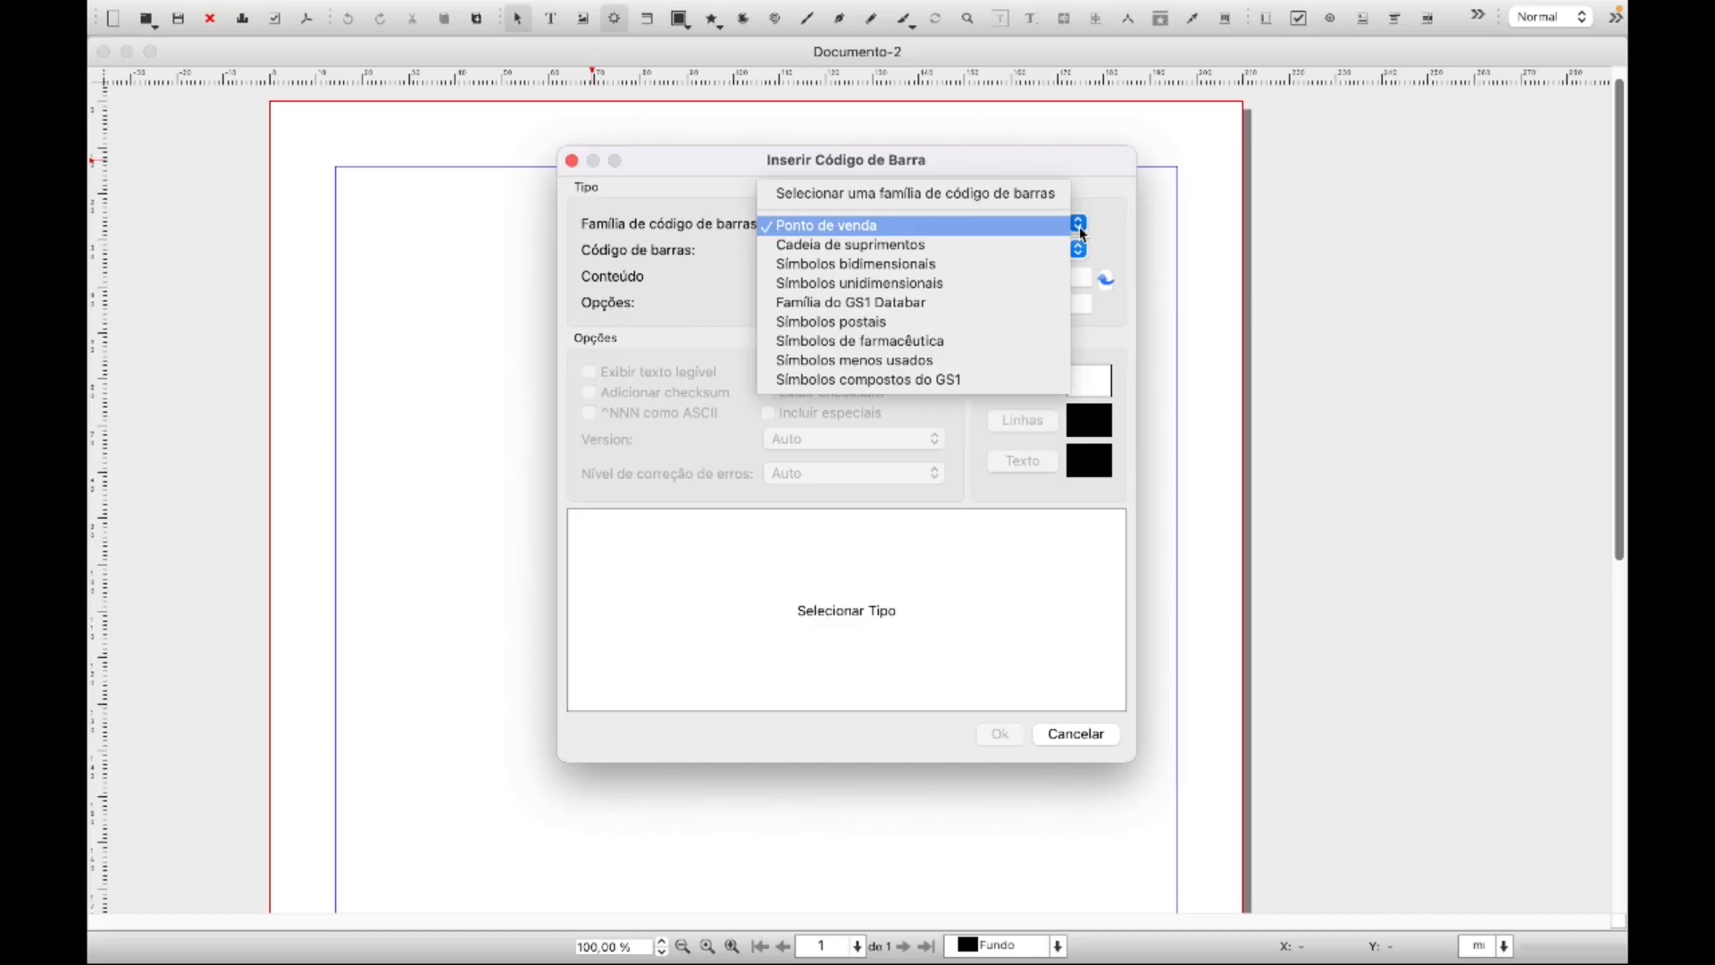
click(784, 226)
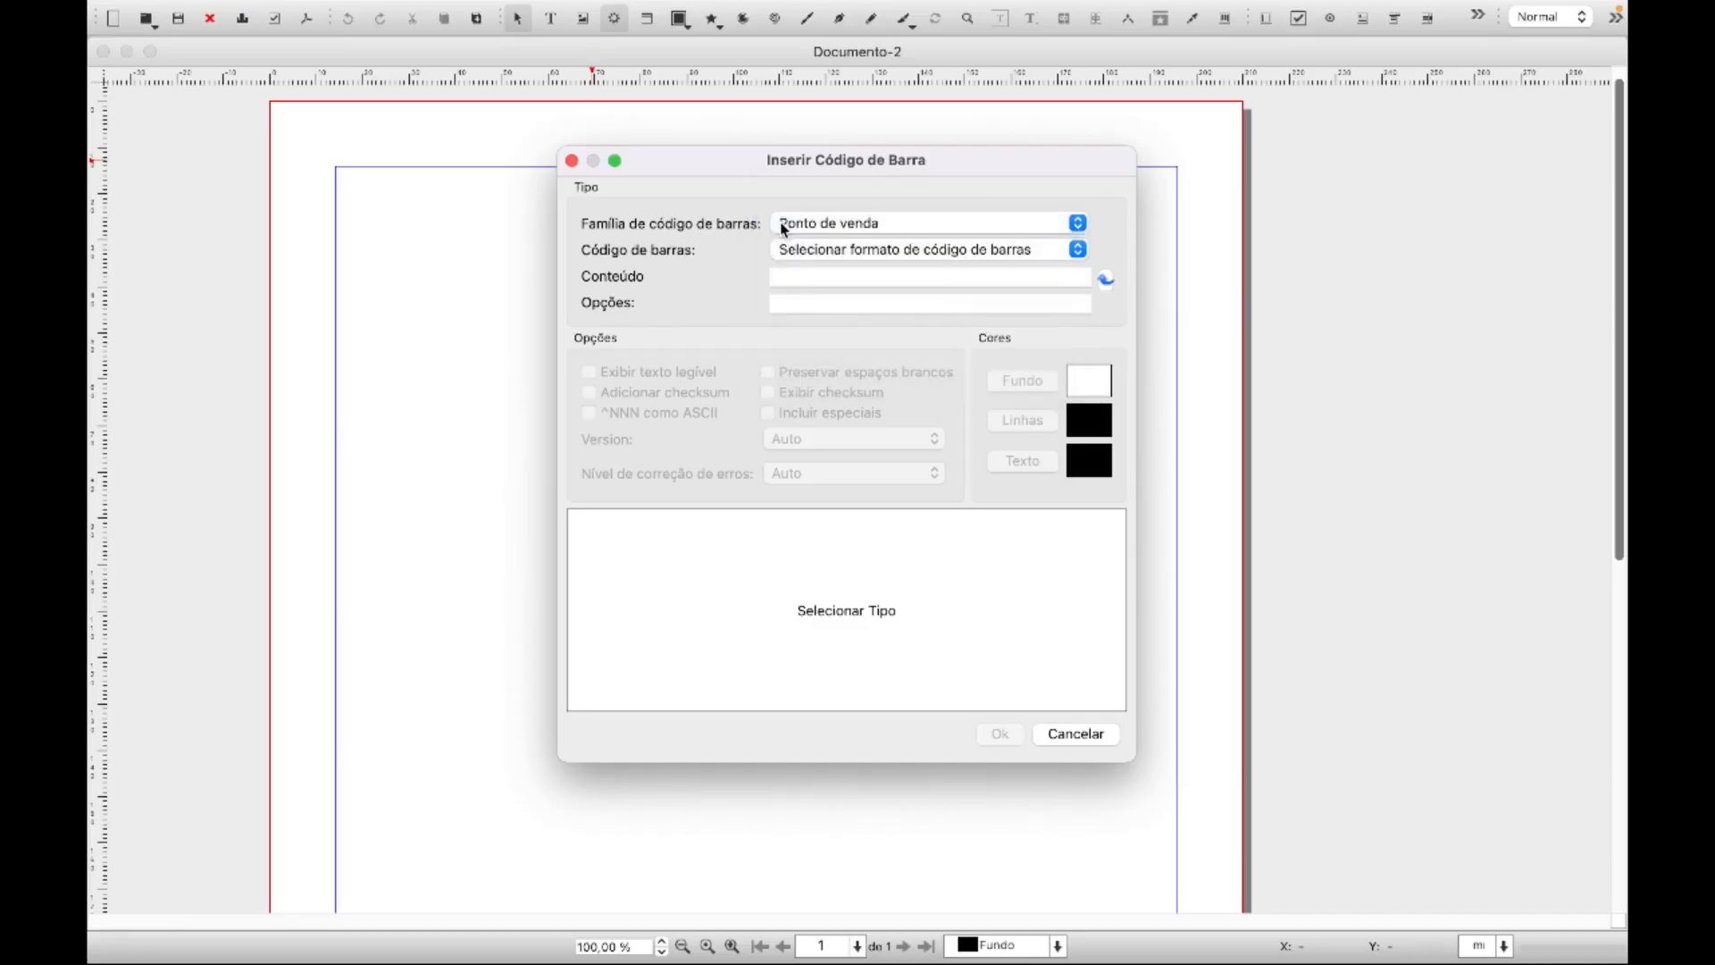
click(1079, 251)
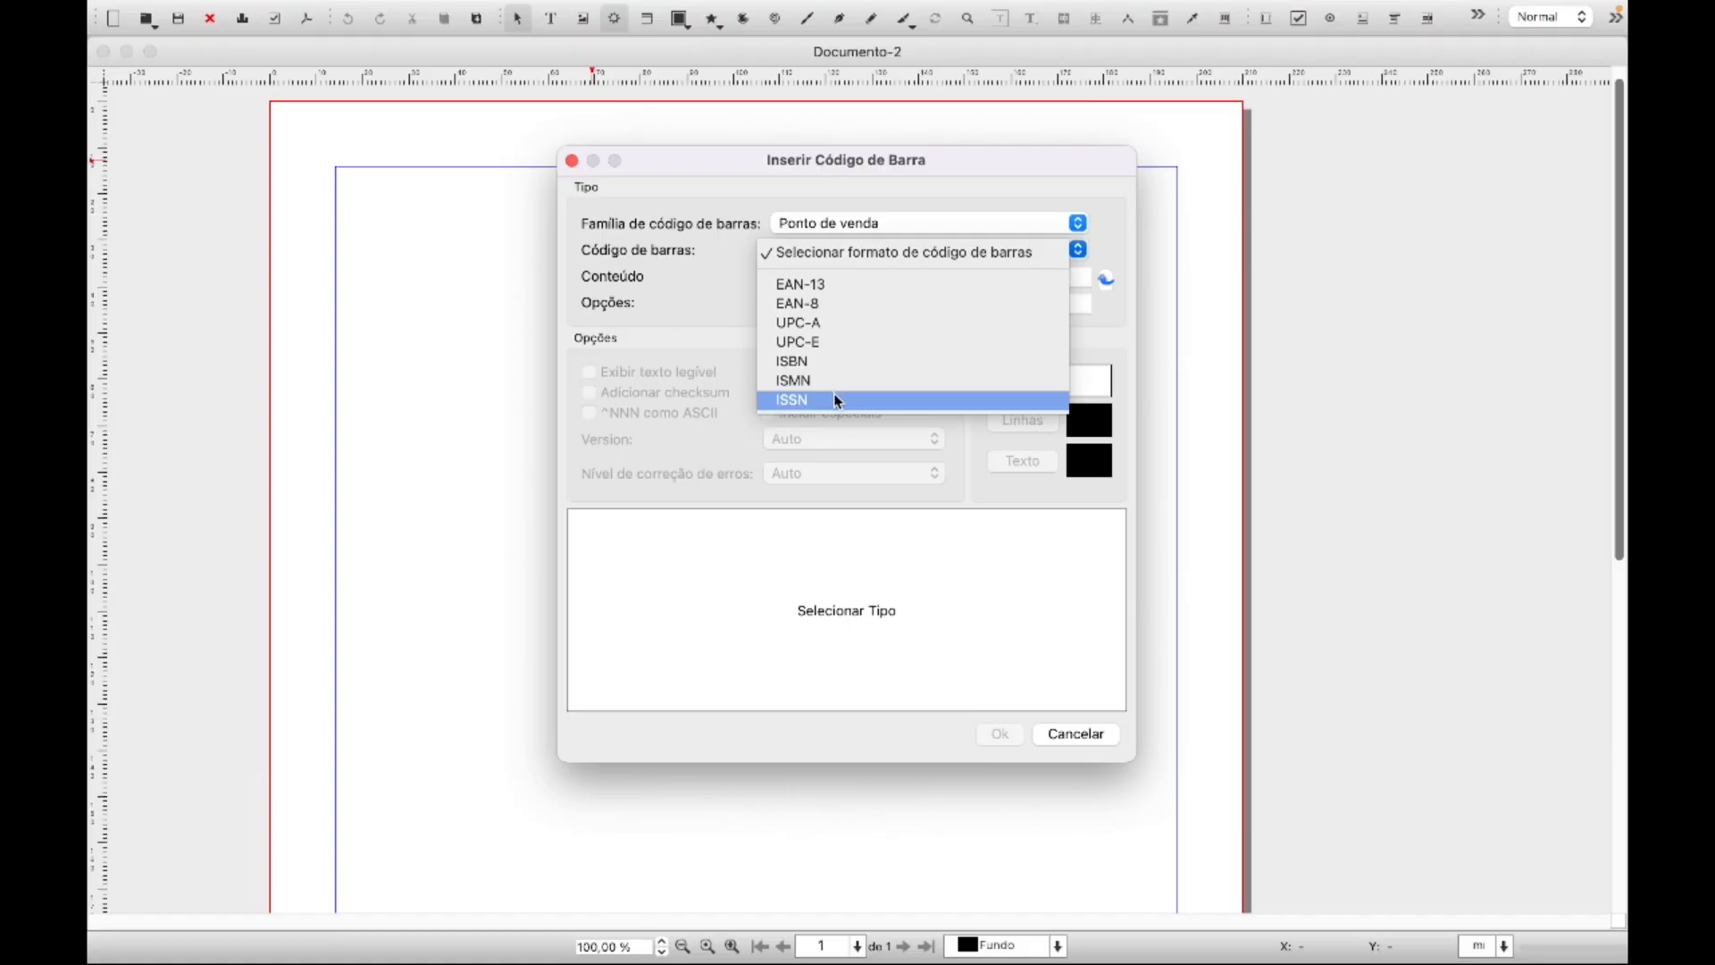
click(818, 286)
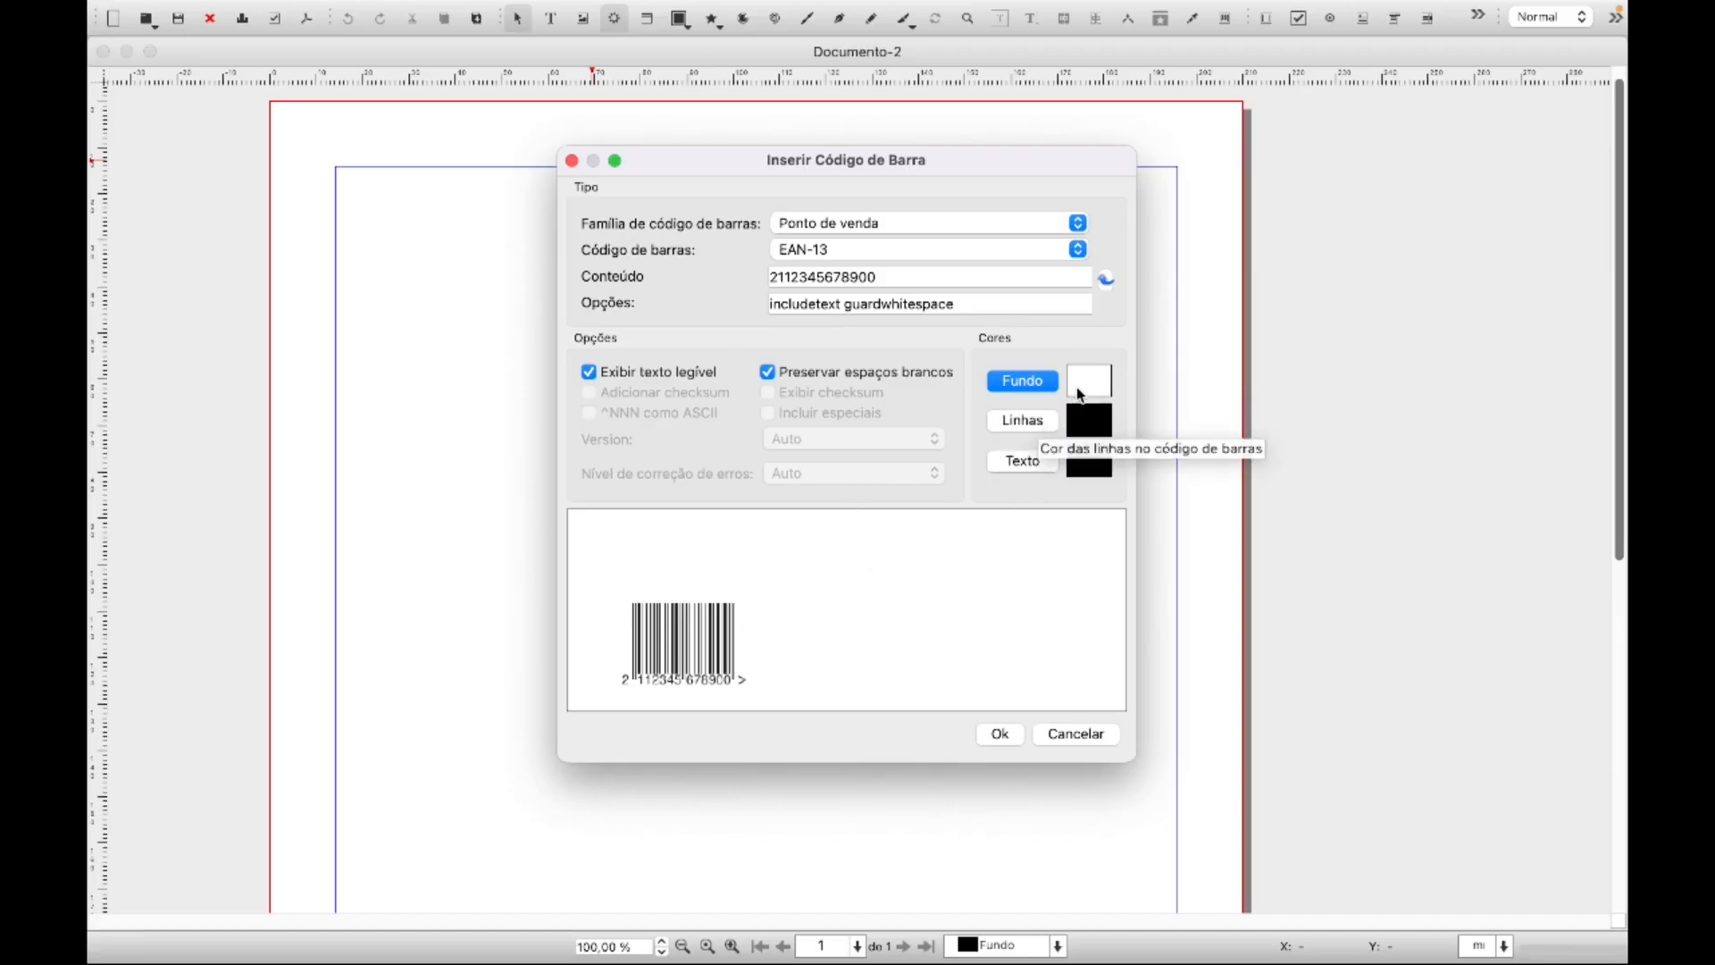
Try inverted barcode colours, with the background set to Black and both the lines and the text set to White
click(1051, 388)
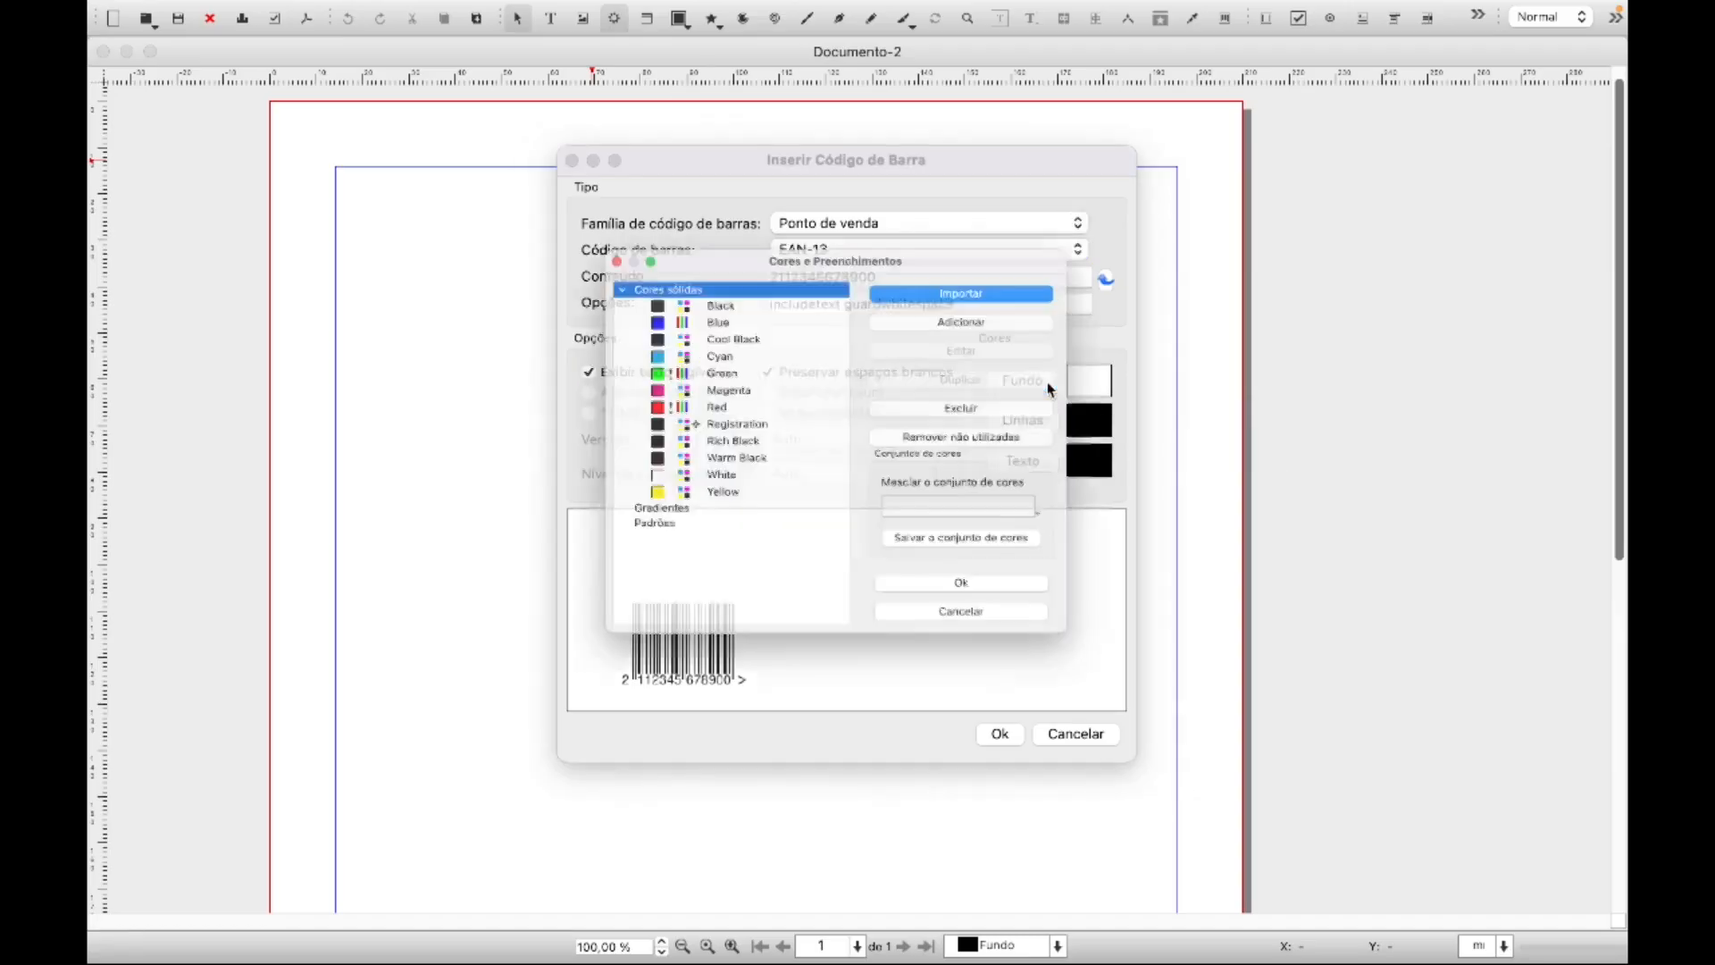
click(690, 268)
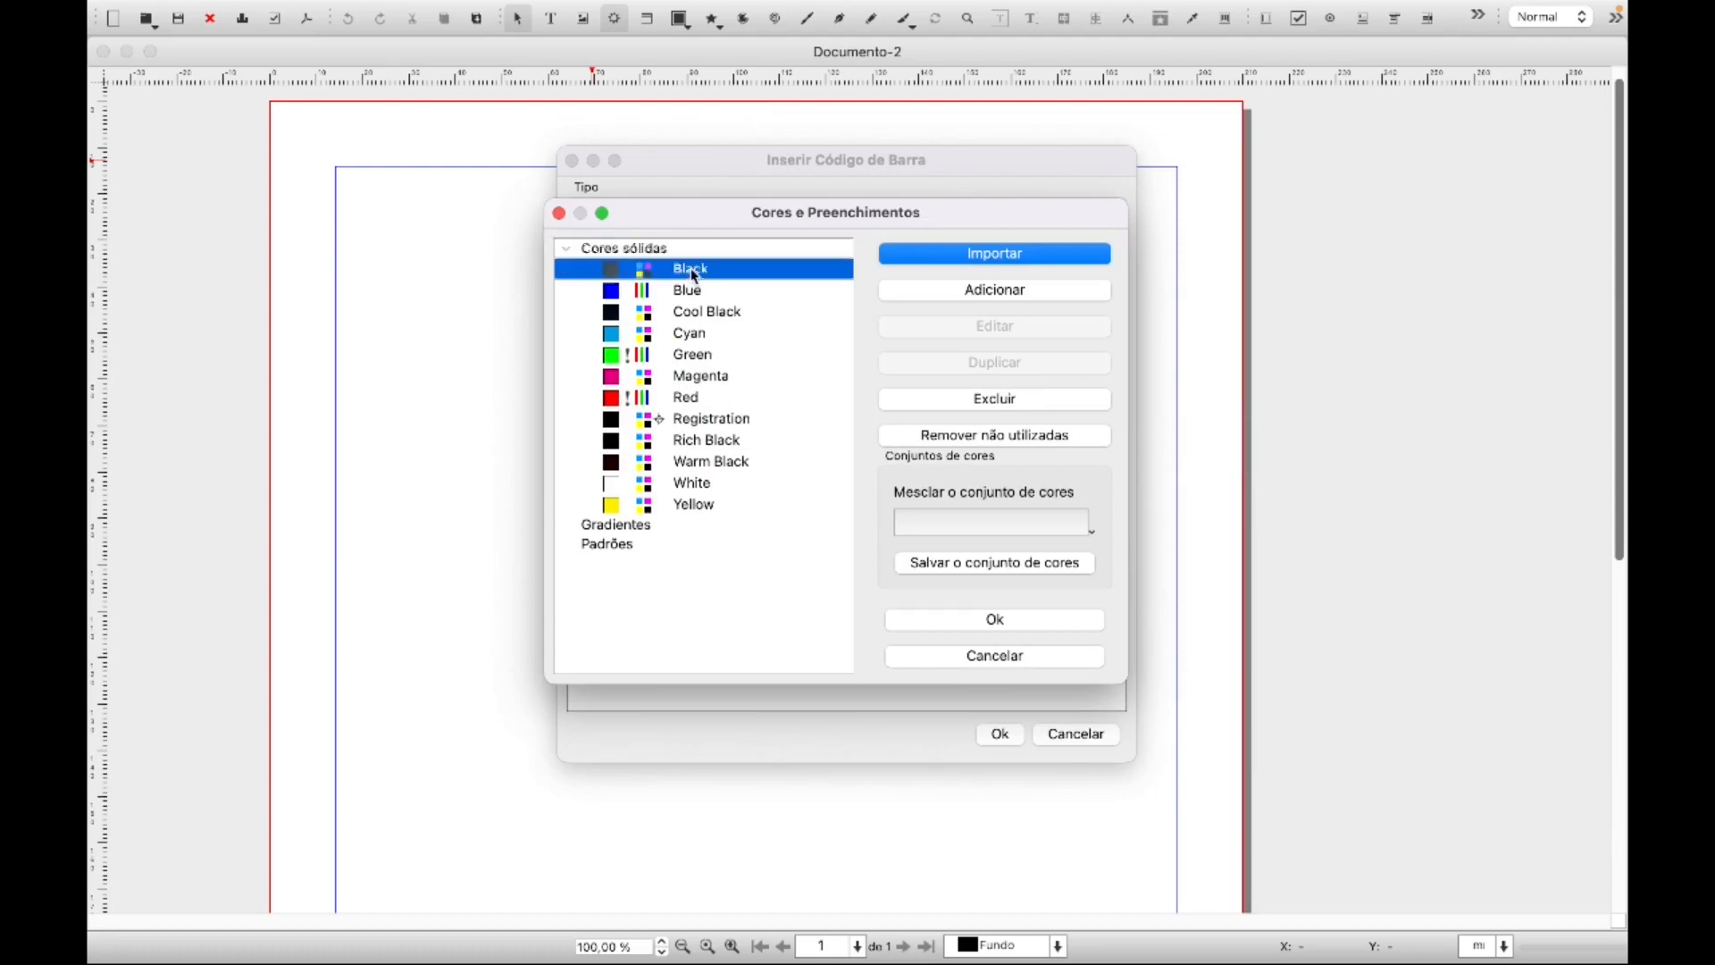
click(975, 623)
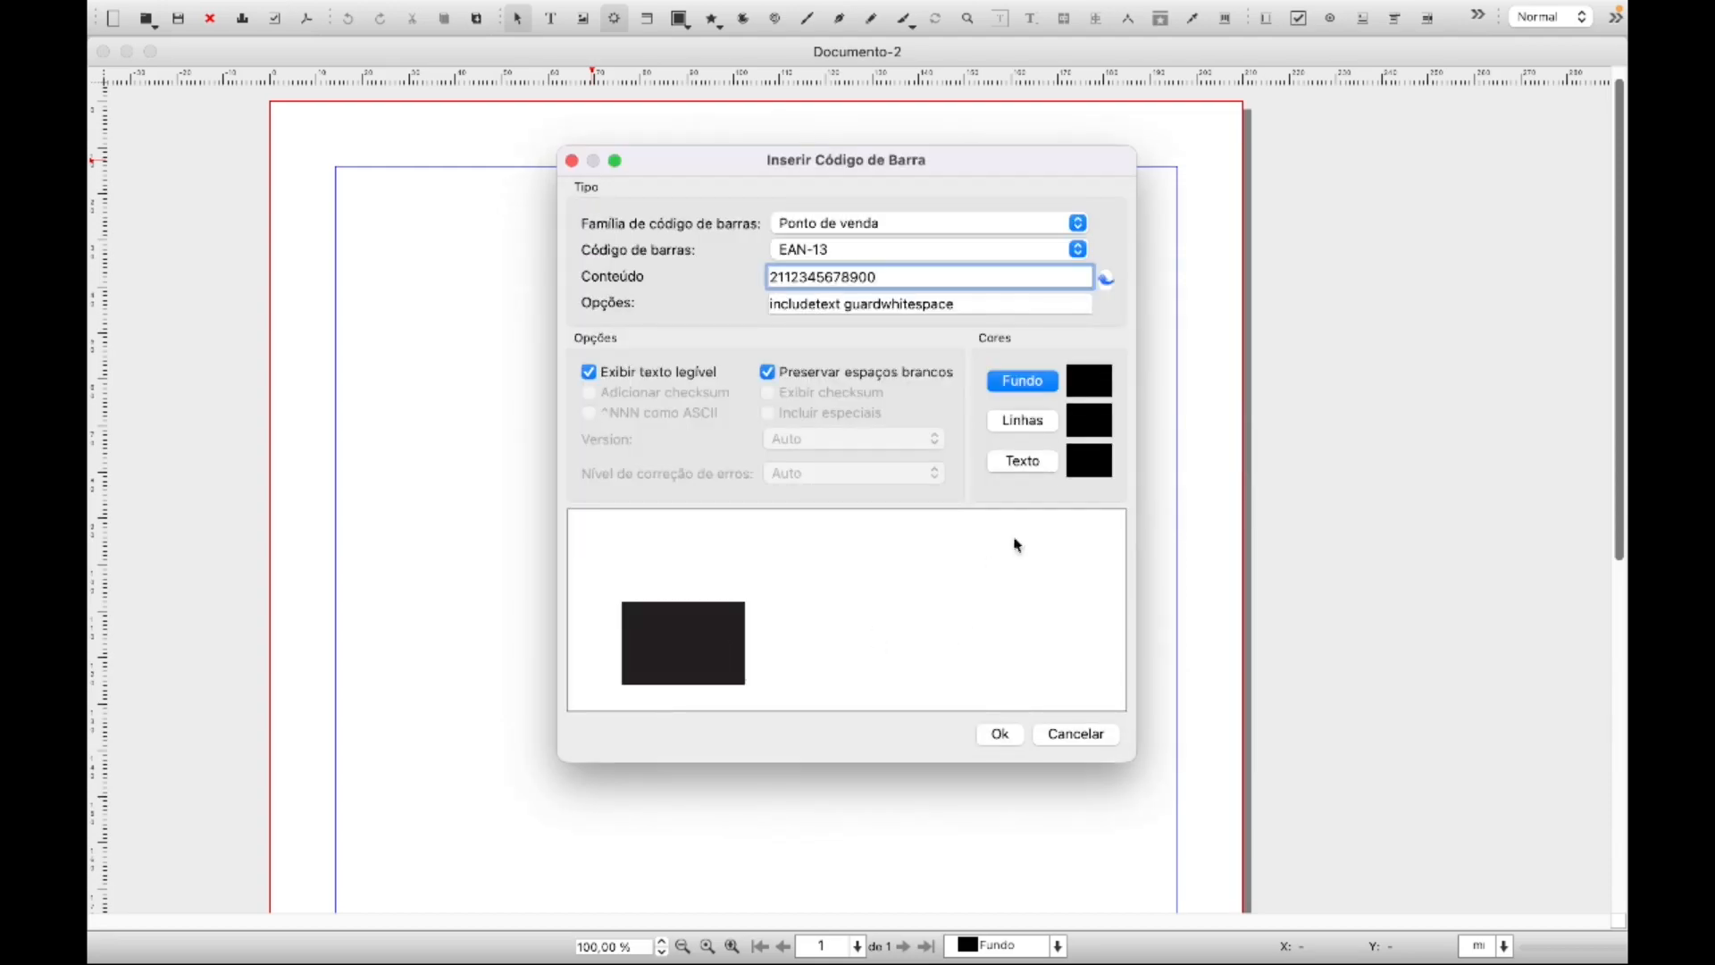
click(1053, 425)
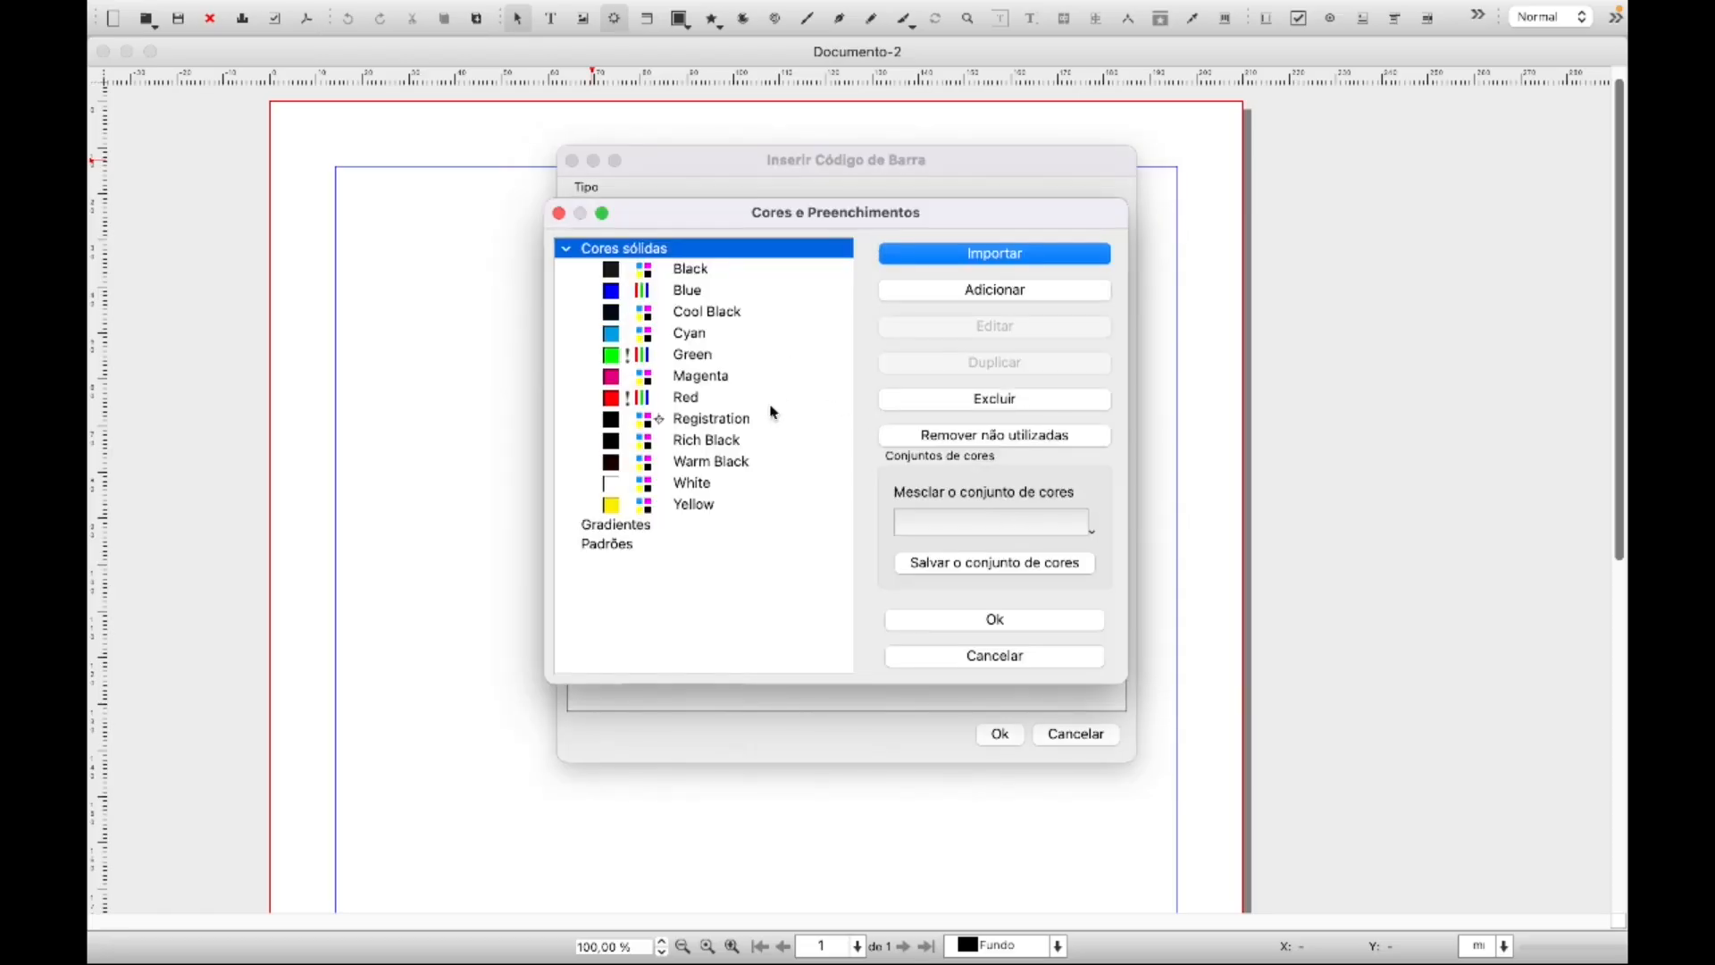
click(705, 487)
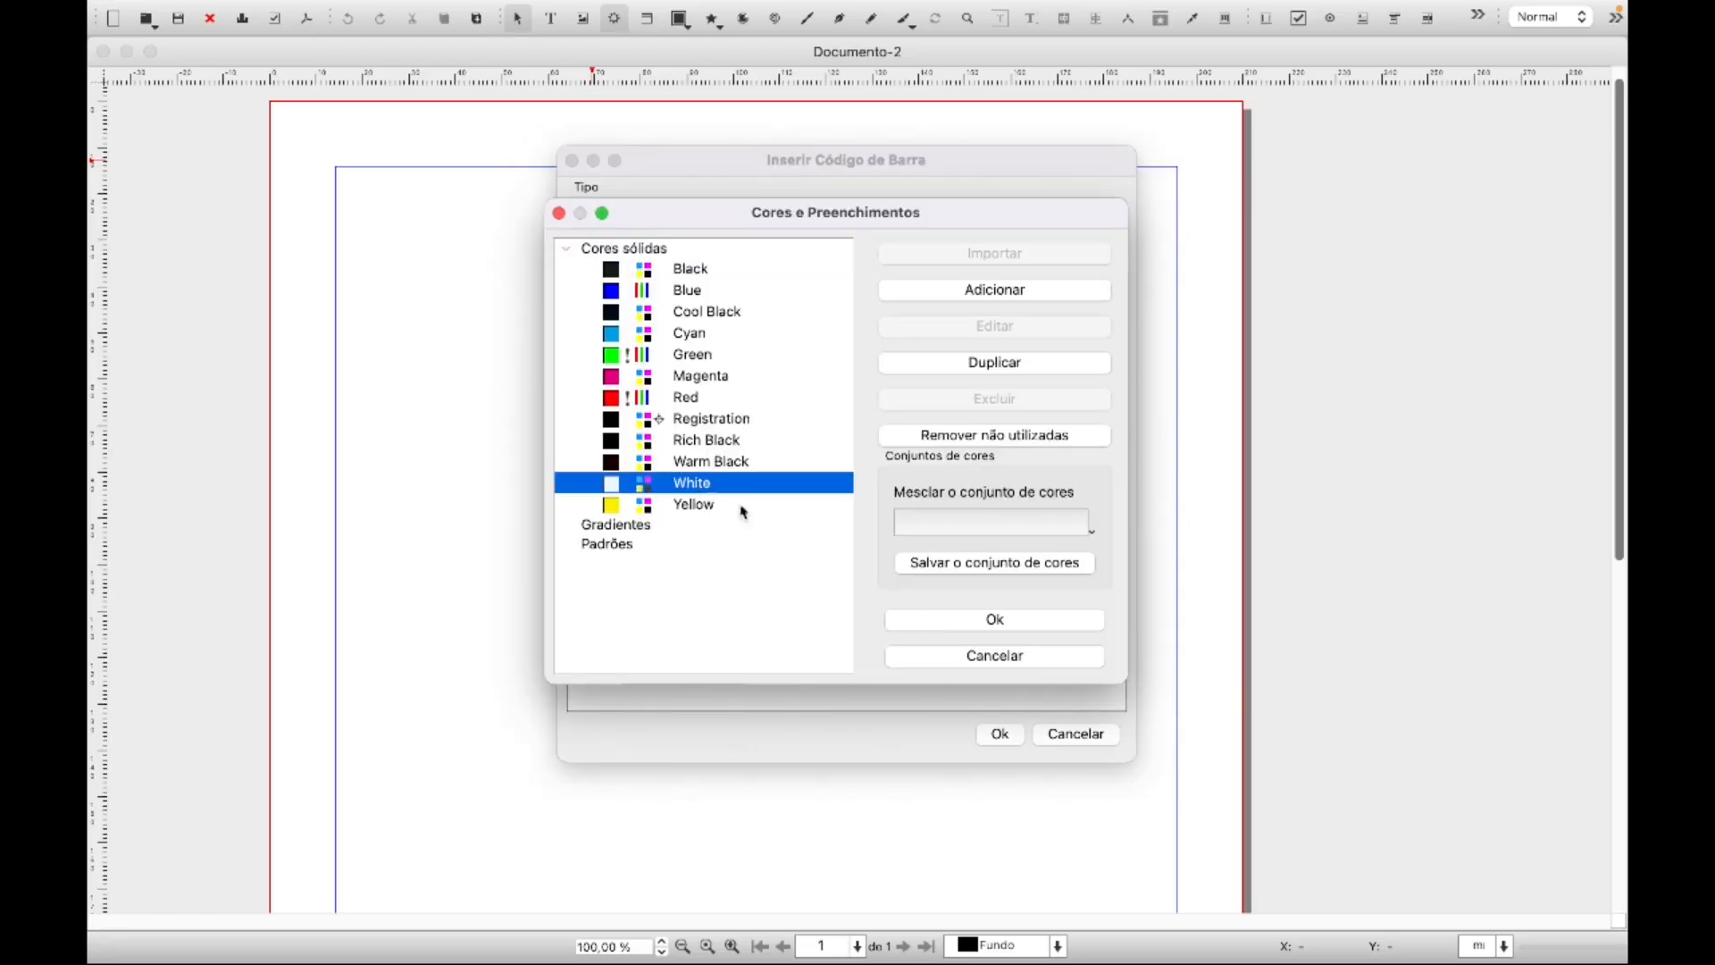
click(1023, 622)
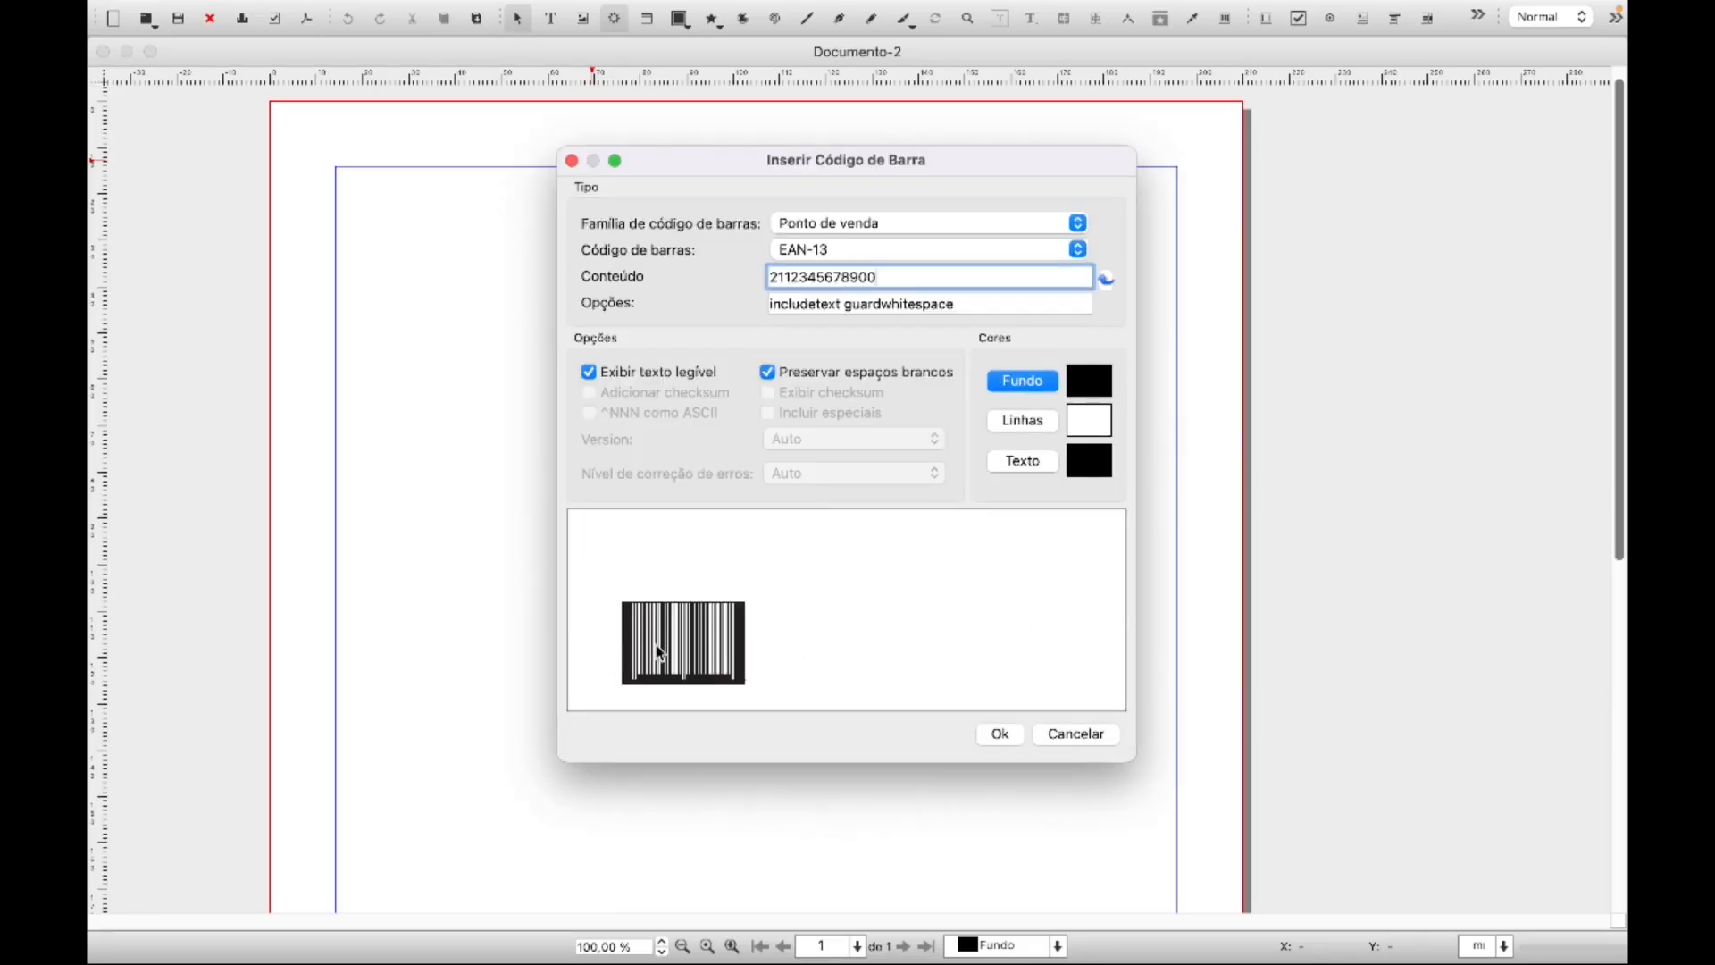
click(1036, 465)
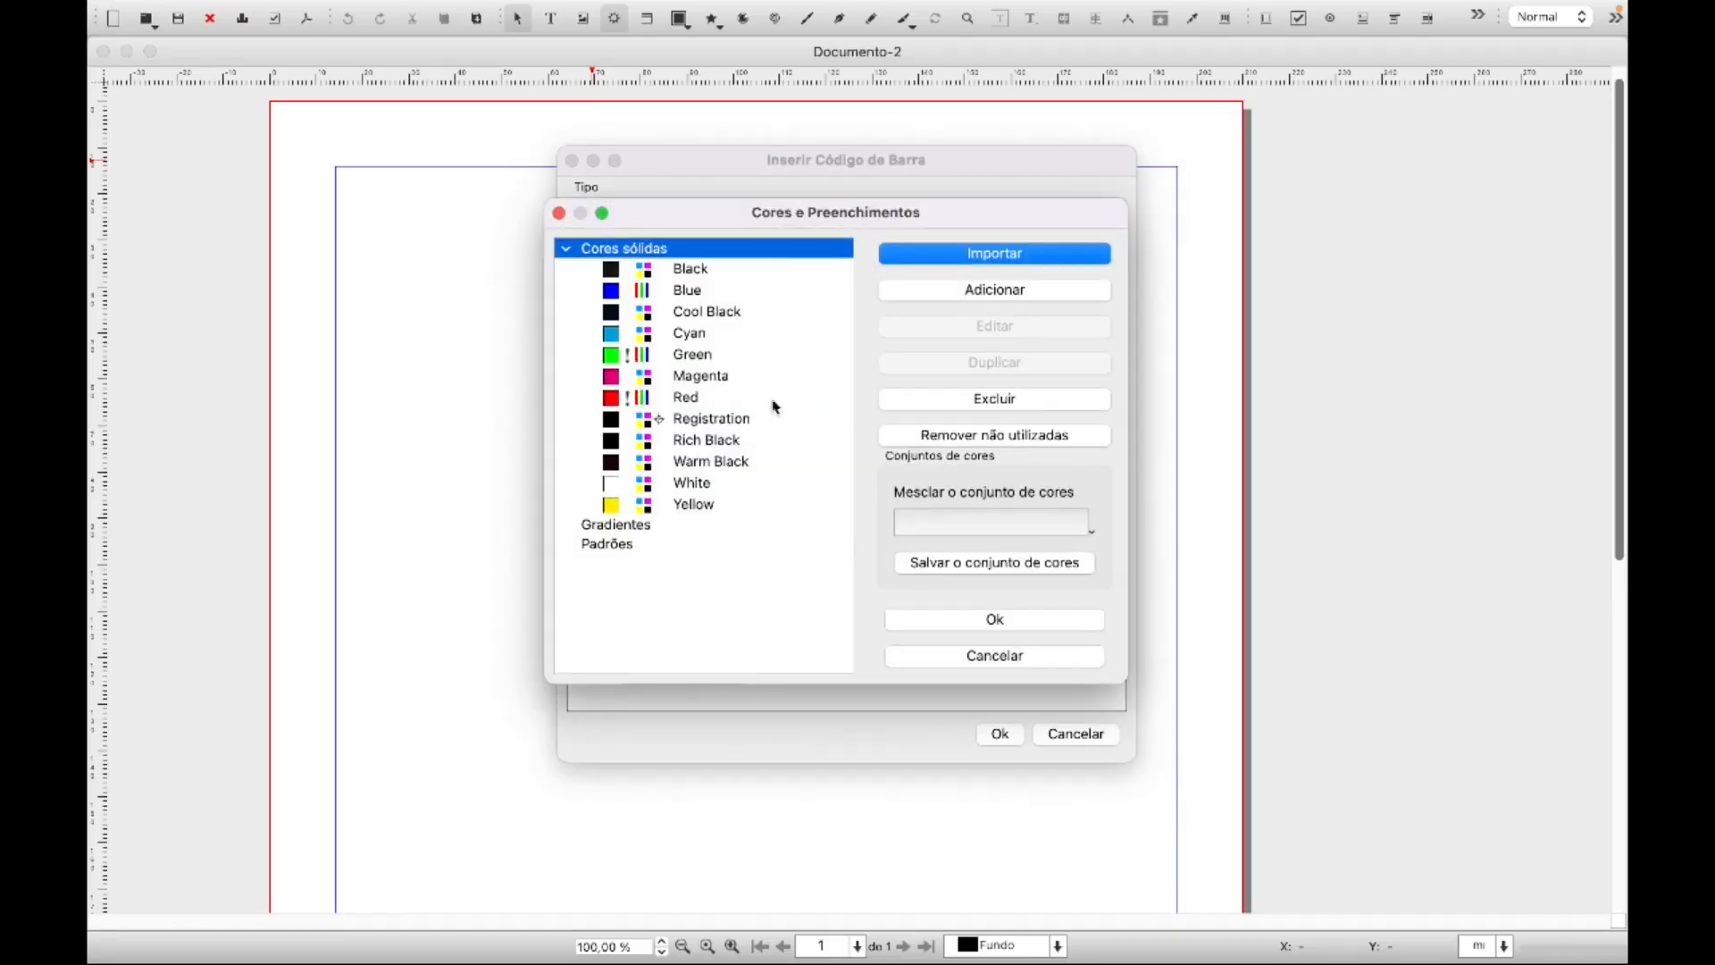
click(705, 487)
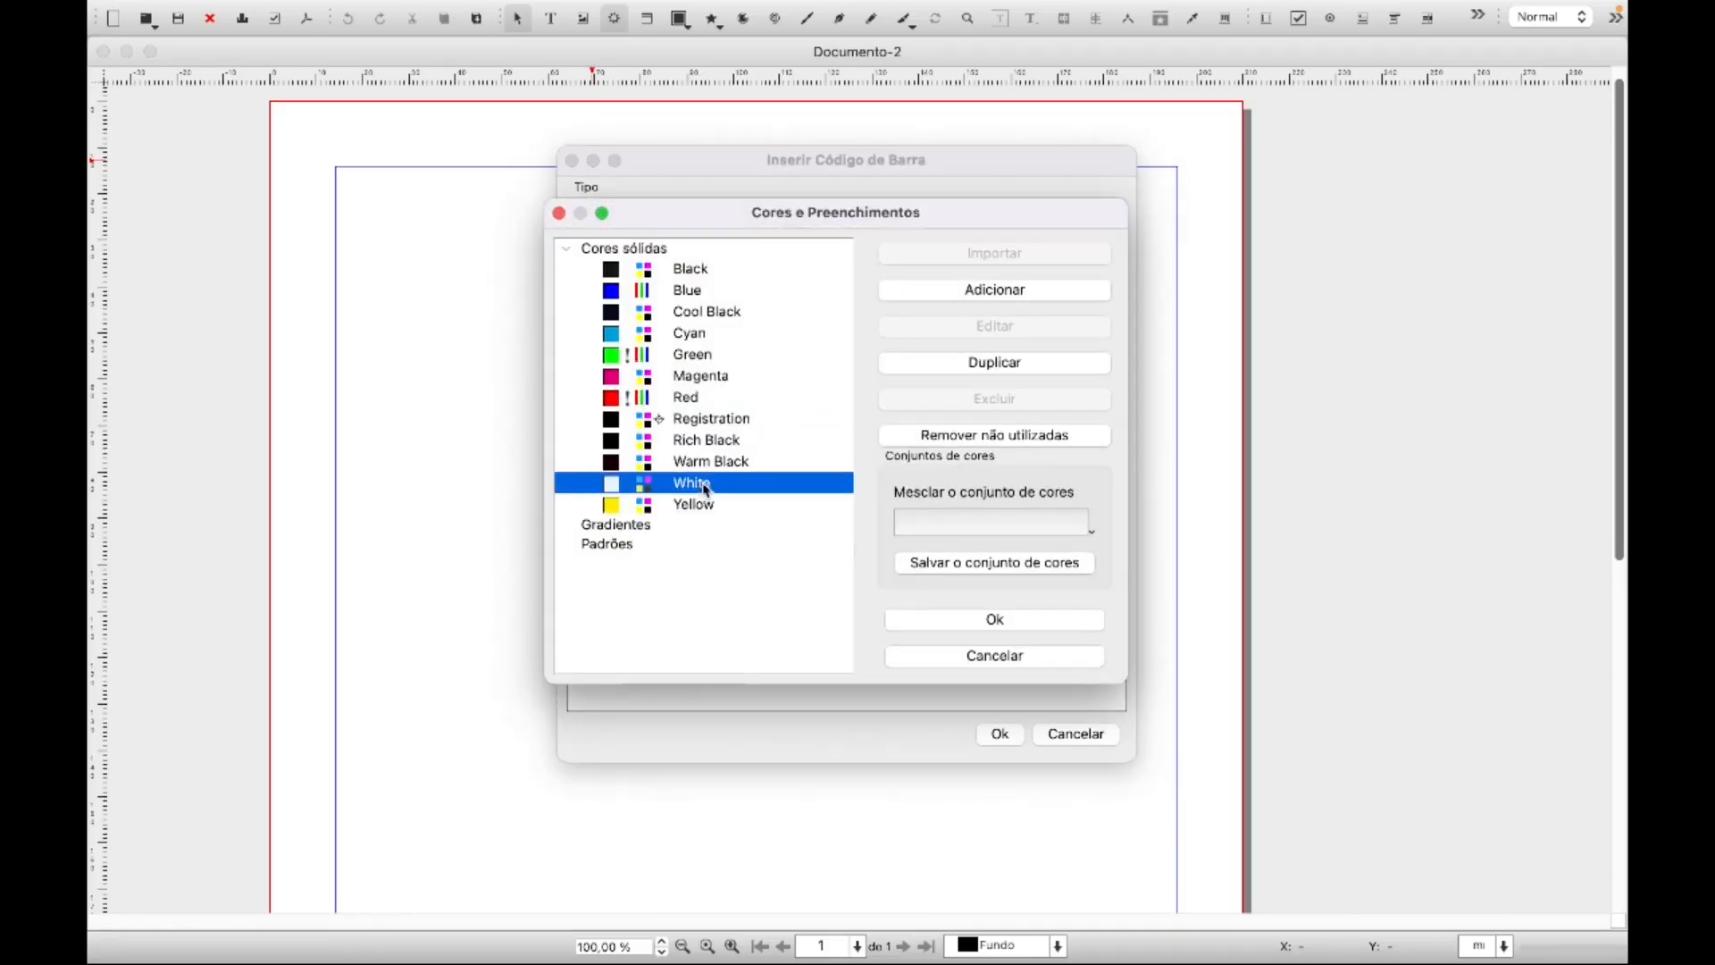
click(1018, 620)
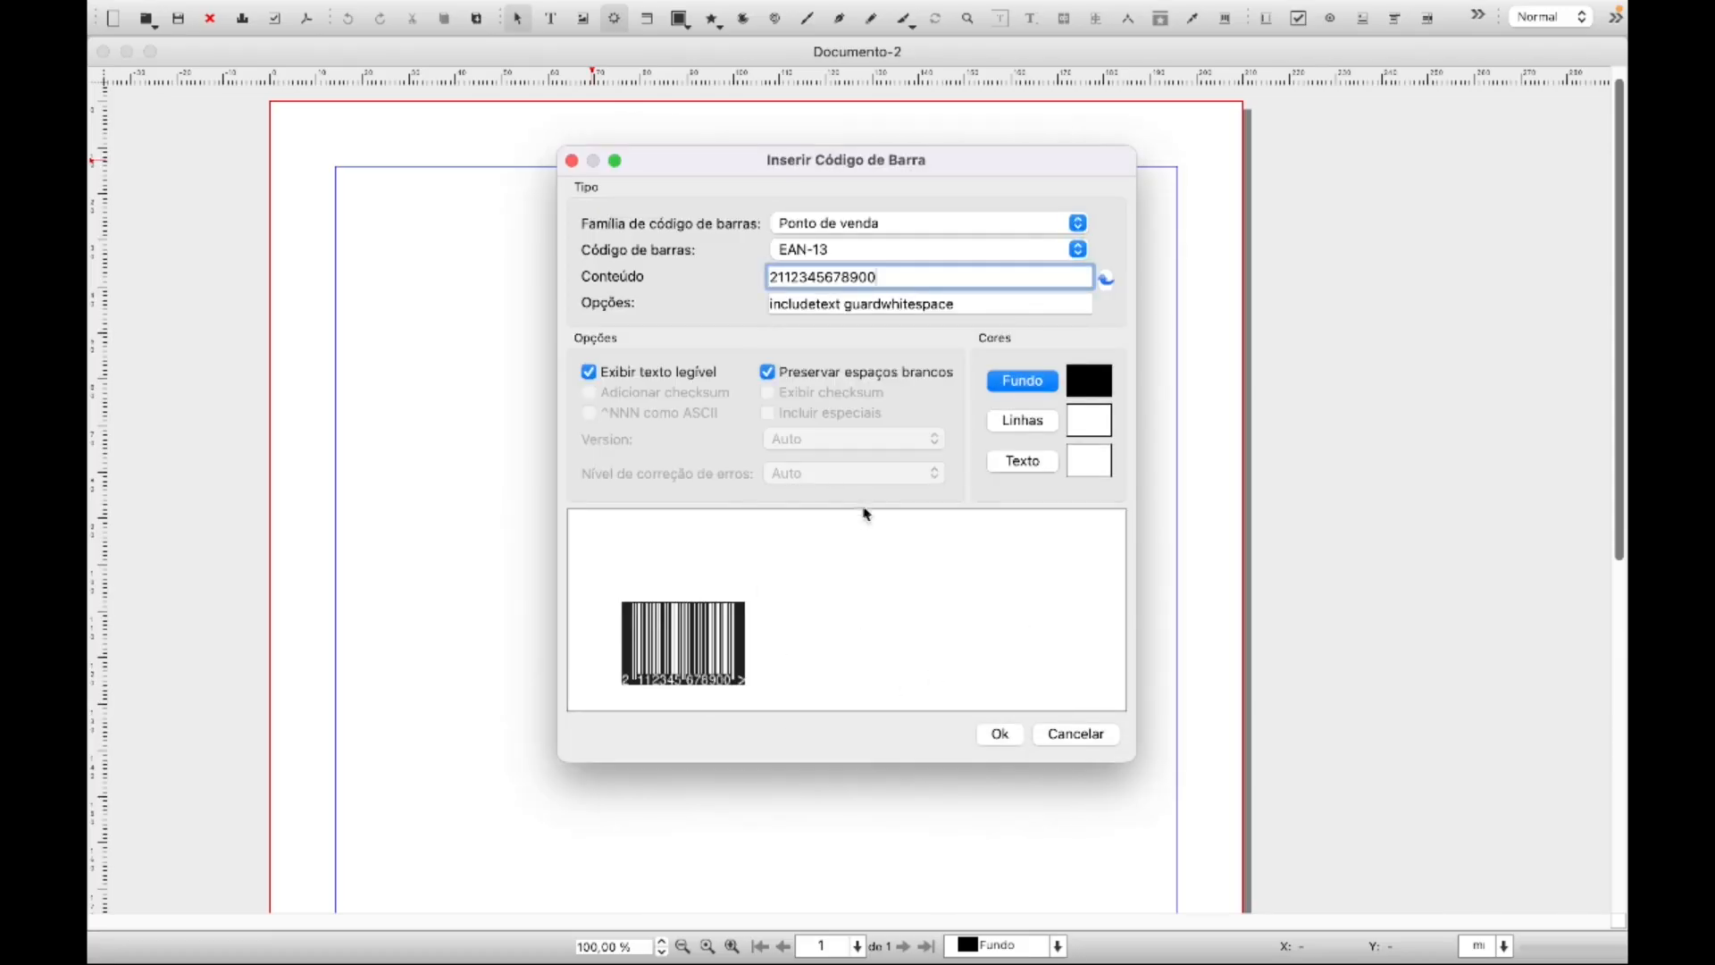
click(1042, 381)
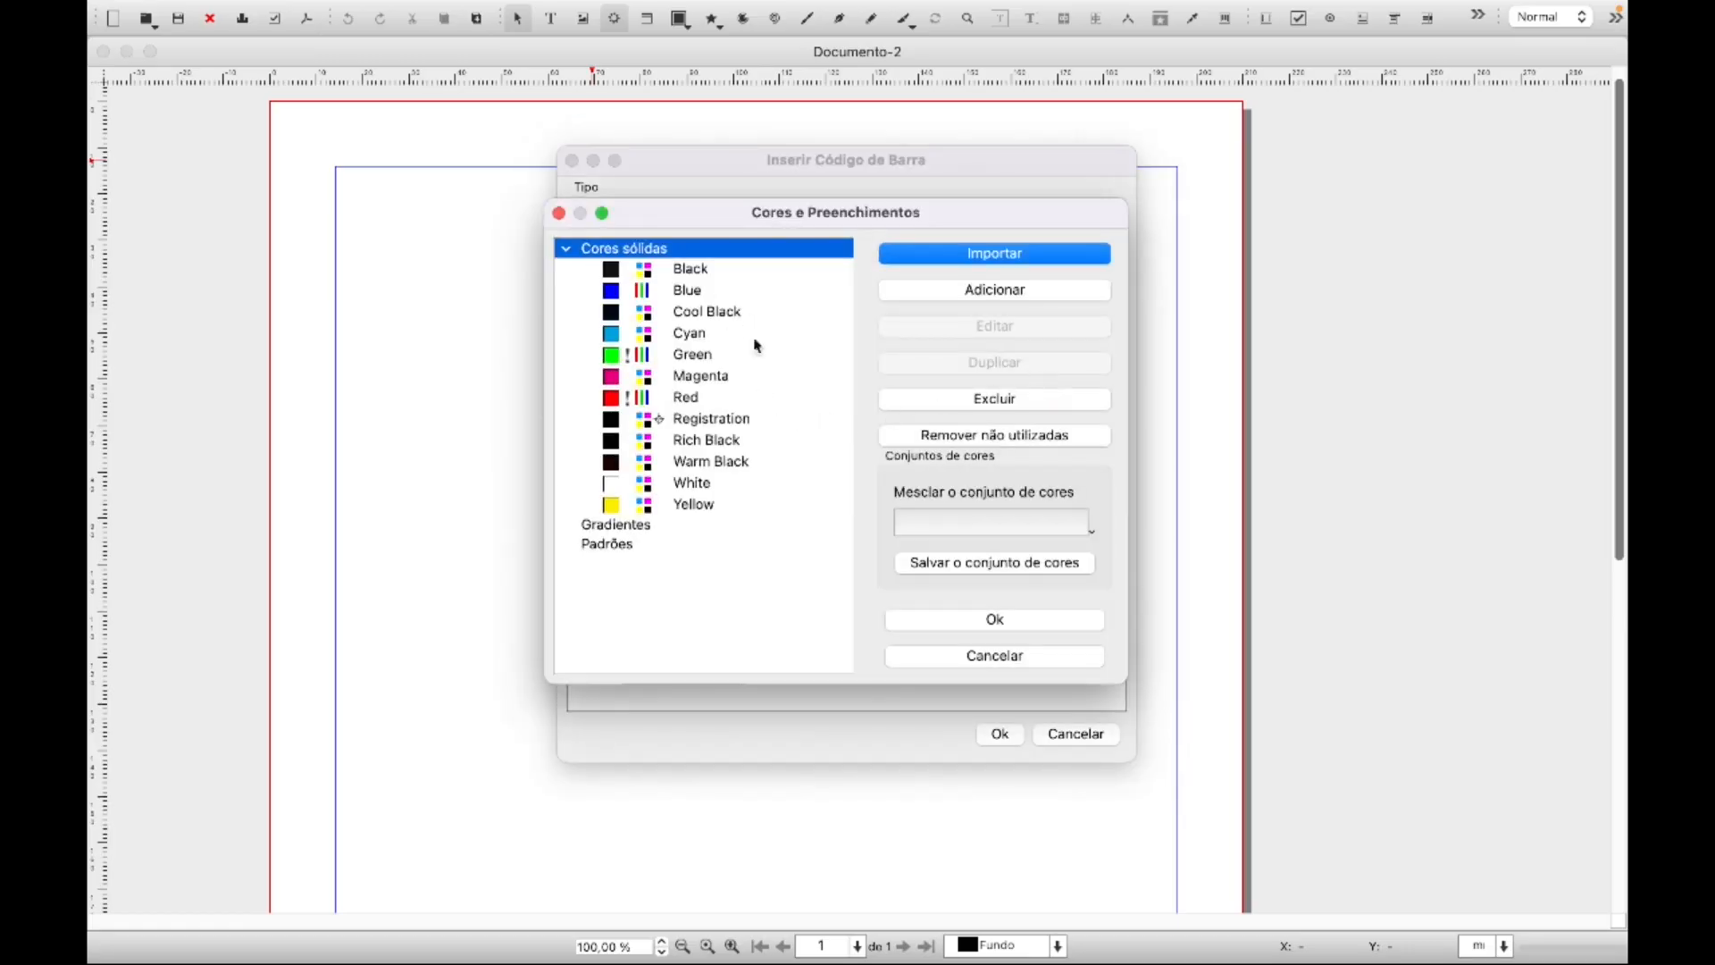
click(559, 213)
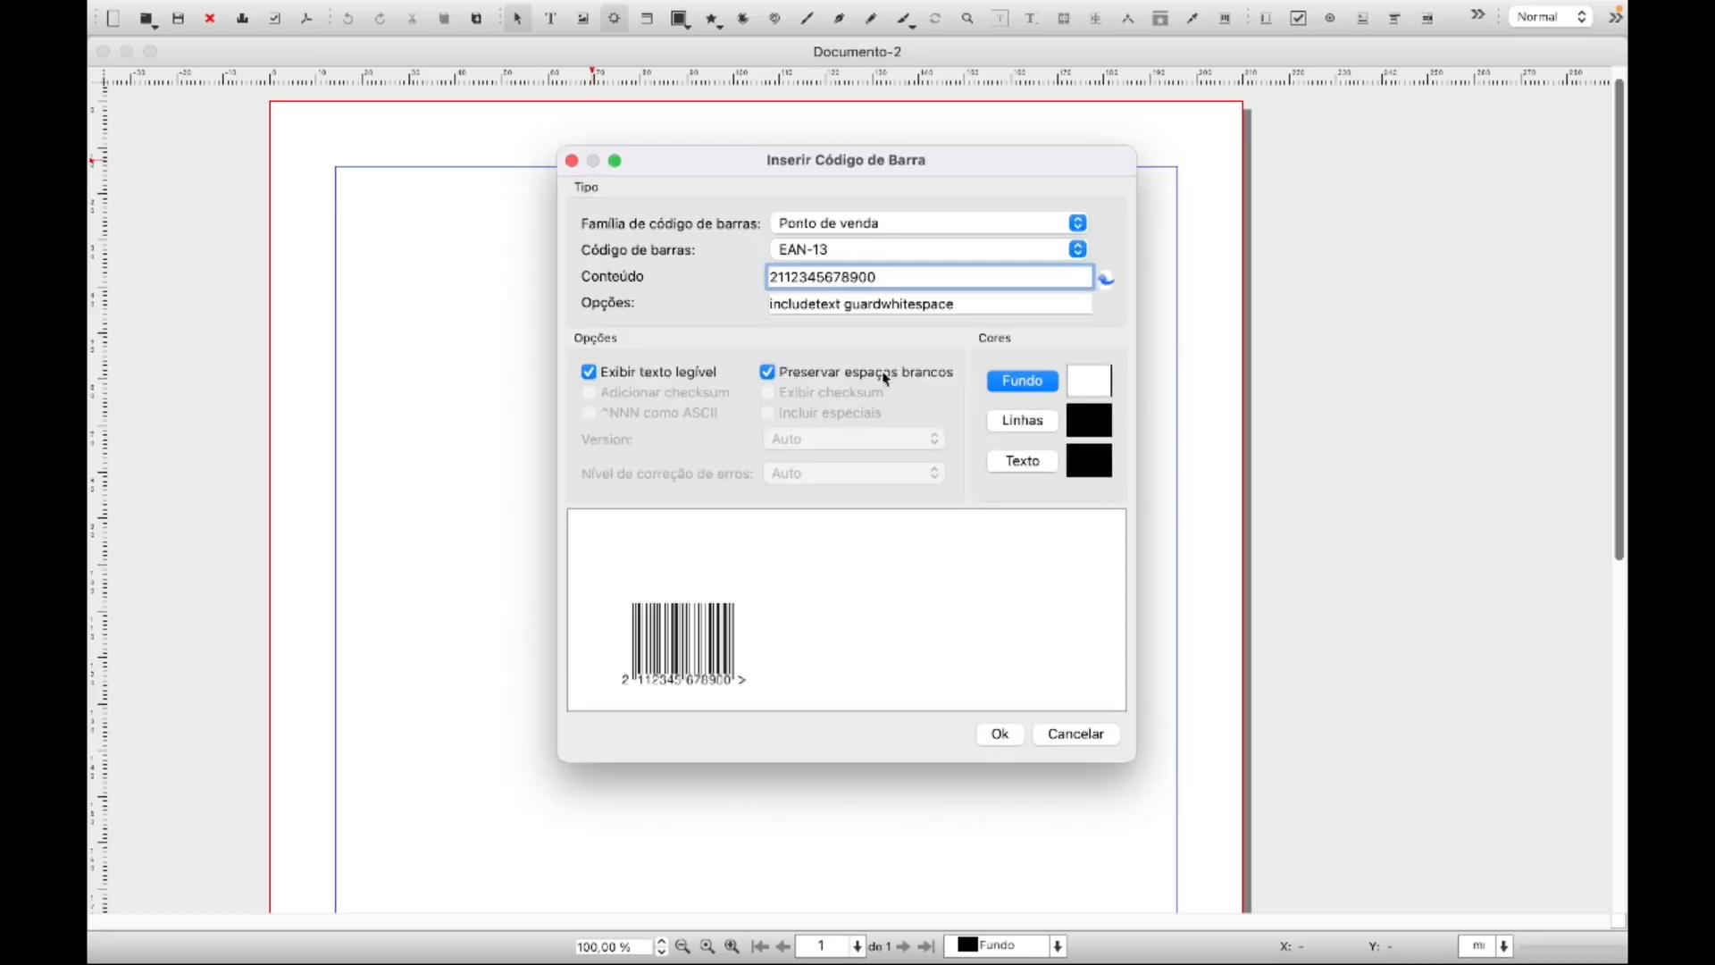
Place the EAN-13 barcode on the page and enlarge it to about 87 × 38 mm
click(1001, 734)
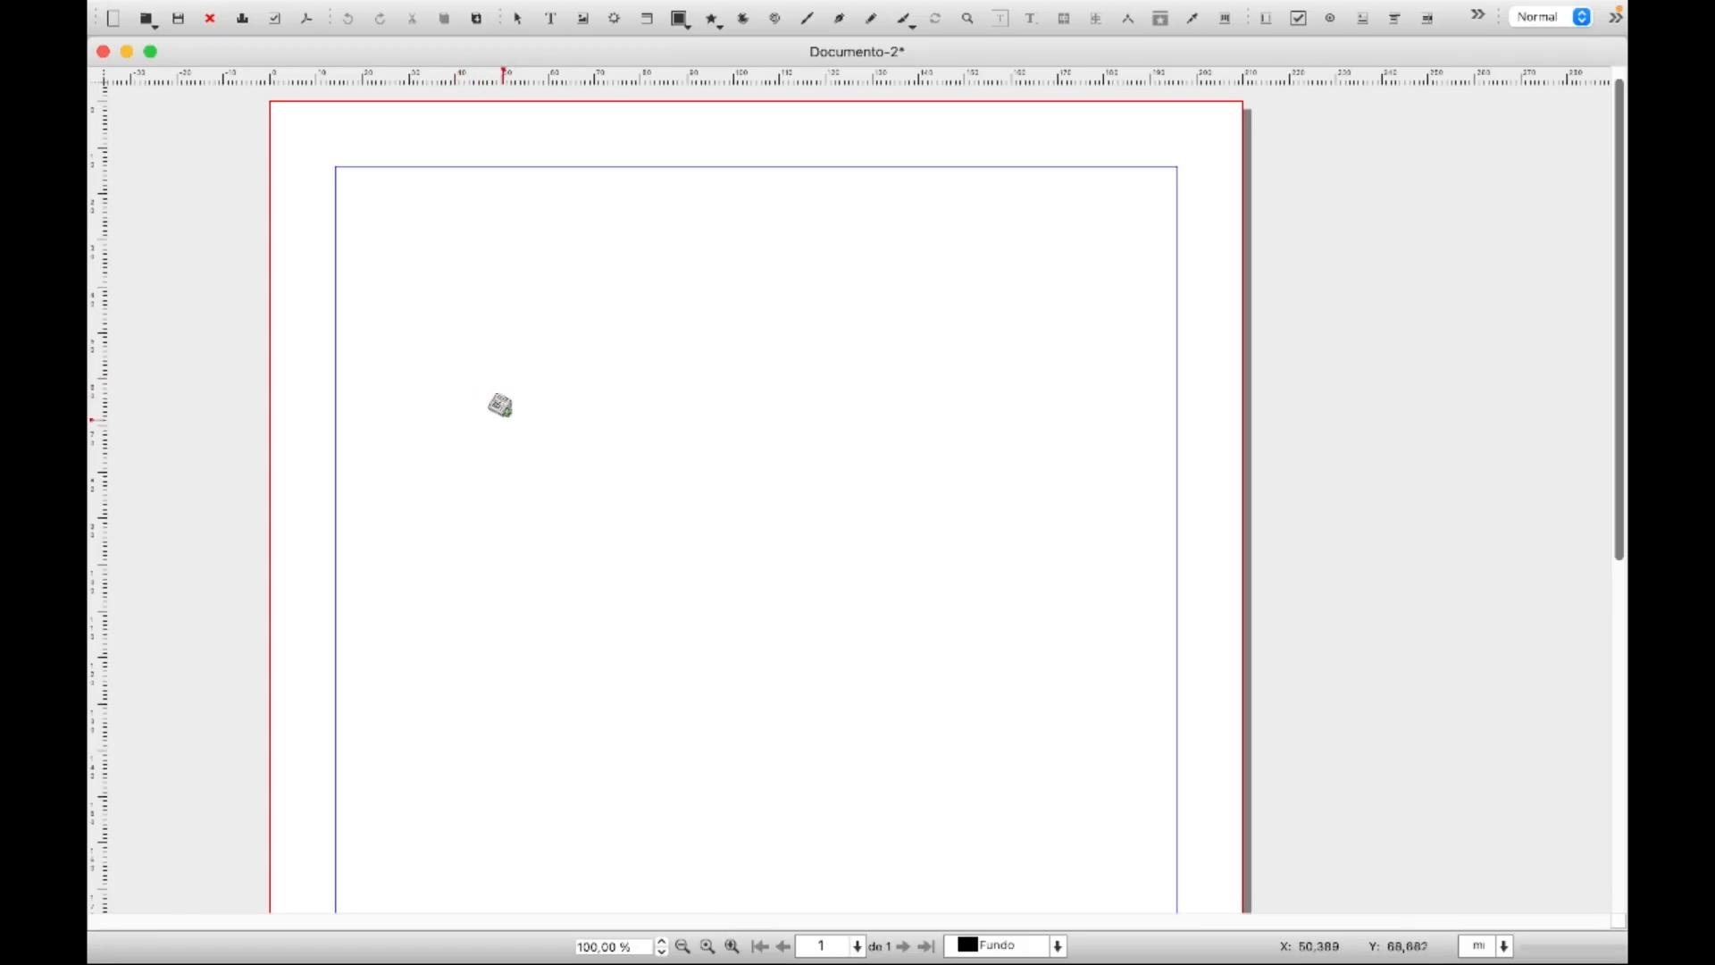
click(484, 386)
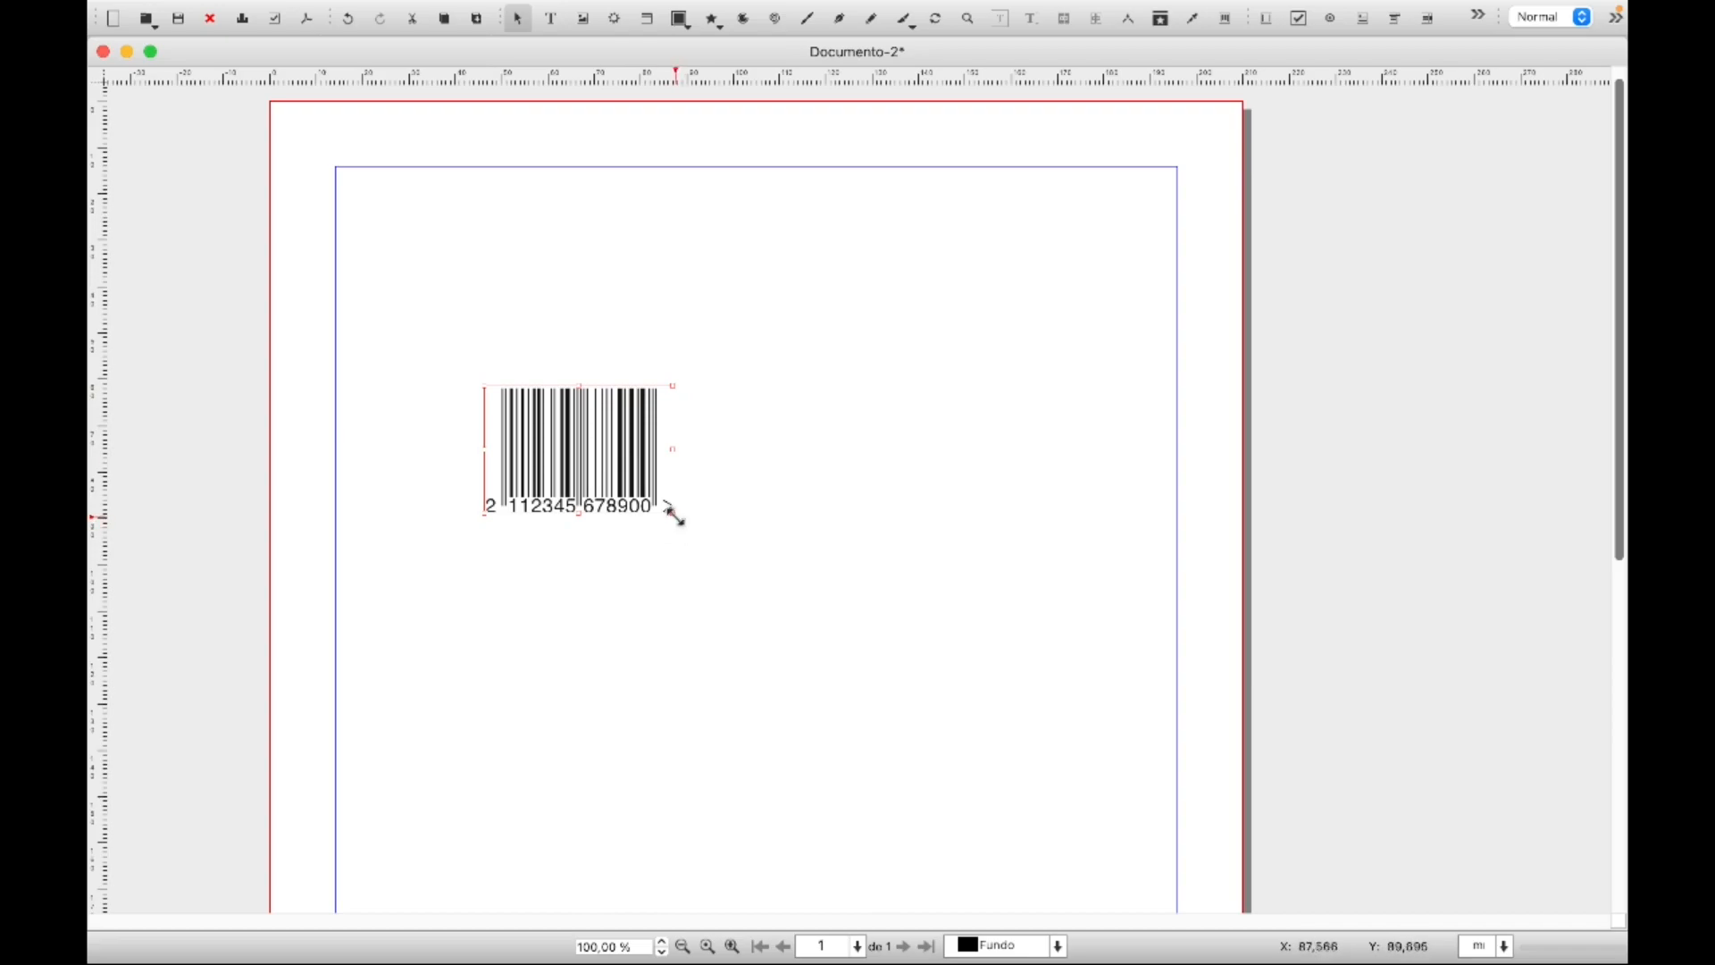
drag(673, 511, 888, 563)
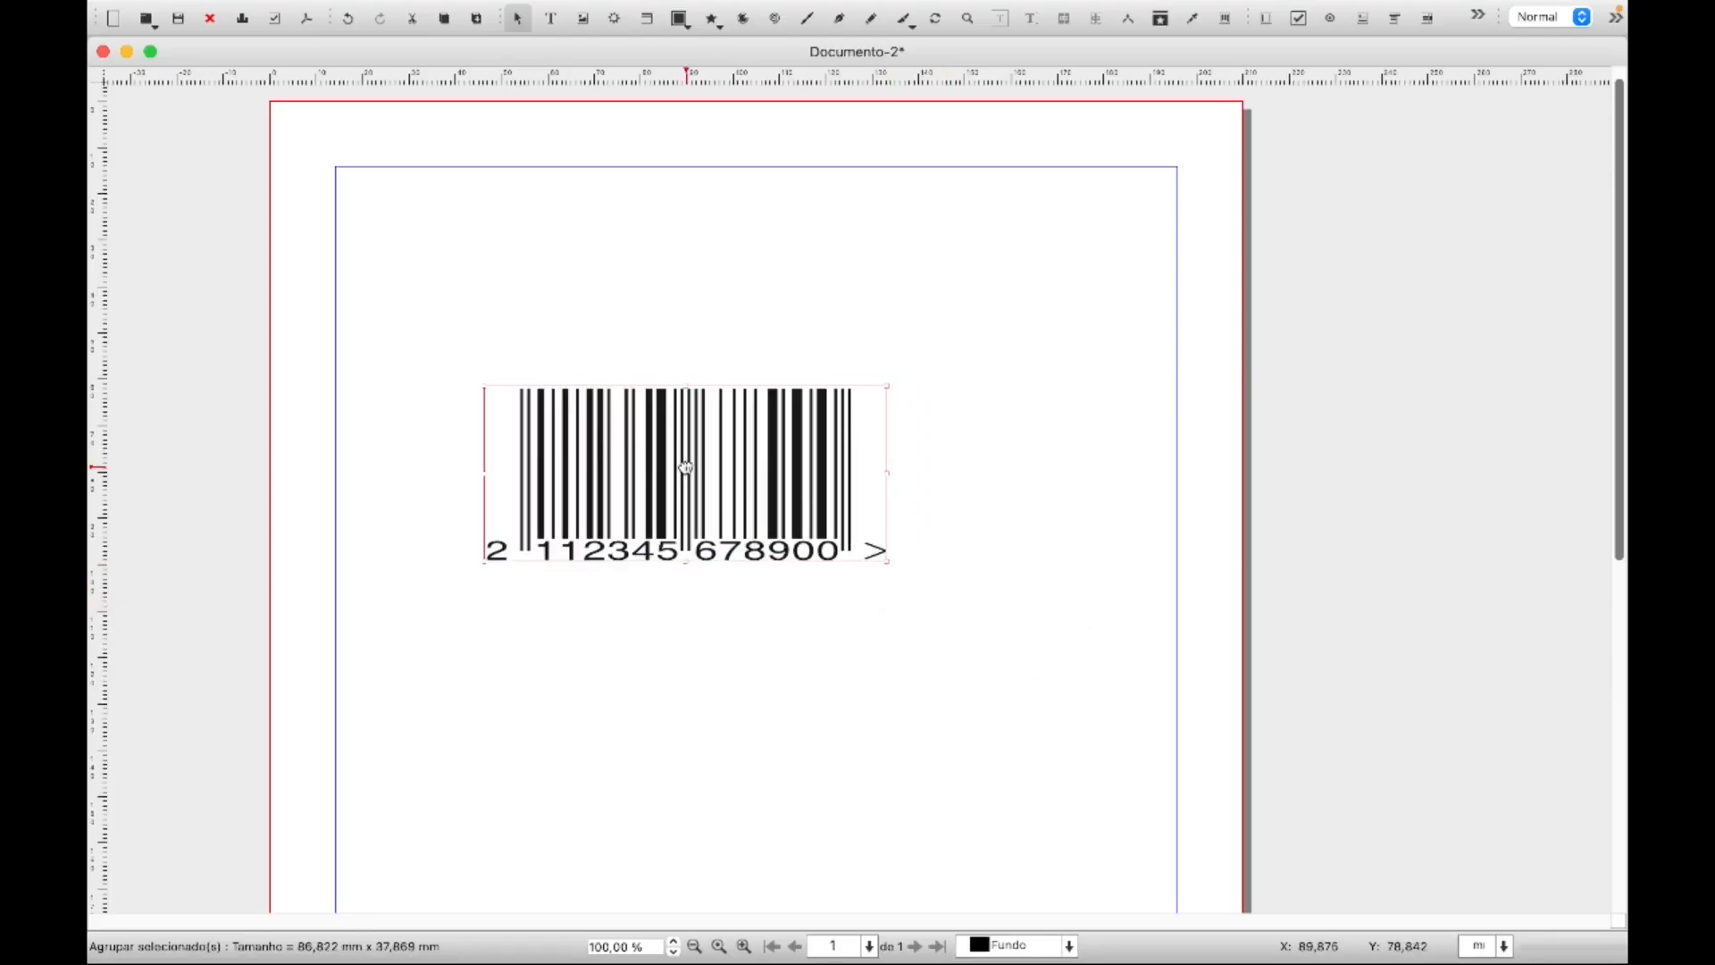
Move the barcode near the upper-left corner of the page margins, reduce it to about 65 × 24 mm and deselect it
drag(686, 466, 581, 258)
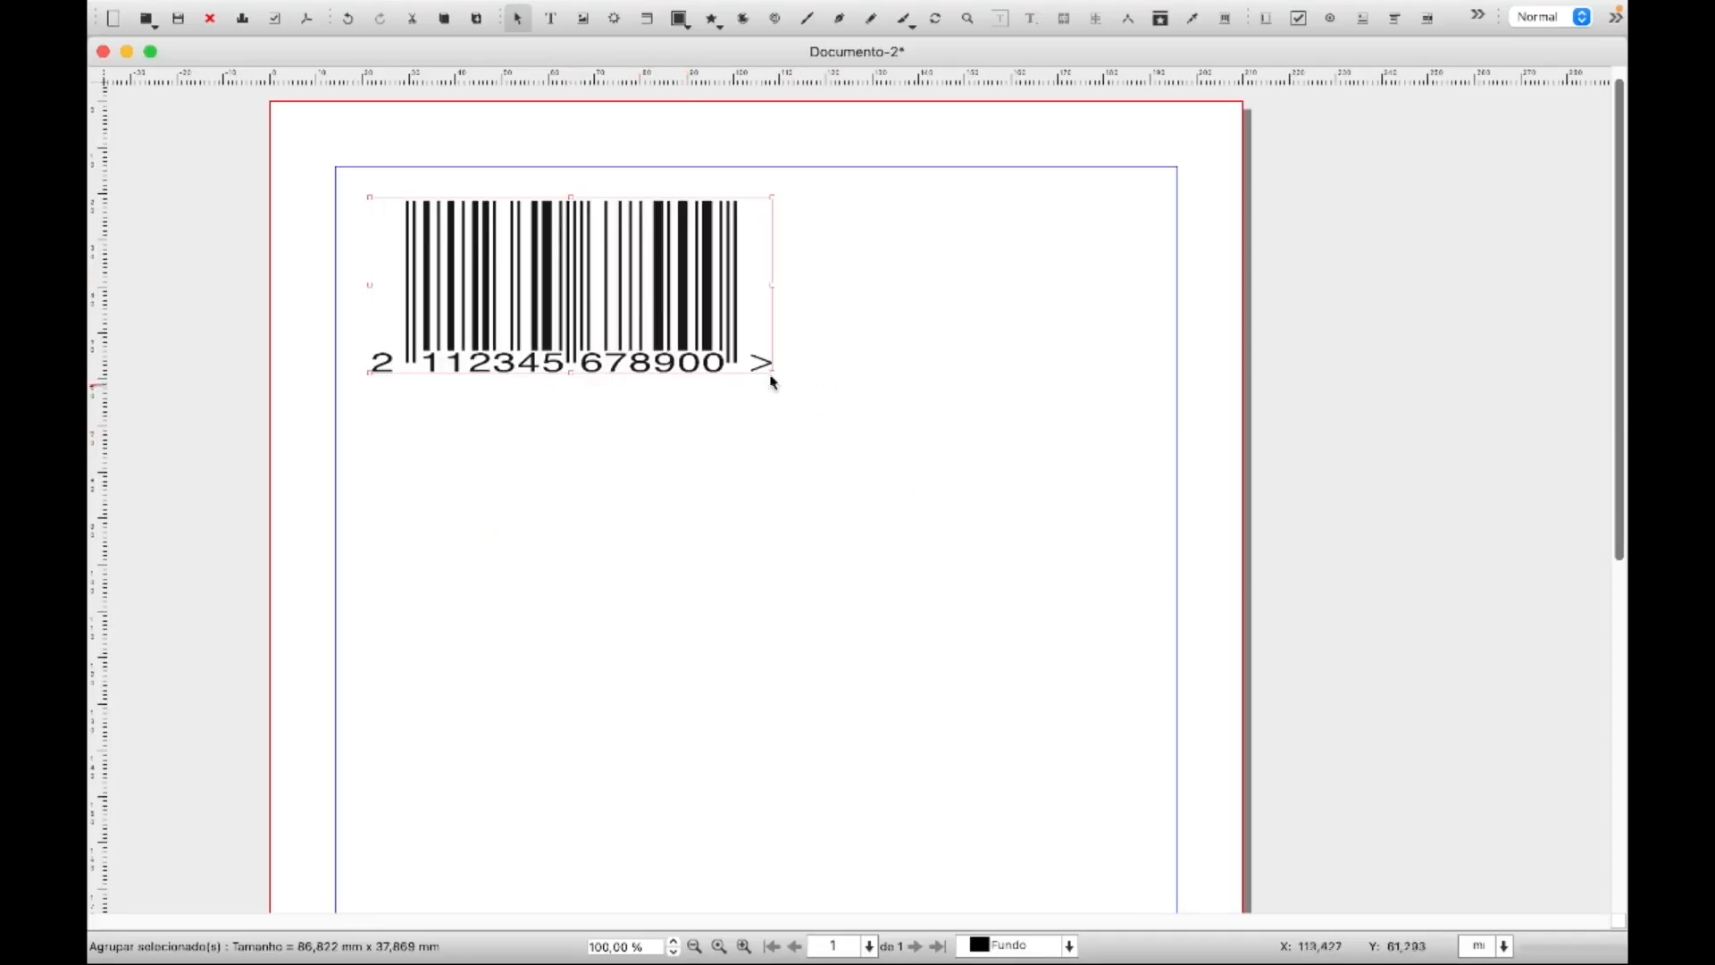
drag(774, 372, 672, 311)
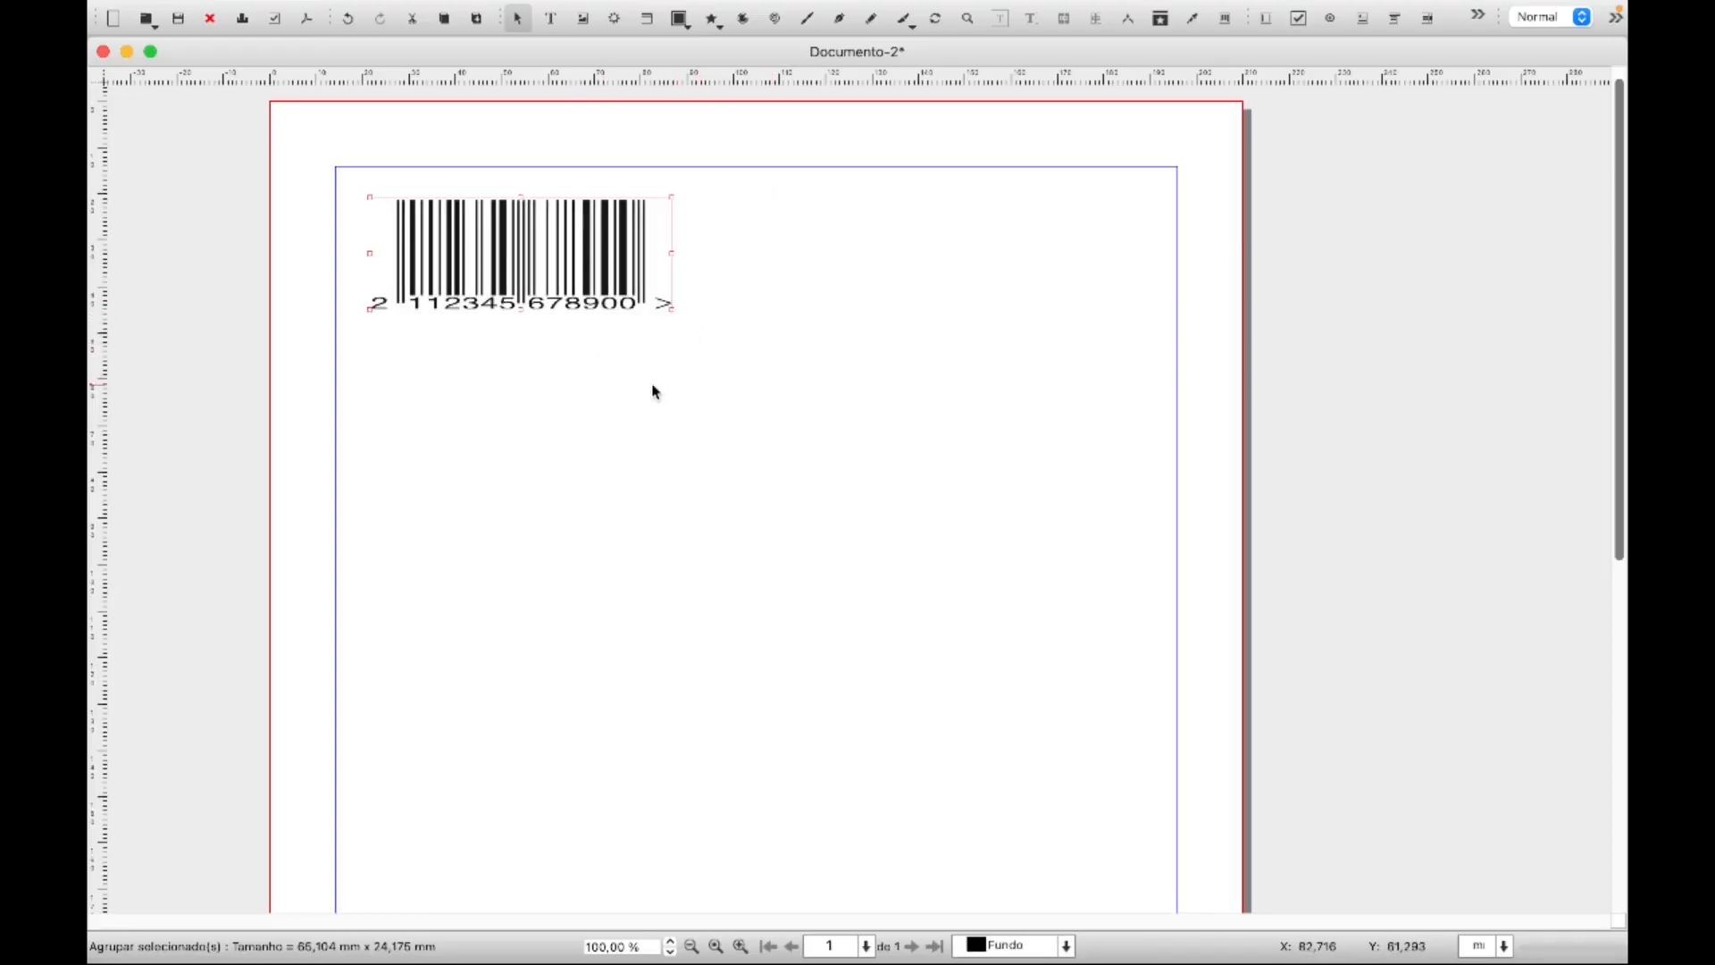
click(762, 391)
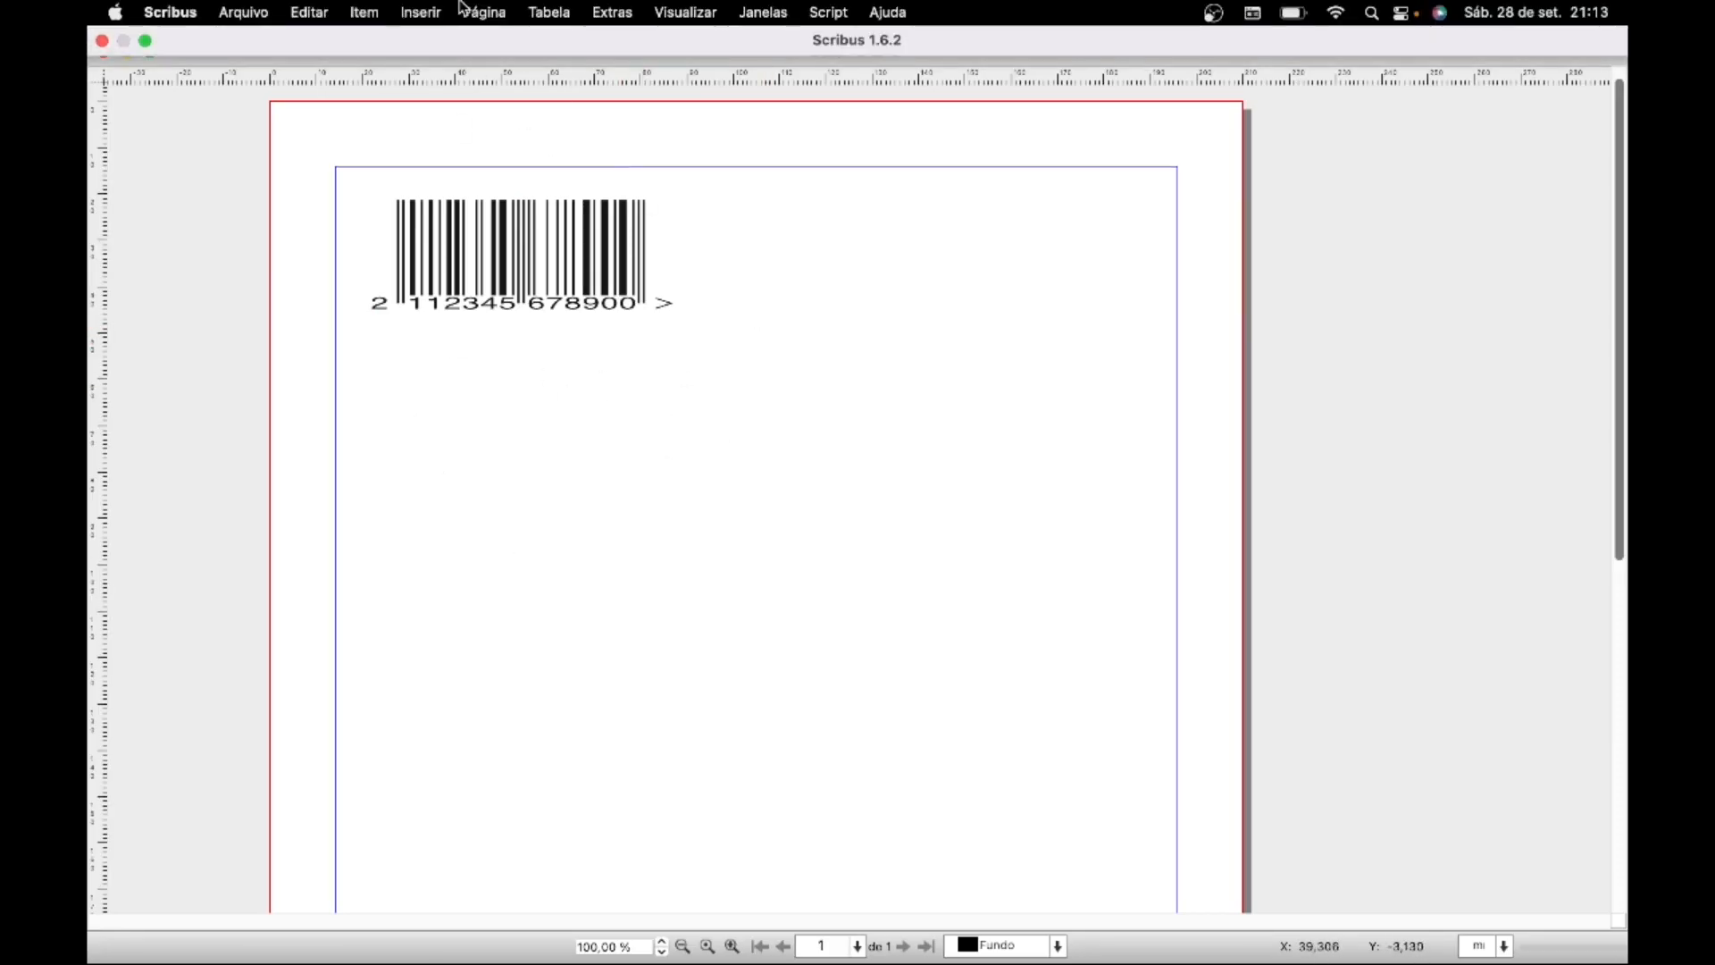
Start a new barcode and set its format to QR Code within the Símbolos bidimensionais family
click(421, 12)
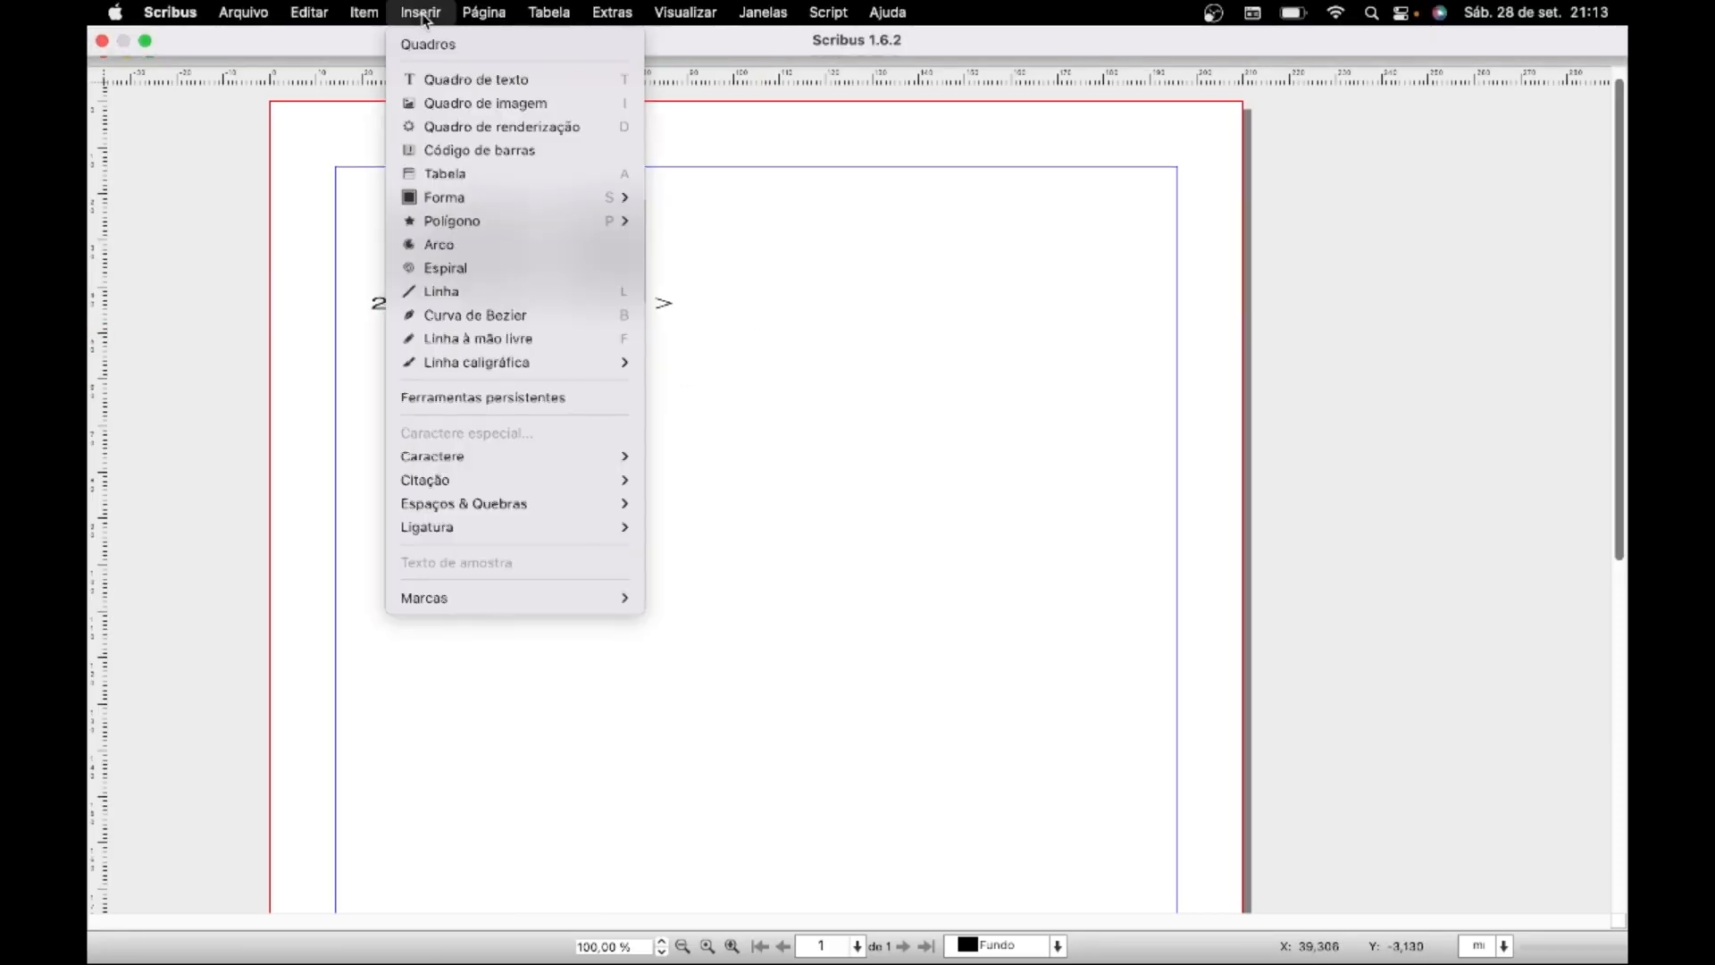
click(489, 150)
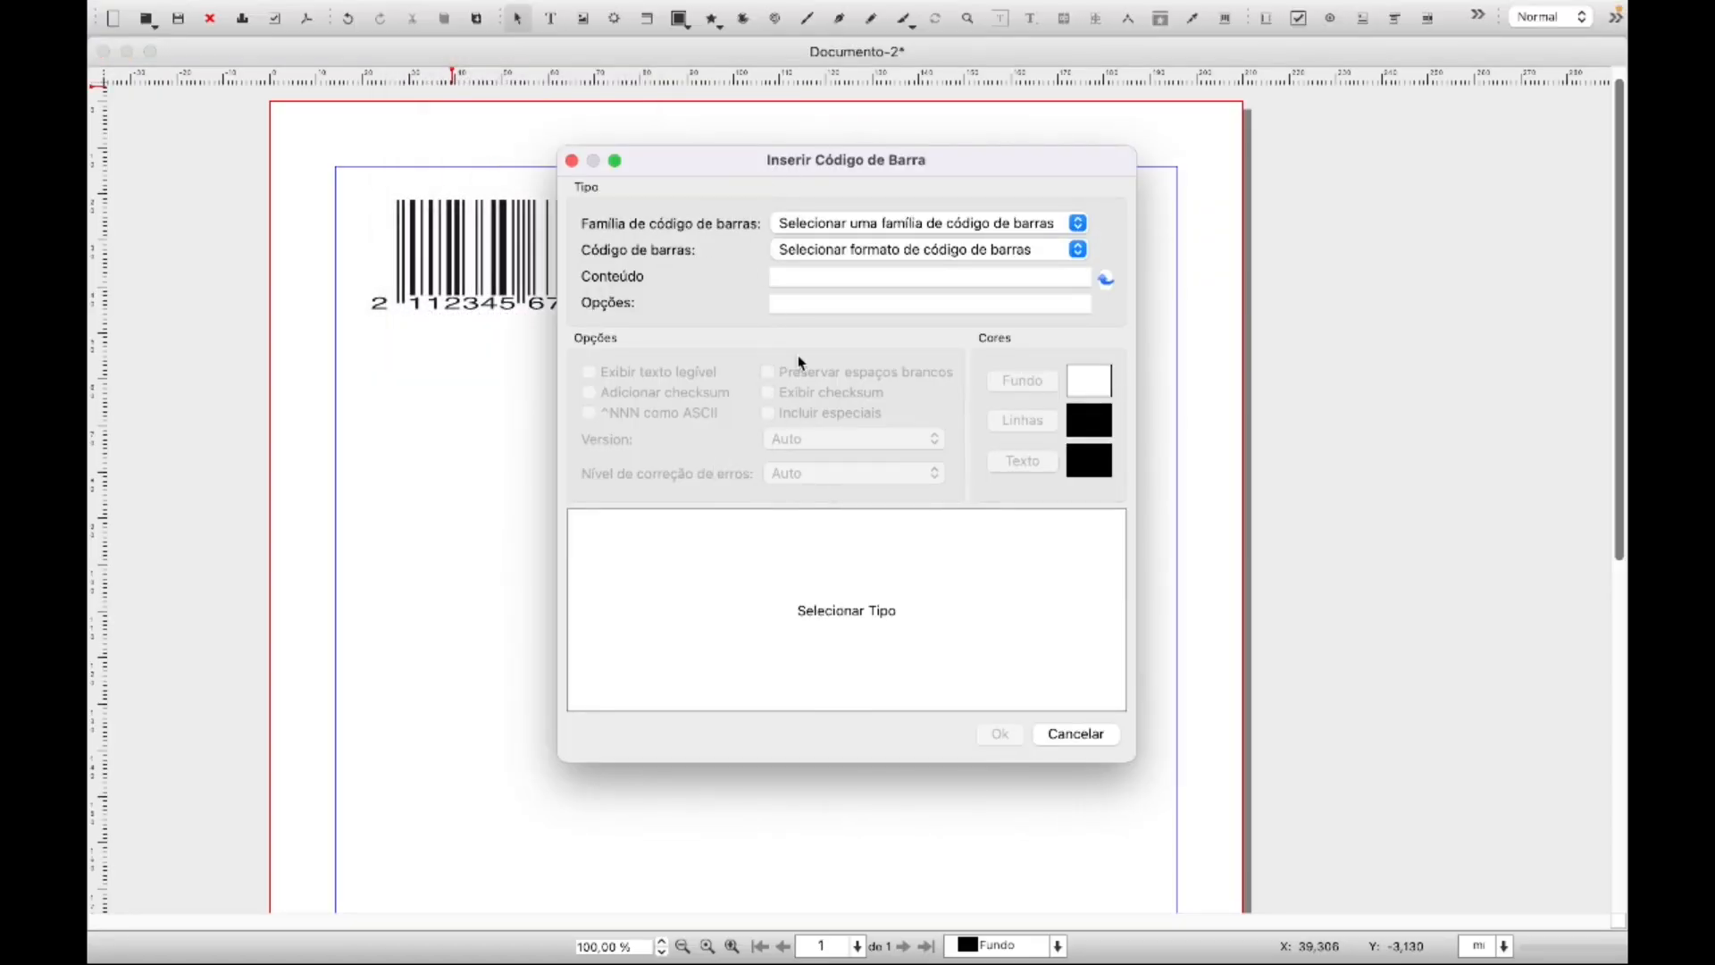
click(1078, 225)
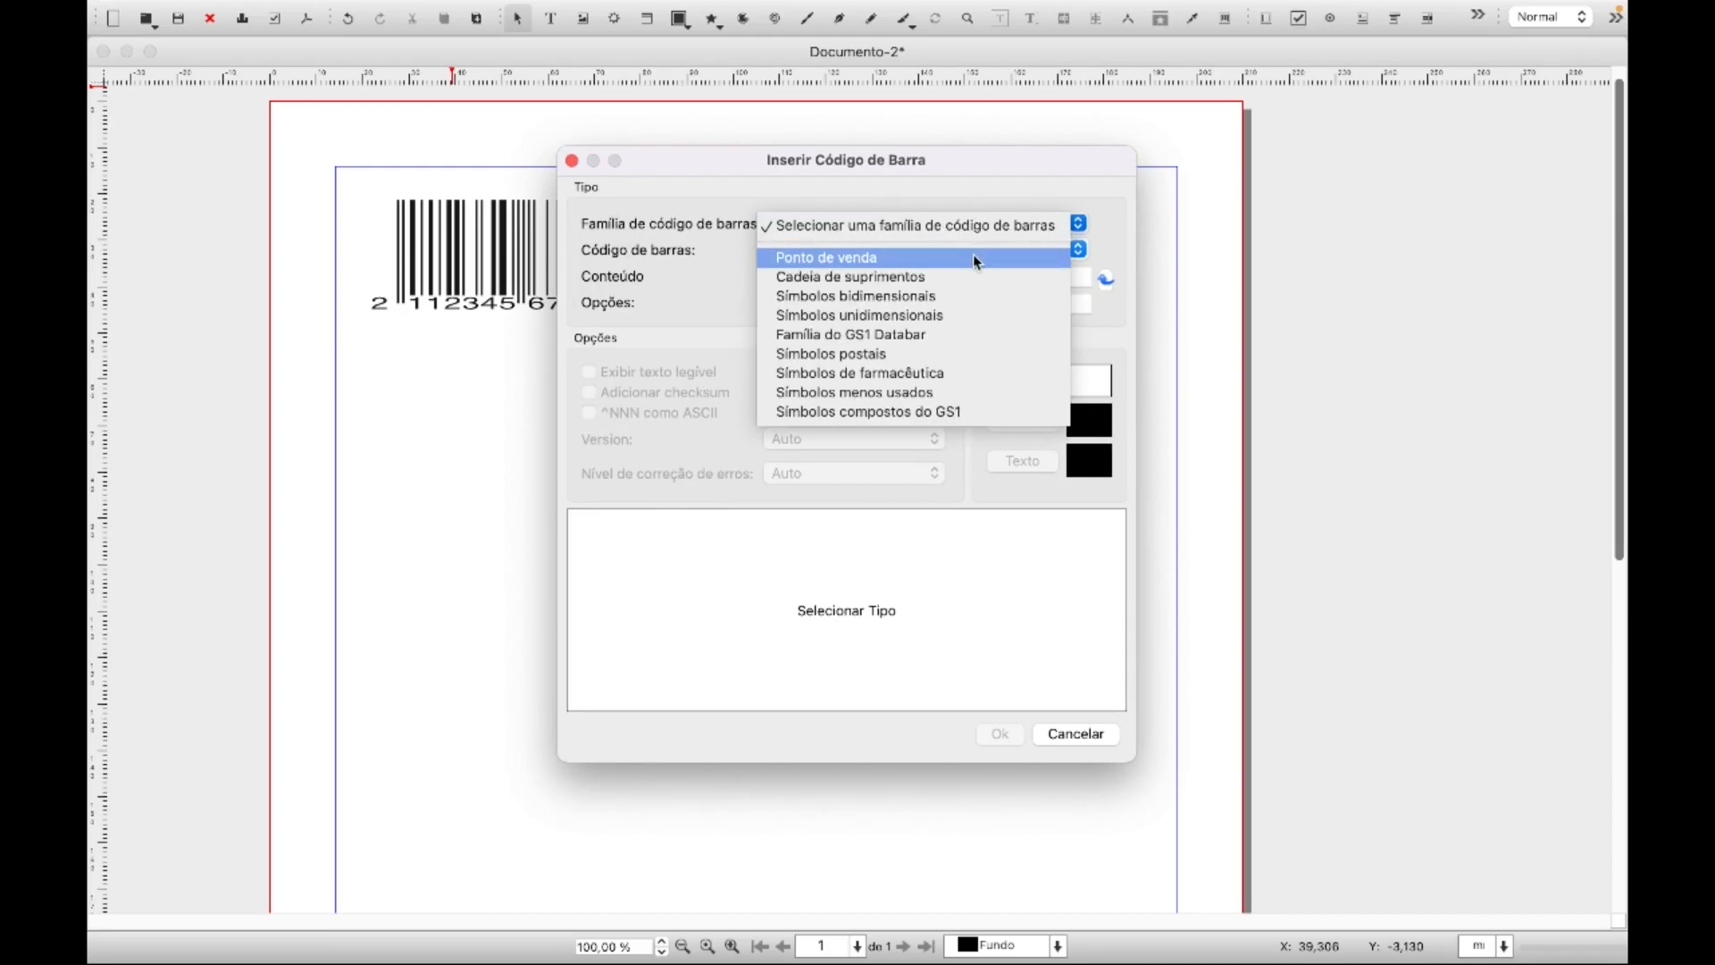
click(952, 295)
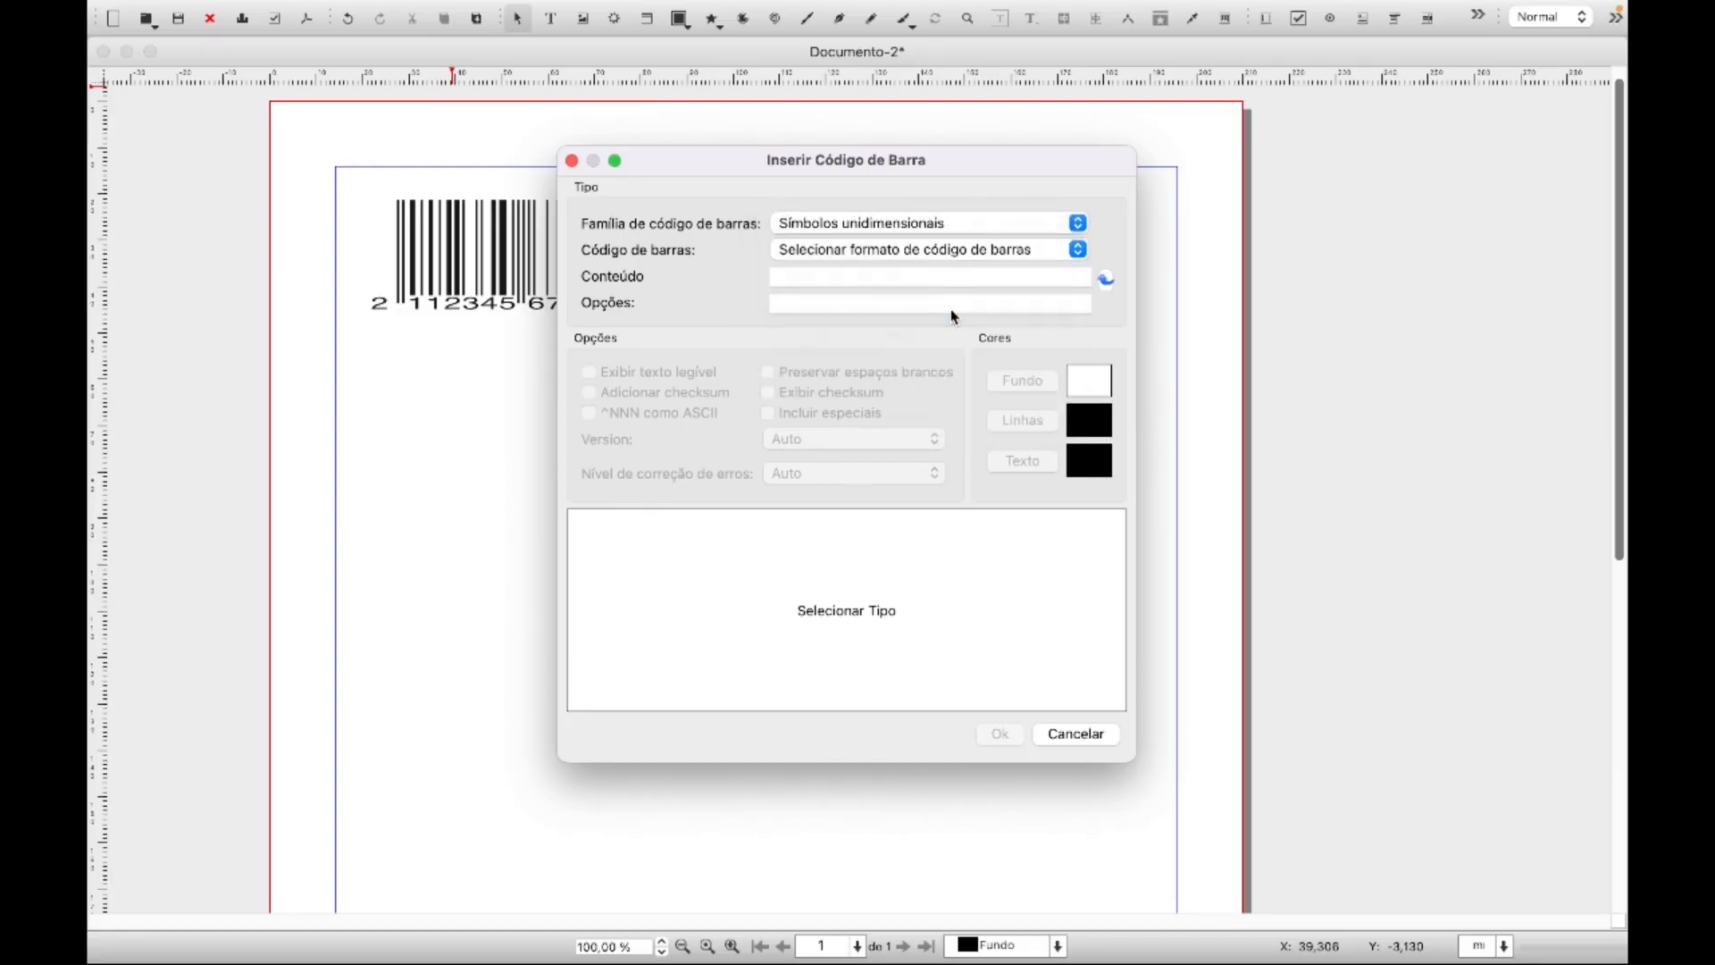
click(958, 223)
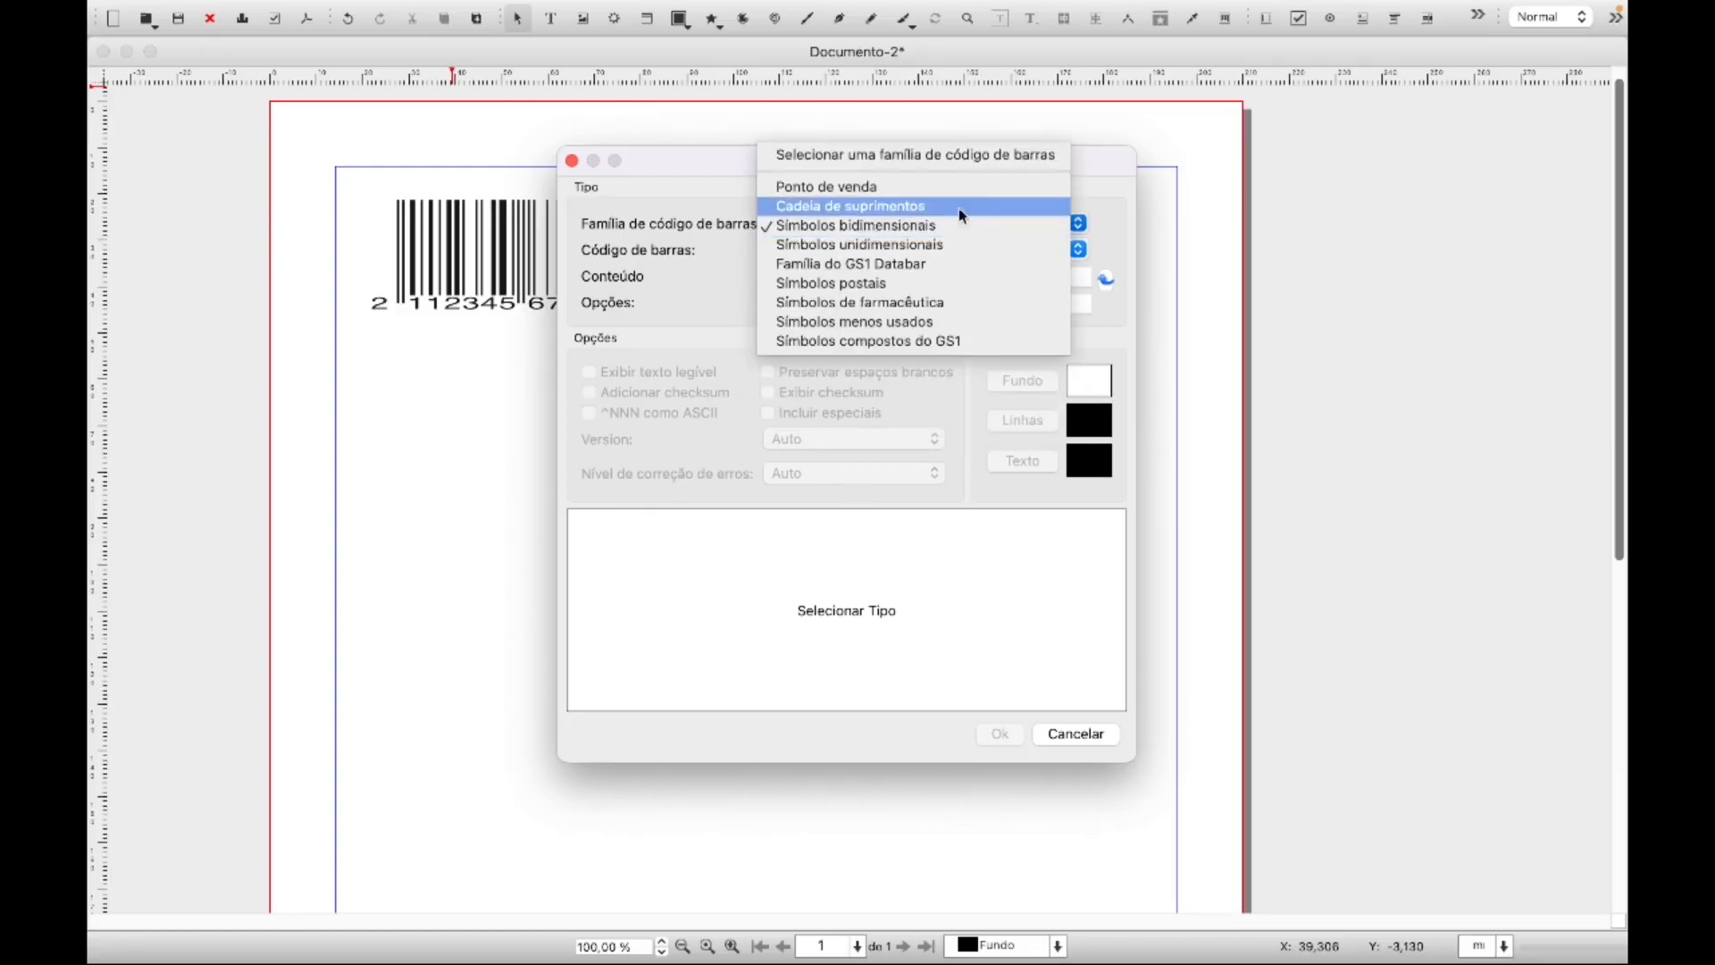
click(850, 227)
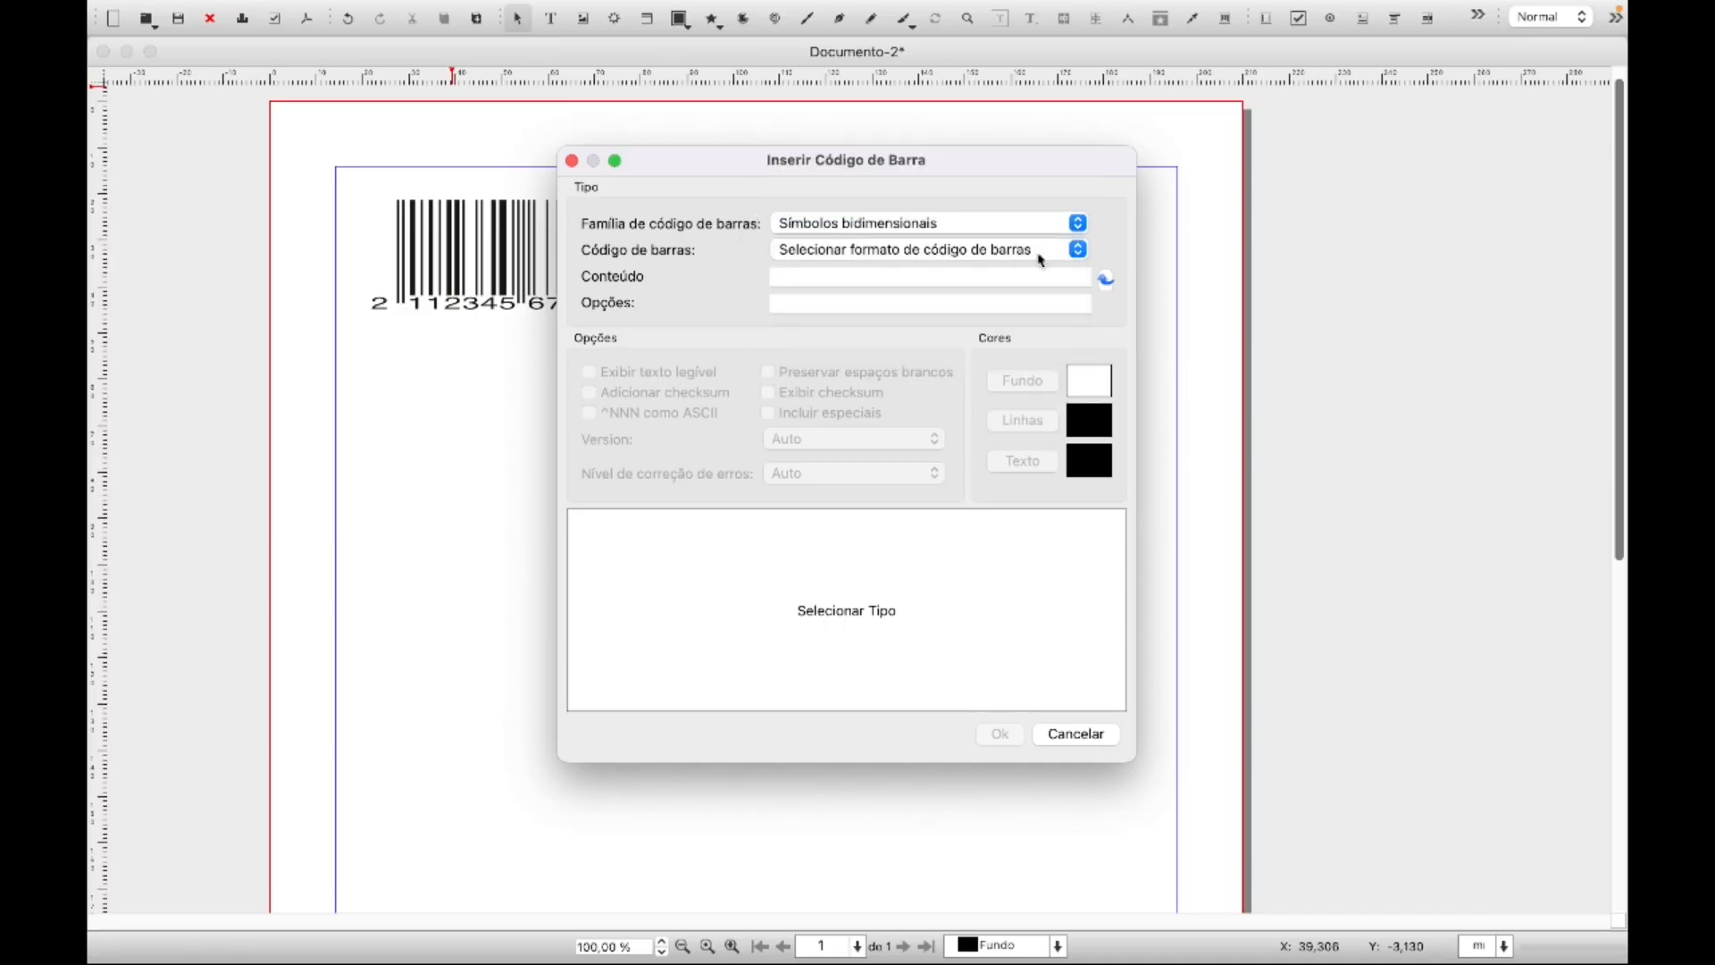
click(1078, 249)
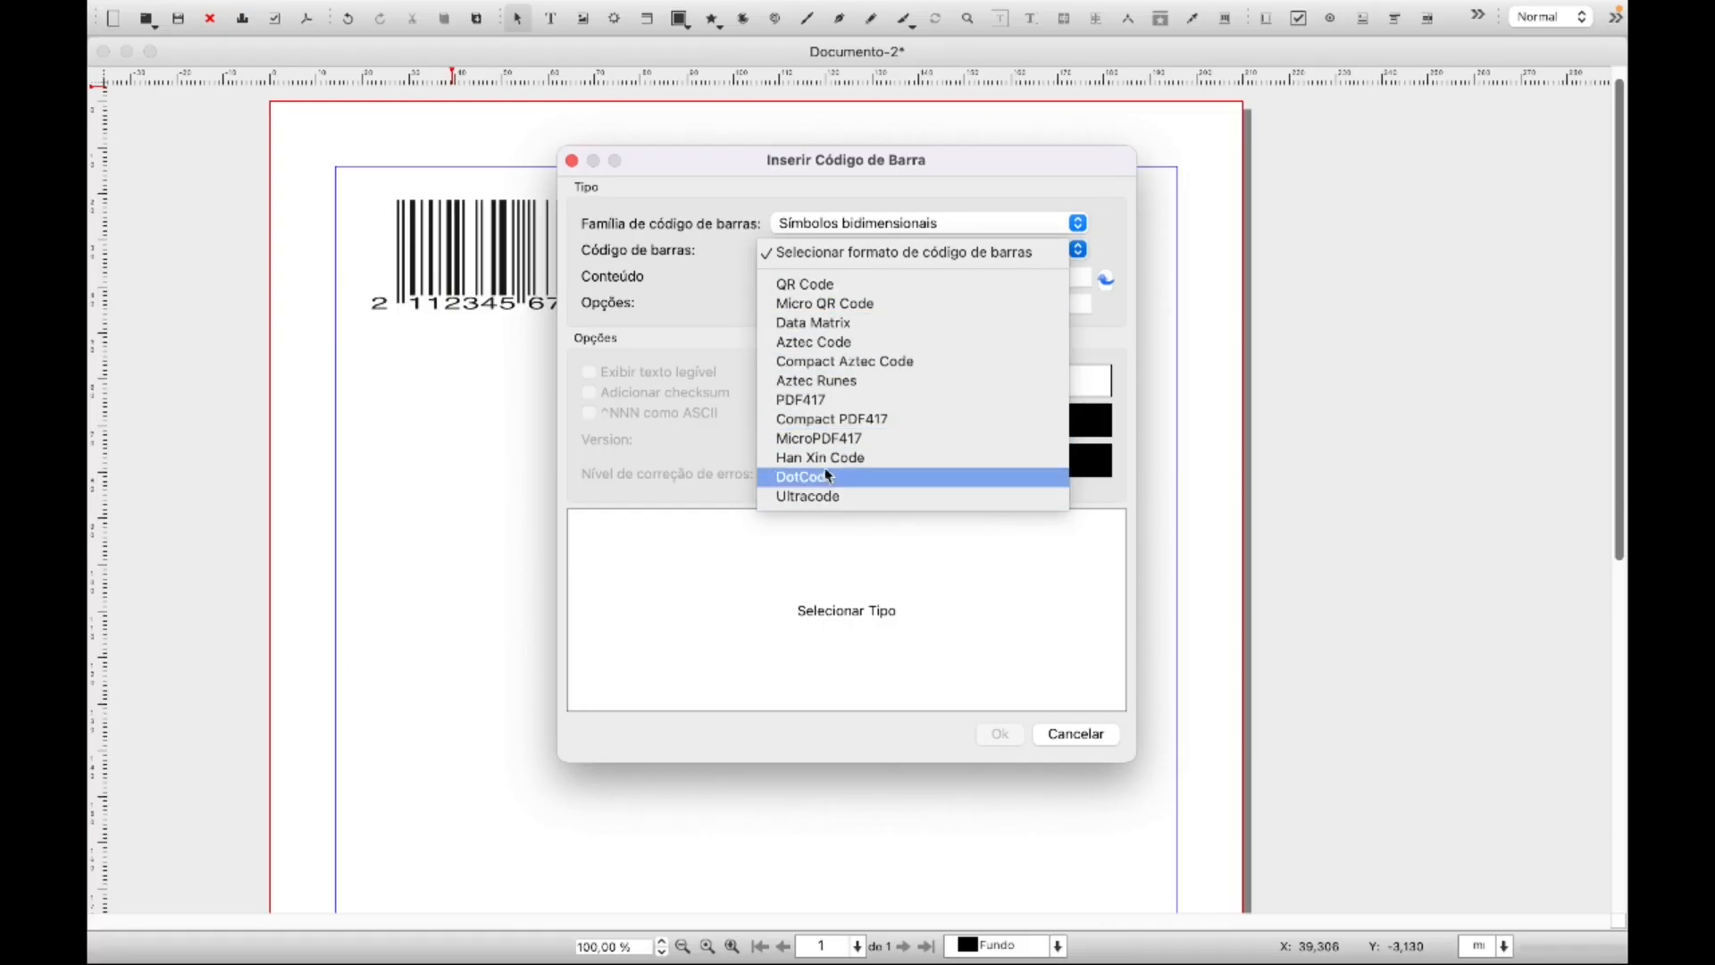
click(802, 286)
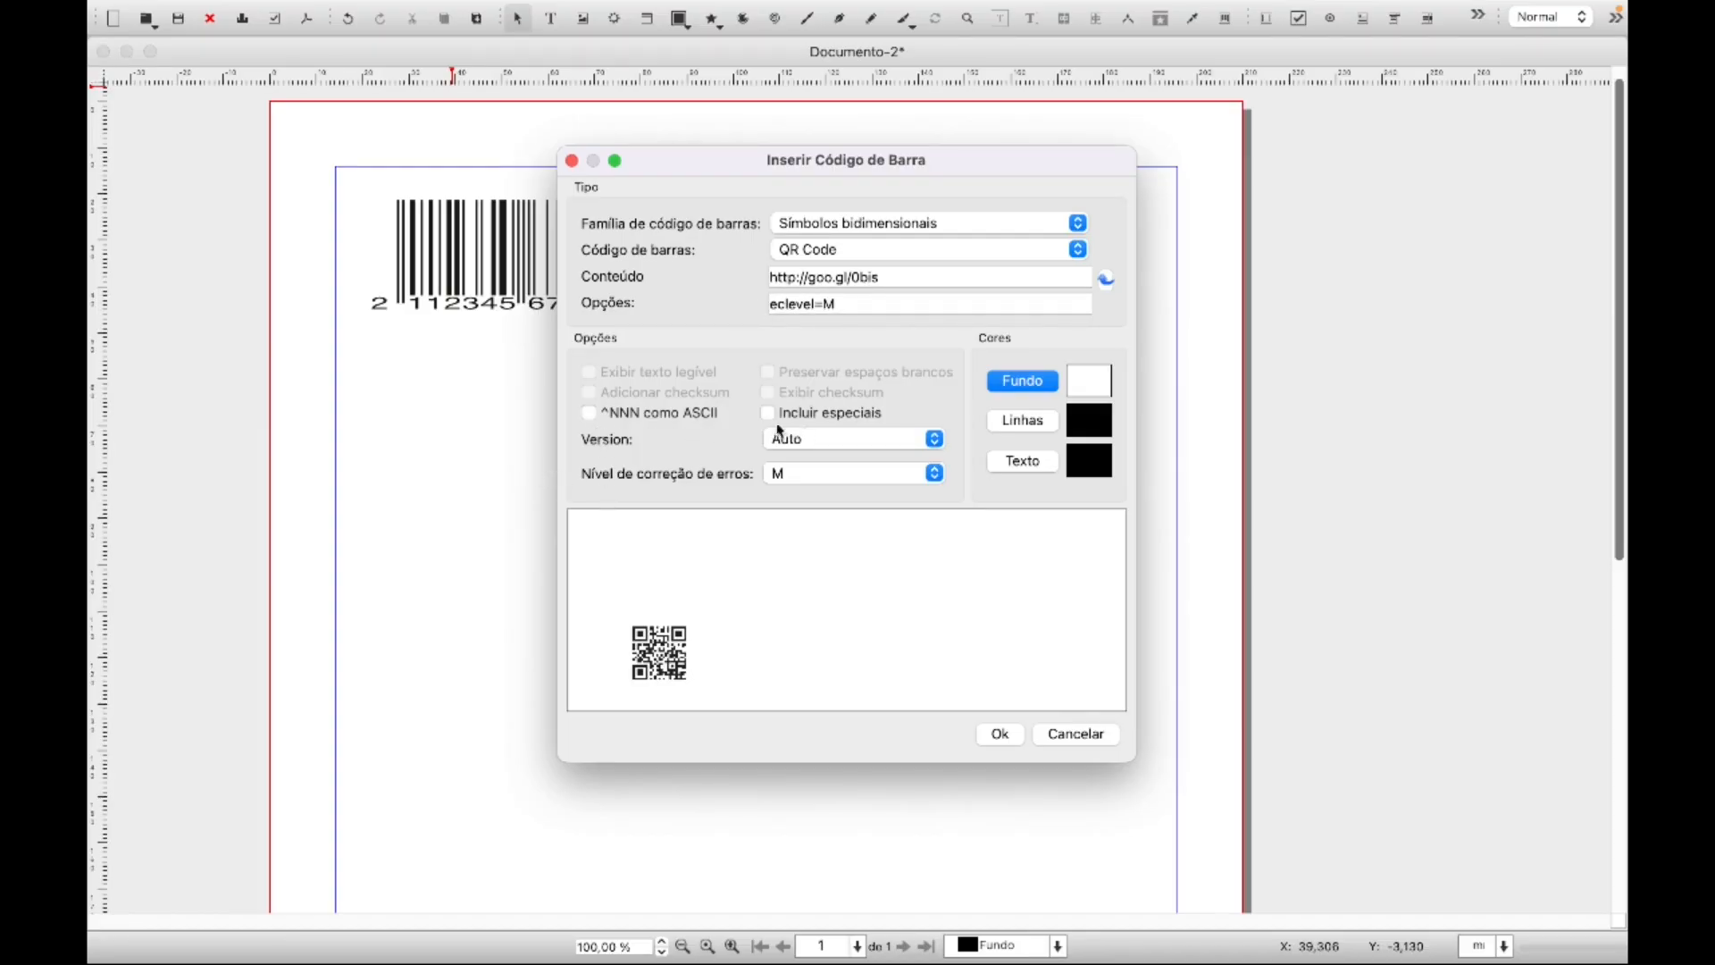
Try the QR code's ^NNN como ASCII and Incluir especiais options, switching each on and off again
click(594, 416)
click(595, 415)
click(772, 418)
click(772, 419)
Place the QR code on the page, enlarge it to about 38 × 34 mm and move it near the upper-right corner of the page margins
click(1001, 735)
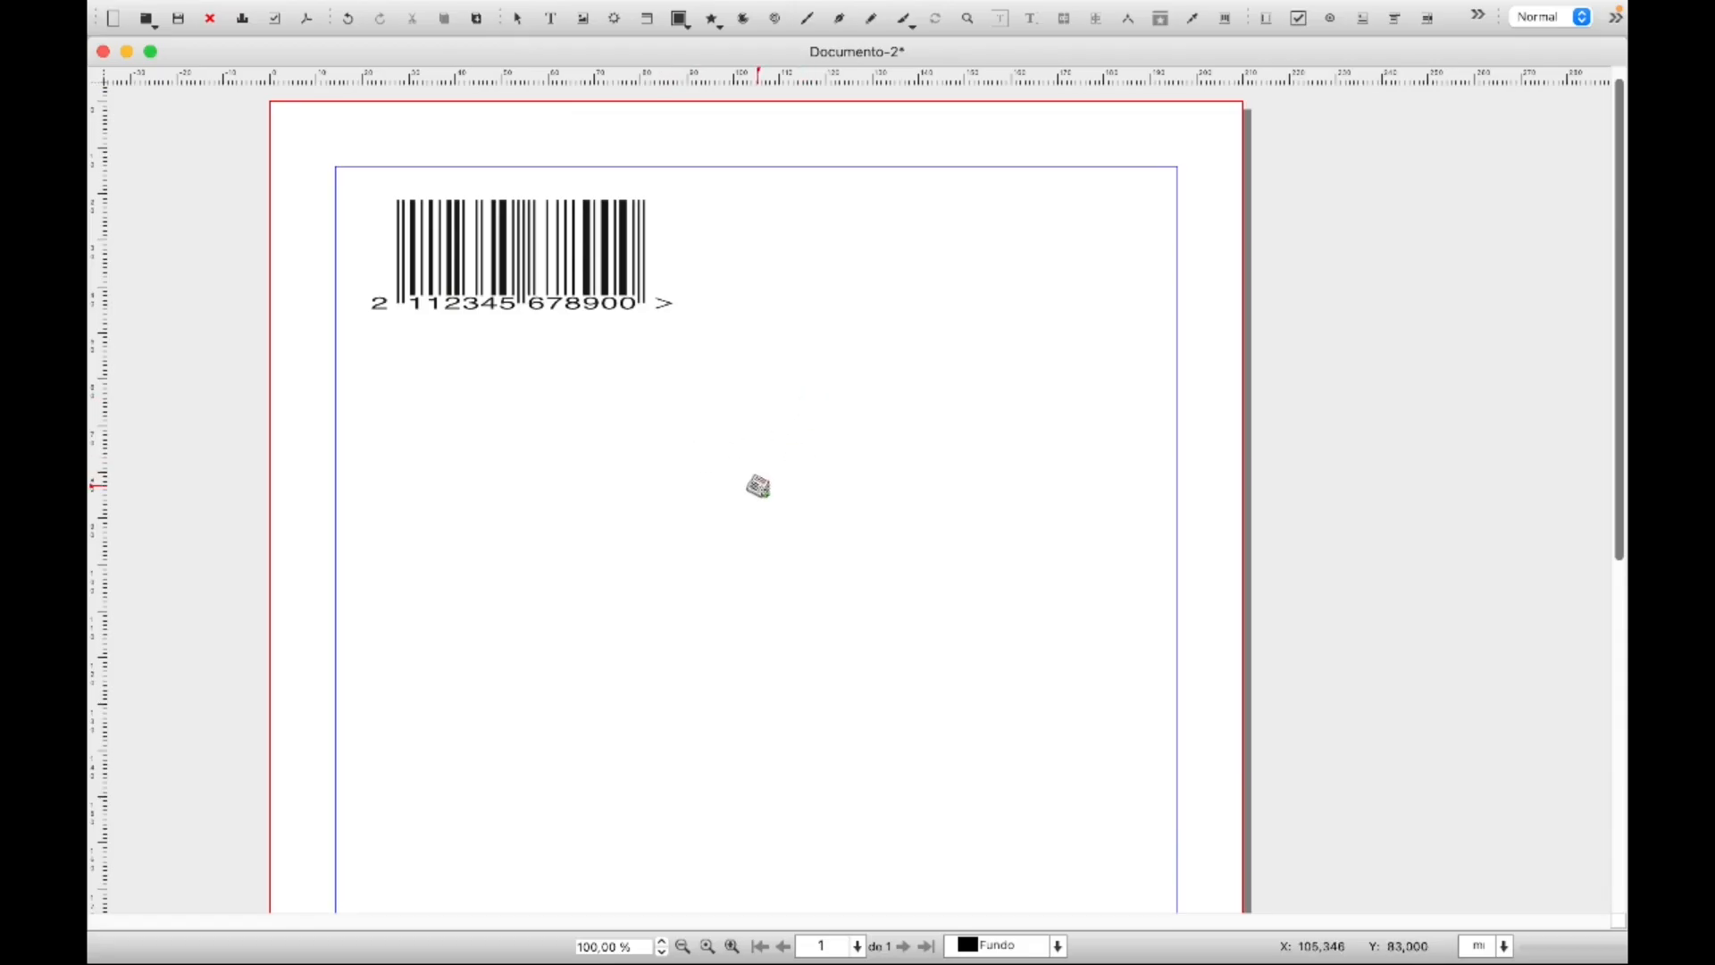
click(758, 485)
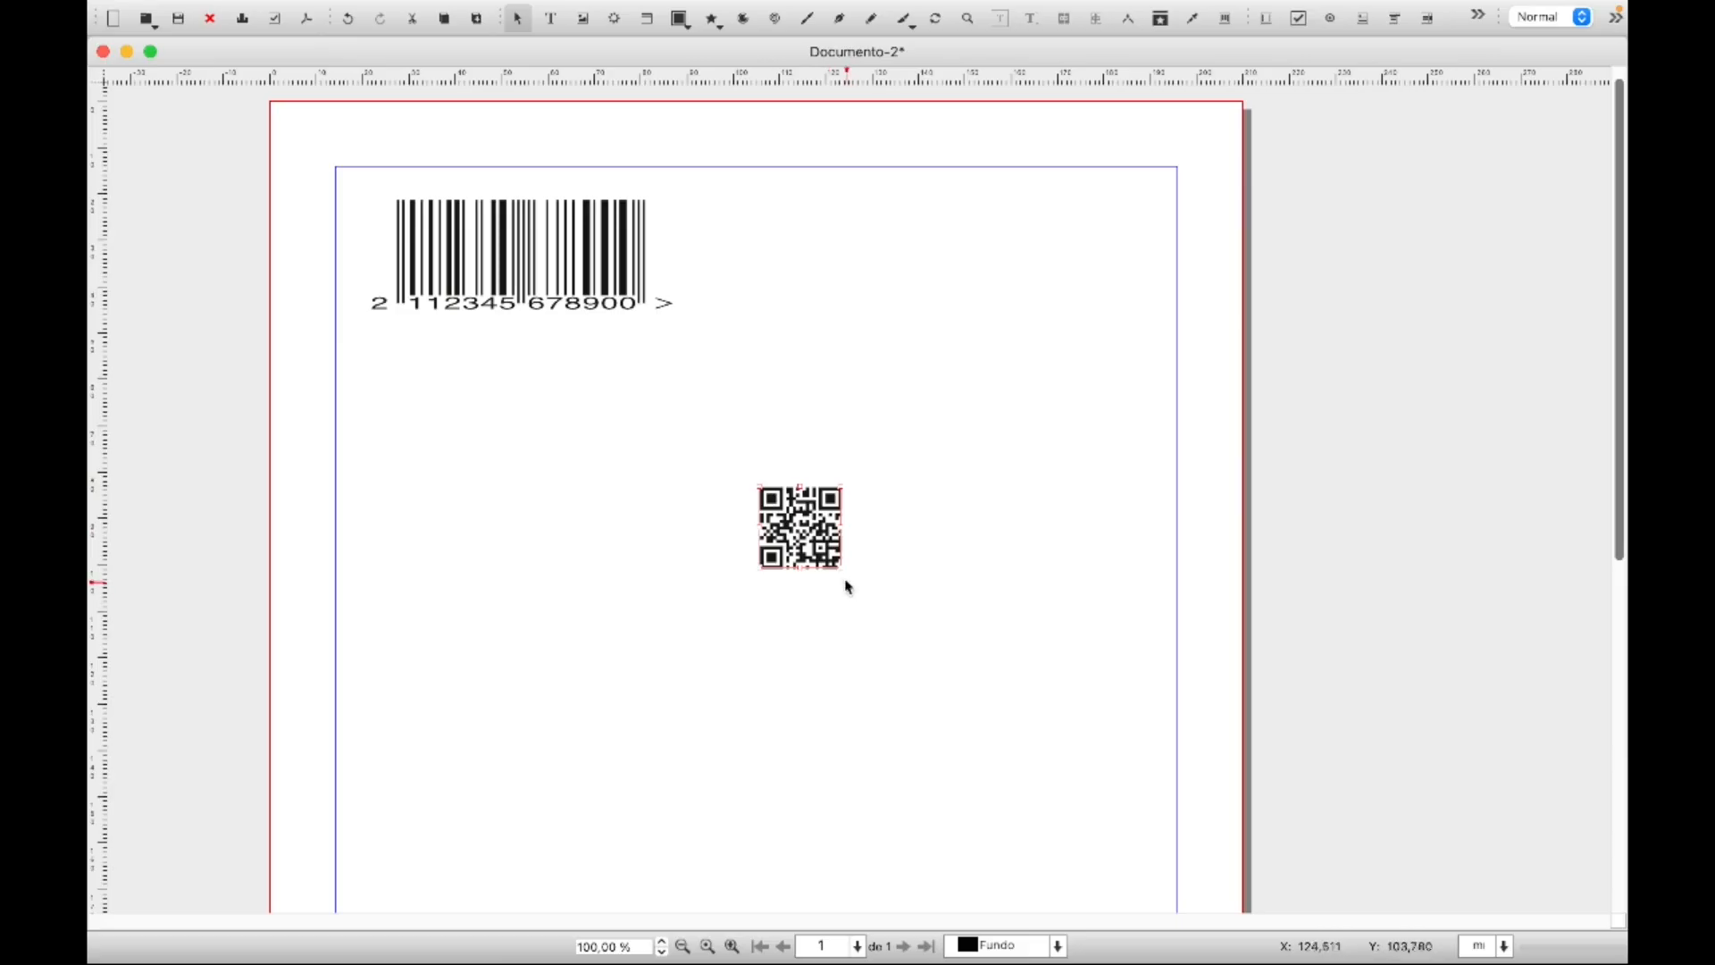
drag(843, 570, 936, 649)
drag(865, 530, 1046, 236)
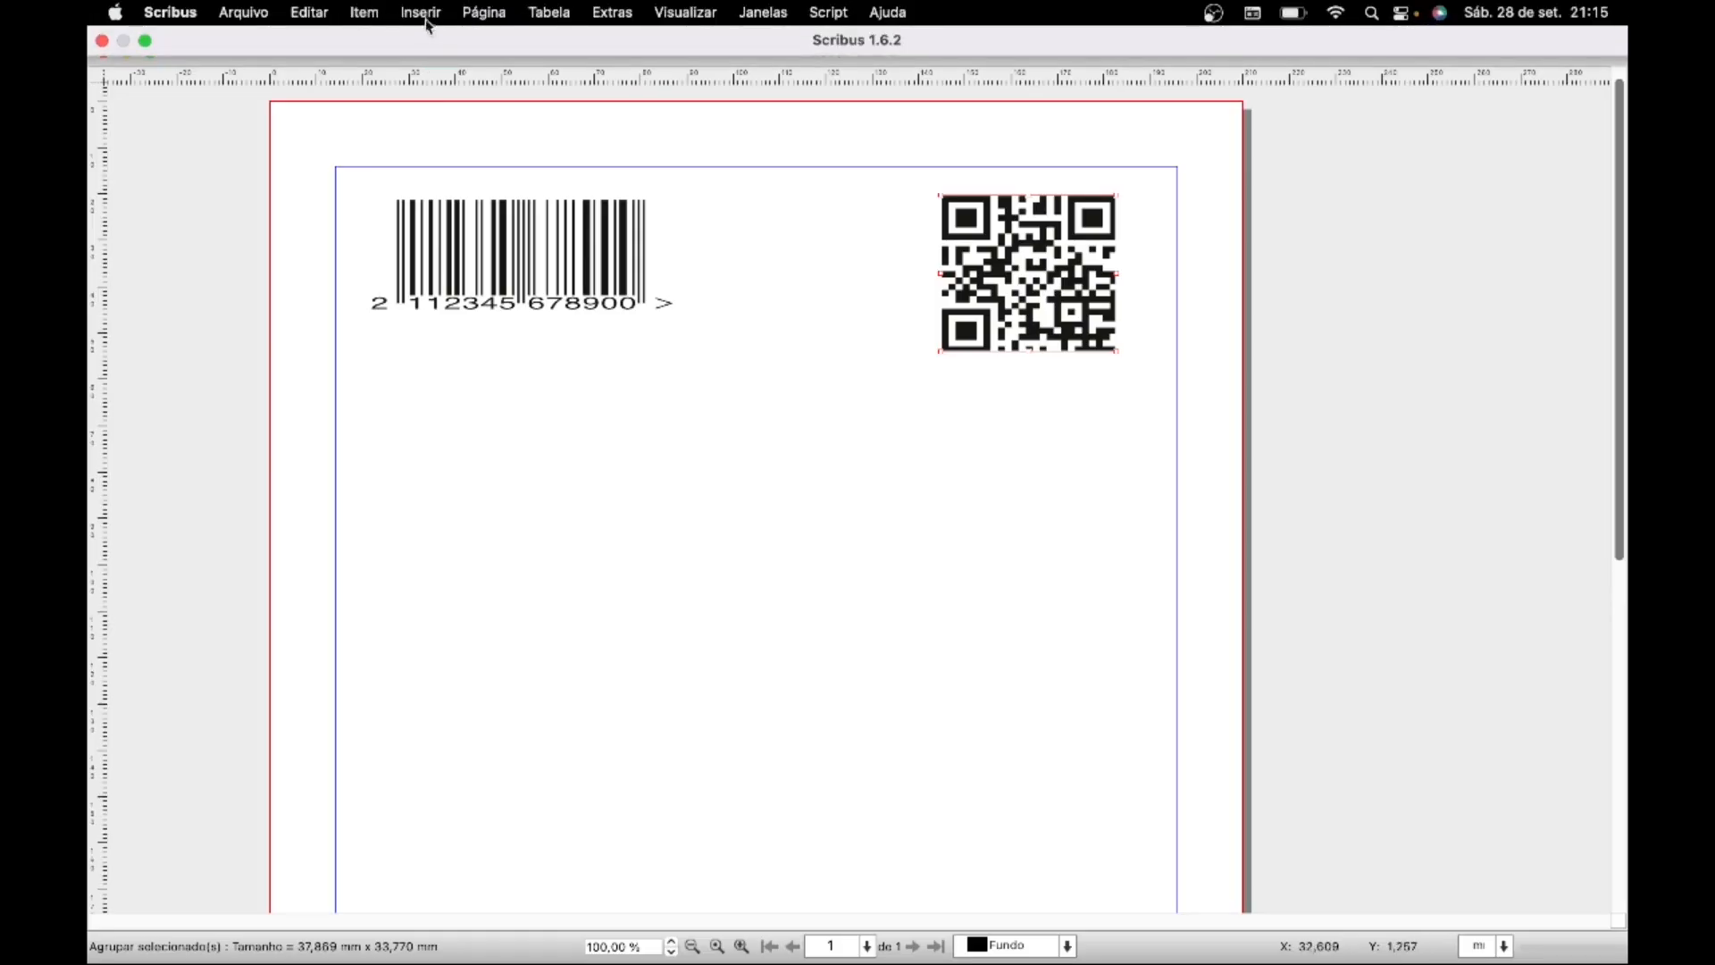
Insert a table with 8 rows and 3 columns, about 99 × 57 mm, in the empty area below the two codes
click(421, 12)
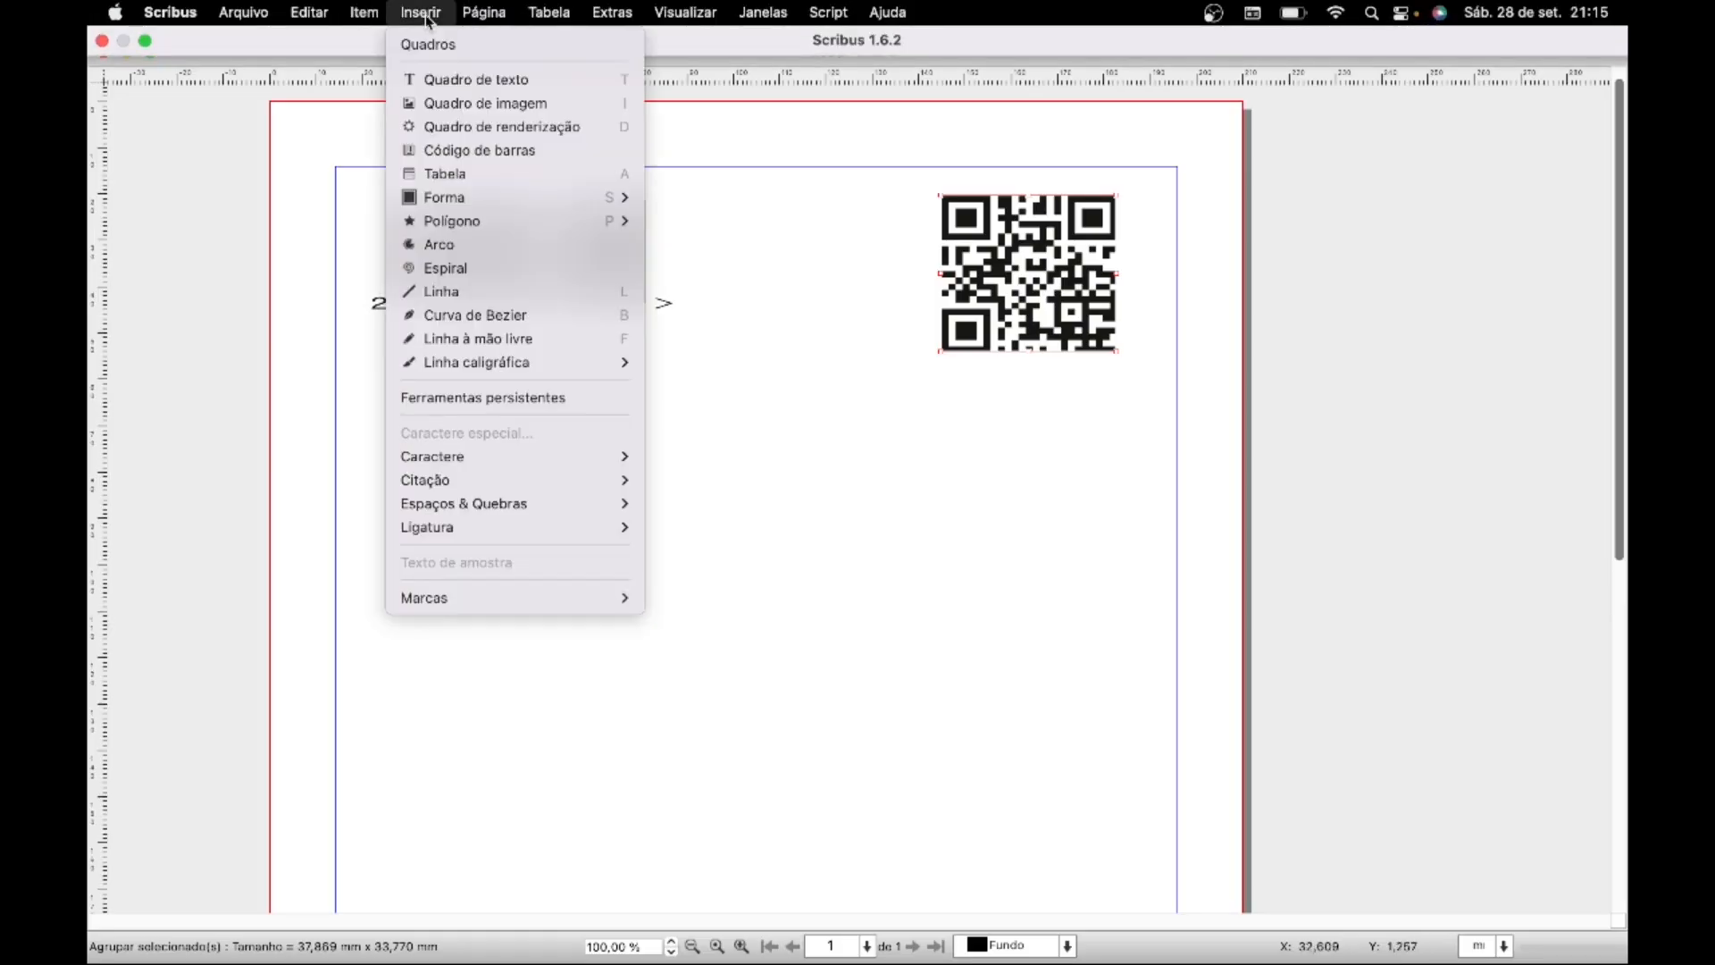
click(475, 173)
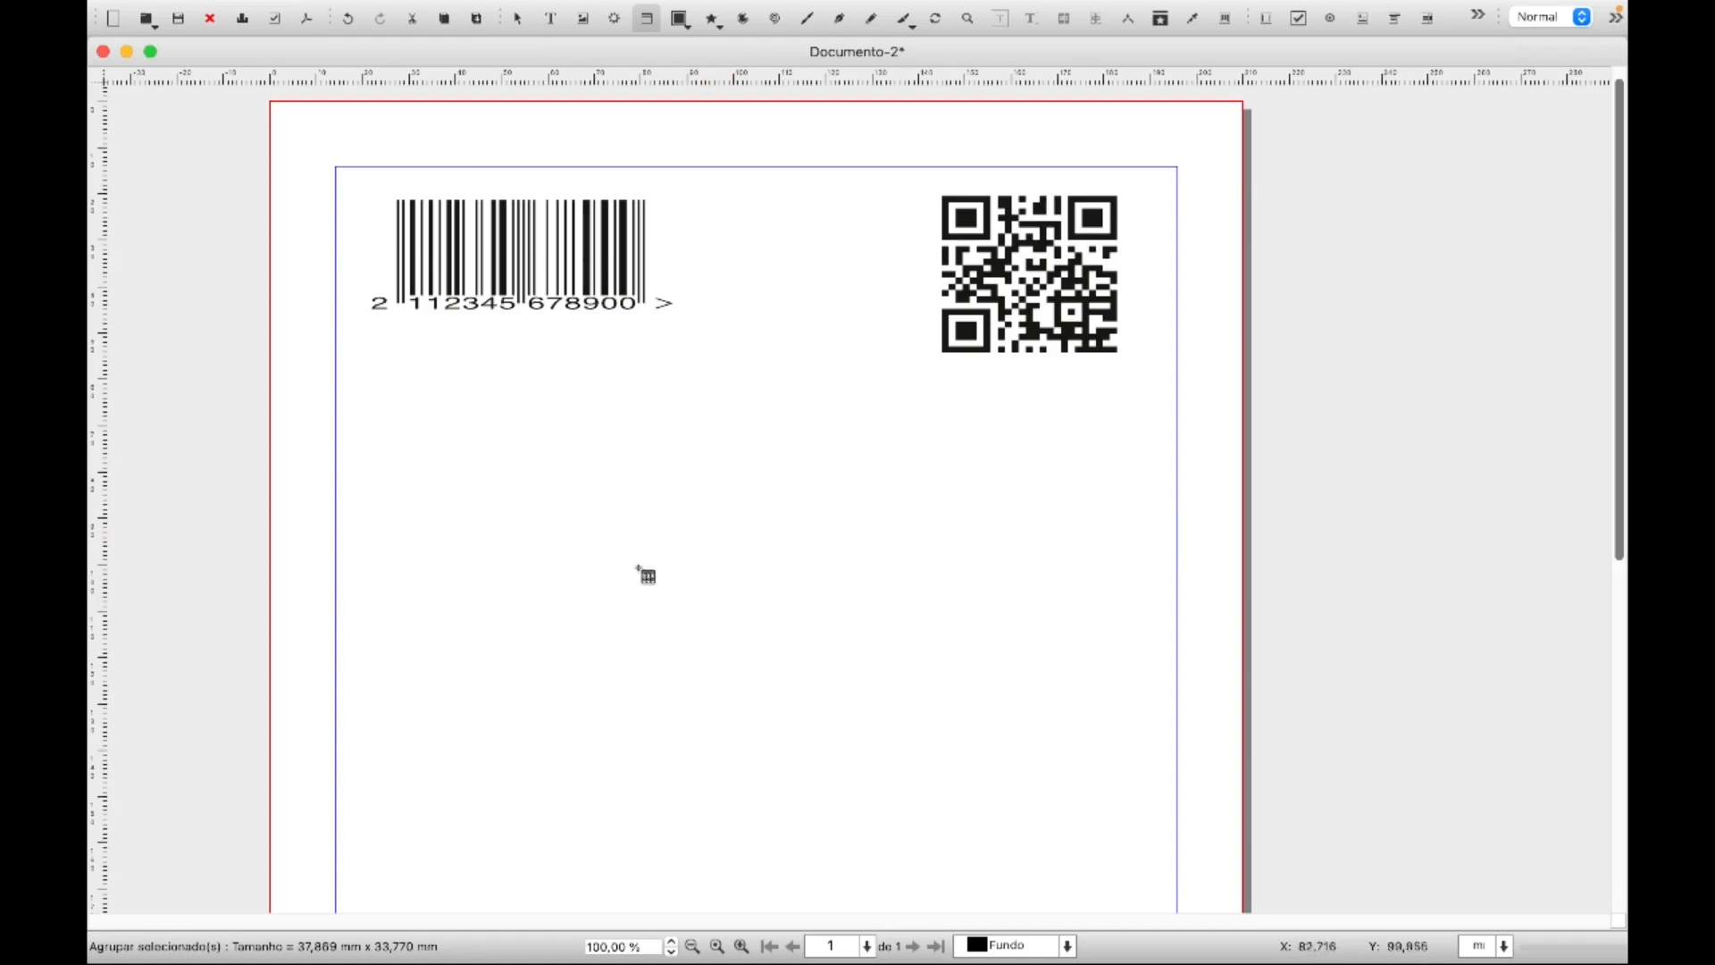
drag(447, 458, 909, 726)
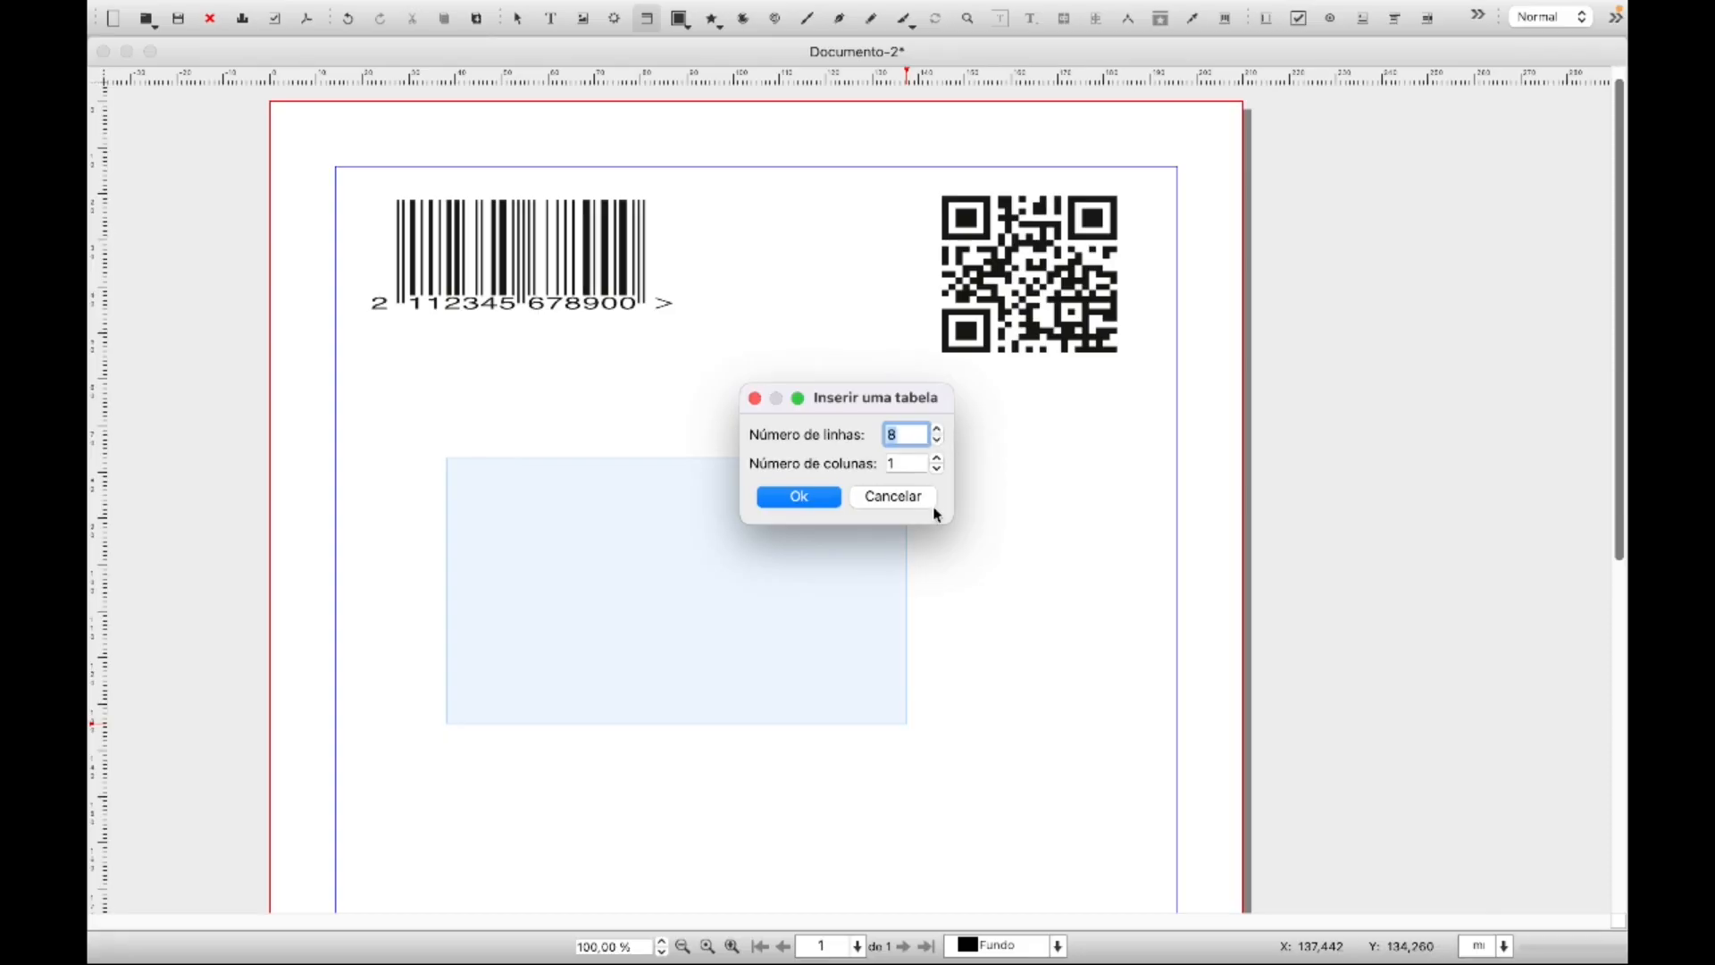
click(938, 458)
click(938, 459)
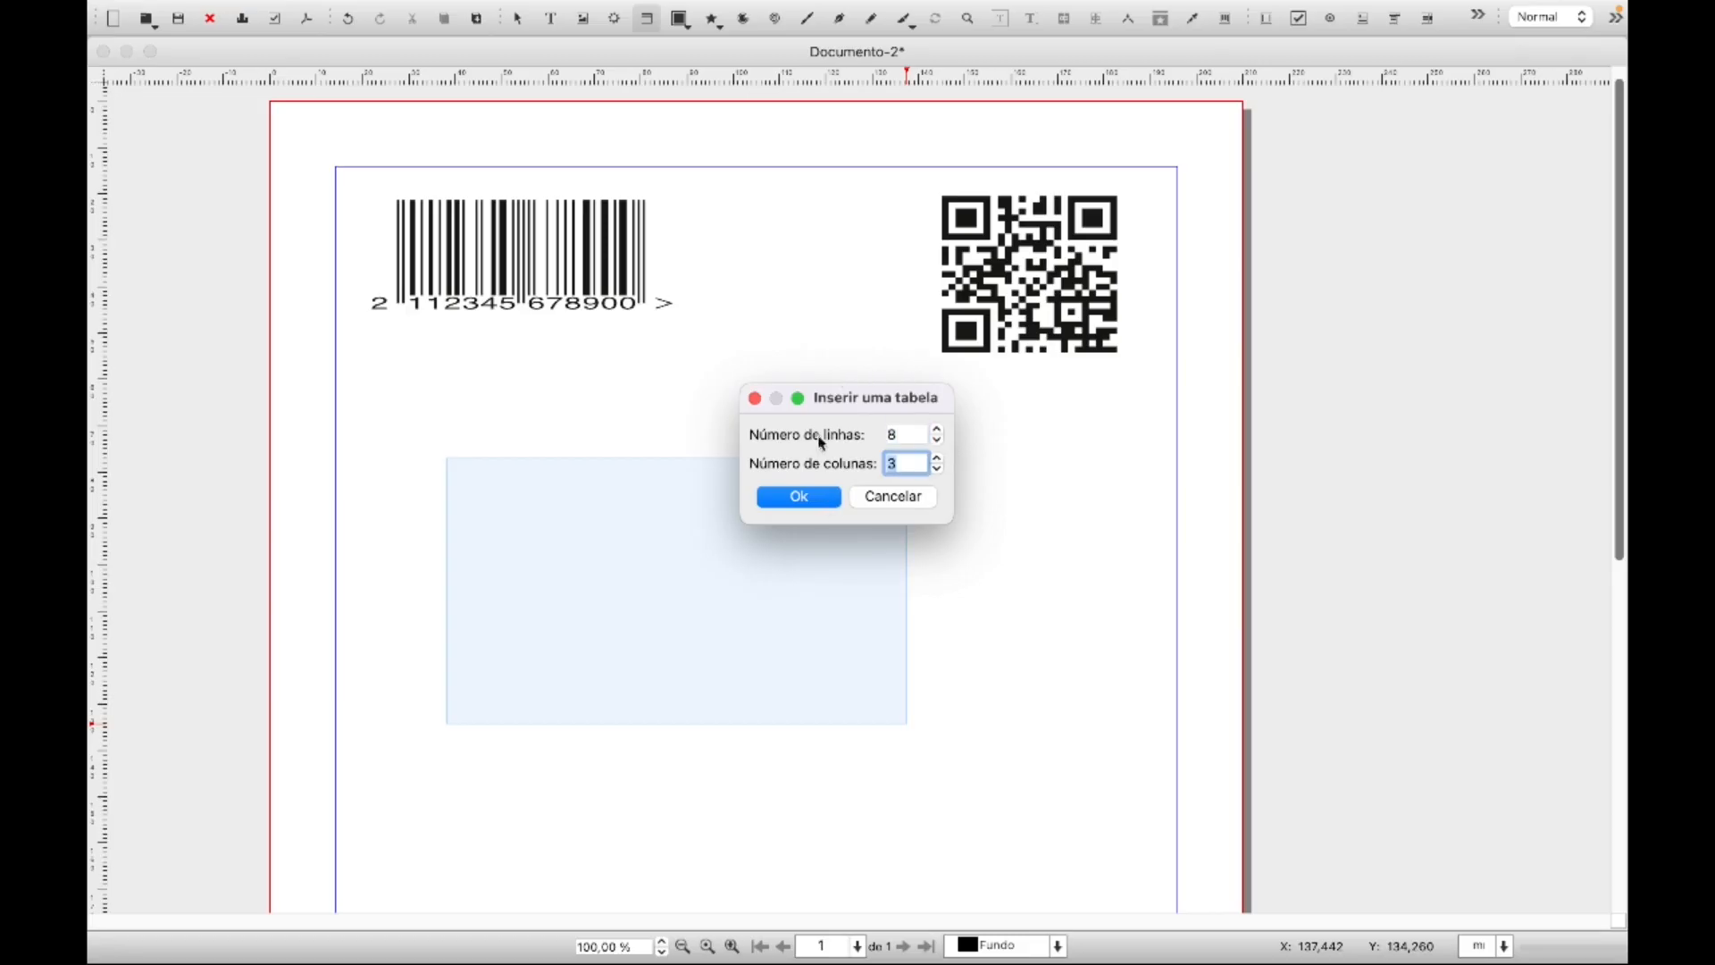
click(800, 498)
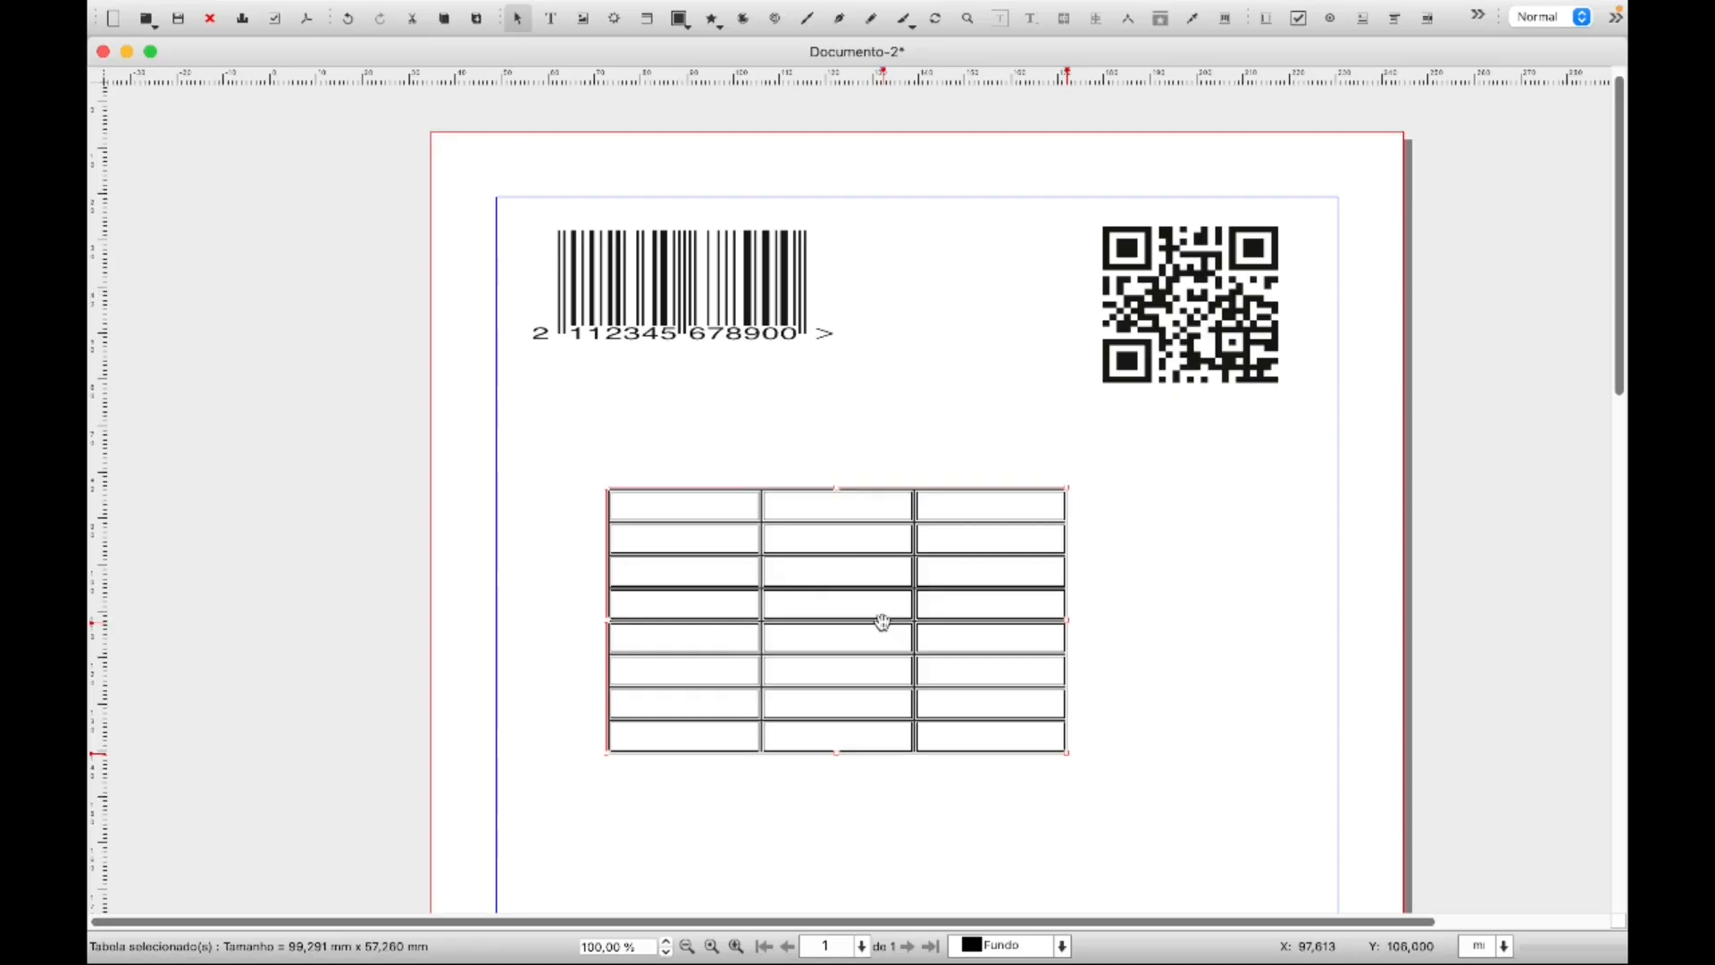
Move the table directly beneath the EAN-13 barcode near the left margin, reduce its size slightly and deselect it
drag(883, 623, 797, 533)
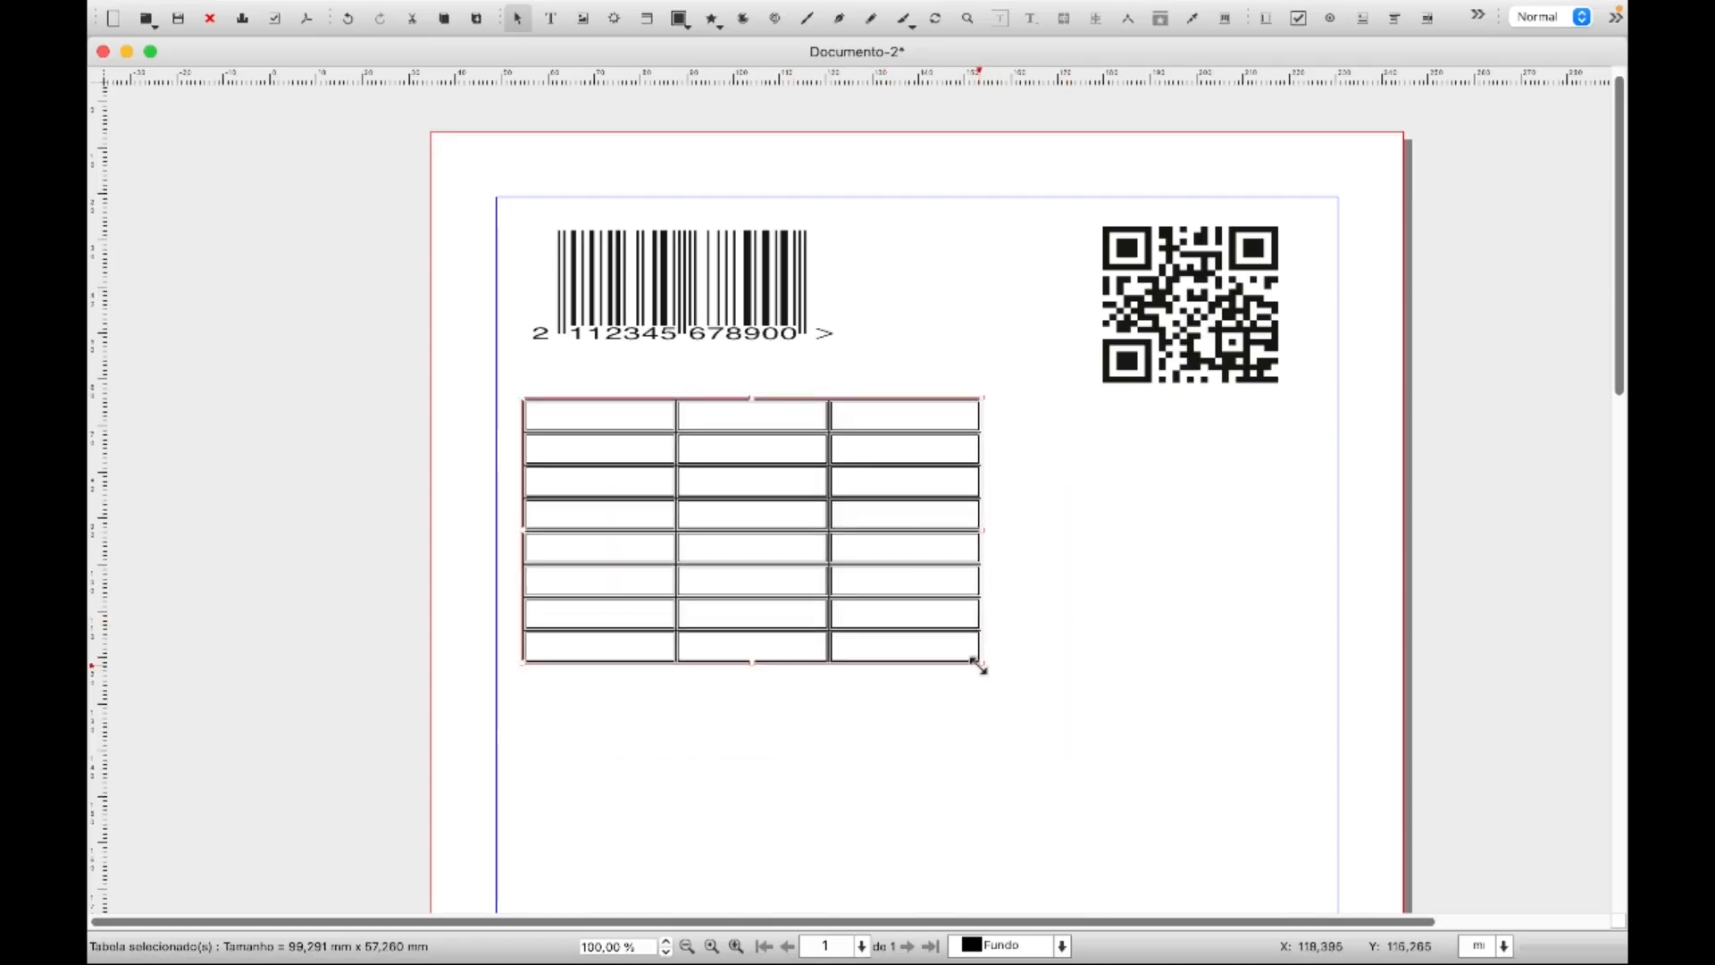
drag(978, 666, 911, 645)
click(1098, 562)
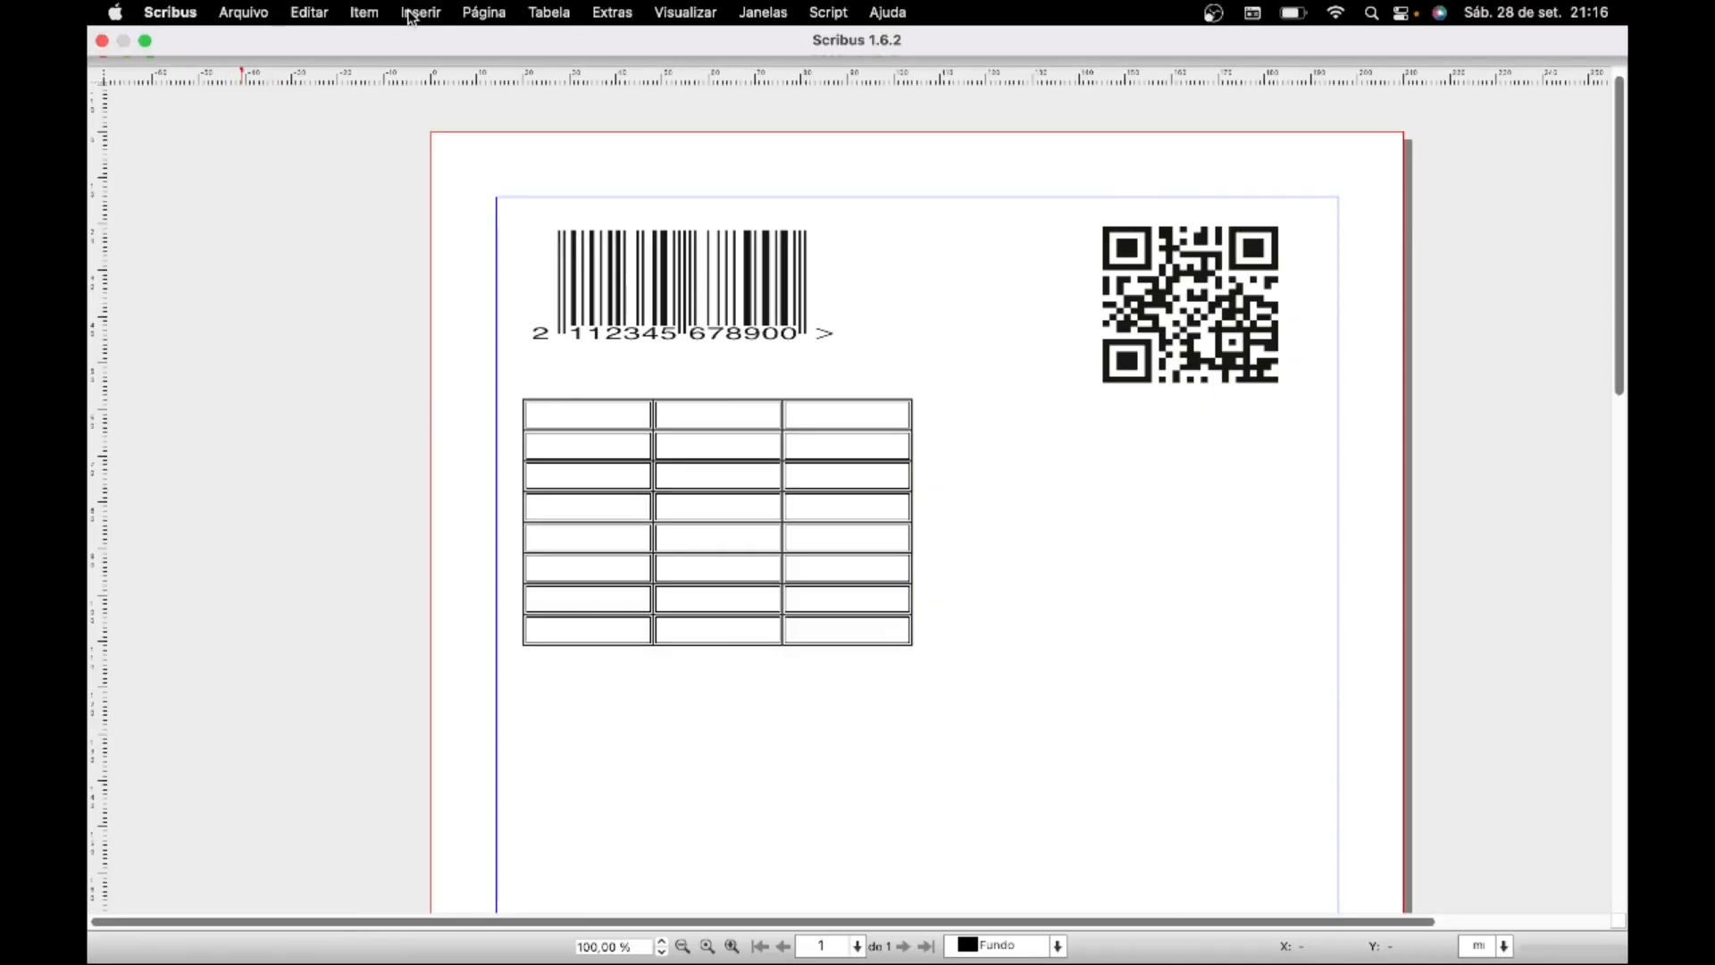
Try the standard rectangle shape by drawing one about 91 × 36 mm below the table, and delete it
click(409, 13)
mouse_move(498, 198)
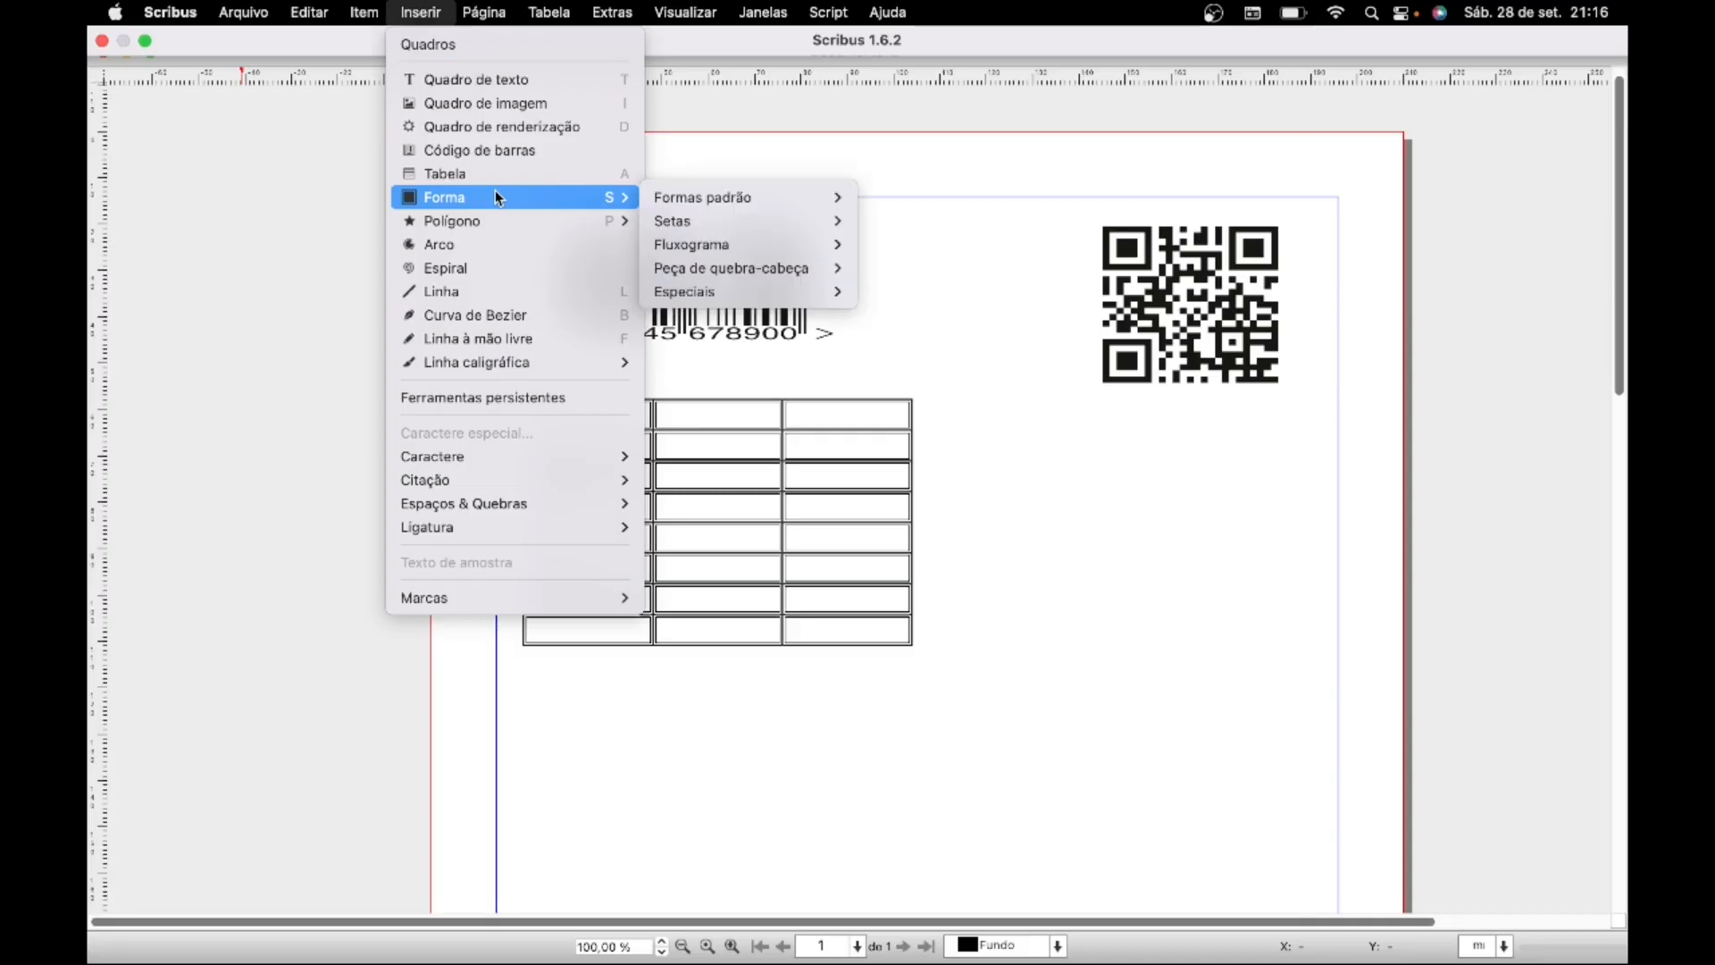
mouse_move(701, 198)
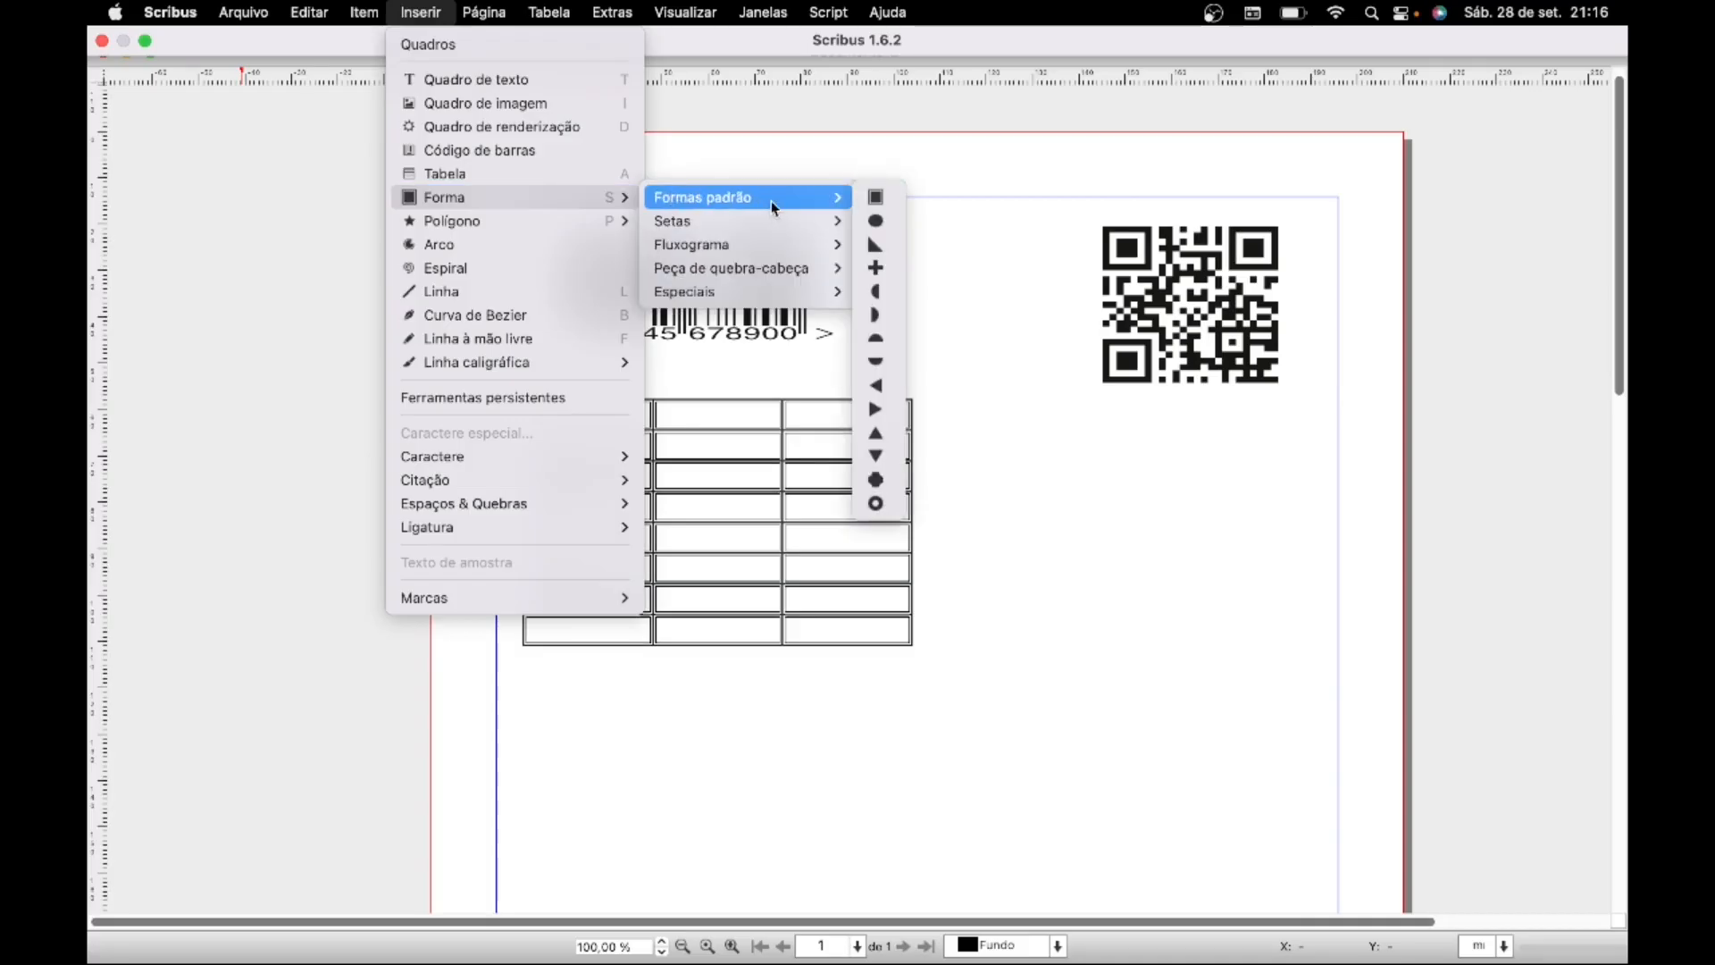
click(880, 205)
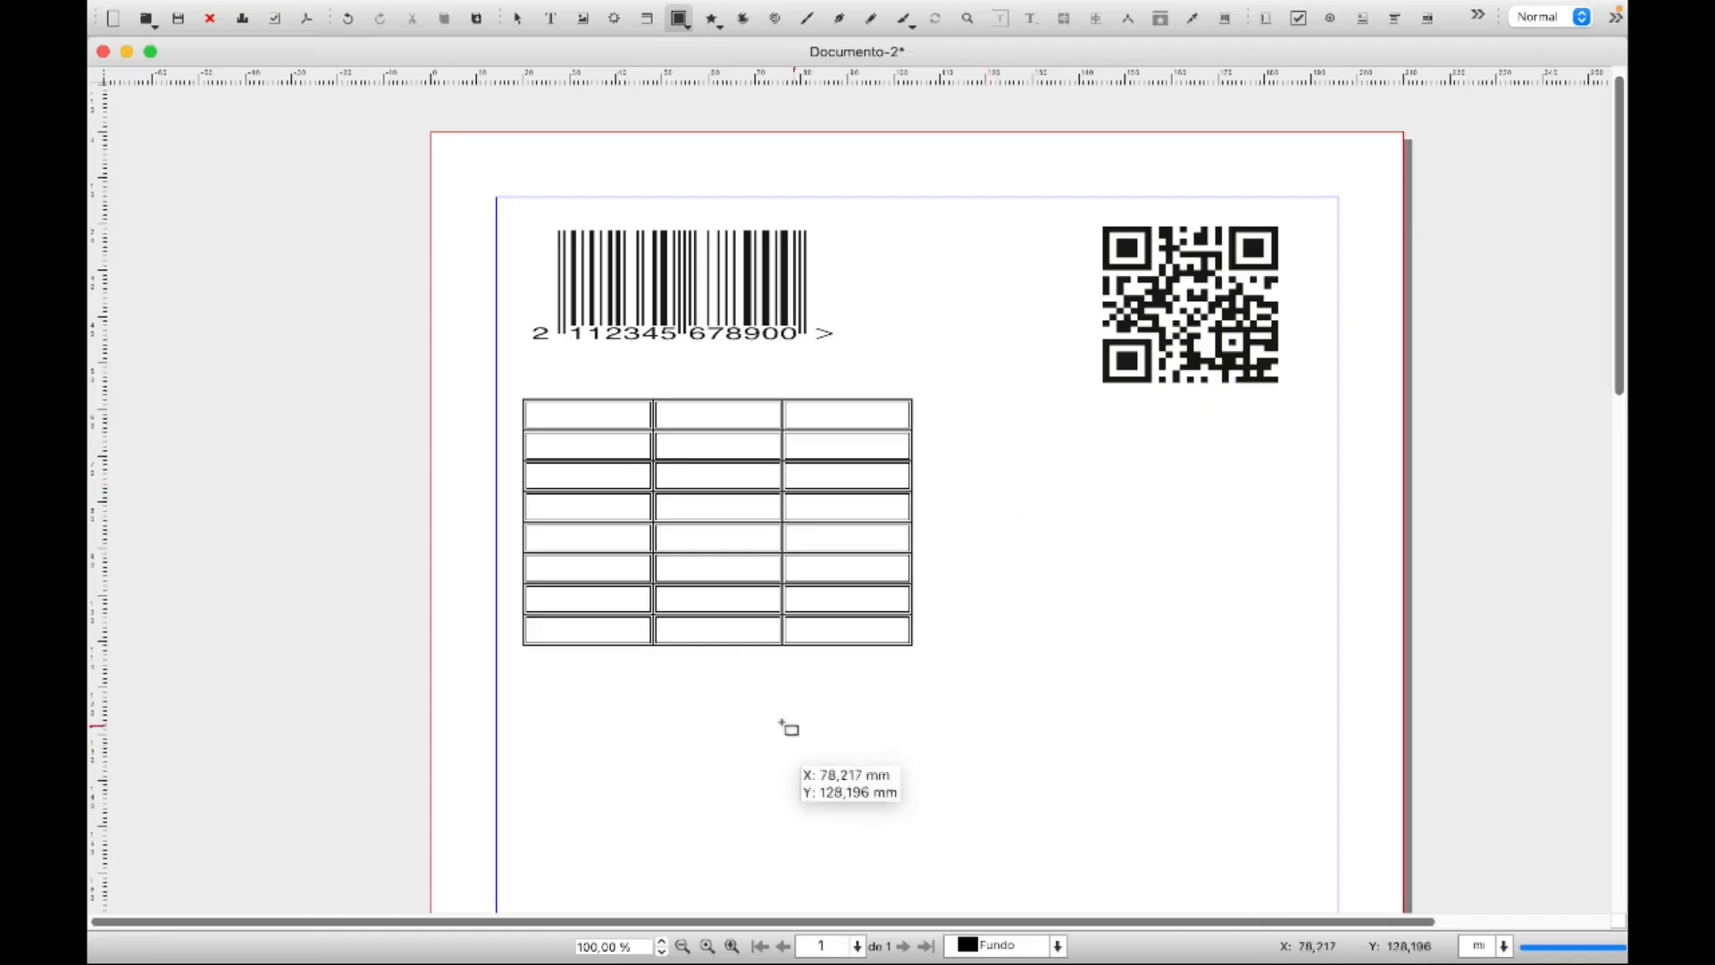
drag(669, 686, 1092, 852)
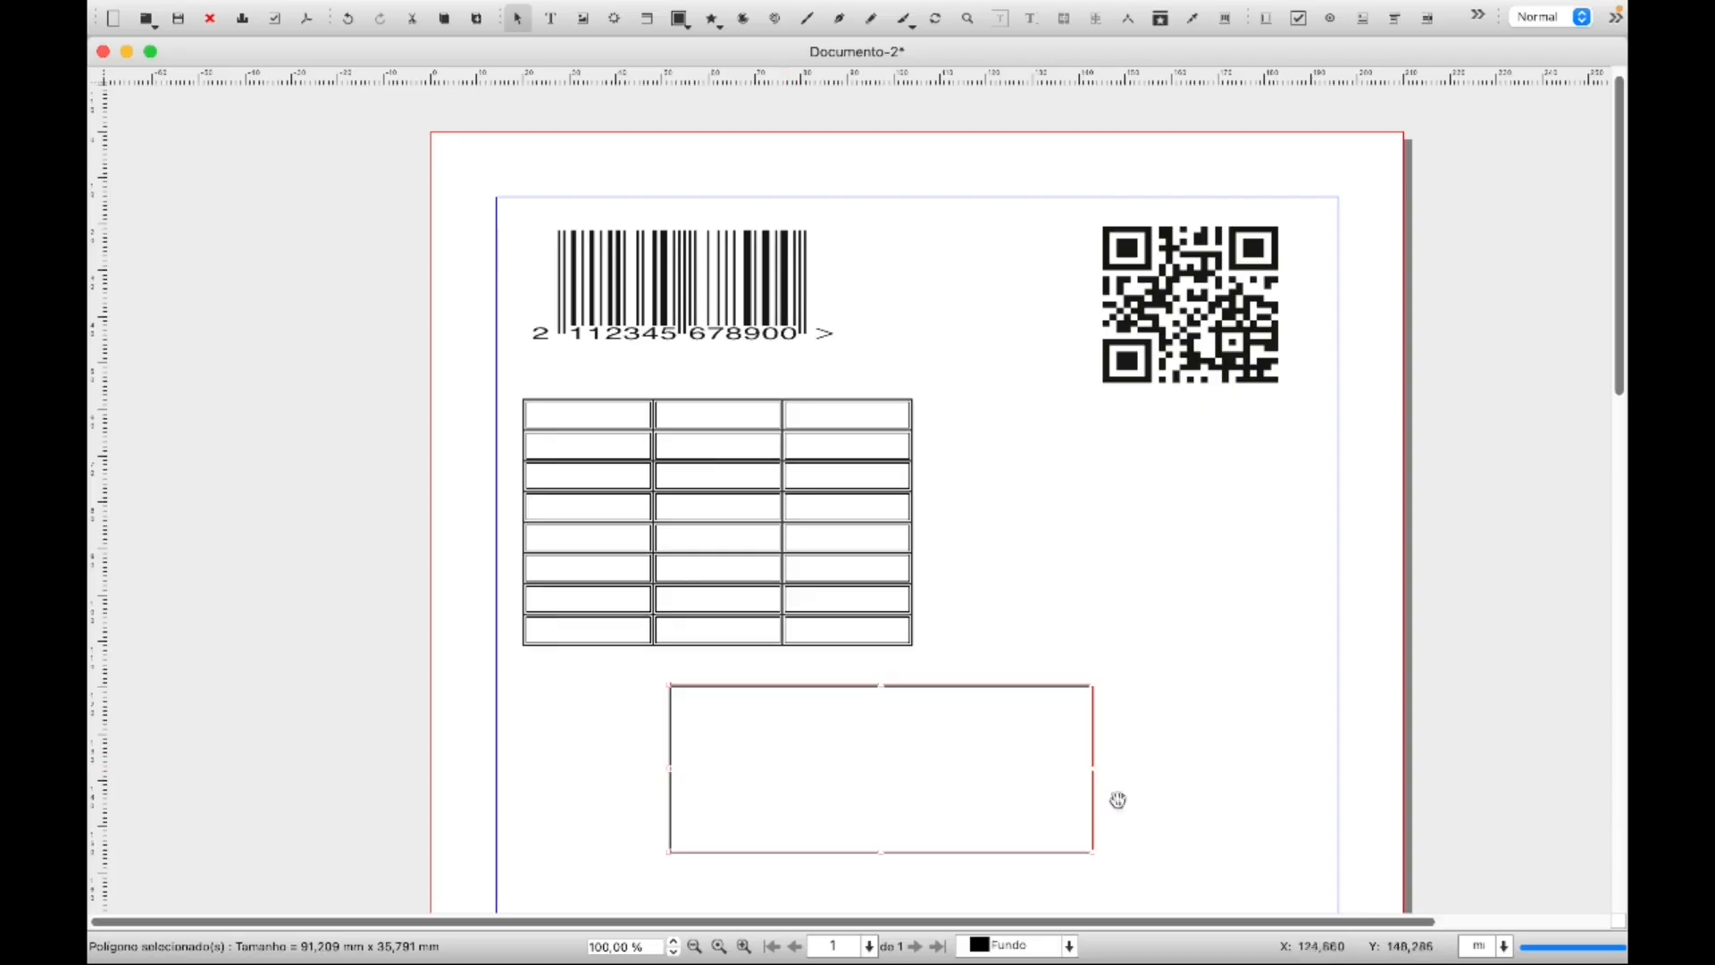
key(Delete)
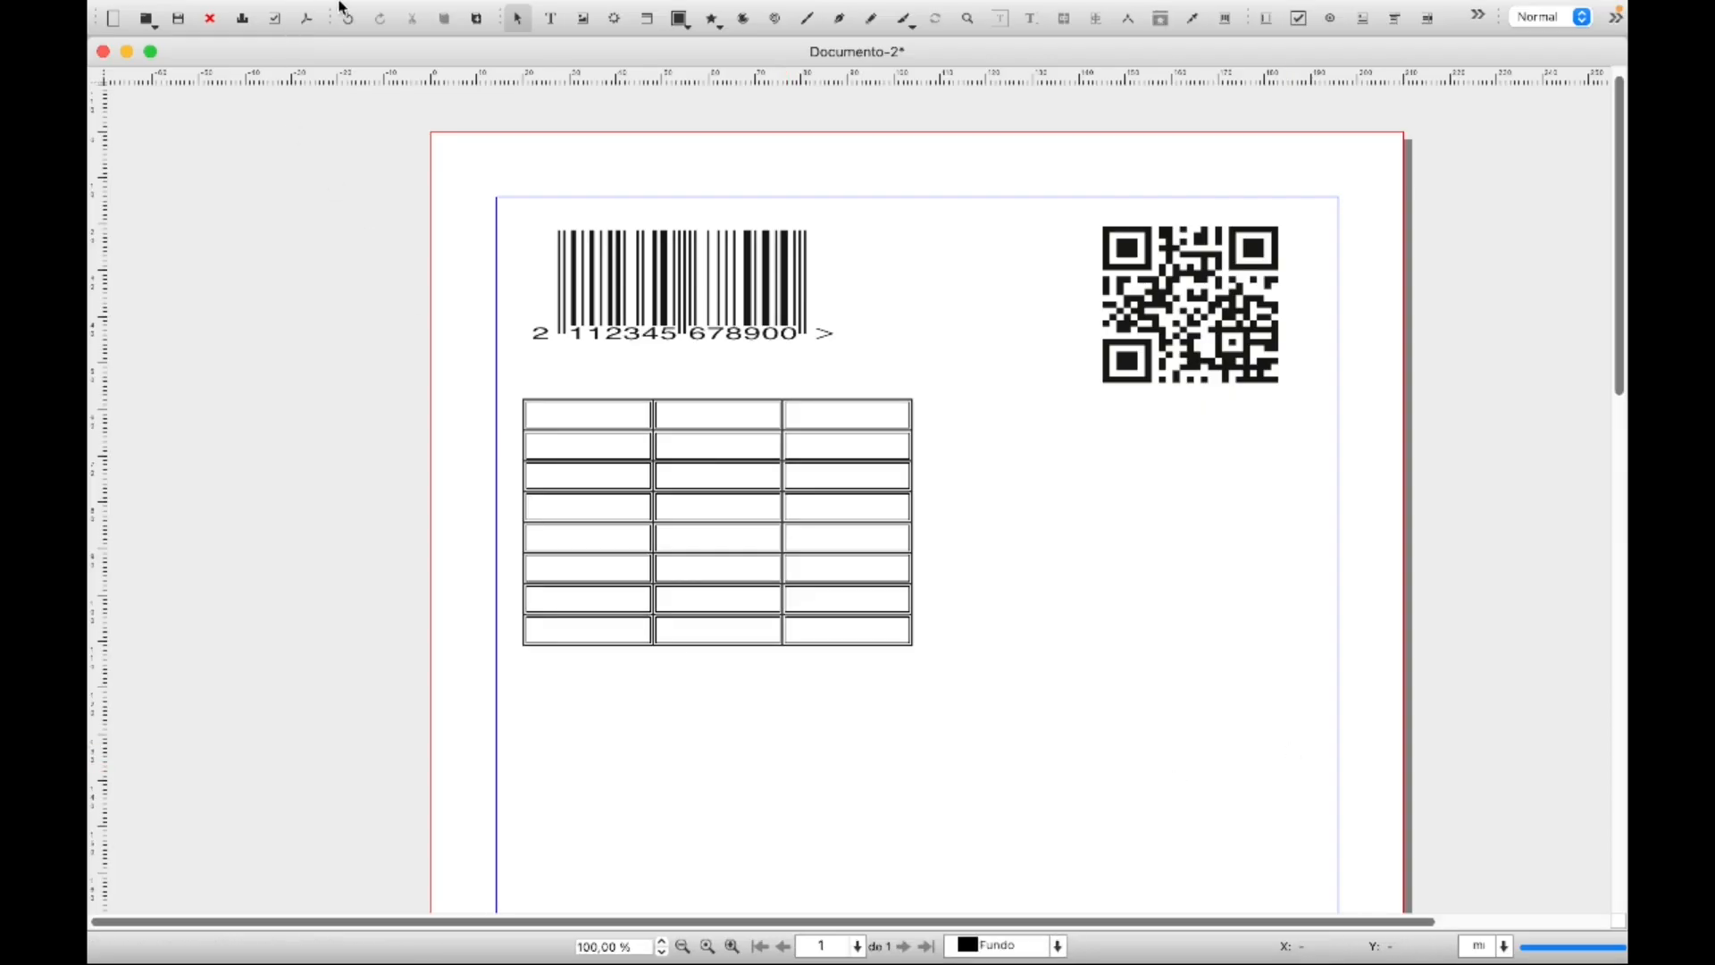
Try the rectangle shape constrained to a square of about 58 × 58 mm below the table, and delete it
click(407, 13)
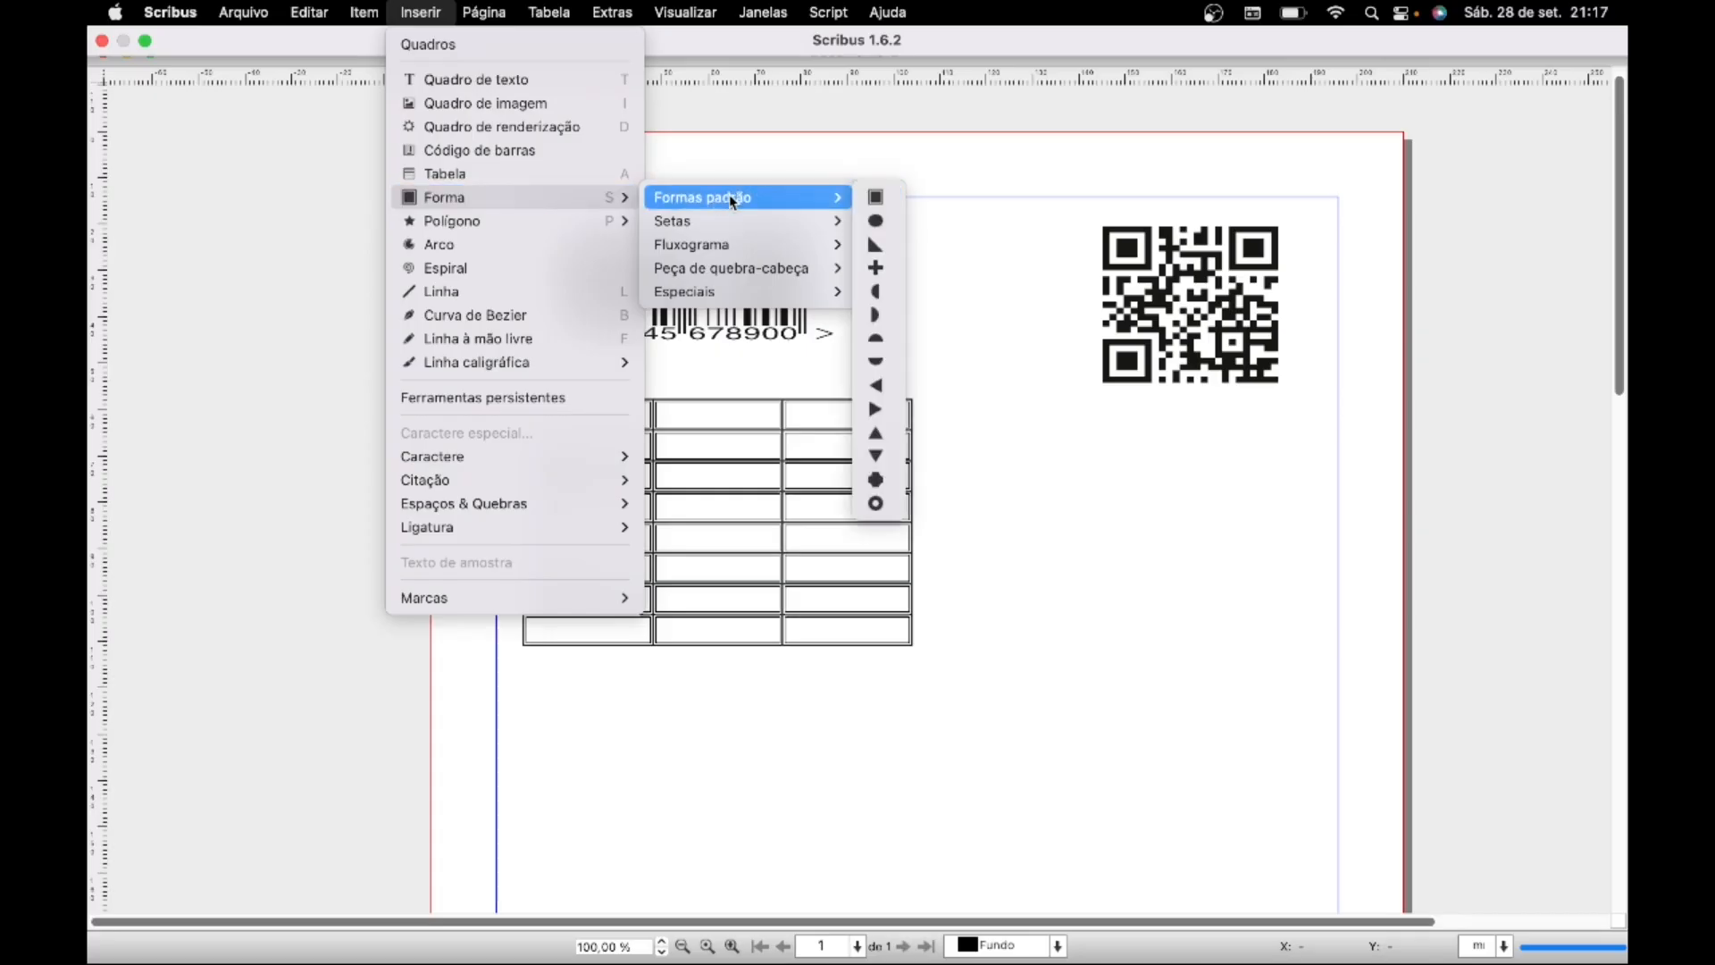
click(873, 194)
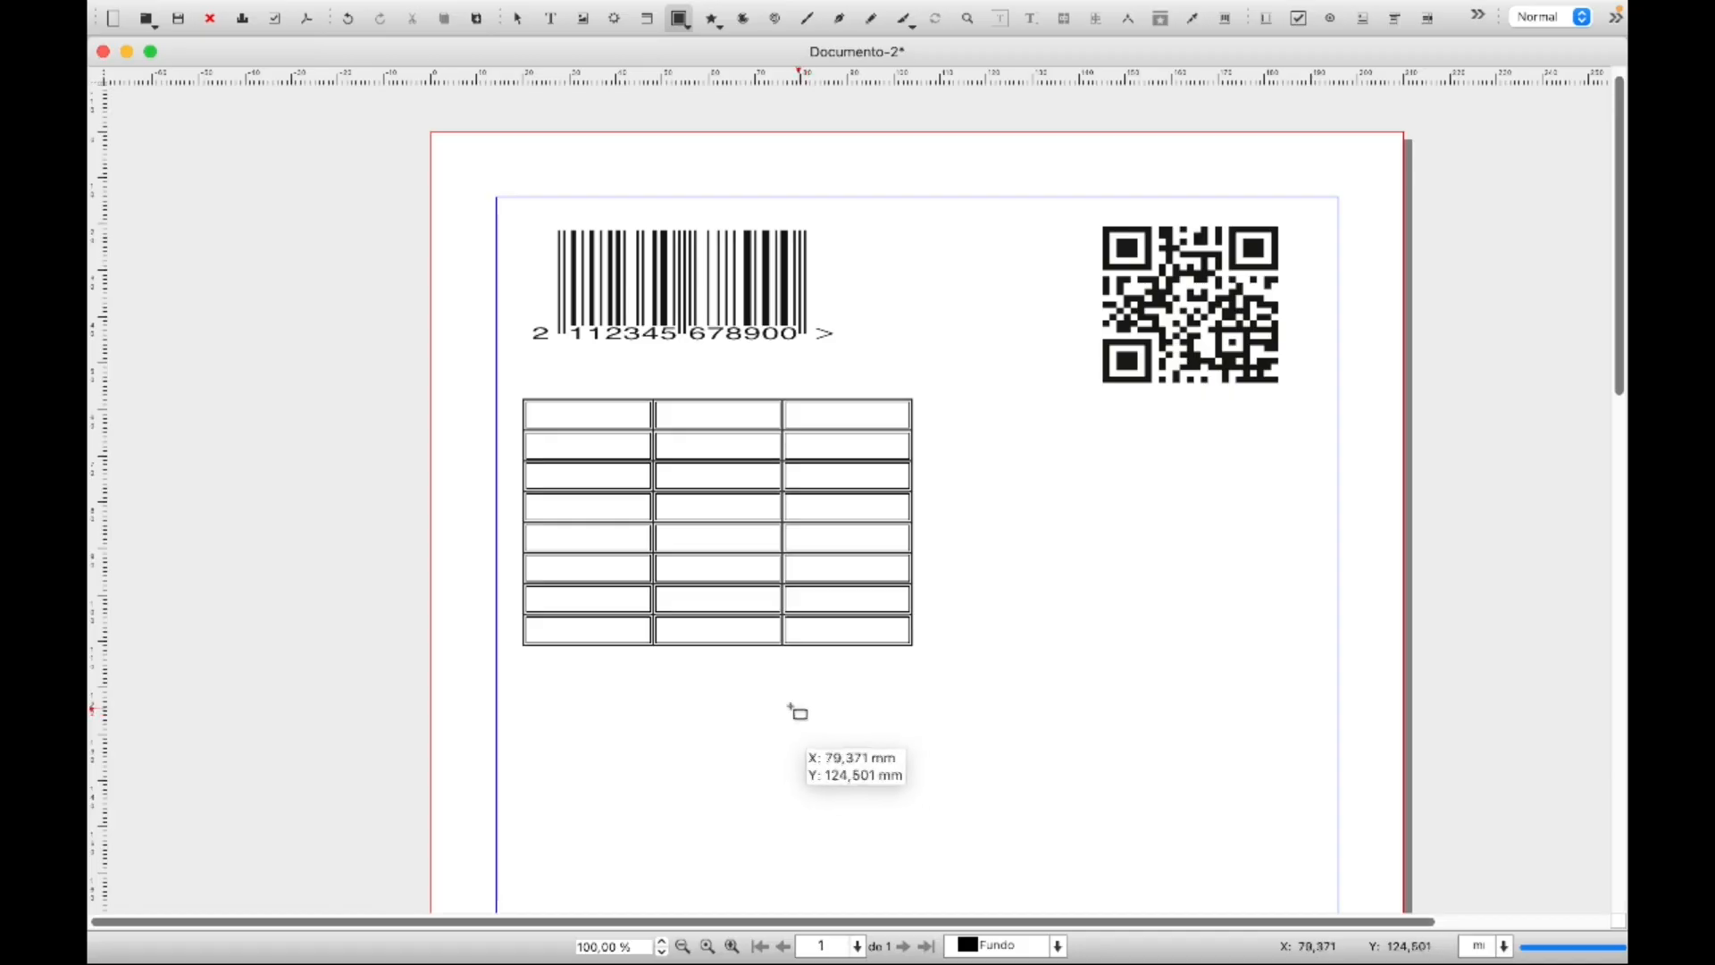
drag(776, 701, 1042, 842)
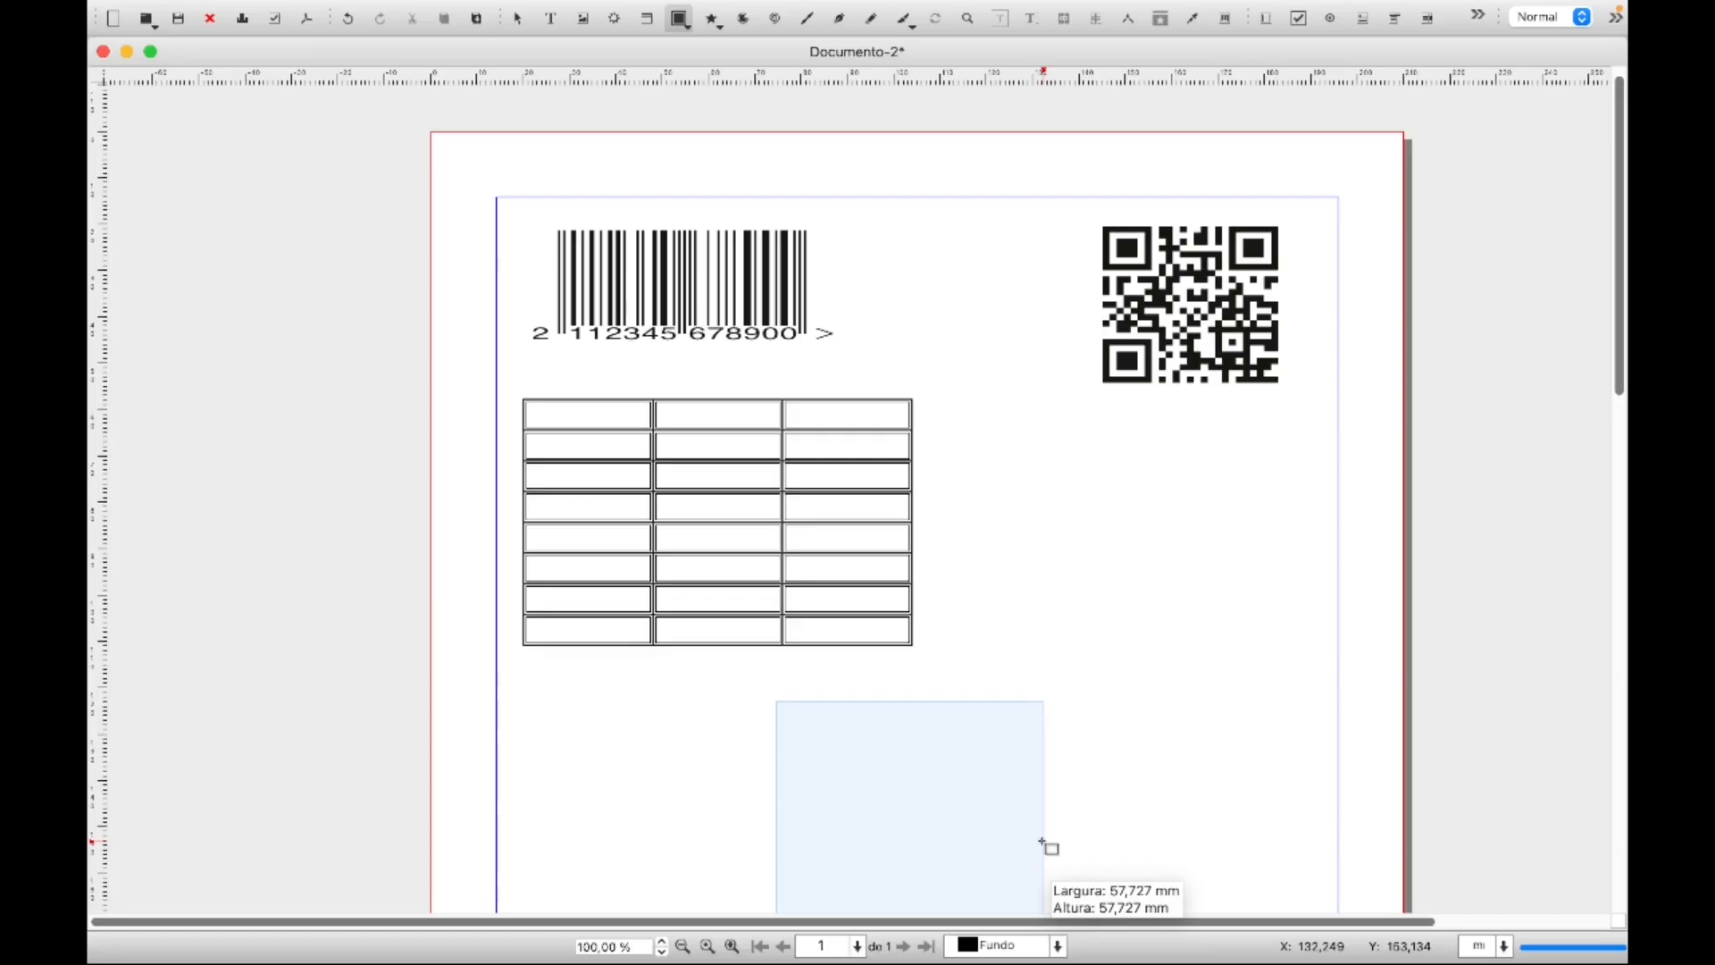
drag(1042, 841, 1042, 843)
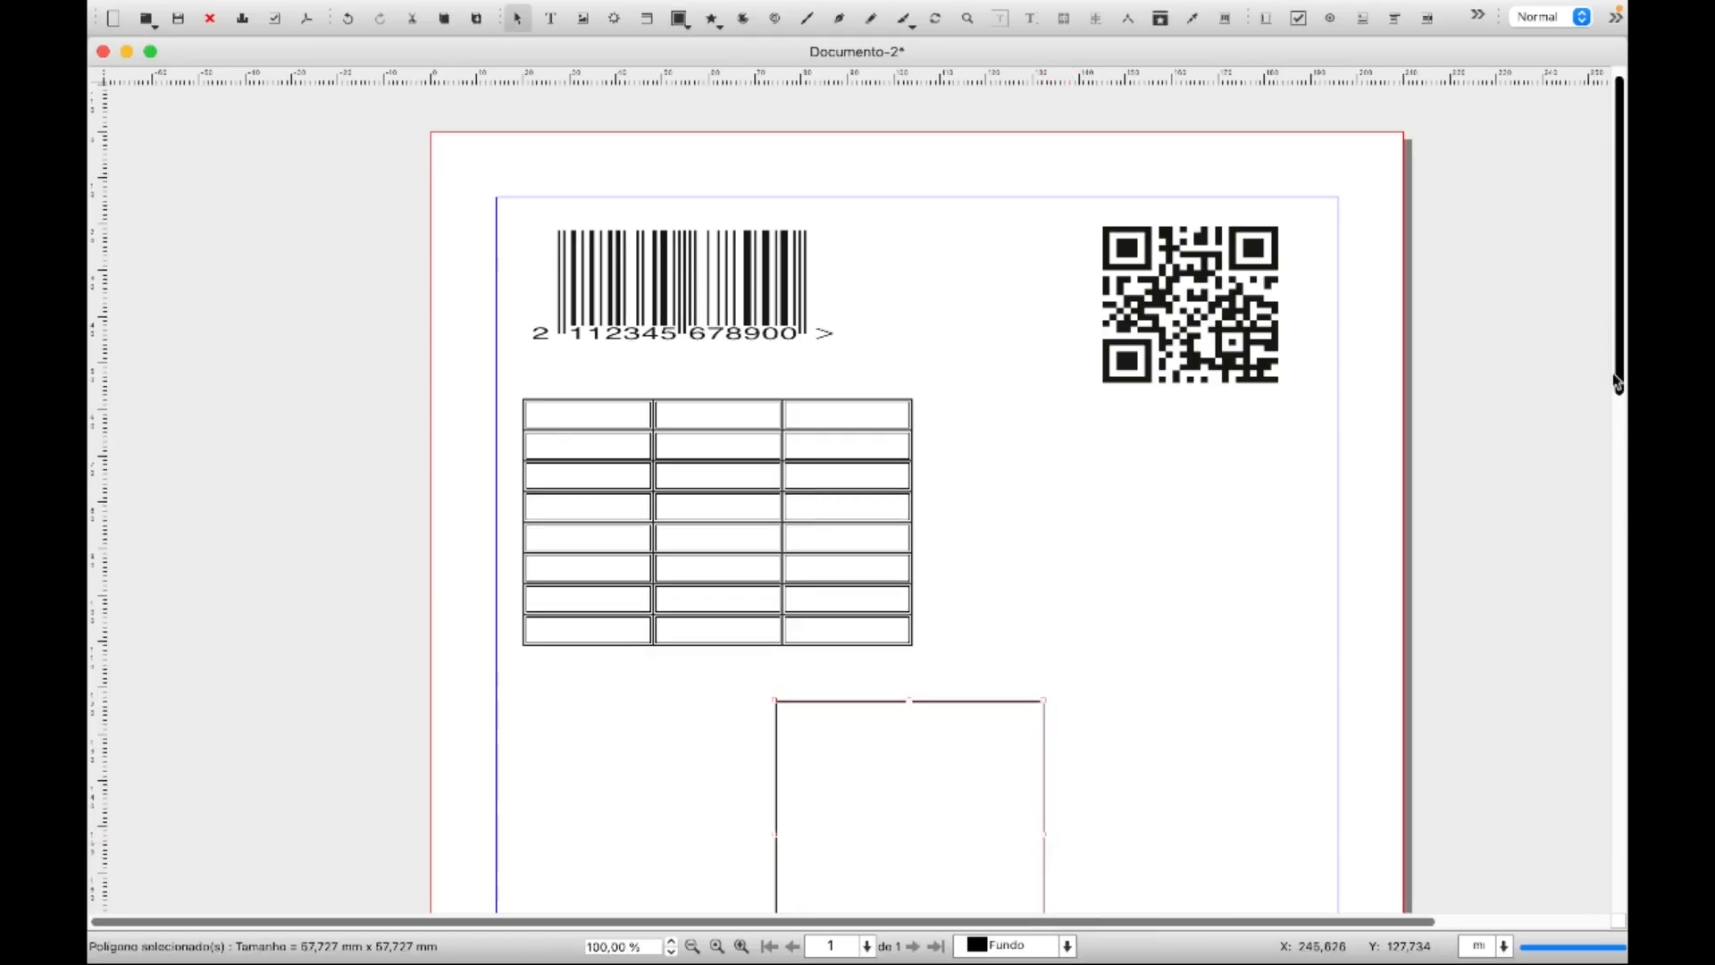
drag(1618, 384, 1608, 487)
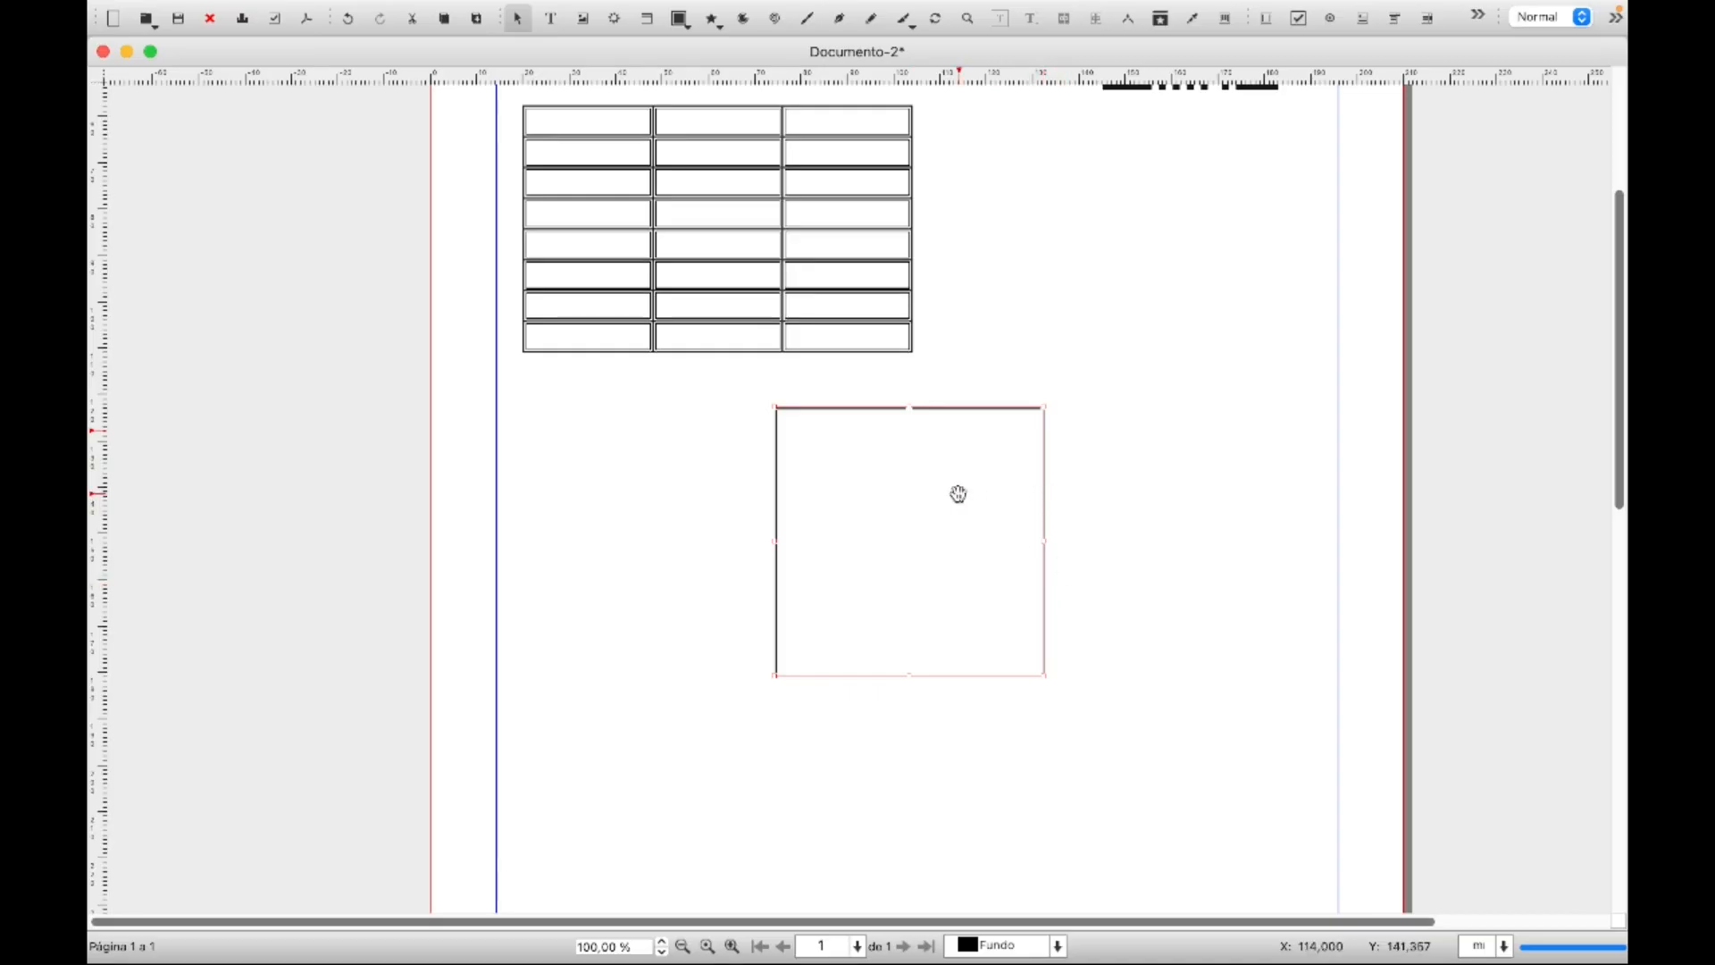
key(Delete)
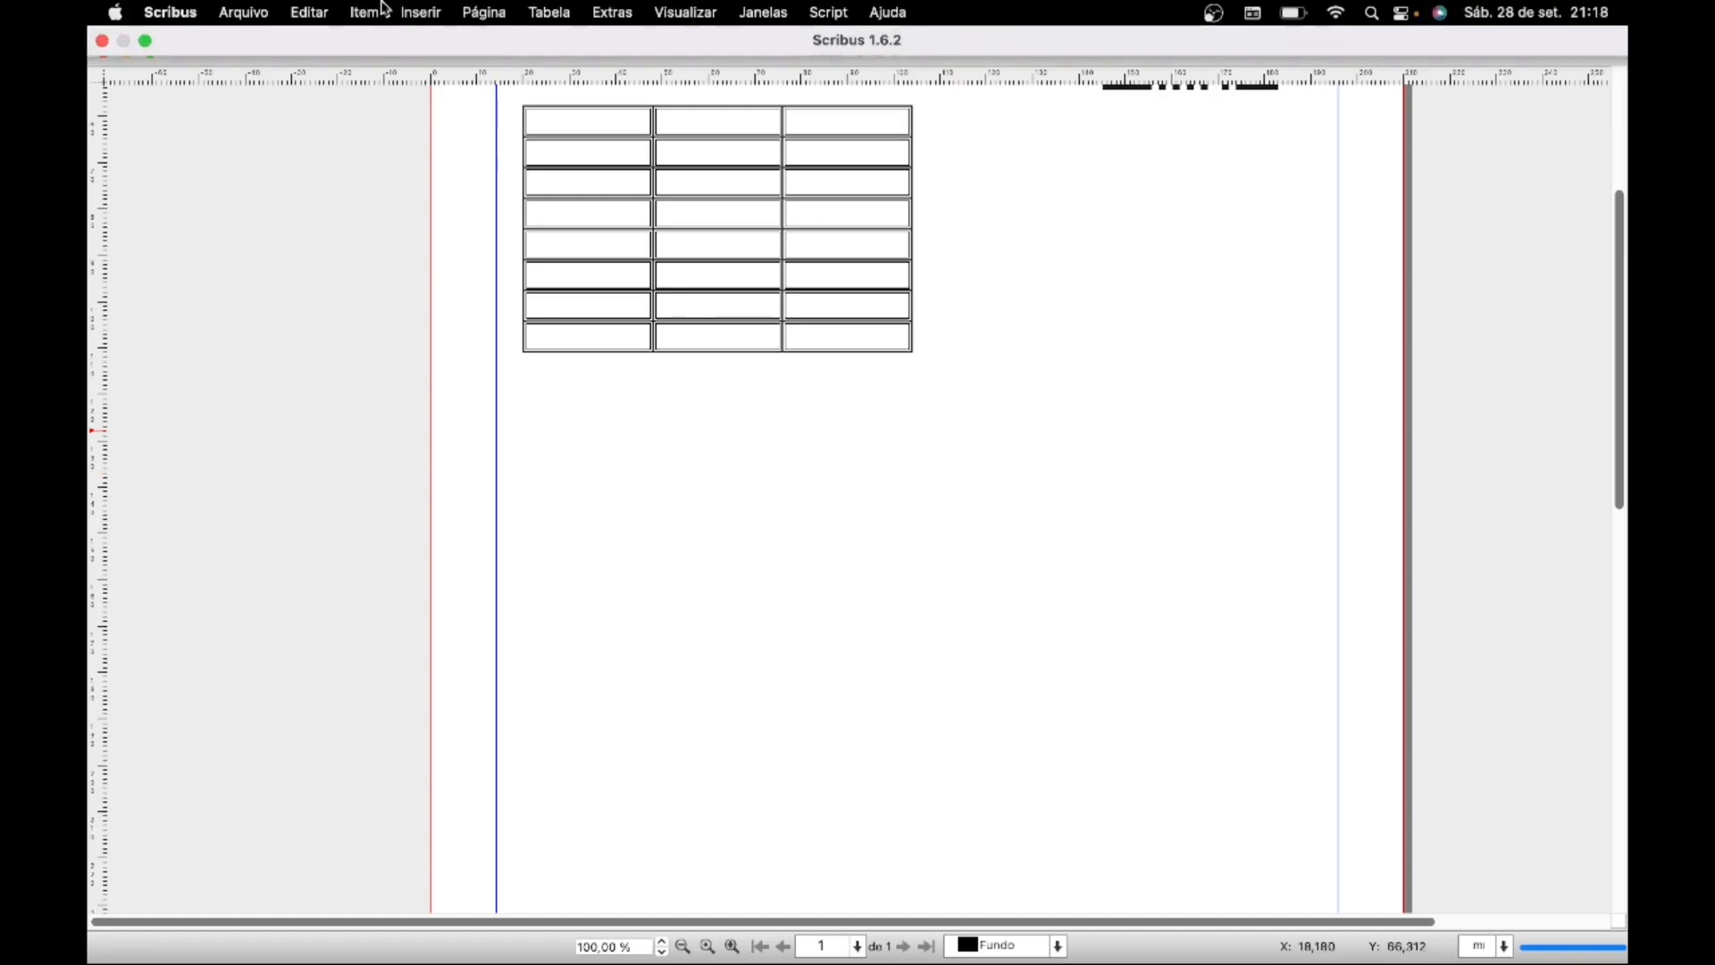
Try the standard ellipse shape by drawing one about 101 × 47 mm below the table, and delete it
click(408, 14)
mouse_move(497, 201)
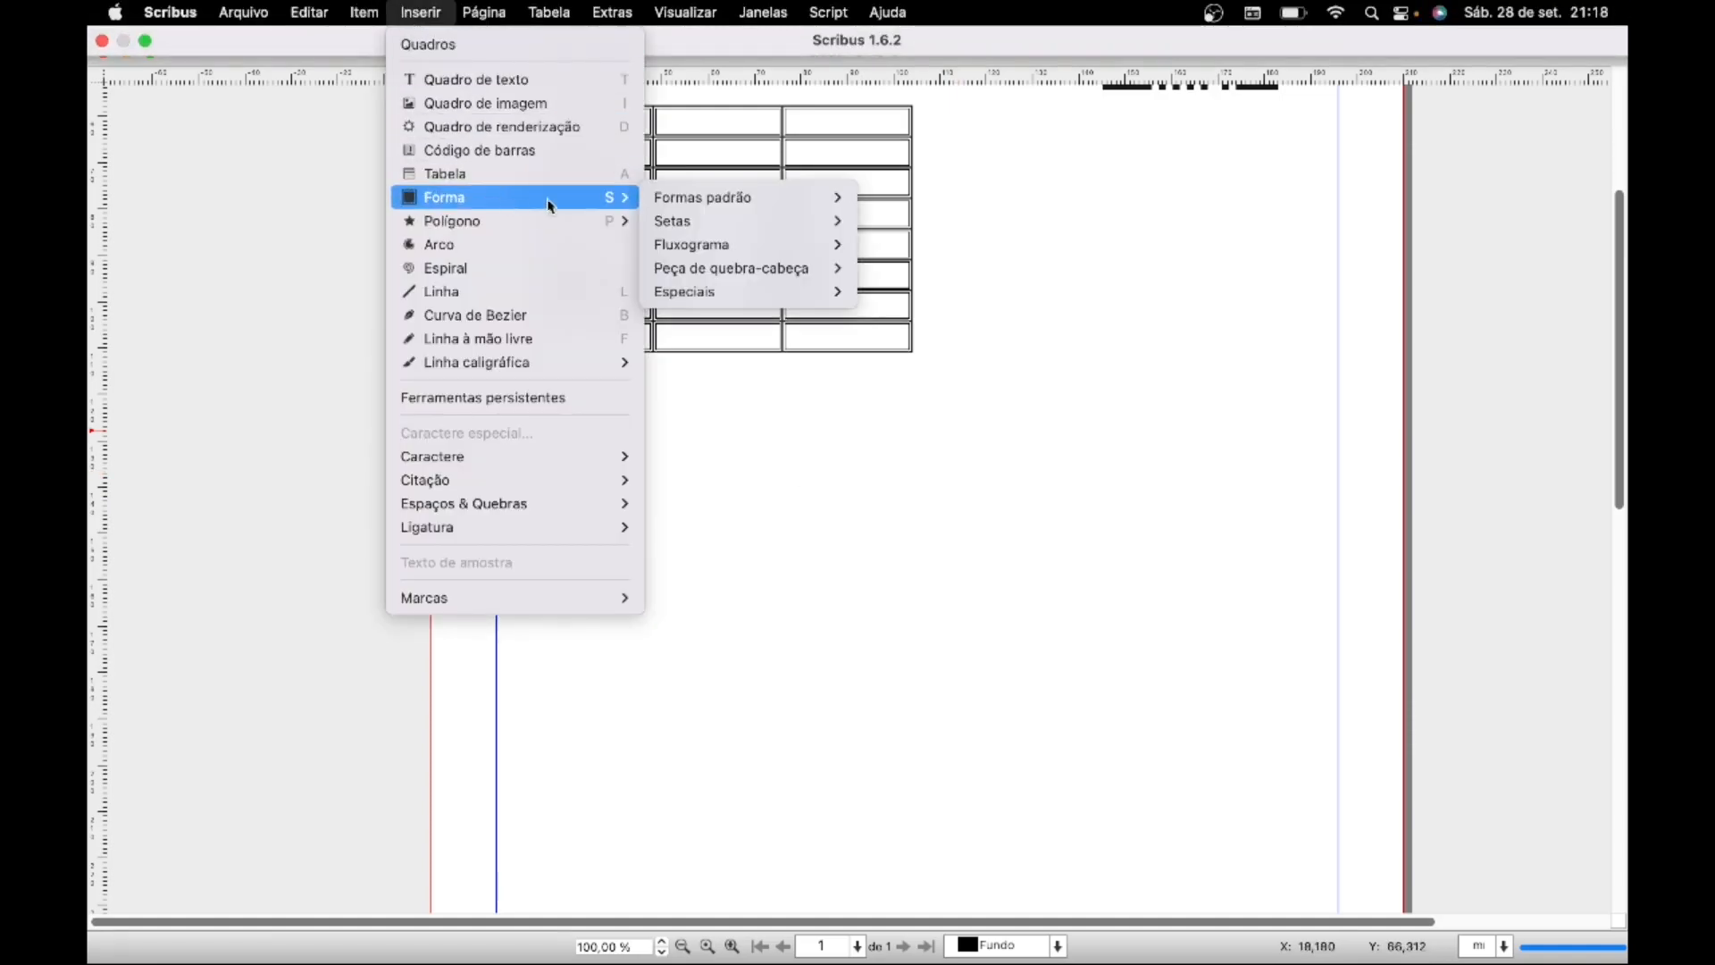
mouse_move(727, 197)
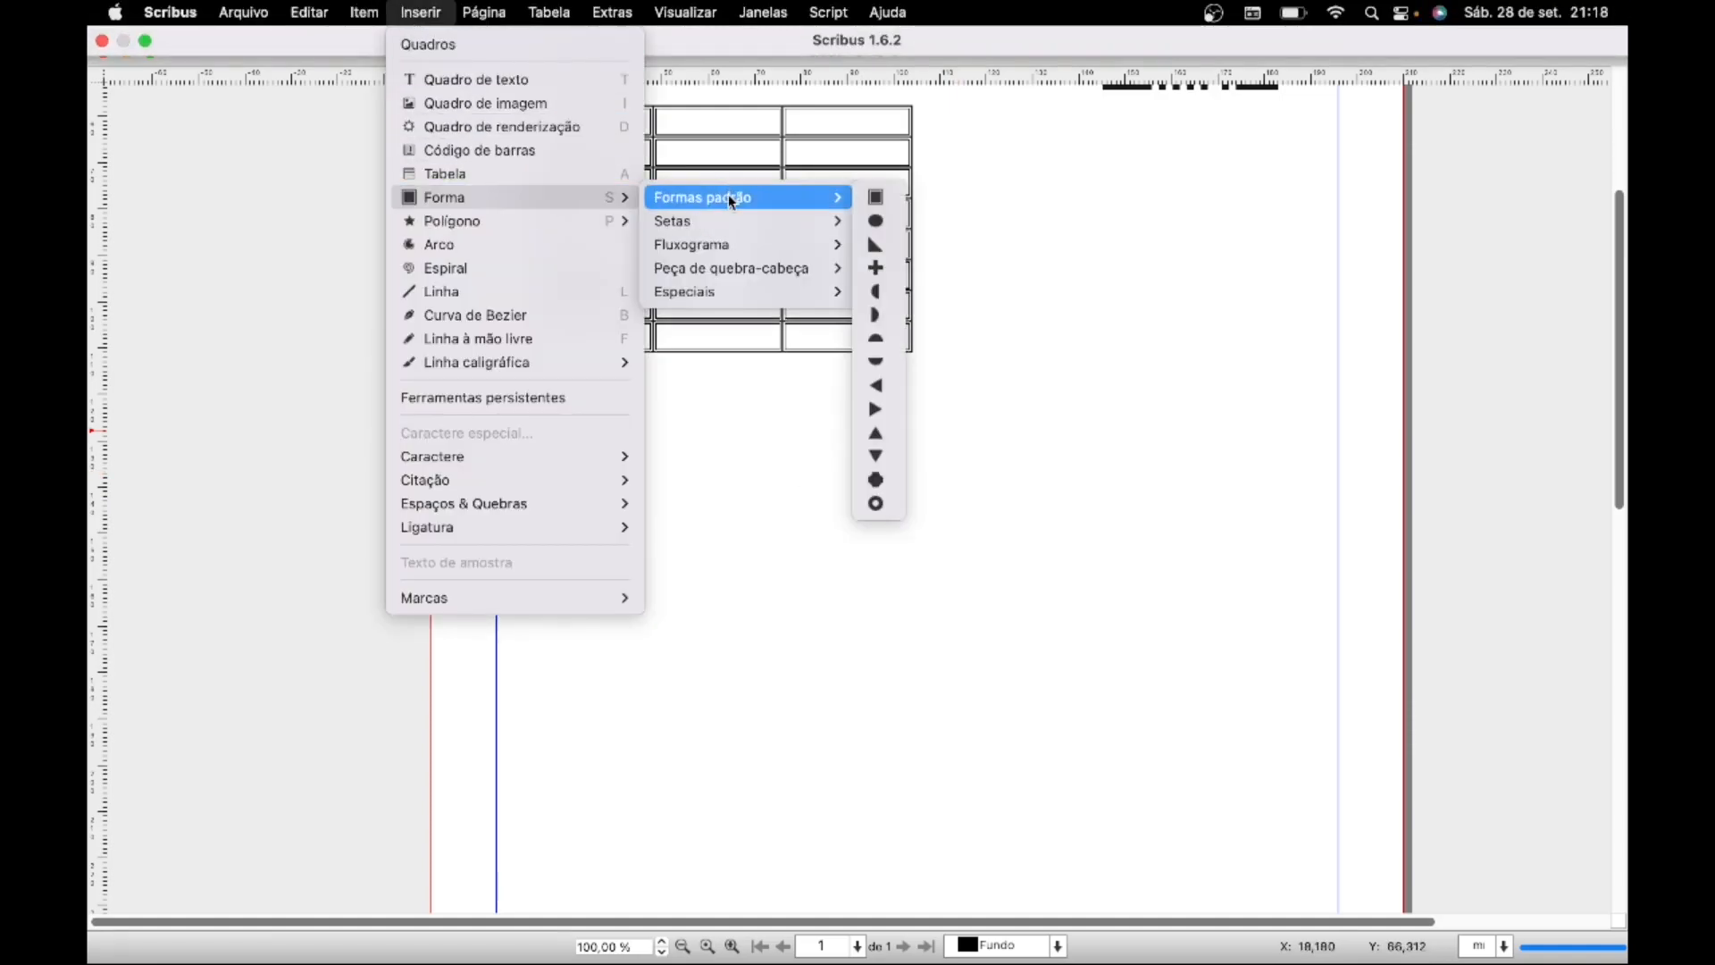
click(878, 224)
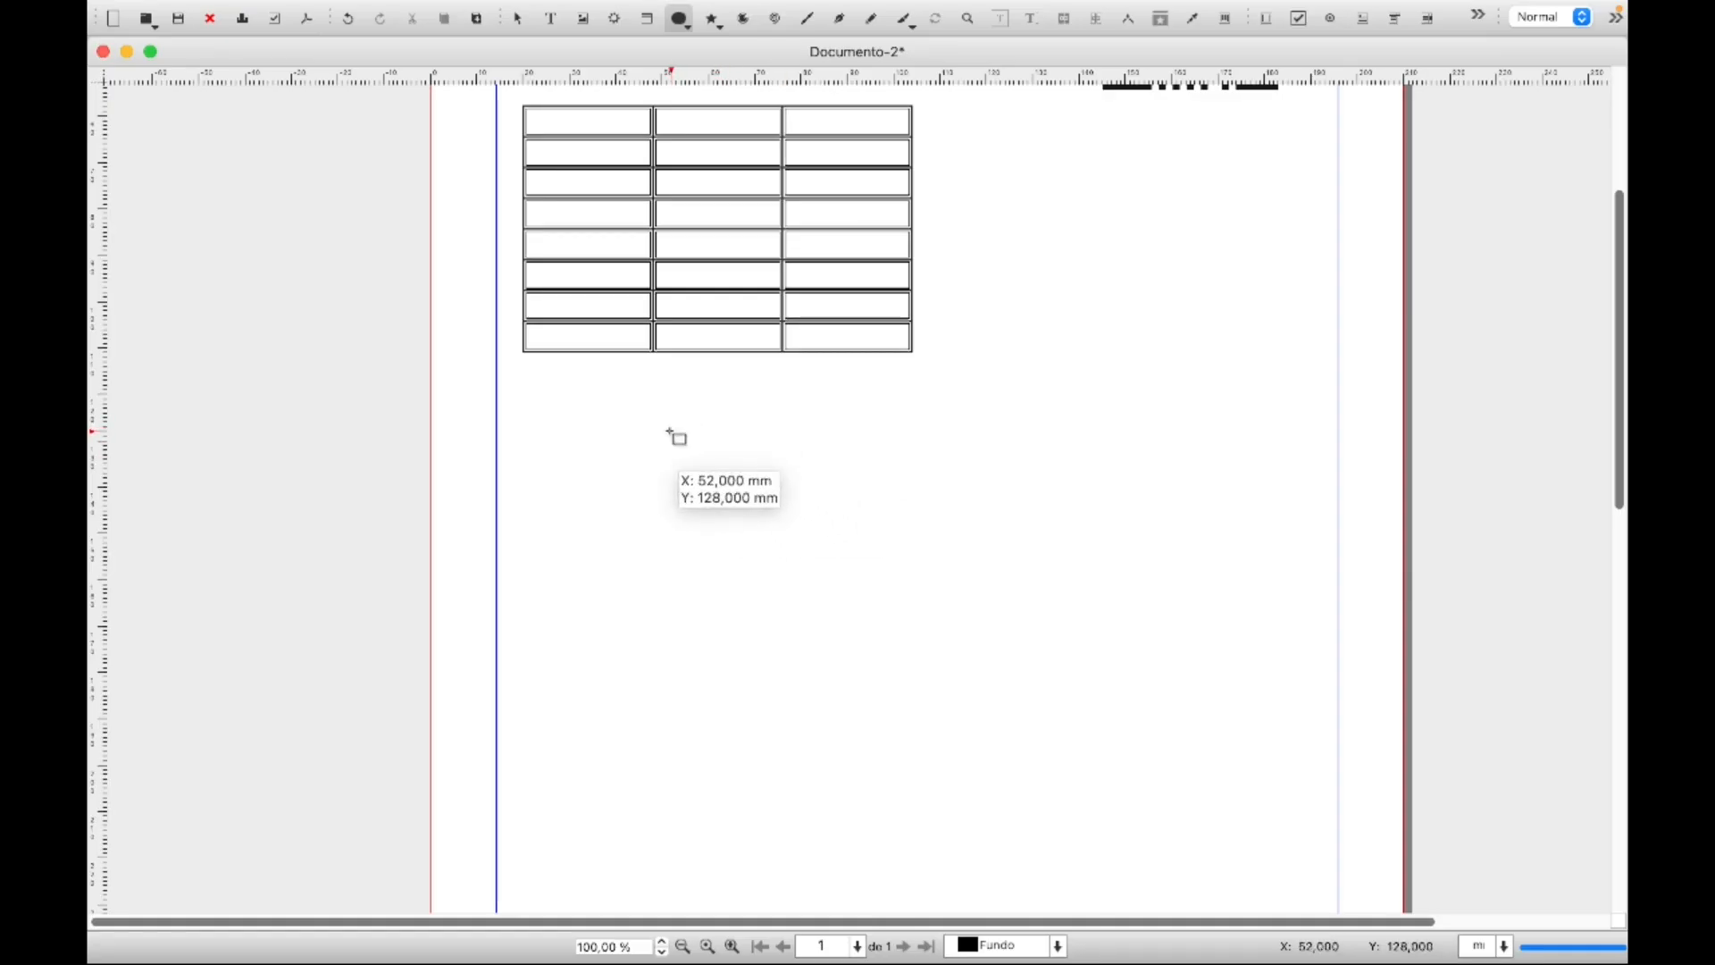
drag(654, 428, 1126, 645)
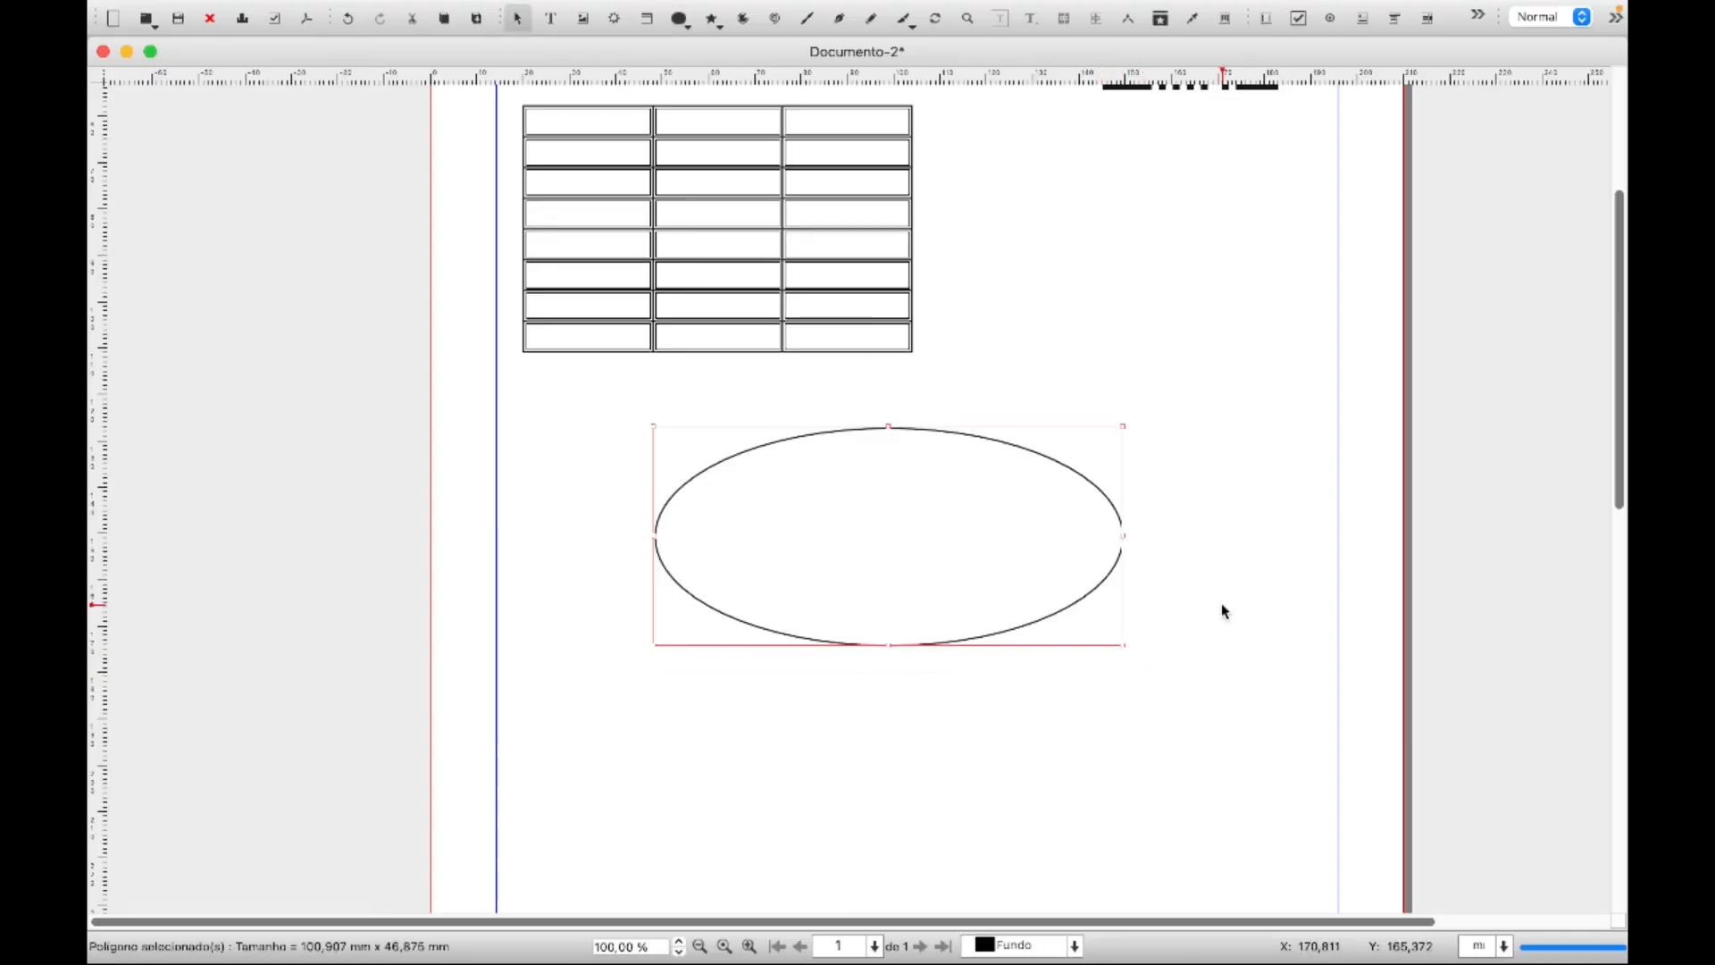
key(Delete)
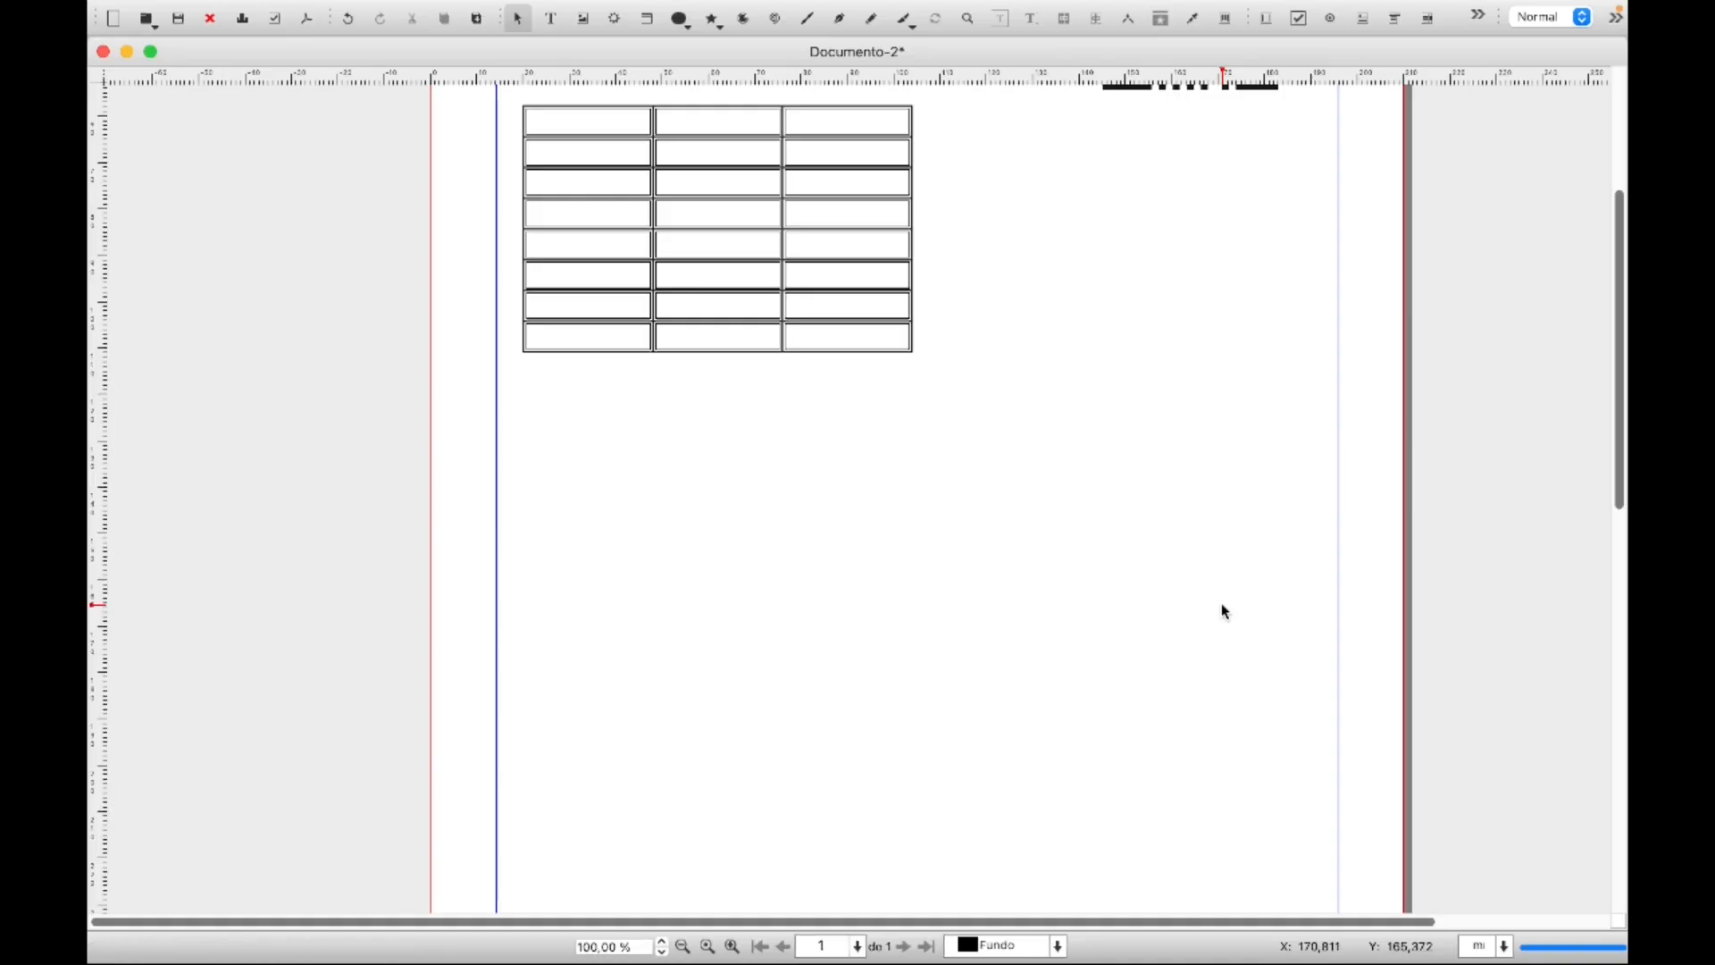
Try the standard ellipse shape again by drawing one about 61 × 36 mm below the table, and delete it
click(420, 12)
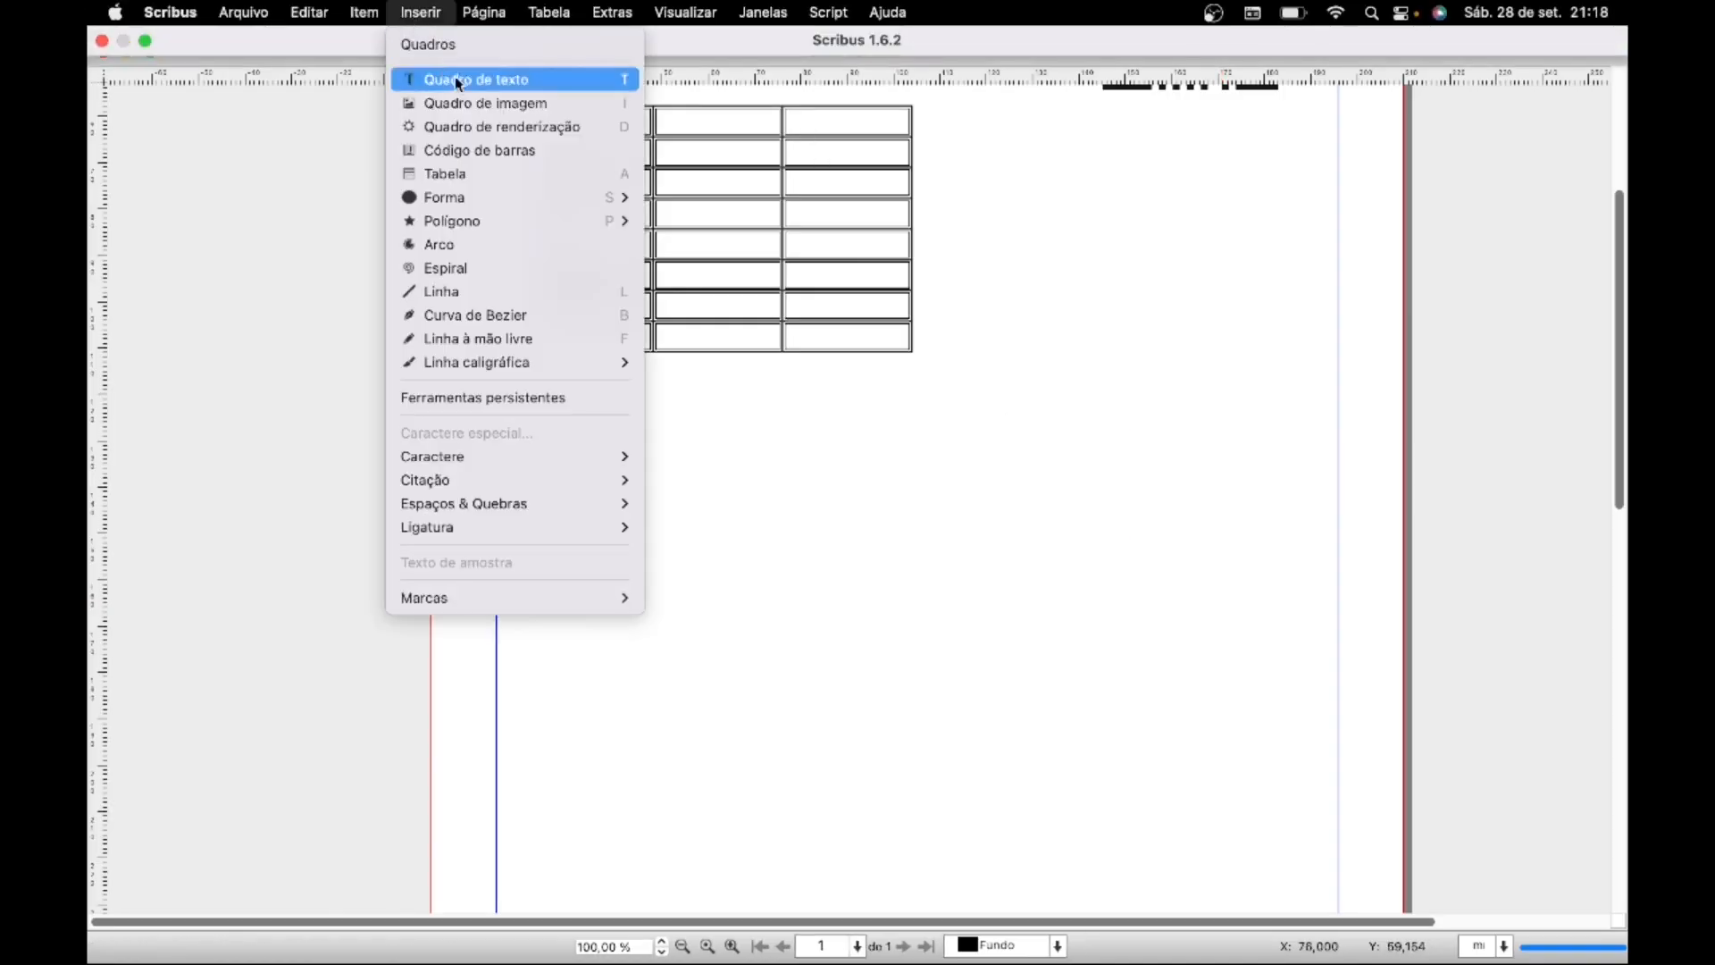
mouse_move(569, 198)
mouse_move(683, 197)
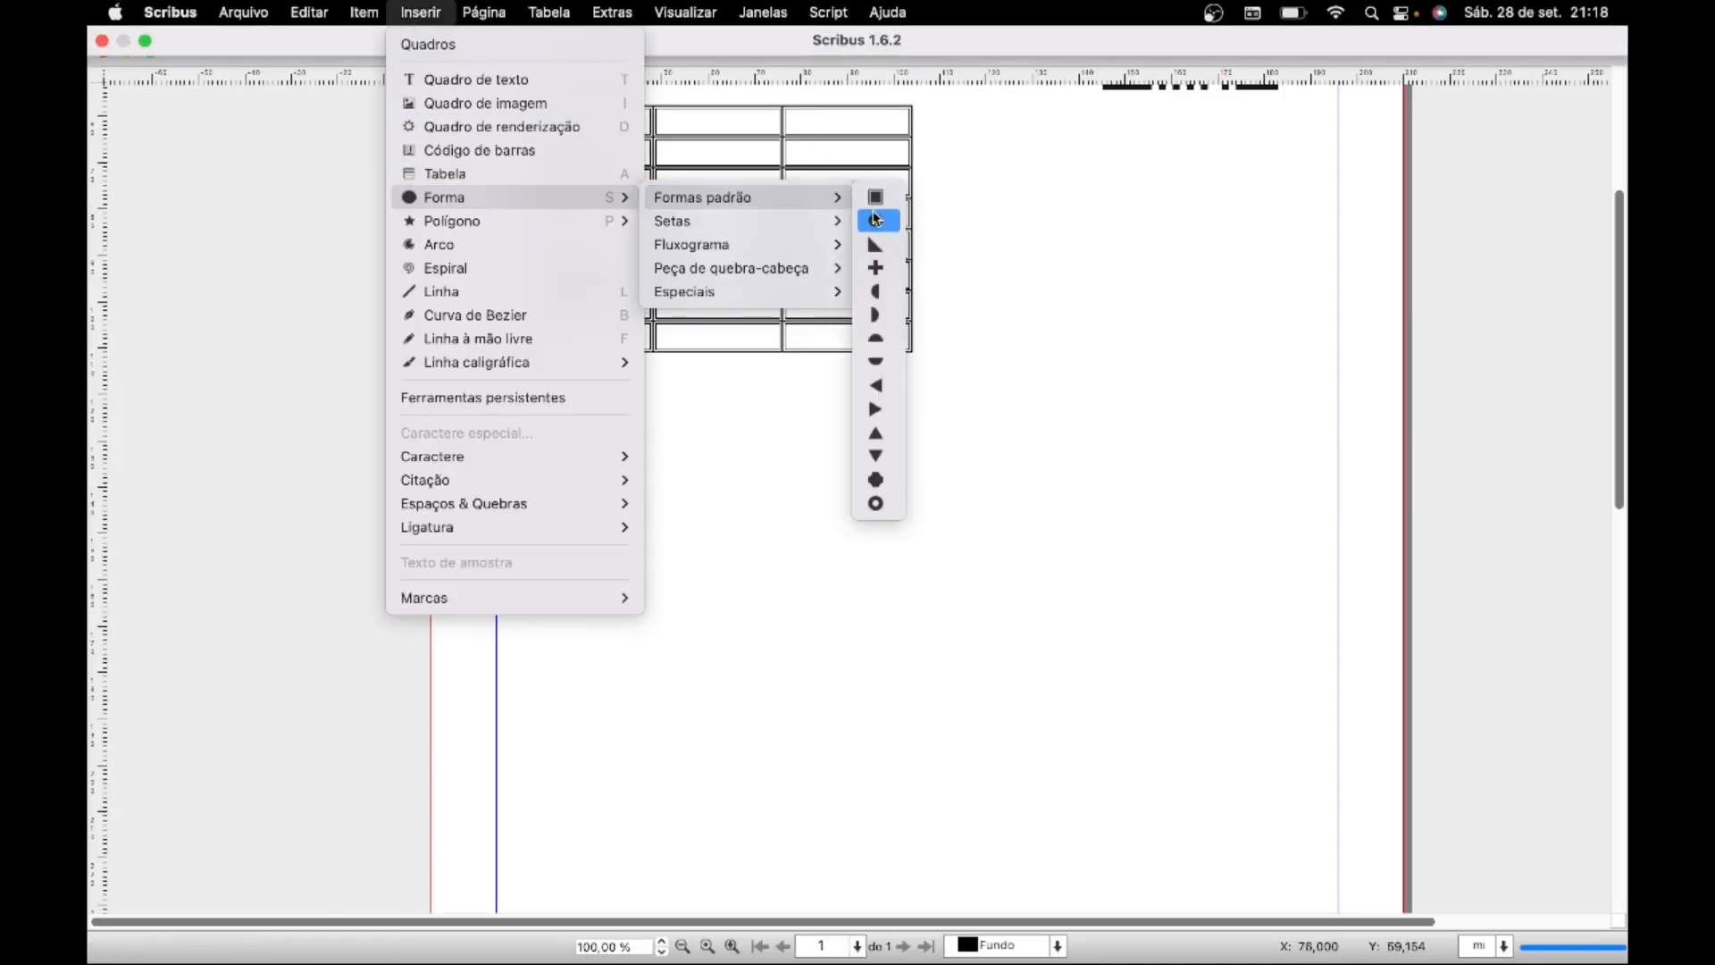
click(877, 221)
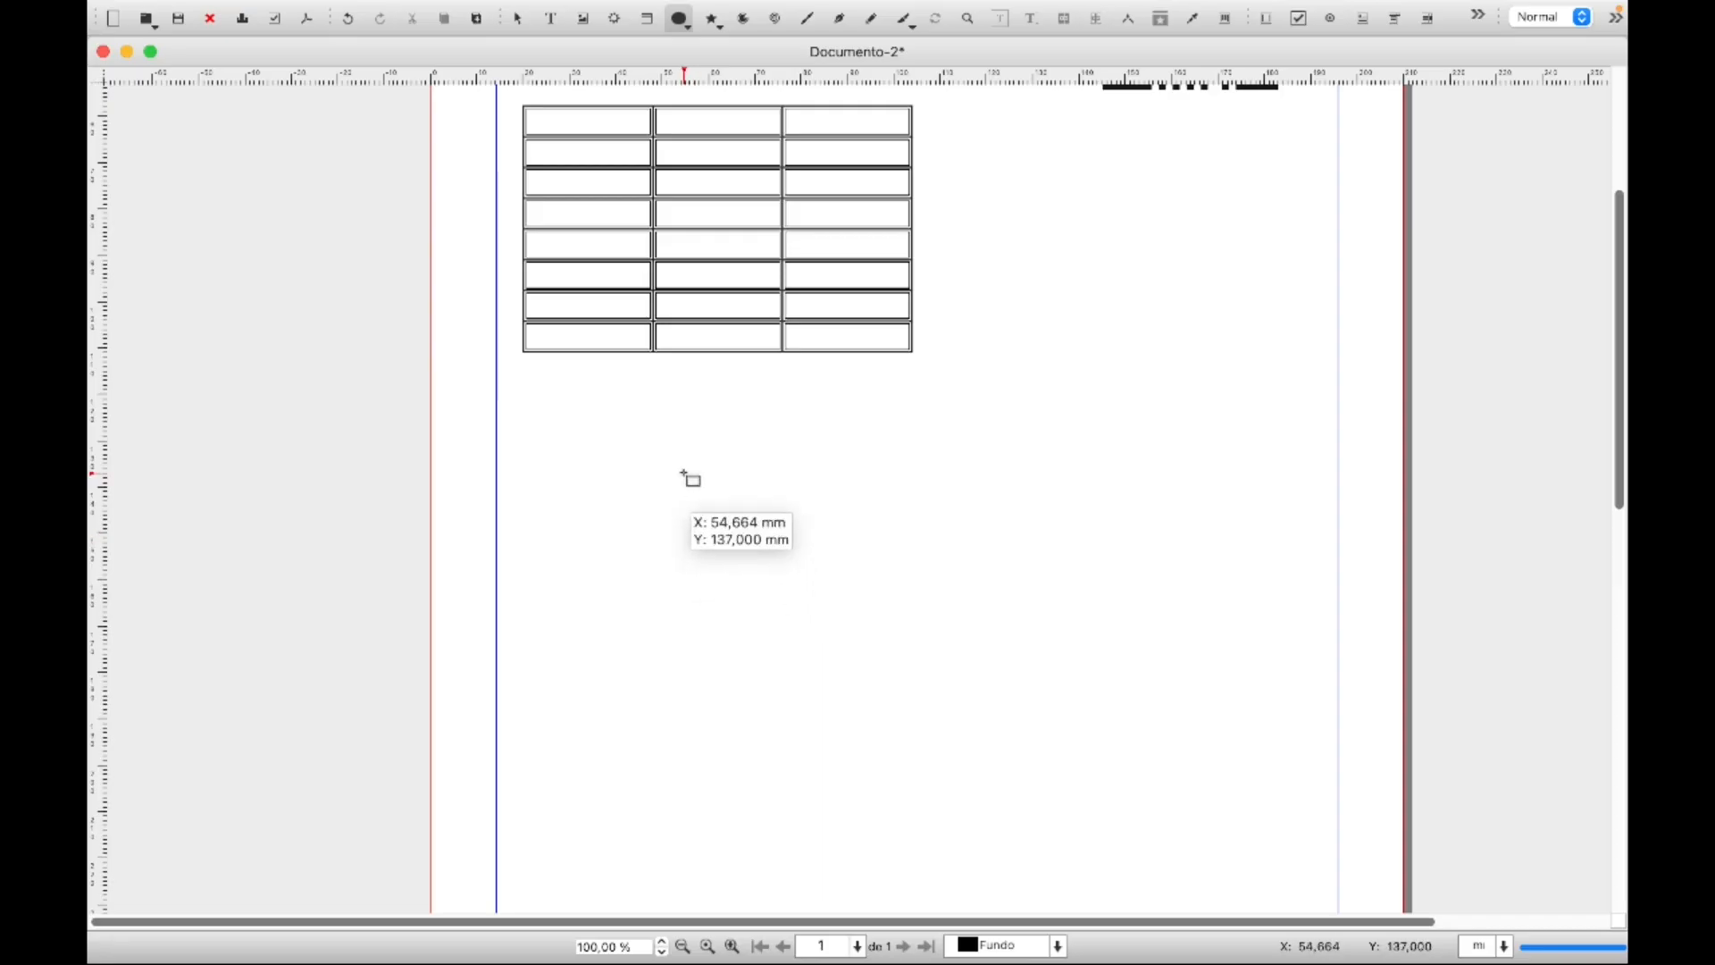
drag(684, 474, 968, 639)
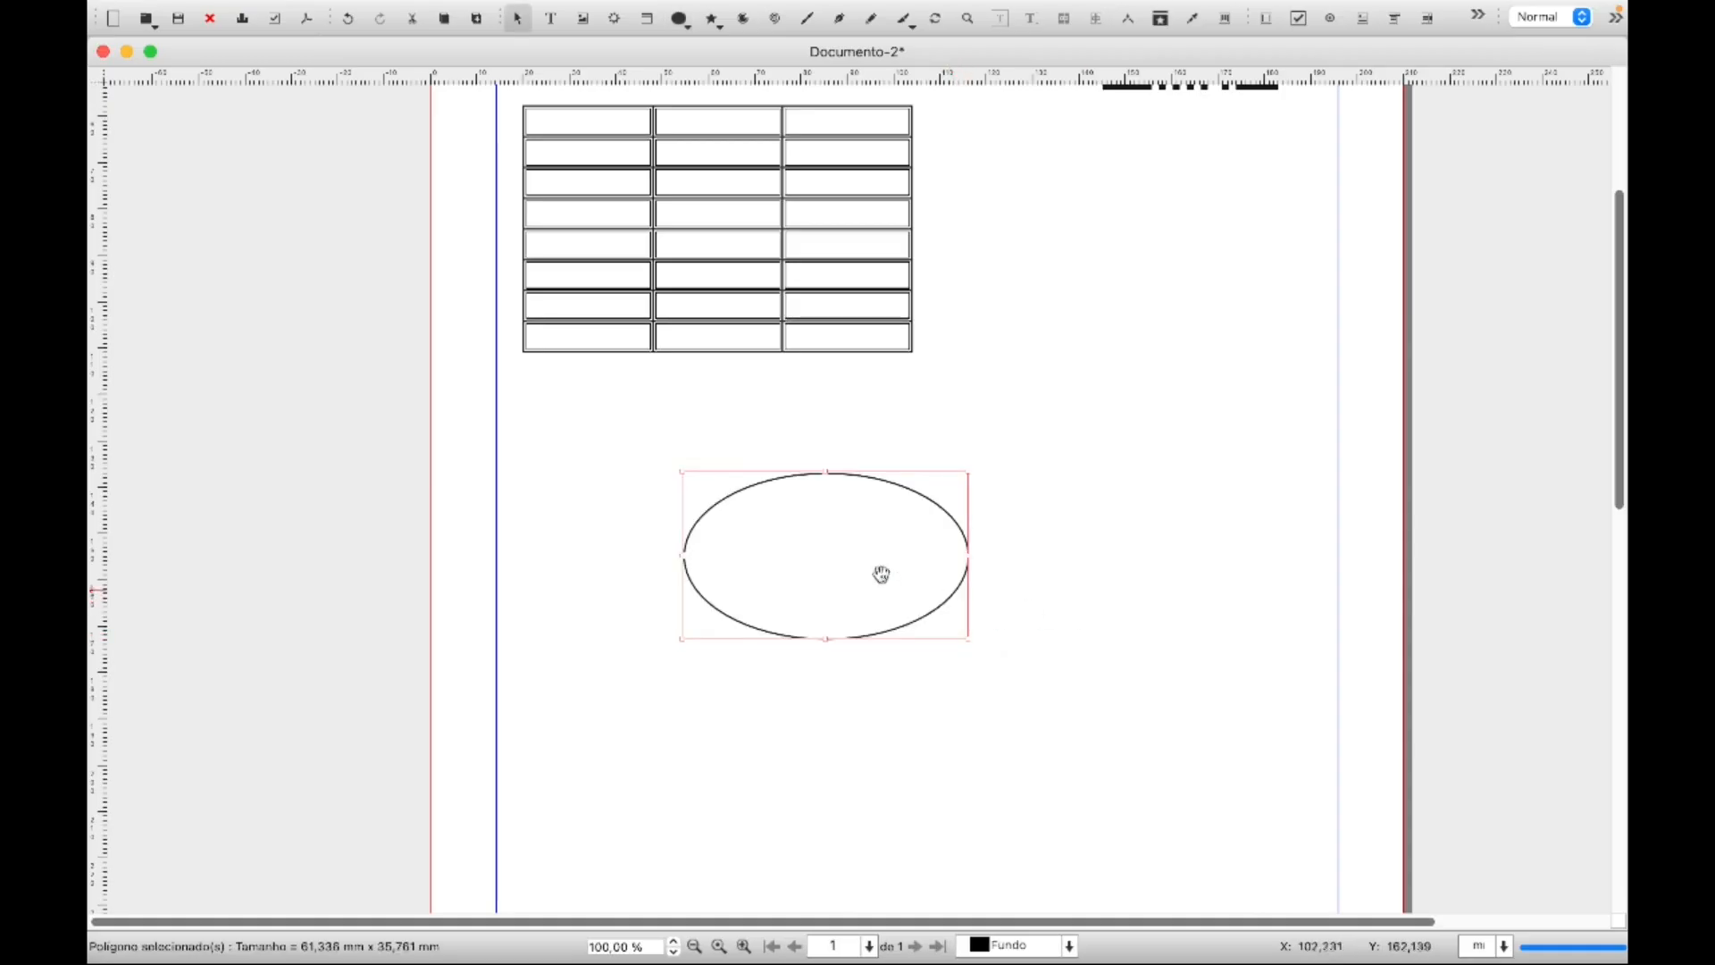
key(Delete)
Try the ellipse shape constrained to a circle of about 59 × 59 mm below the table, and delete it
key(s)
drag(809, 464, 1081, 700)
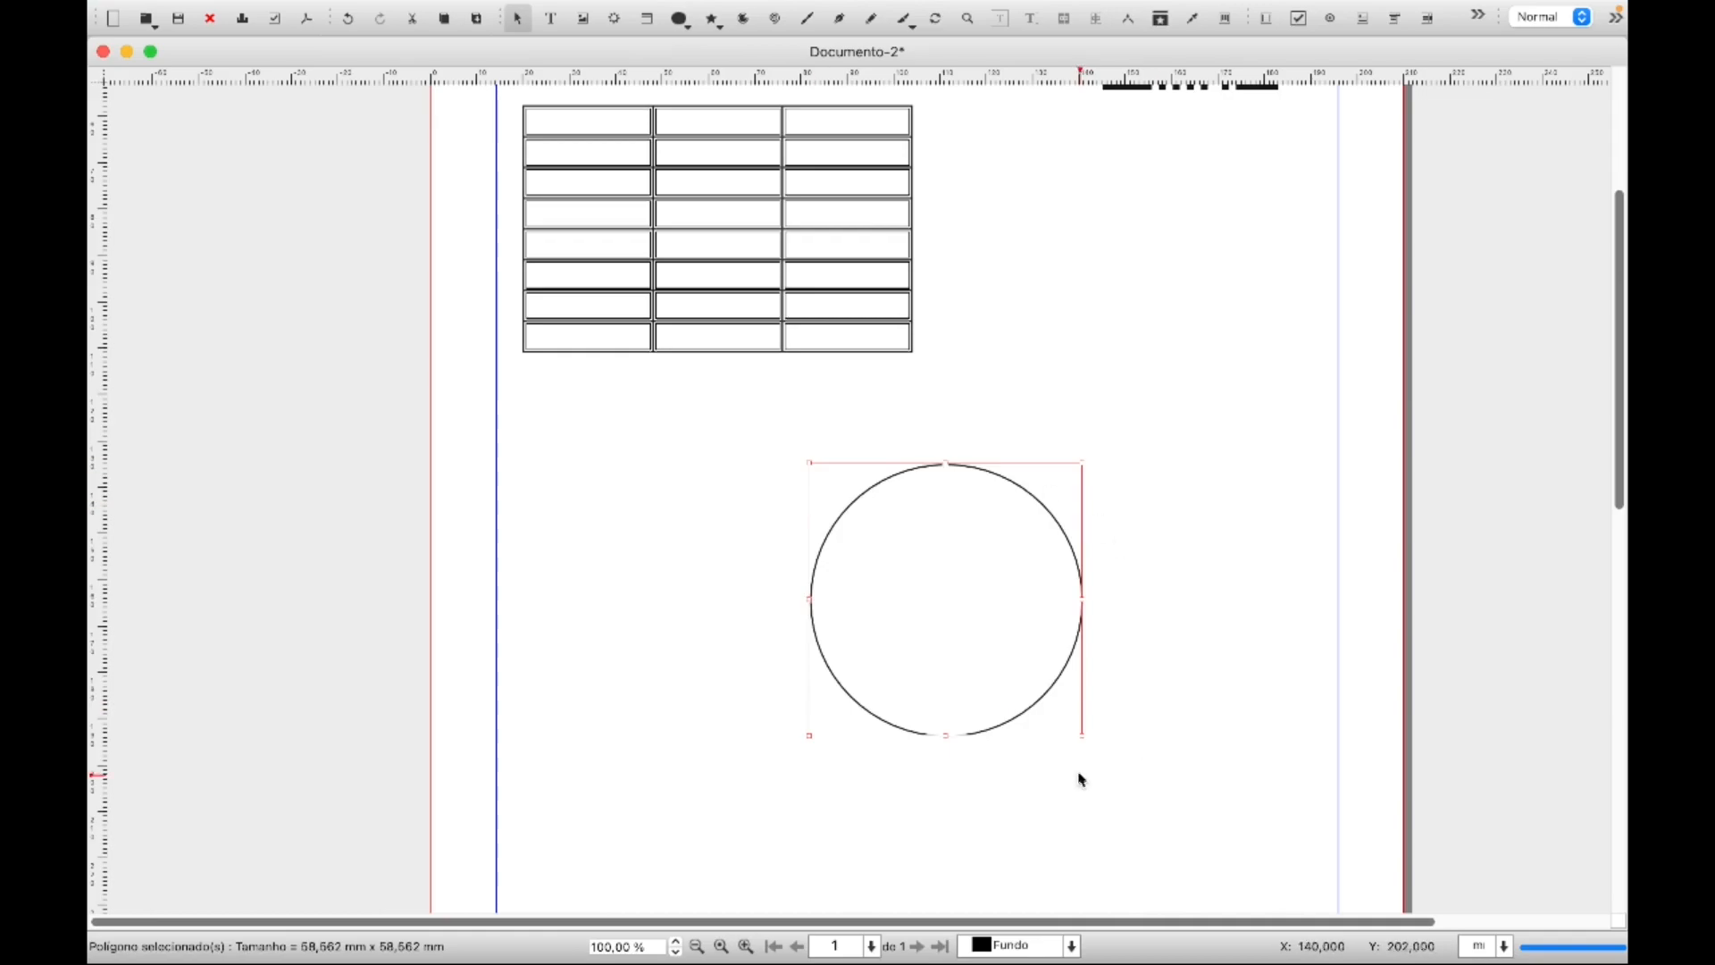
key(Delete)
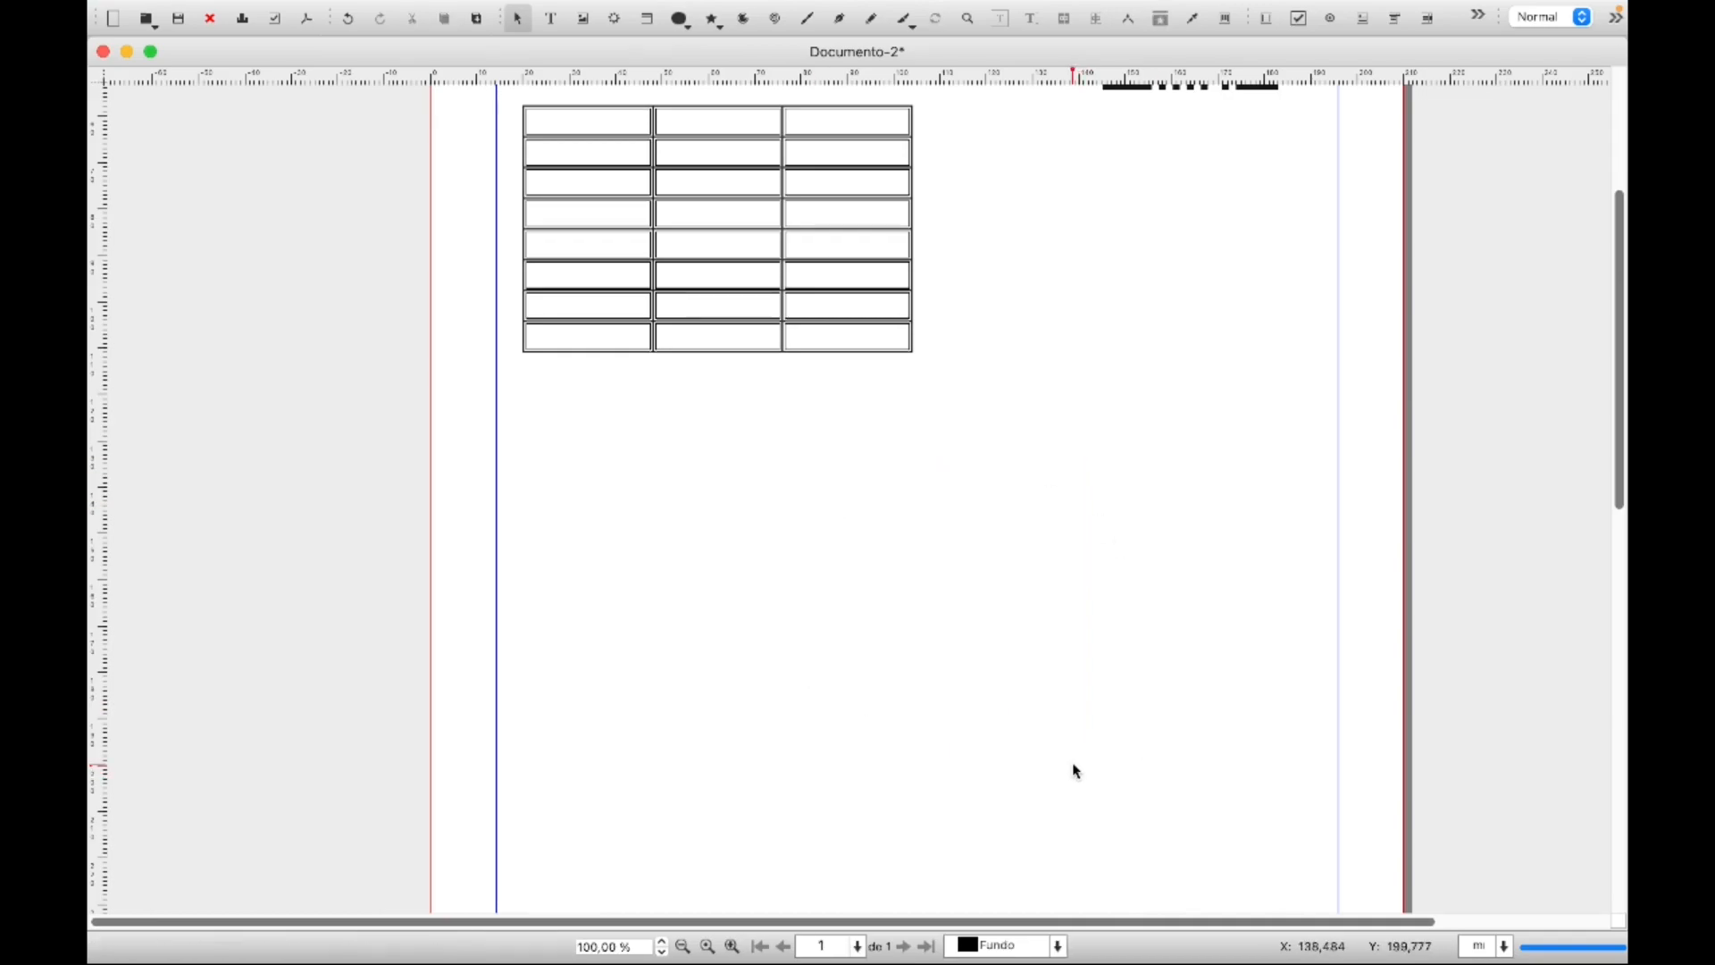
Draw a right-pointing arrow shape about 85 × 37 mm below the table
click(400, 16)
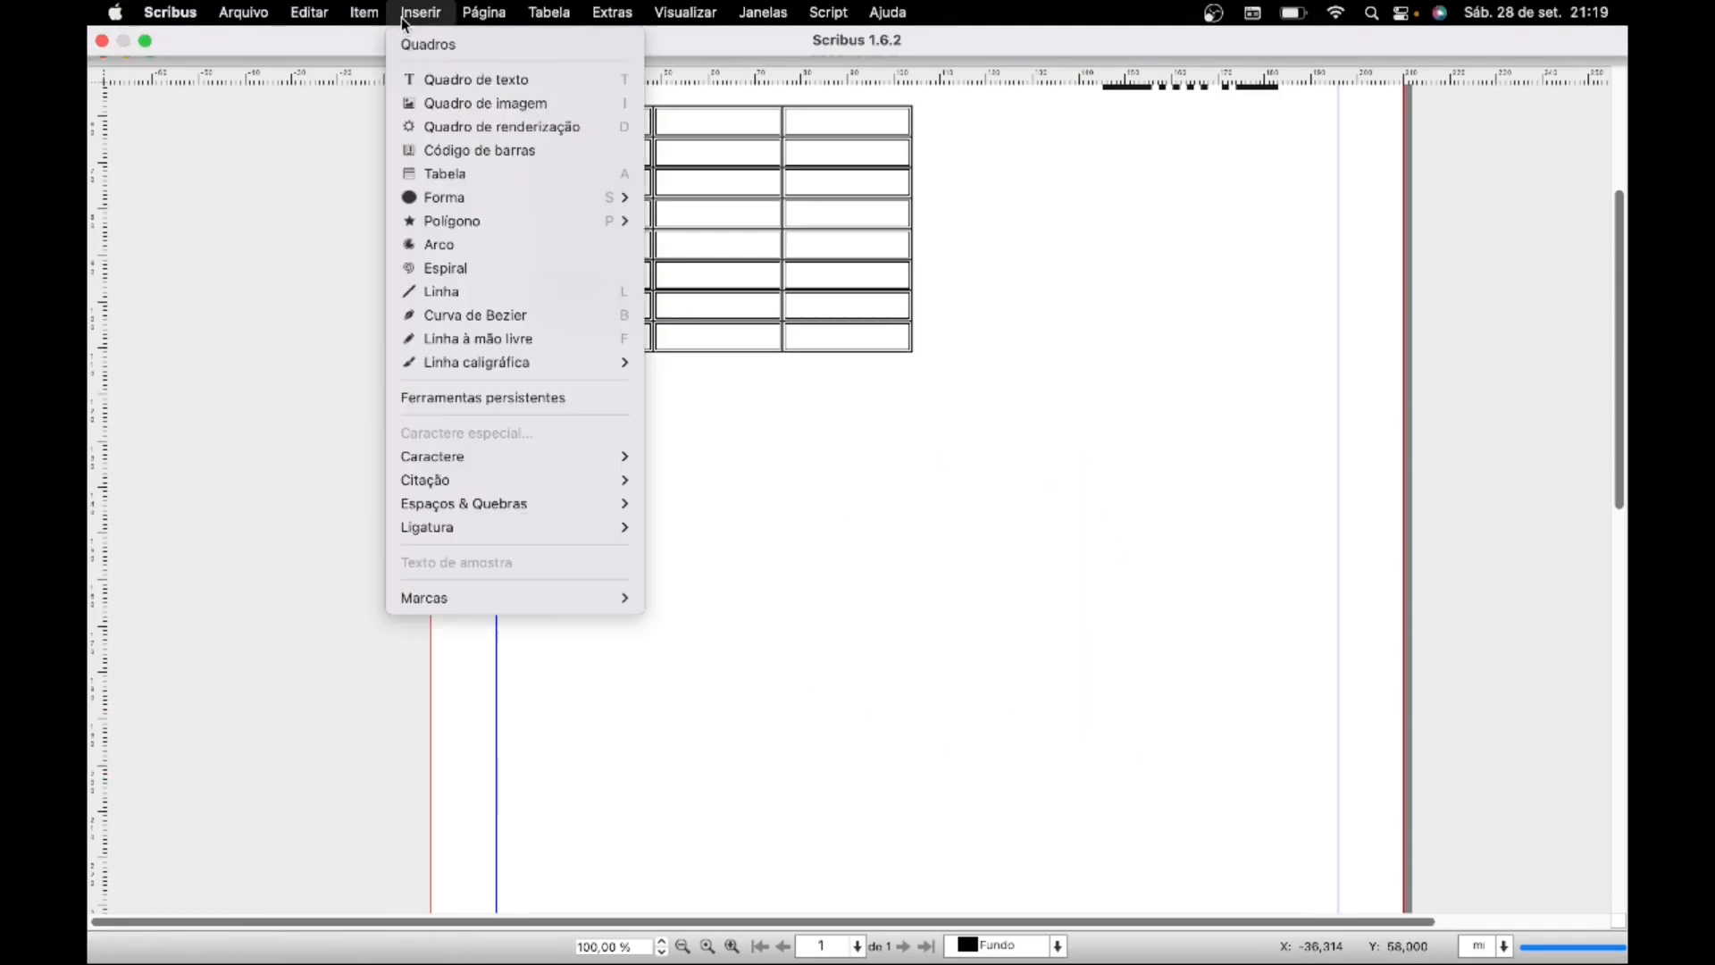
mouse_move(533, 198)
mouse_move(657, 200)
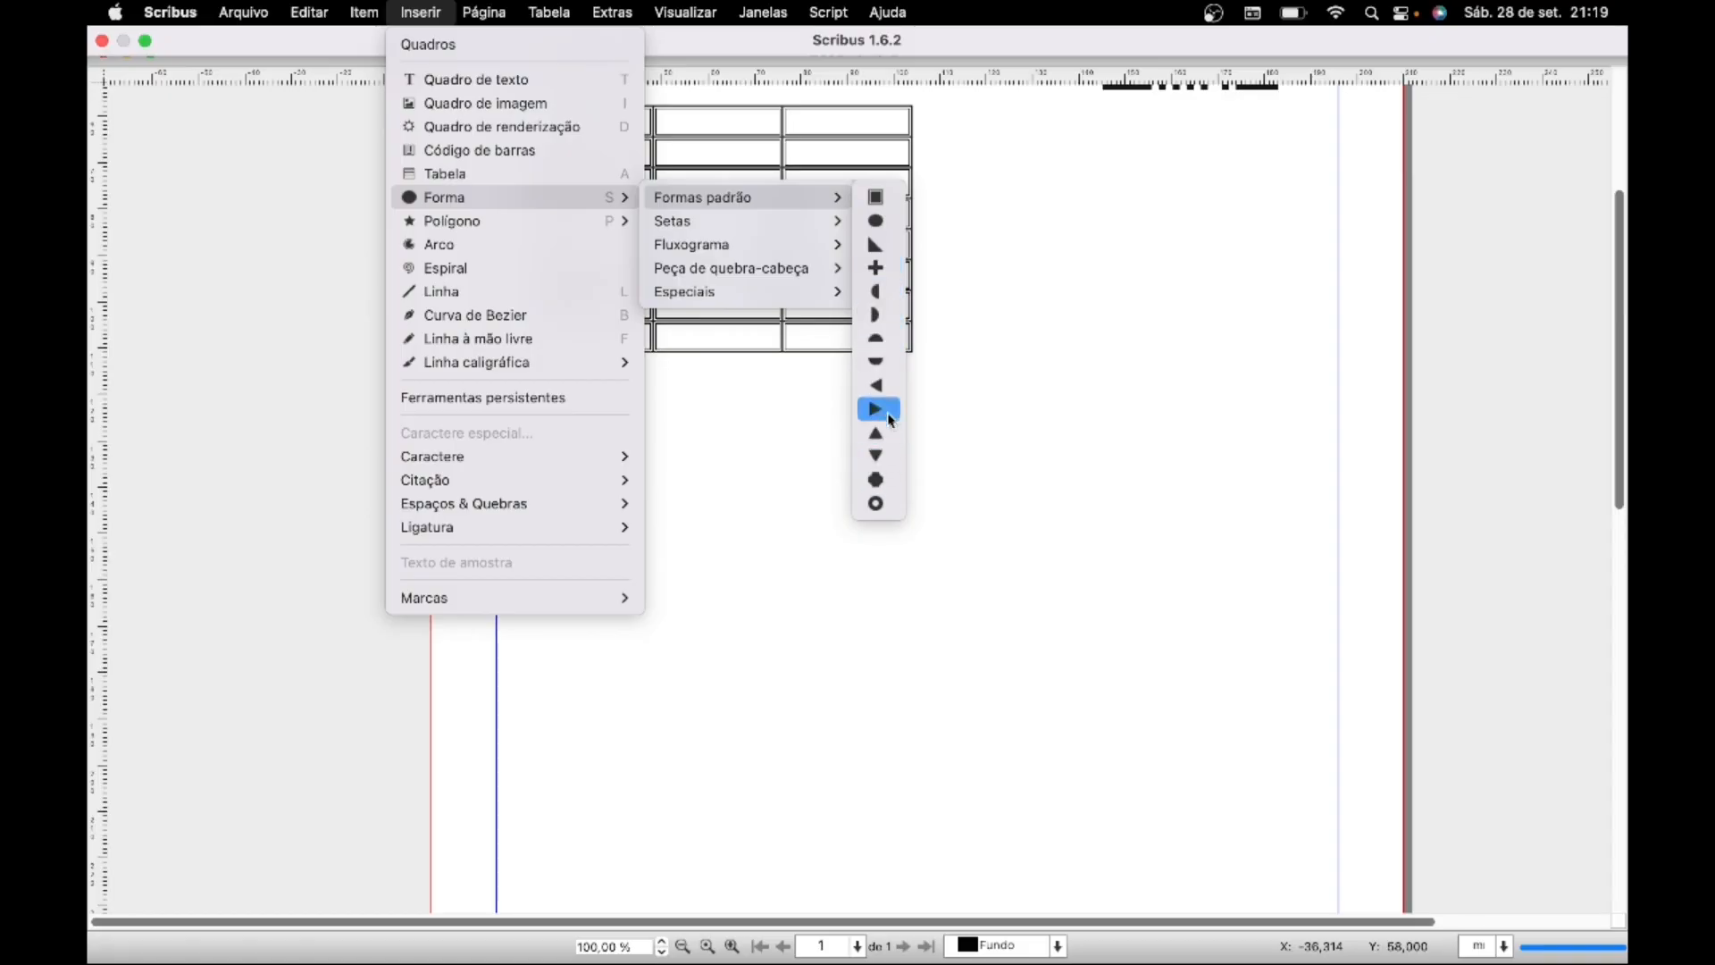
mouse_move(757, 224)
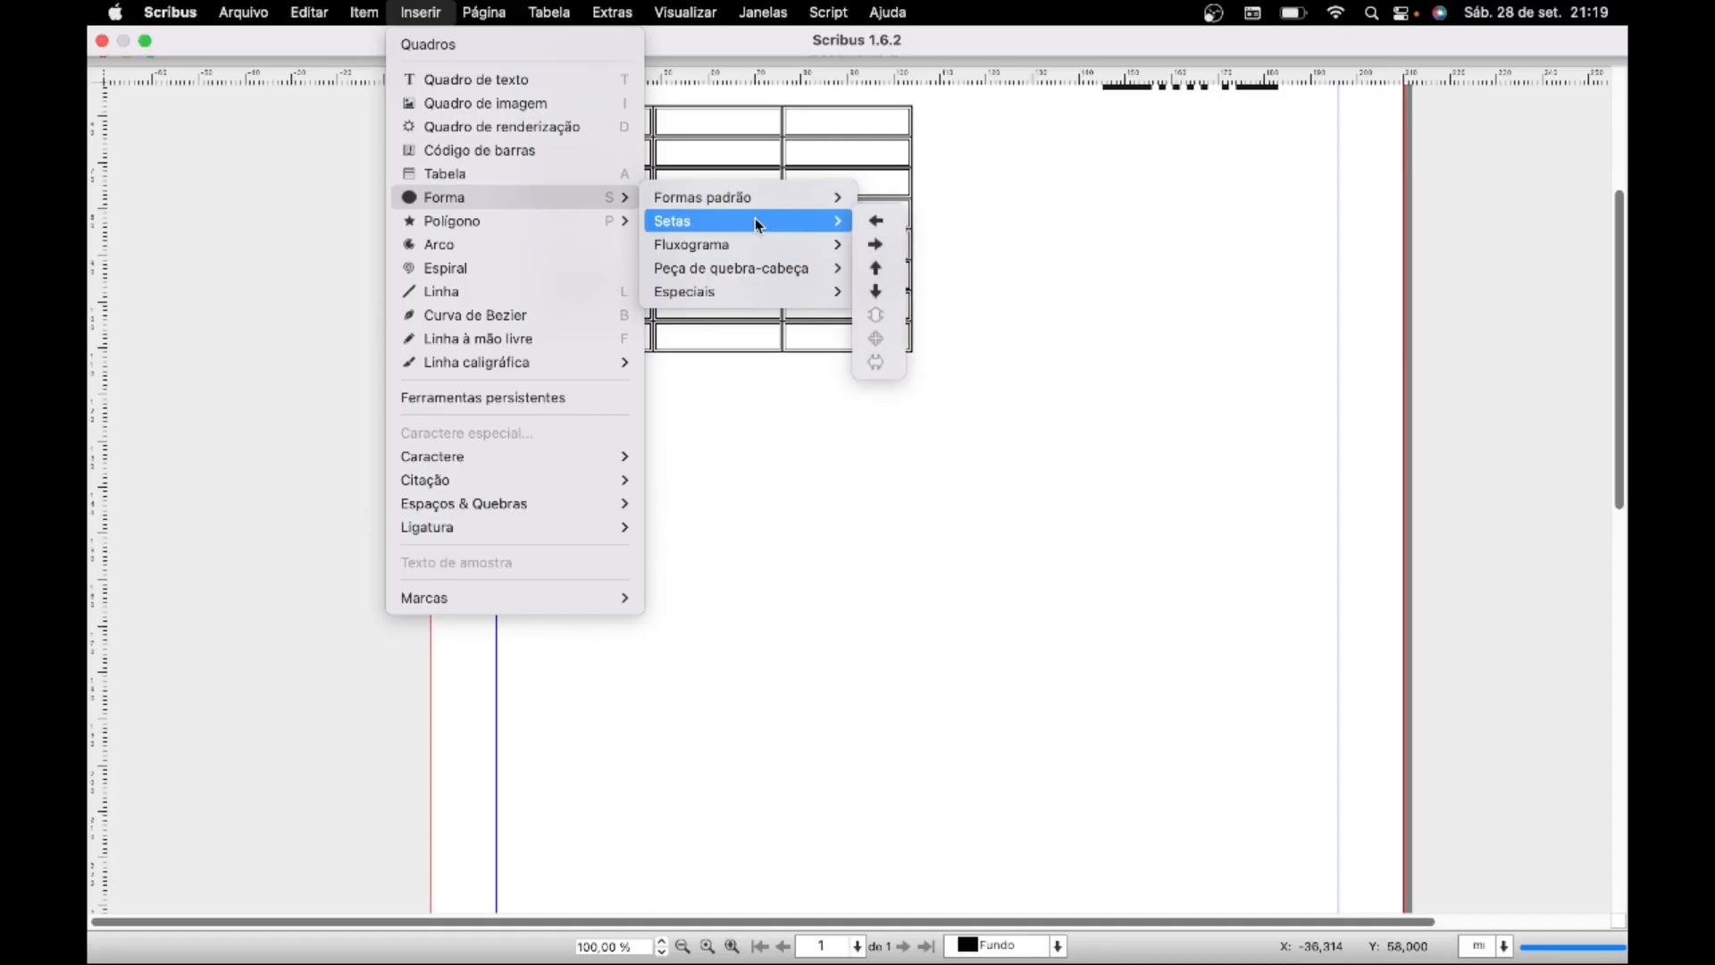
click(877, 246)
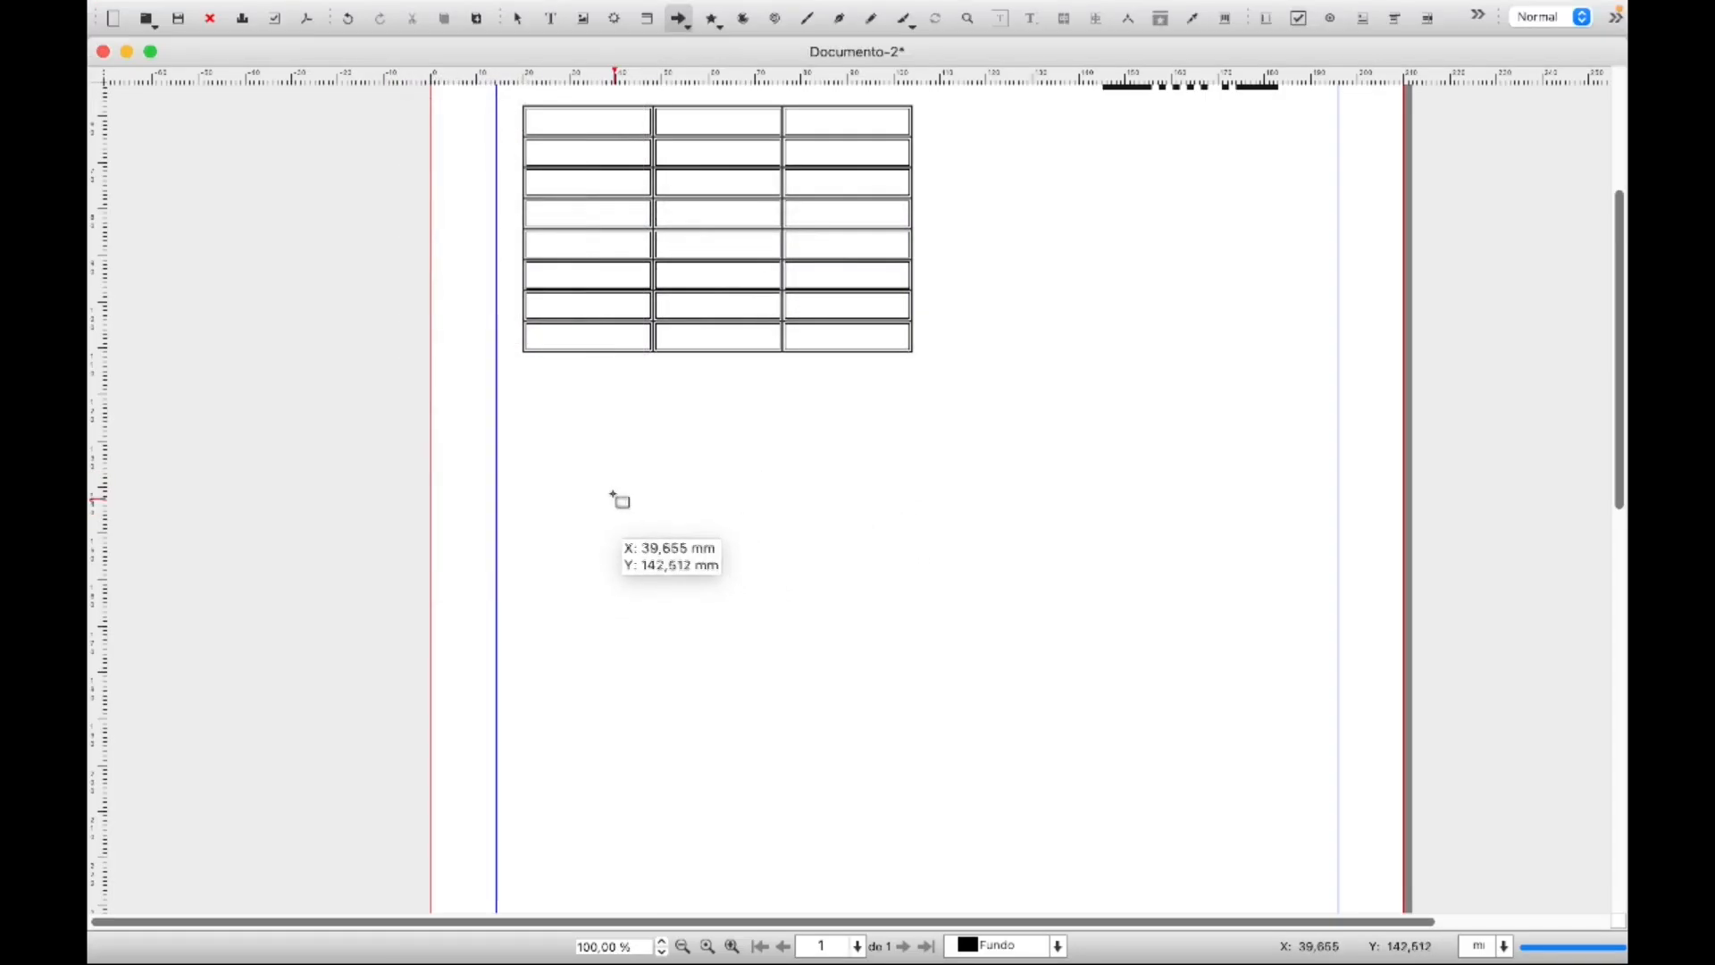
drag(608, 478, 1002, 650)
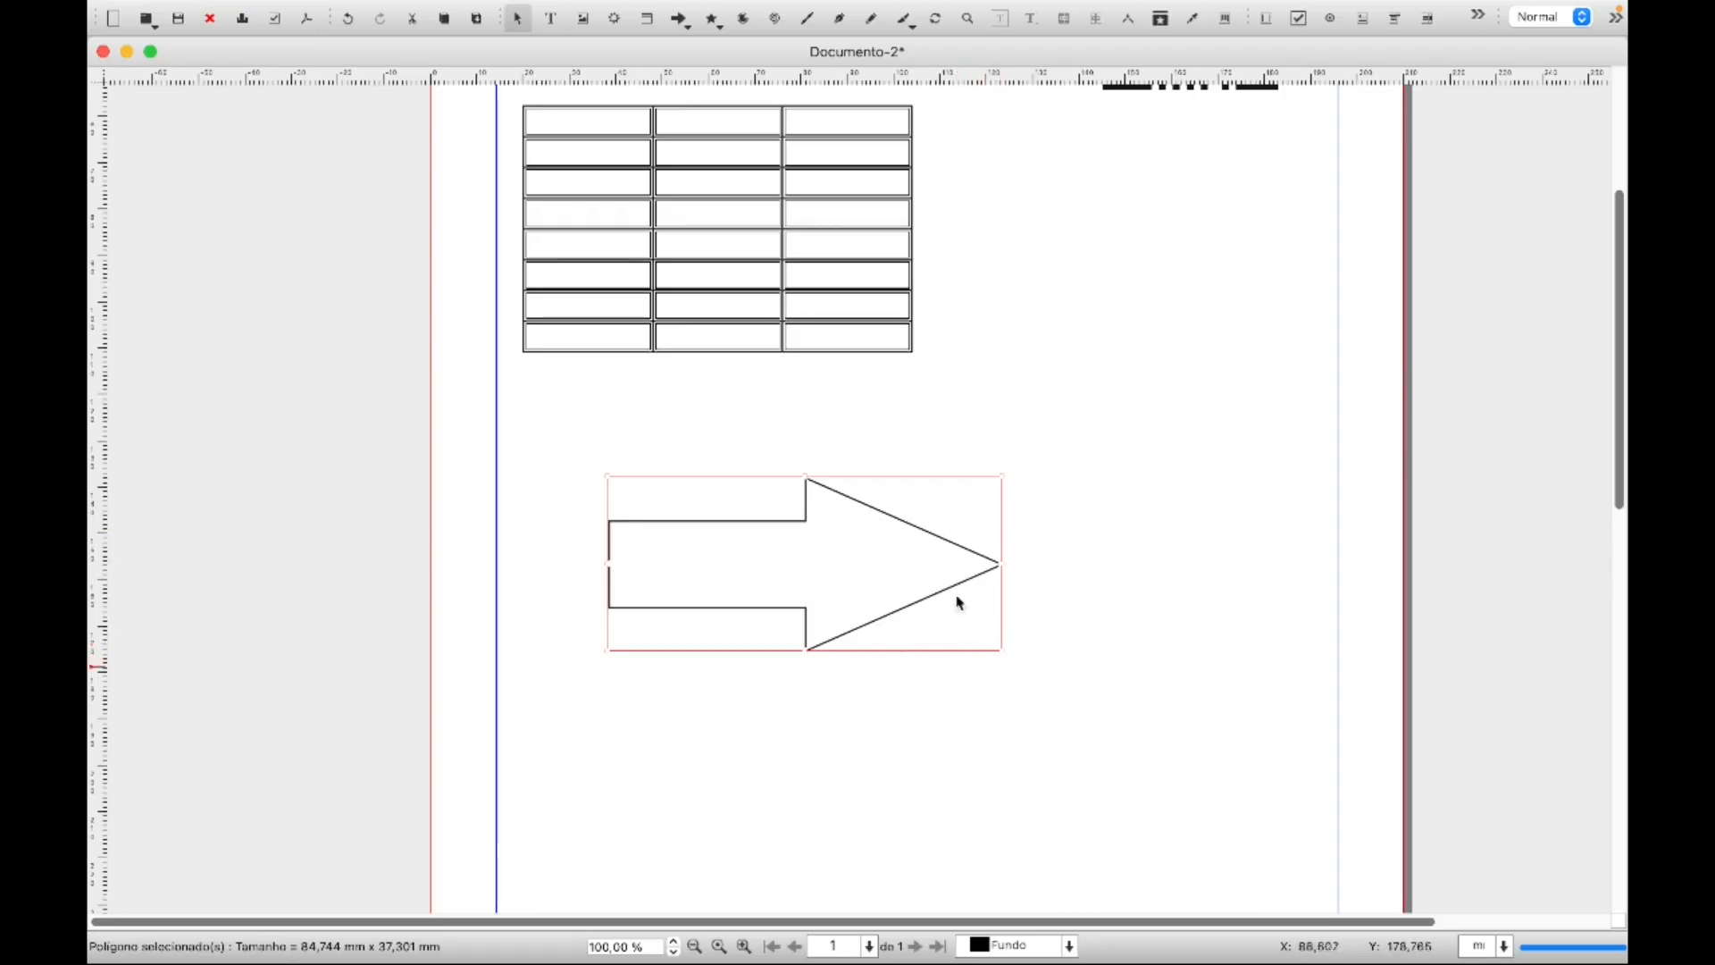
Open the arrow's object properties and move the properties window clear of the arrow
right_click(940, 510)
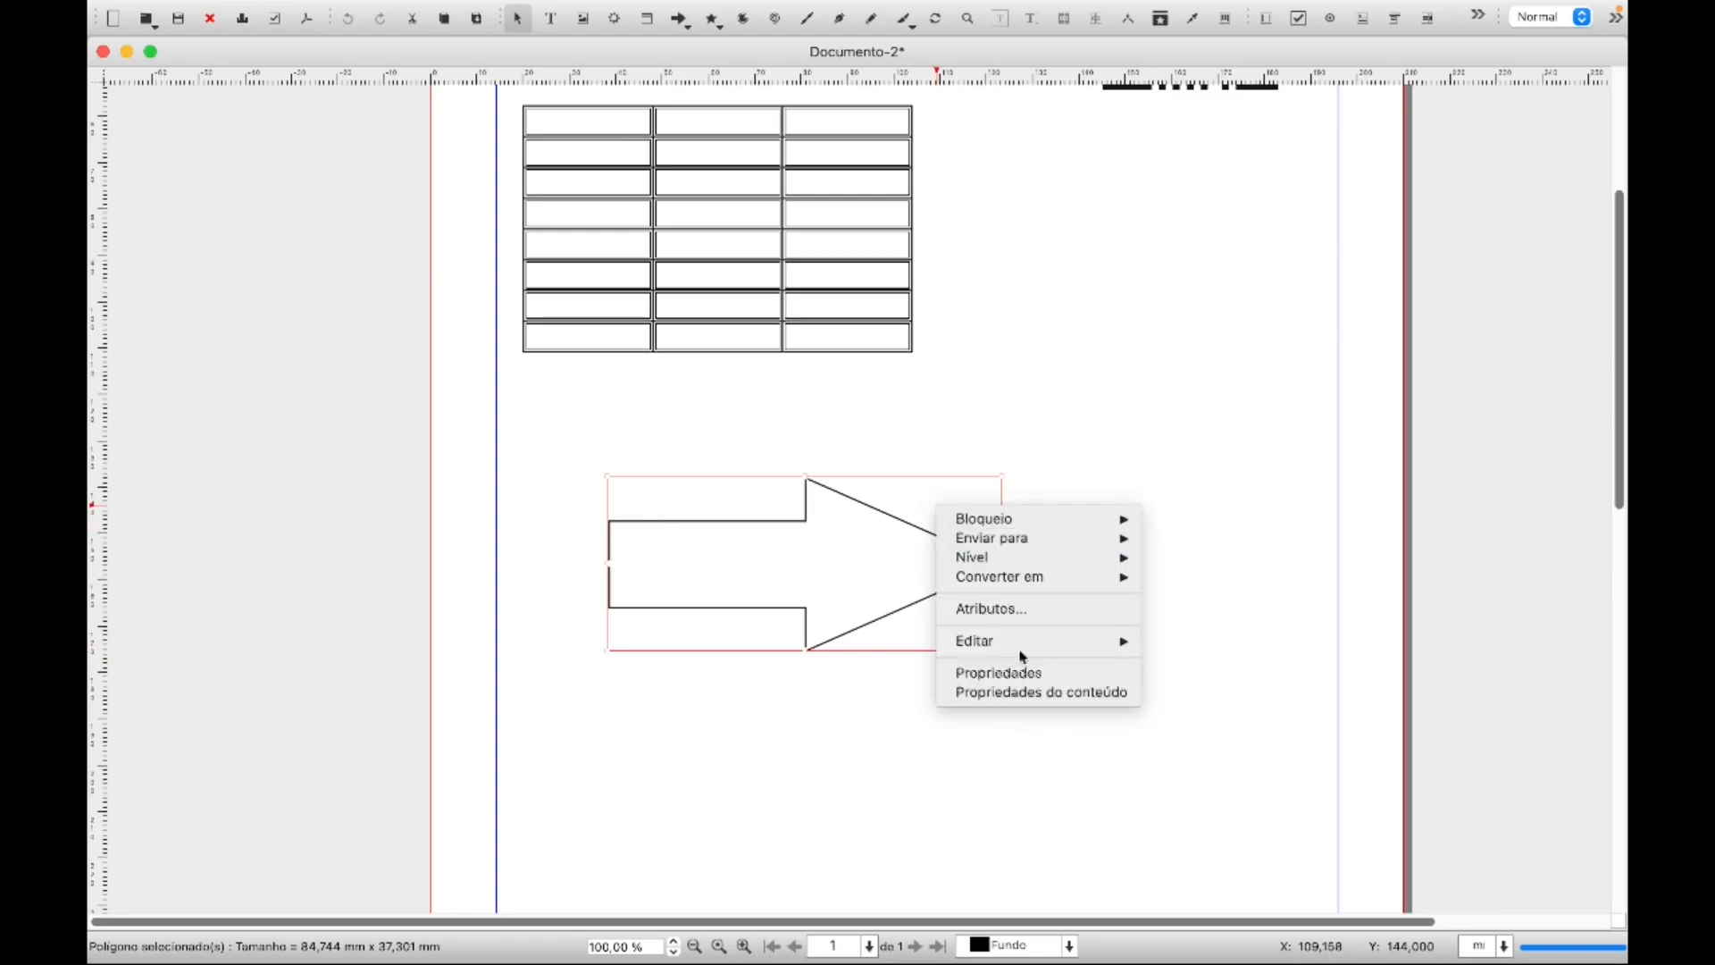
mouse_move(989, 528)
mouse_move(1114, 528)
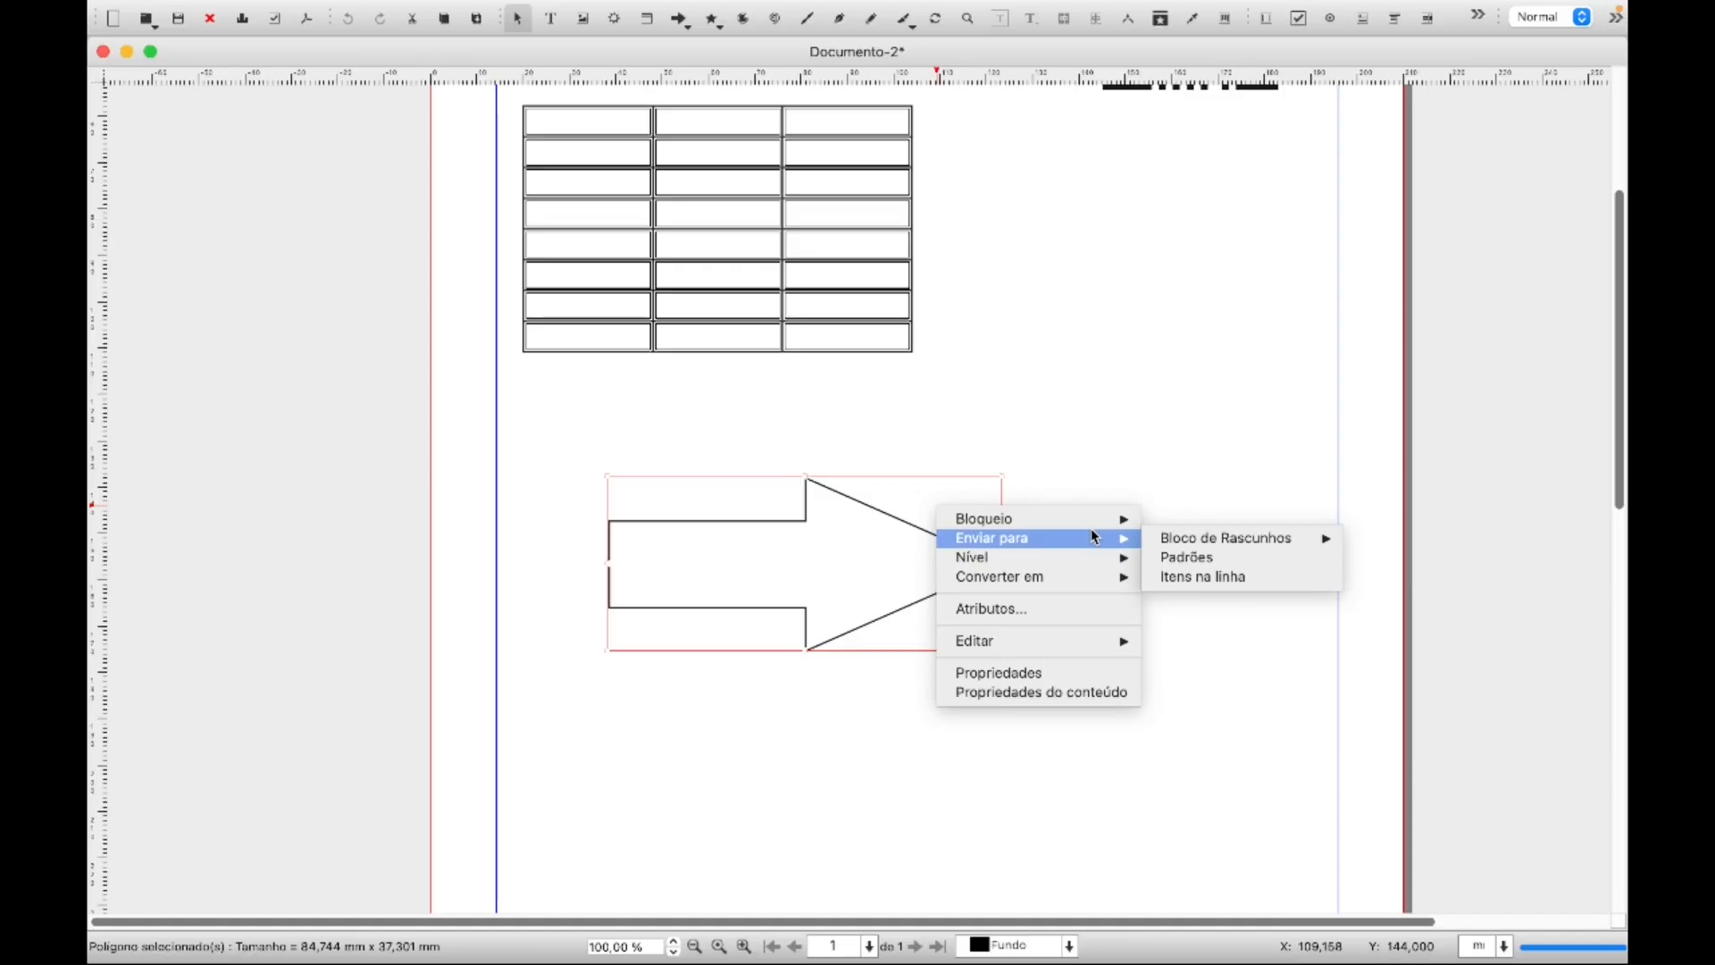
mouse_move(1169, 539)
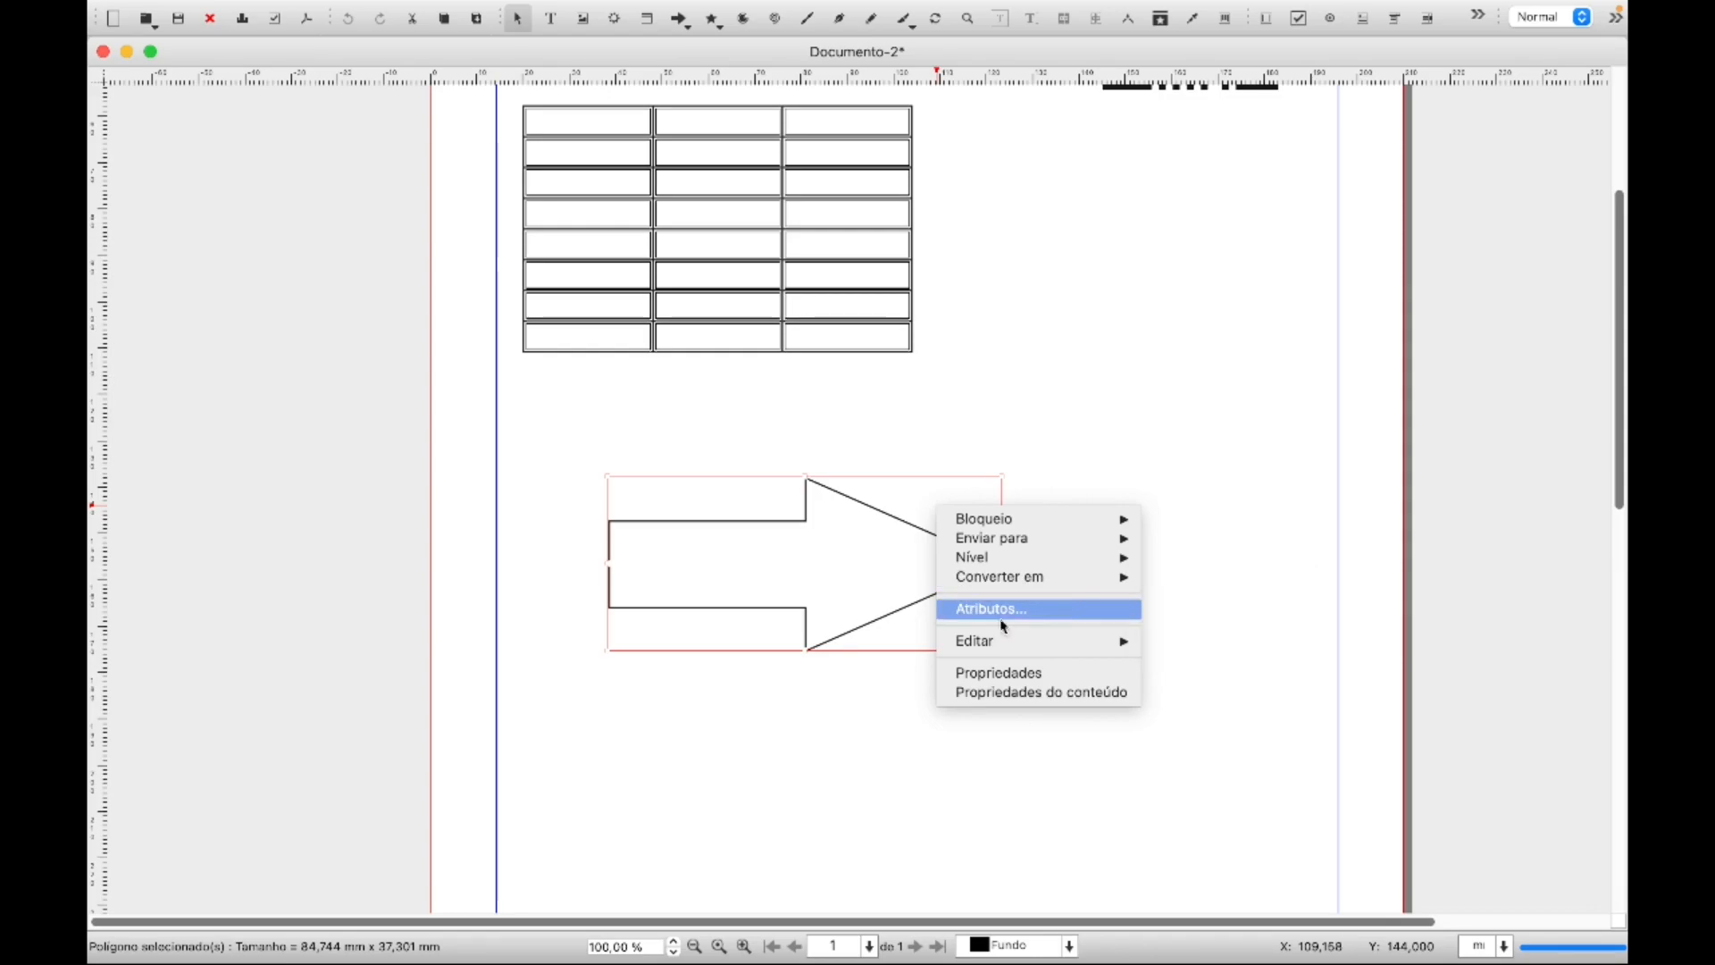
mouse_move(1037, 644)
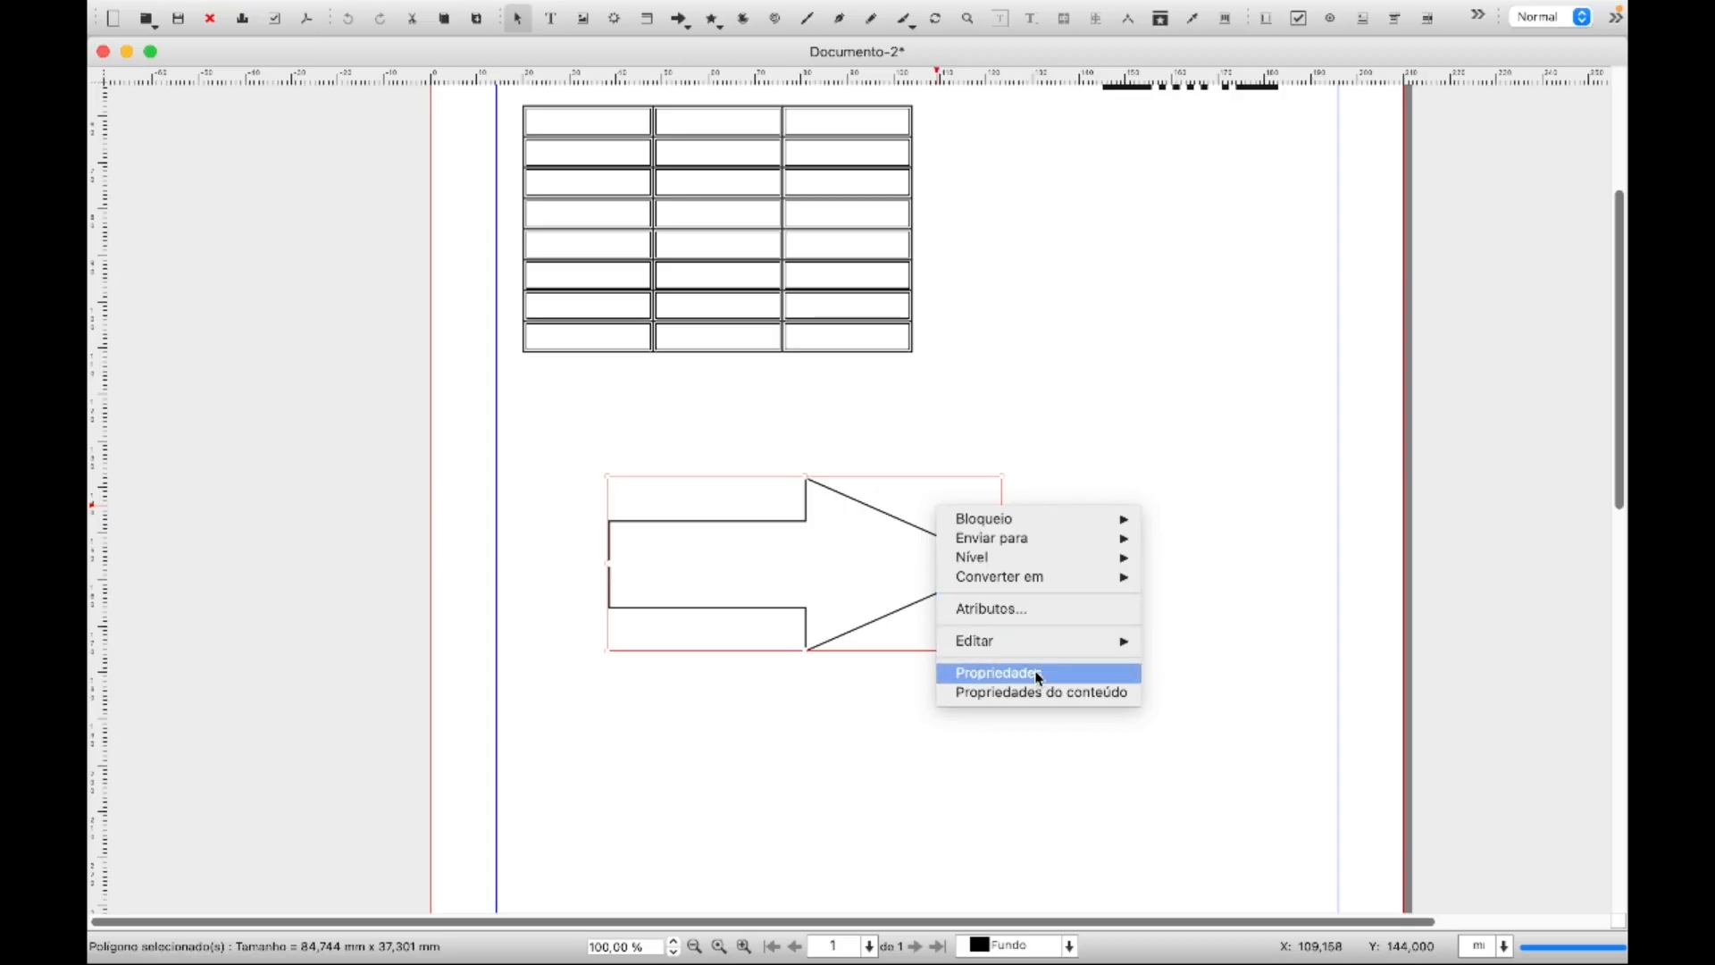
click(1039, 674)
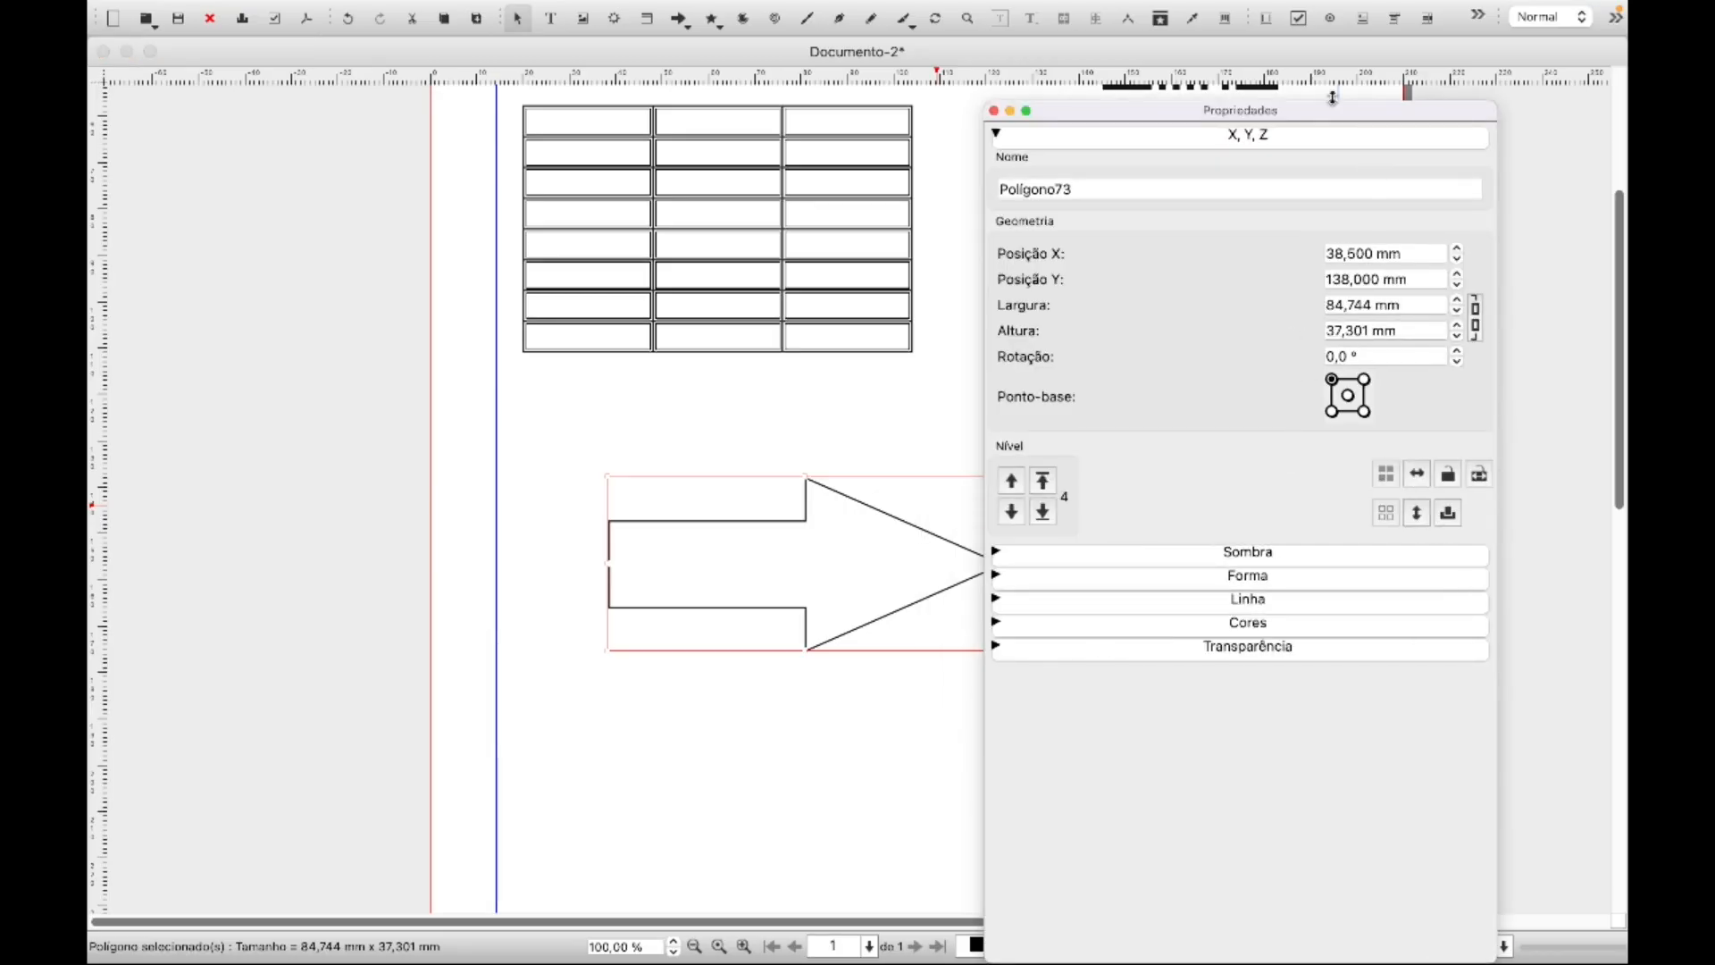
drag(1315, 120, 1384, 115)
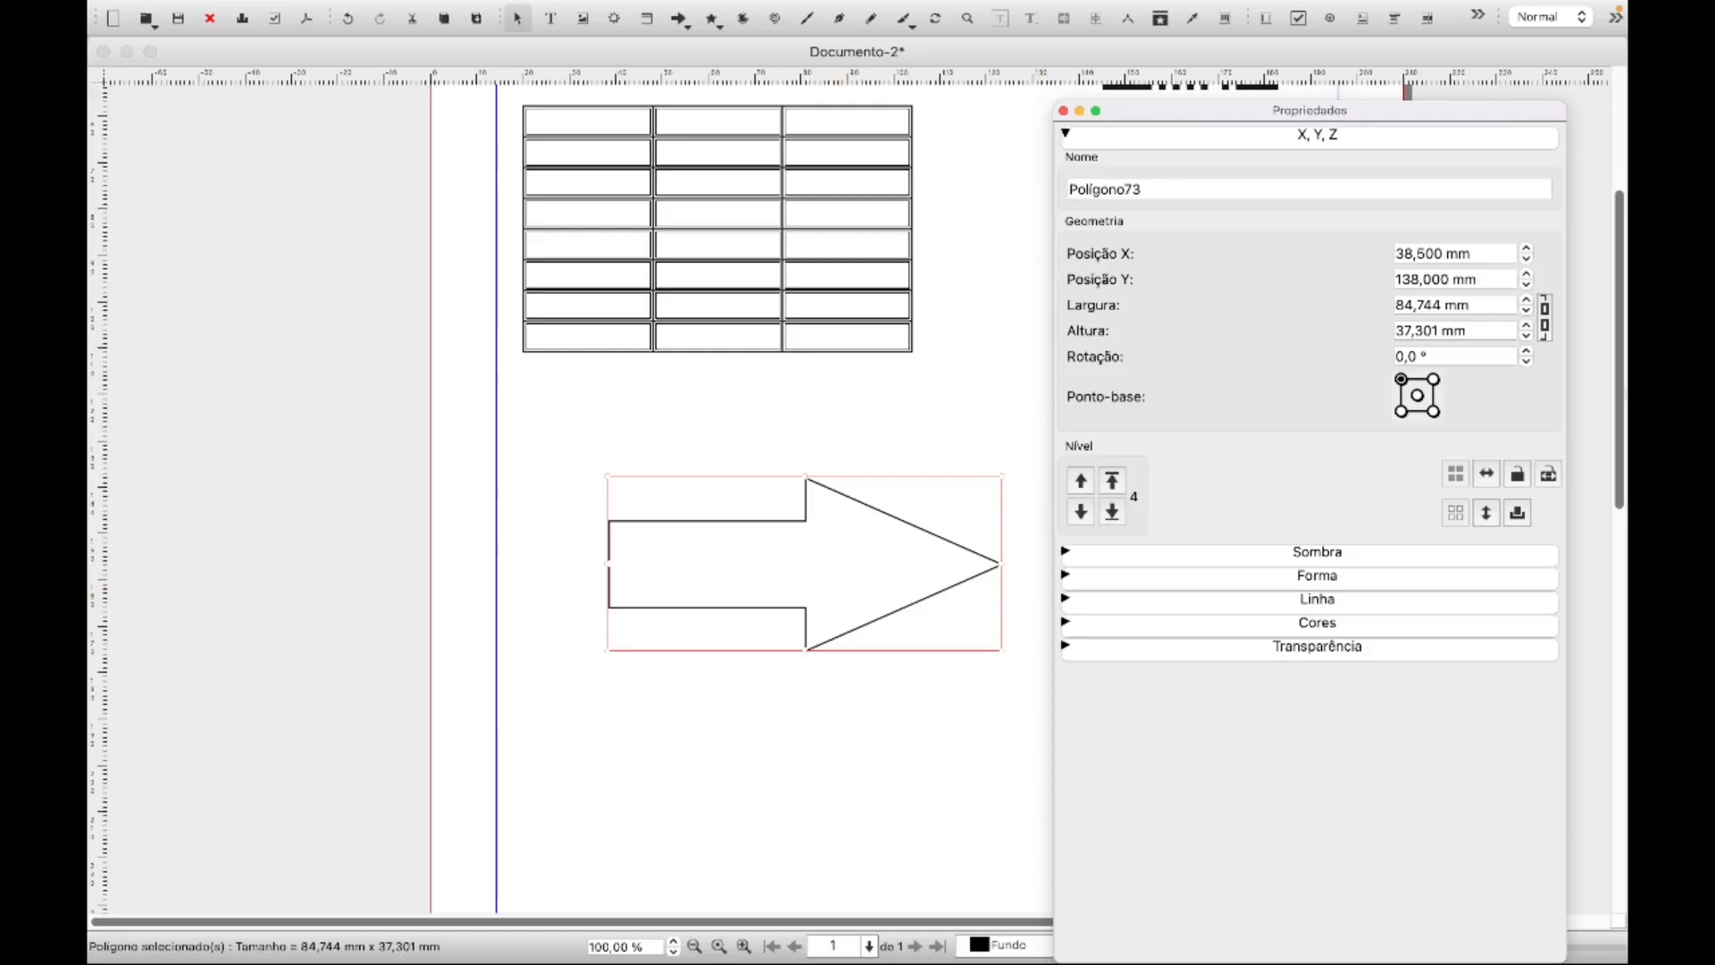
Try rotating the arrow in 1° increments past 5°, and bring its rotation back to 0°
click(1527, 352)
click(1527, 352)
click(1527, 352)
click(1526, 352)
click(1527, 352)
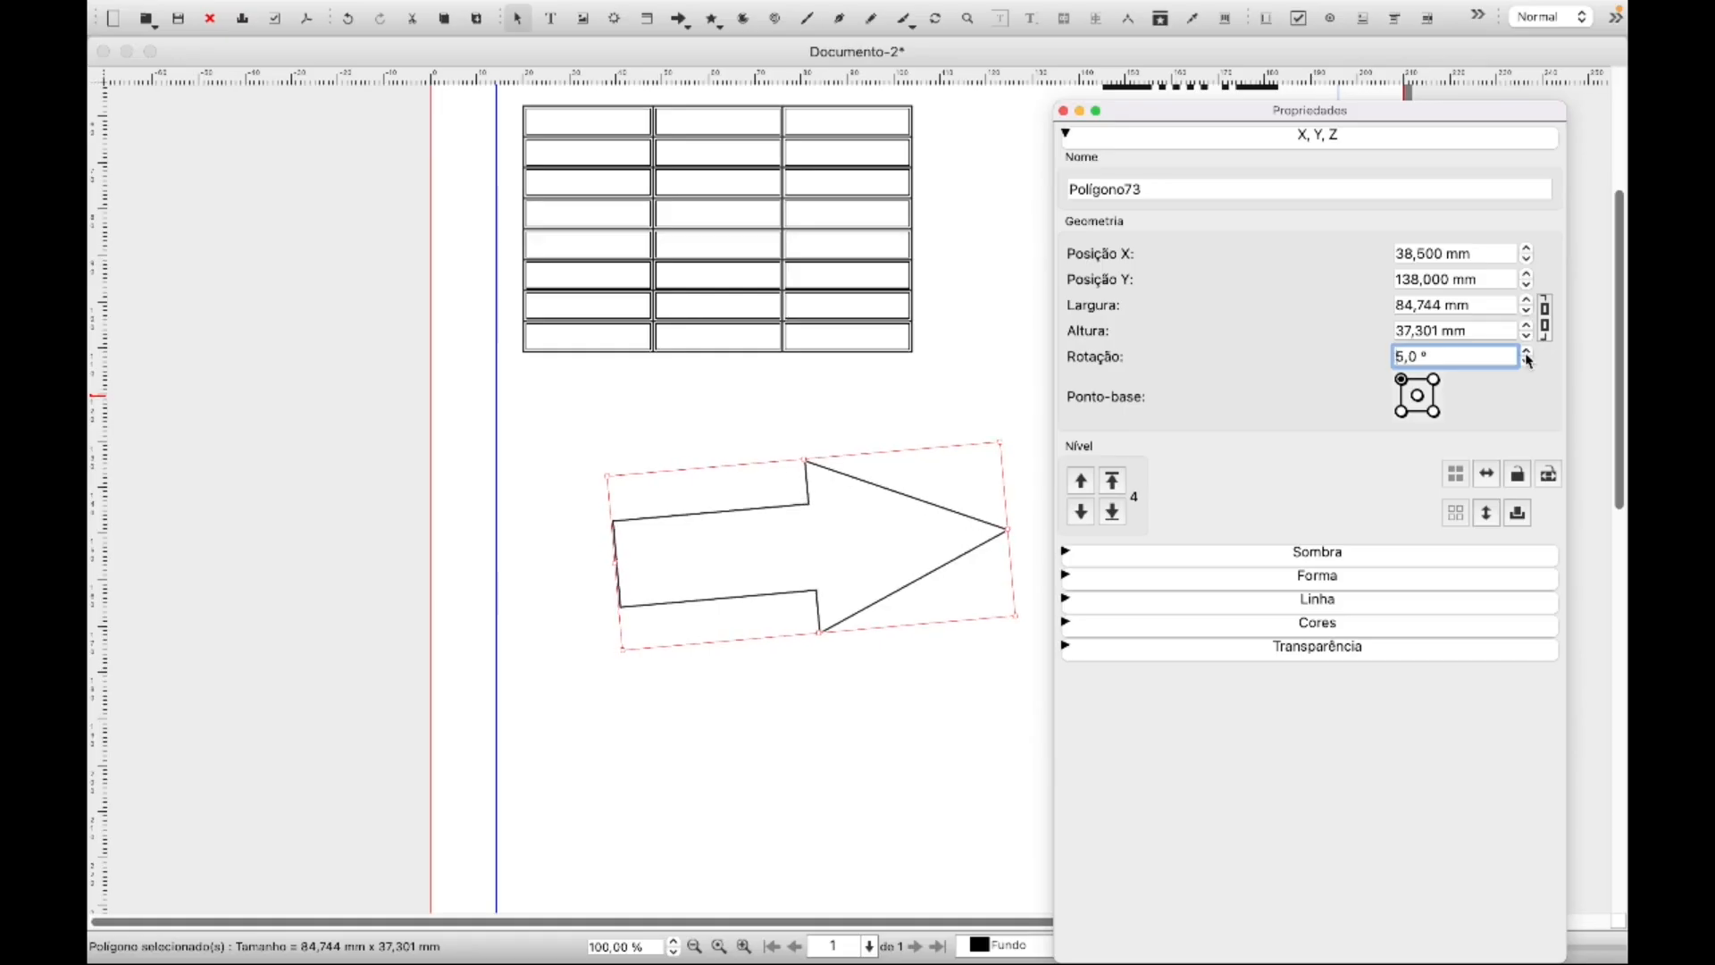
click(1527, 352)
click(1527, 361)
click(1527, 361)
click(1527, 361)
click(1527, 361)
click(1527, 361)
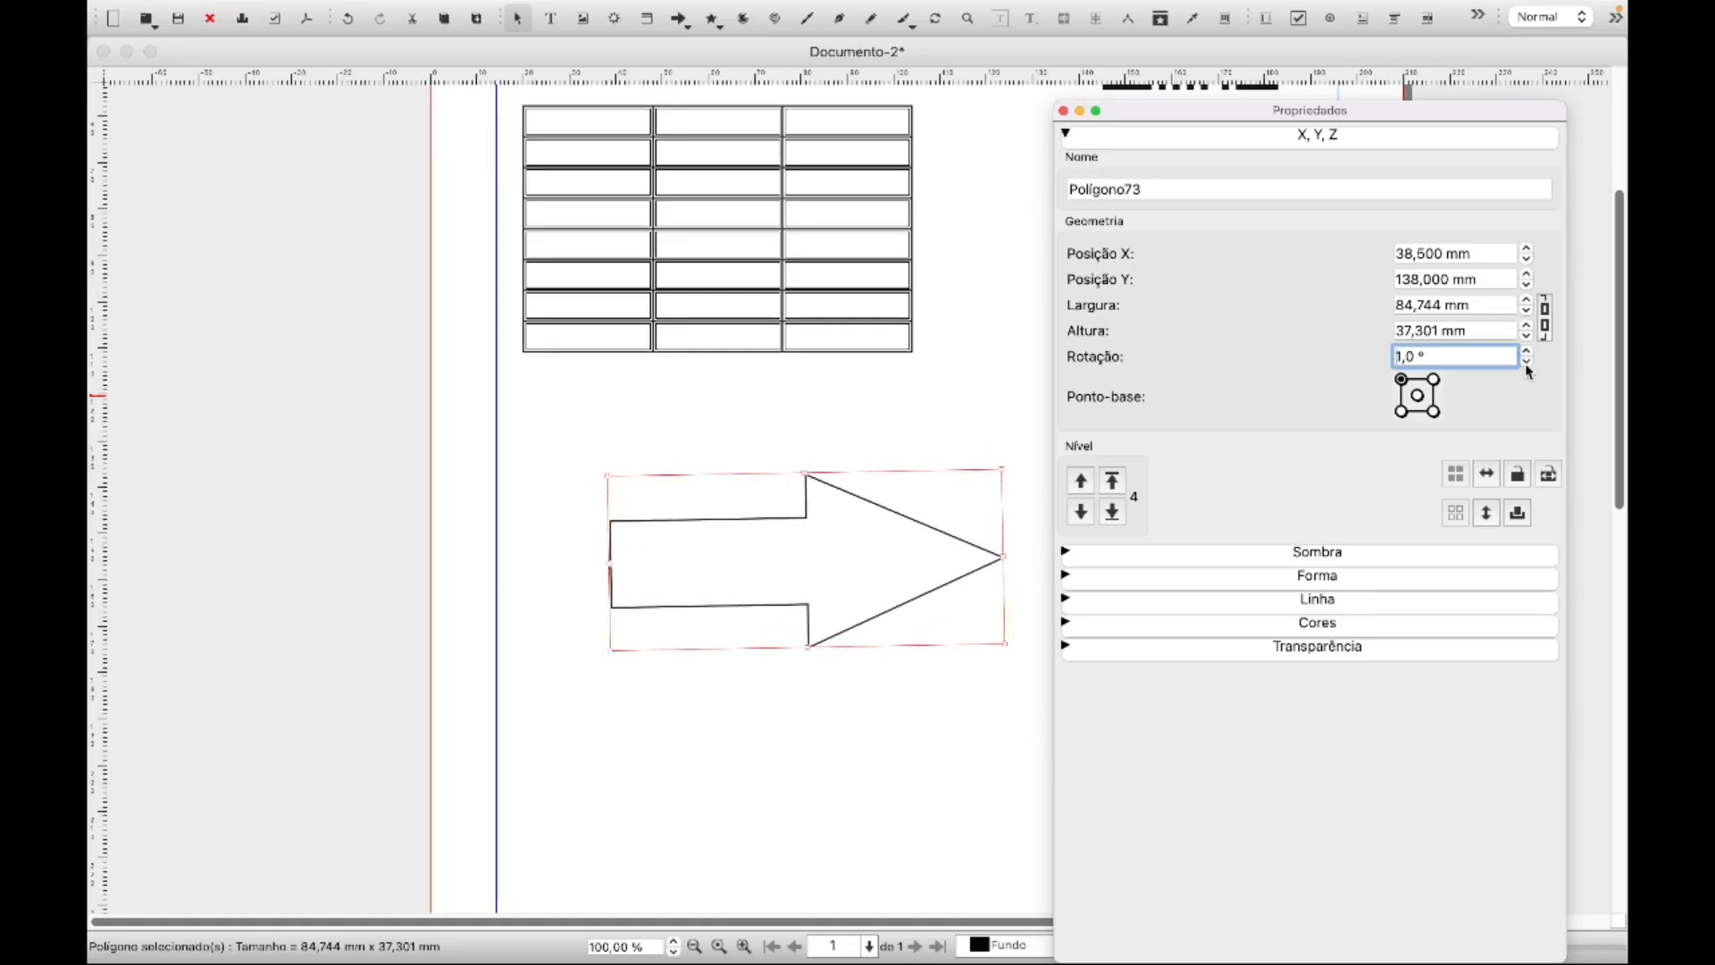
click(1527, 361)
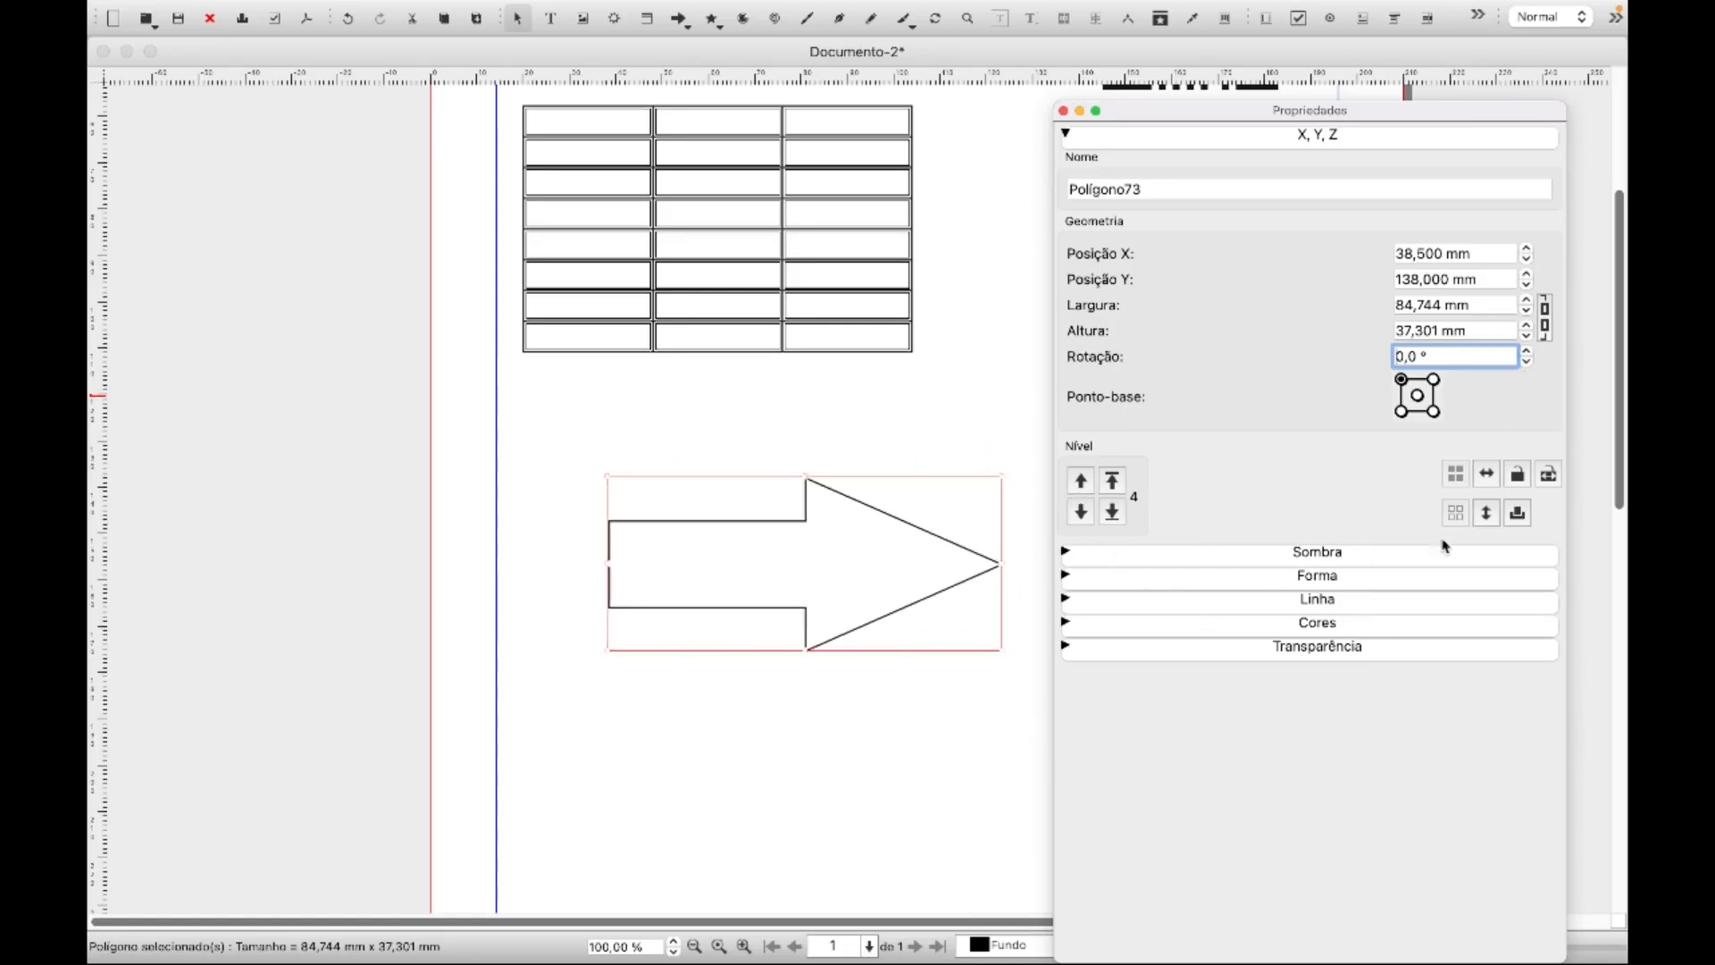
Collapse the arrow's geometry settings and enable its drop shadow
click(1065, 132)
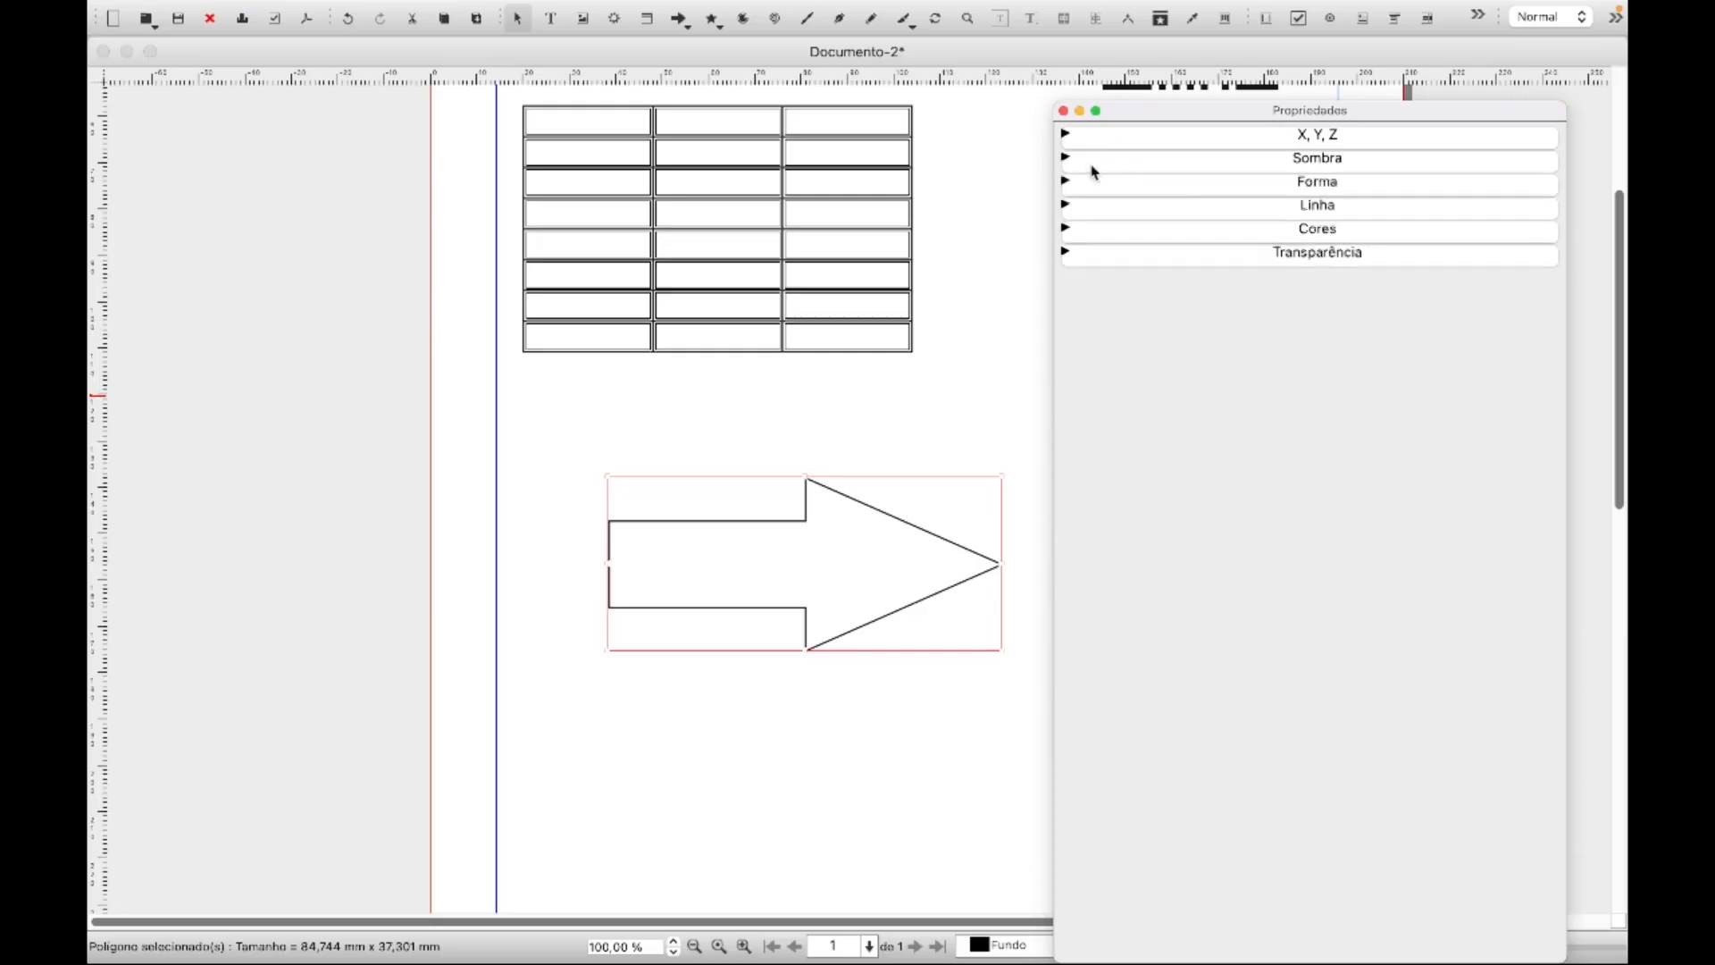
click(1093, 161)
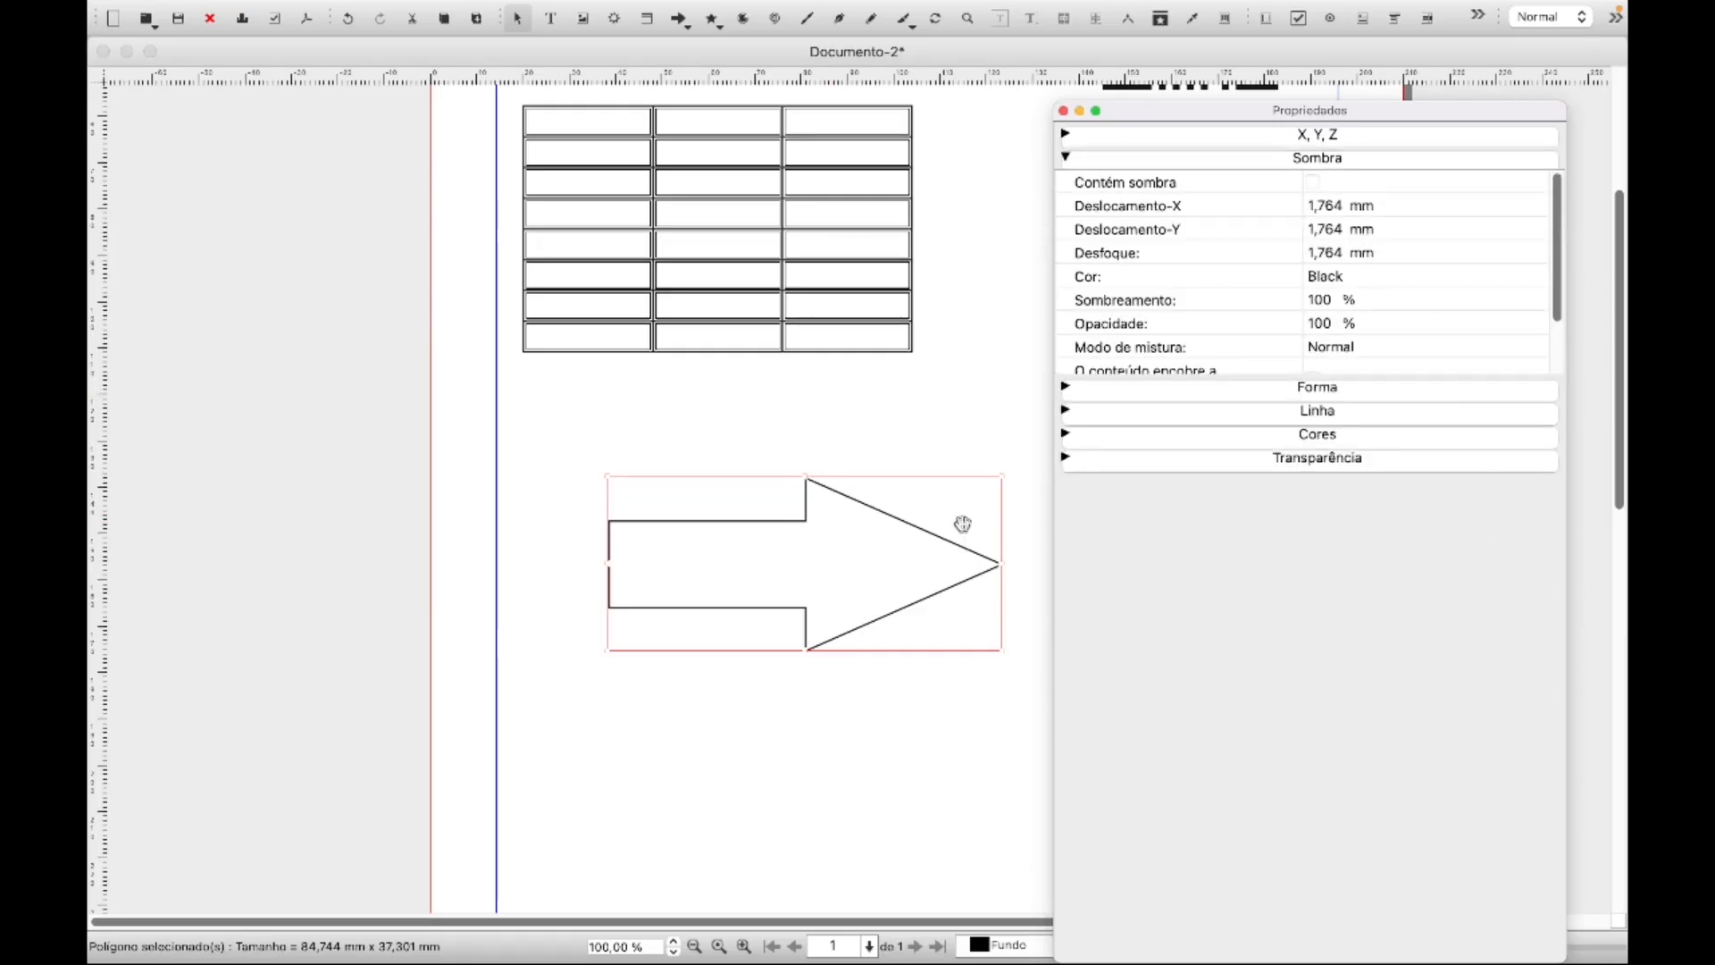
click(1312, 183)
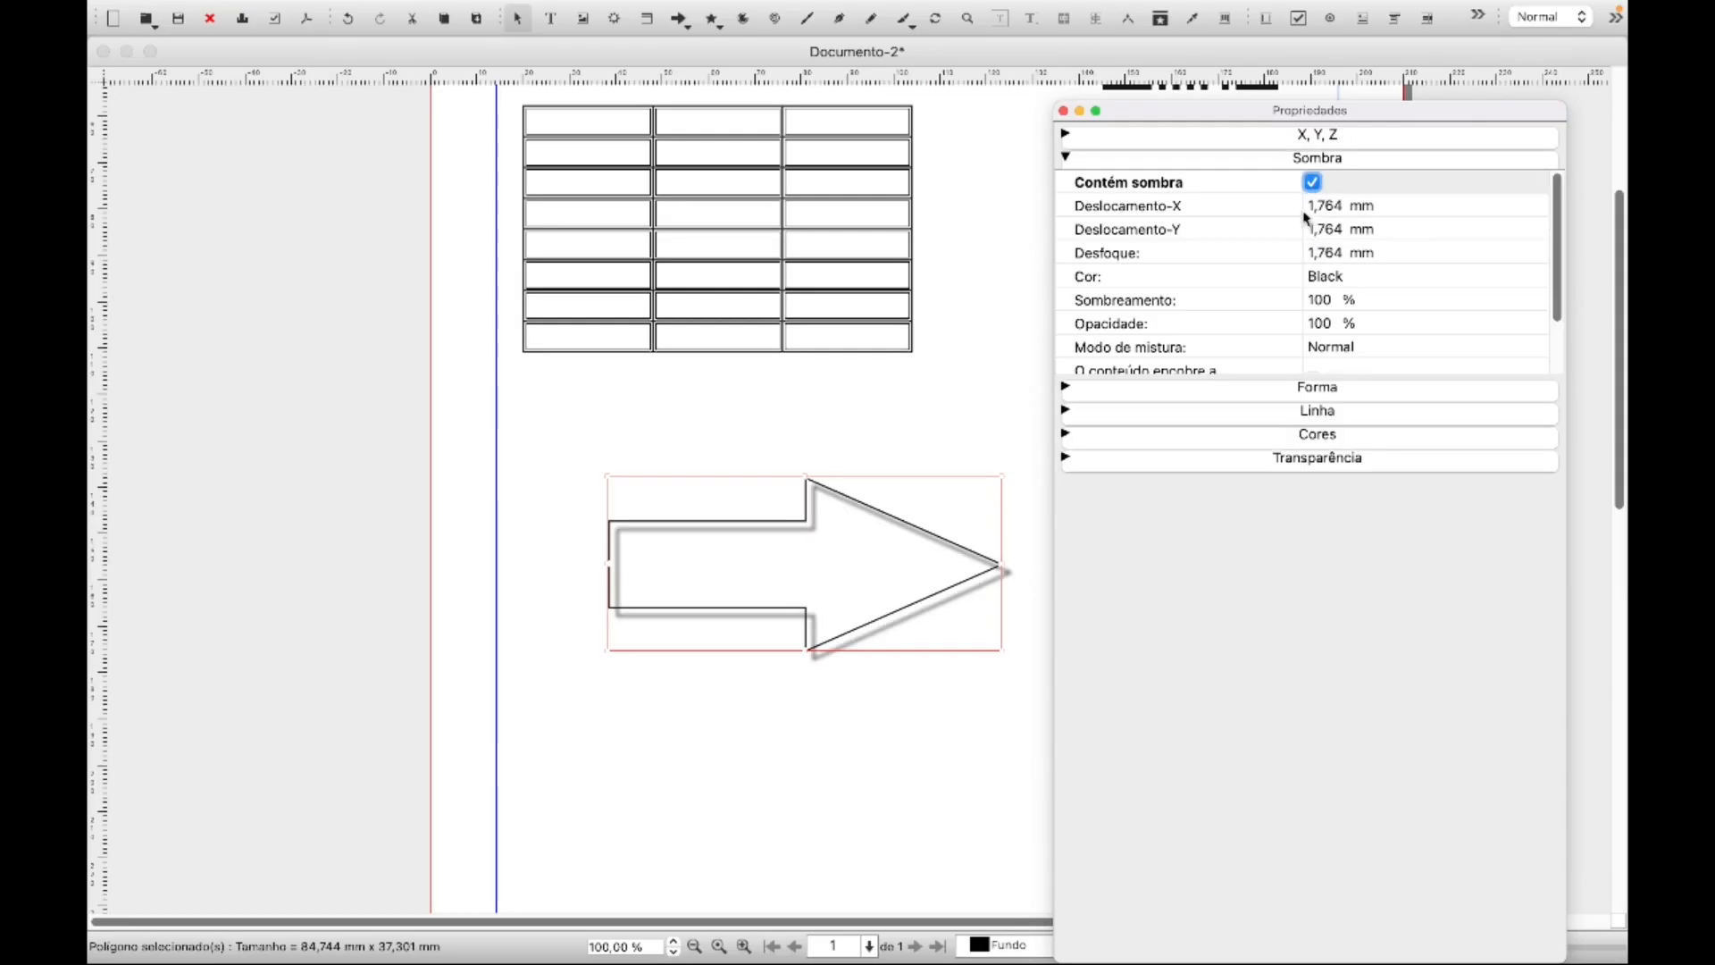
Set the arrow shadow's X offset to 3 mm and its Y offset to 2 mm
click(1309, 206)
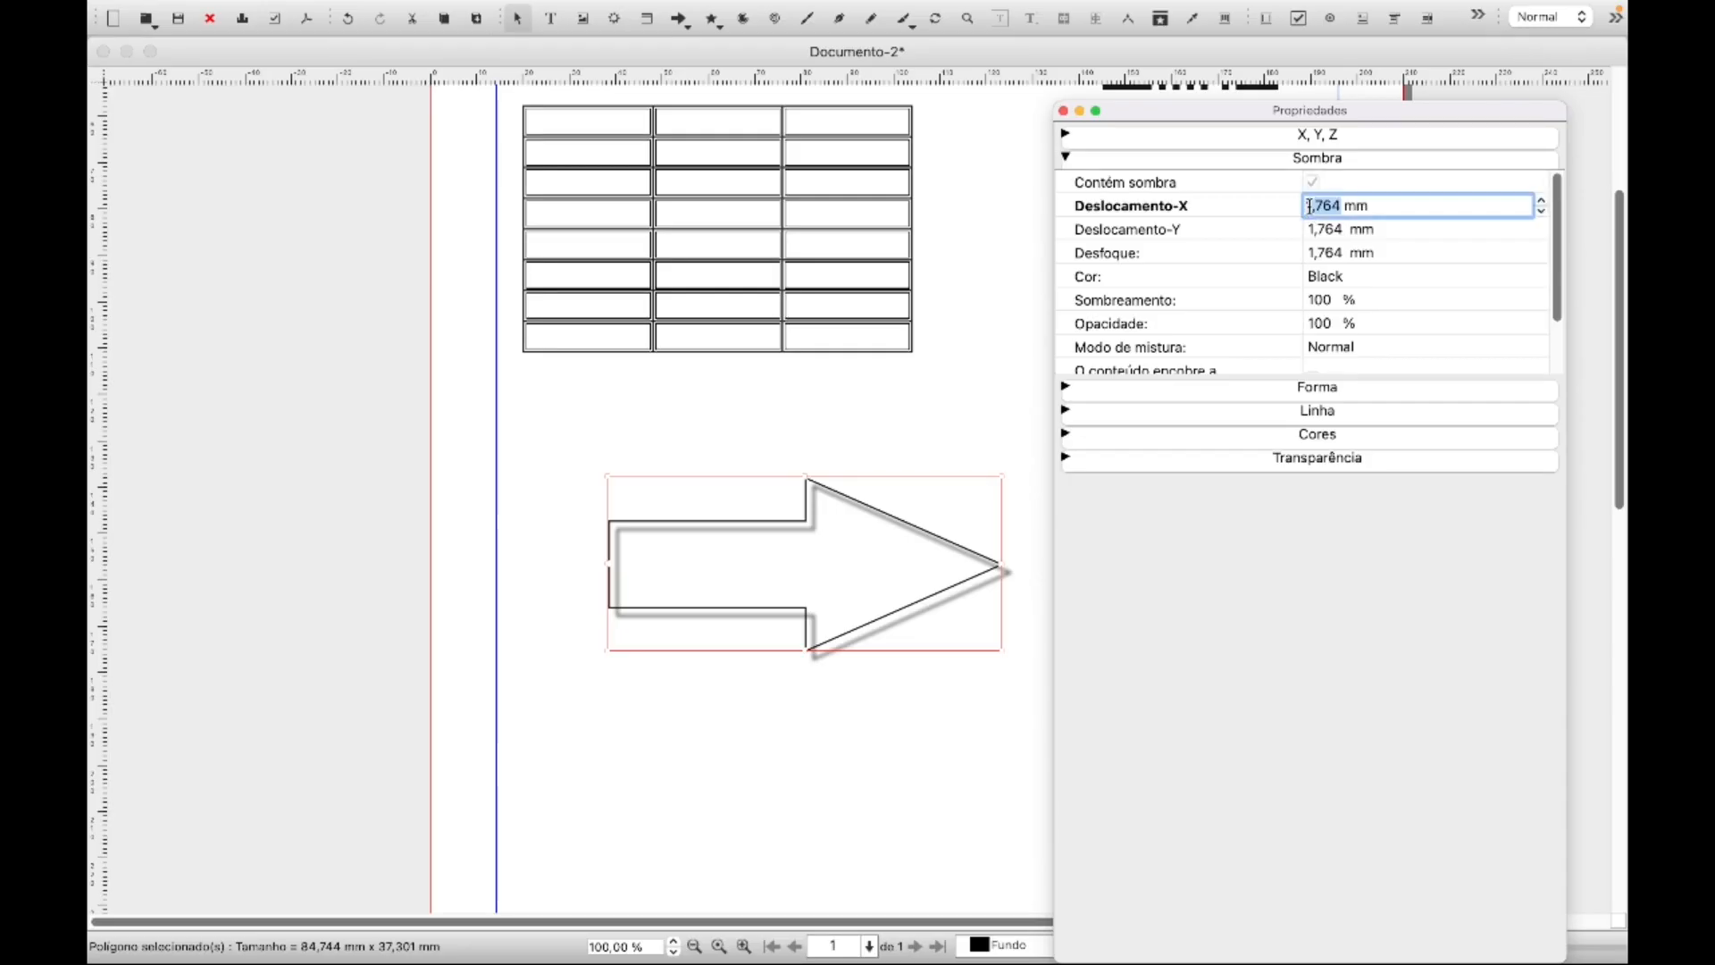
key(BackSpace)
text(3)
key(Return)
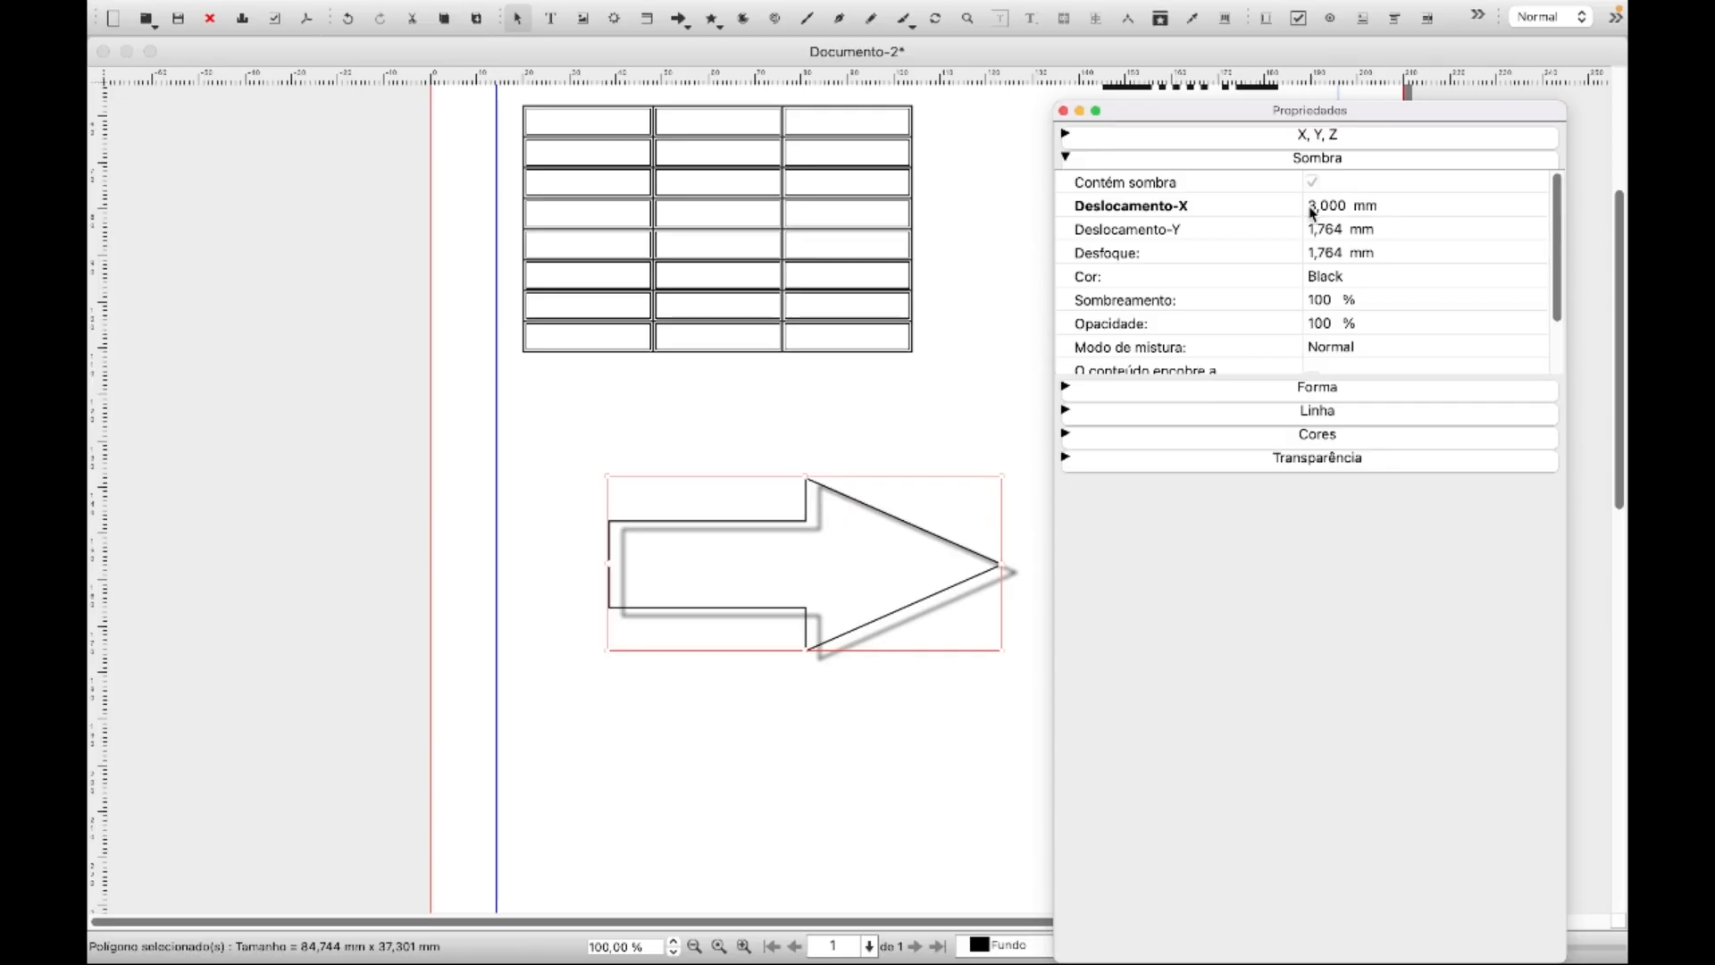
click(1313, 232)
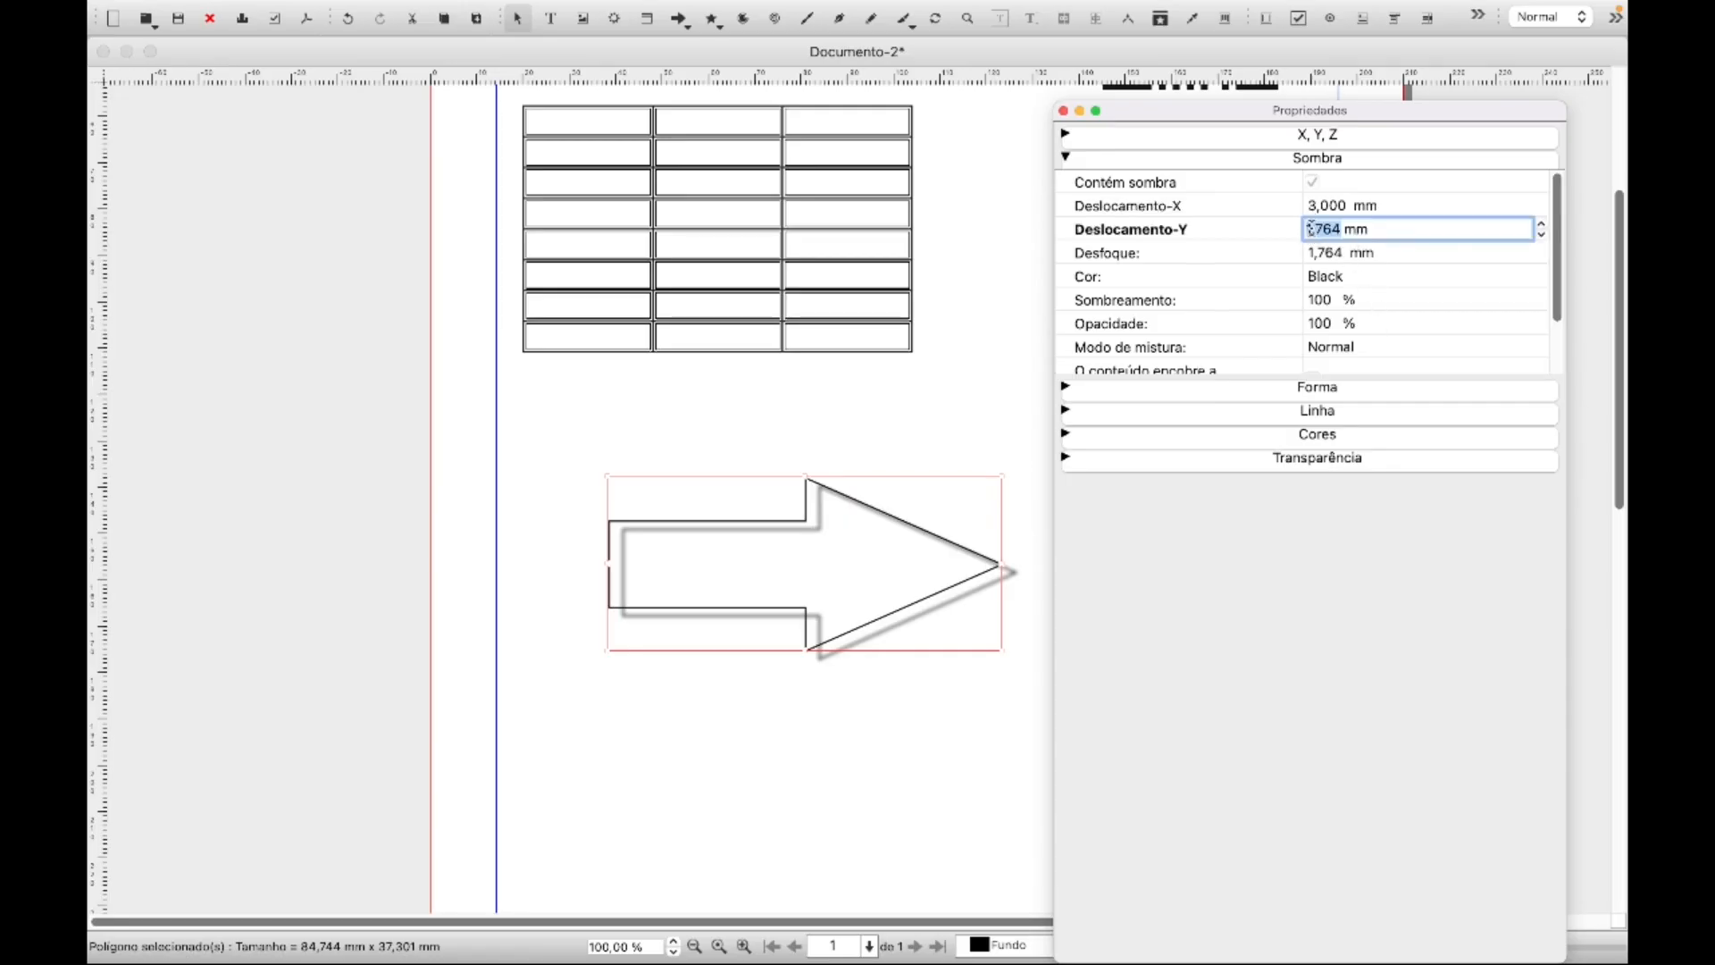
click(1312, 230)
mouse_move(1311, 228)
mouse_down()
mouse_move(1339, 229)
mouse_move(1302, 226)
mouse_up()
text(2)
key(Return)
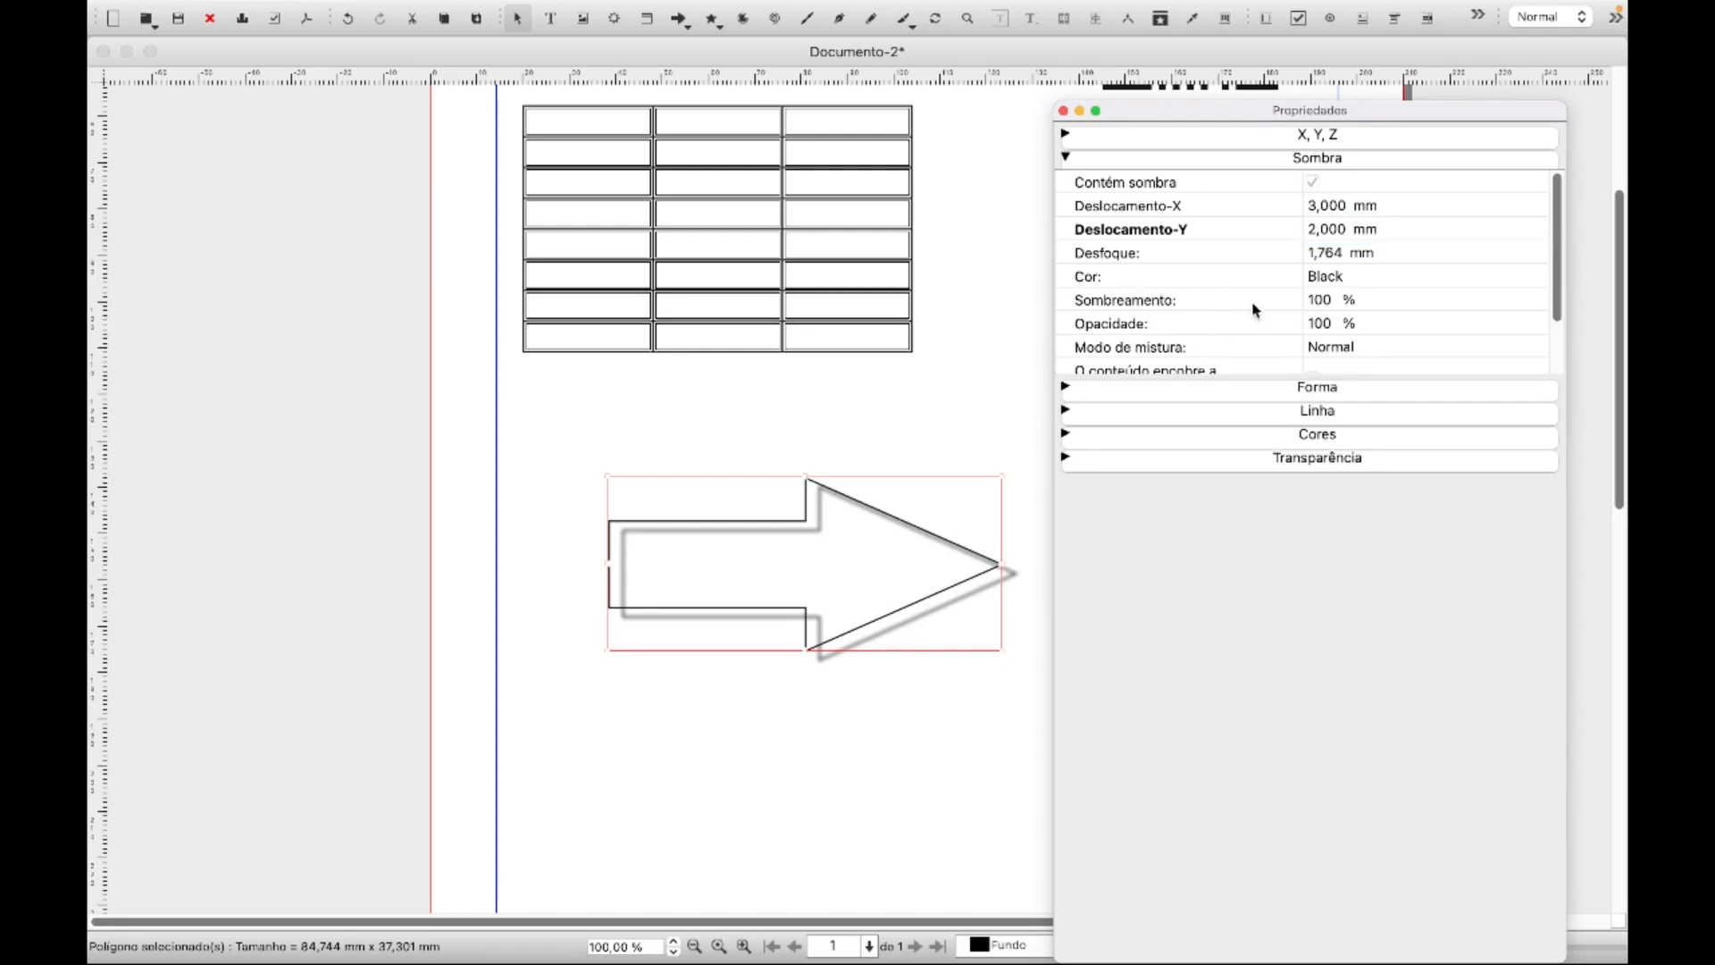
Increase the arrow shadow's blur to 5.764 mm
click(1323, 258)
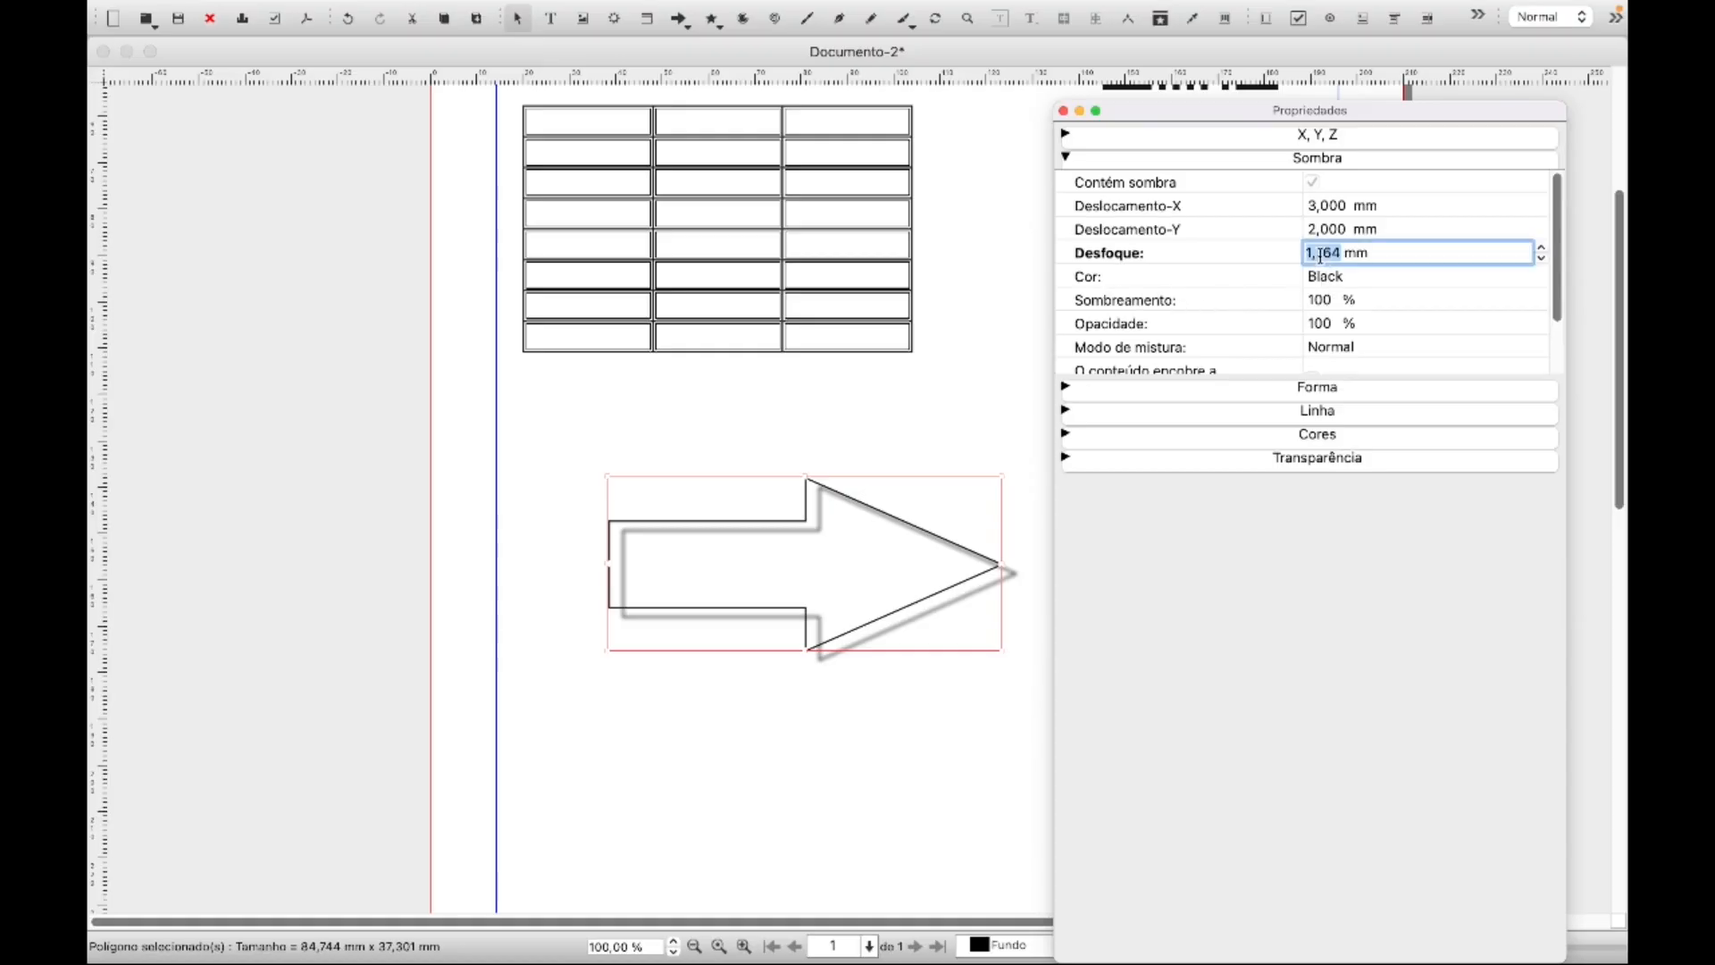
click(1542, 251)
click(1542, 251)
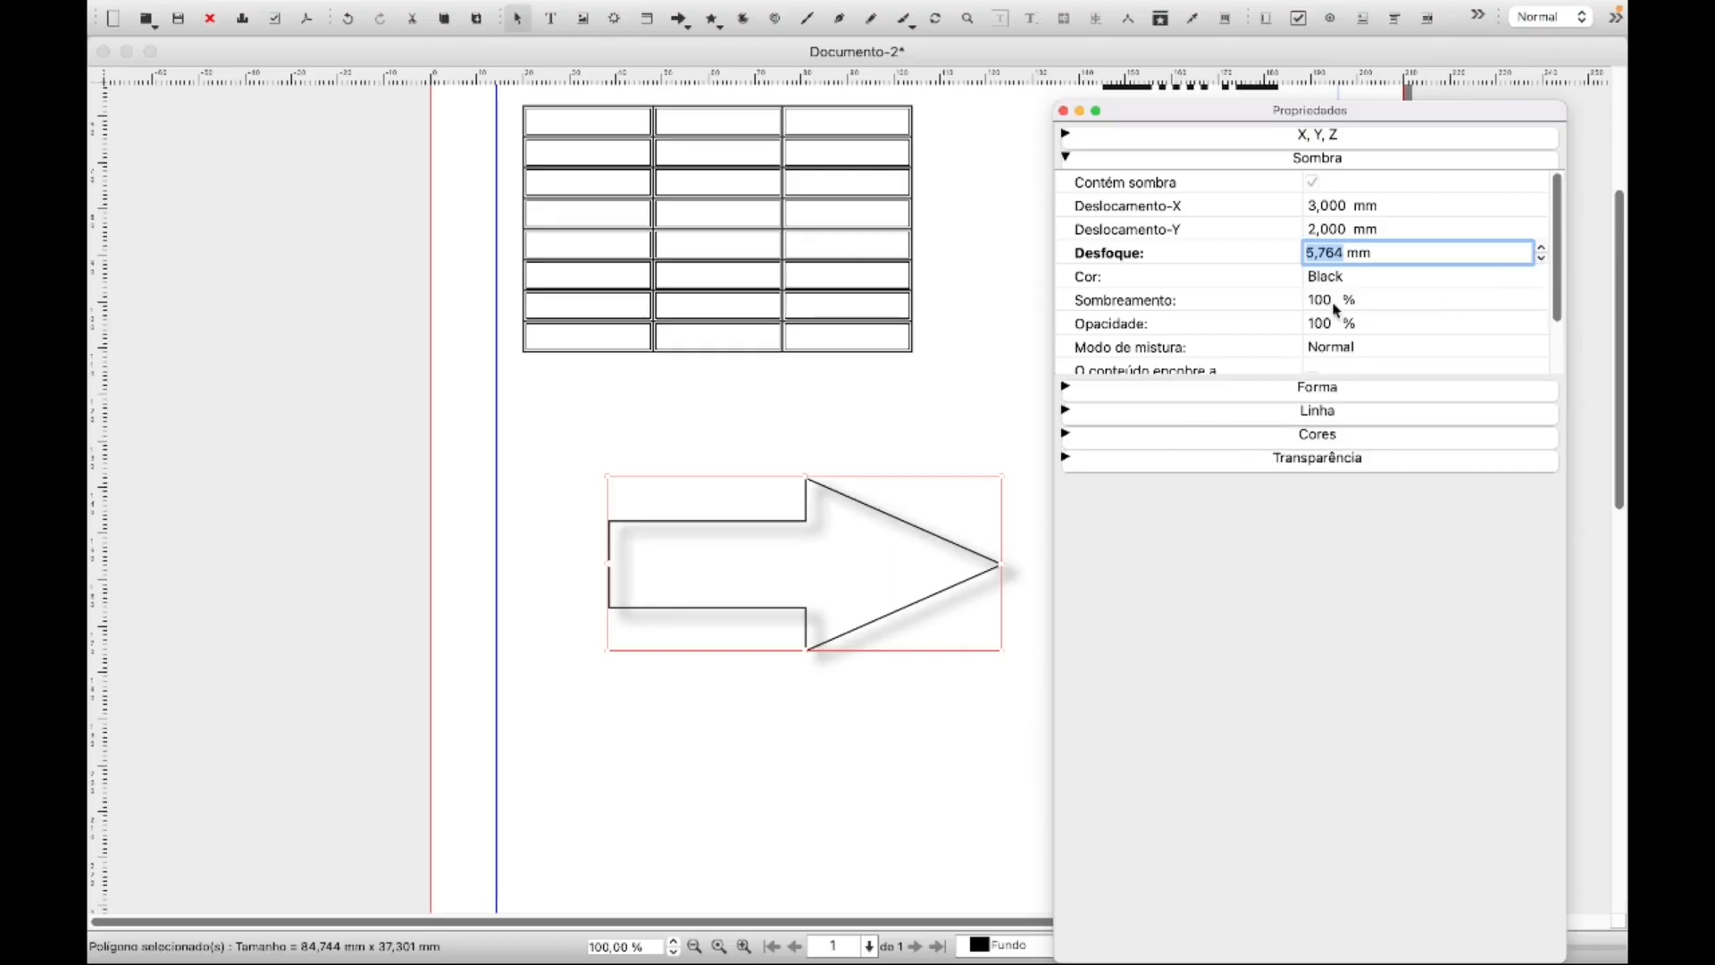
Try Blue, Red and Yellow as the arrow's shadow colour, and set it back to Black
click(1336, 278)
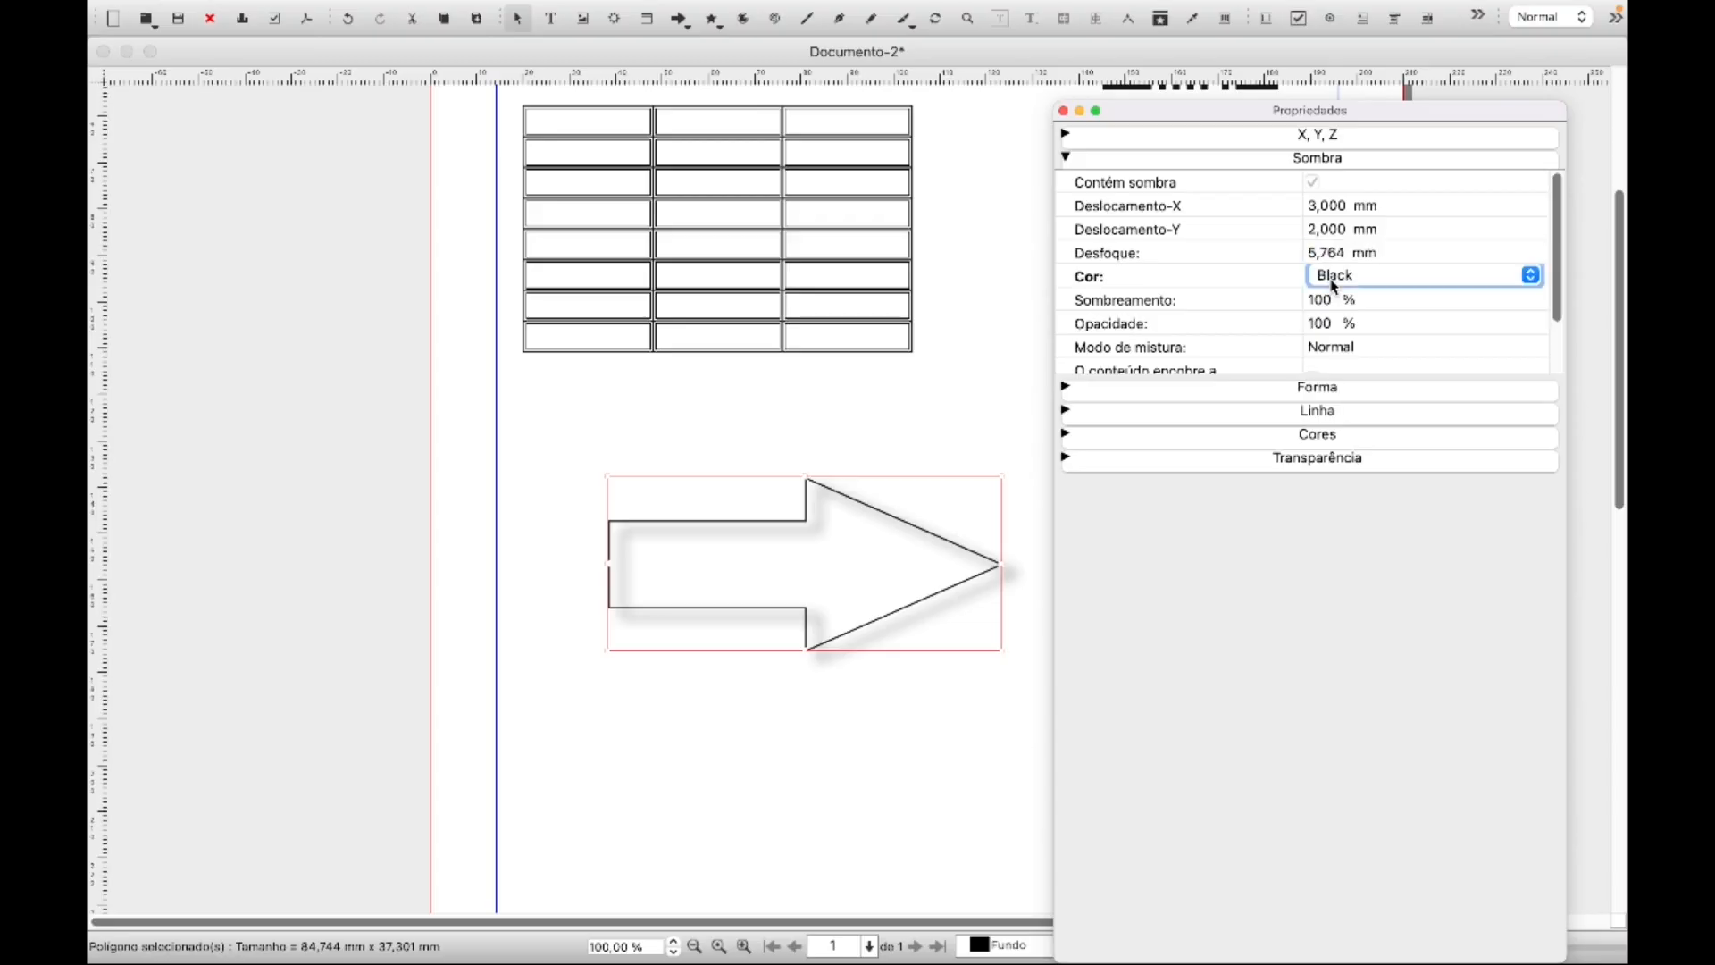
click(1533, 284)
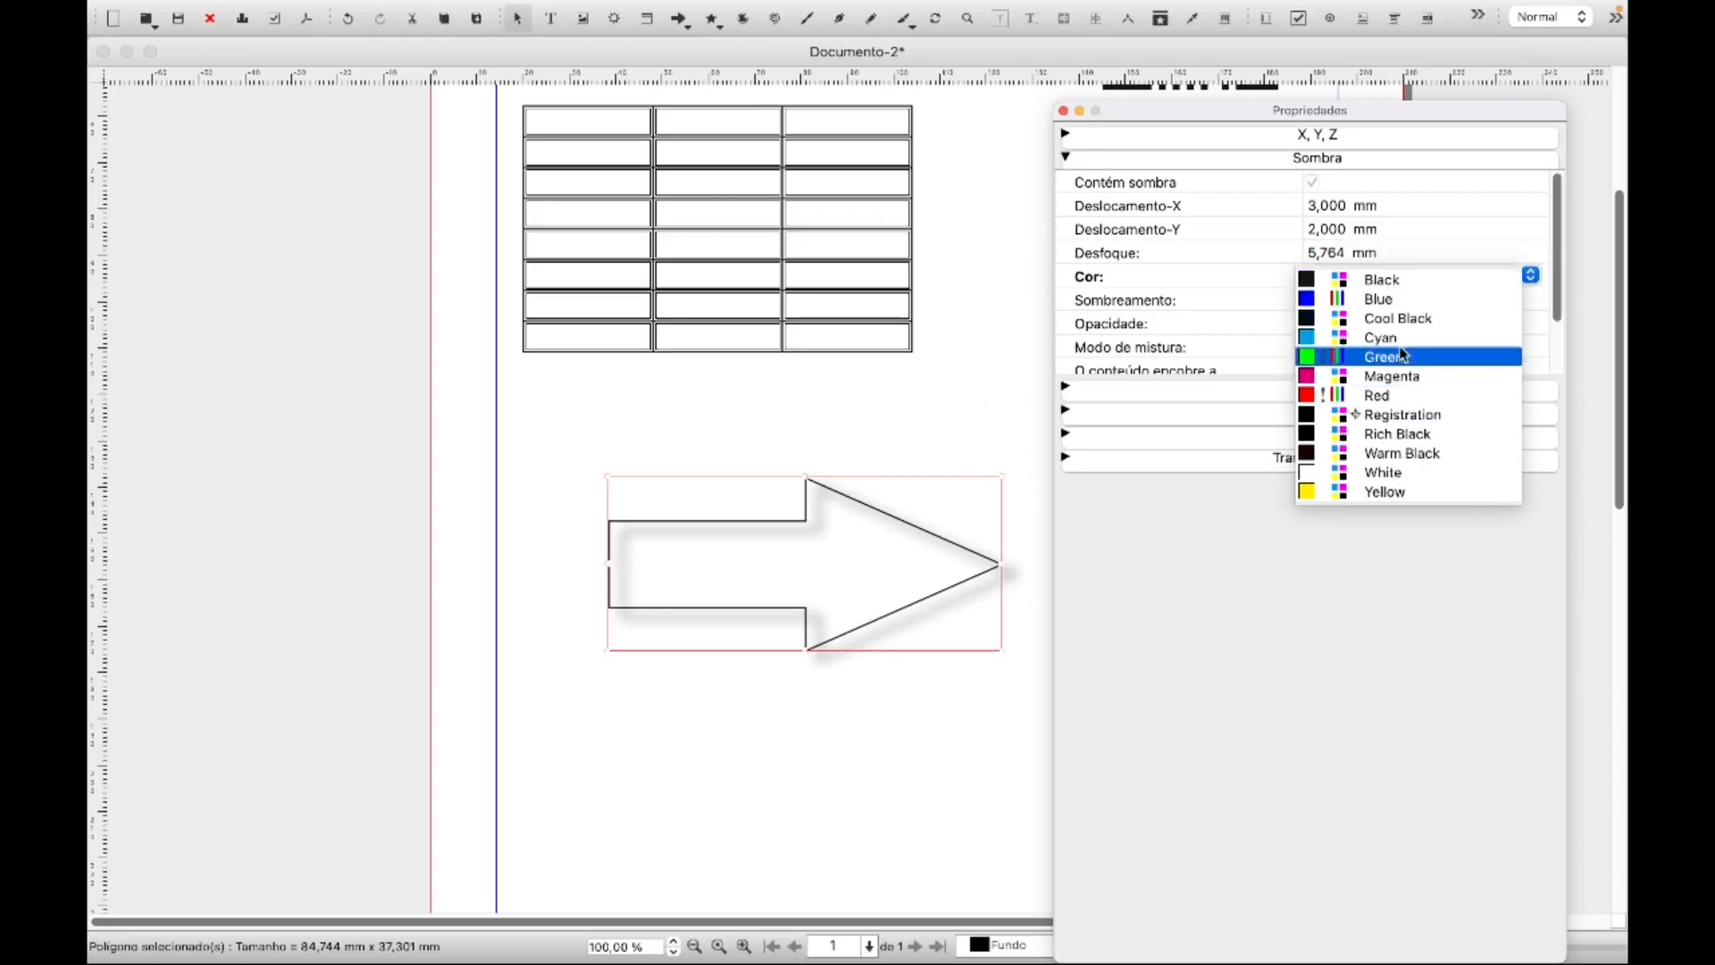
click(1391, 310)
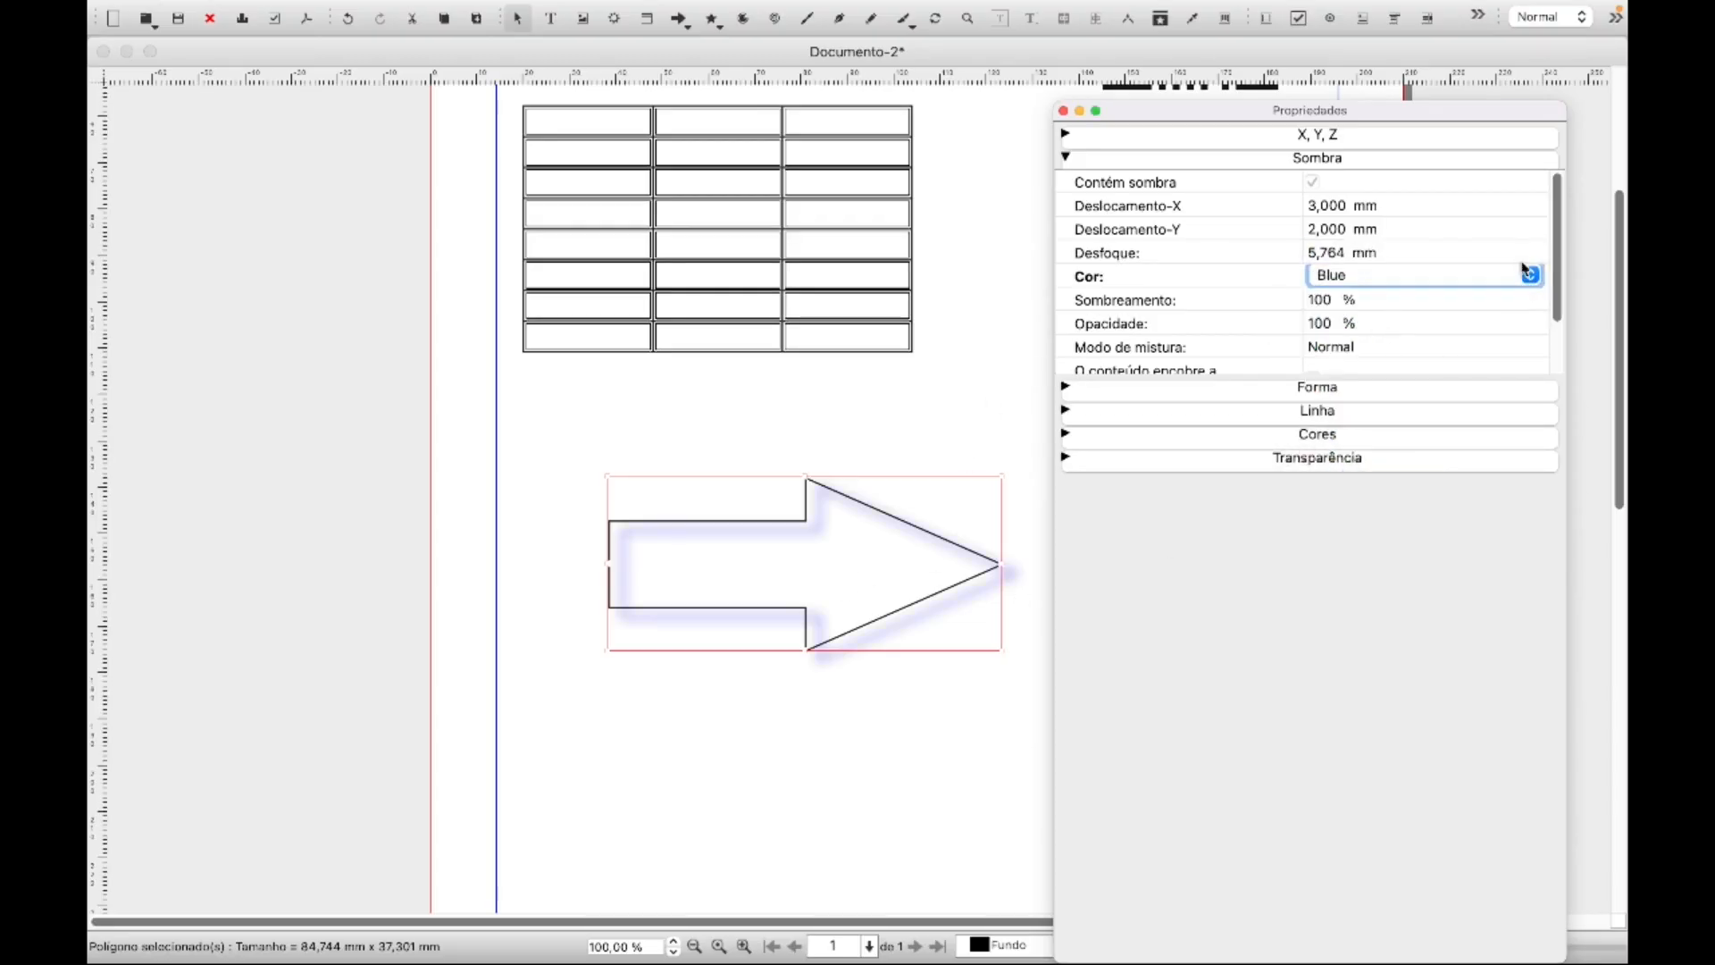
click(1531, 282)
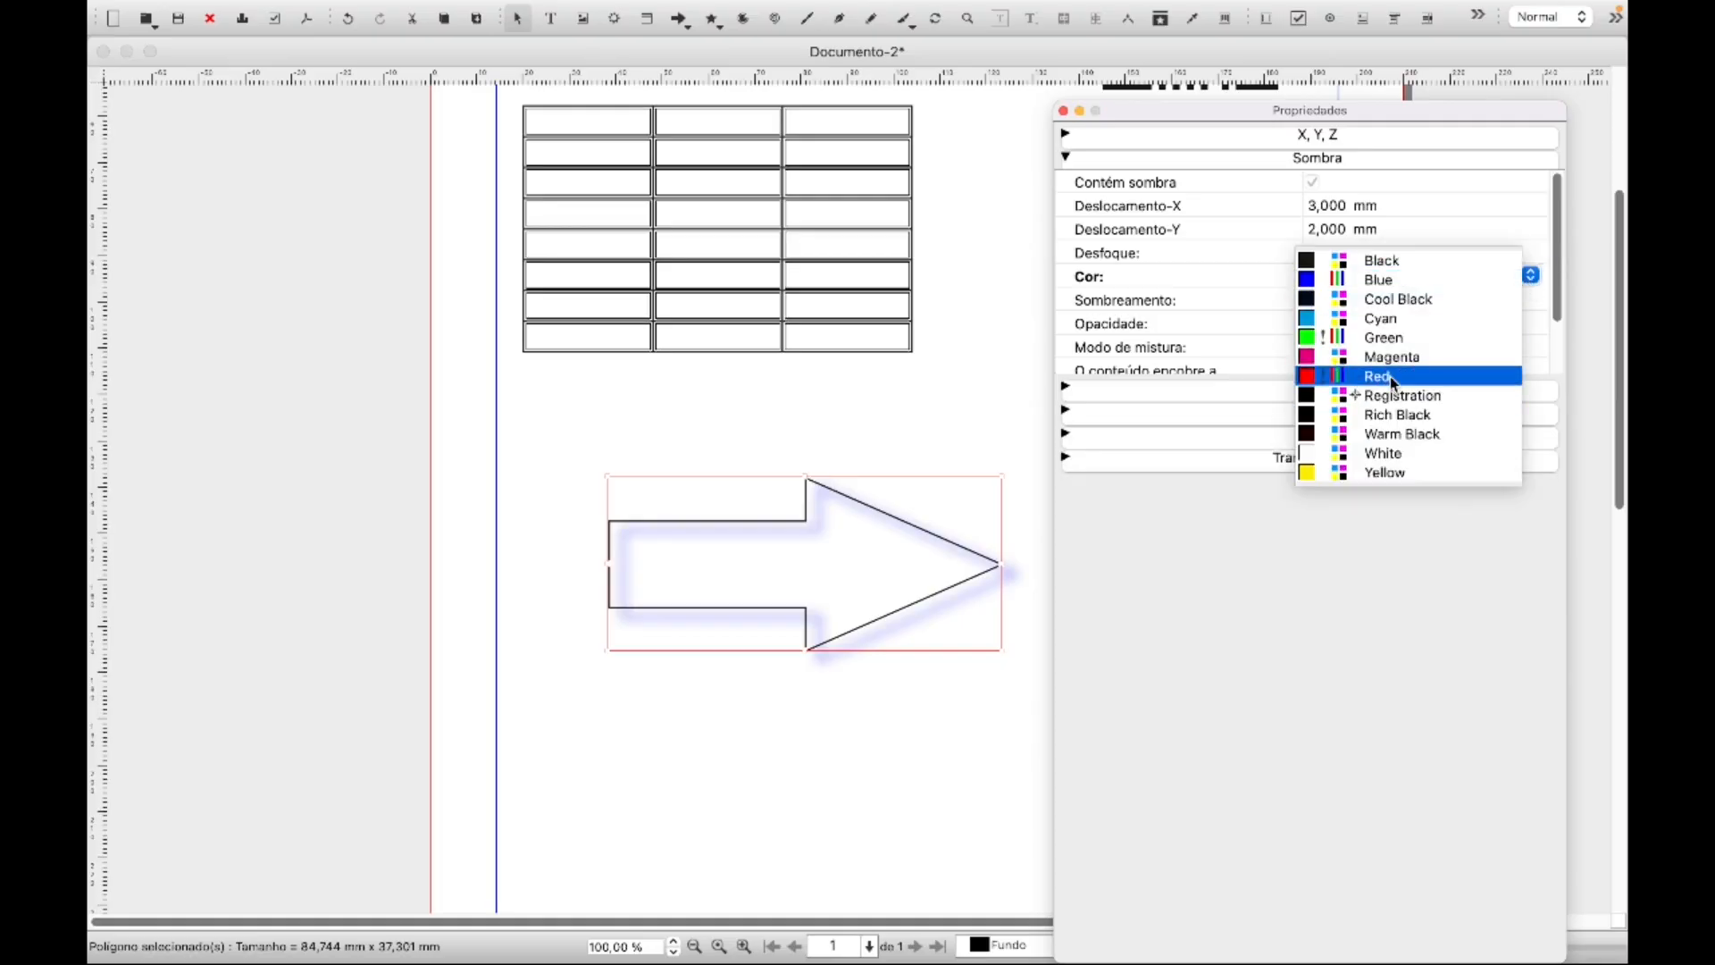
click(1465, 370)
click(1532, 276)
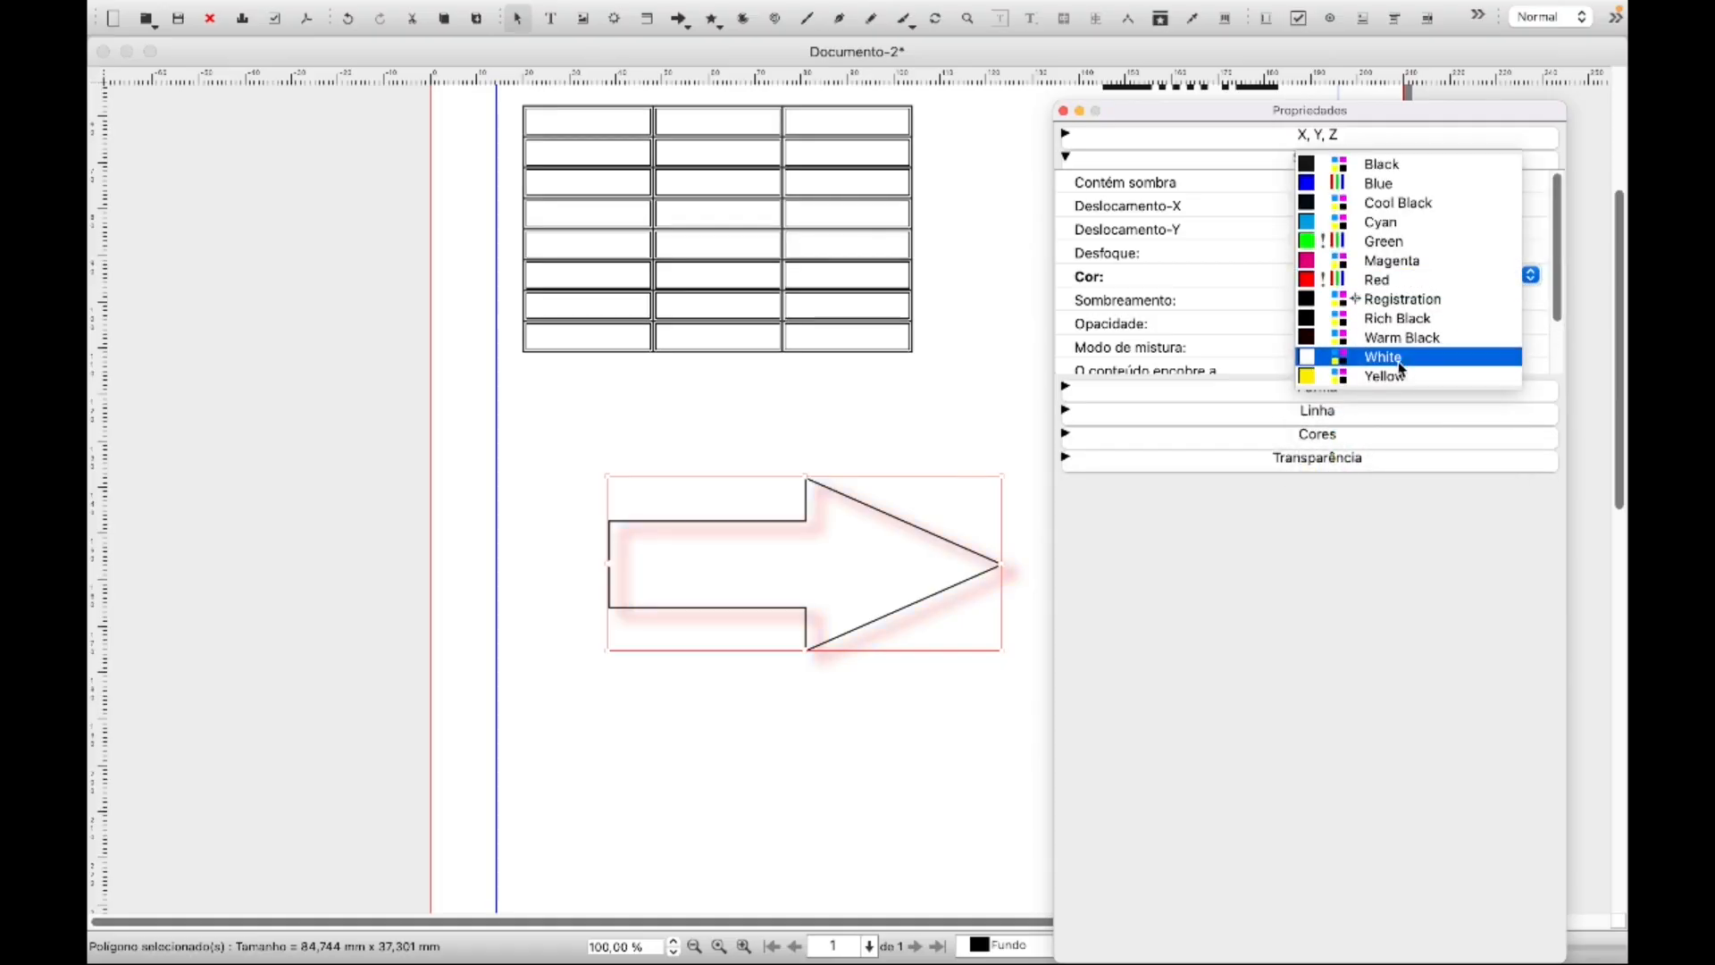
click(1399, 378)
click(1531, 275)
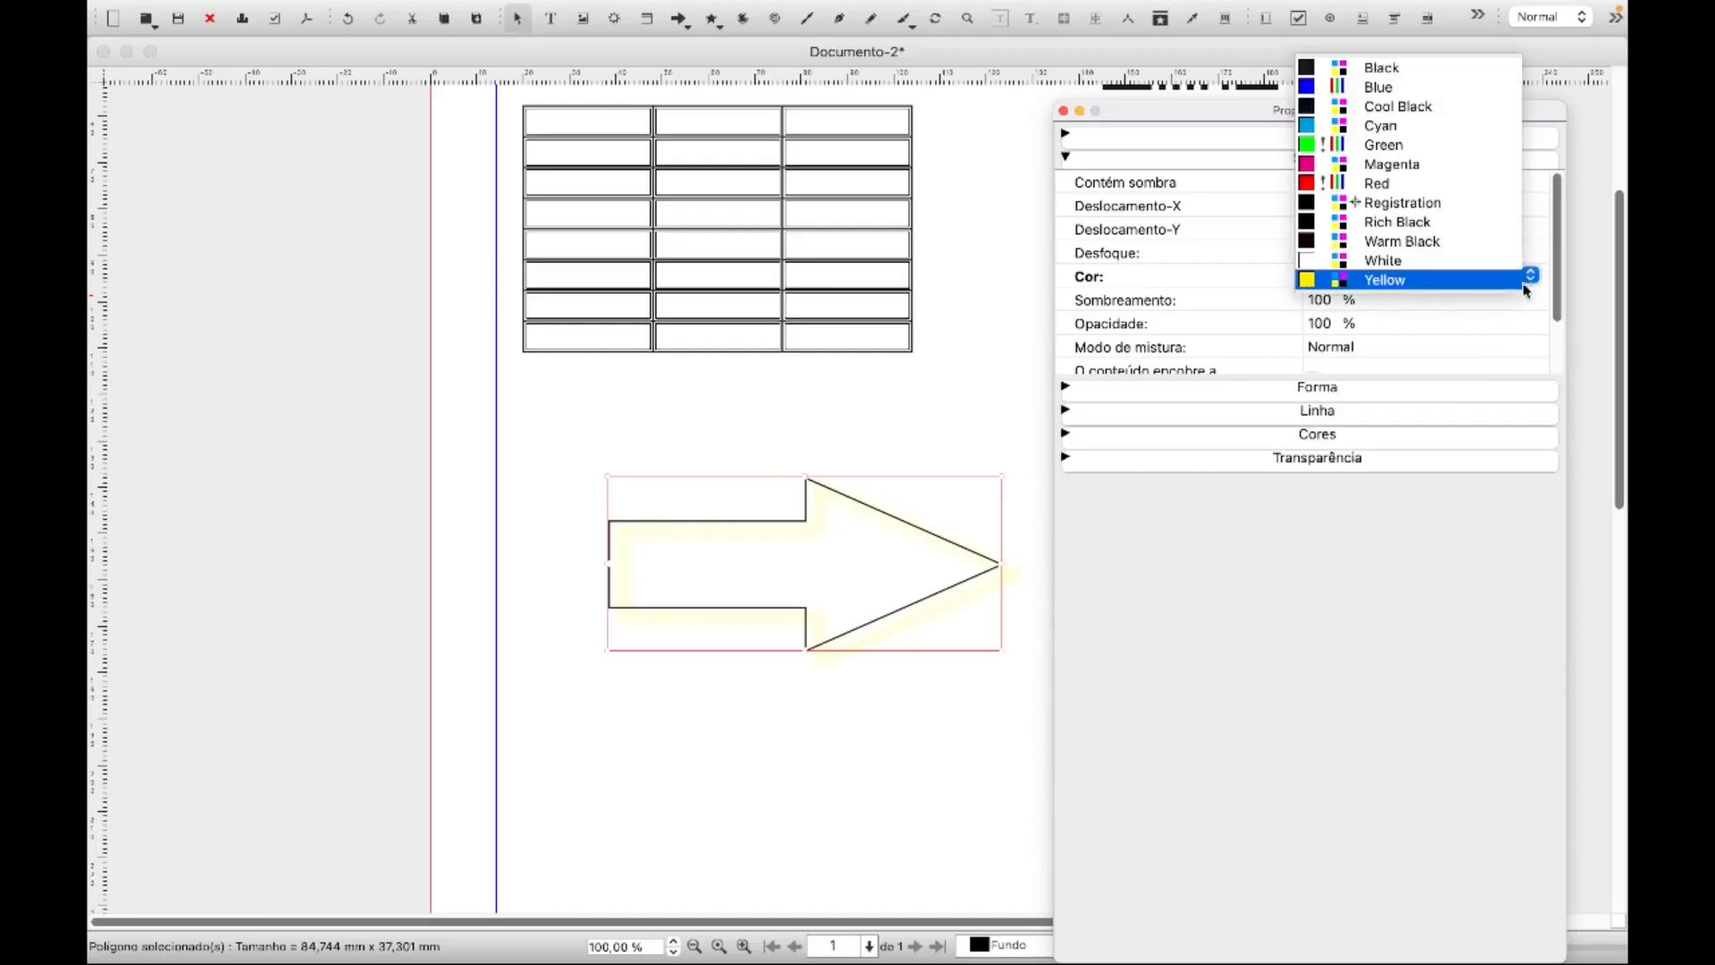
click(1388, 71)
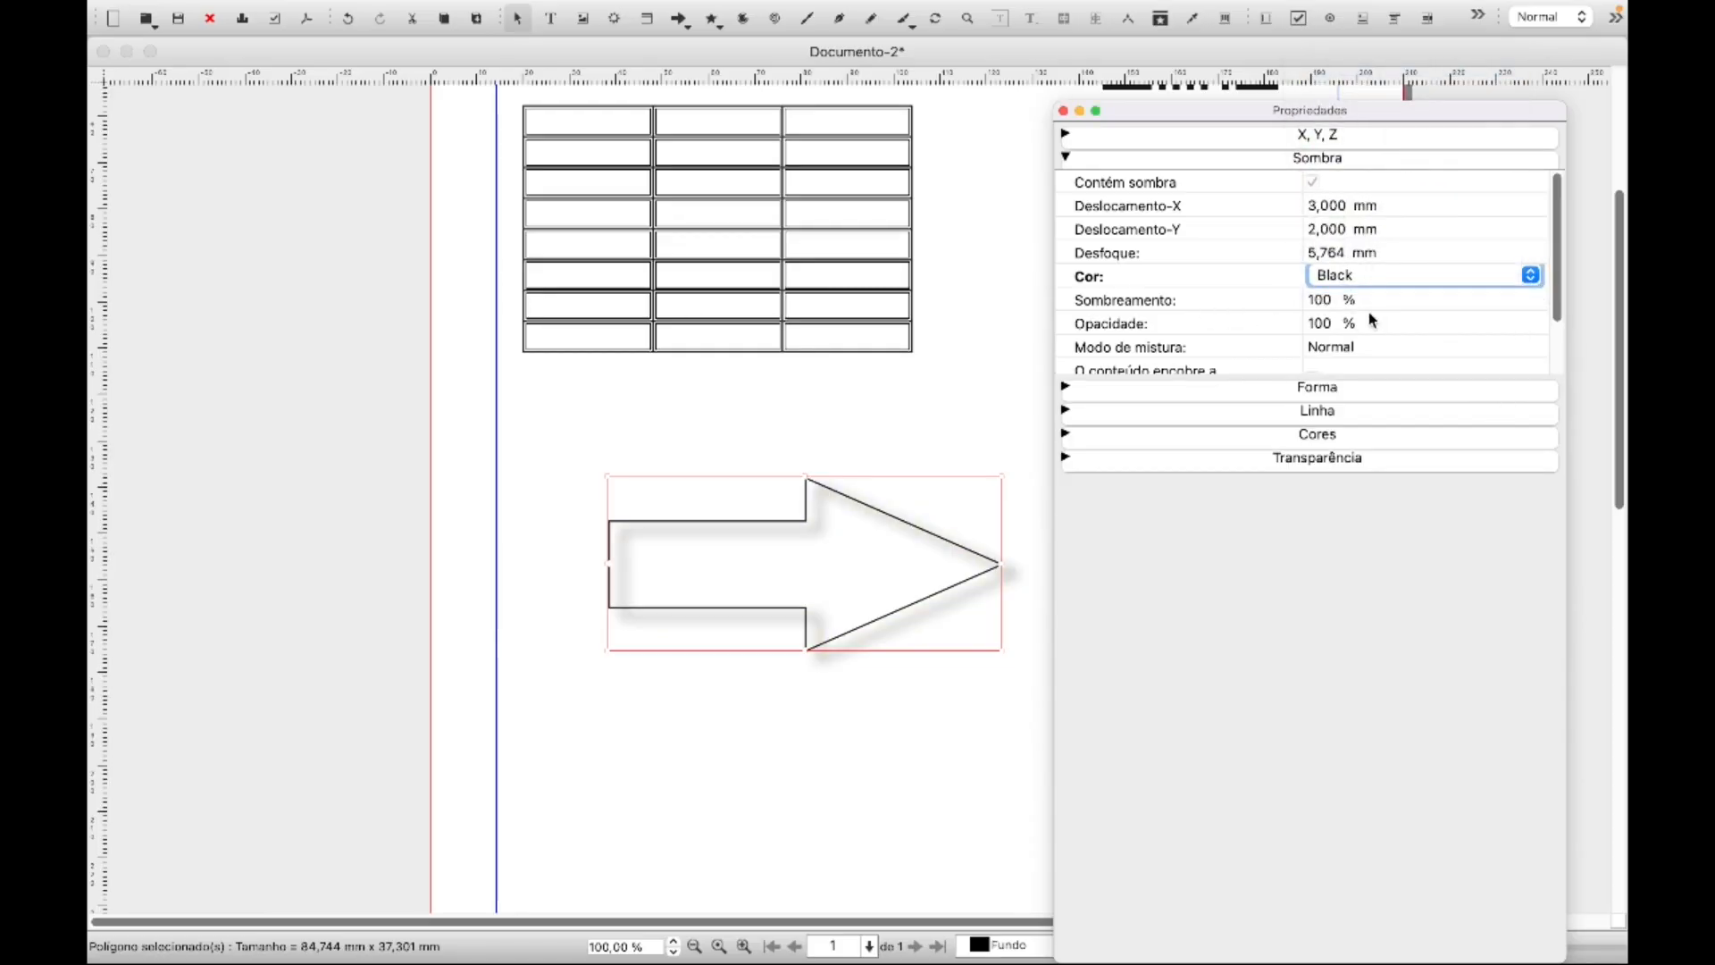
Try a 50% shade for the arrow's shadow, and restore the shade to 100%
click(1322, 301)
text(5)
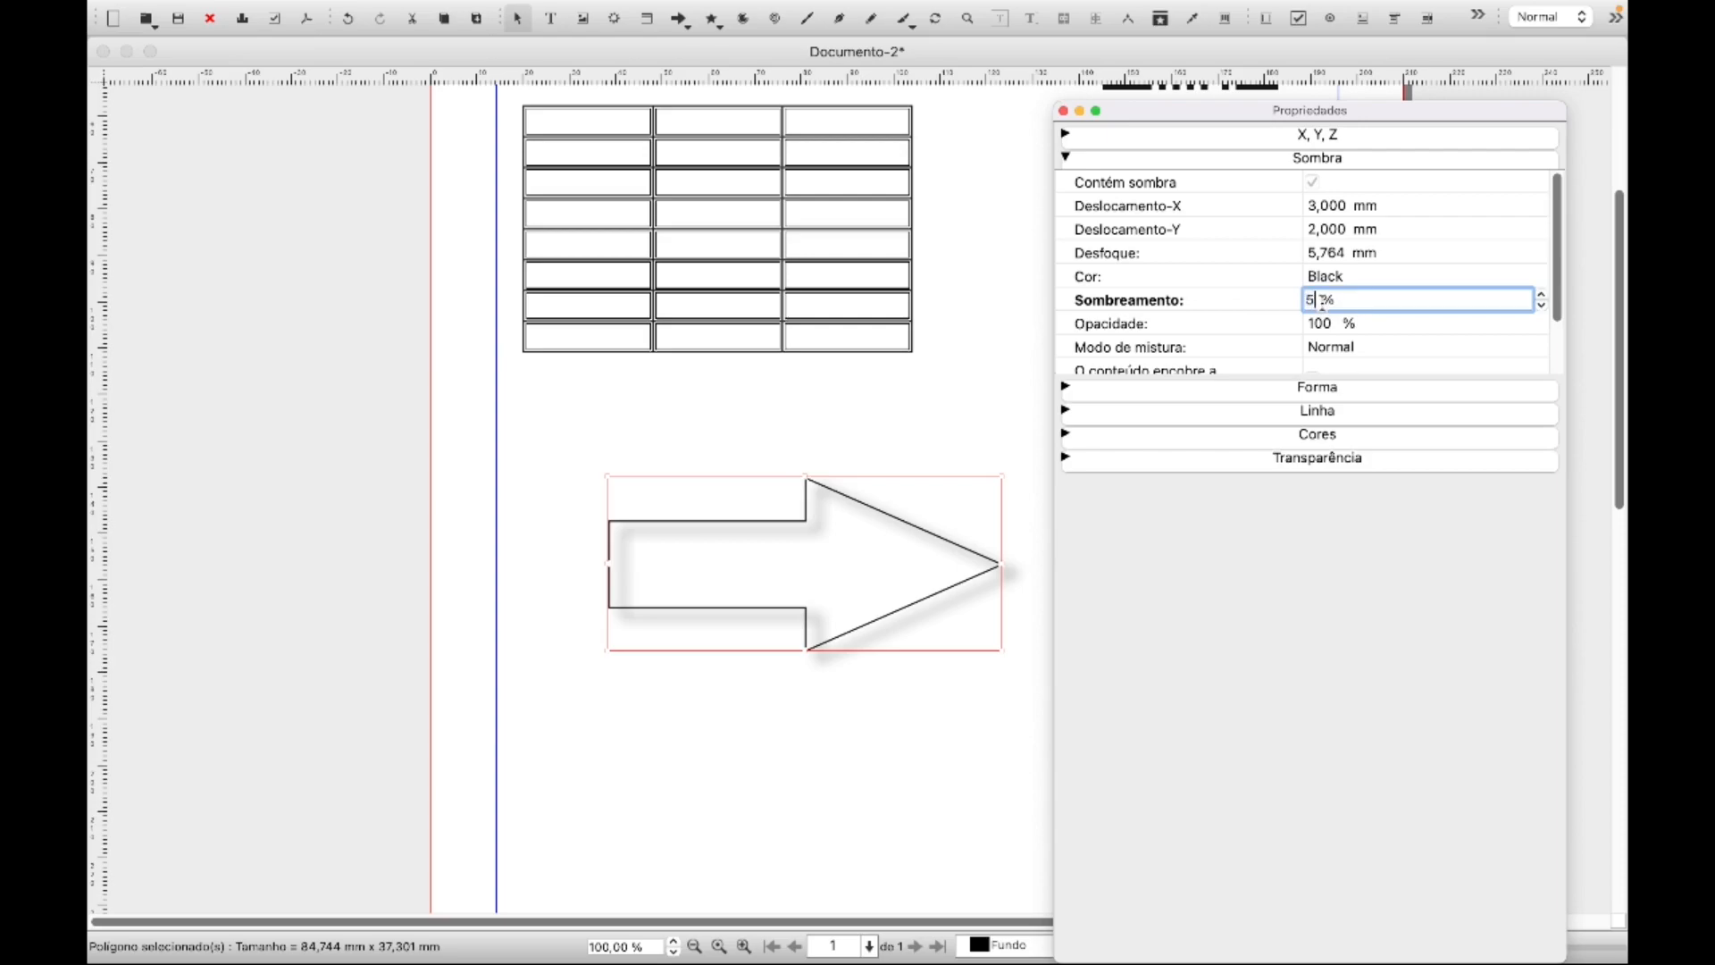
text(0)
key(Return)
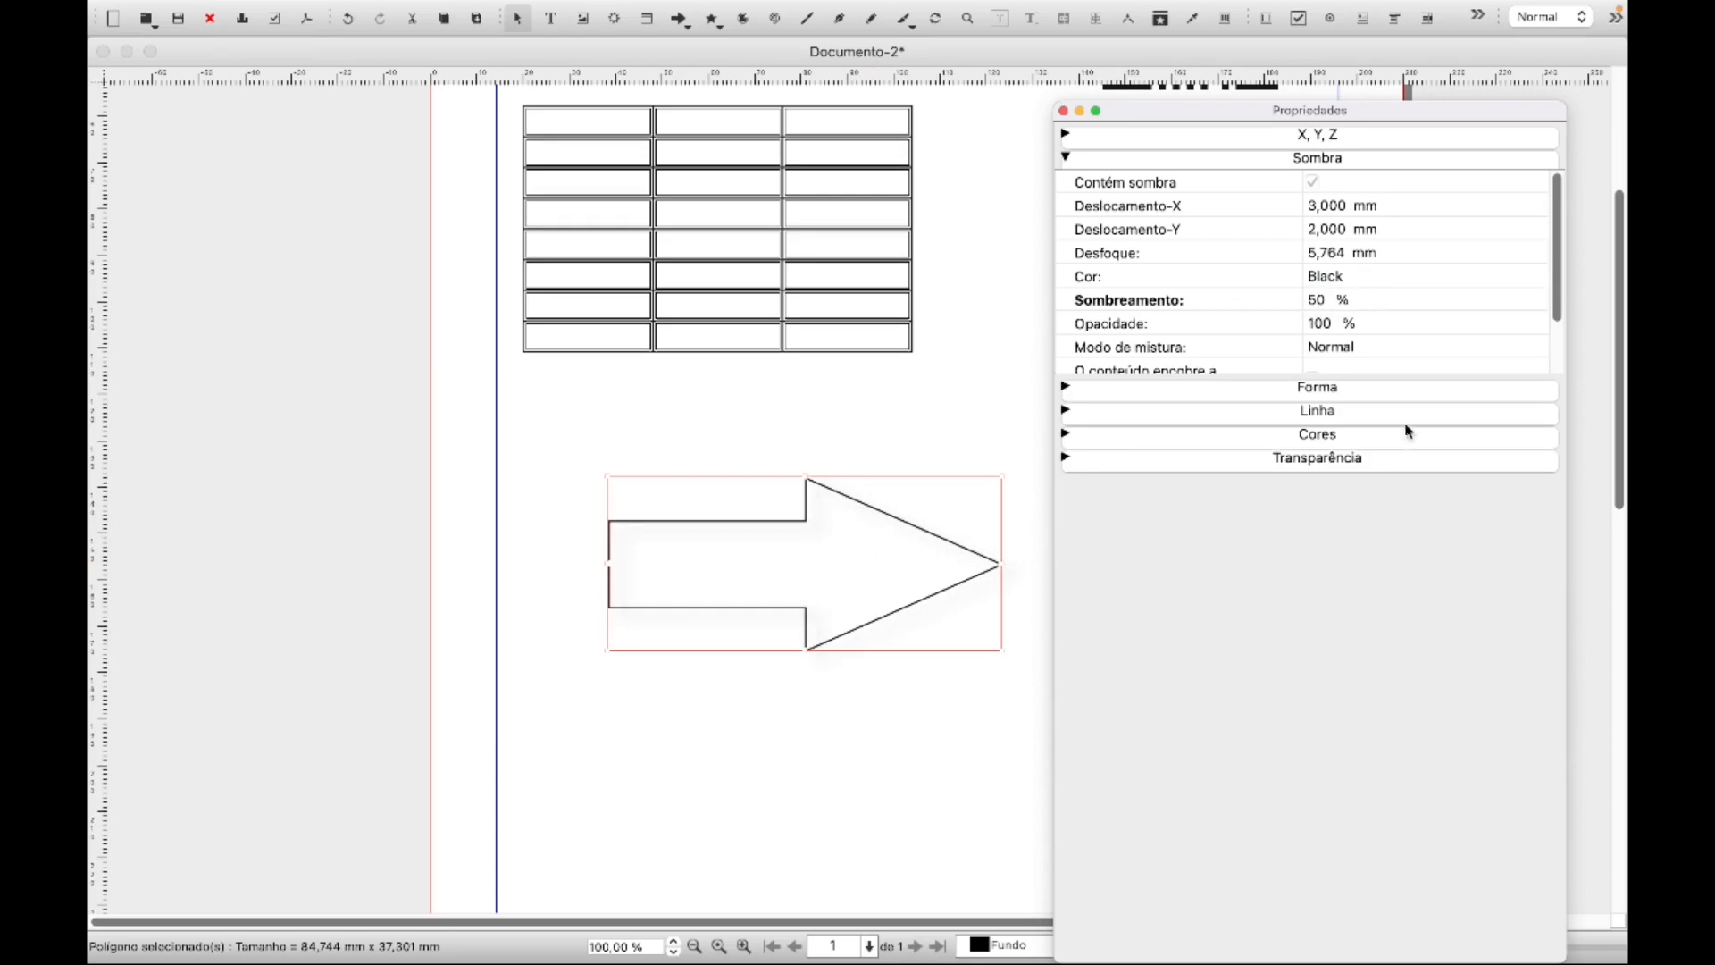
click(1321, 304)
text(10)
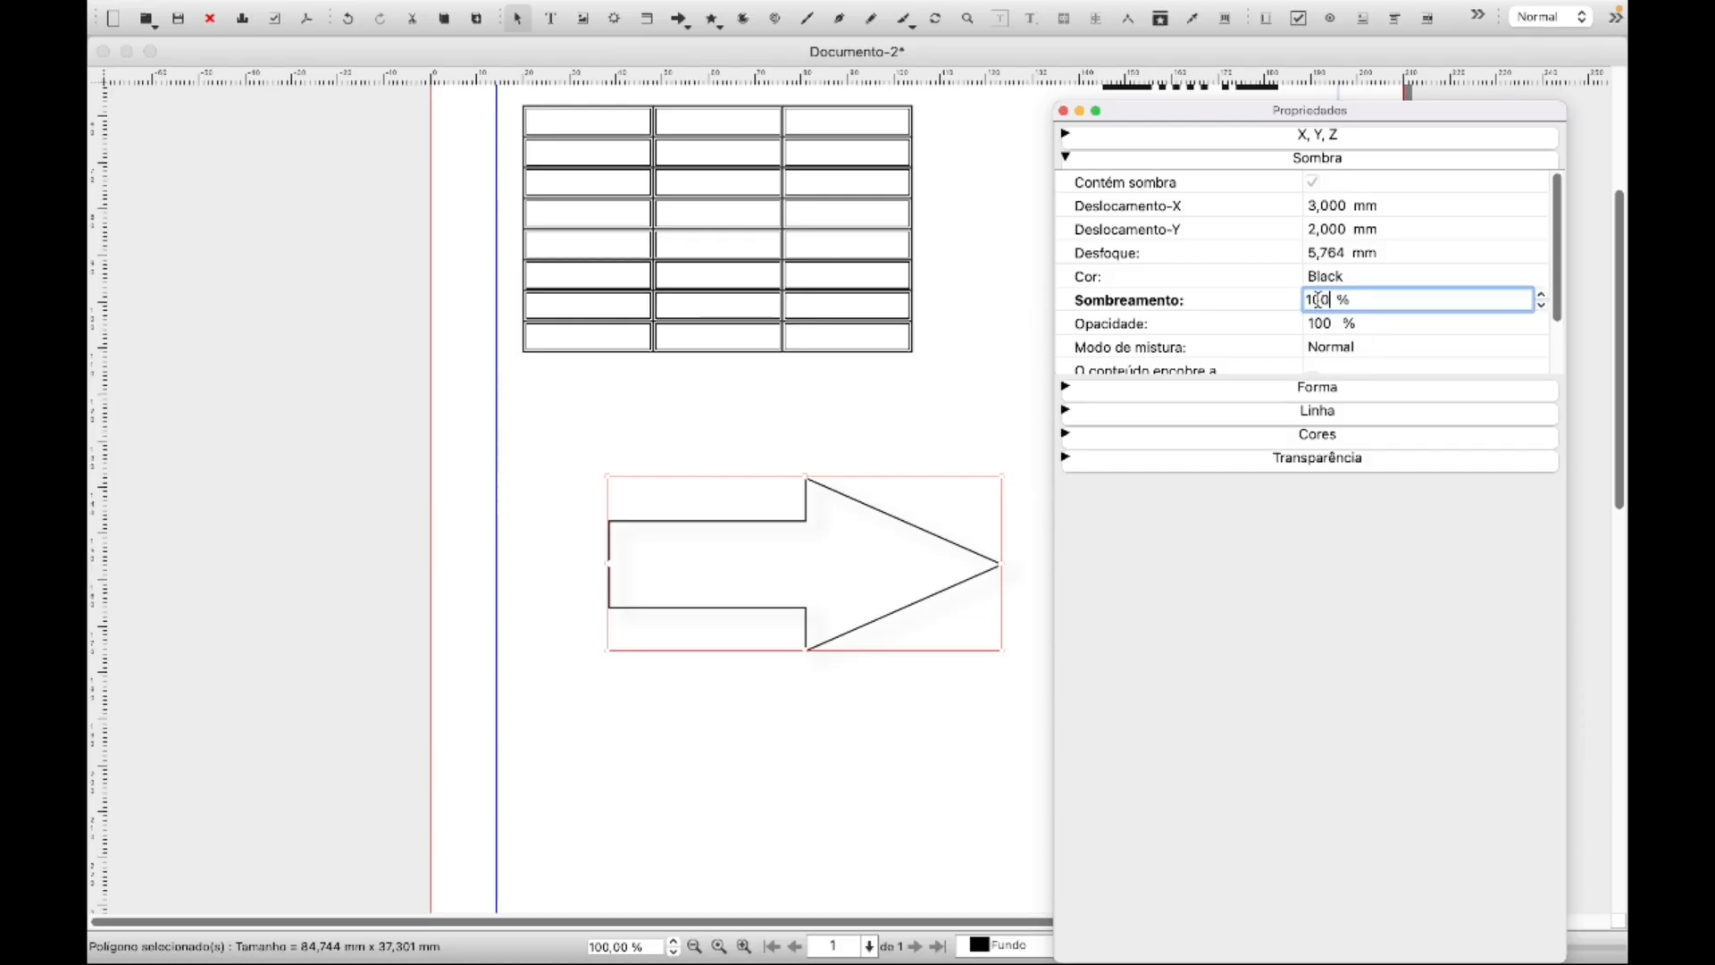
key(Return)
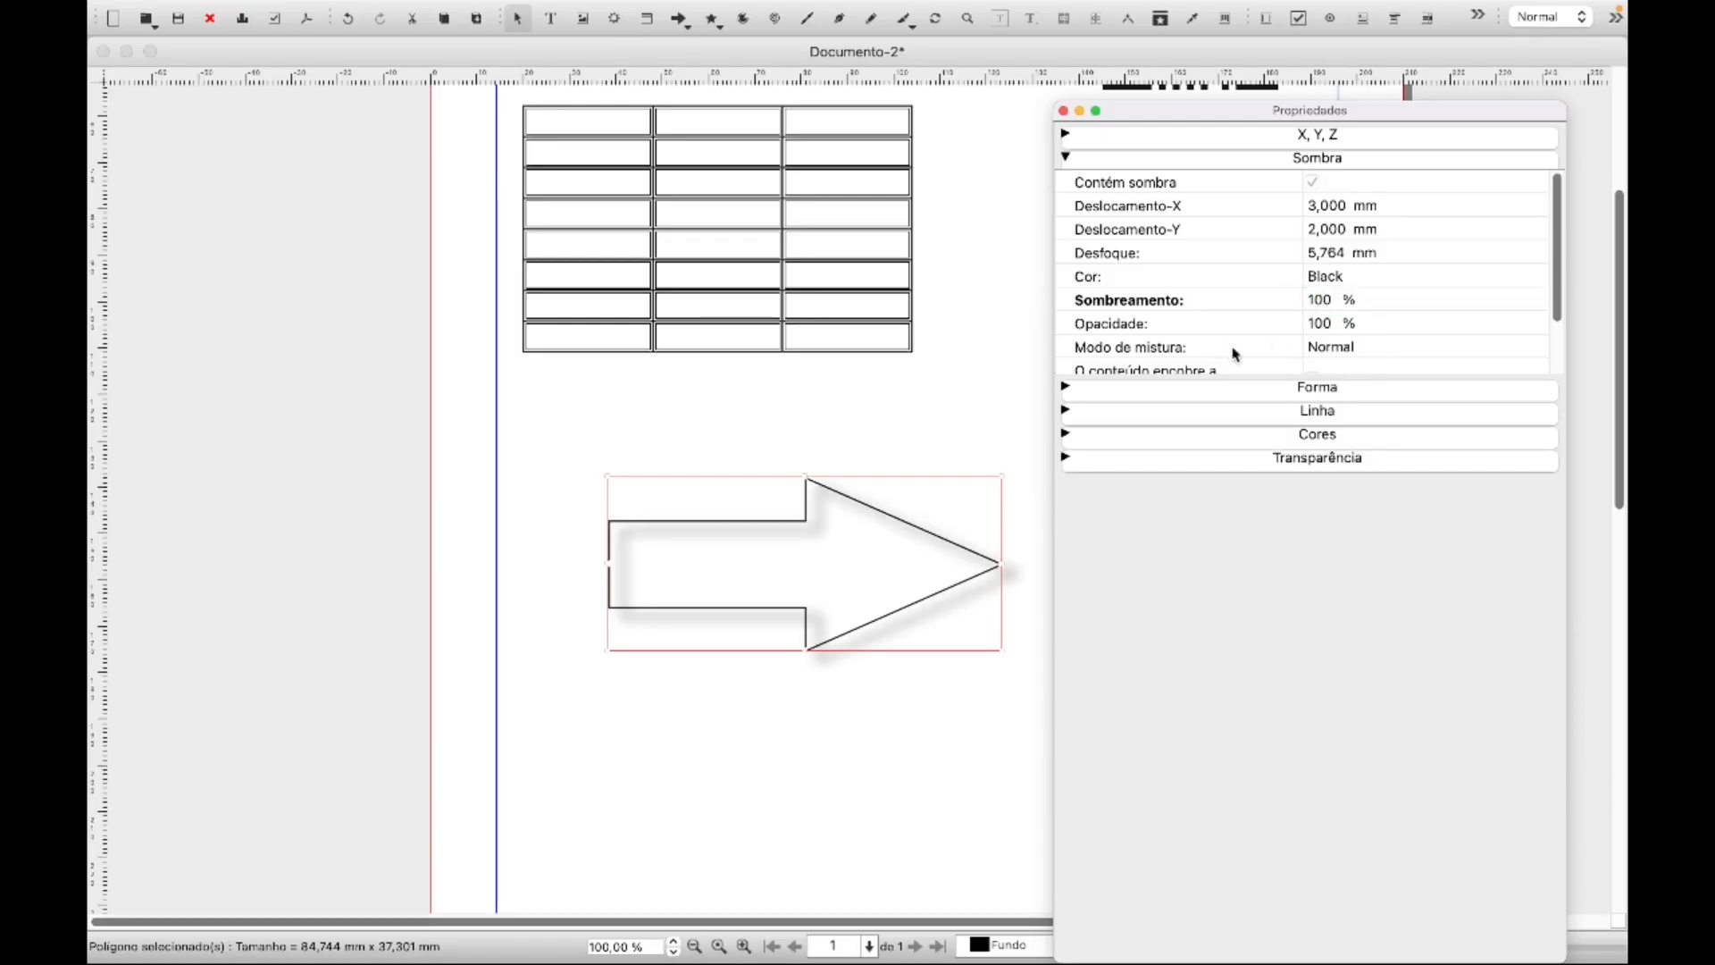
Set the arrow shadow's opacity to 50%
click(1325, 325)
click(1325, 325)
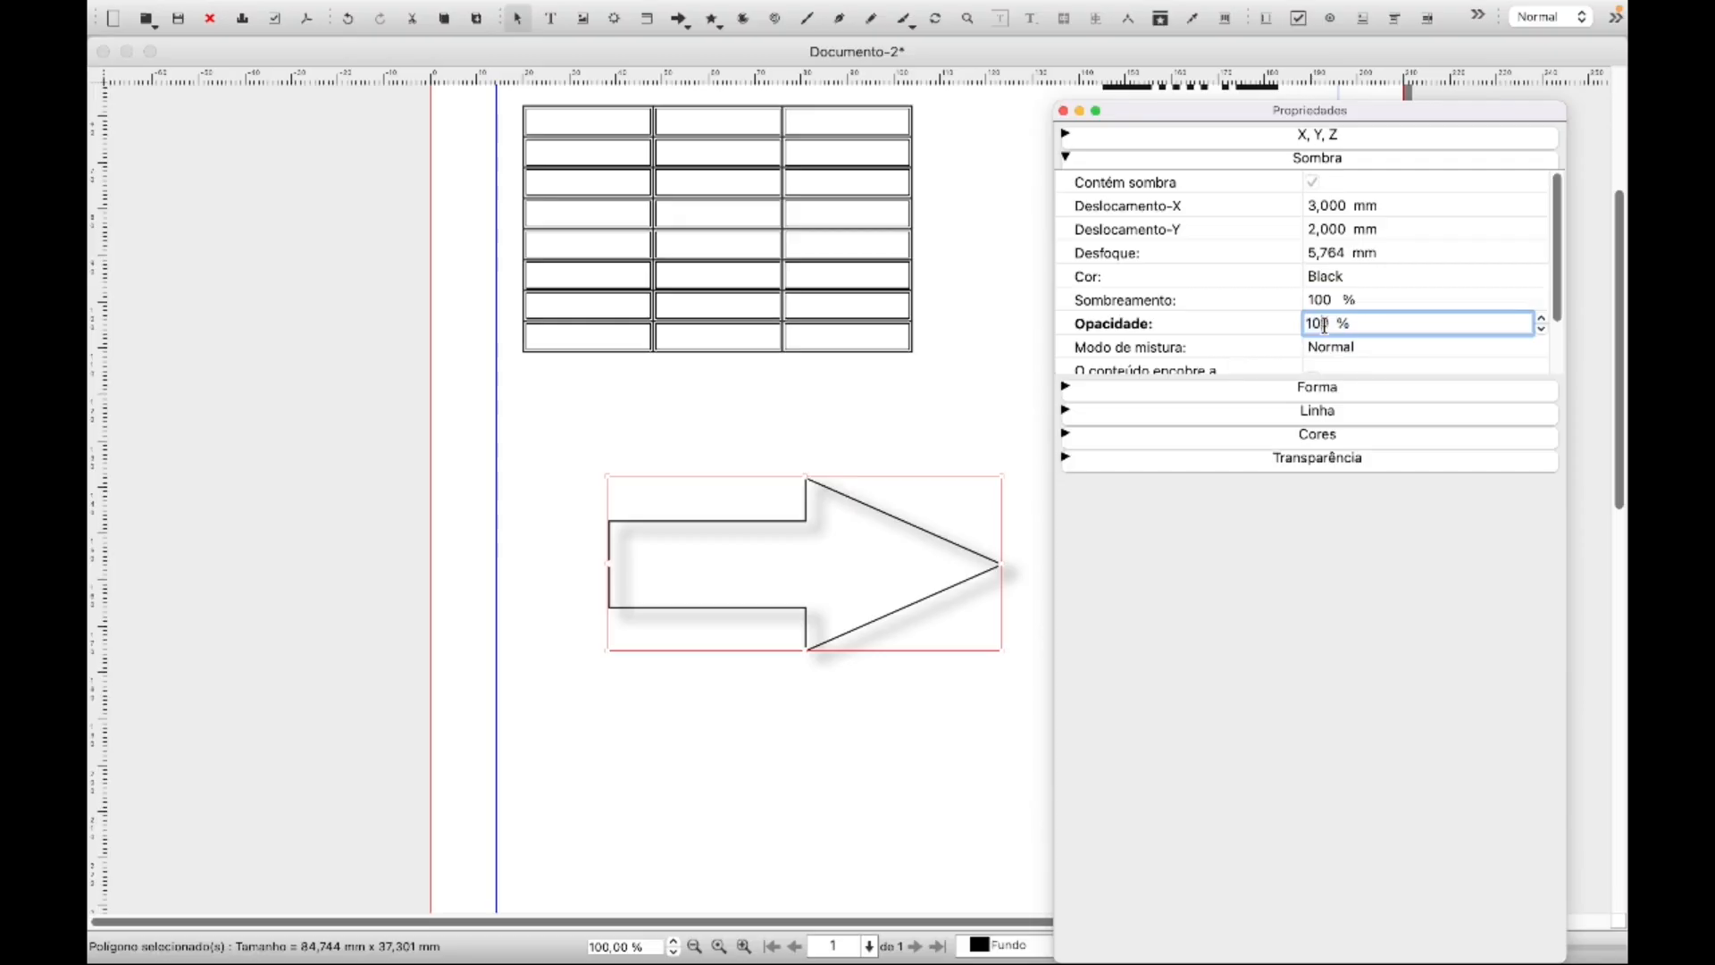
drag(1309, 322, 1328, 319)
text(5)
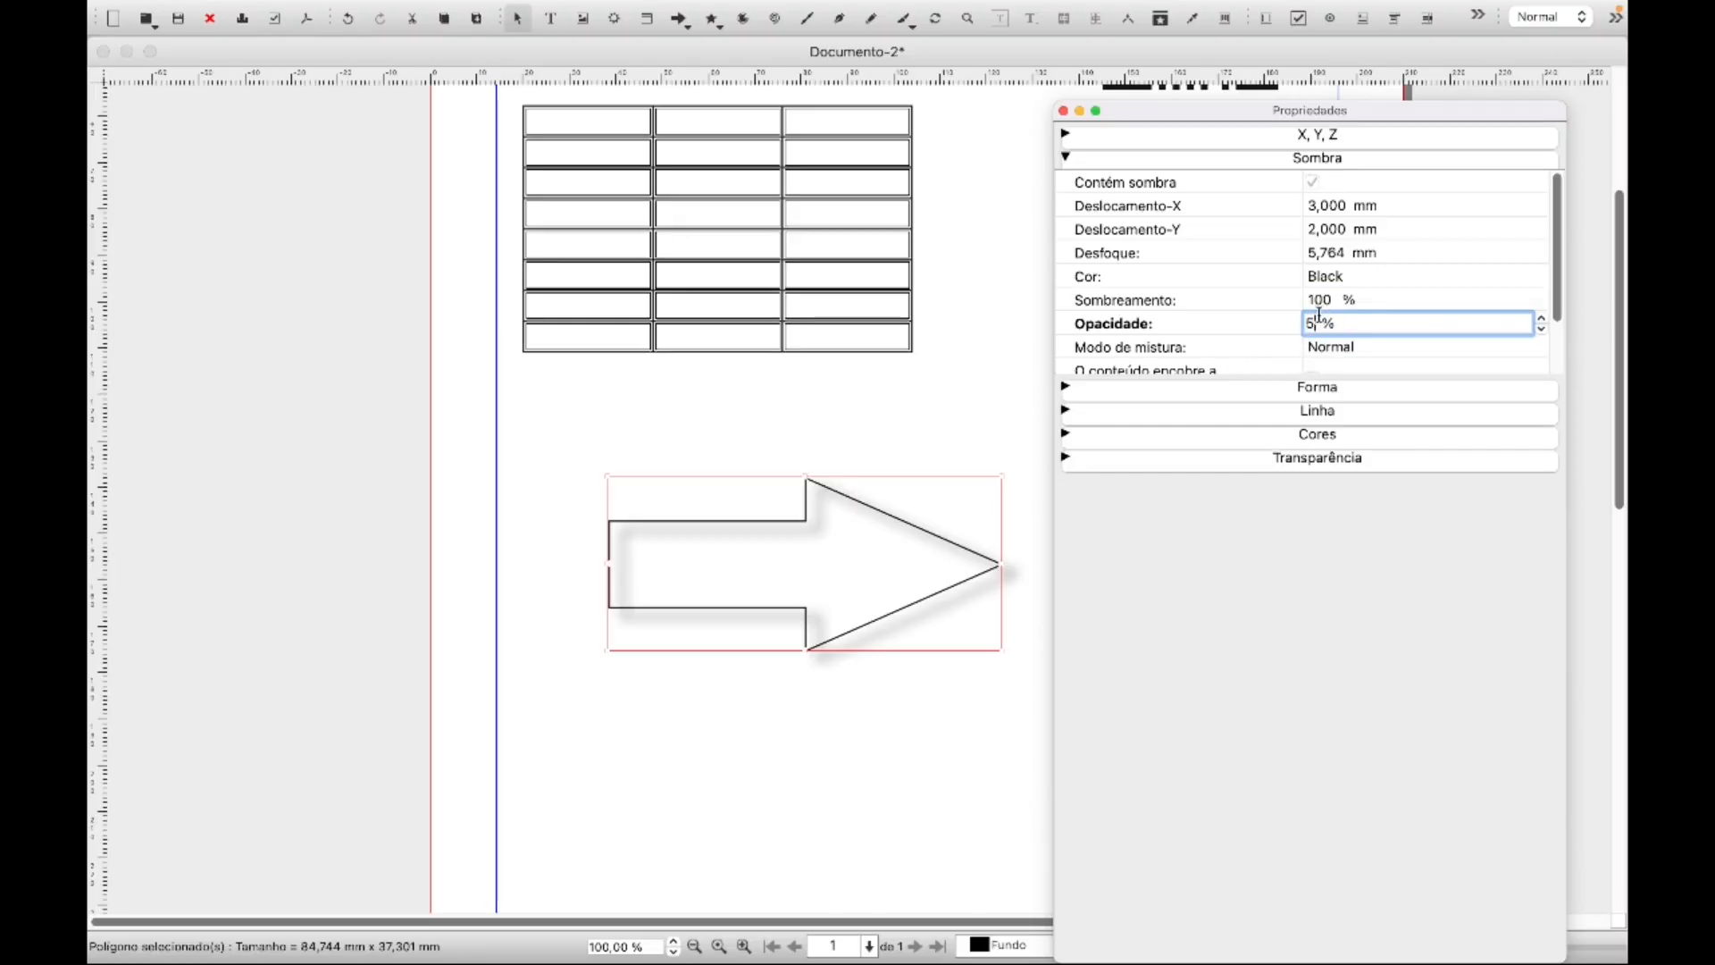
key(Return)
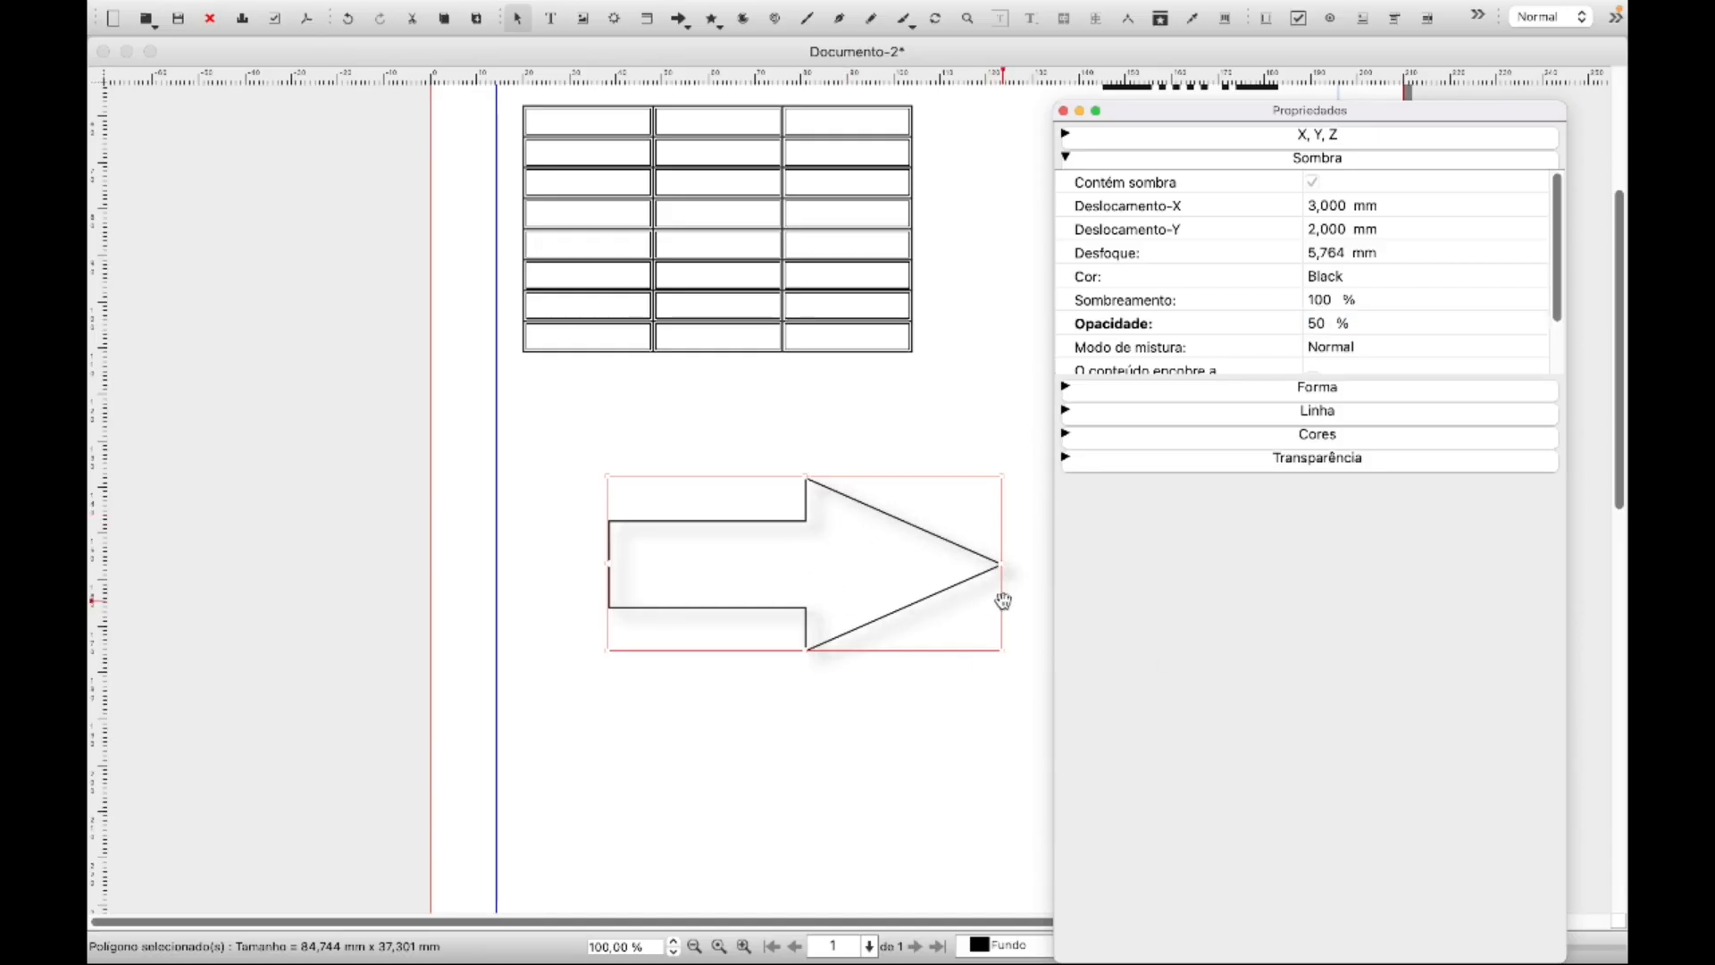
Try the blend modes Escurecer, Sobrepor, Tela and Luminosidade on the arrow's shadow, and return it to Normal
scroll(1529, 349, down, 2)
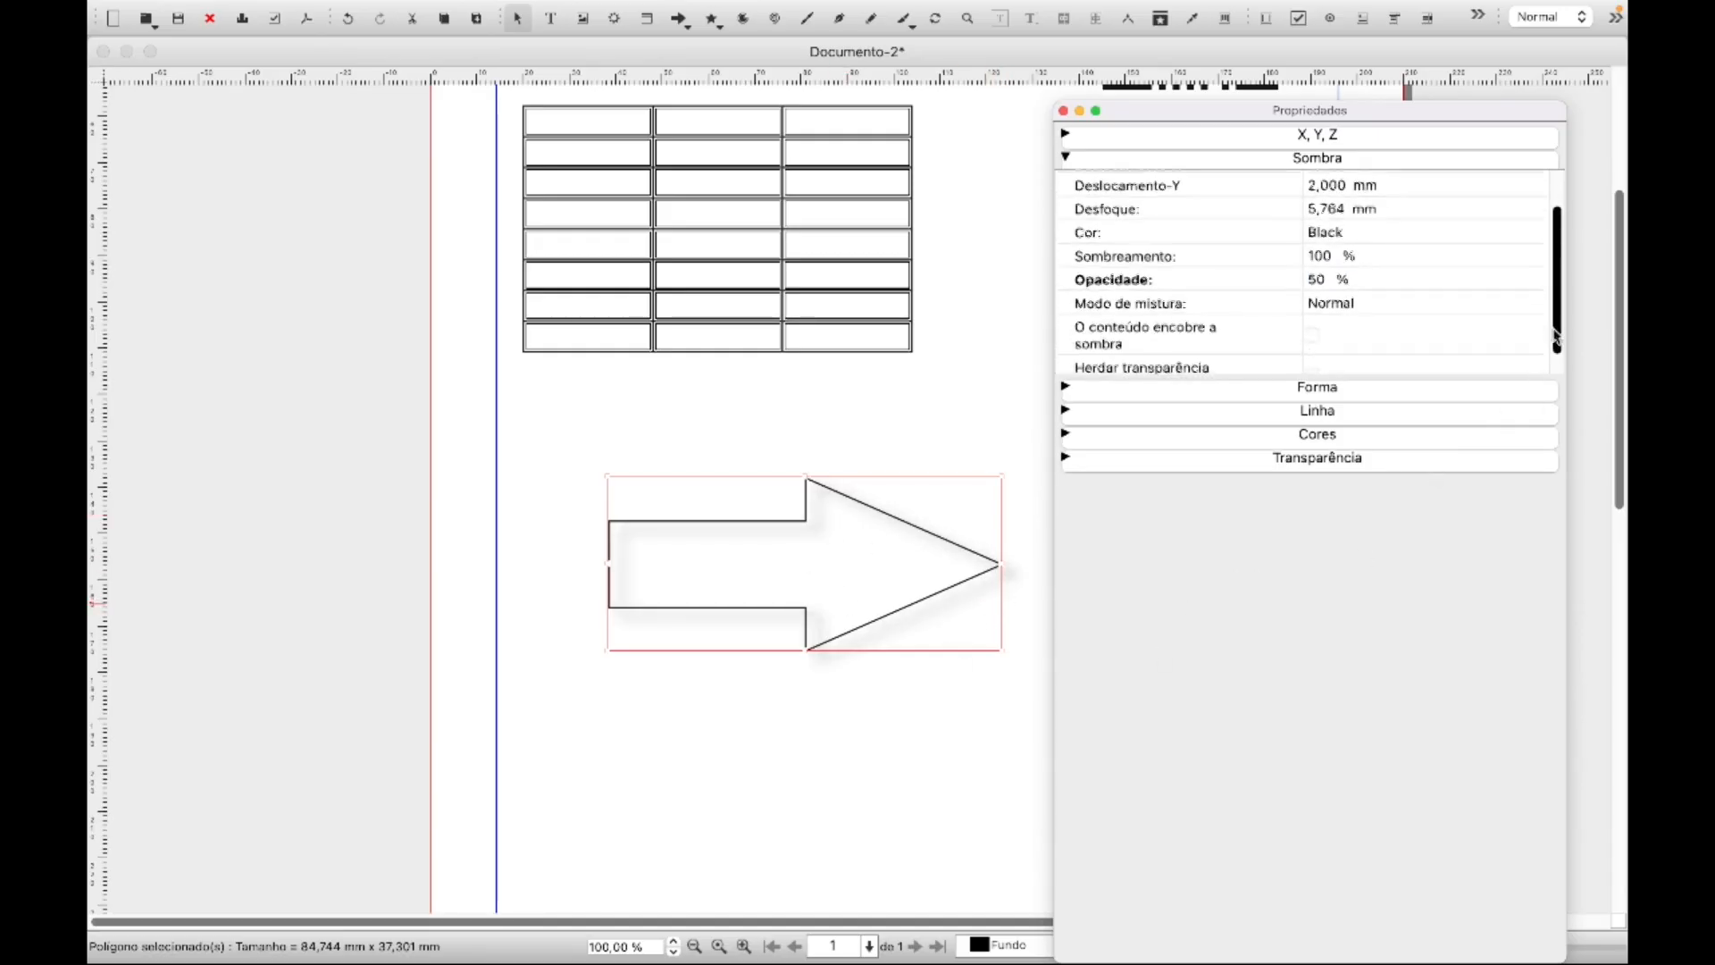
click(1490, 300)
click(1522, 302)
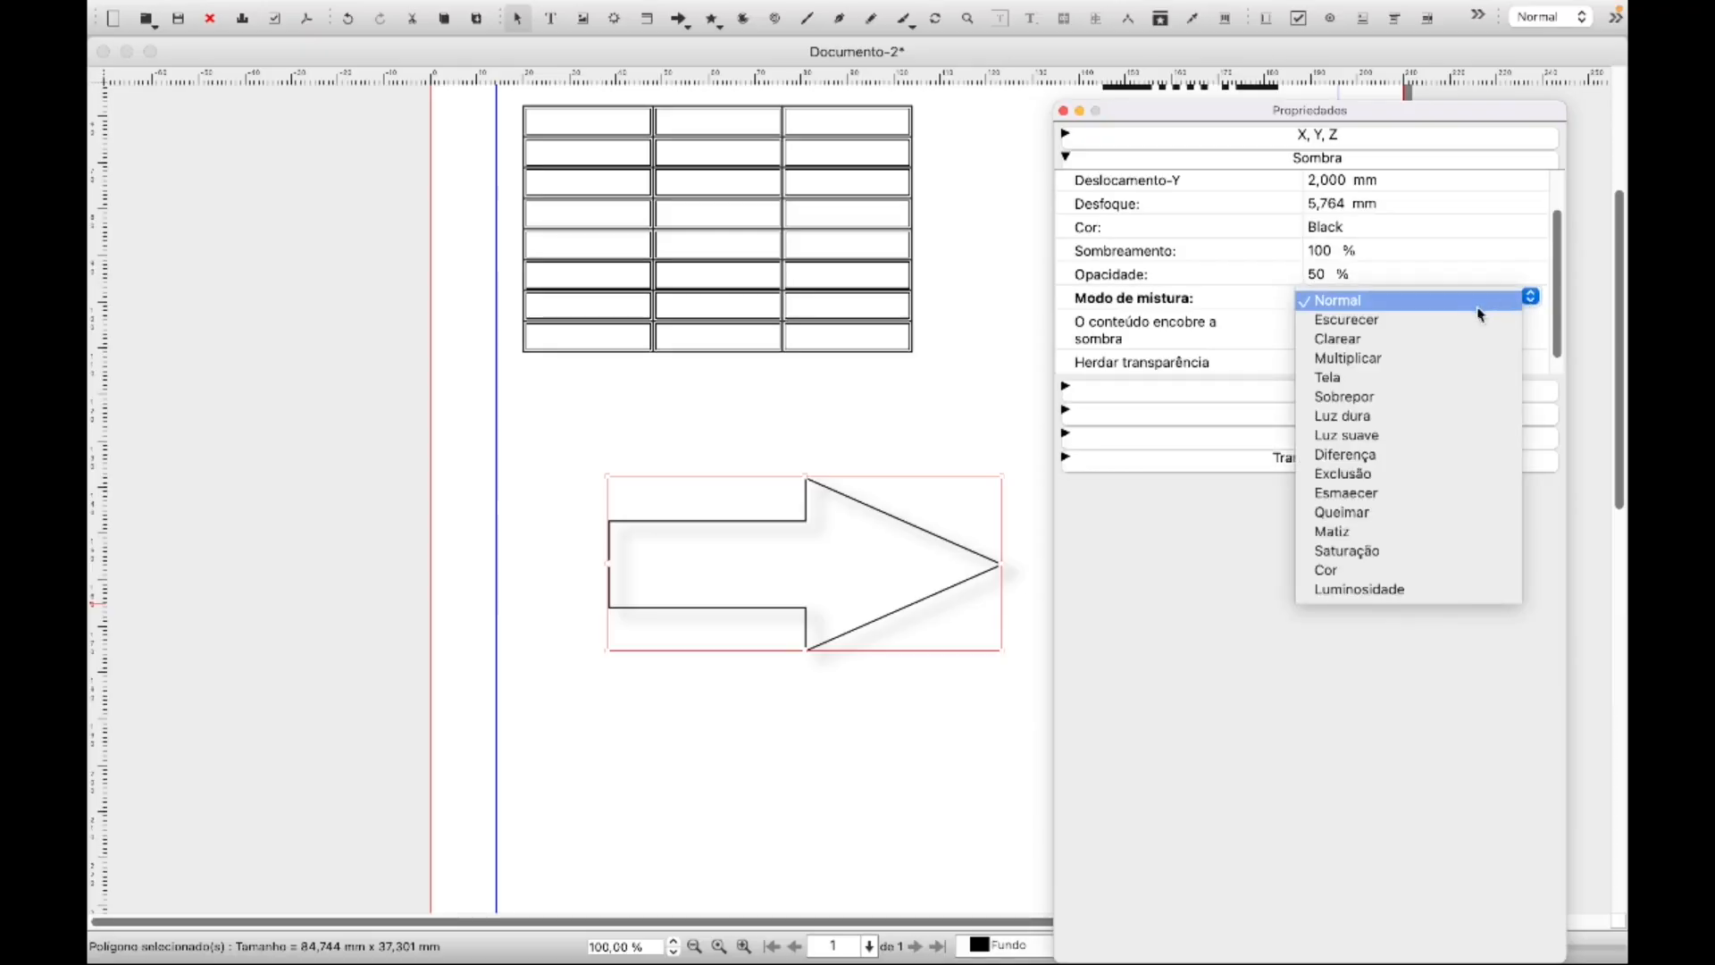
click(1510, 320)
click(1530, 298)
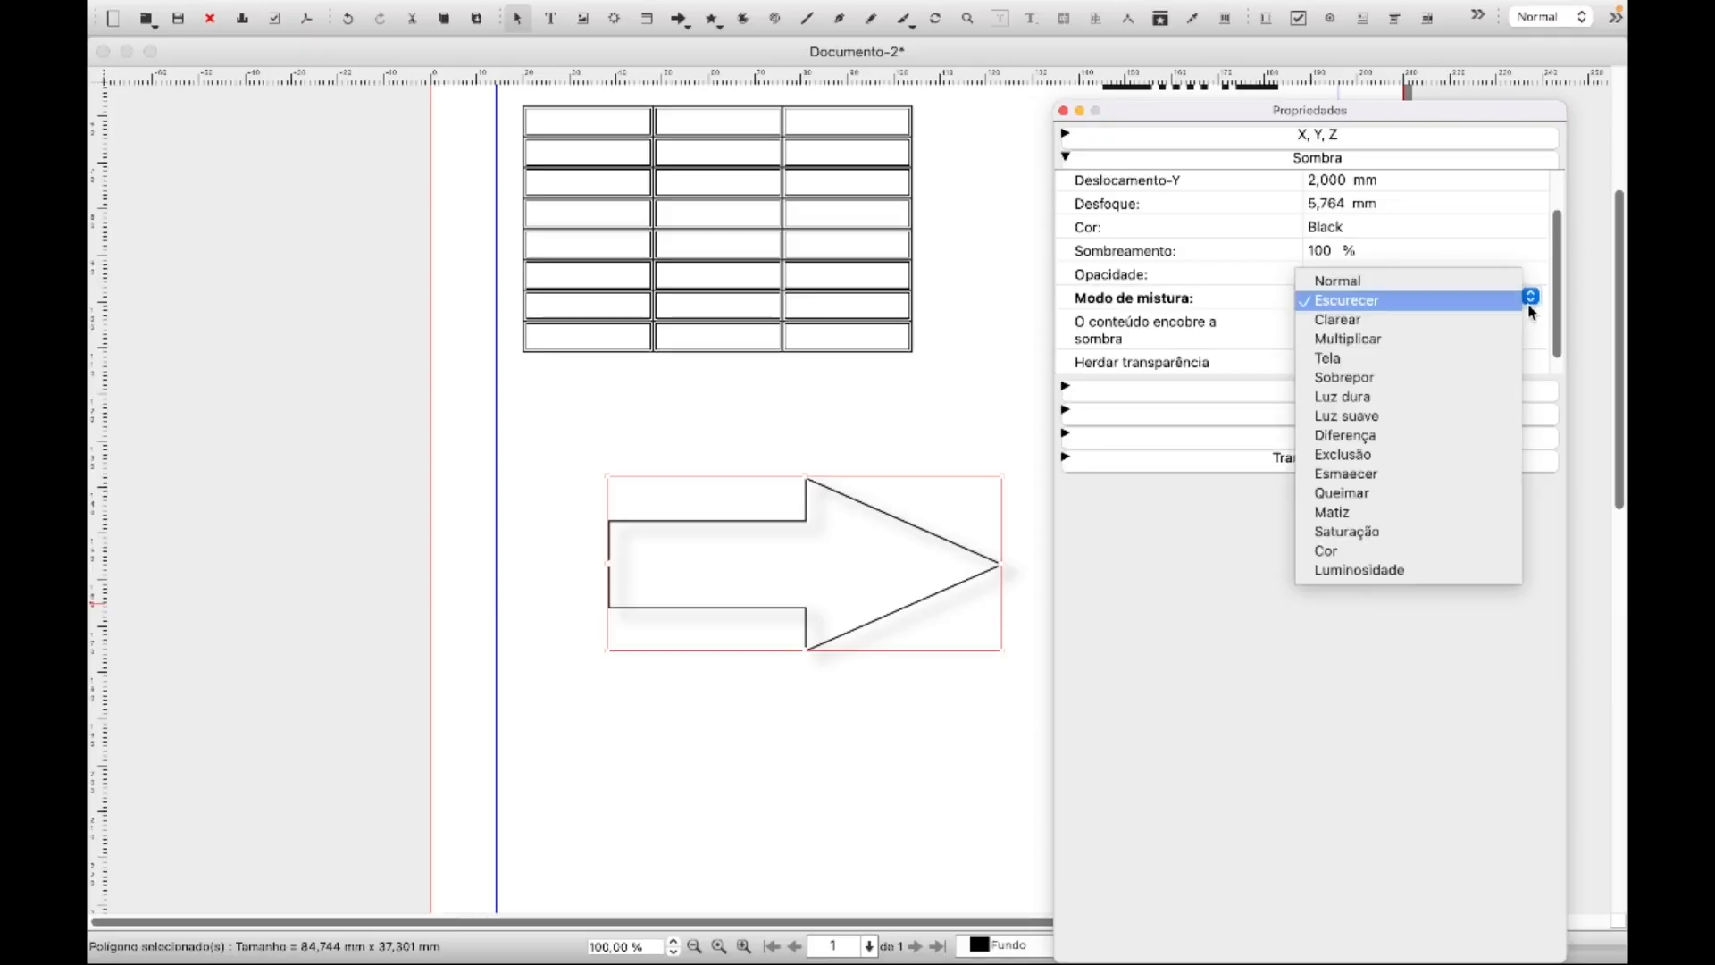
click(1404, 377)
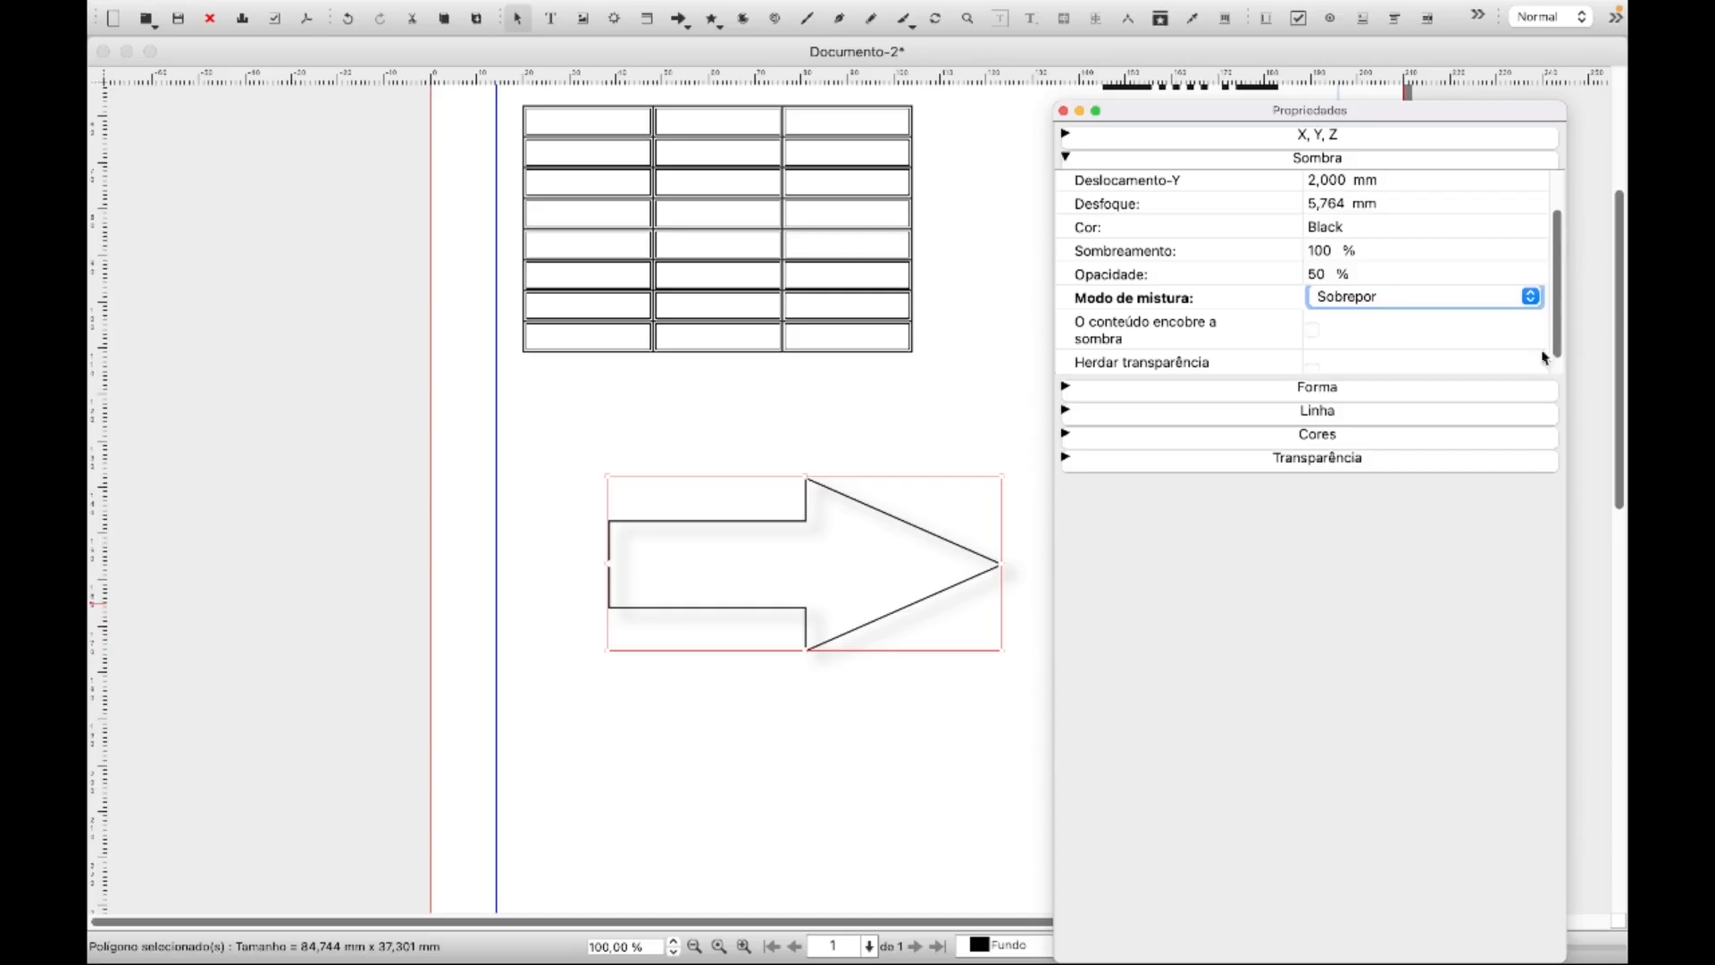
click(1532, 298)
click(1358, 280)
click(1533, 304)
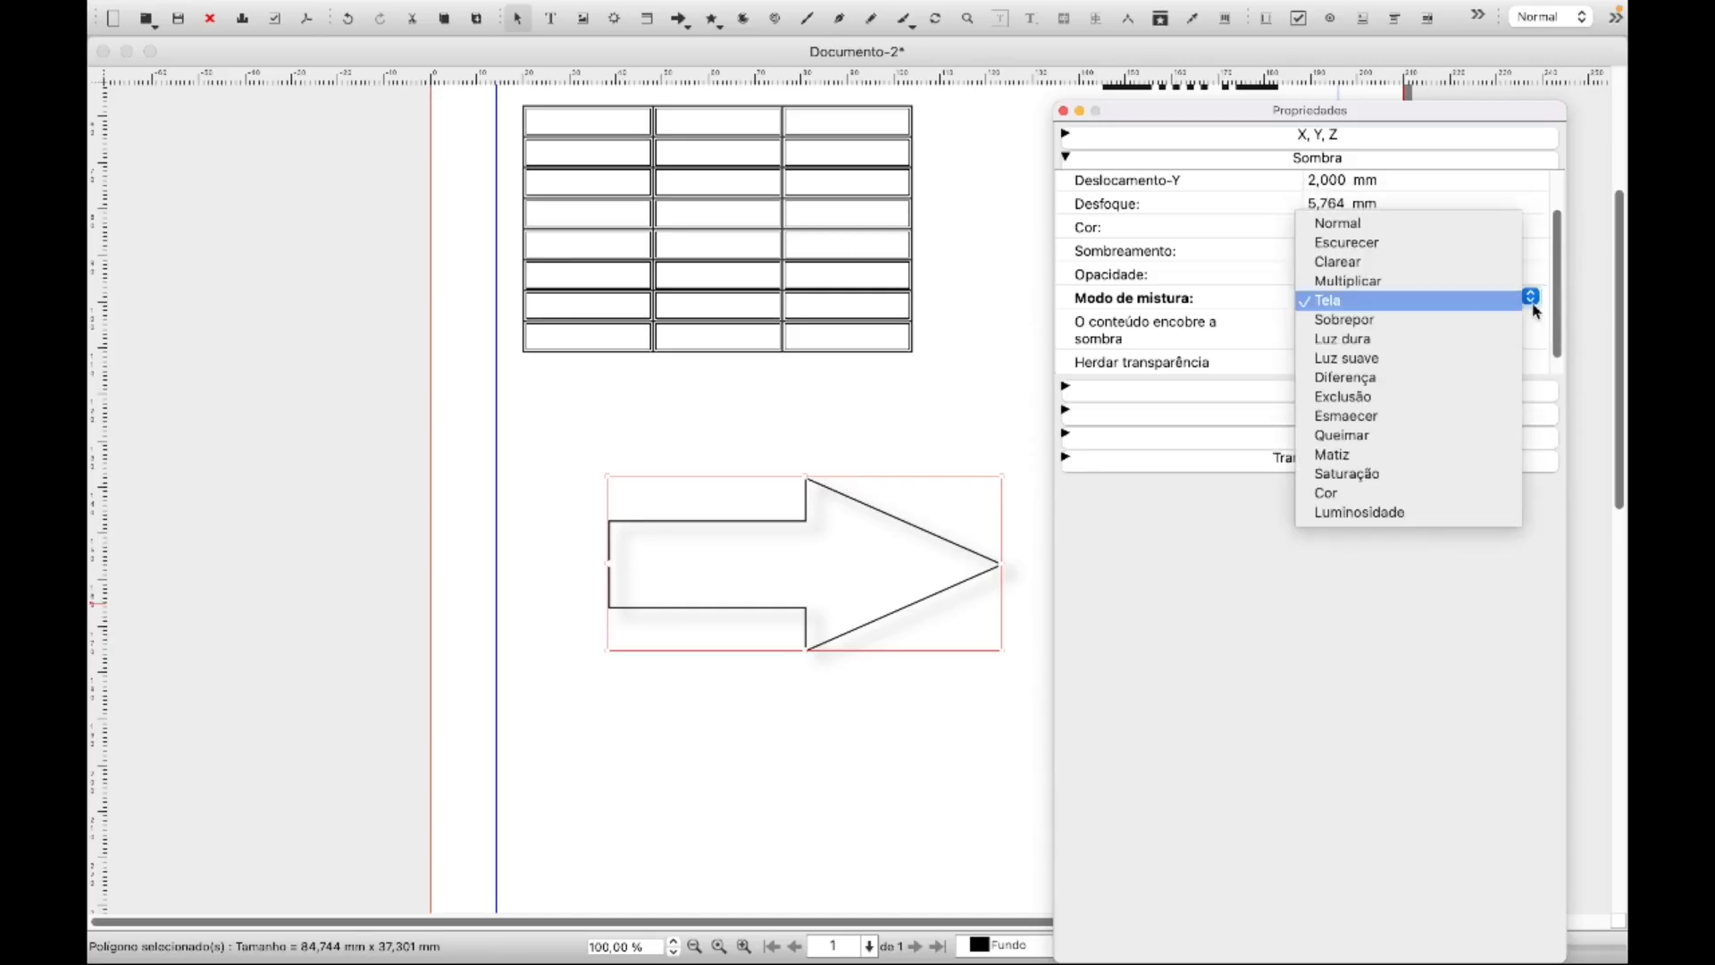
click(1396, 512)
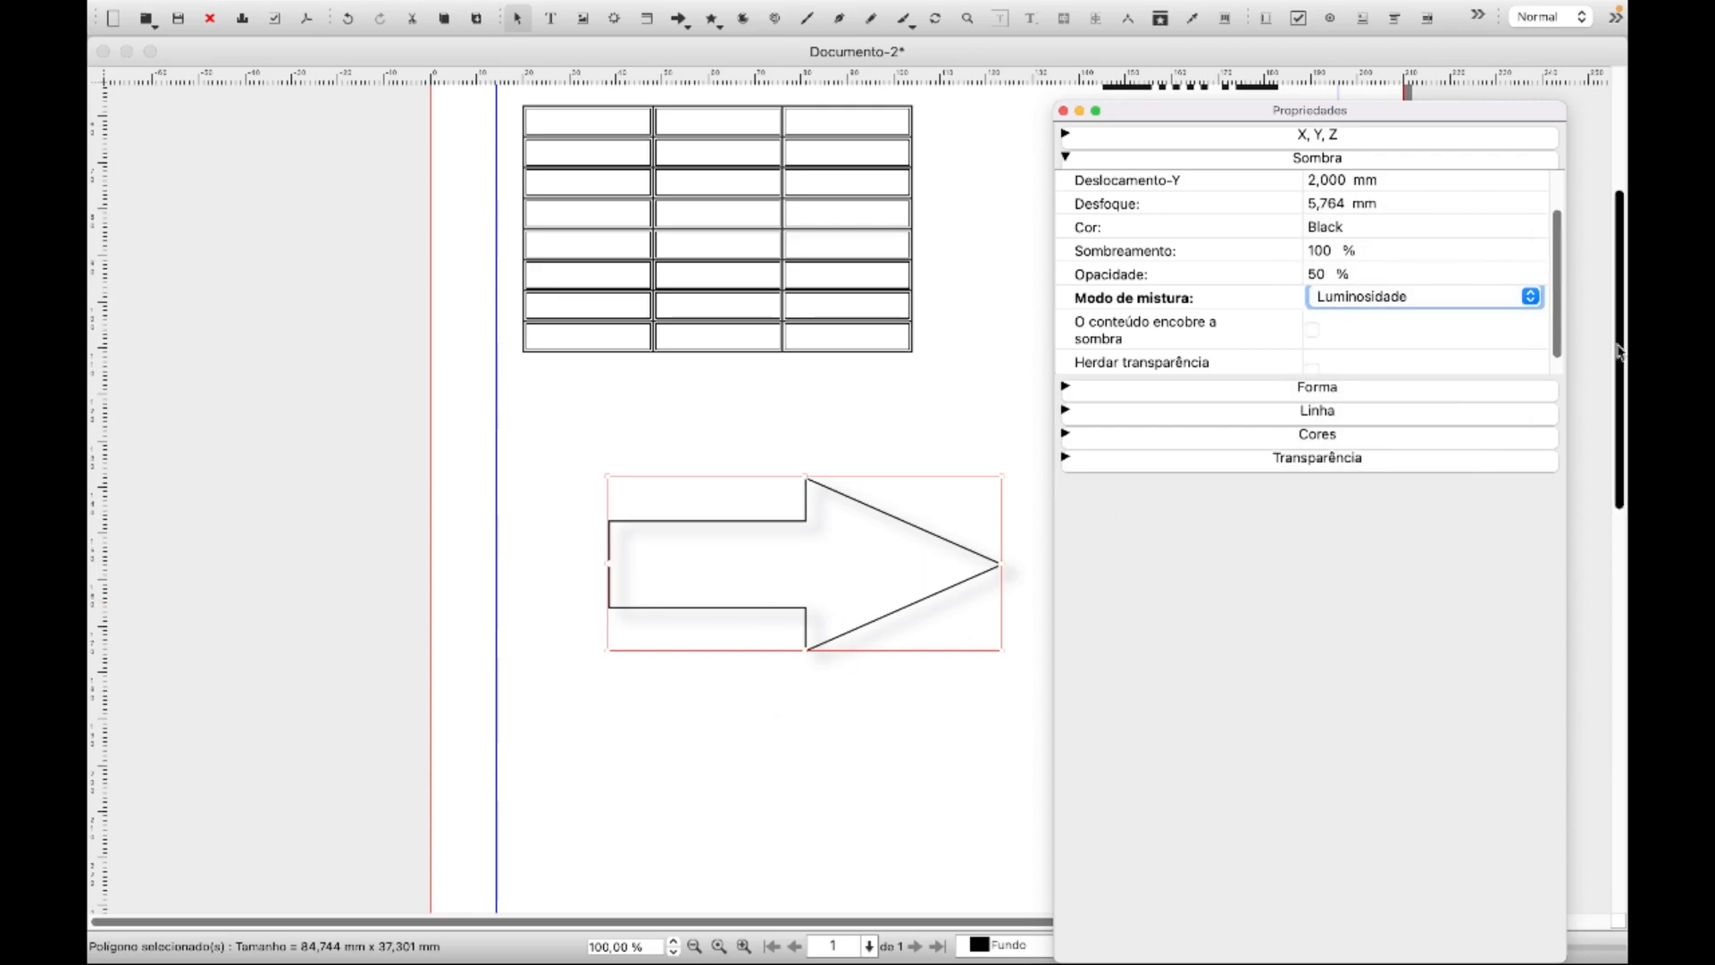
click(1533, 299)
click(1510, 14)
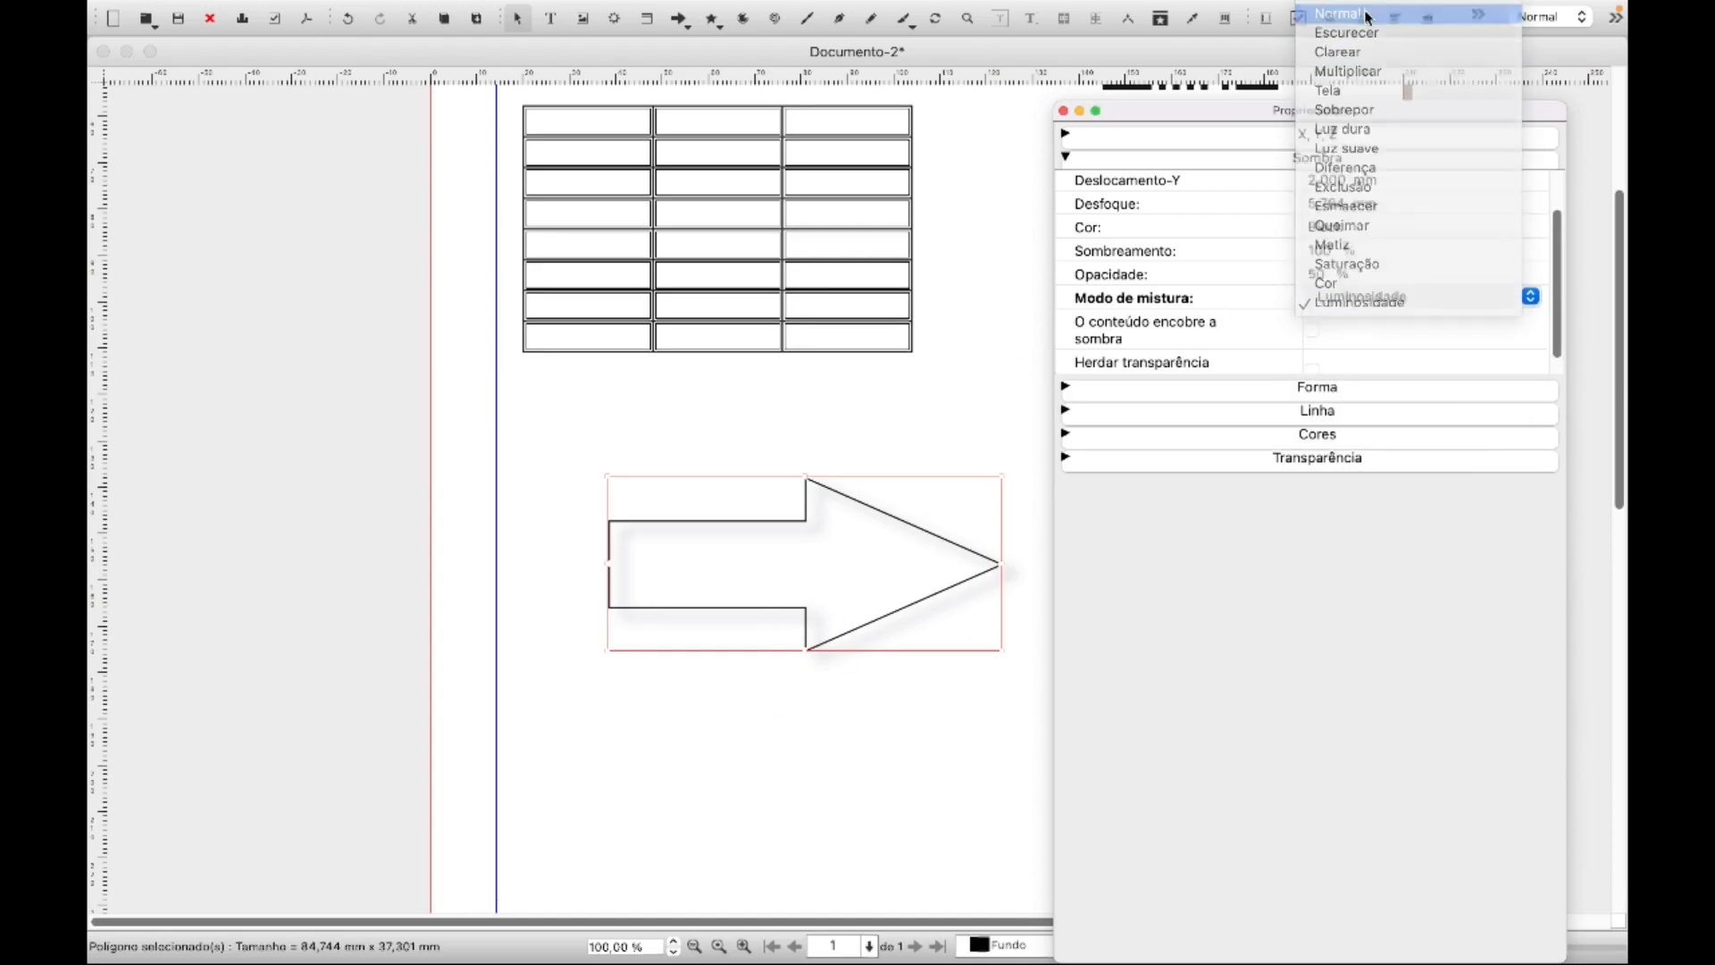
Examine the arrow's shape settings and open its line settings
scroll(1559, 268, up, 3)
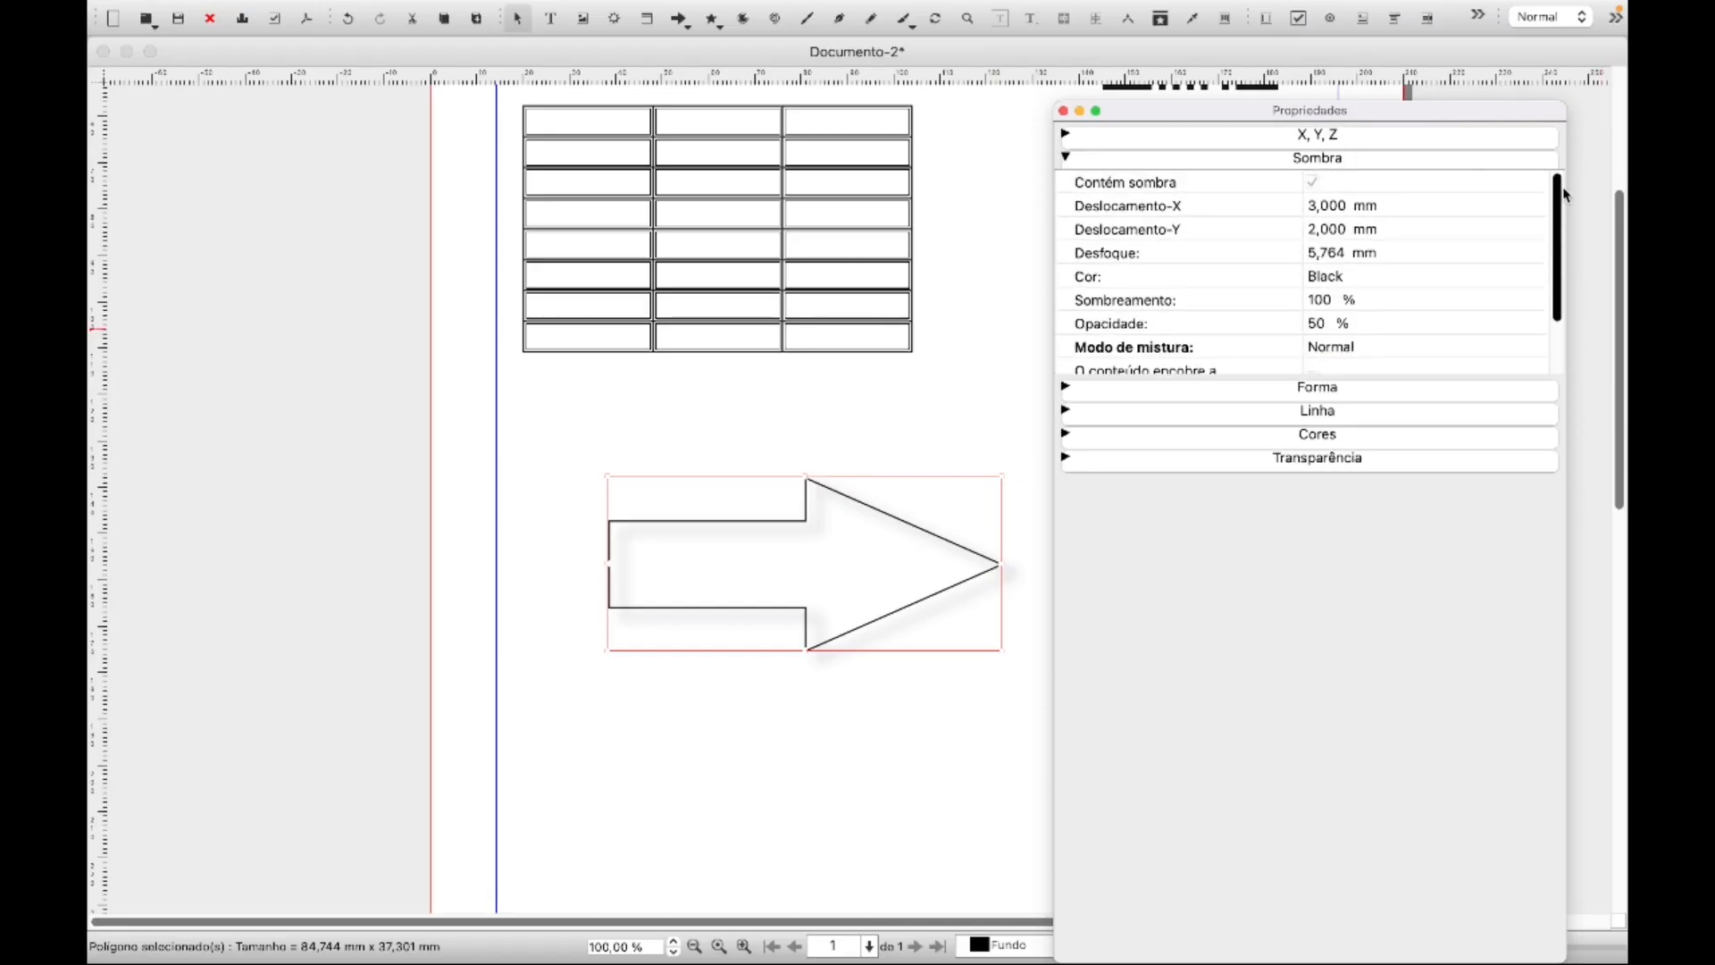
click(1330, 160)
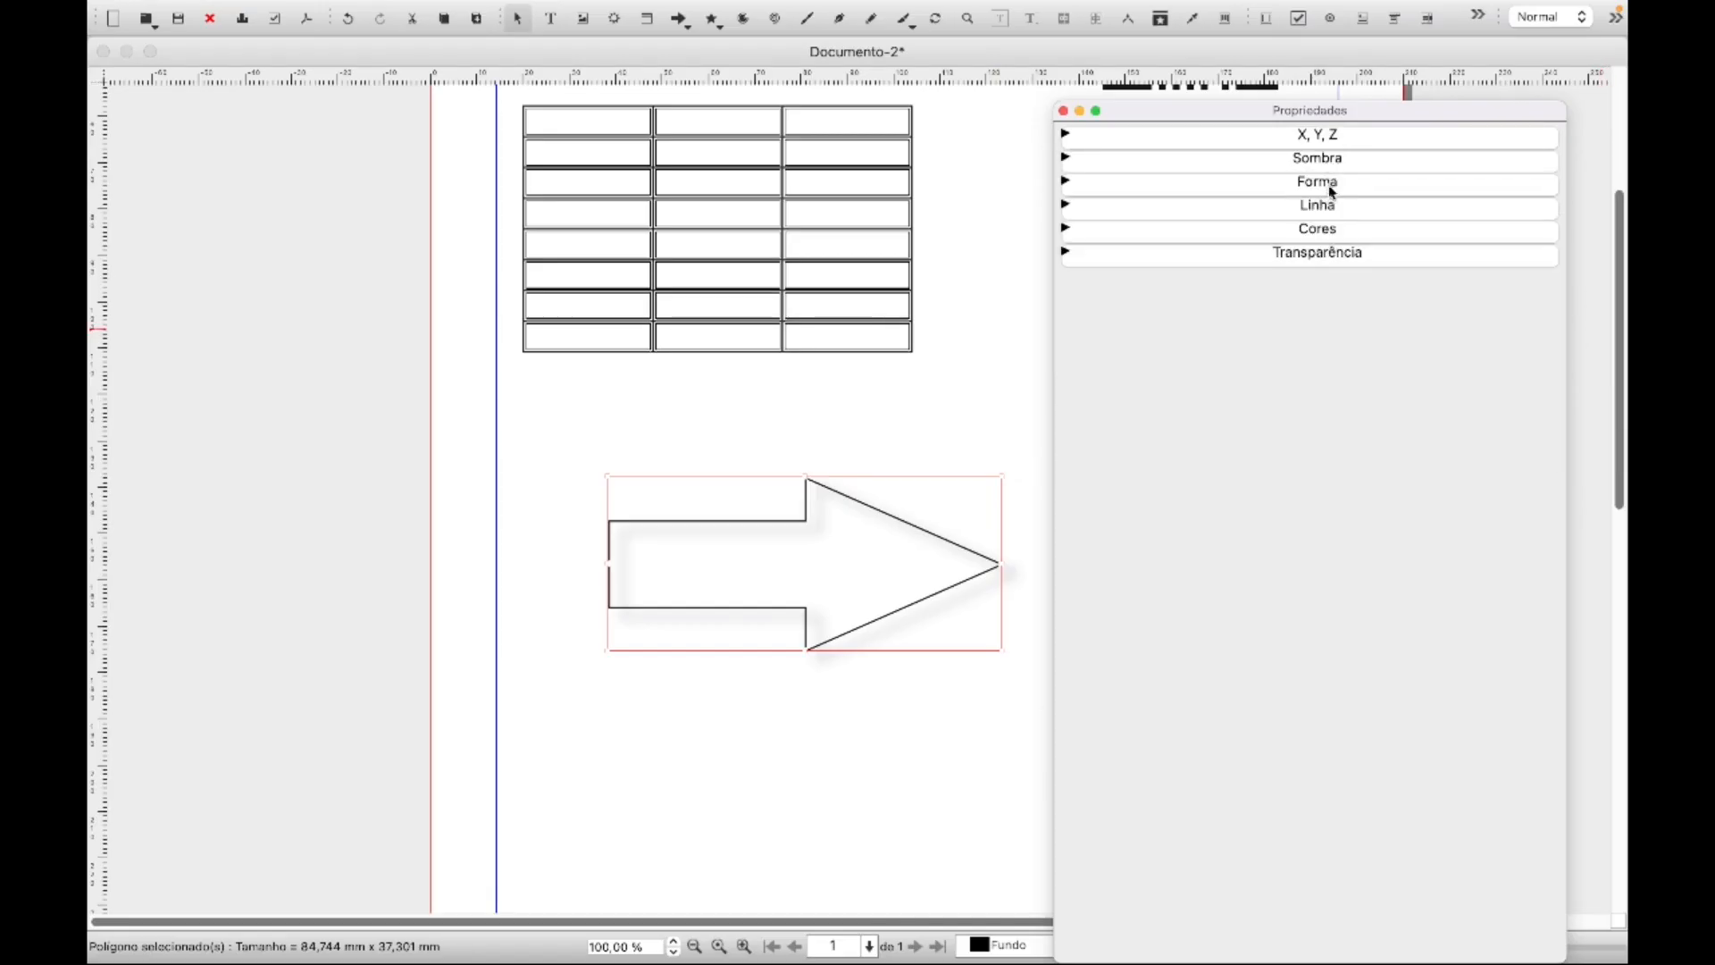
click(1330, 187)
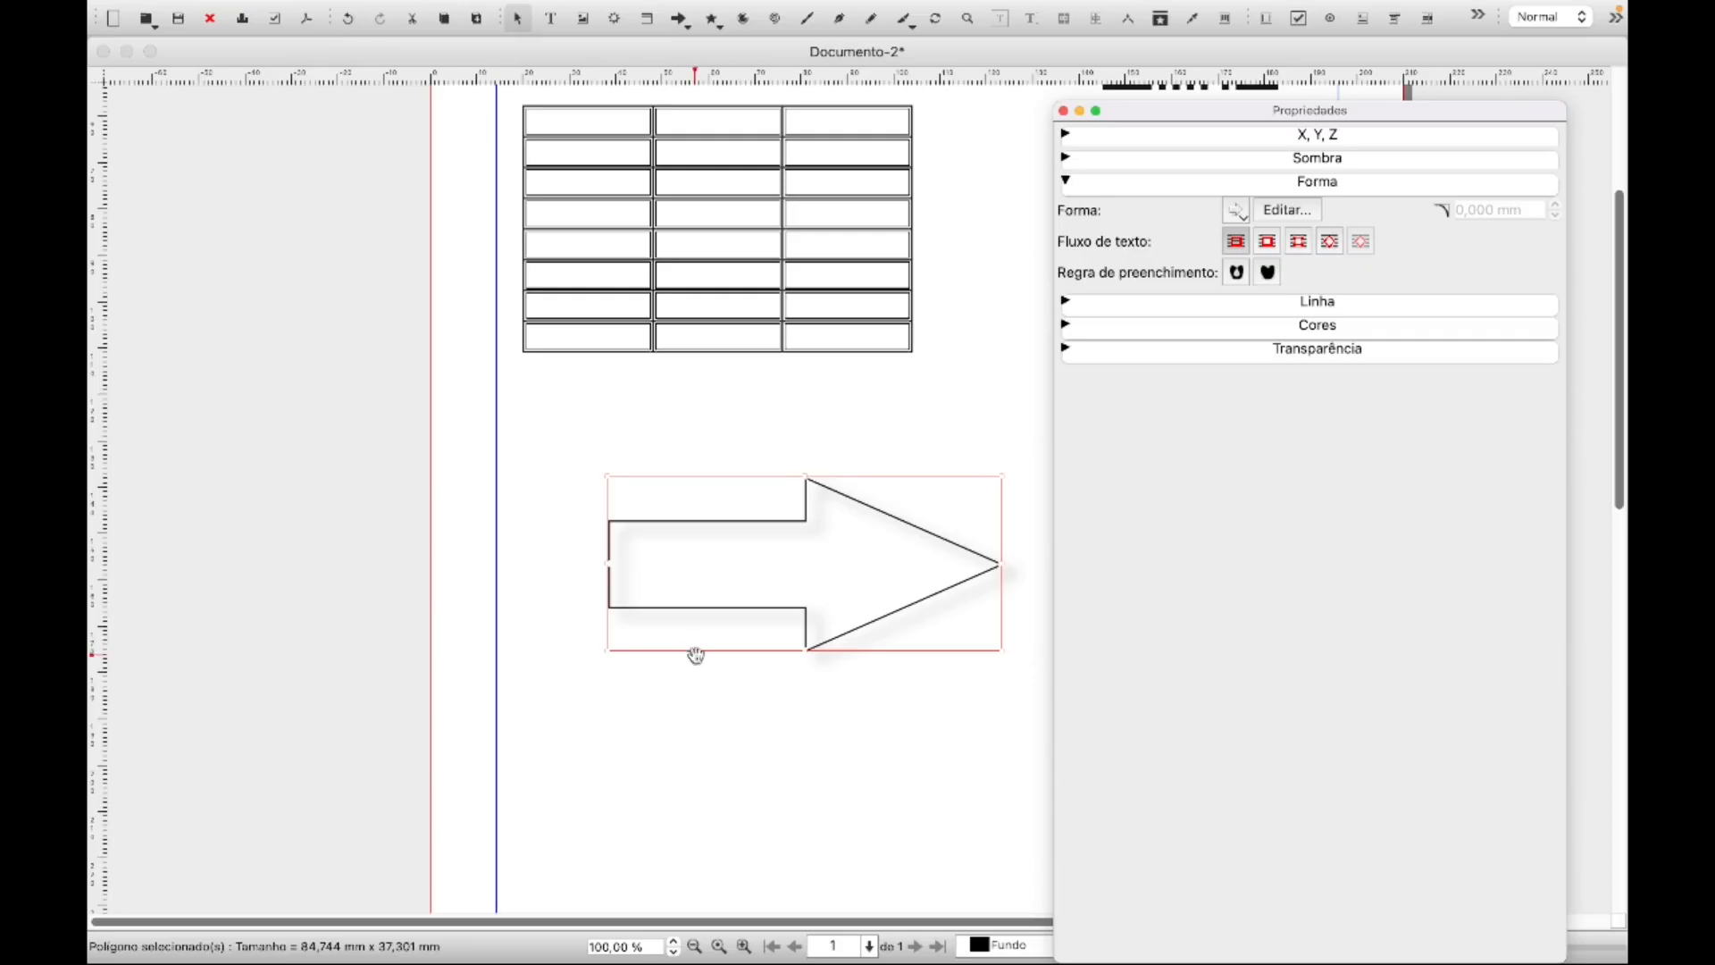
click(1328, 181)
click(1307, 206)
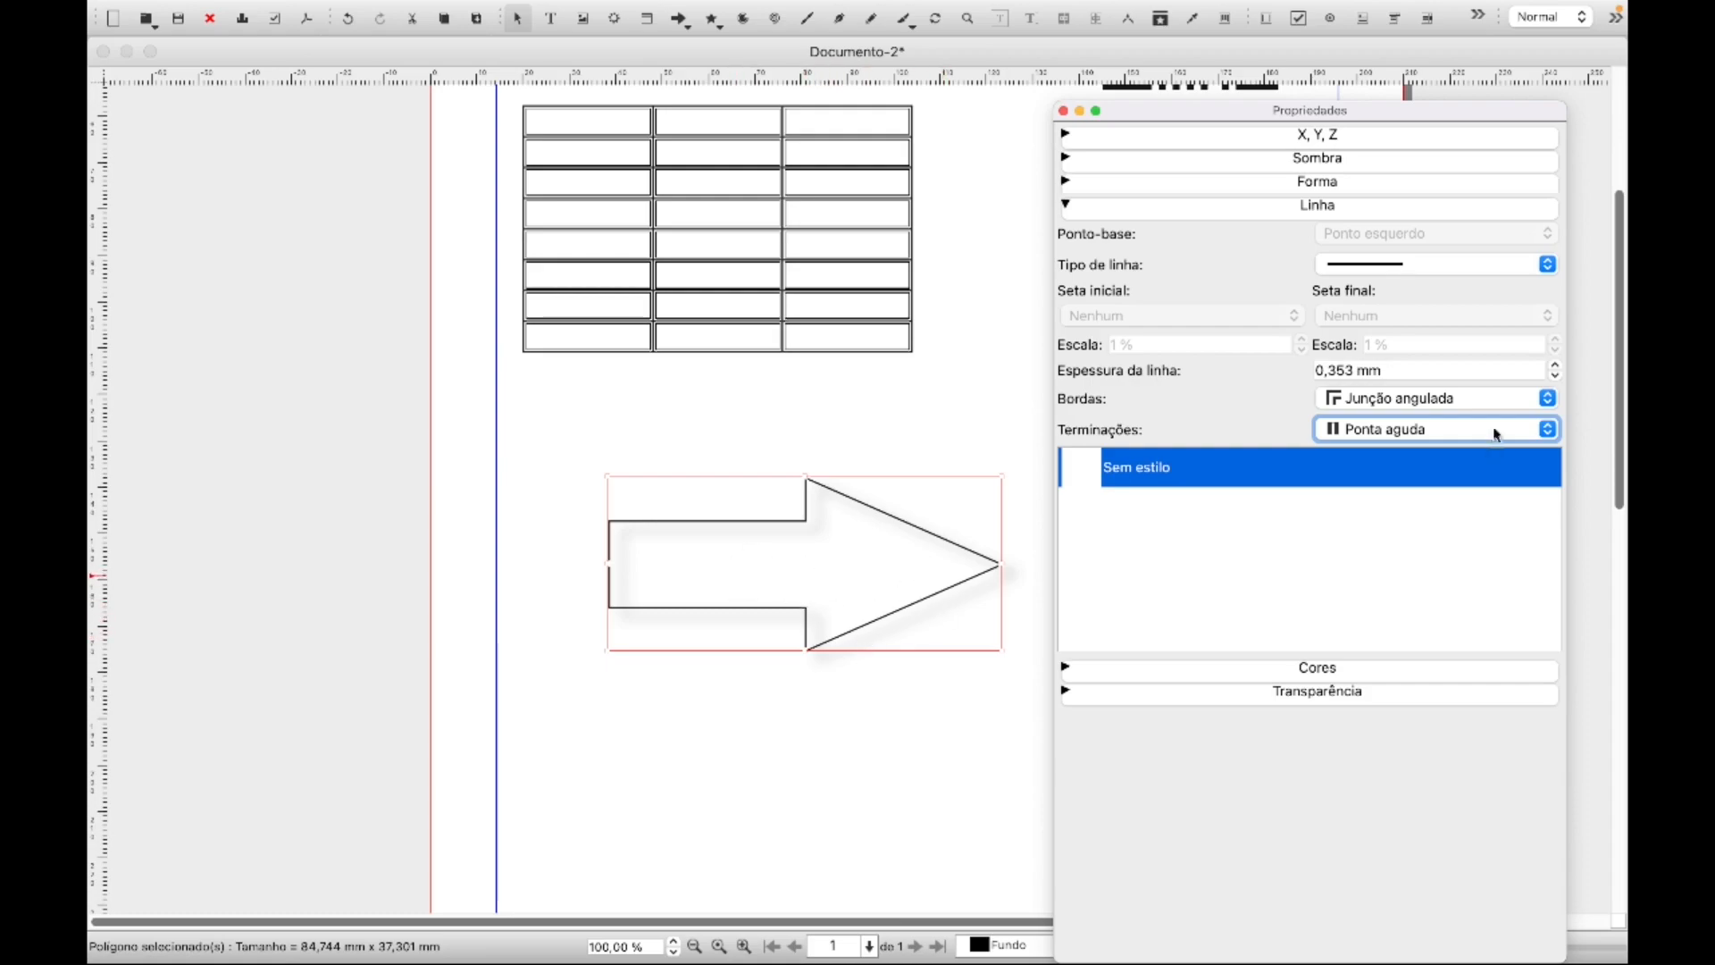
Try dashed, dotted, dash-dot-dot and widely spaced dotted line types on the arrow's outline, and return it to a solid line
click(1549, 265)
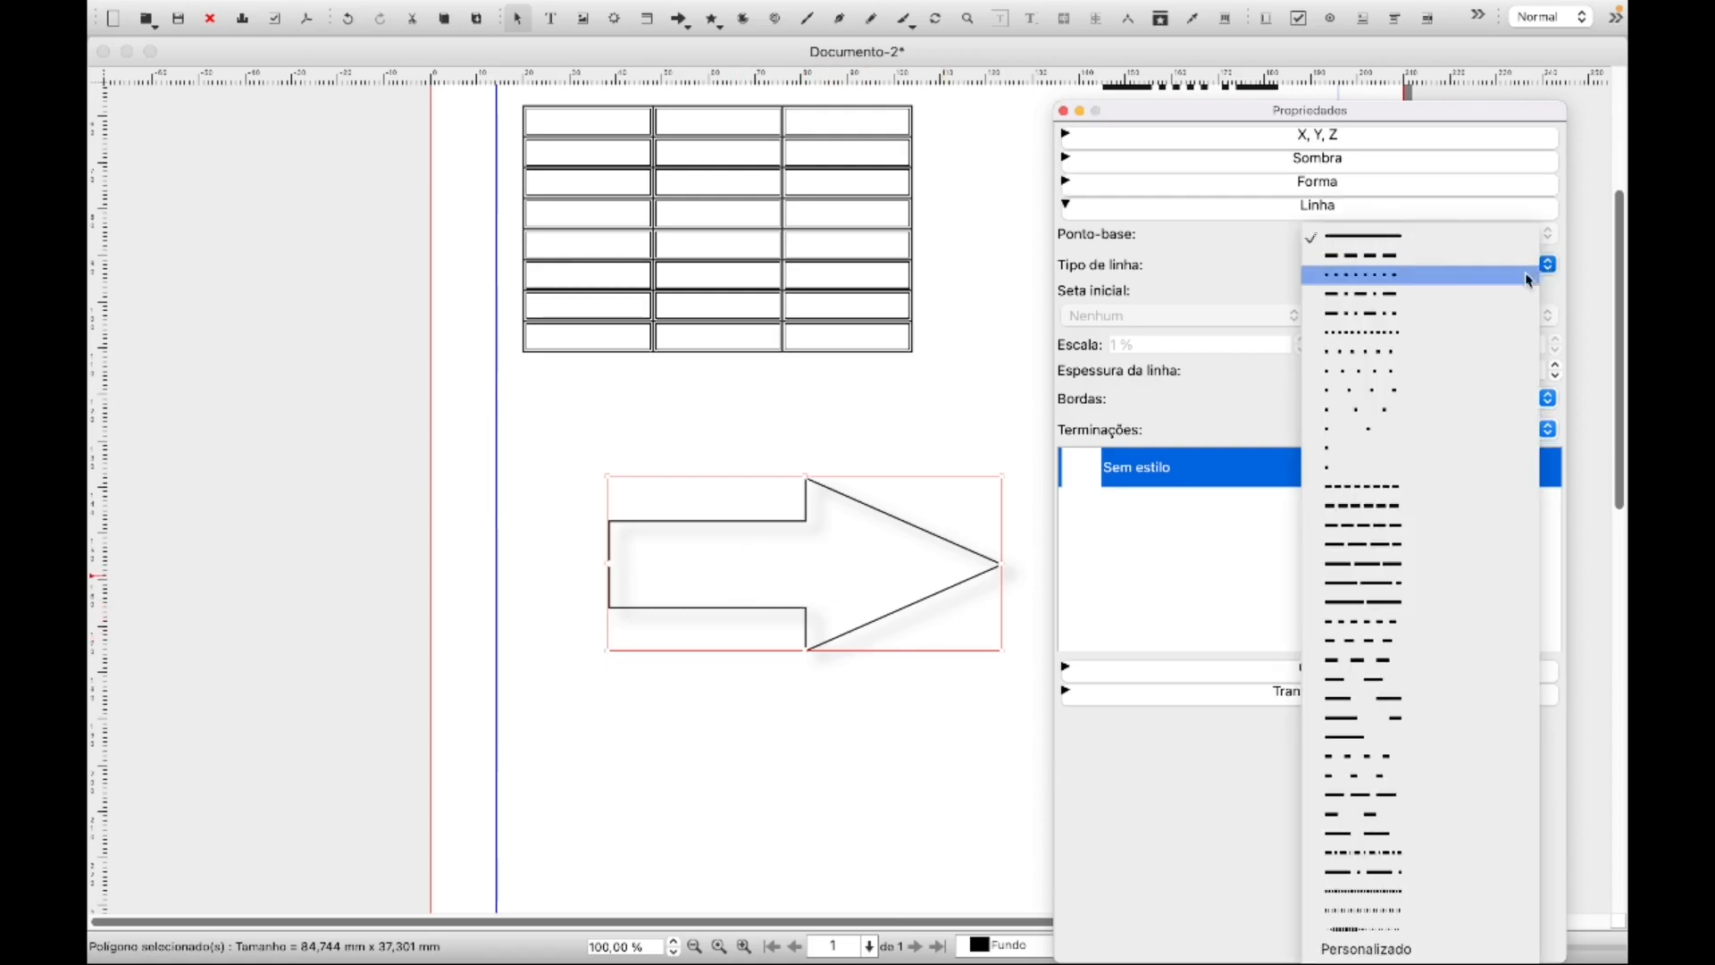
click(1434, 259)
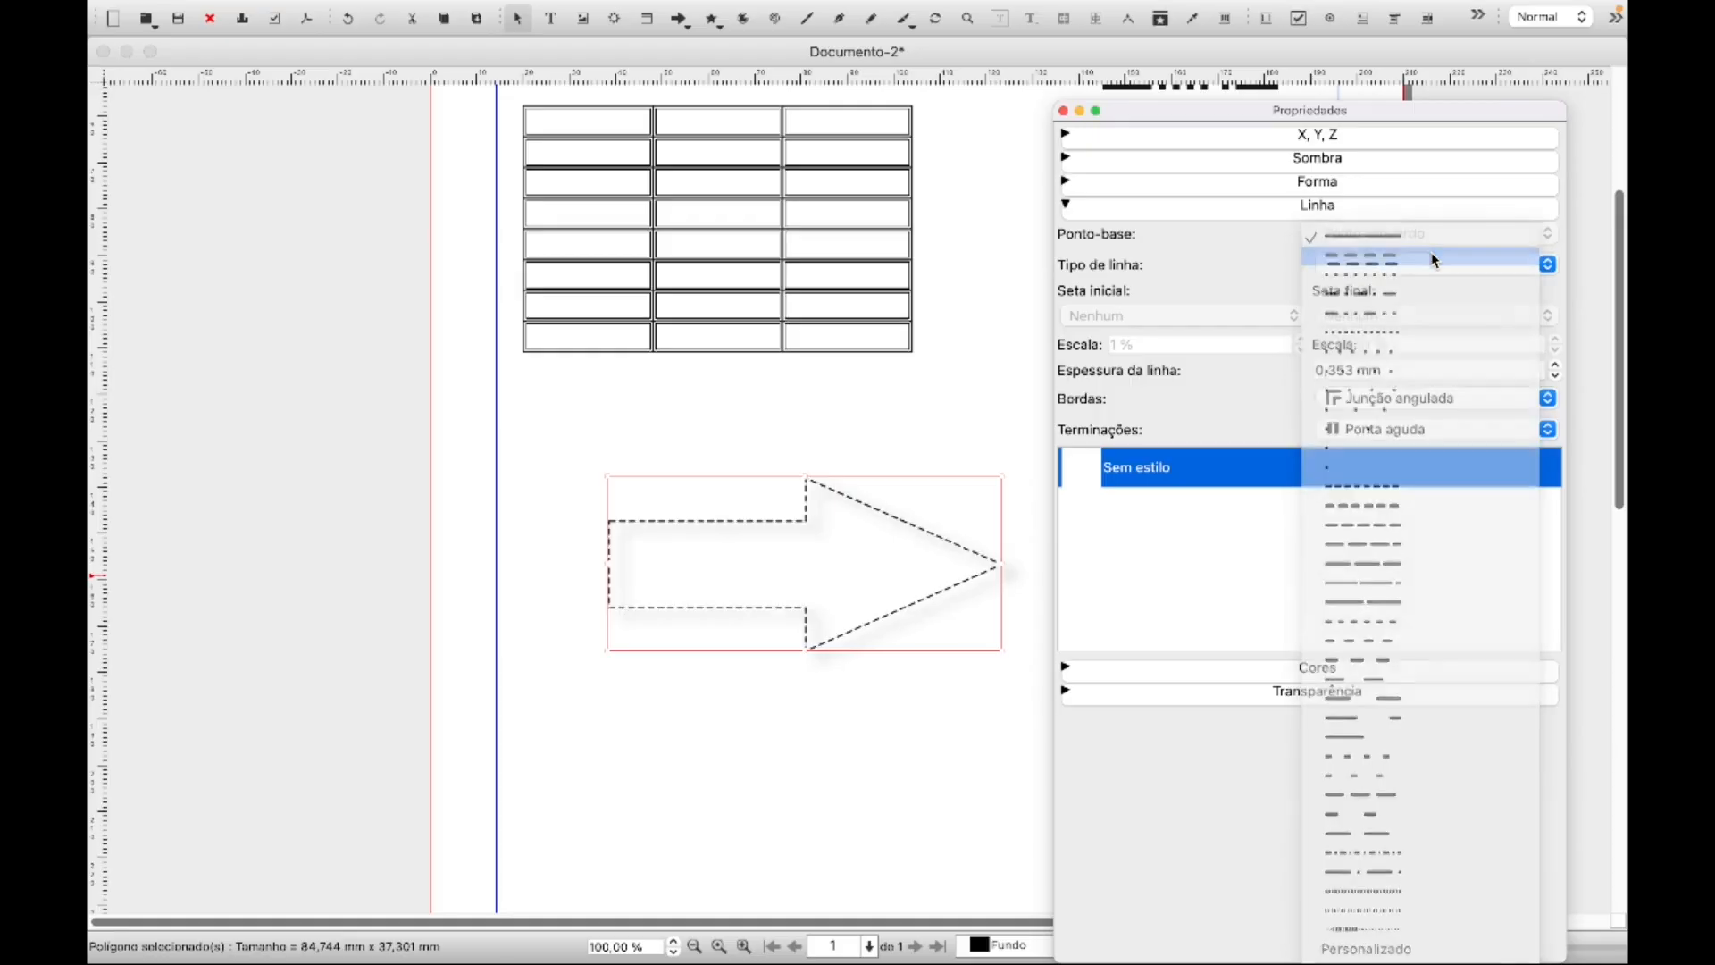
click(1549, 265)
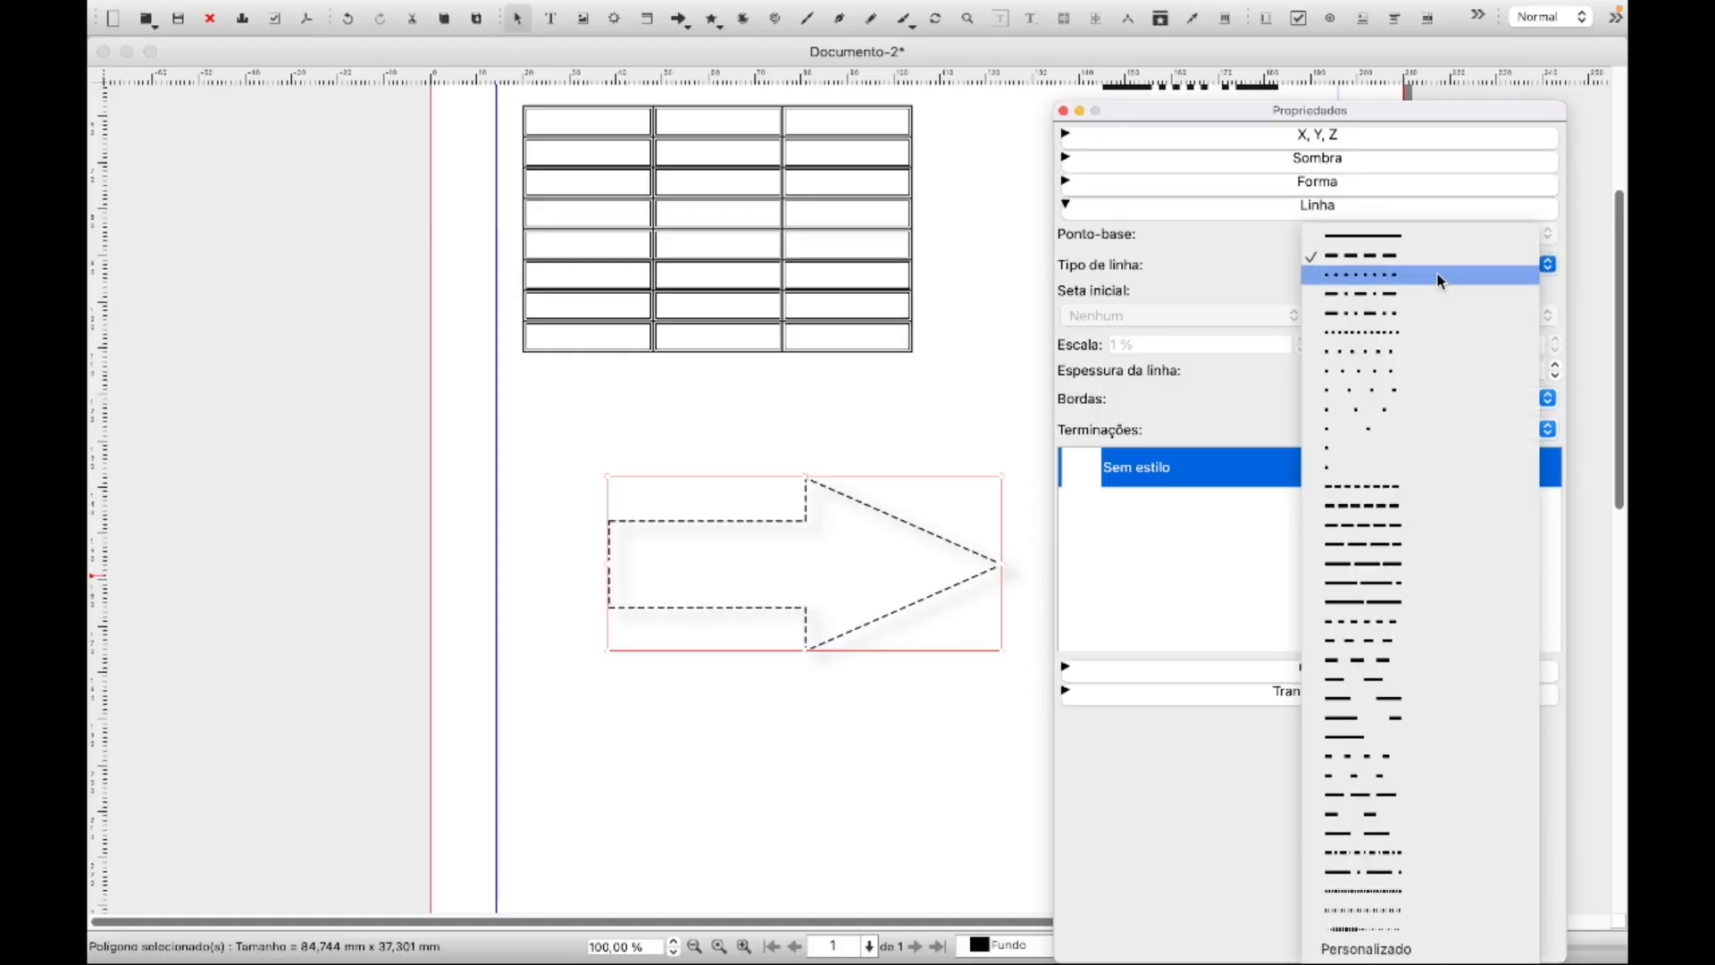
click(1439, 277)
click(1549, 265)
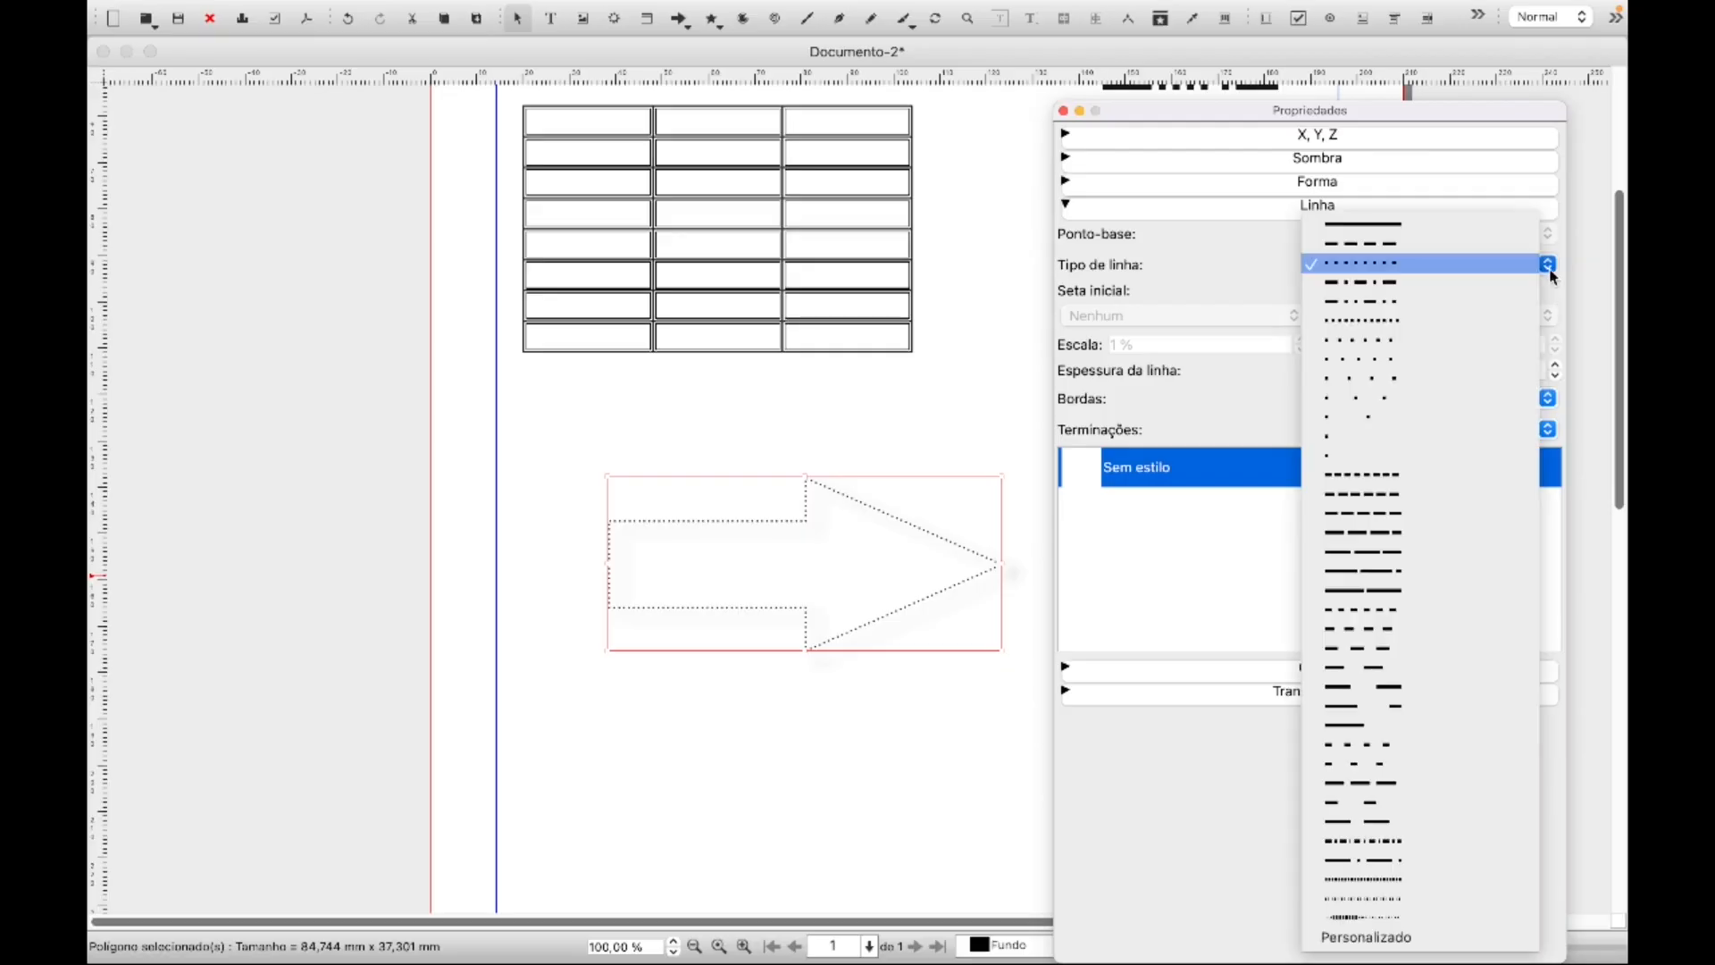
click(1418, 304)
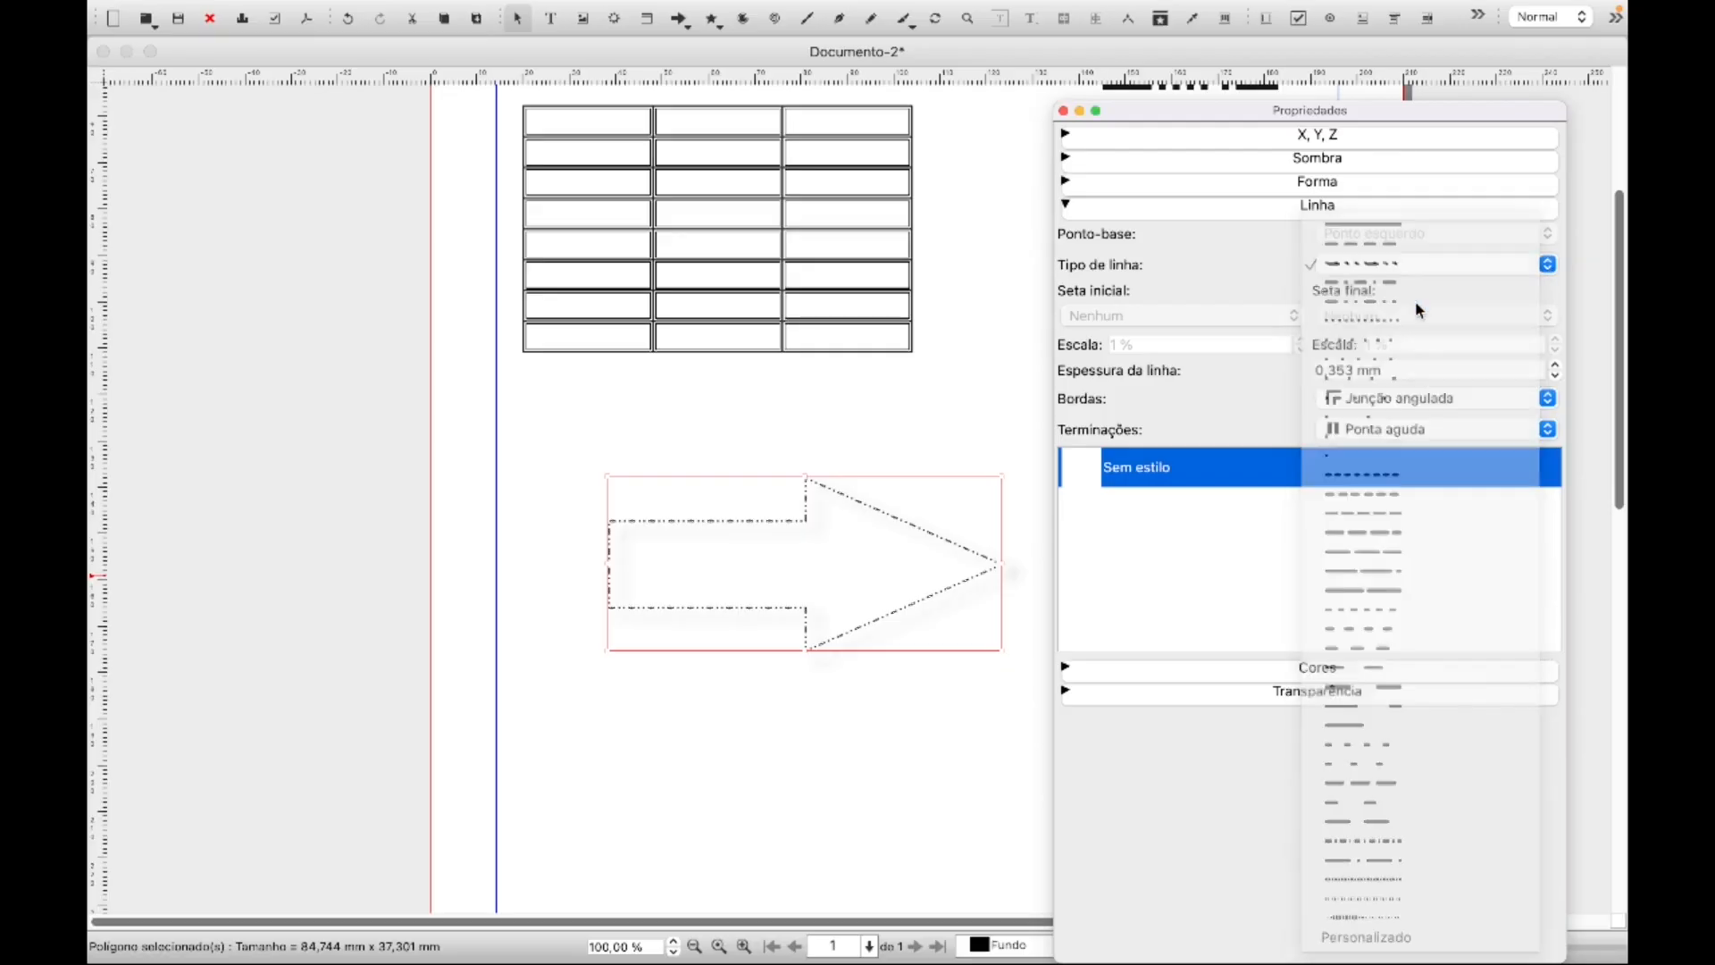
click(1549, 267)
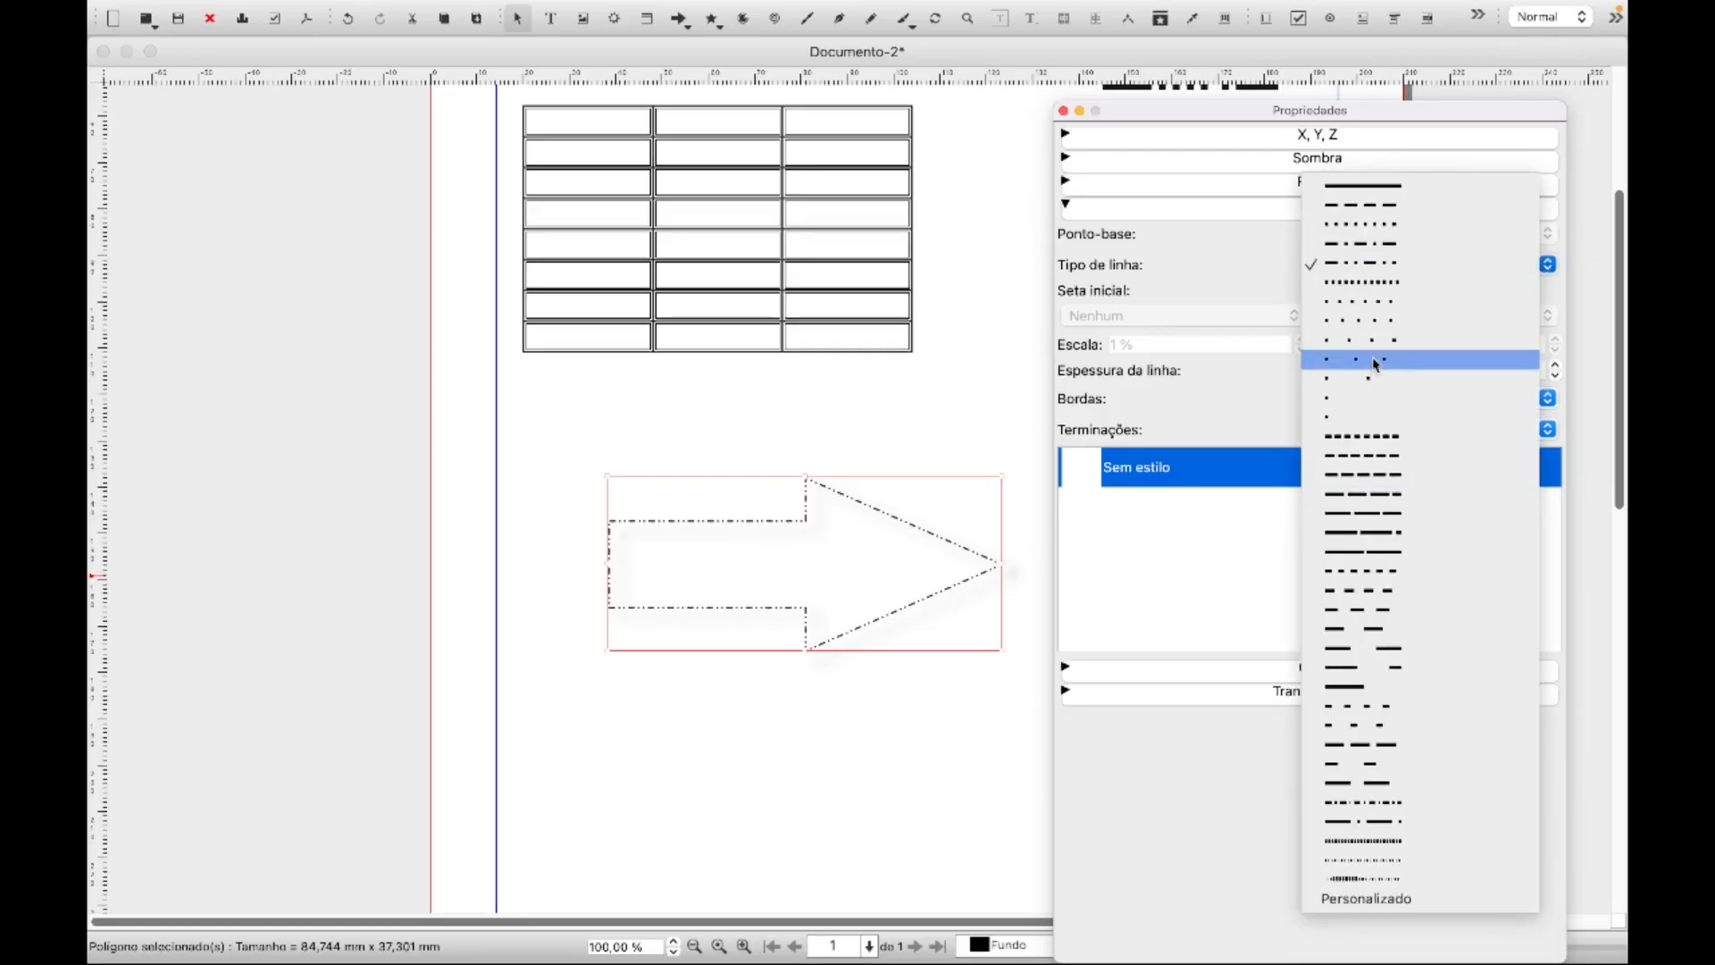
click(1375, 304)
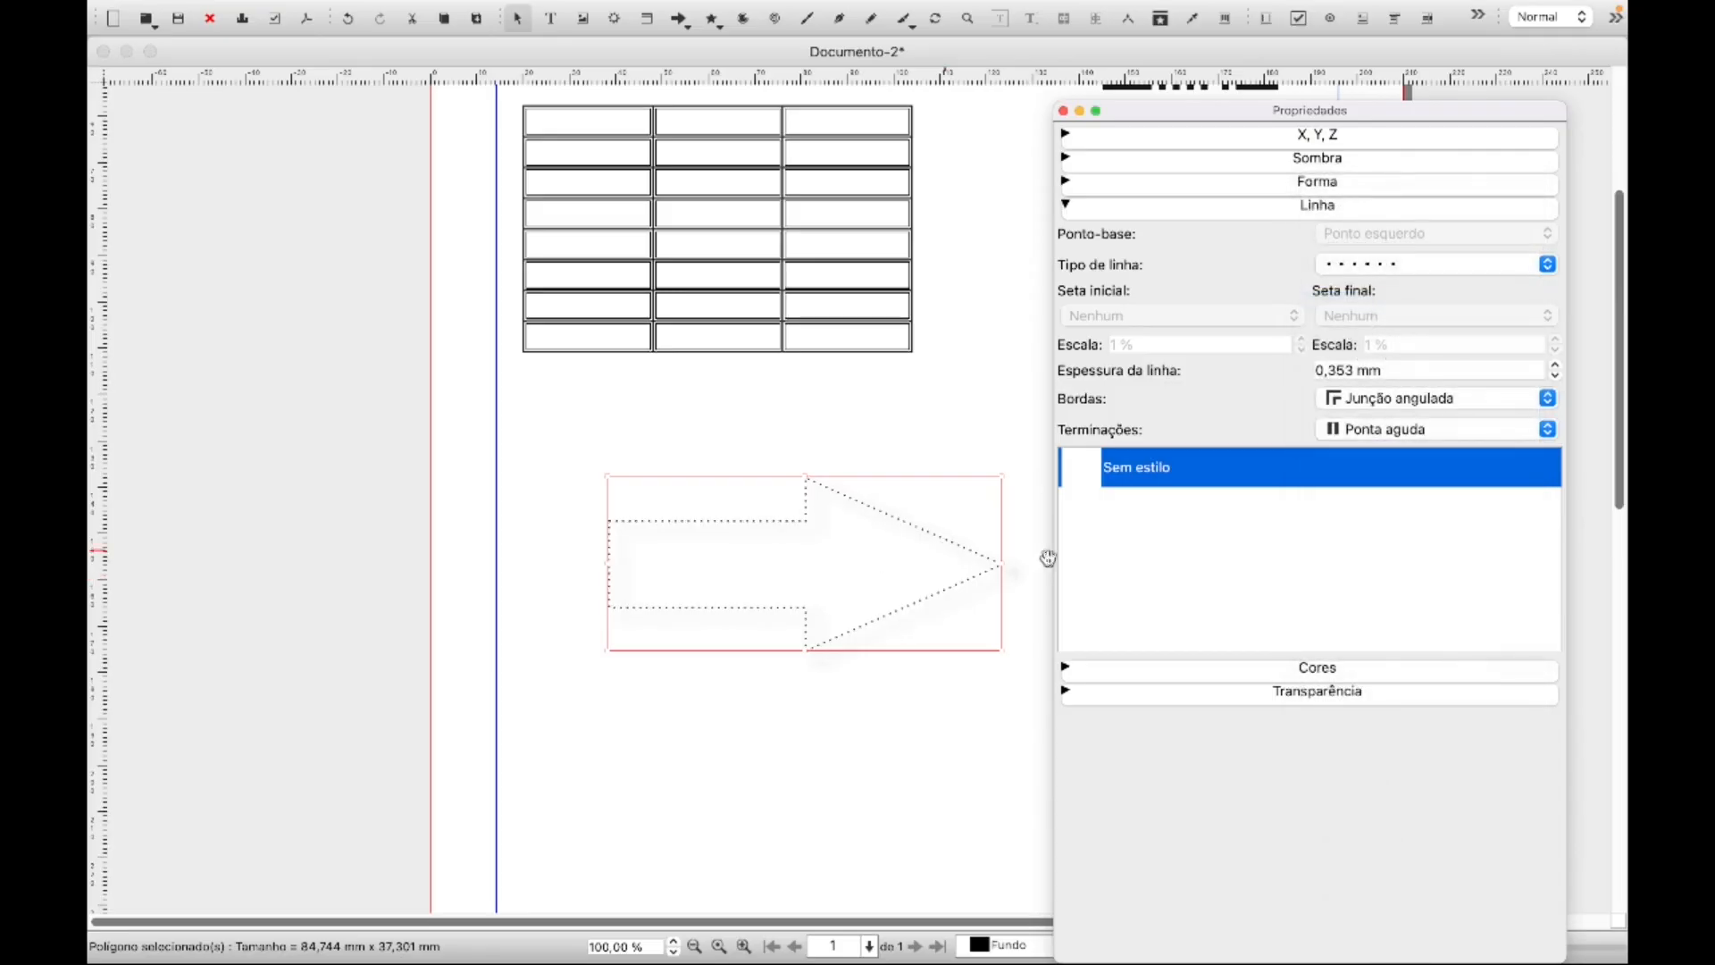
click(1550, 268)
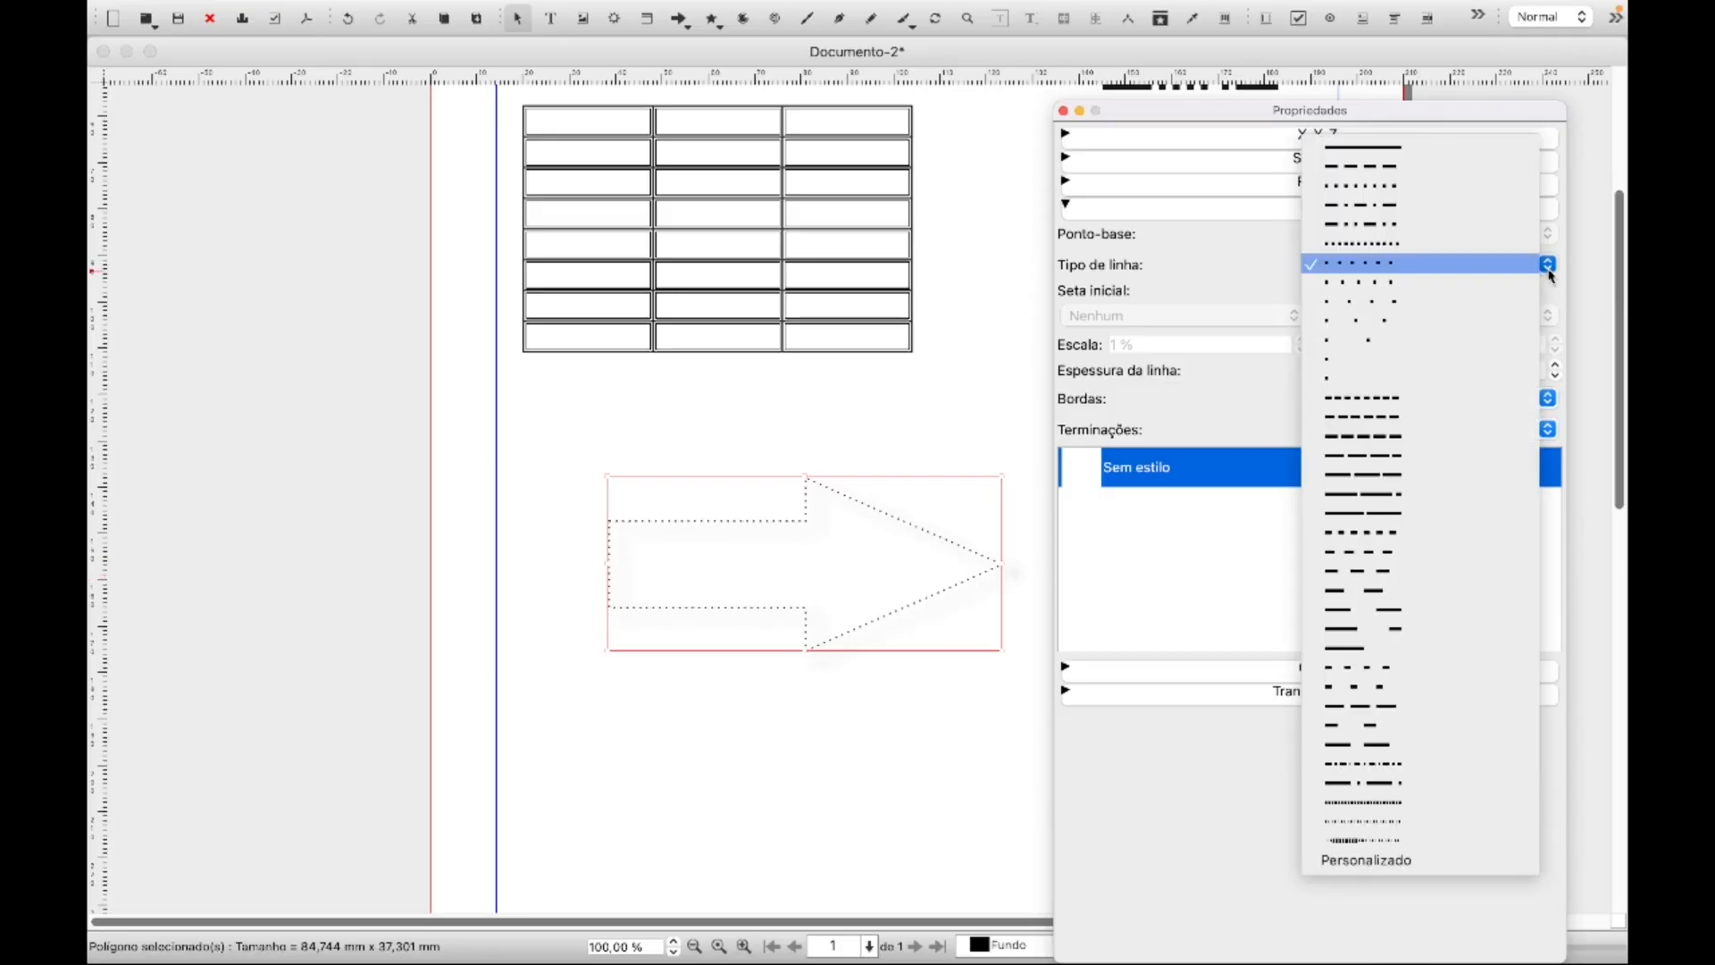
click(1402, 156)
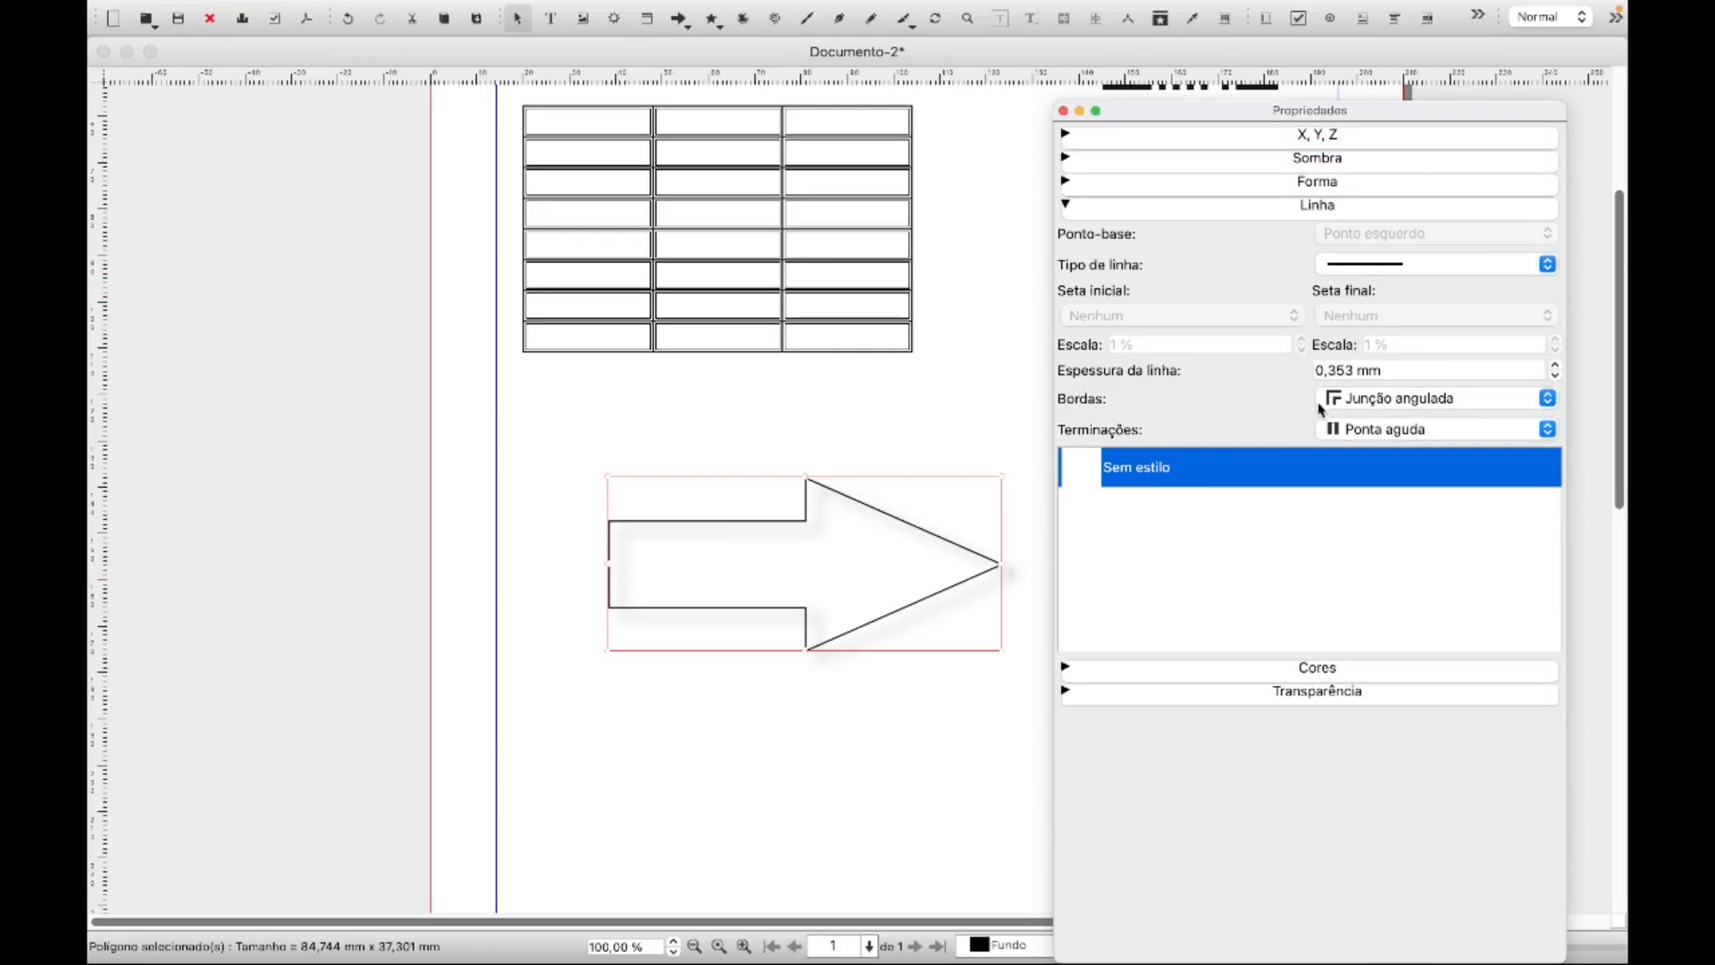
Set the arrow's outline thickness to 3 mm
drag(1318, 373, 1340, 370)
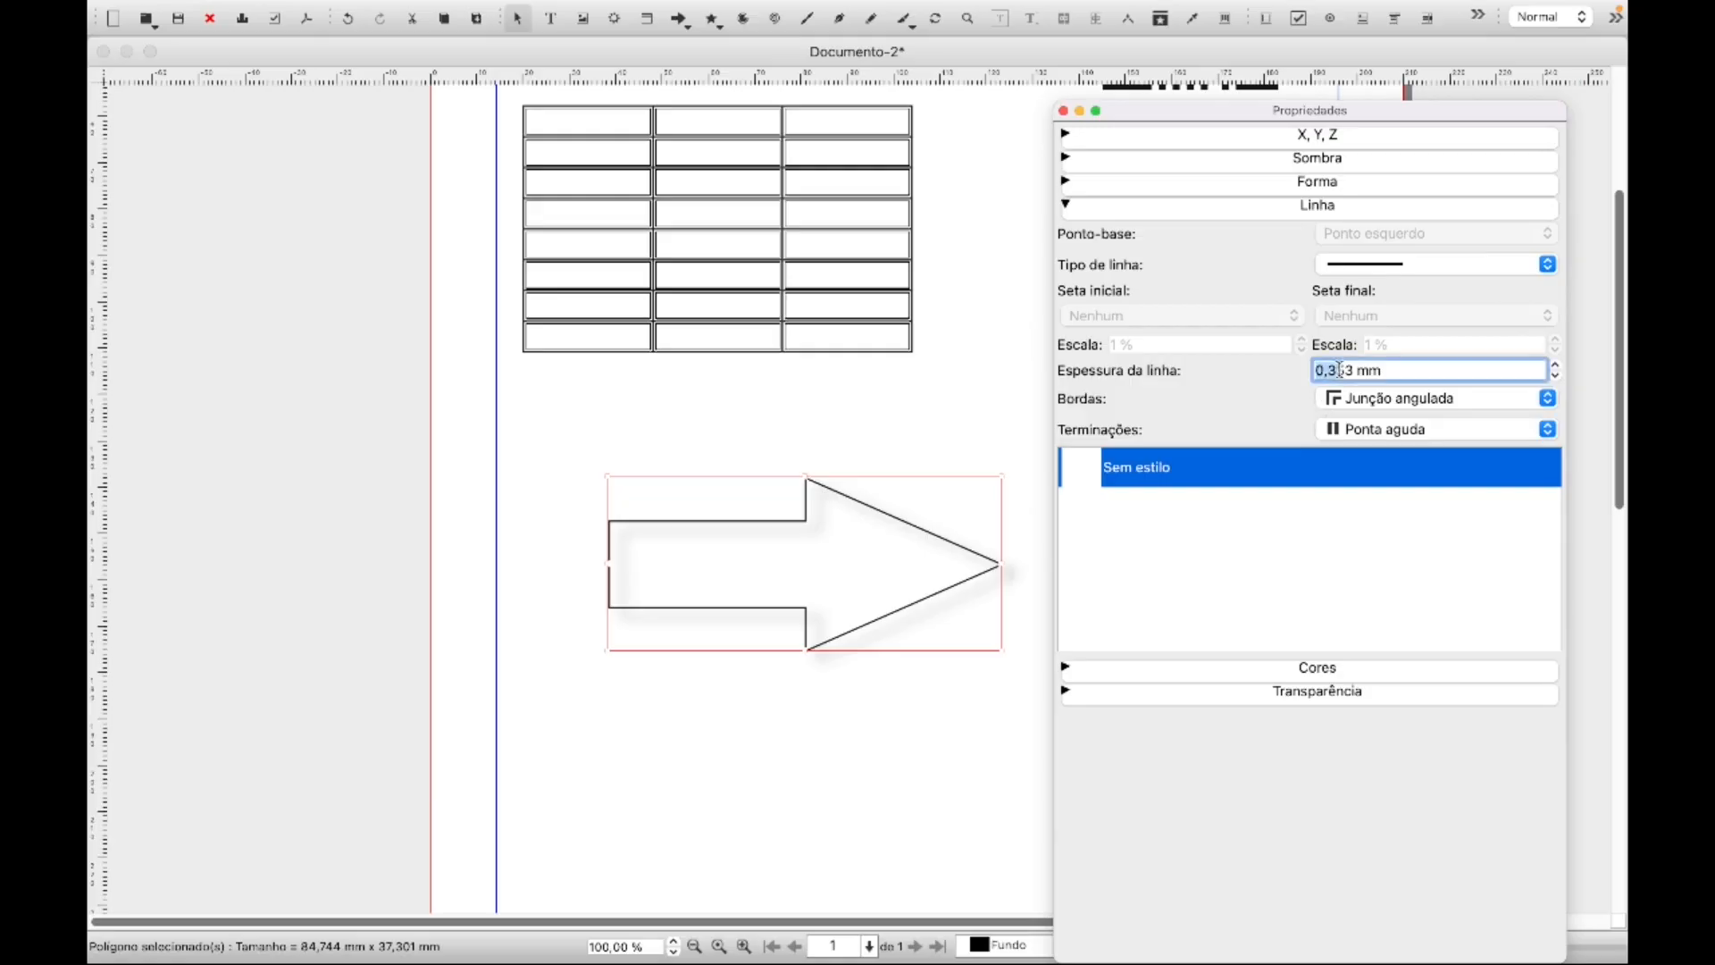
text(3)
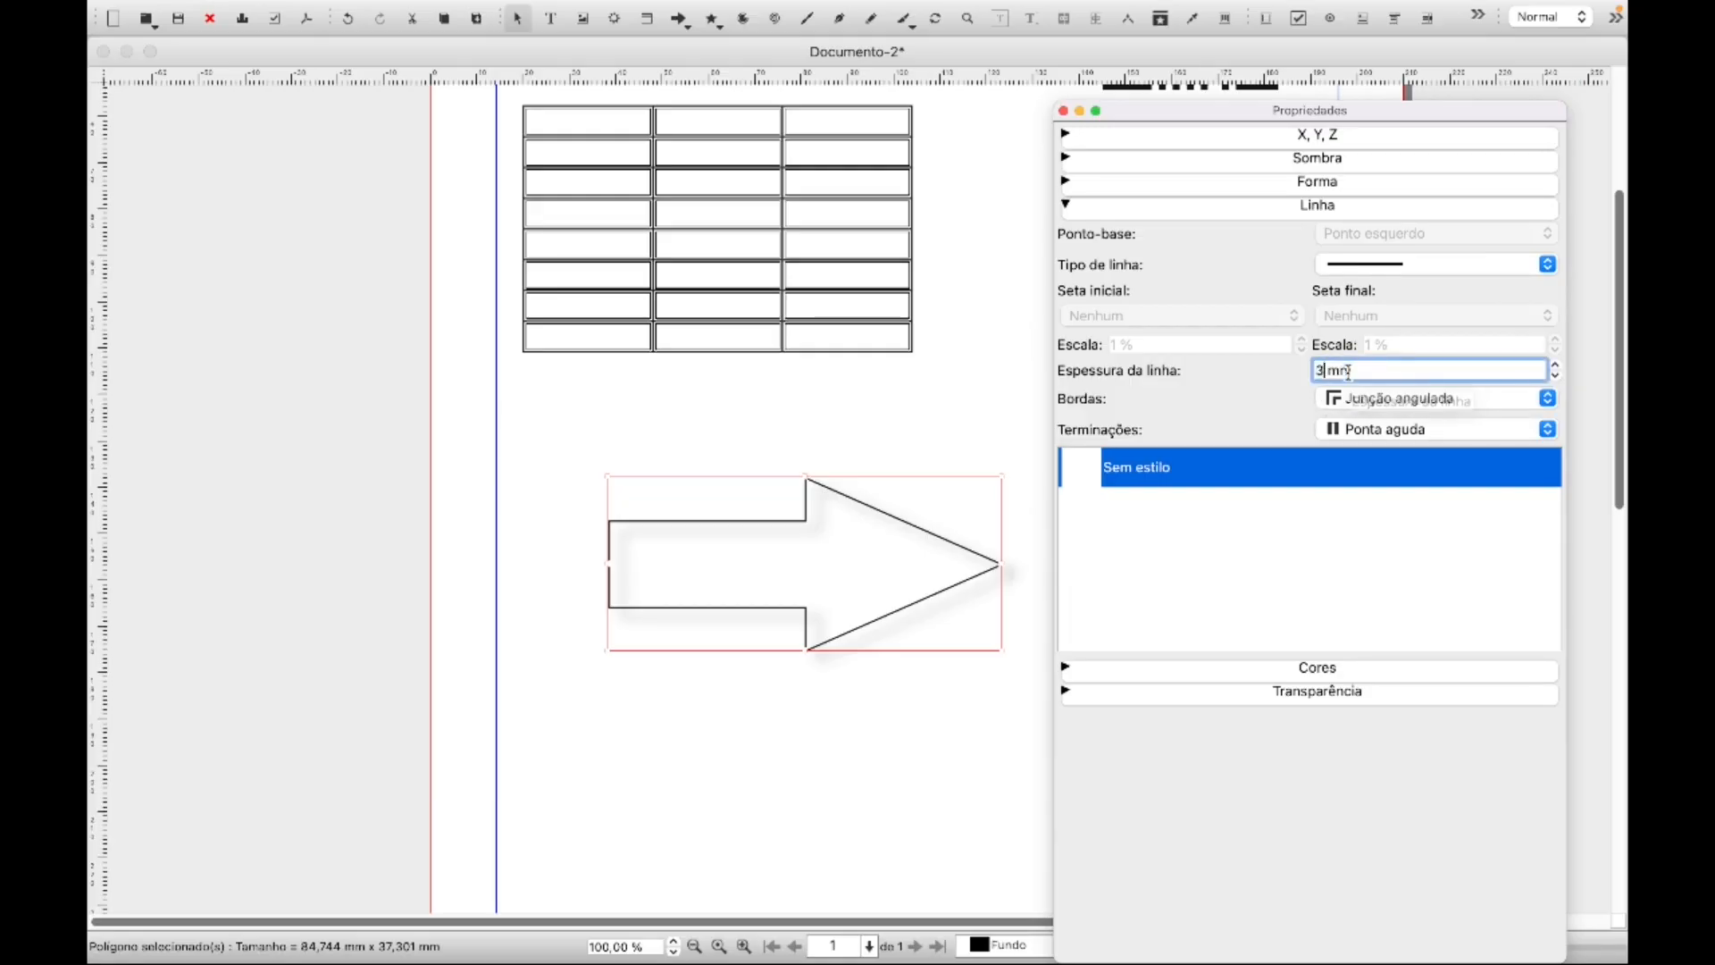
key(Return)
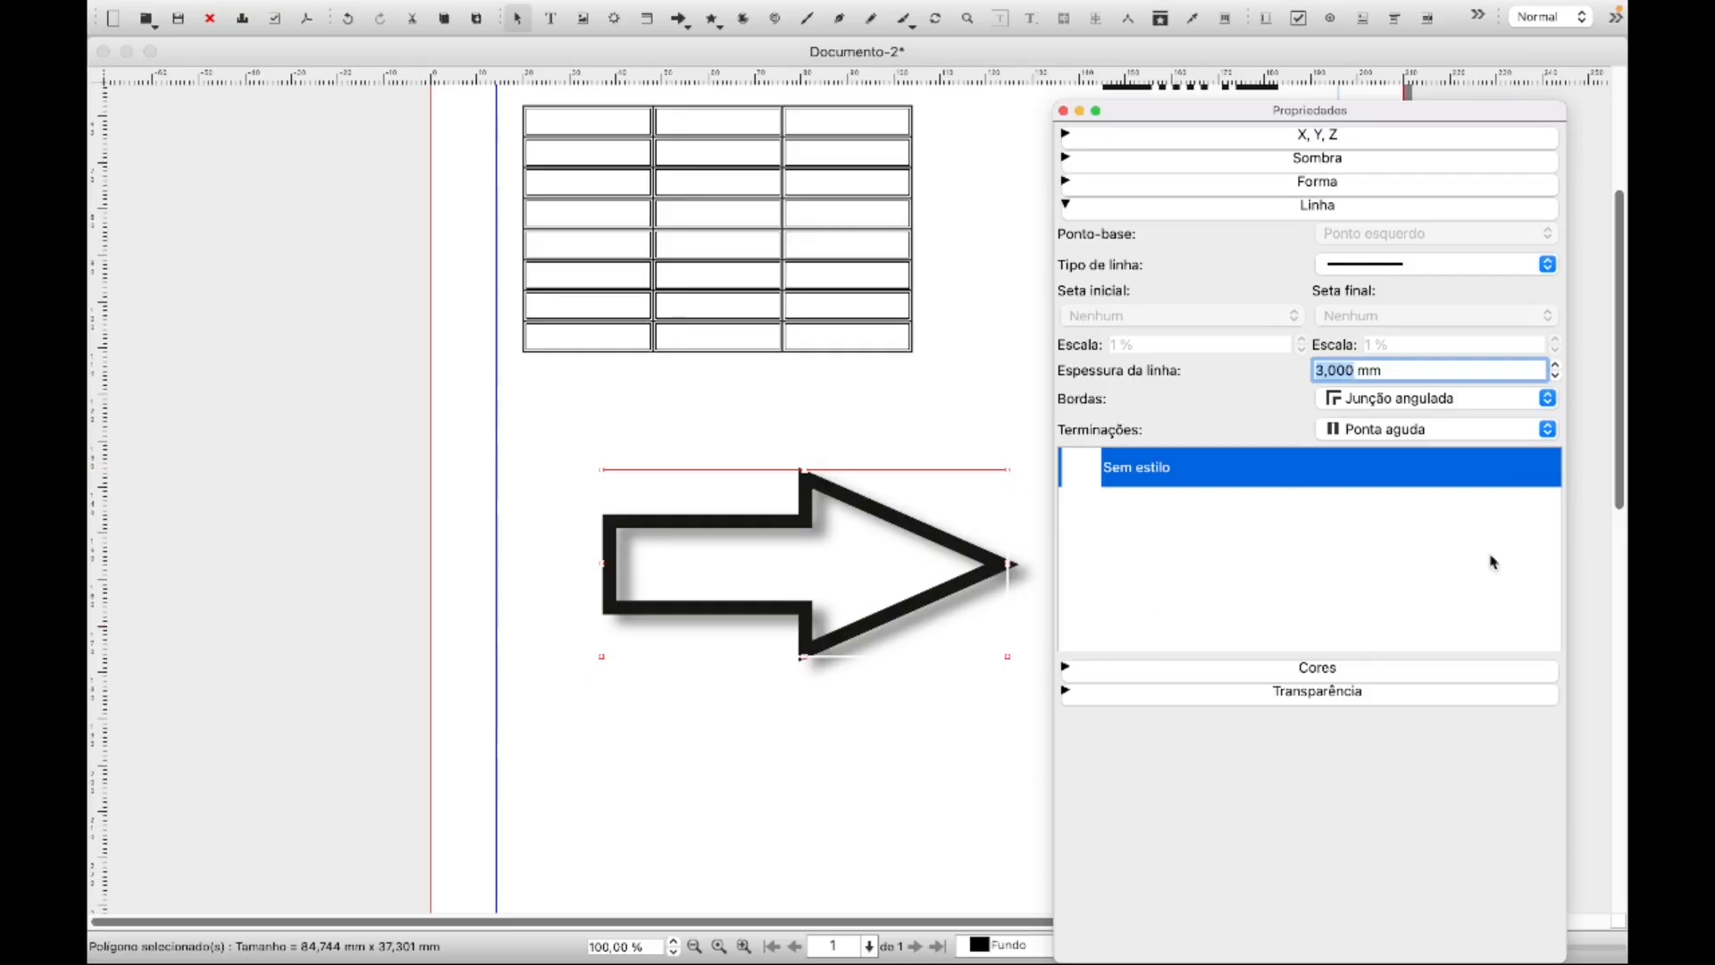
Try the Junção chanfrada and Junção arredondada joins on the arrow's outline corners, and return them to Junção angulada
click(1553, 407)
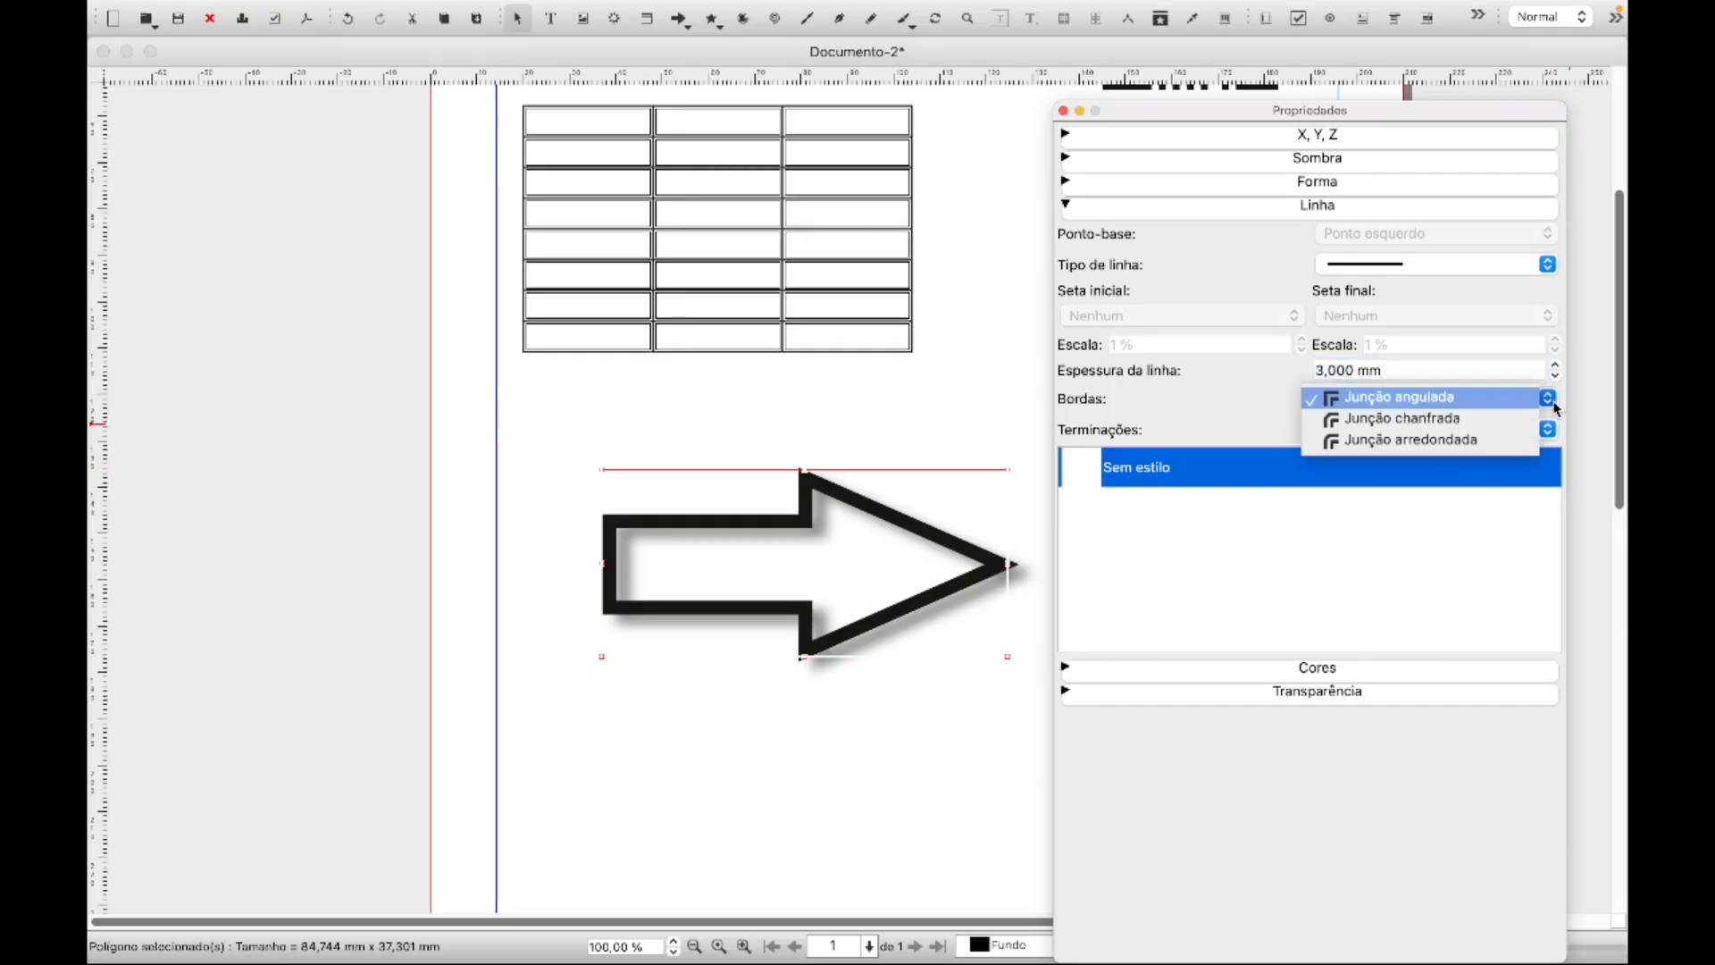
click(1444, 420)
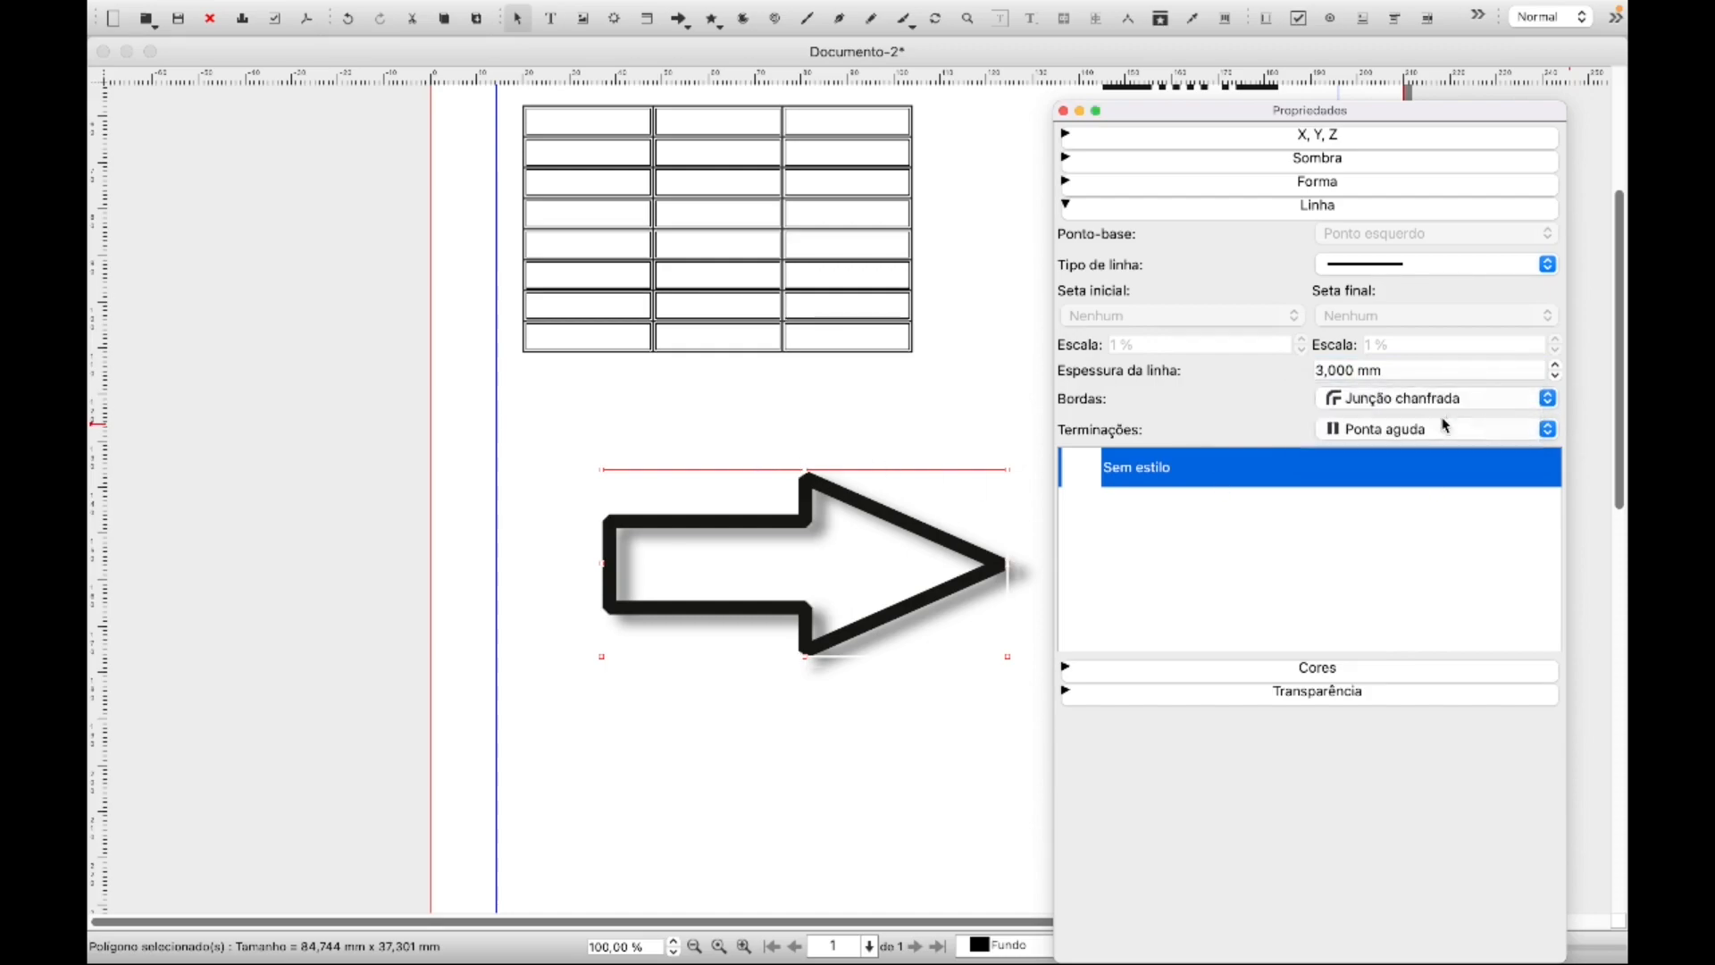
click(1551, 407)
click(1386, 423)
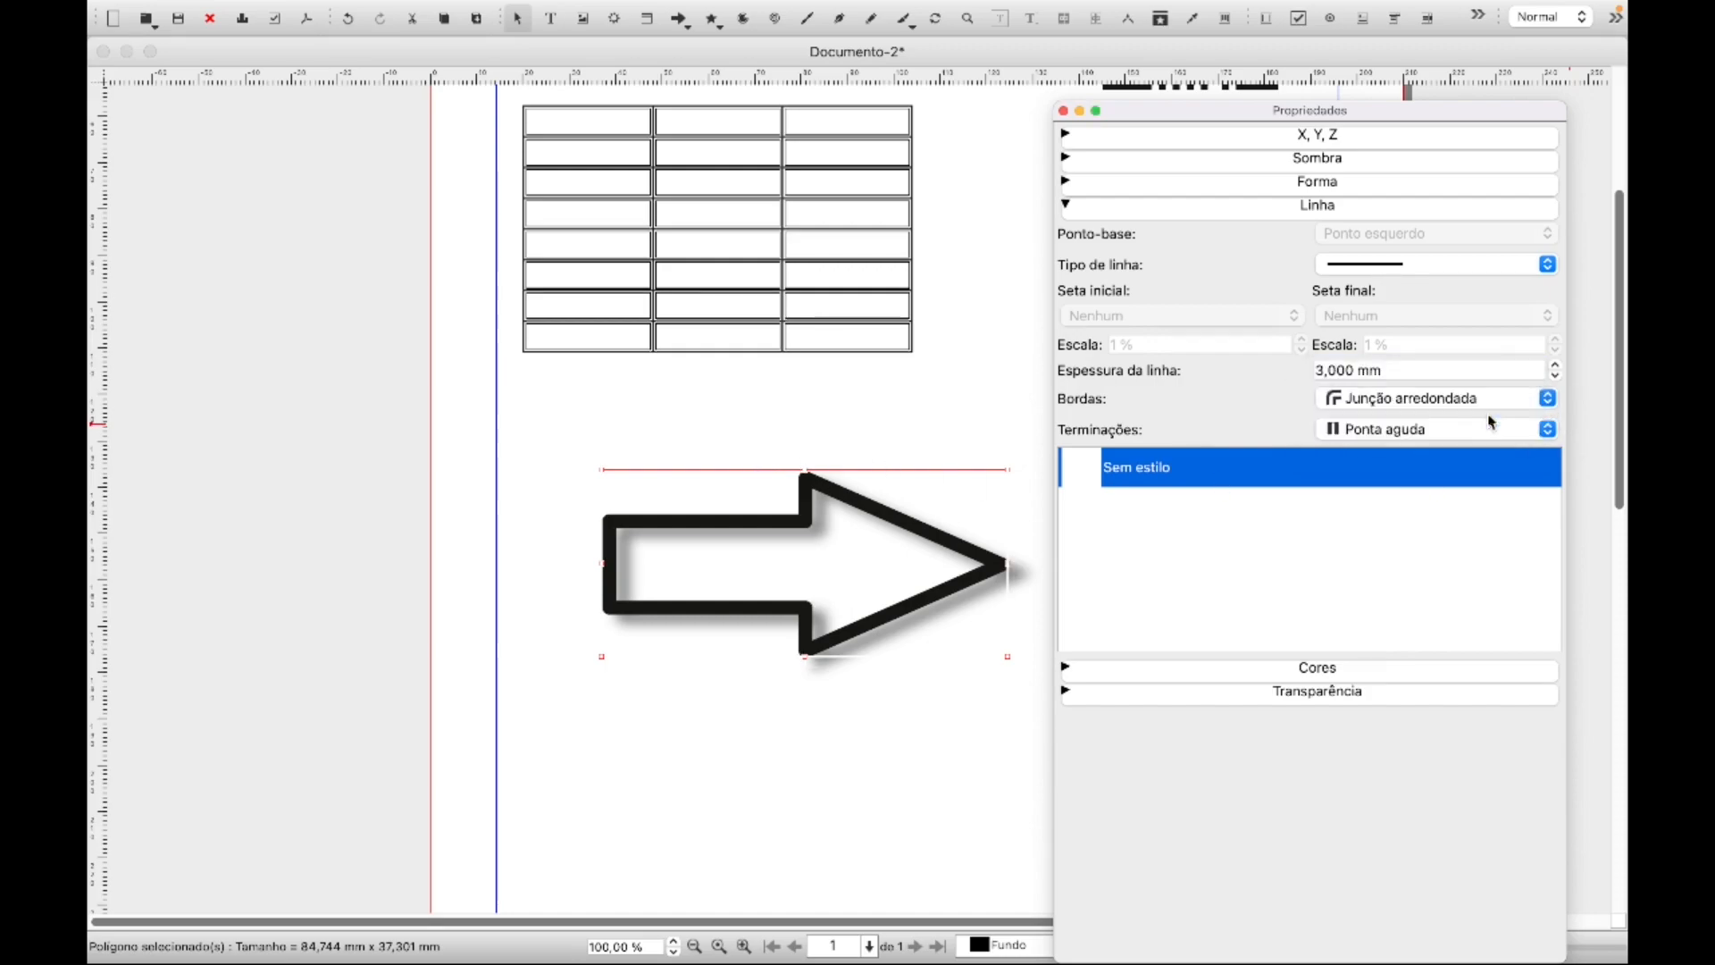
click(1551, 407)
click(1451, 355)
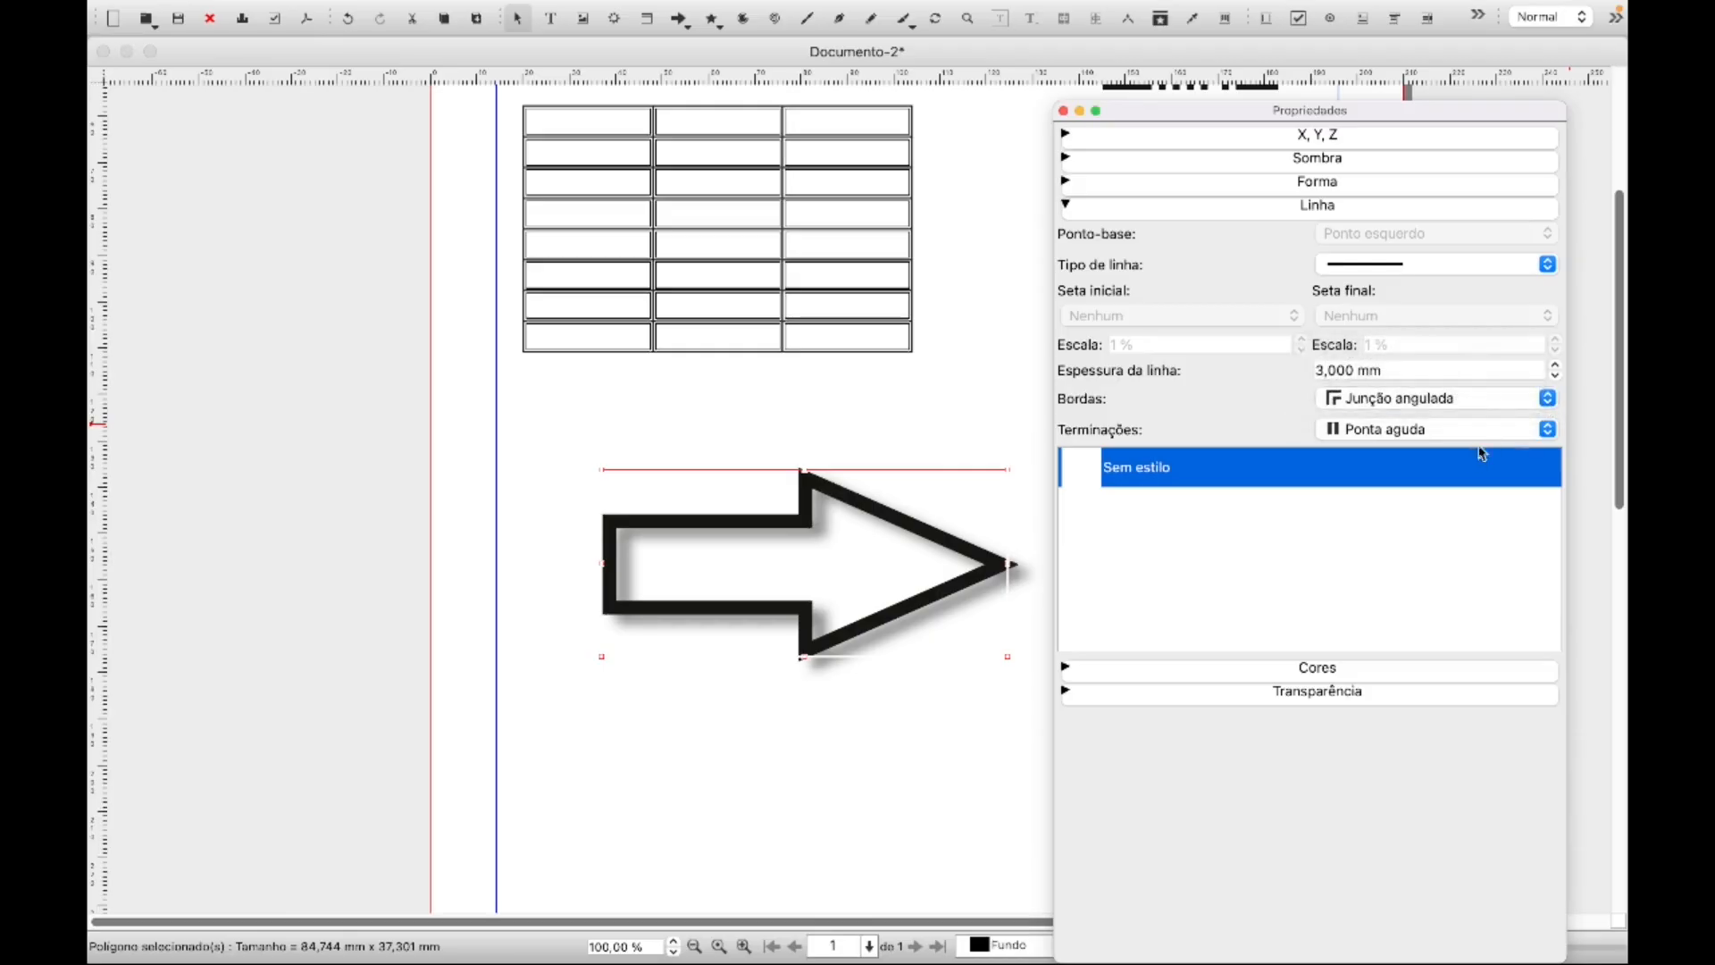
Try the Ponta quadrada and Ponta arredondada line endings on the arrow's outline, and return them to Ponta aguda
click(1550, 431)
click(1463, 451)
click(1552, 433)
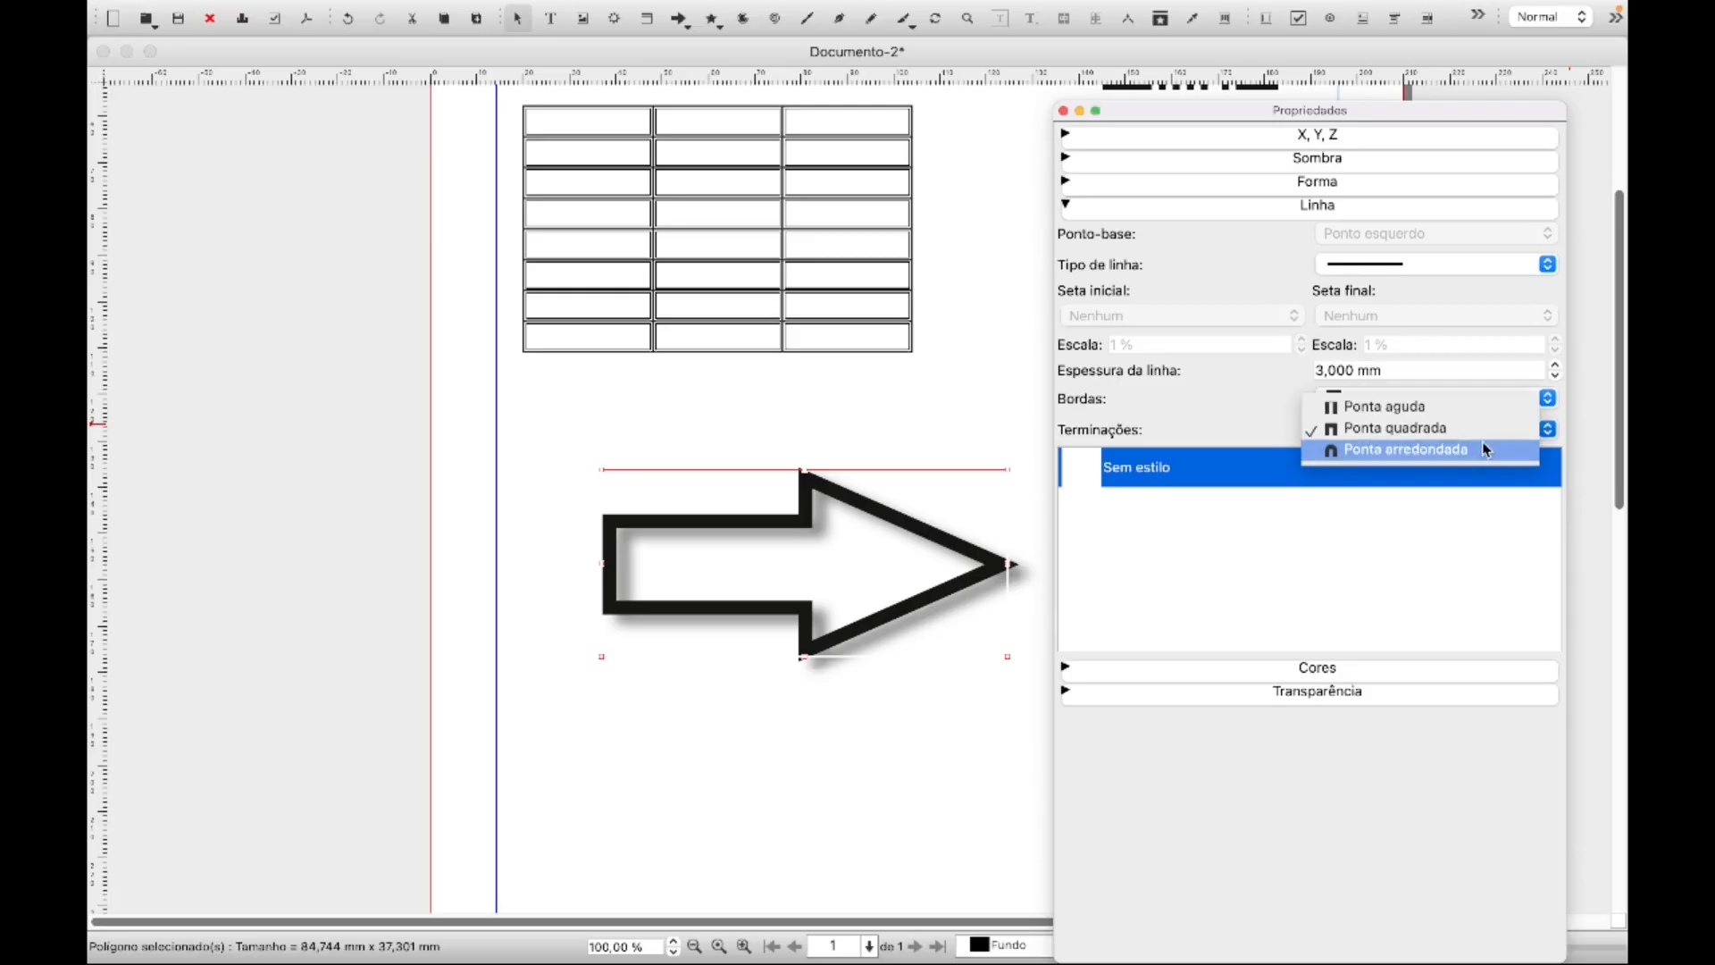
click(1486, 447)
click(1551, 433)
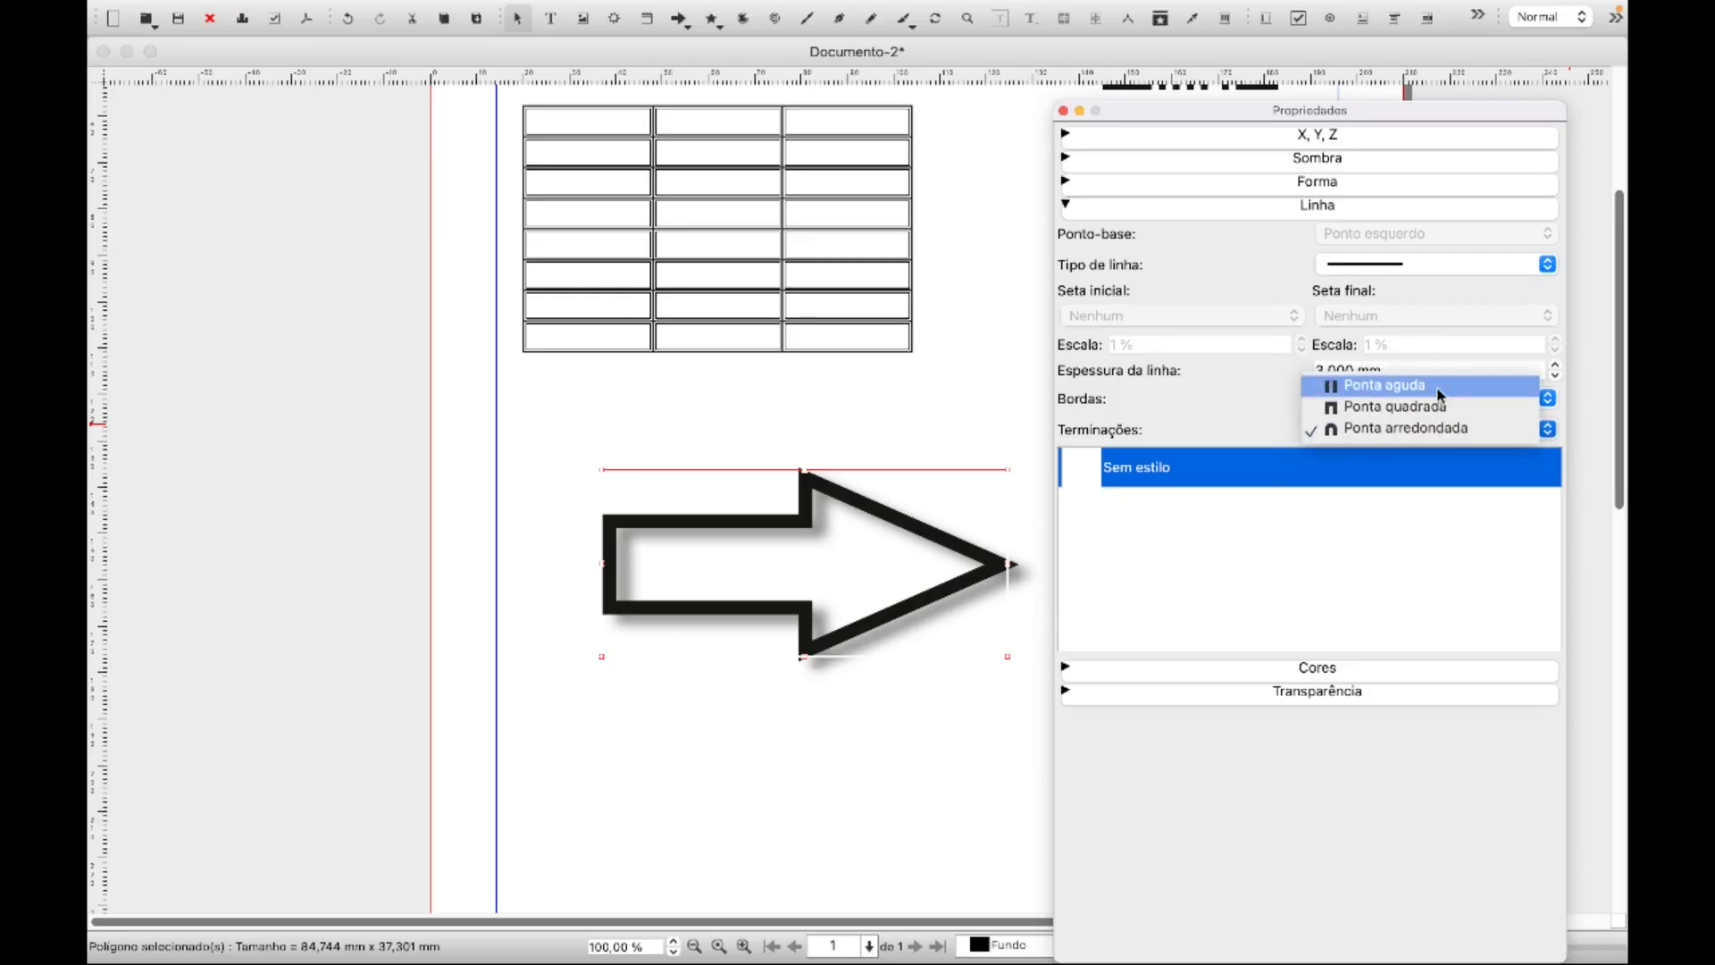
click(1443, 382)
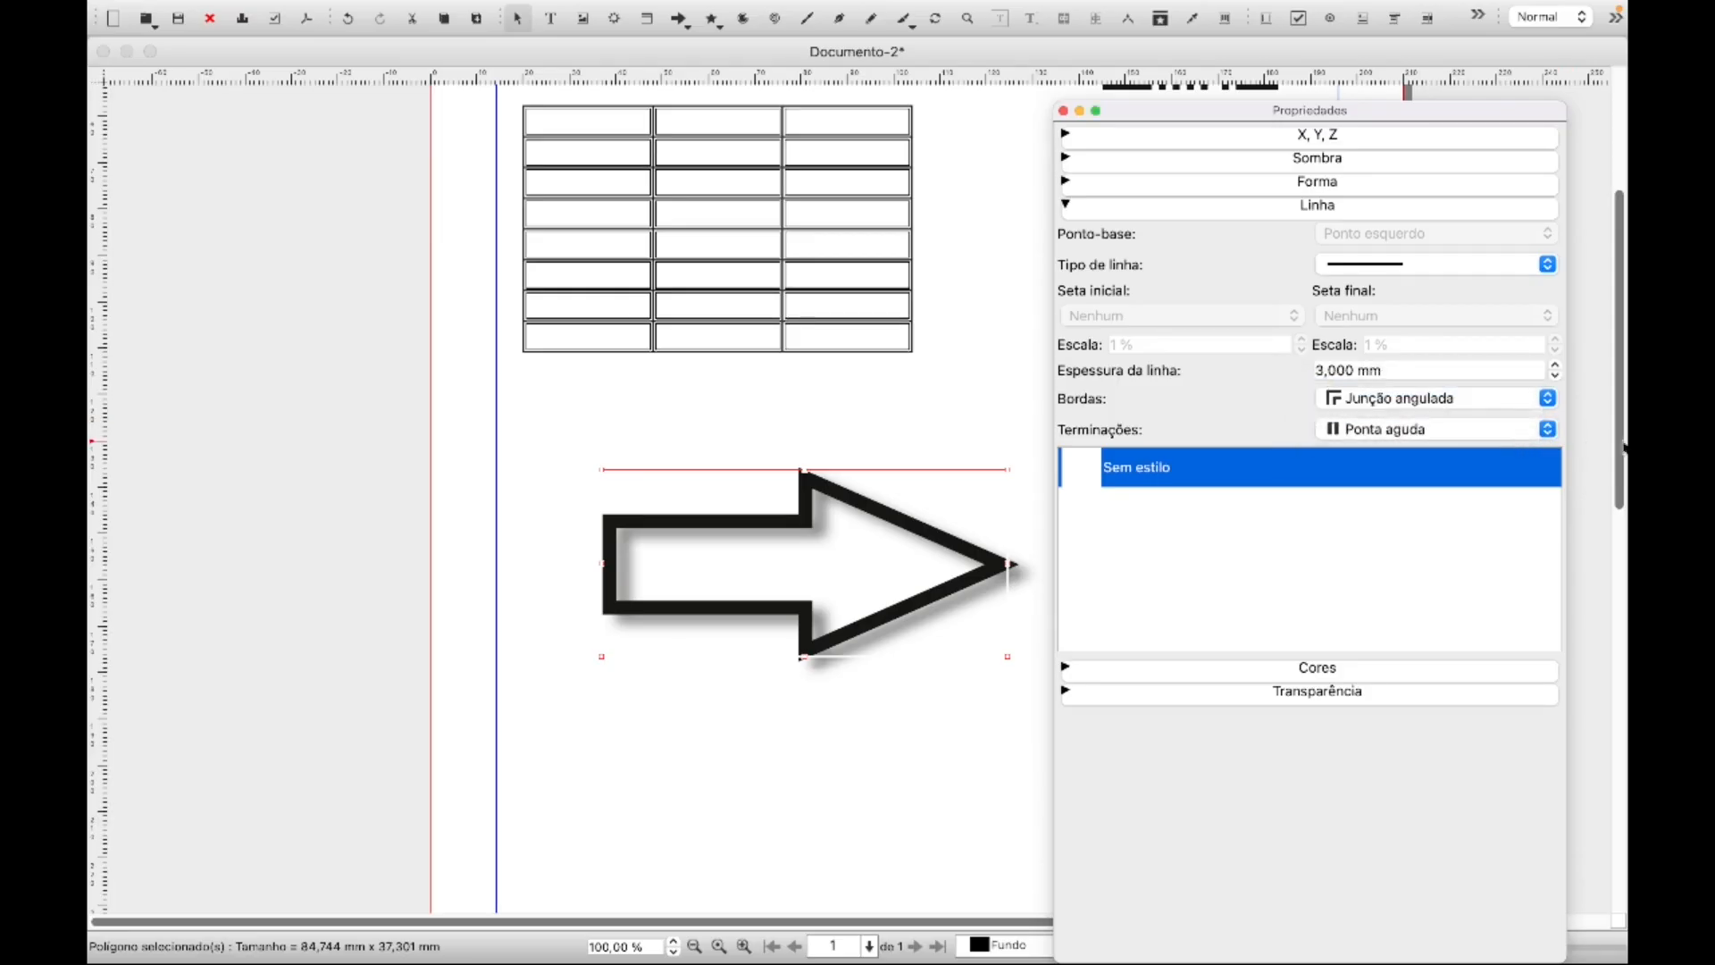
Open the arrow's colour settings and fill its interior with solid Blue
click(1319, 209)
click(1307, 231)
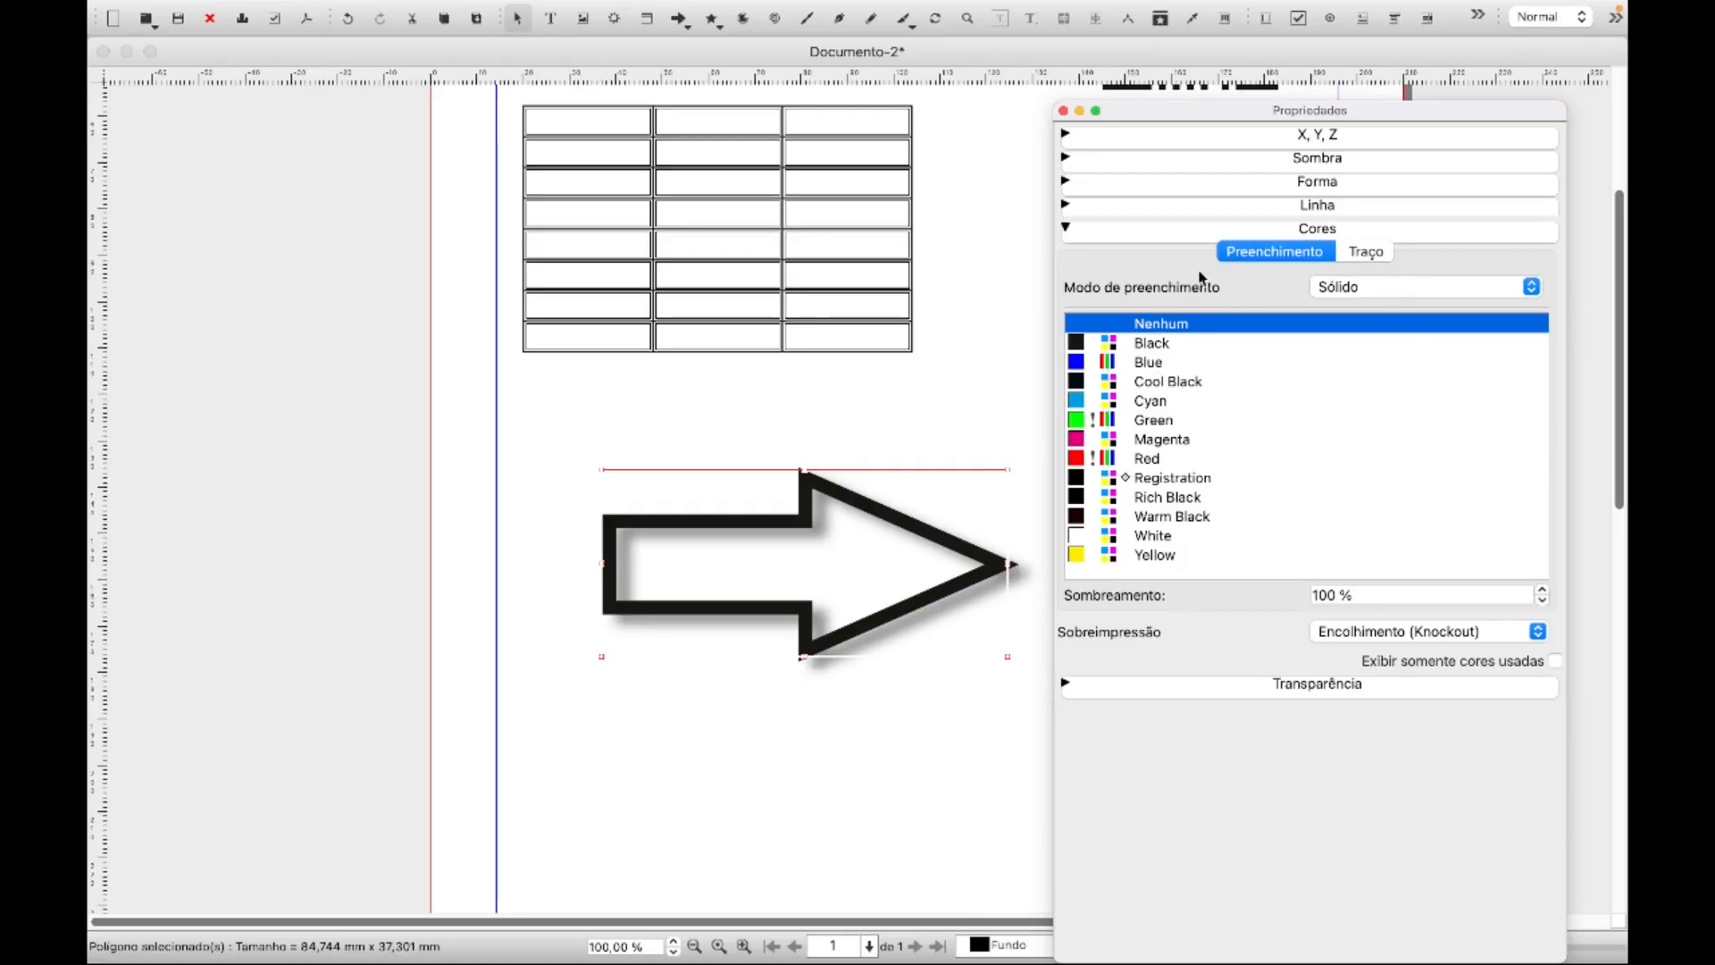
click(1151, 365)
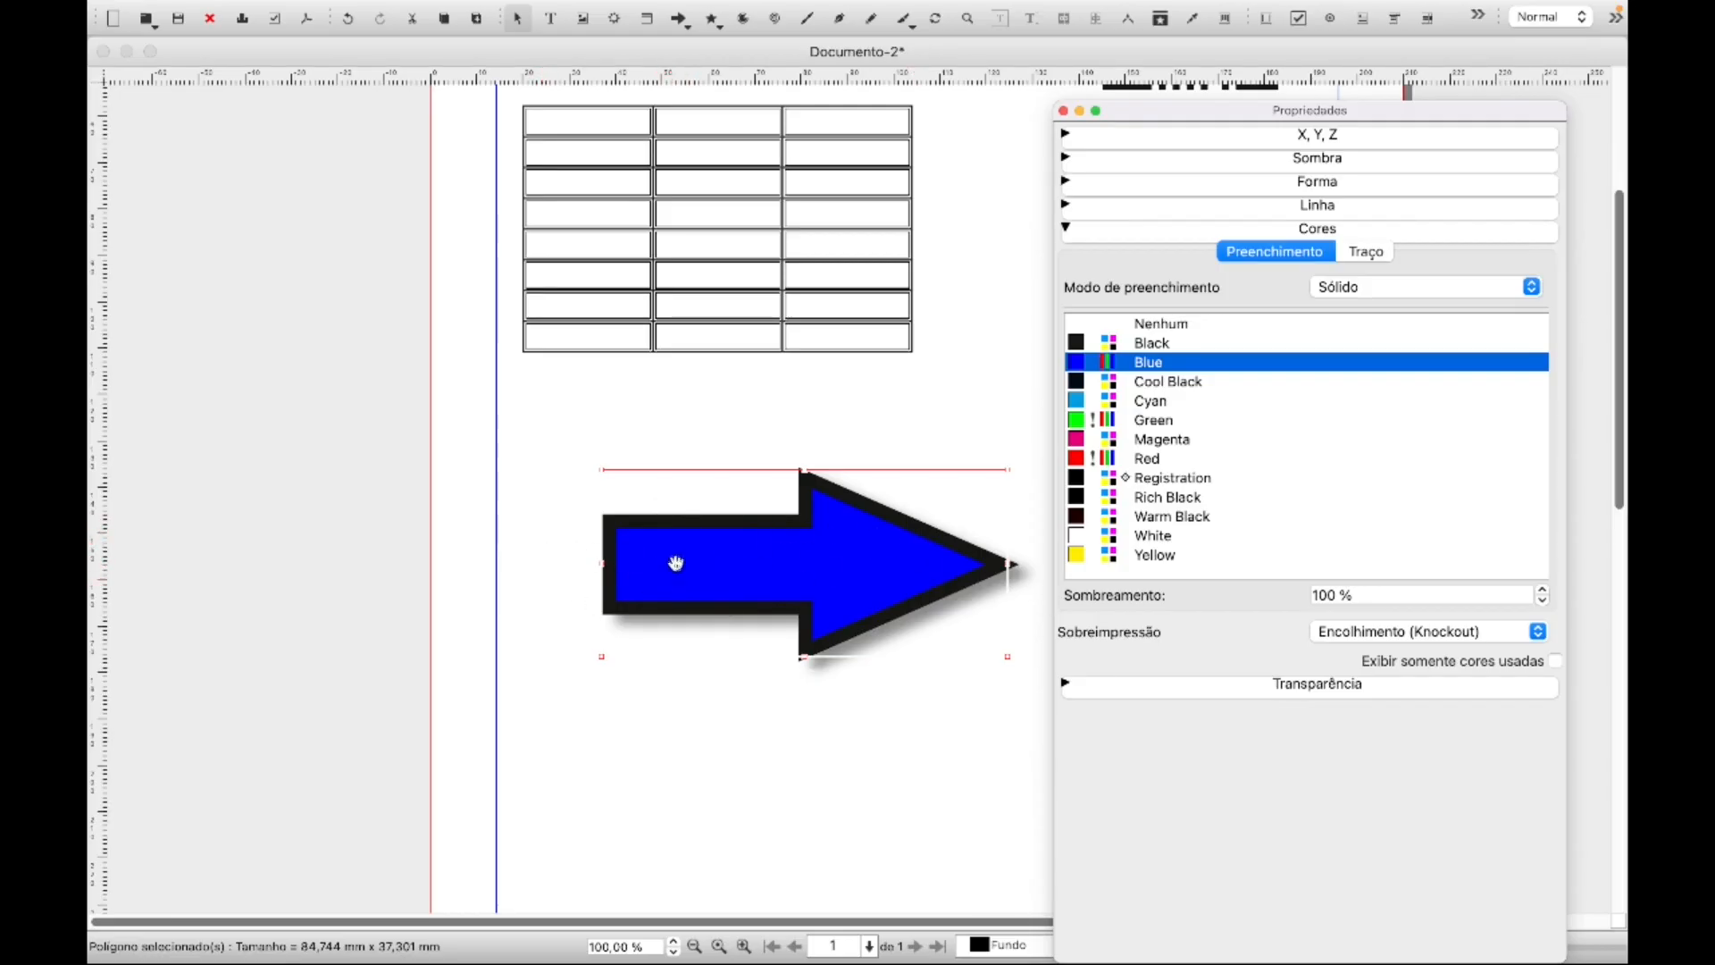
Try Blue and Green as the arrow's stroke colour, and return the stroke to Black
click(1366, 252)
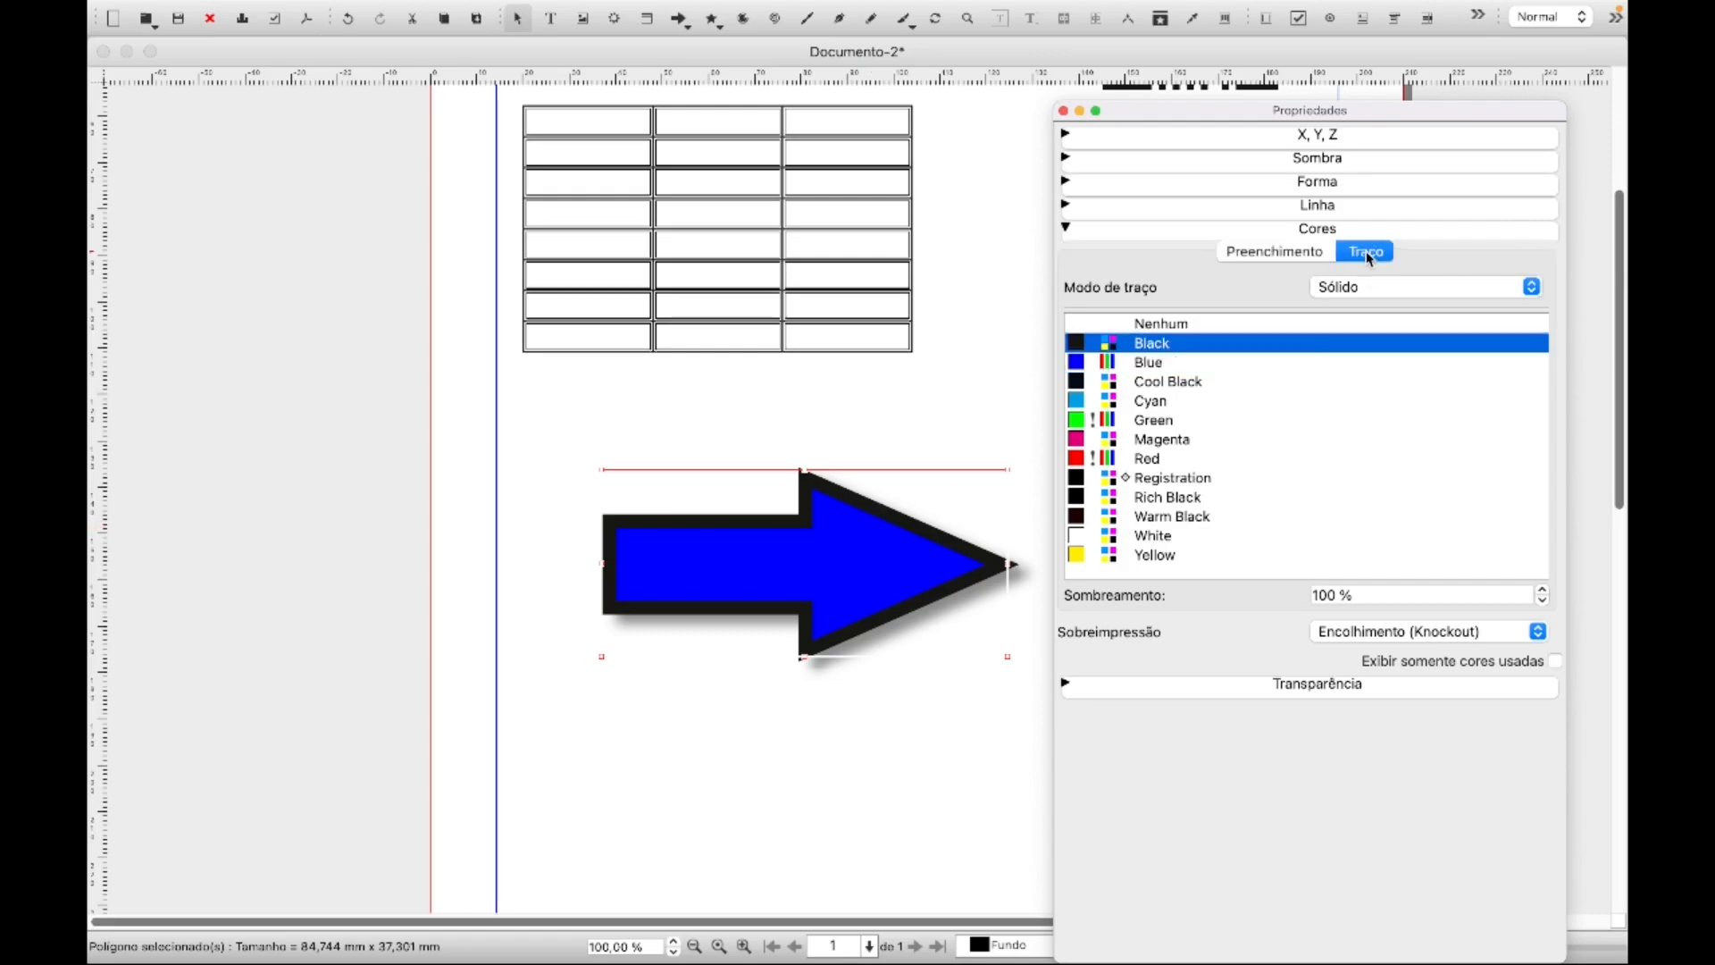
click(1153, 368)
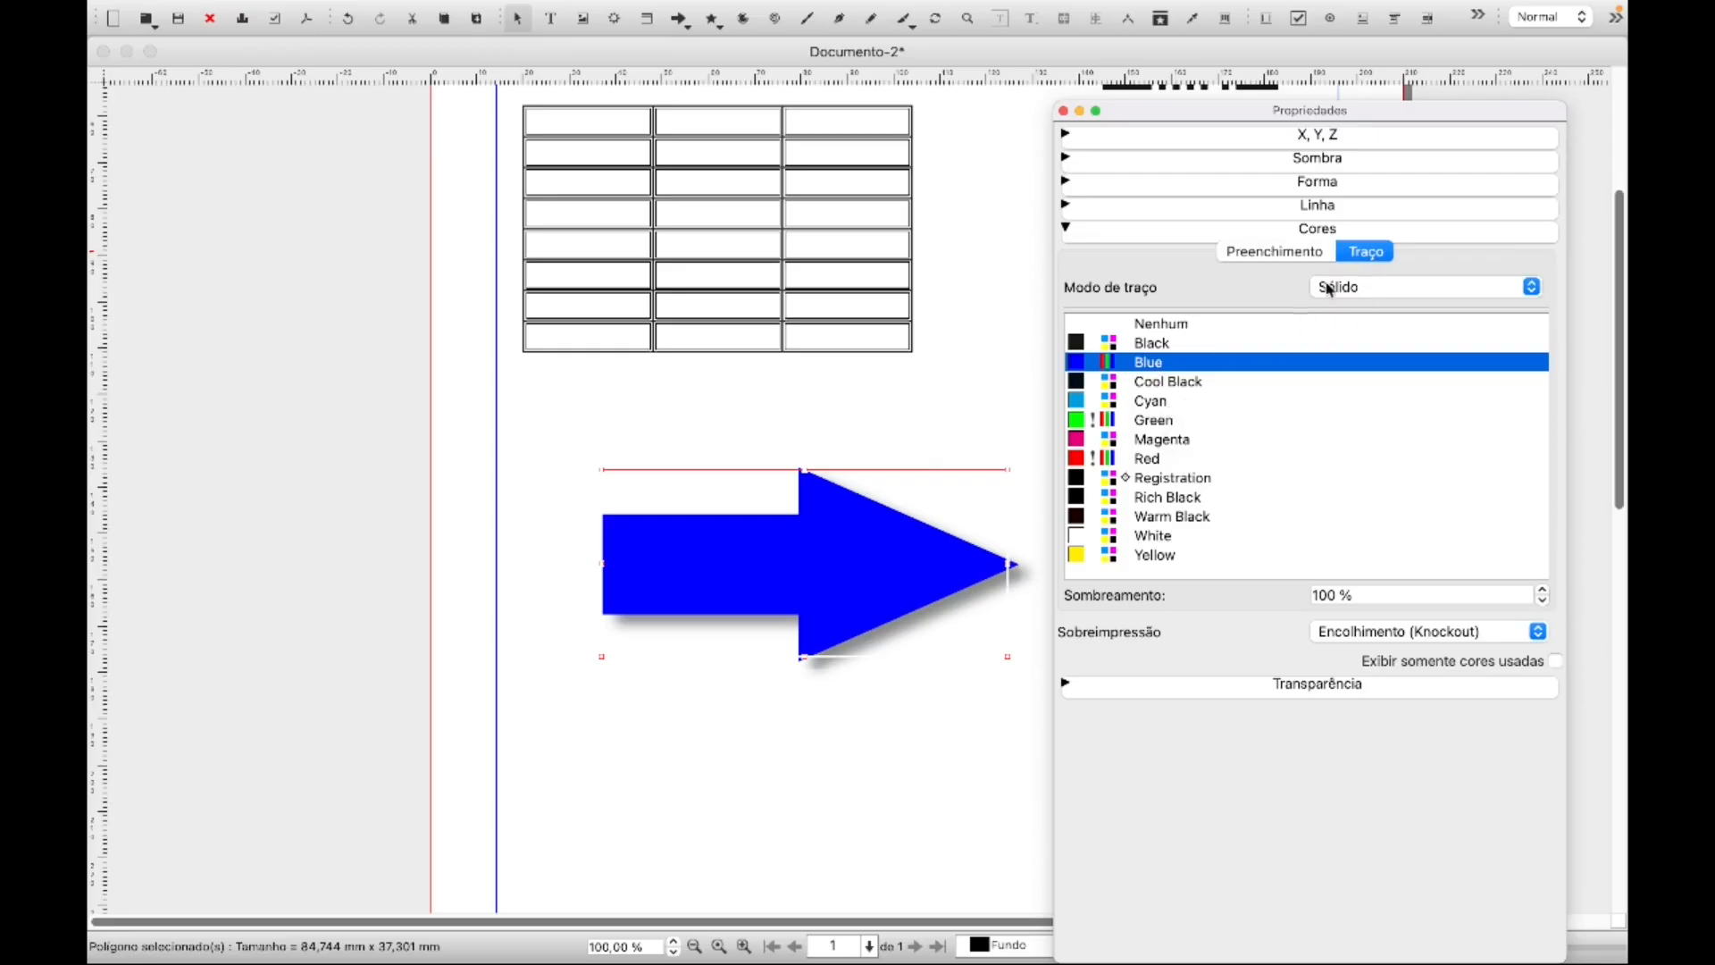
click(1159, 427)
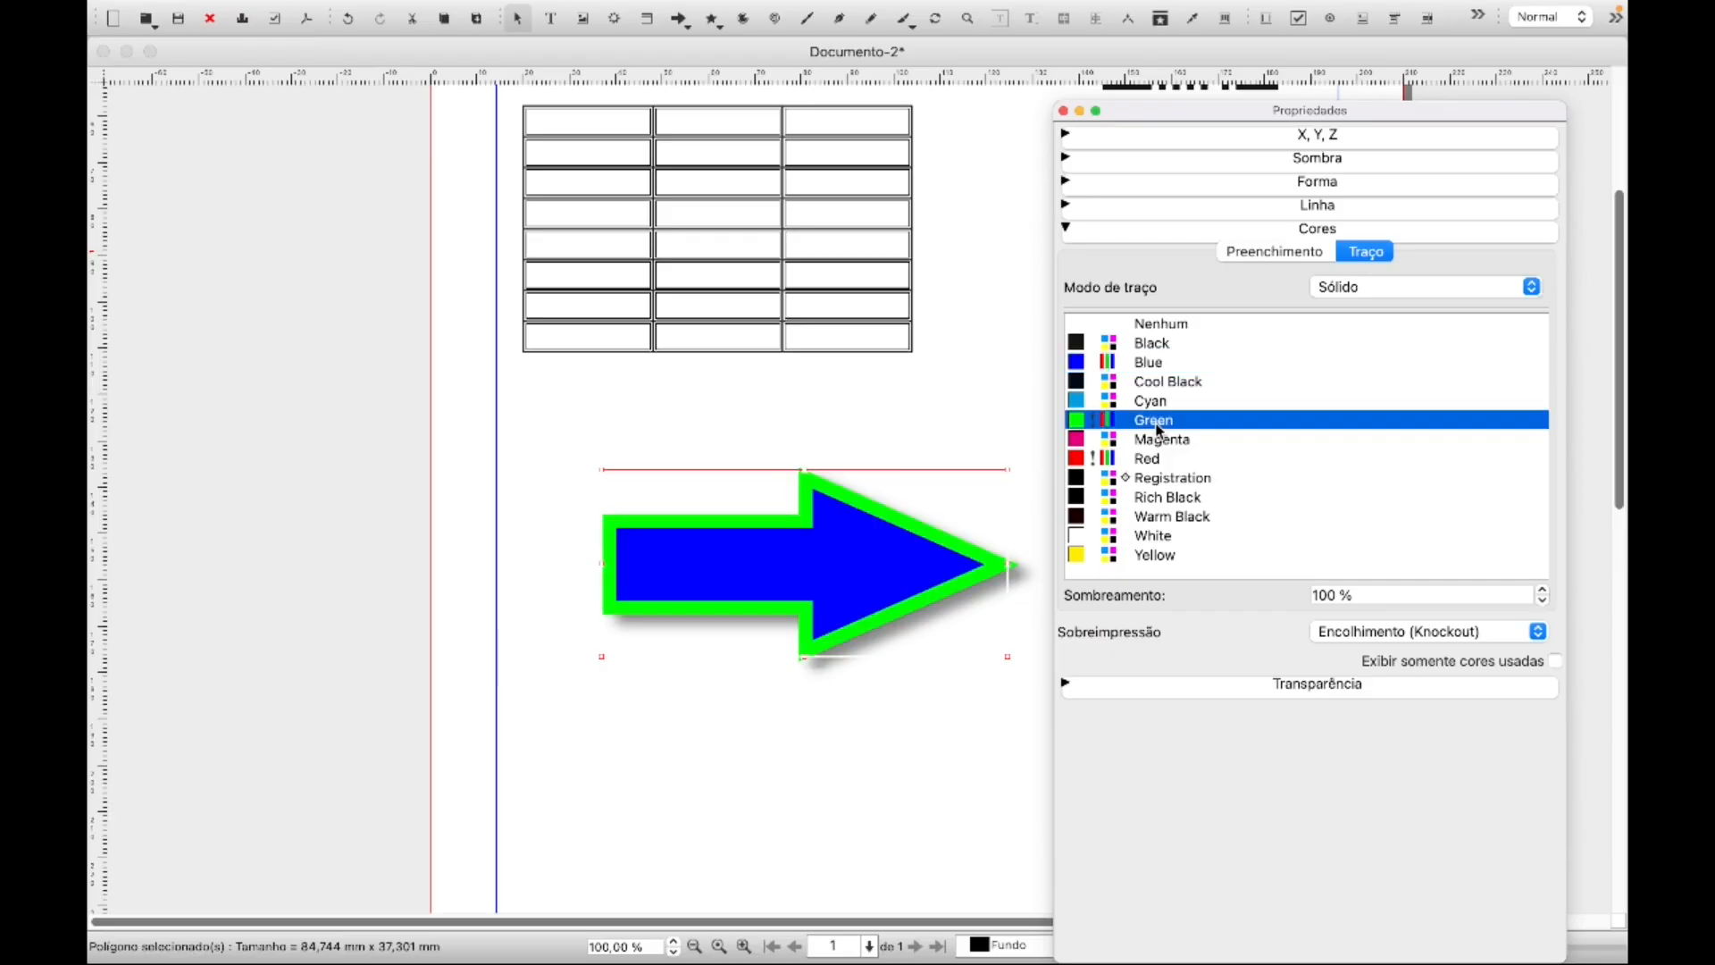
click(1166, 345)
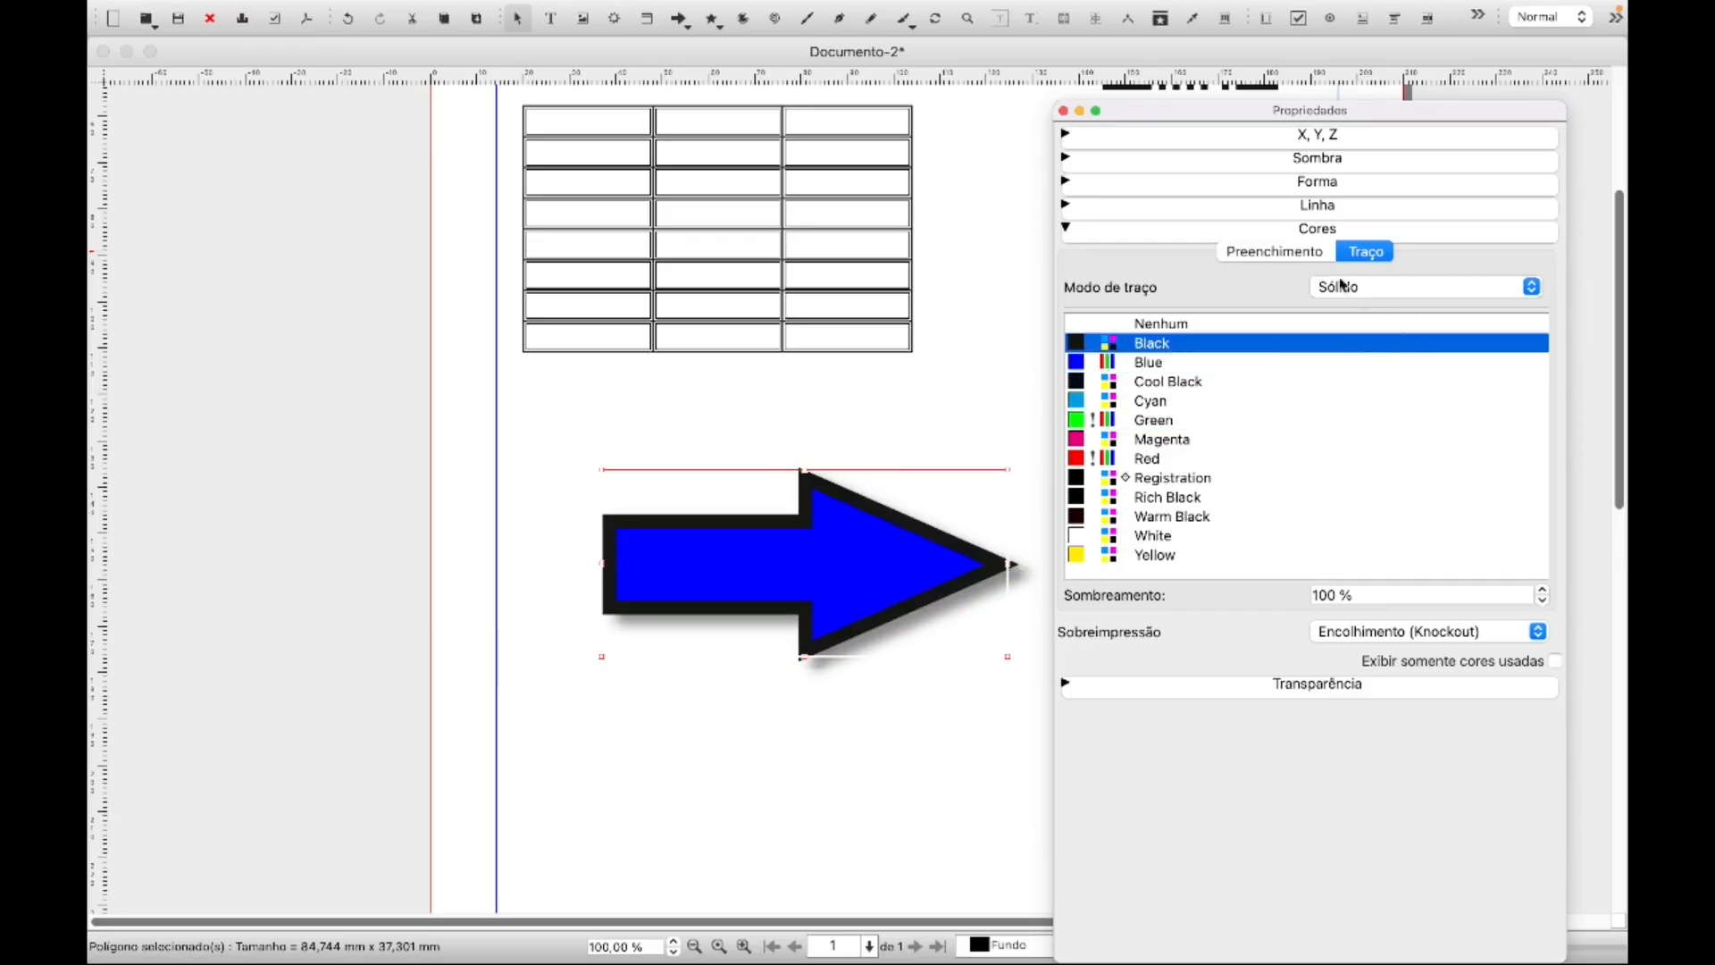
Change the arrow's fill mode to Gradiente and set the gradient's starting colour to Red
click(1284, 253)
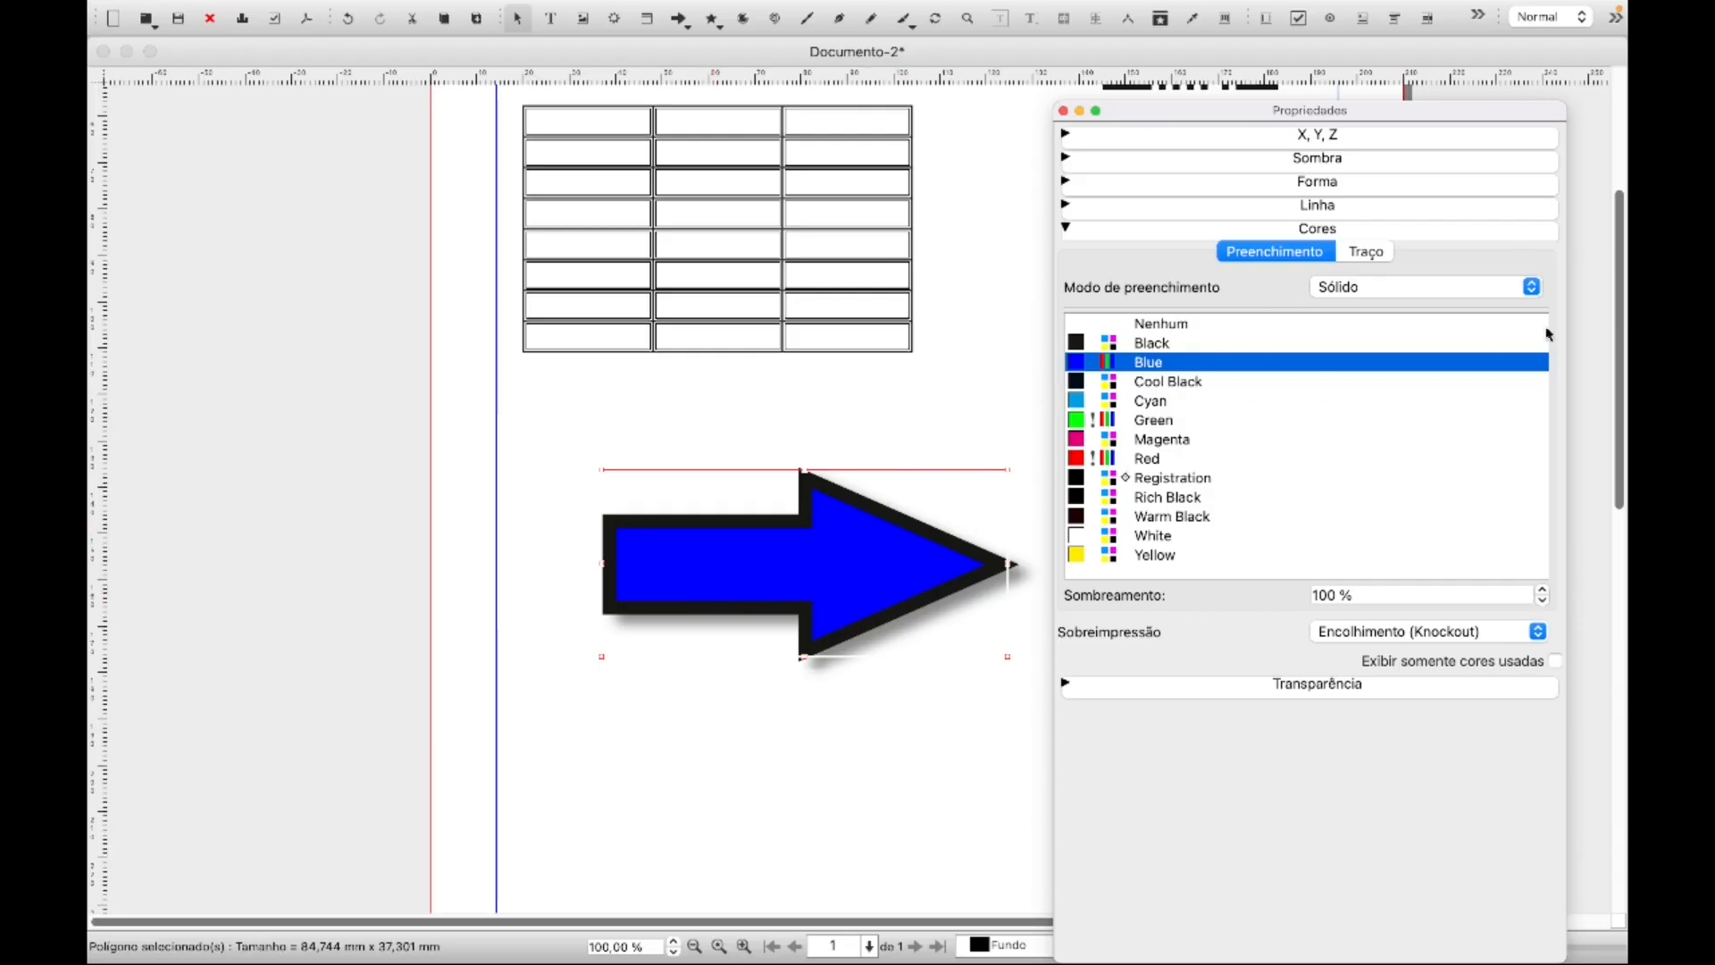
click(1533, 287)
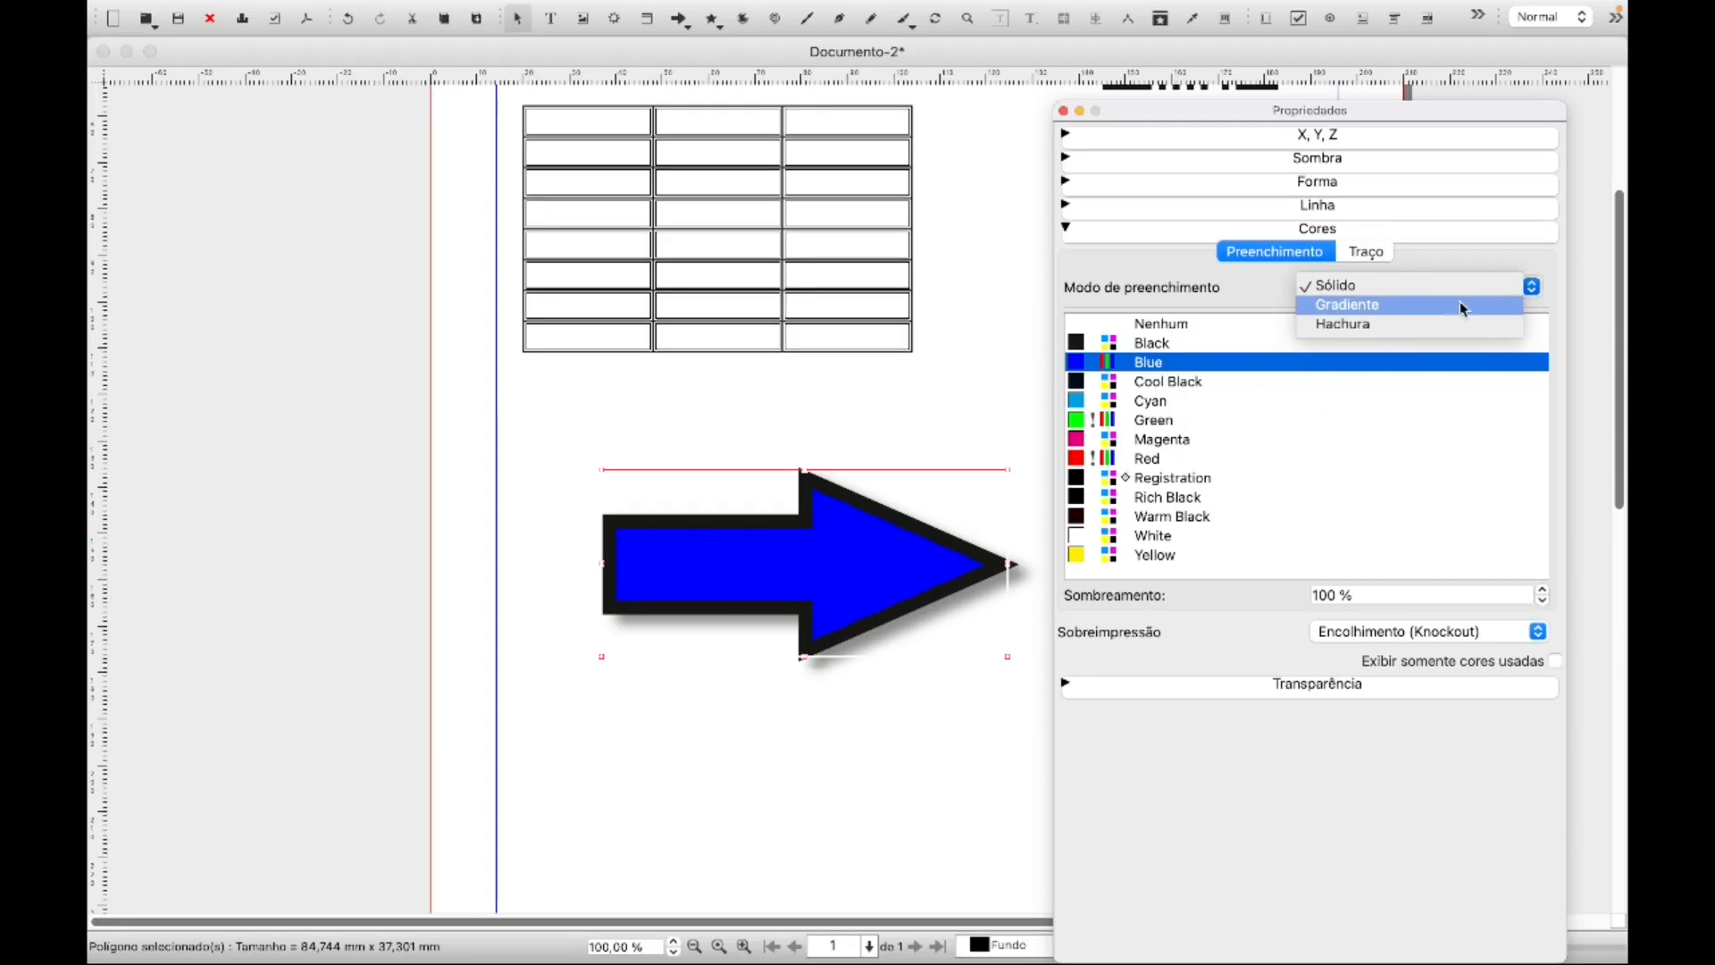
click(1428, 306)
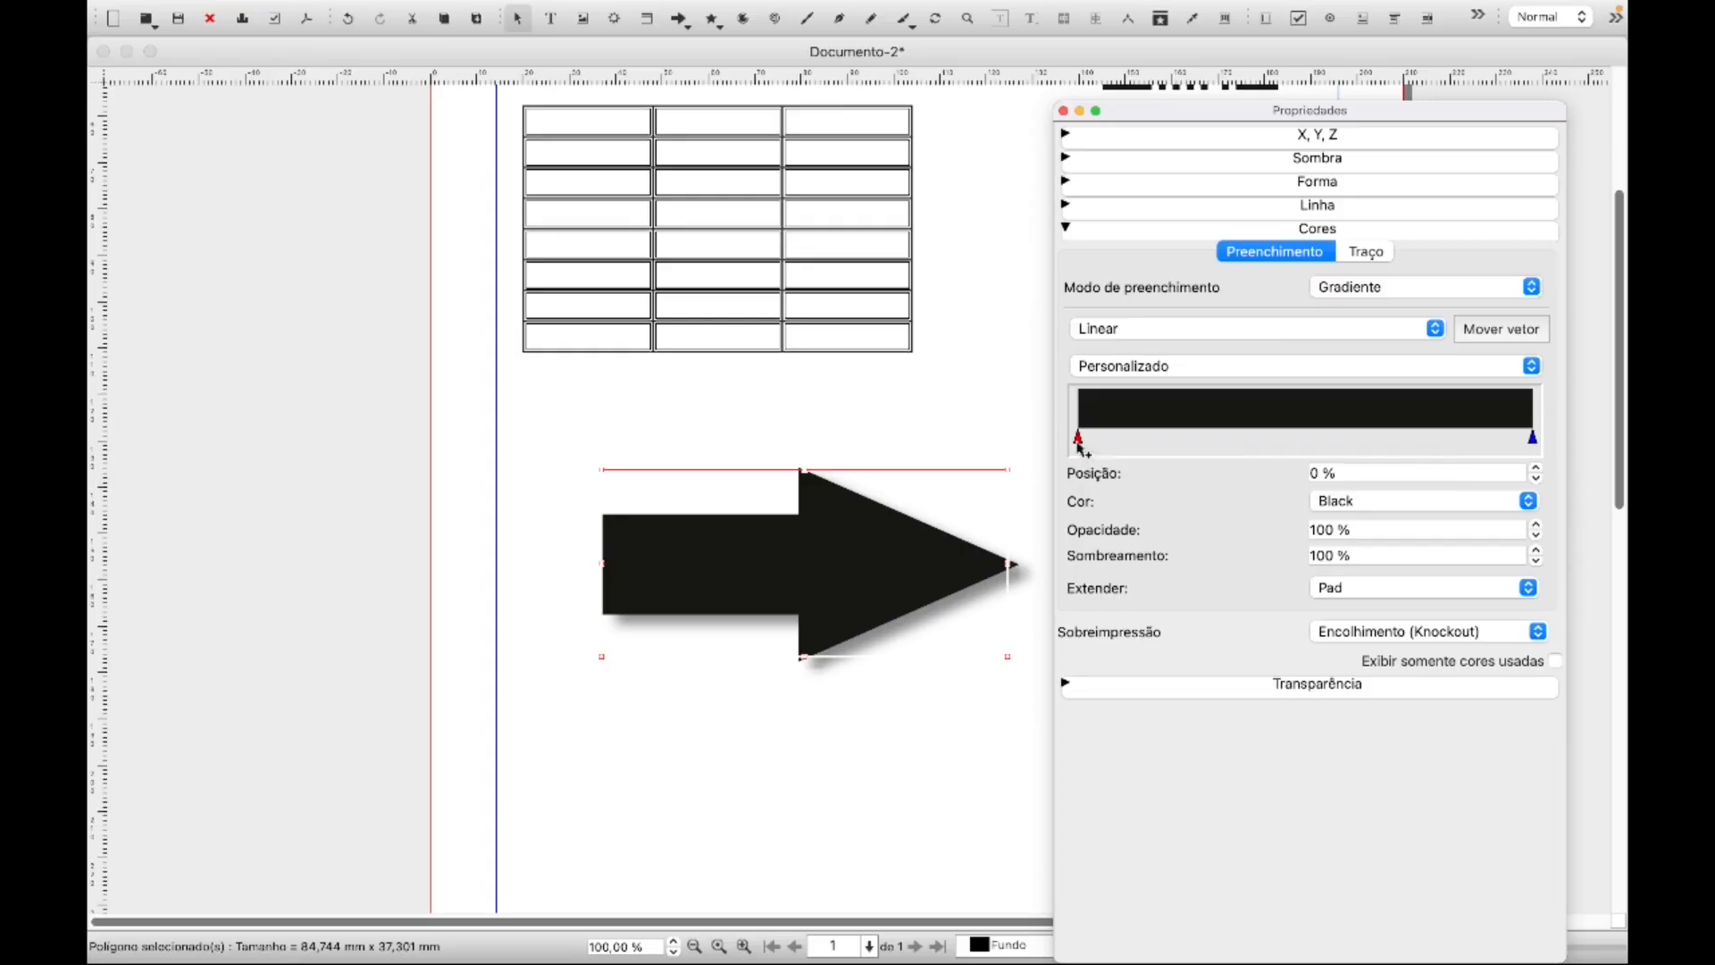
click(1528, 506)
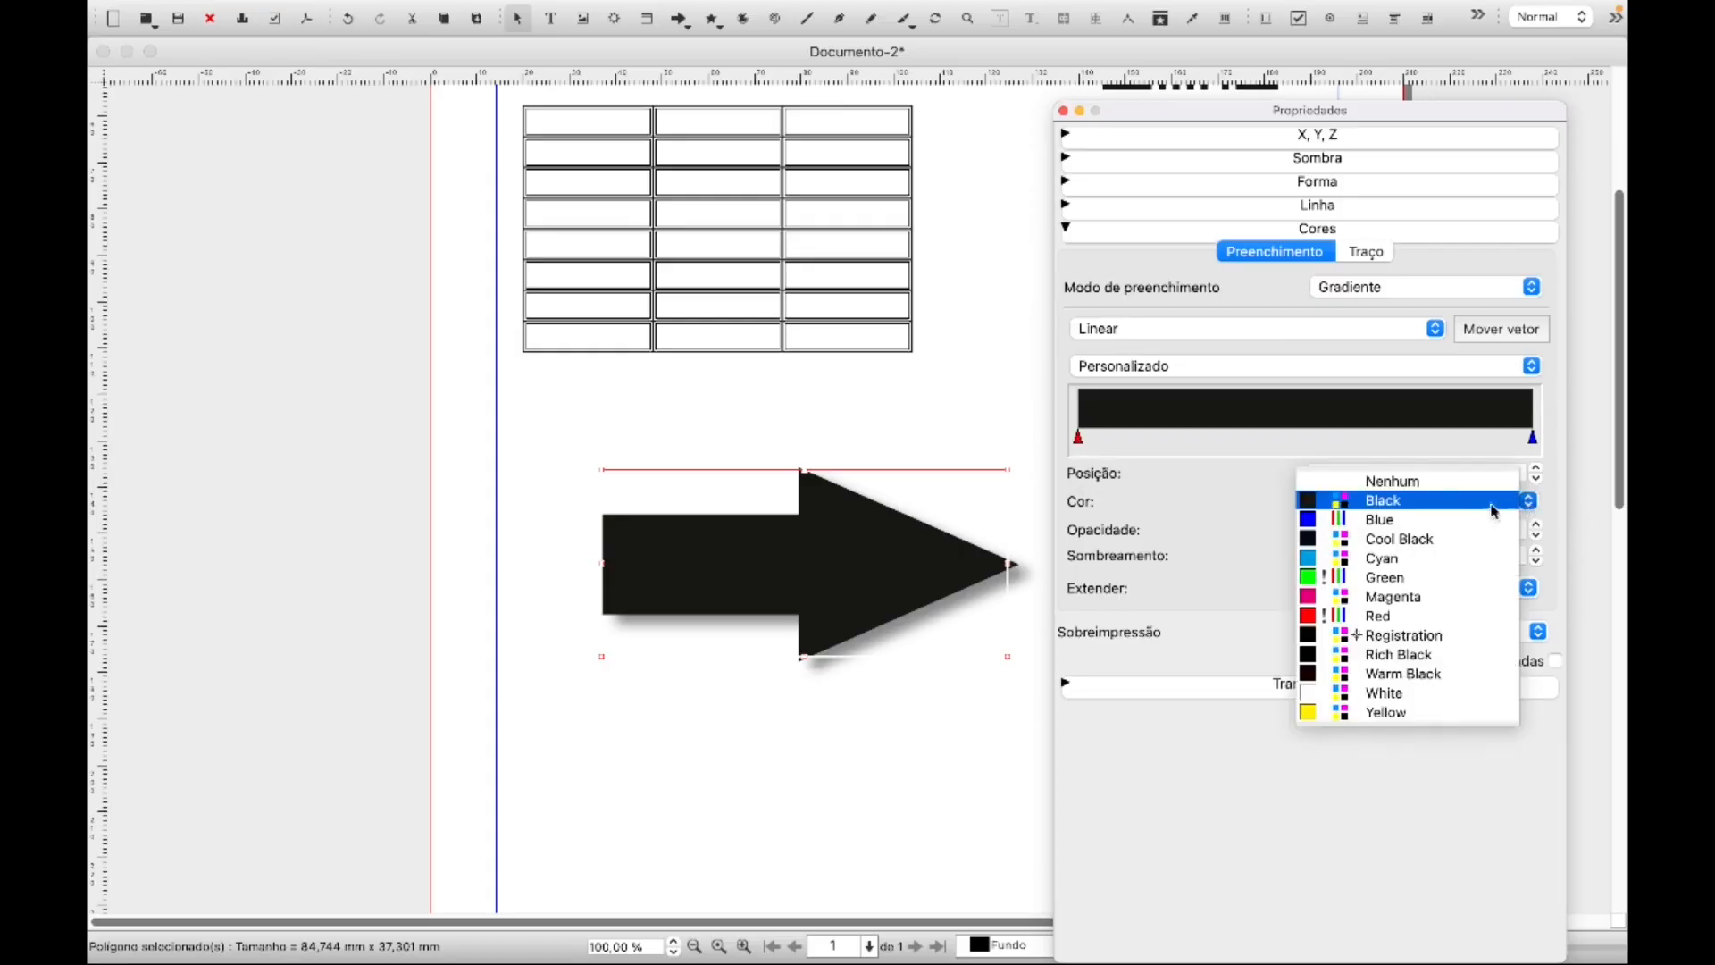
click(1337, 617)
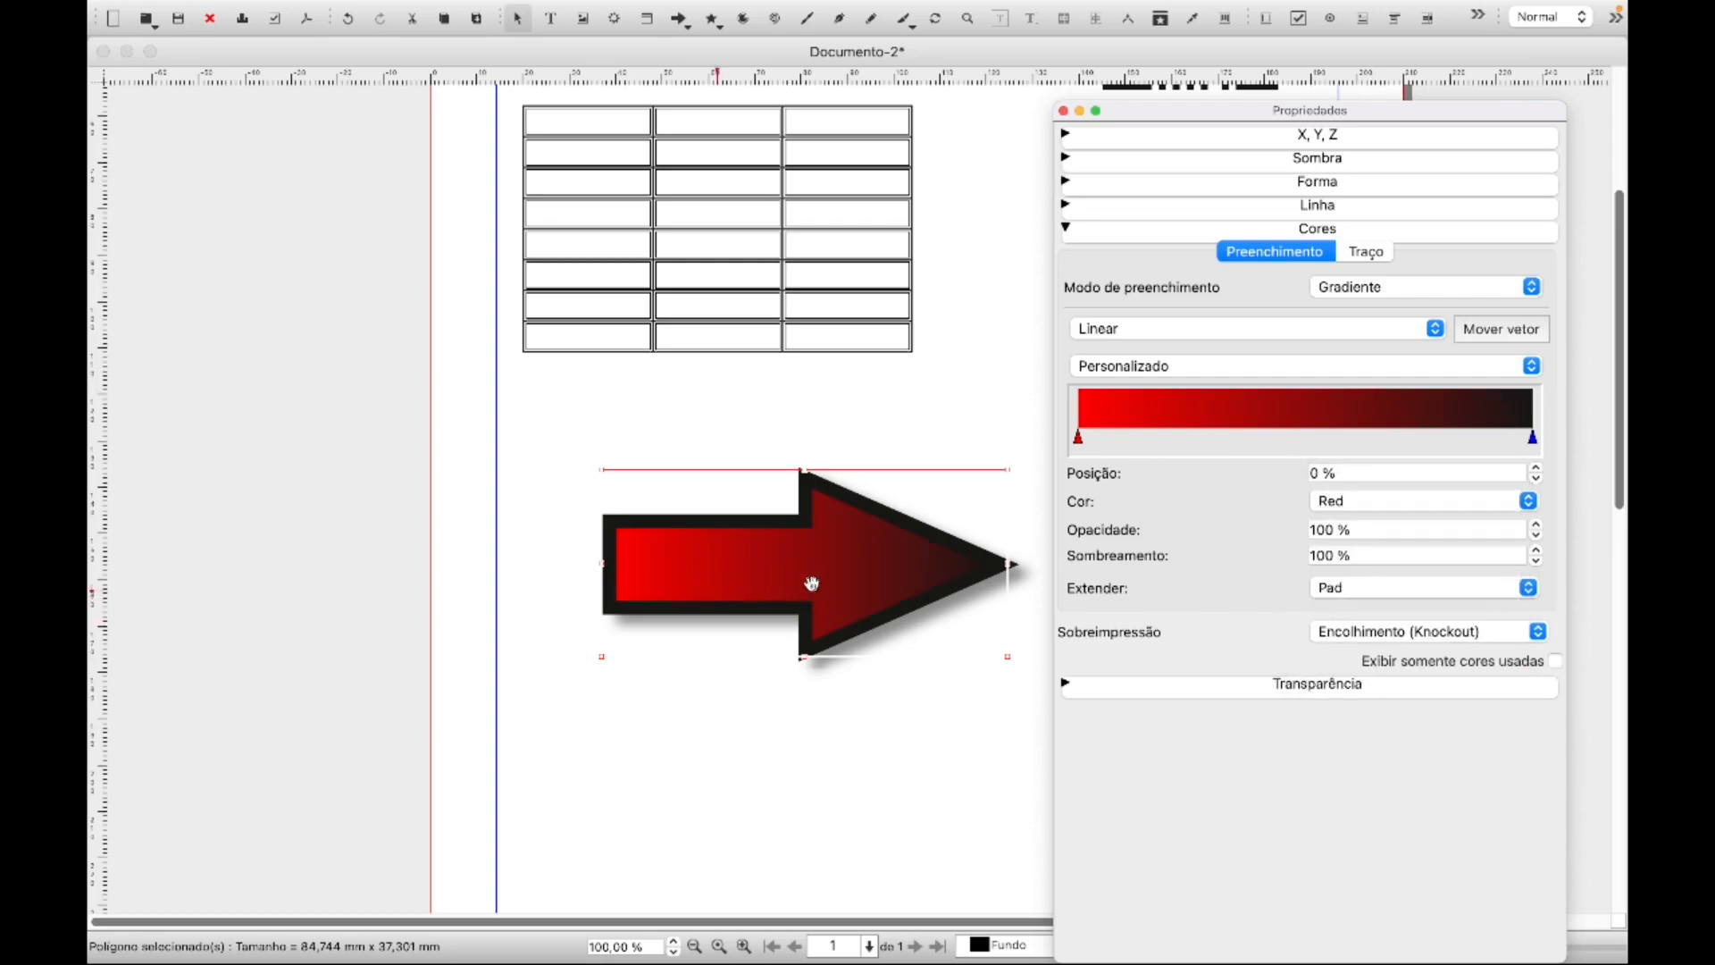
Set the colour of the gradient's end stop at 100 % to Blue
click(1536, 443)
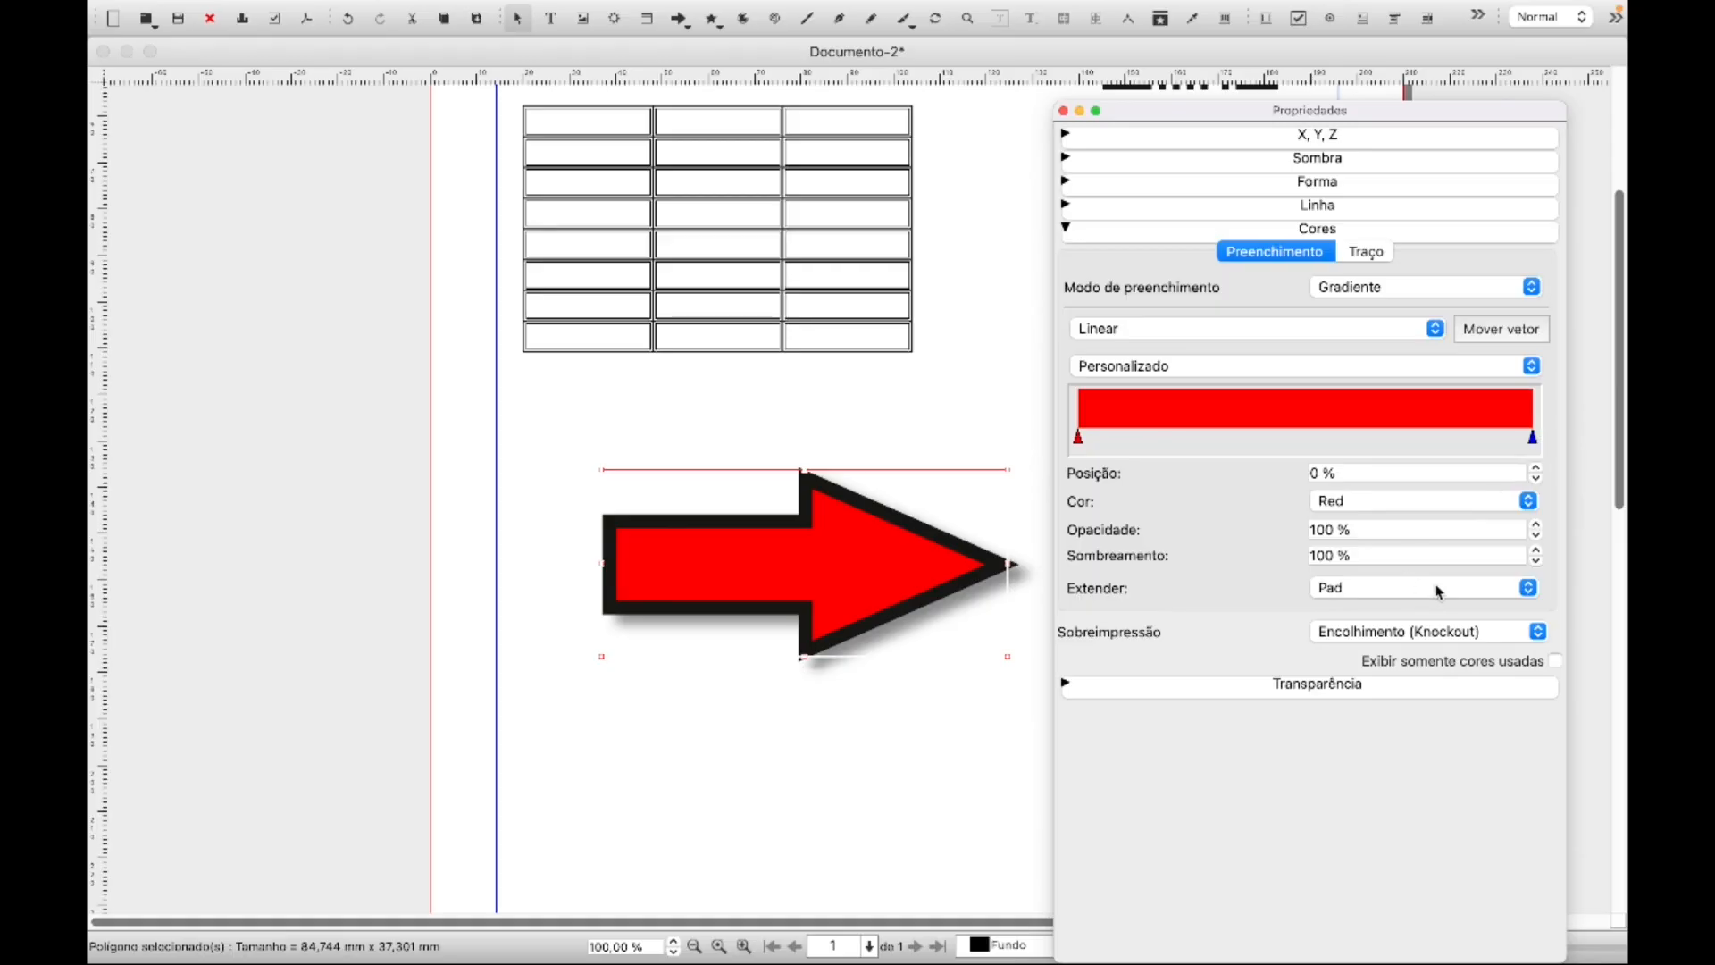
click(1533, 440)
click(1529, 501)
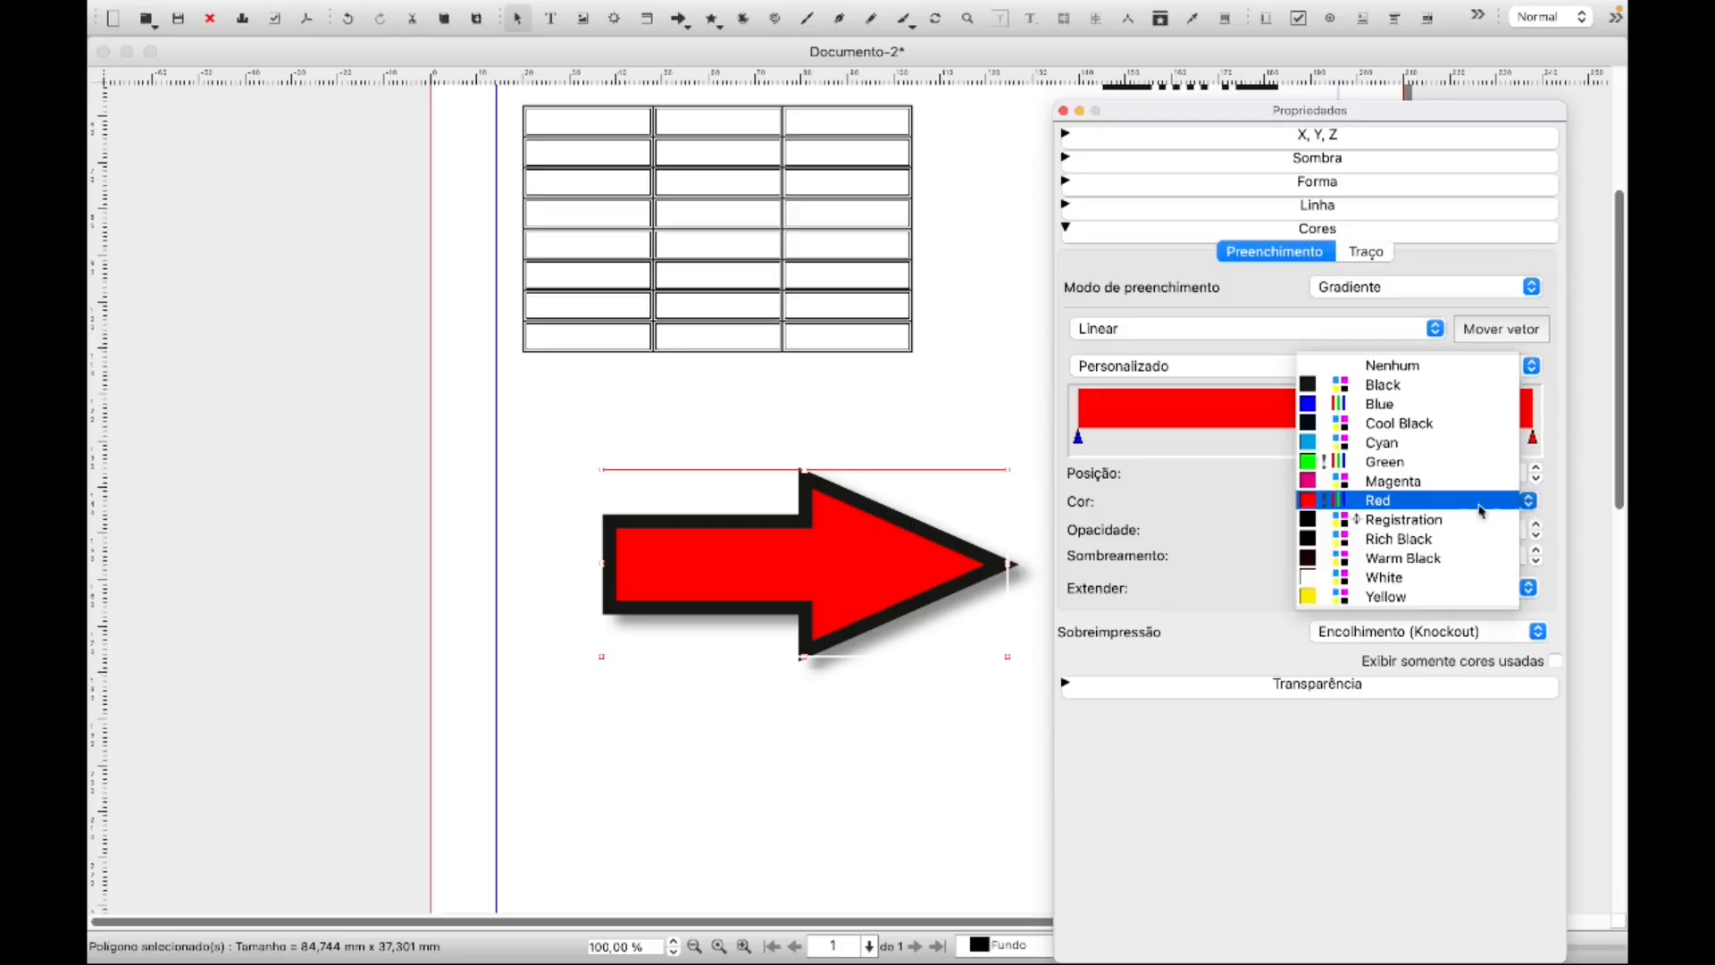
click(1388, 405)
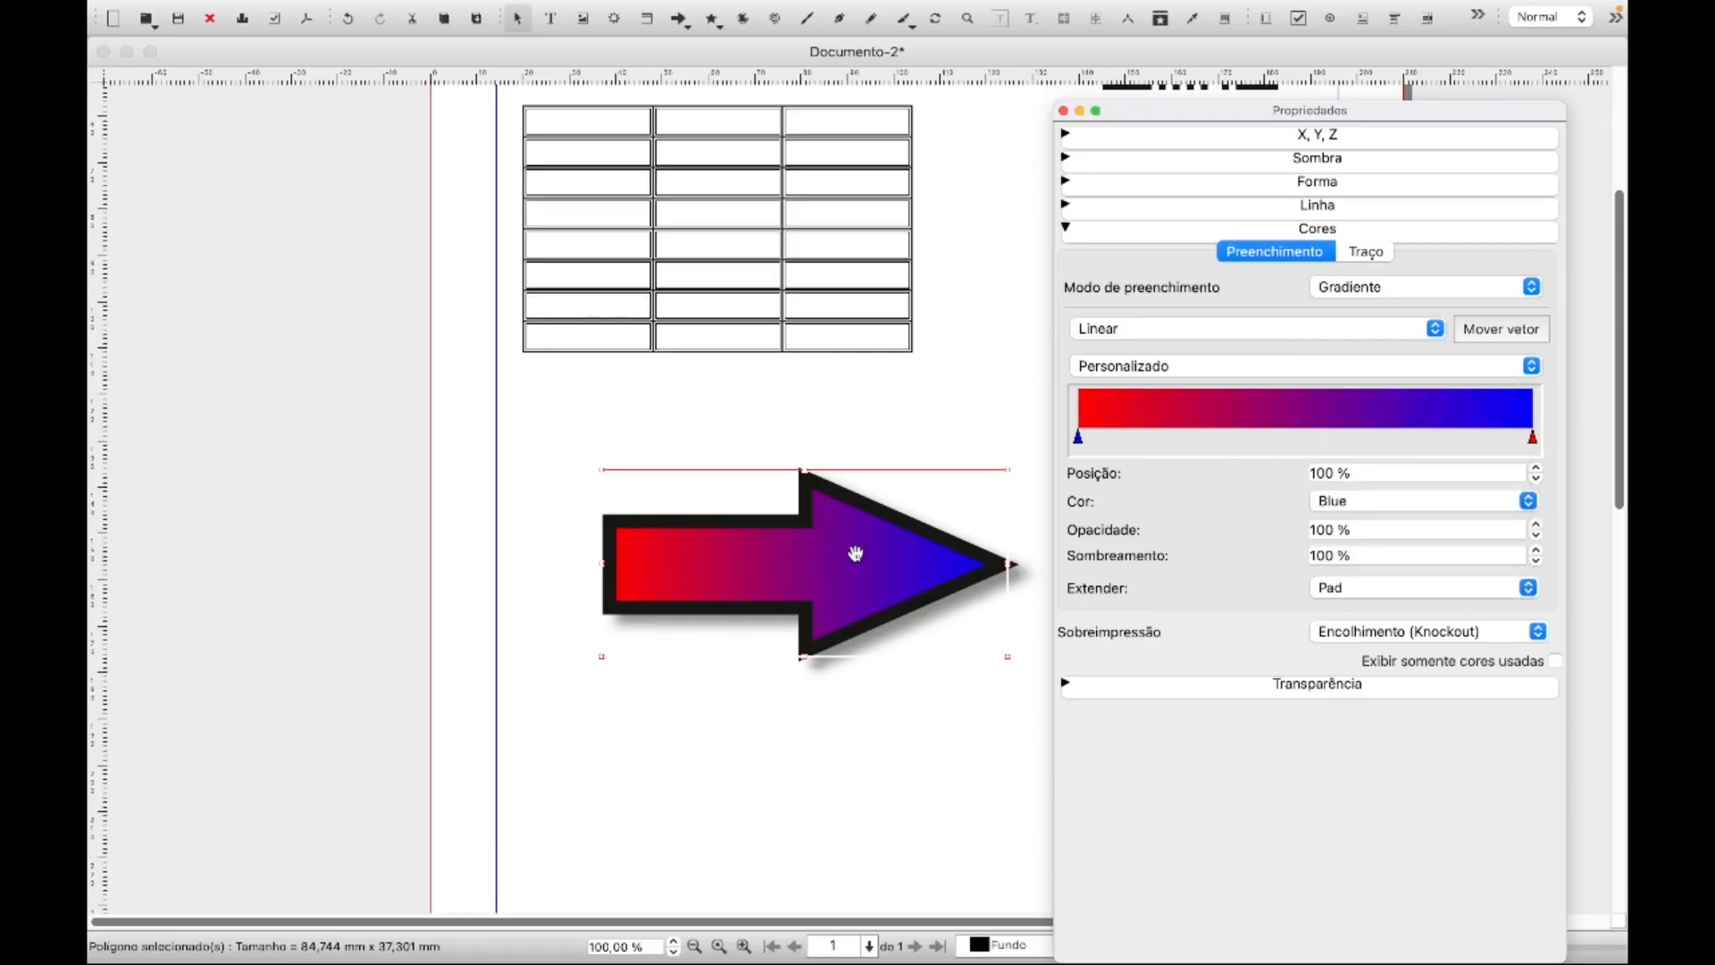
Try the Radial, Cônico, 4 cores, Losango, Malha and Retalho de malha gradient types on the arrow's fill, and return it to Linear
click(1442, 336)
click(1198, 347)
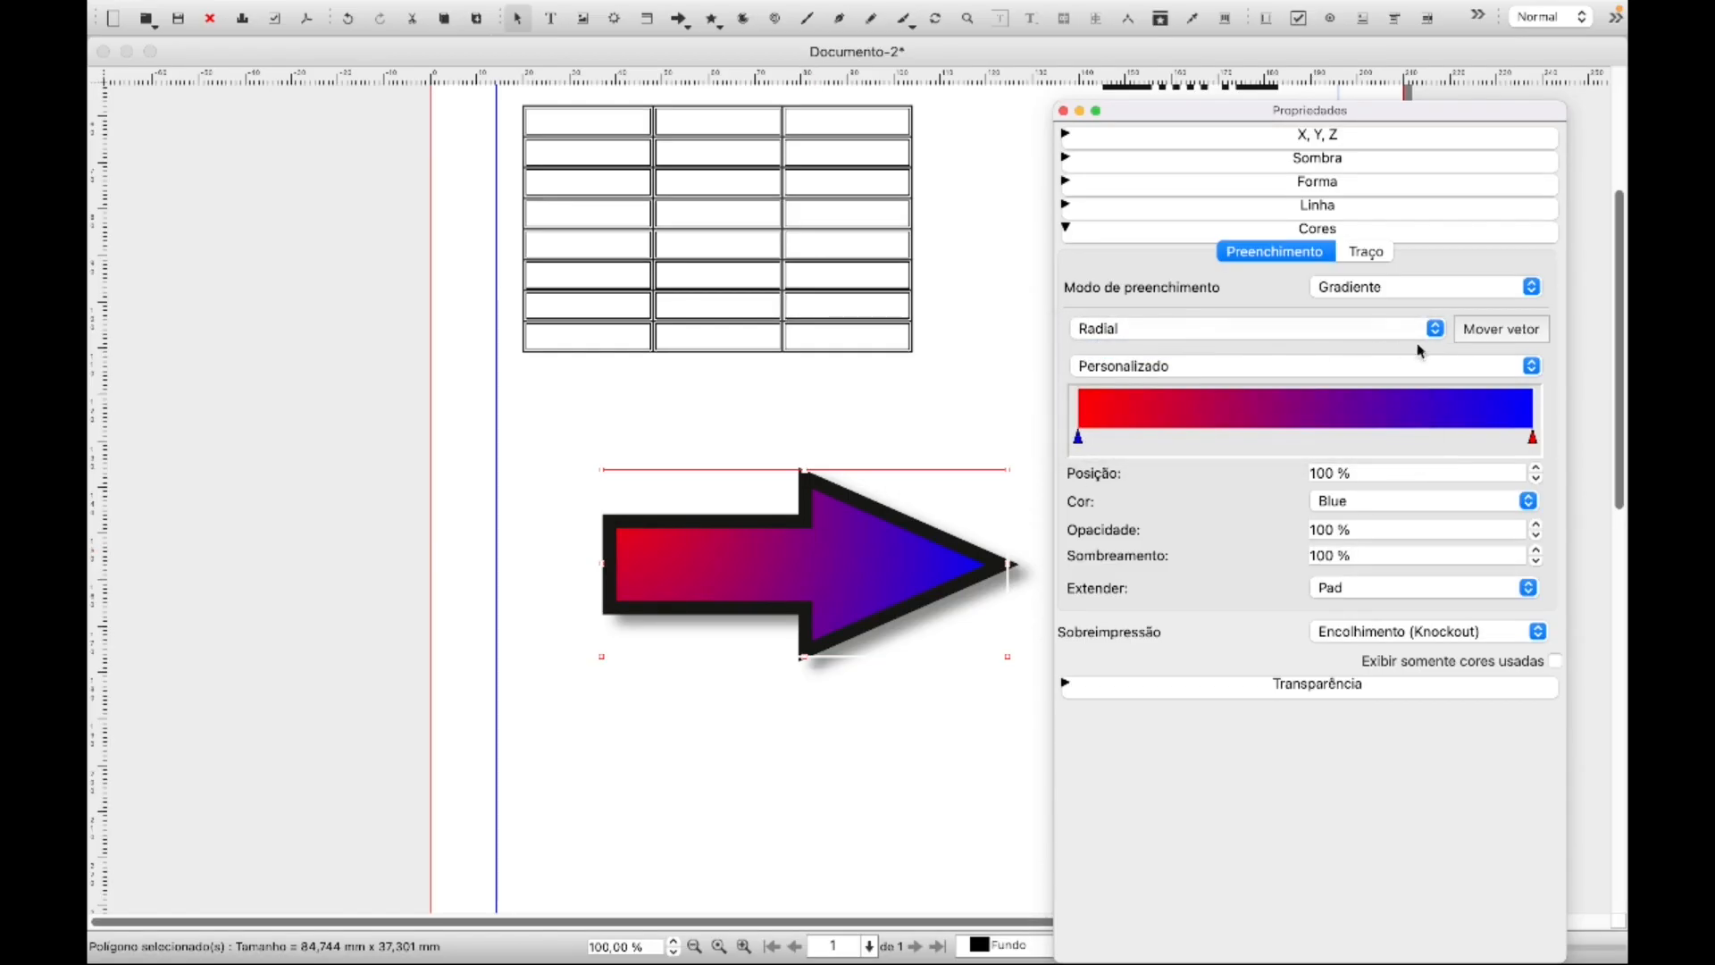
click(1435, 329)
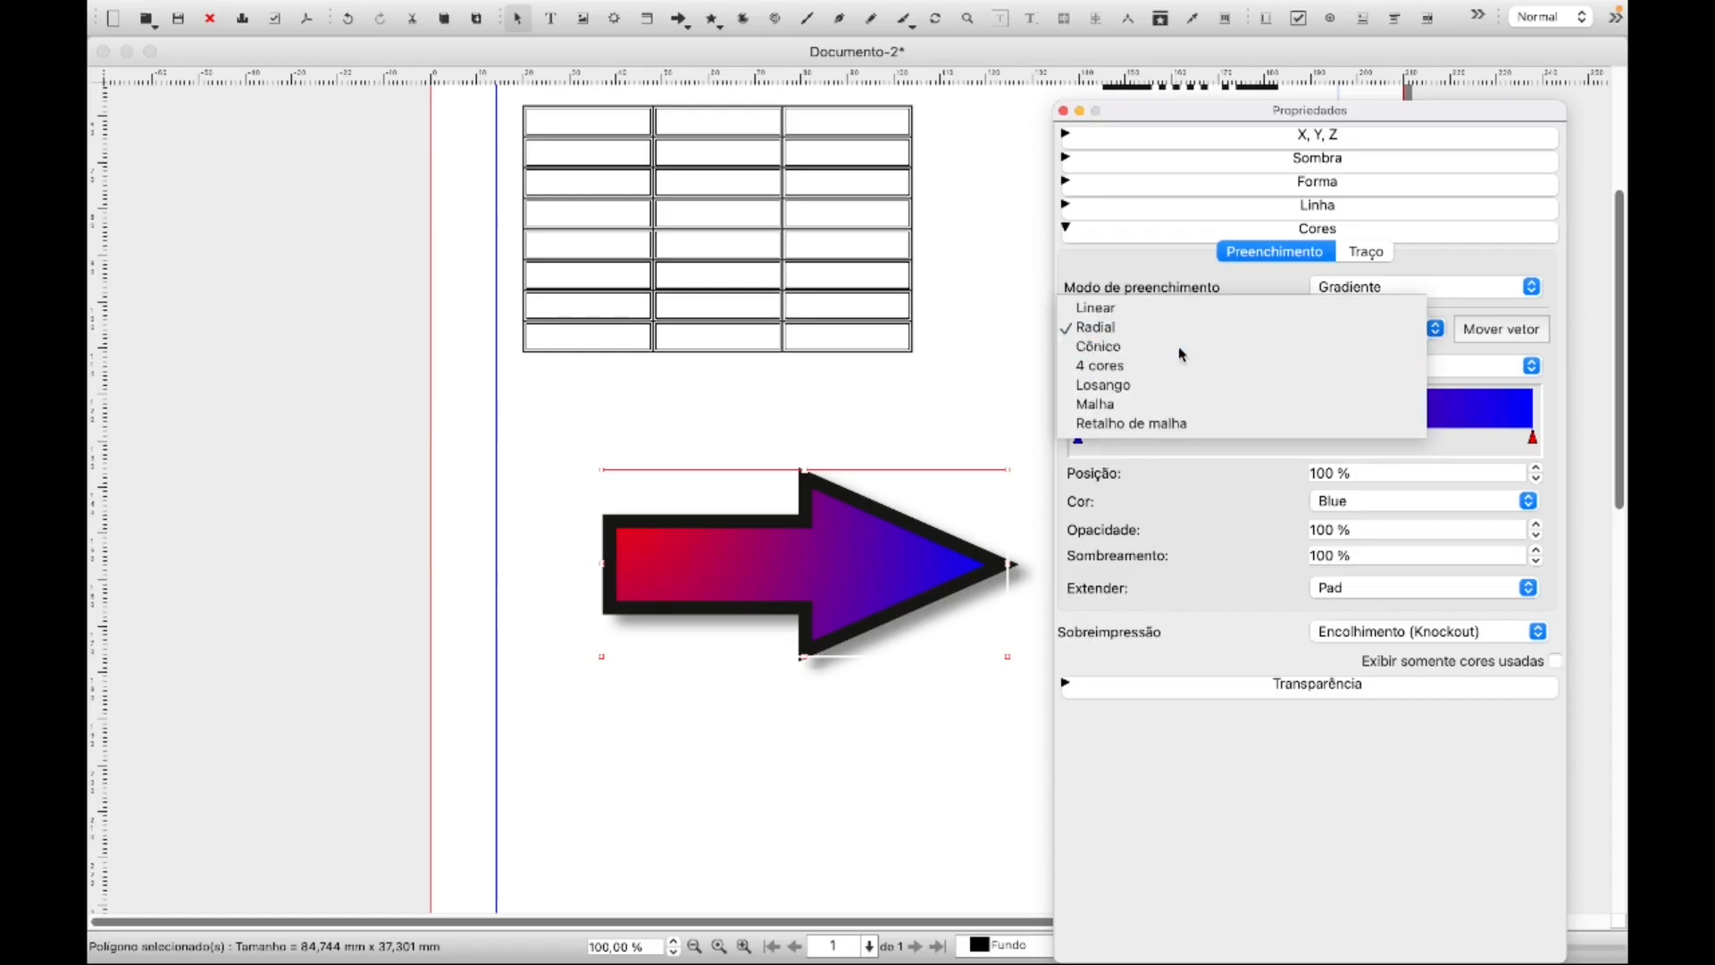
click(1128, 346)
click(1437, 332)
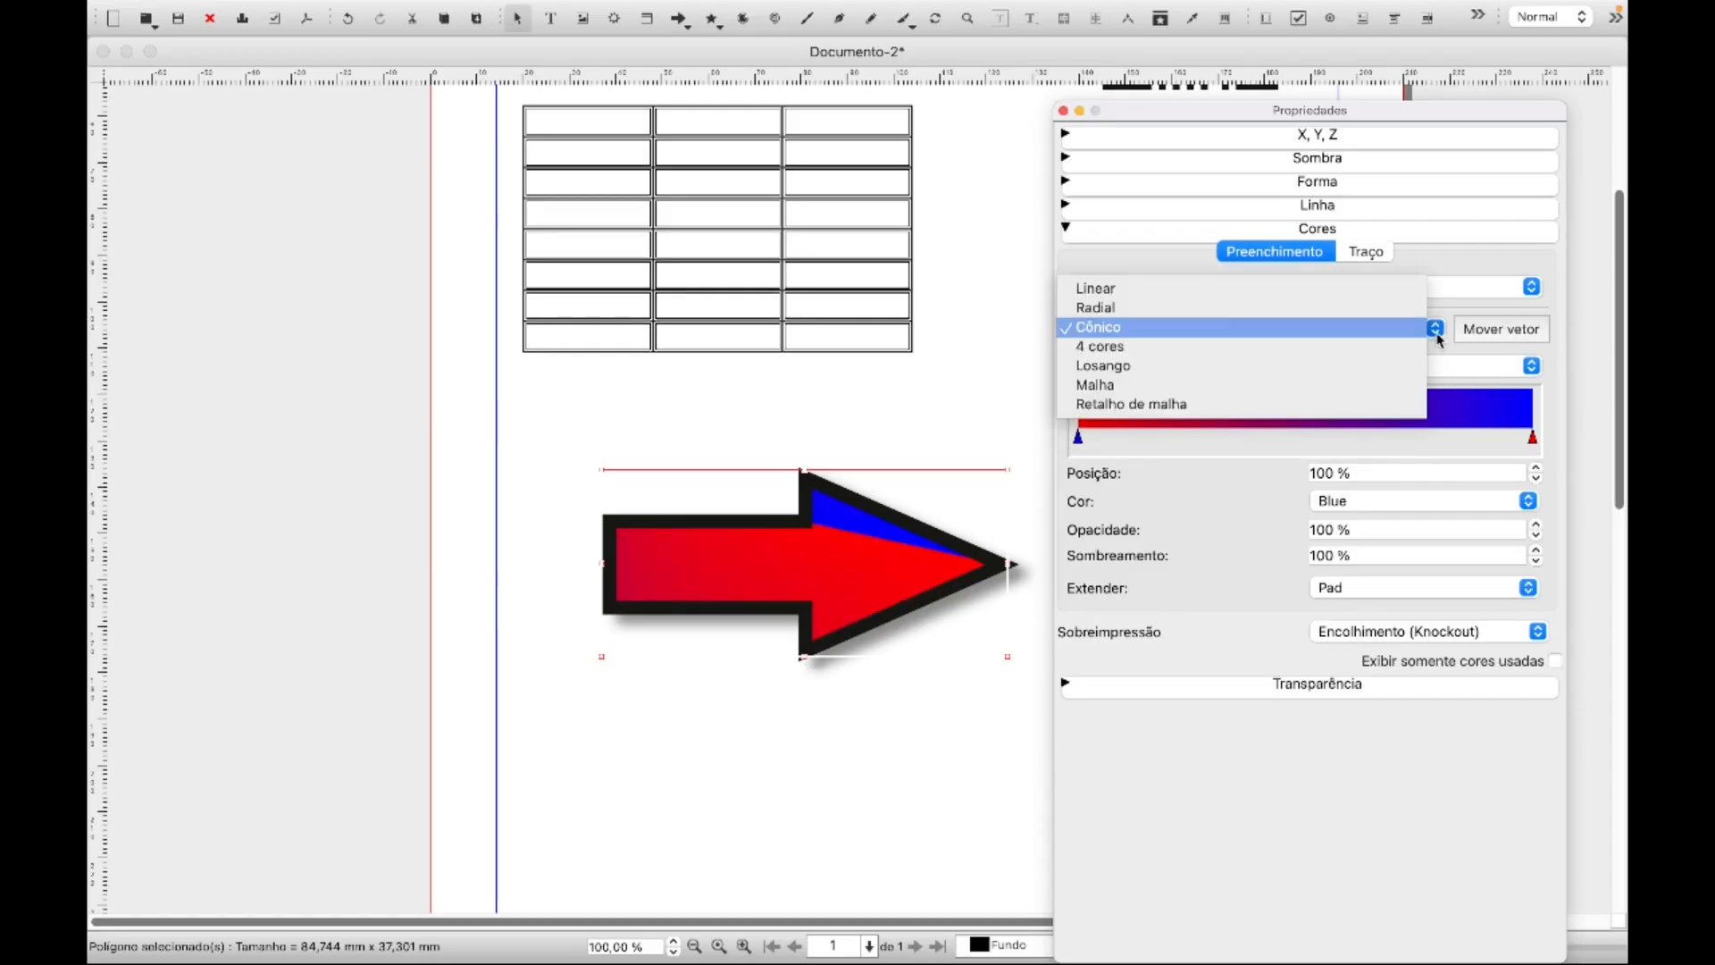
click(1190, 348)
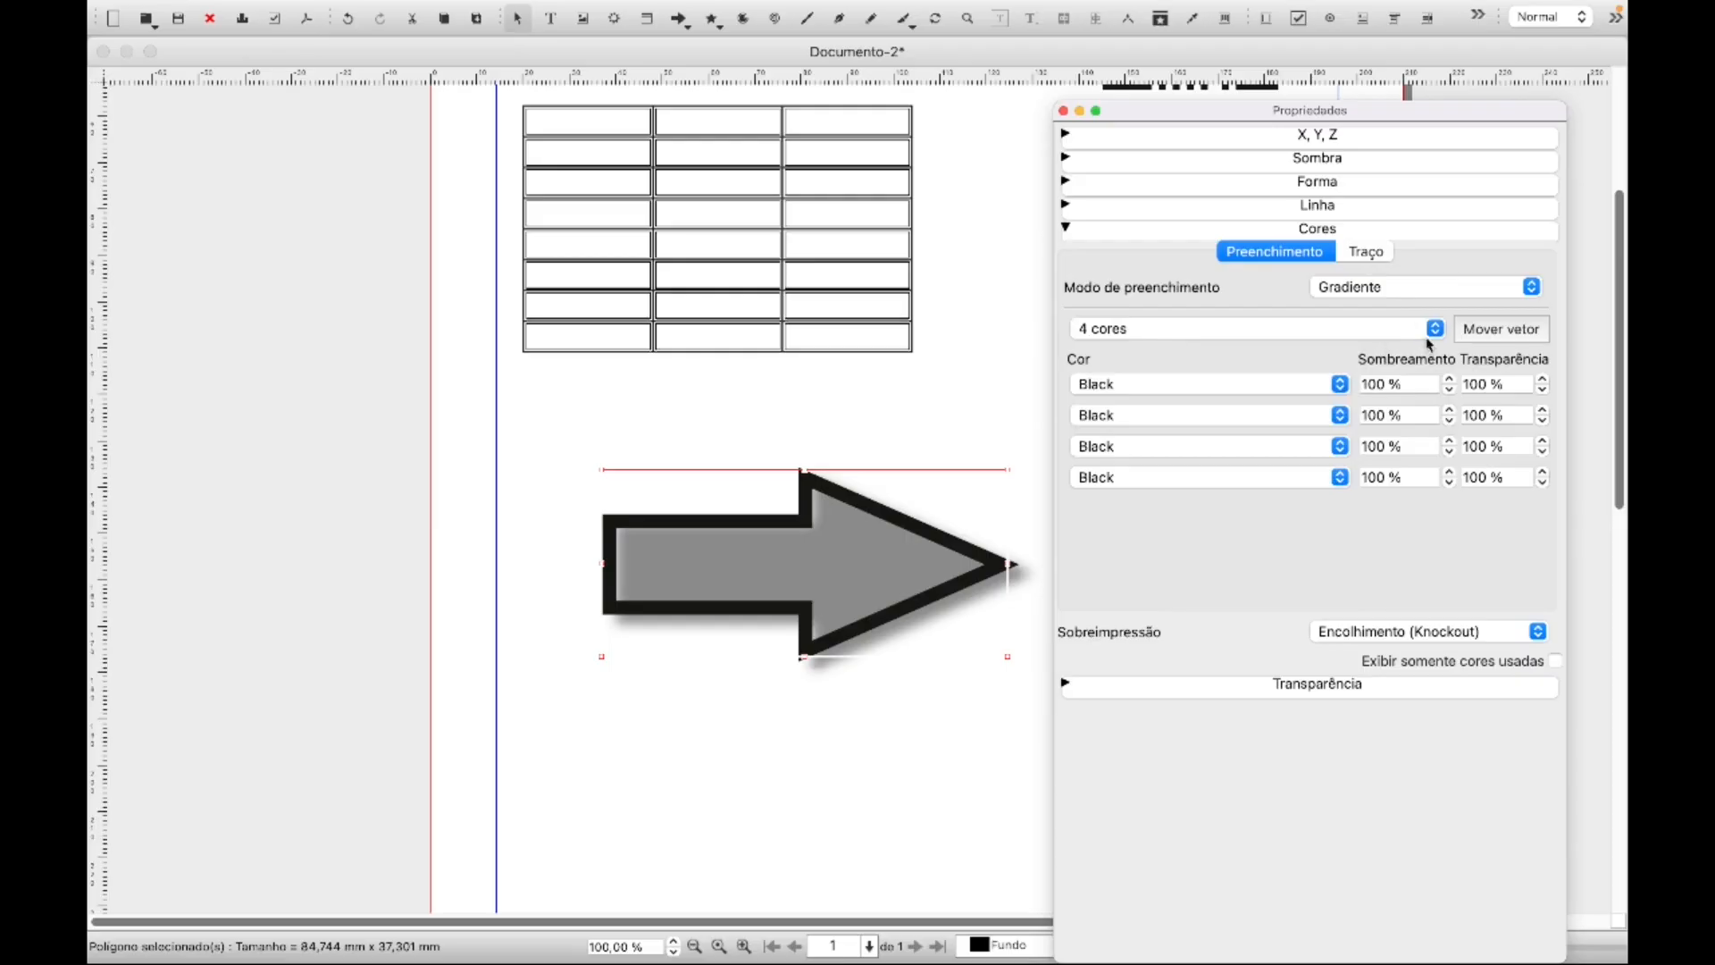
click(1429, 334)
click(1219, 352)
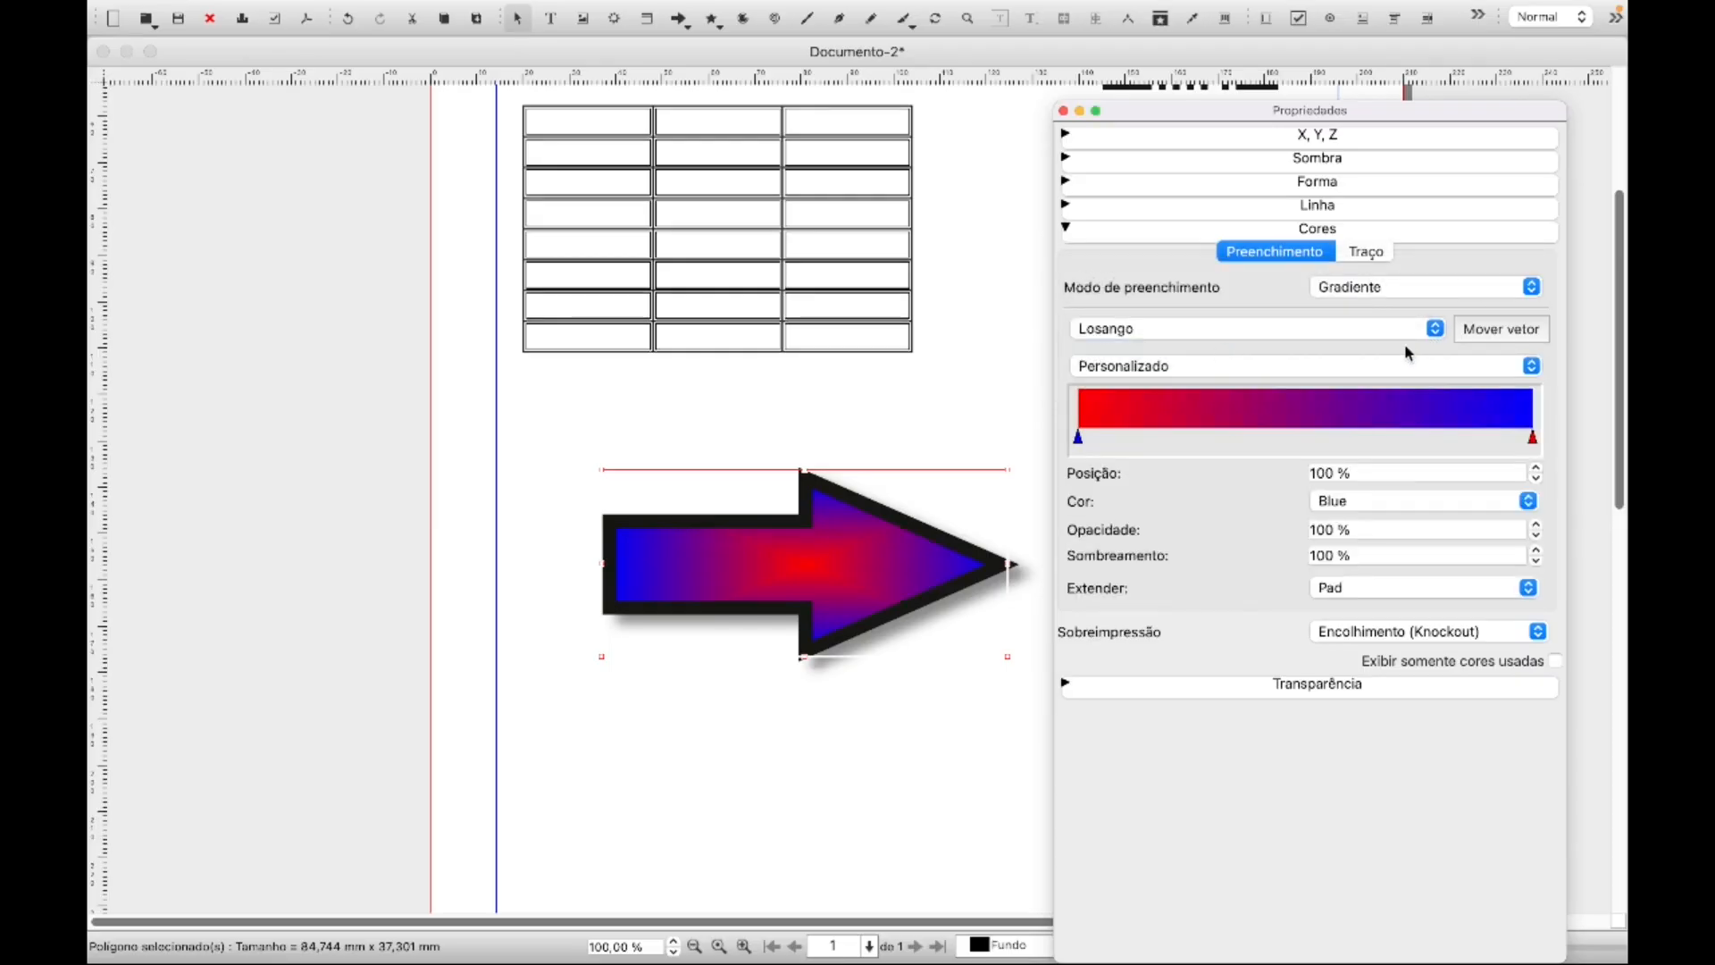
click(1432, 330)
click(1298, 345)
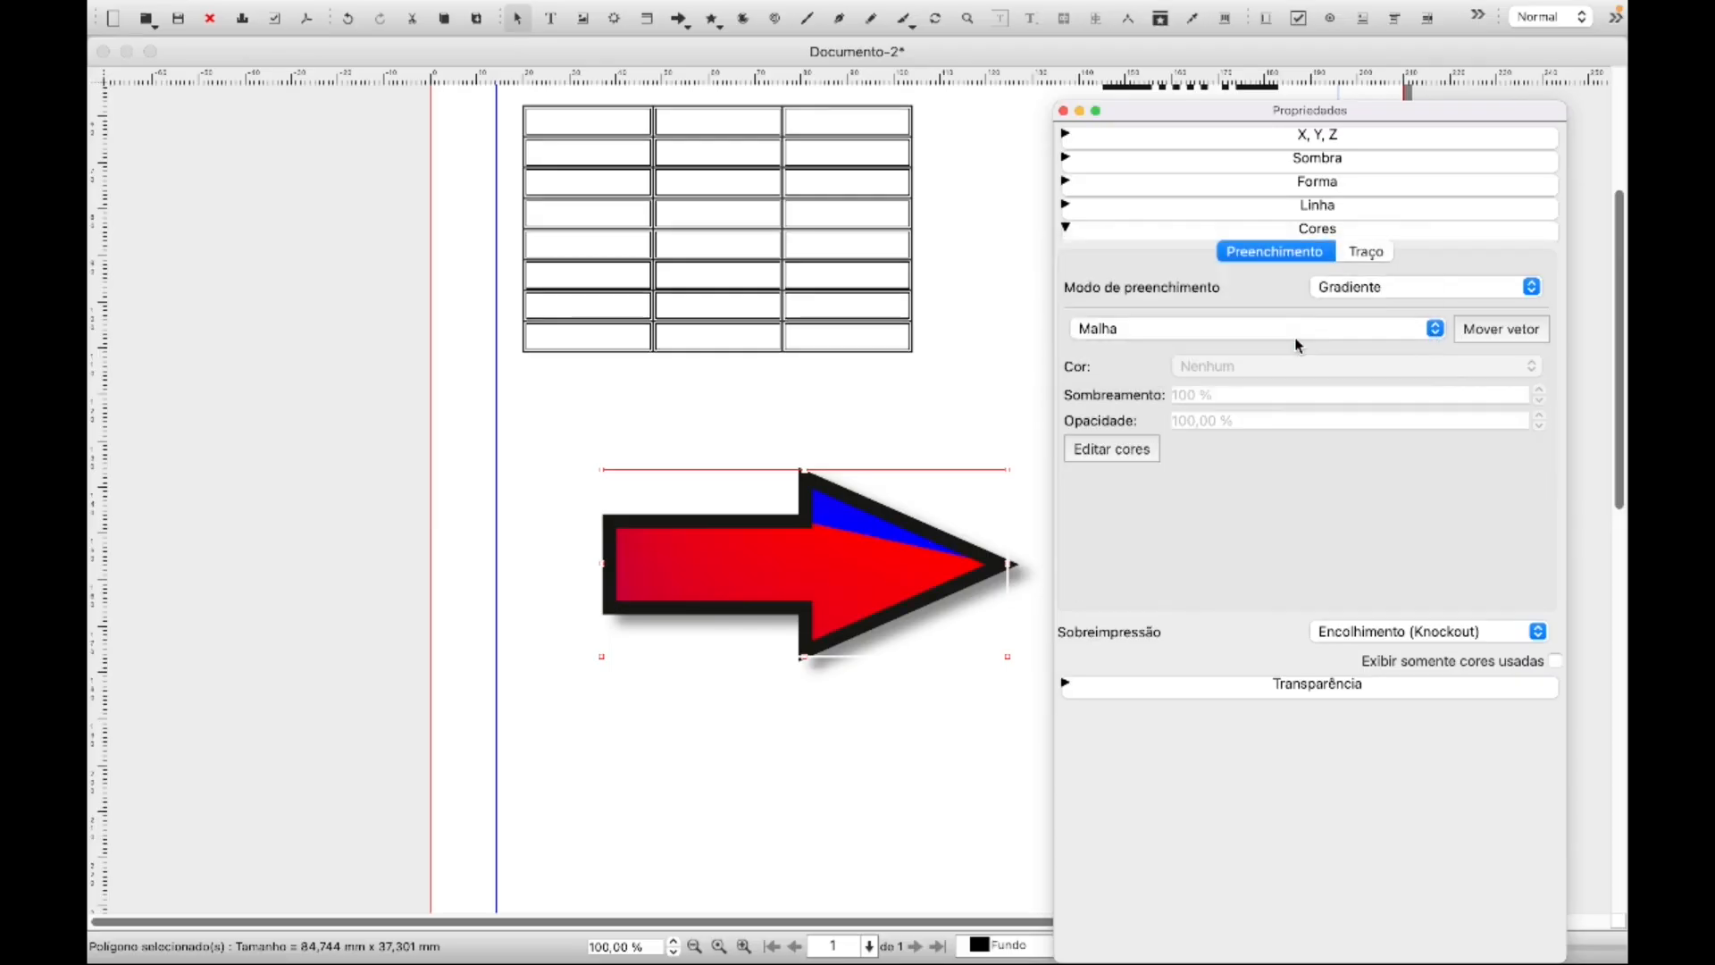
click(1435, 332)
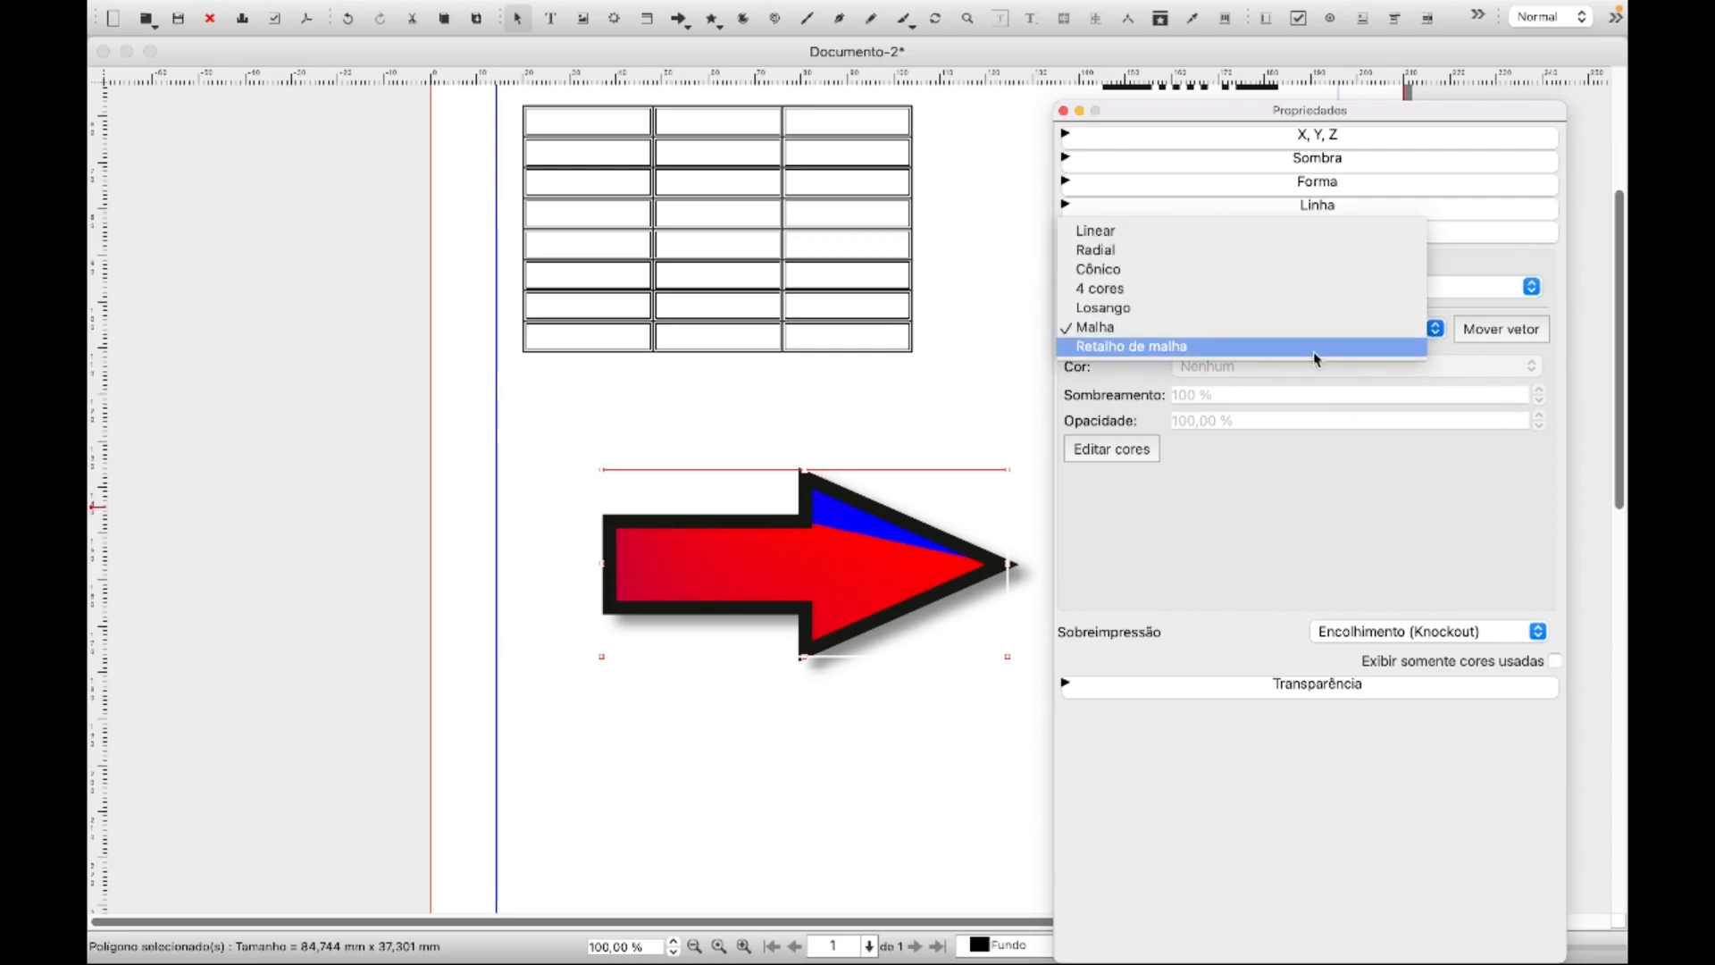
click(1314, 347)
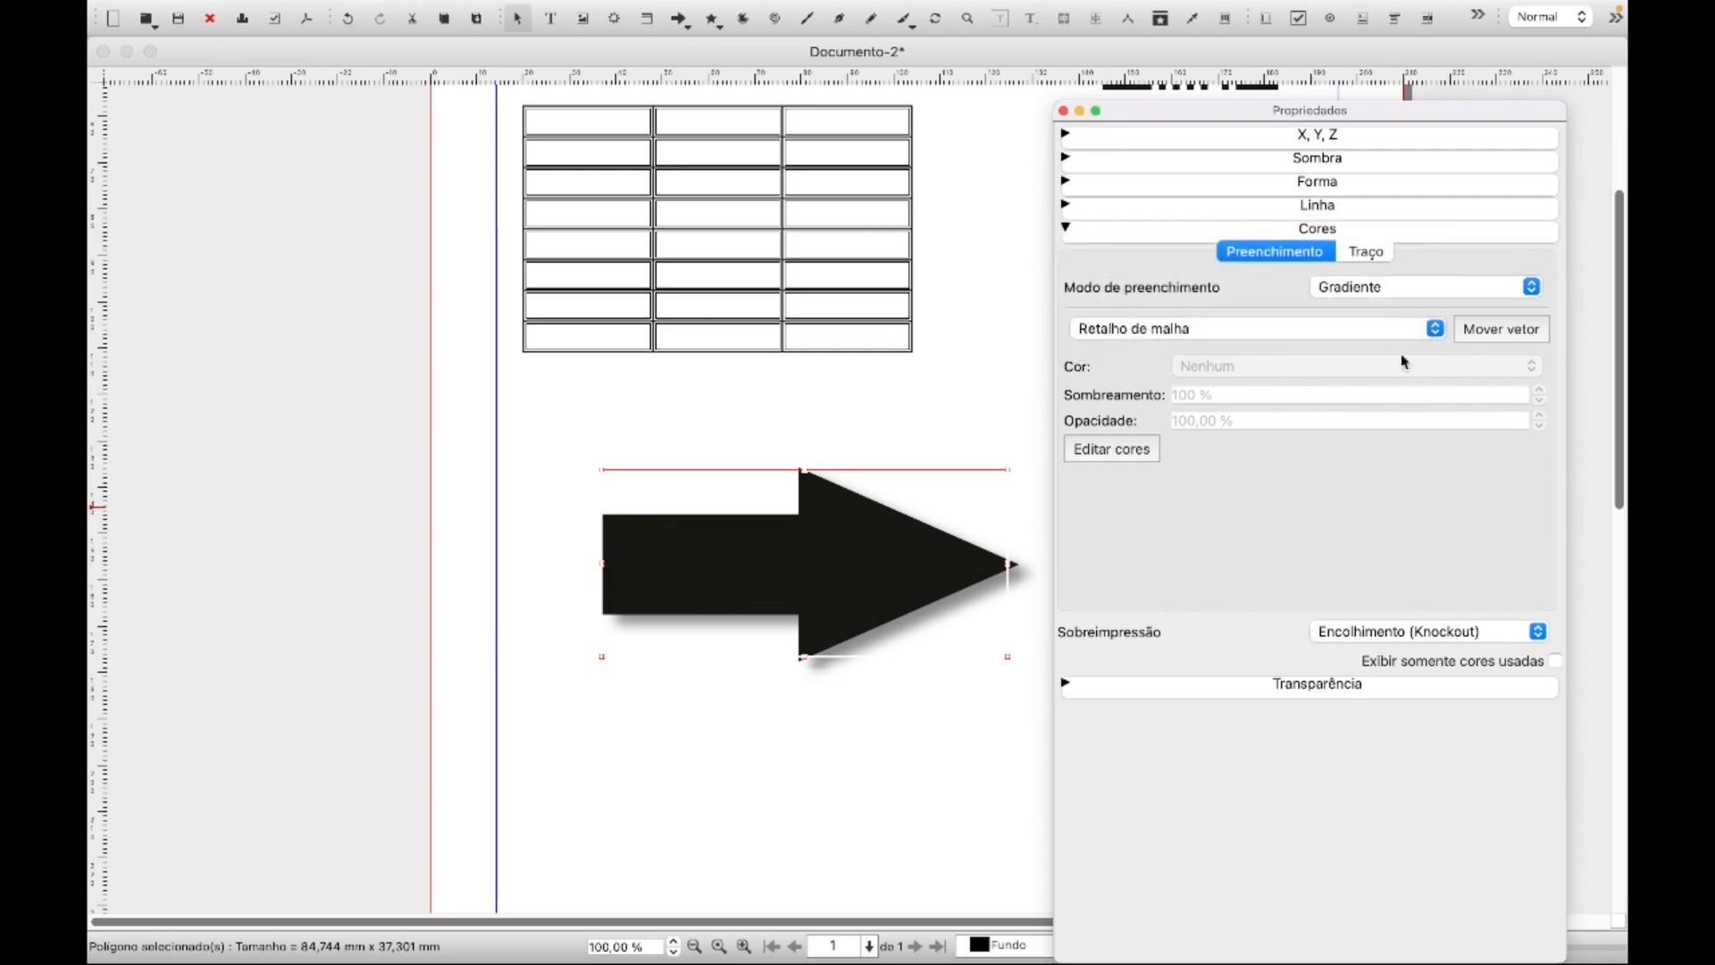
click(1435, 330)
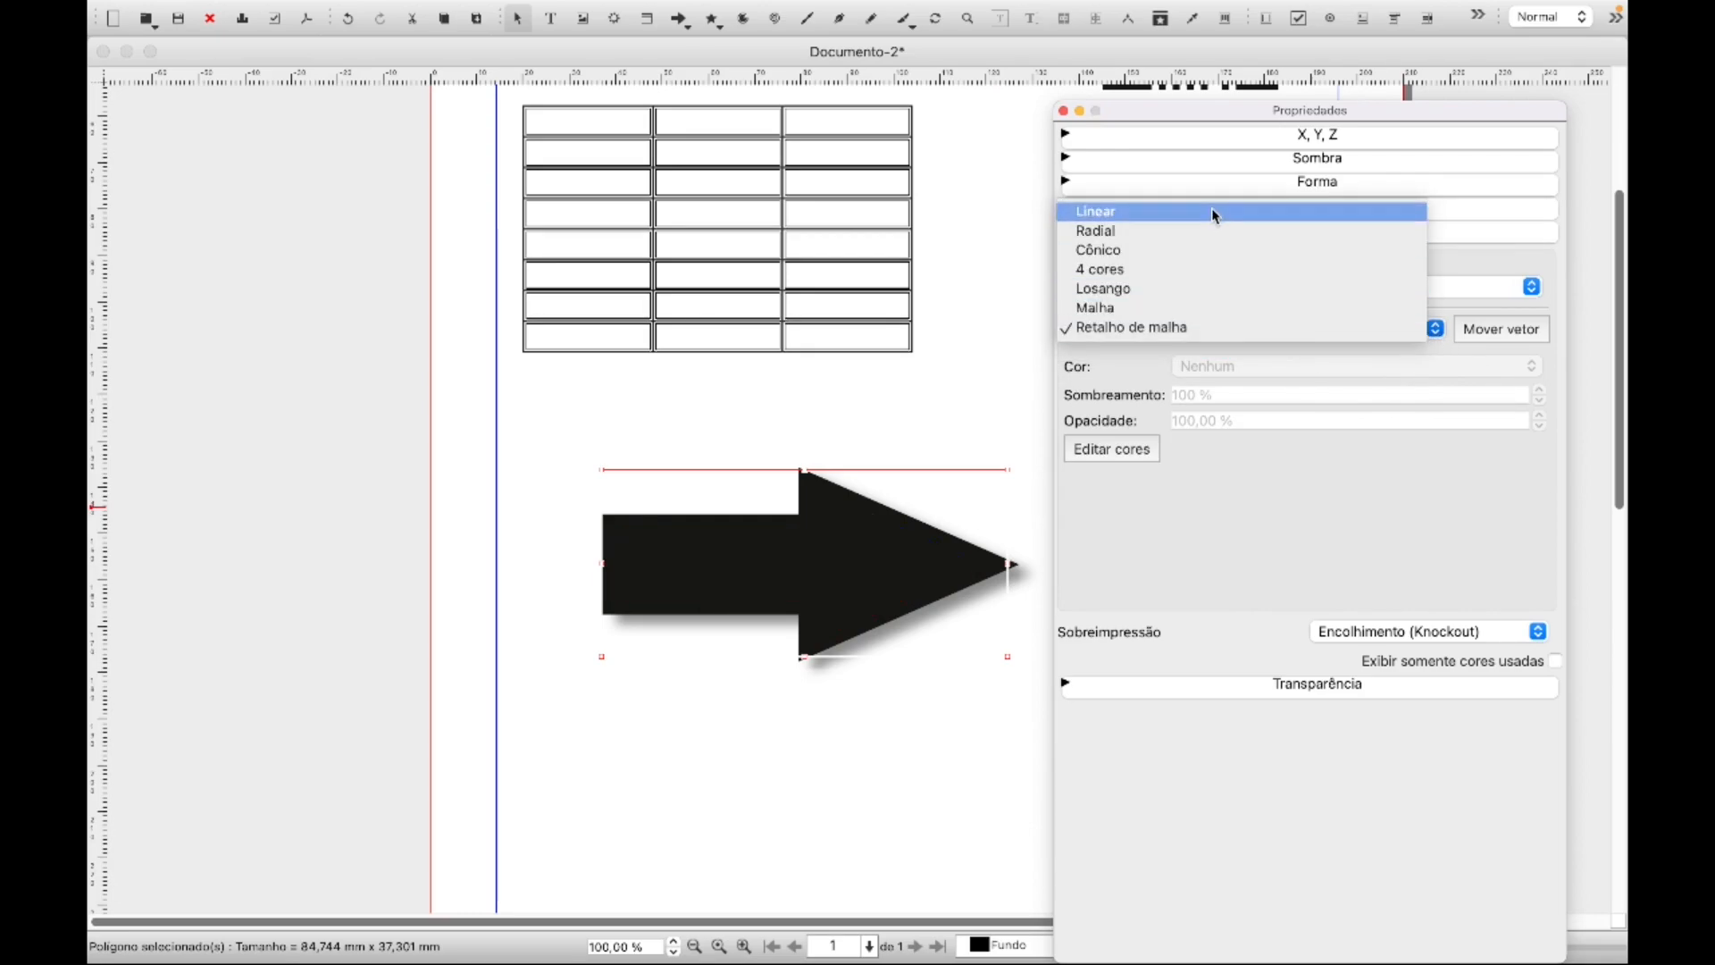
click(1161, 213)
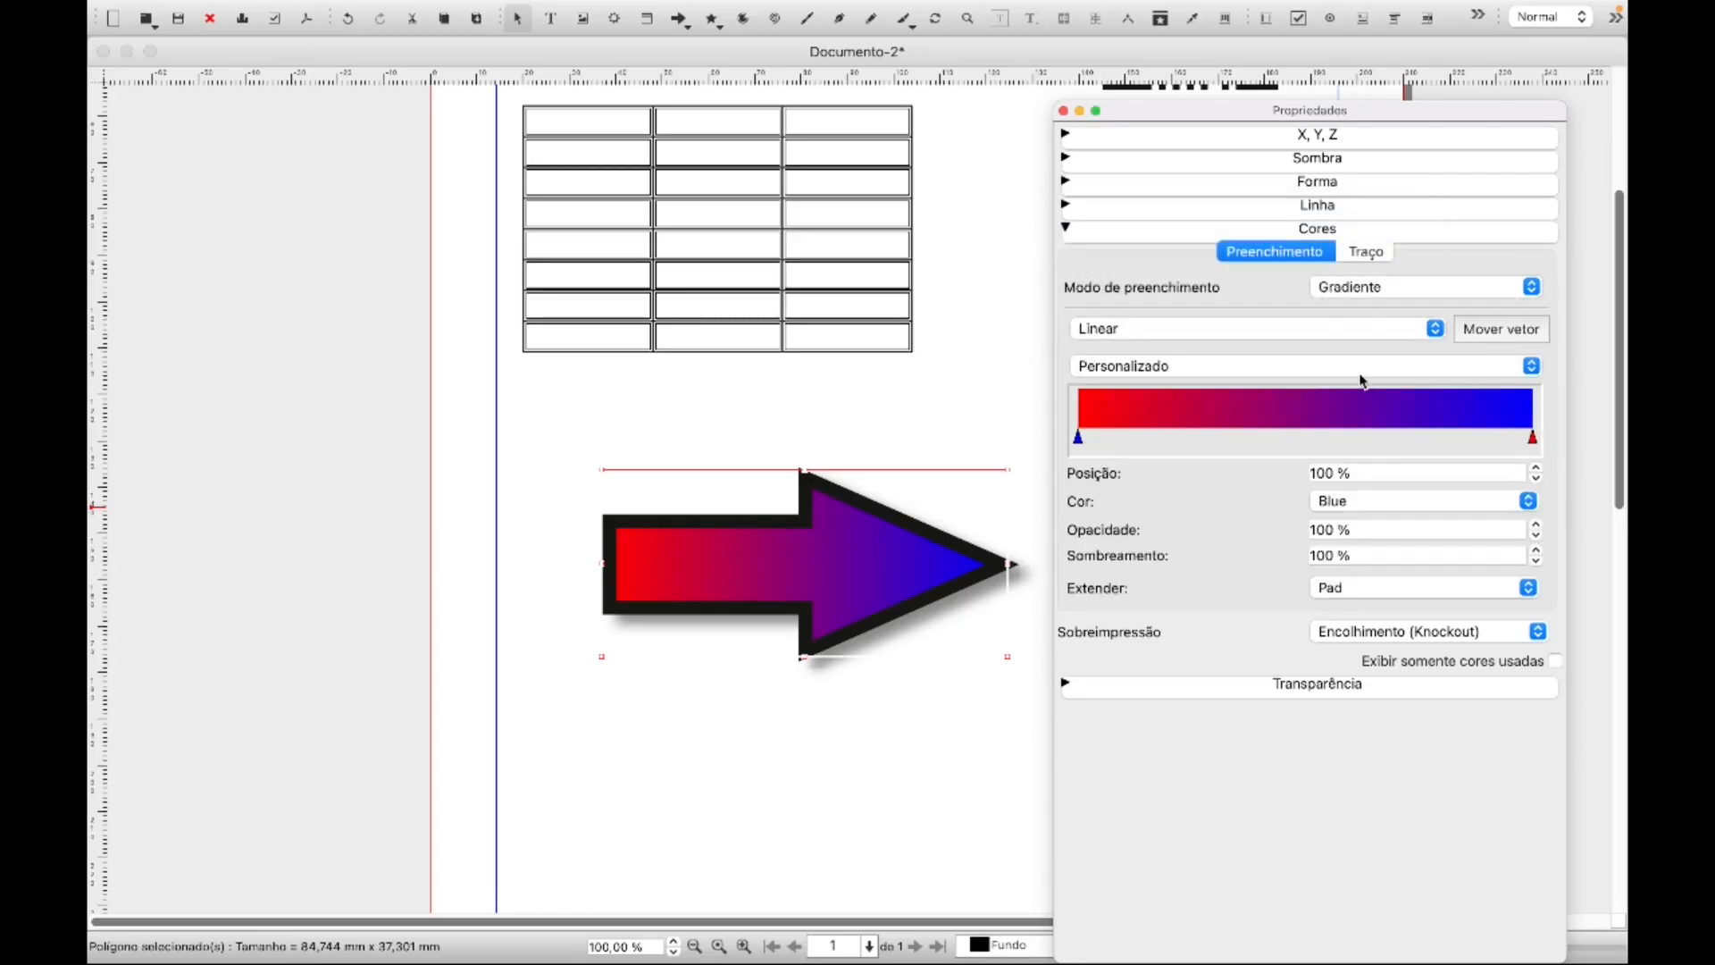
Try a Hachura fill with Blue lines on a Black background on the arrow, and switch its fill mode to Sólido
click(1533, 290)
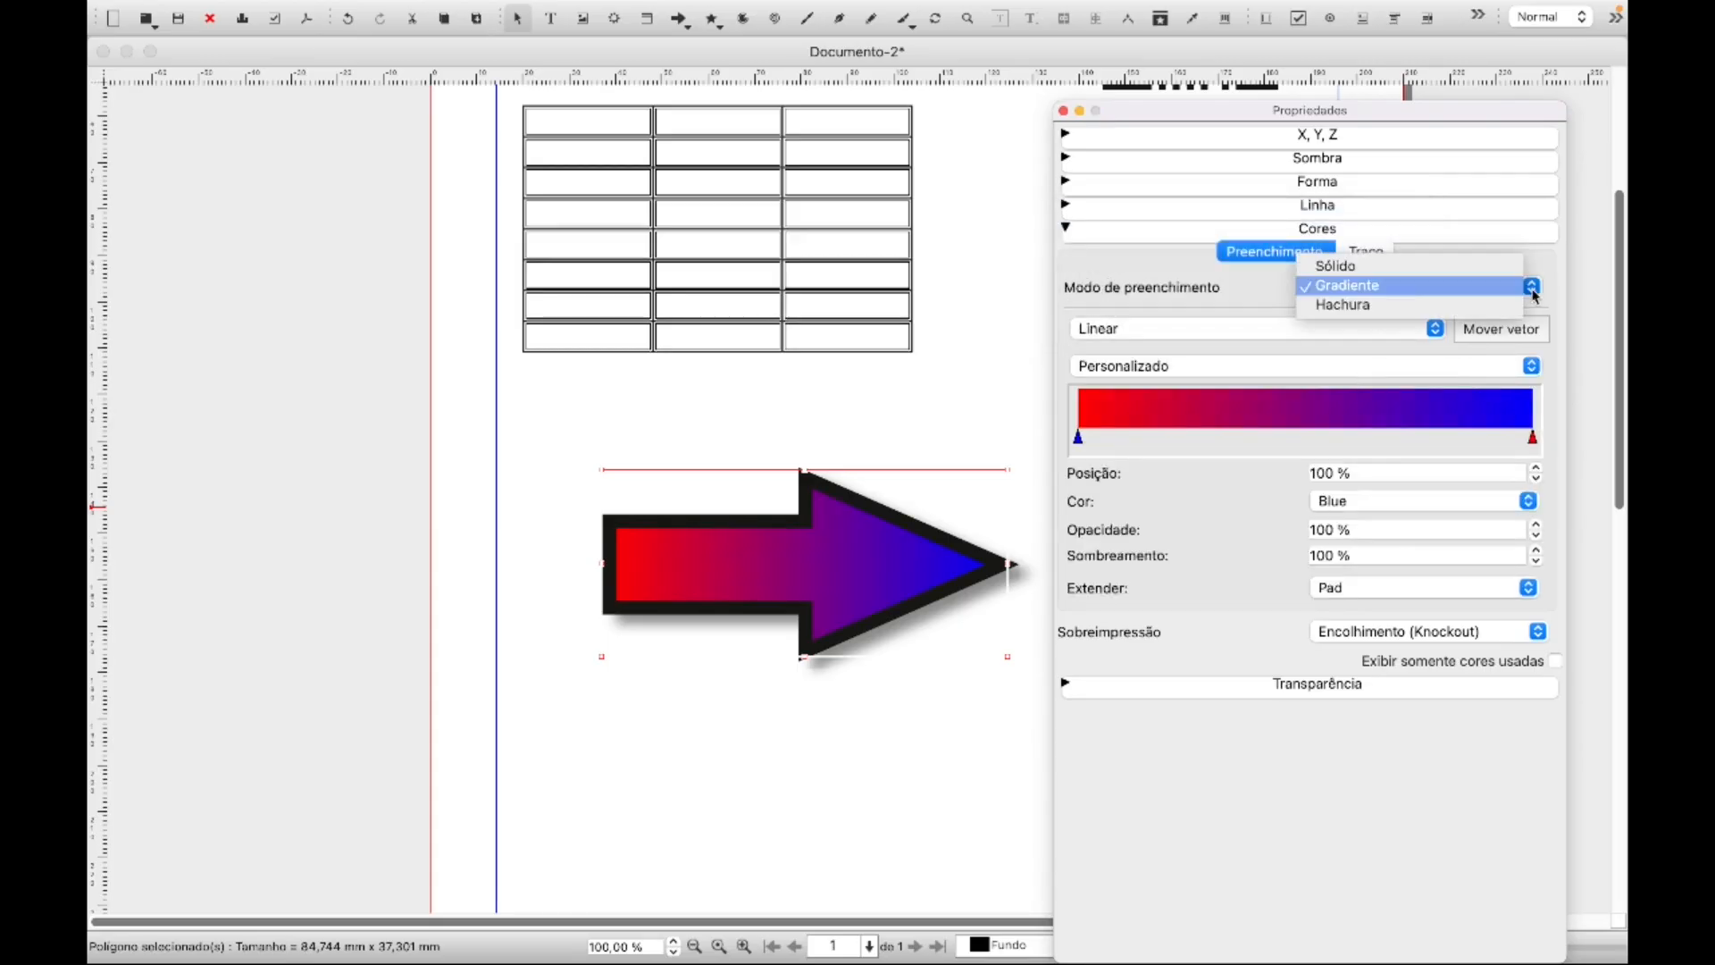
click(1365, 305)
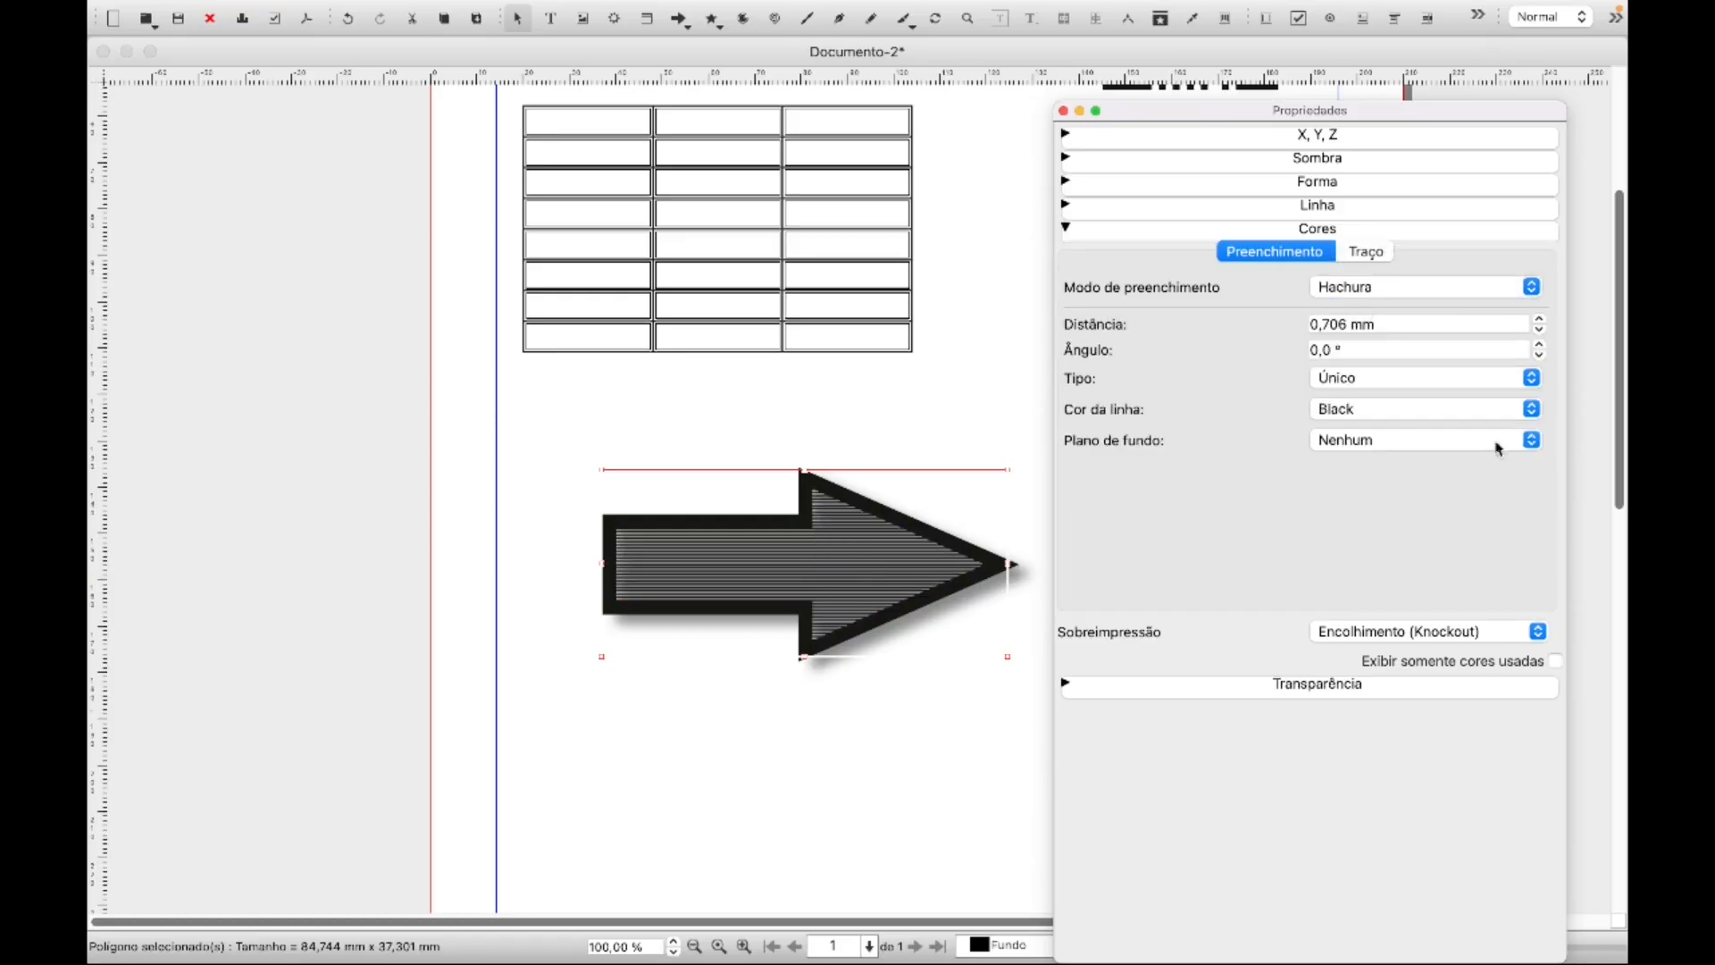
click(1530, 411)
click(1438, 429)
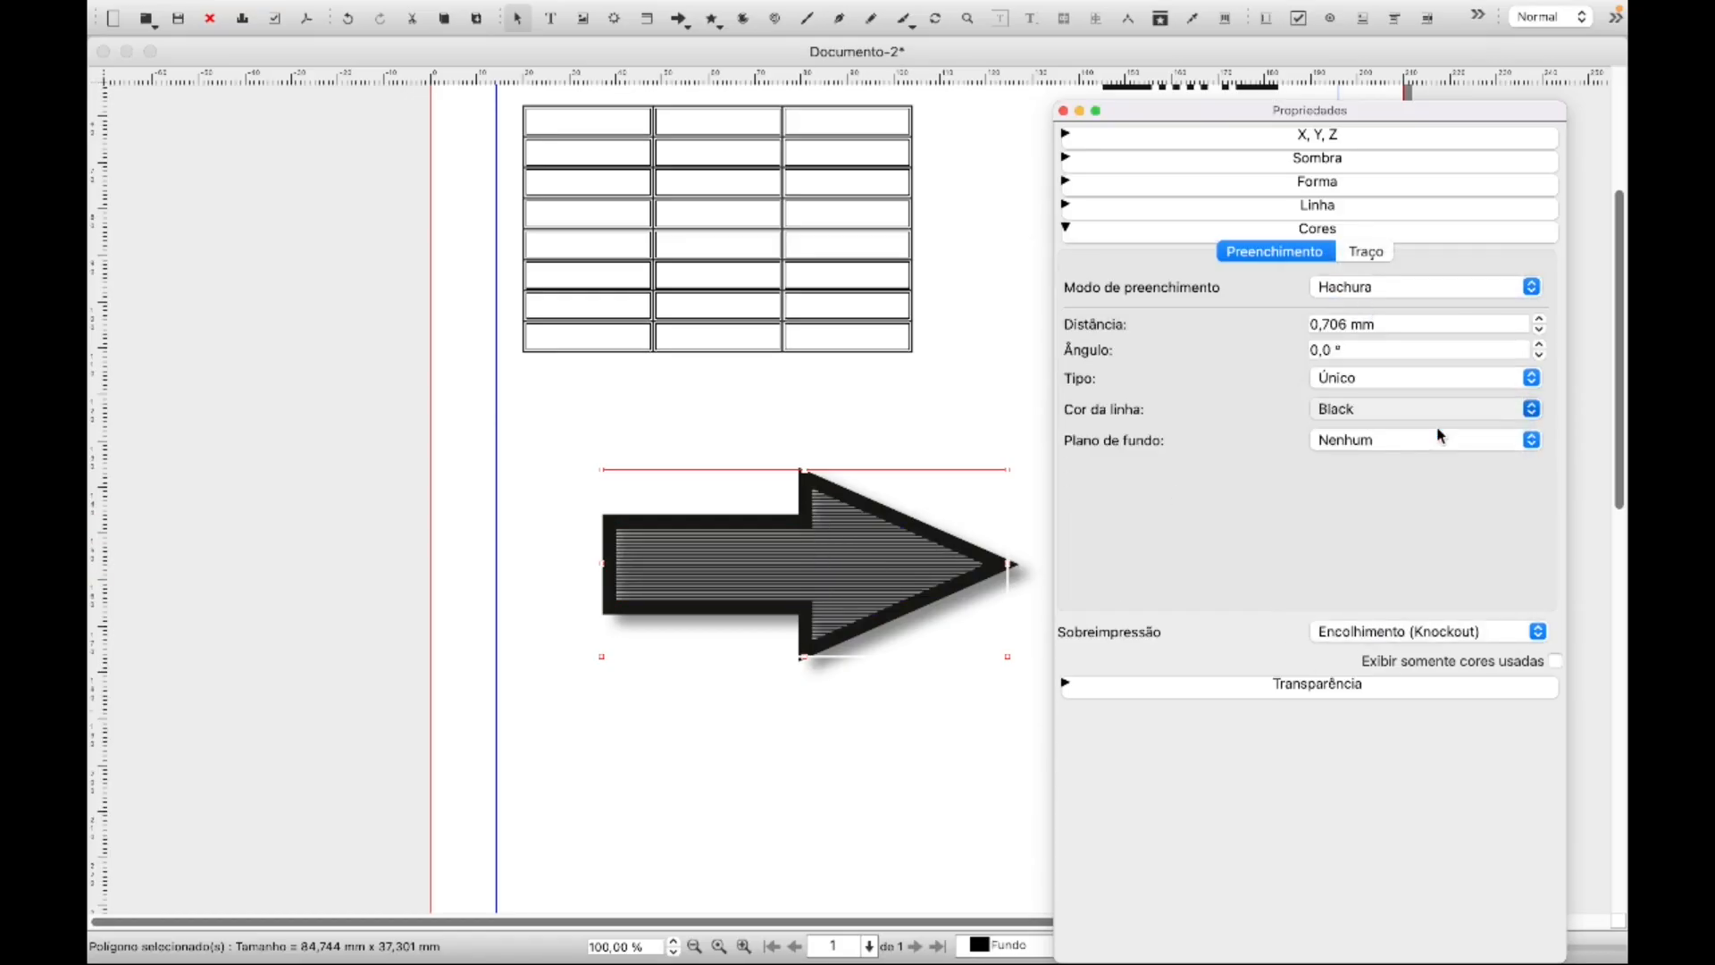
click(1530, 440)
click(1488, 461)
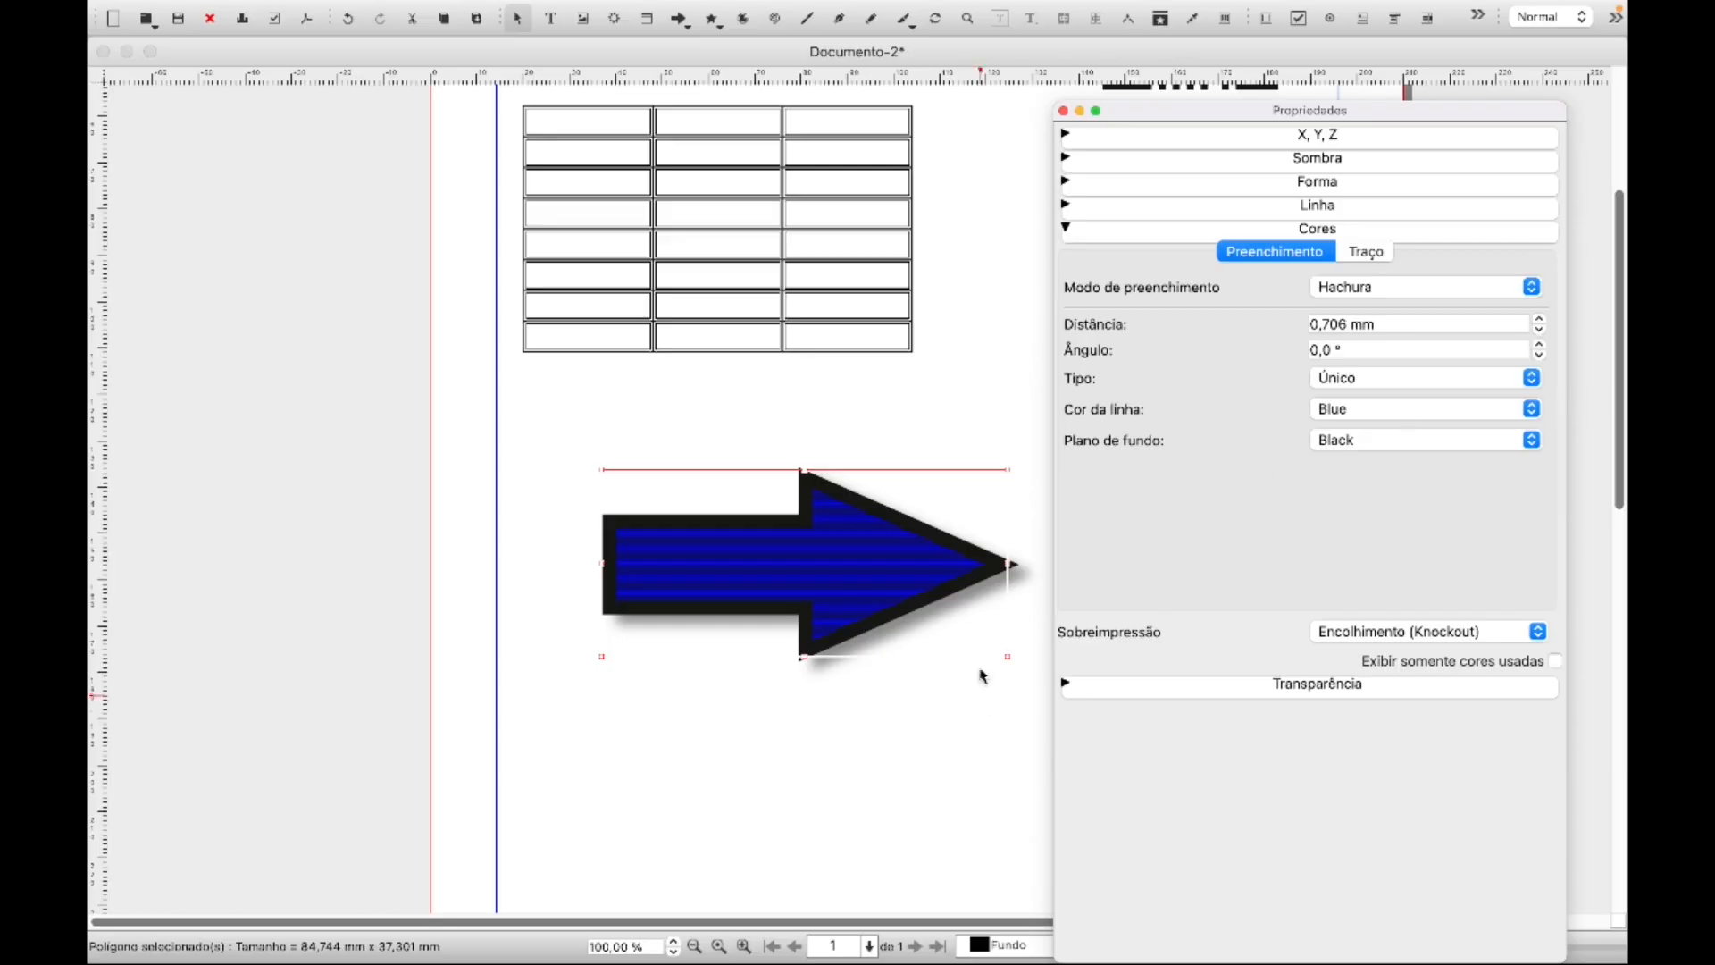
click(1532, 293)
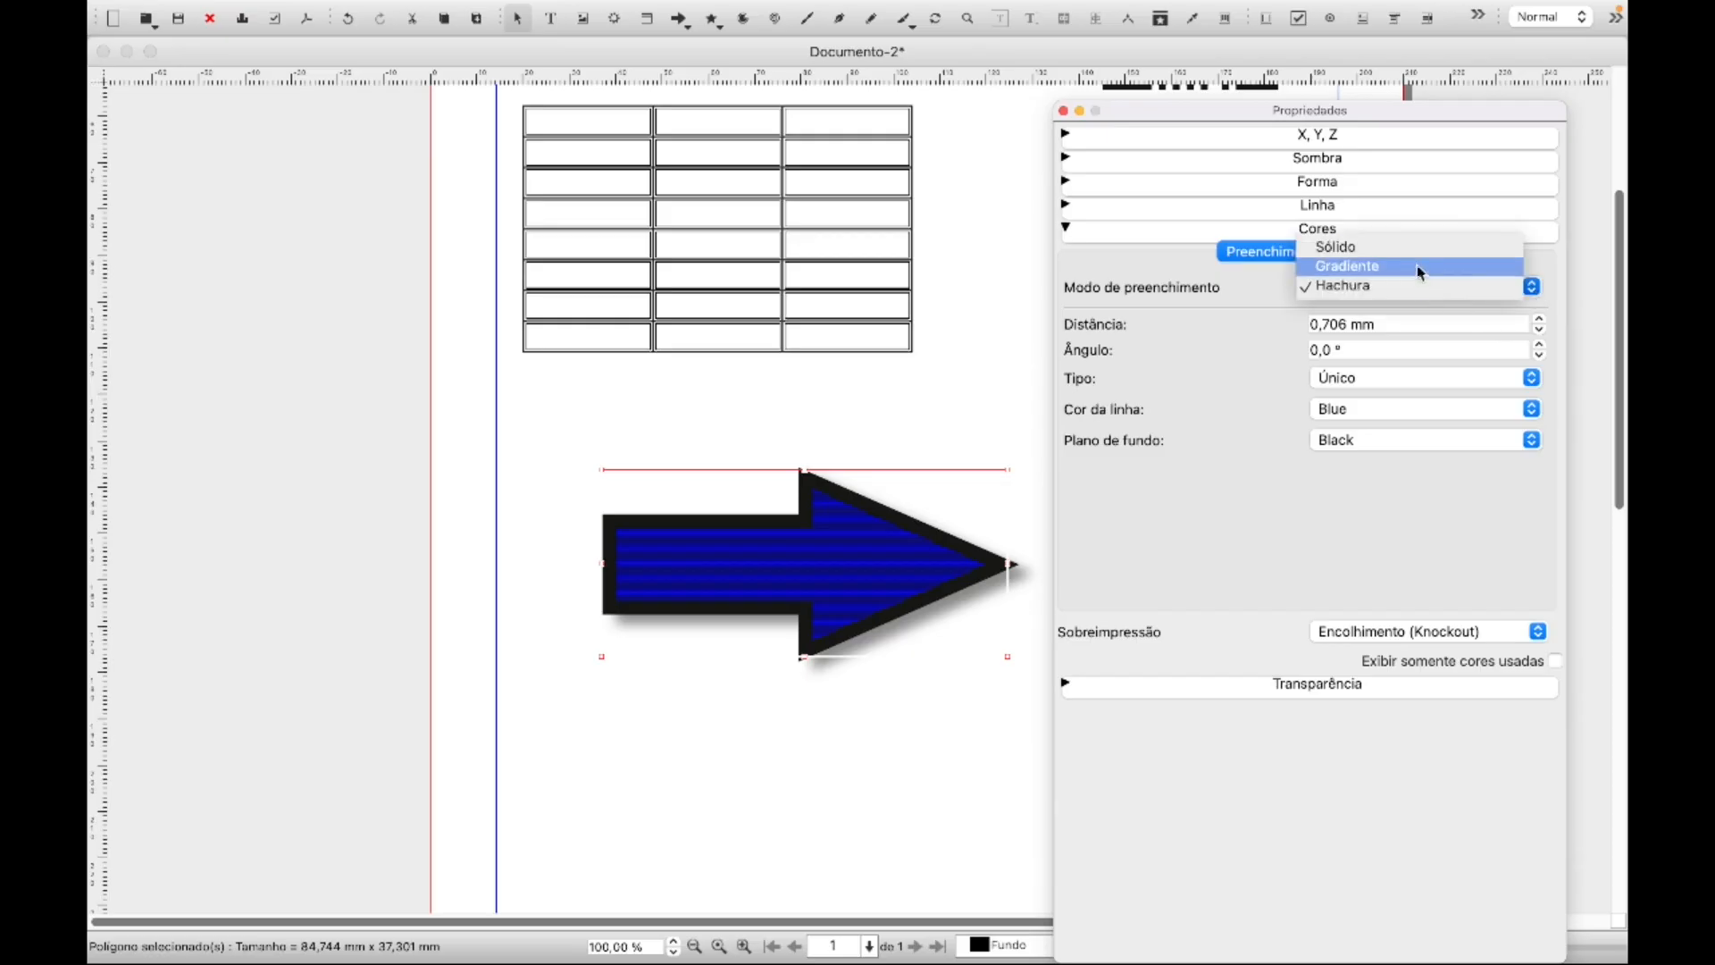
click(1409, 245)
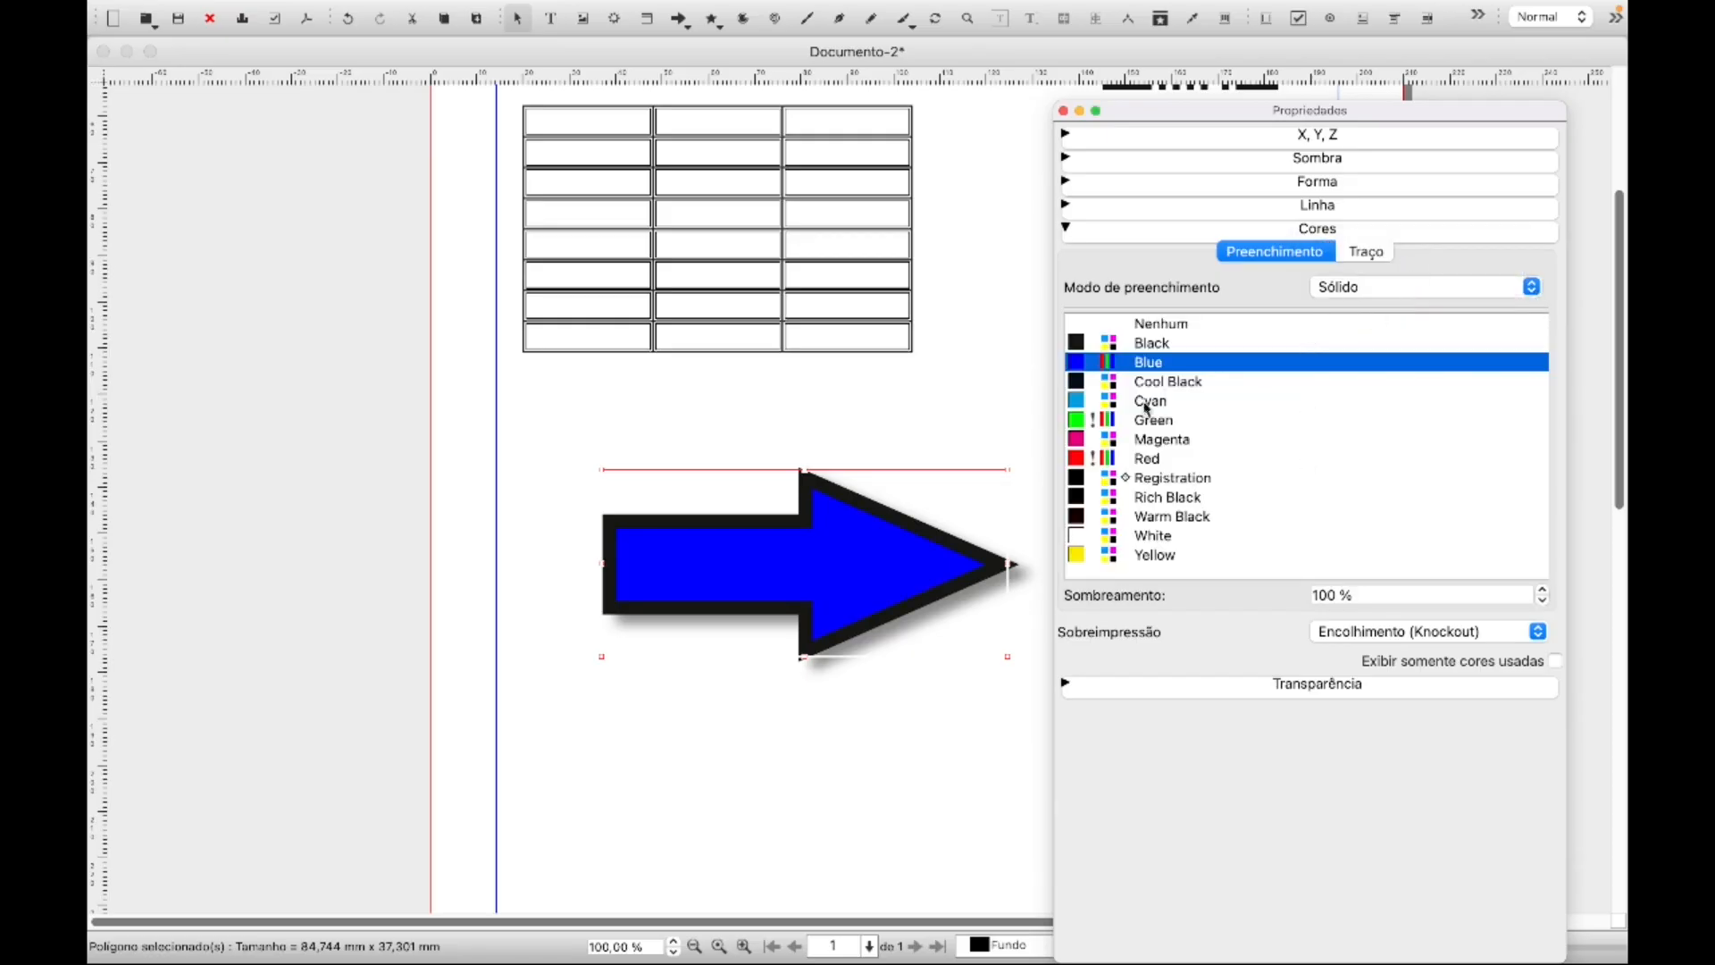
Examine the arrow's transparency settings for fill, and close the properties window
click(1132, 234)
click(1241, 260)
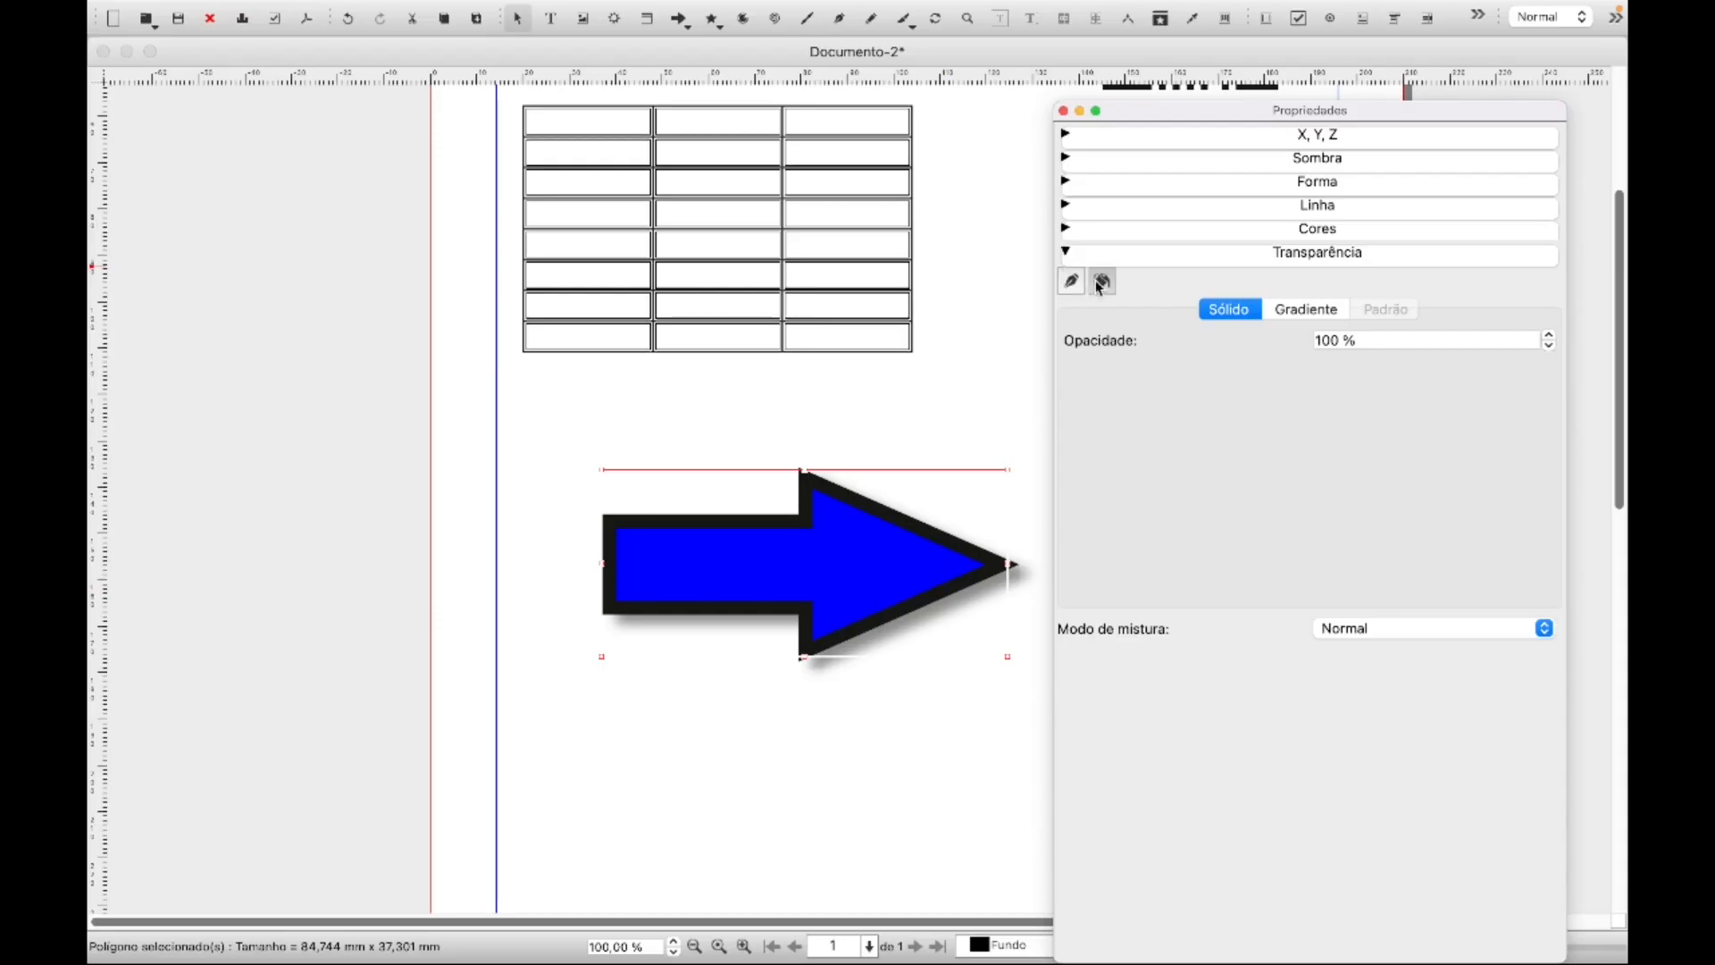
click(1263, 259)
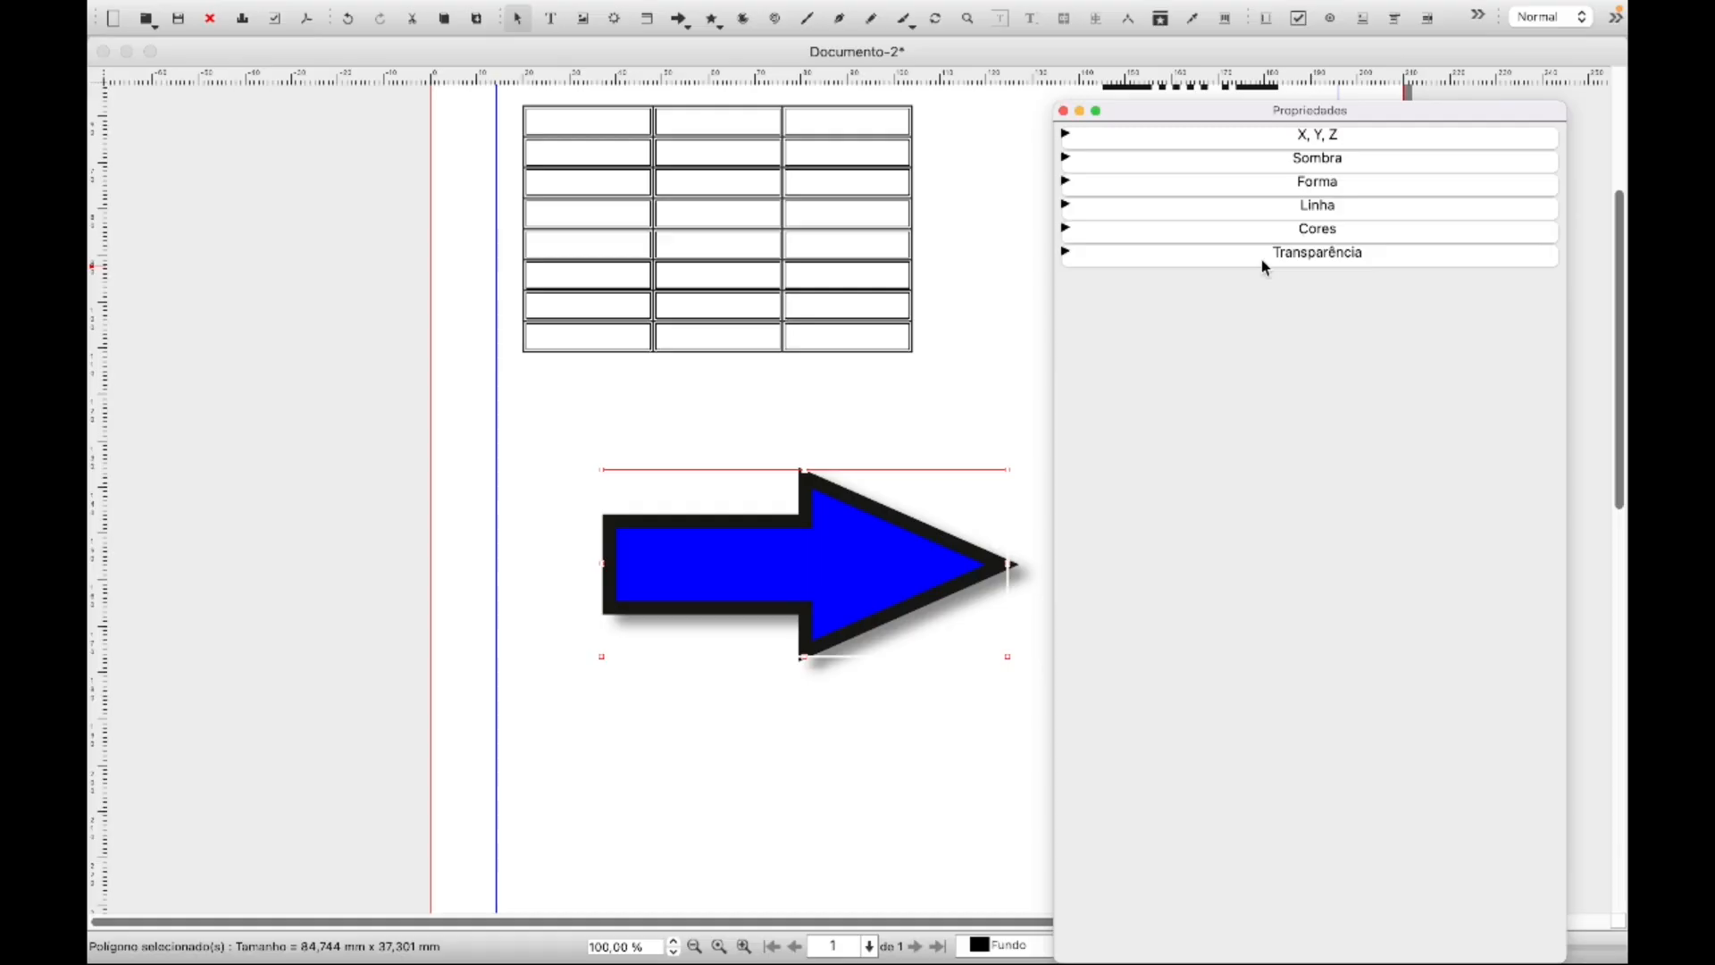
scroll(1322, 214, up, 5)
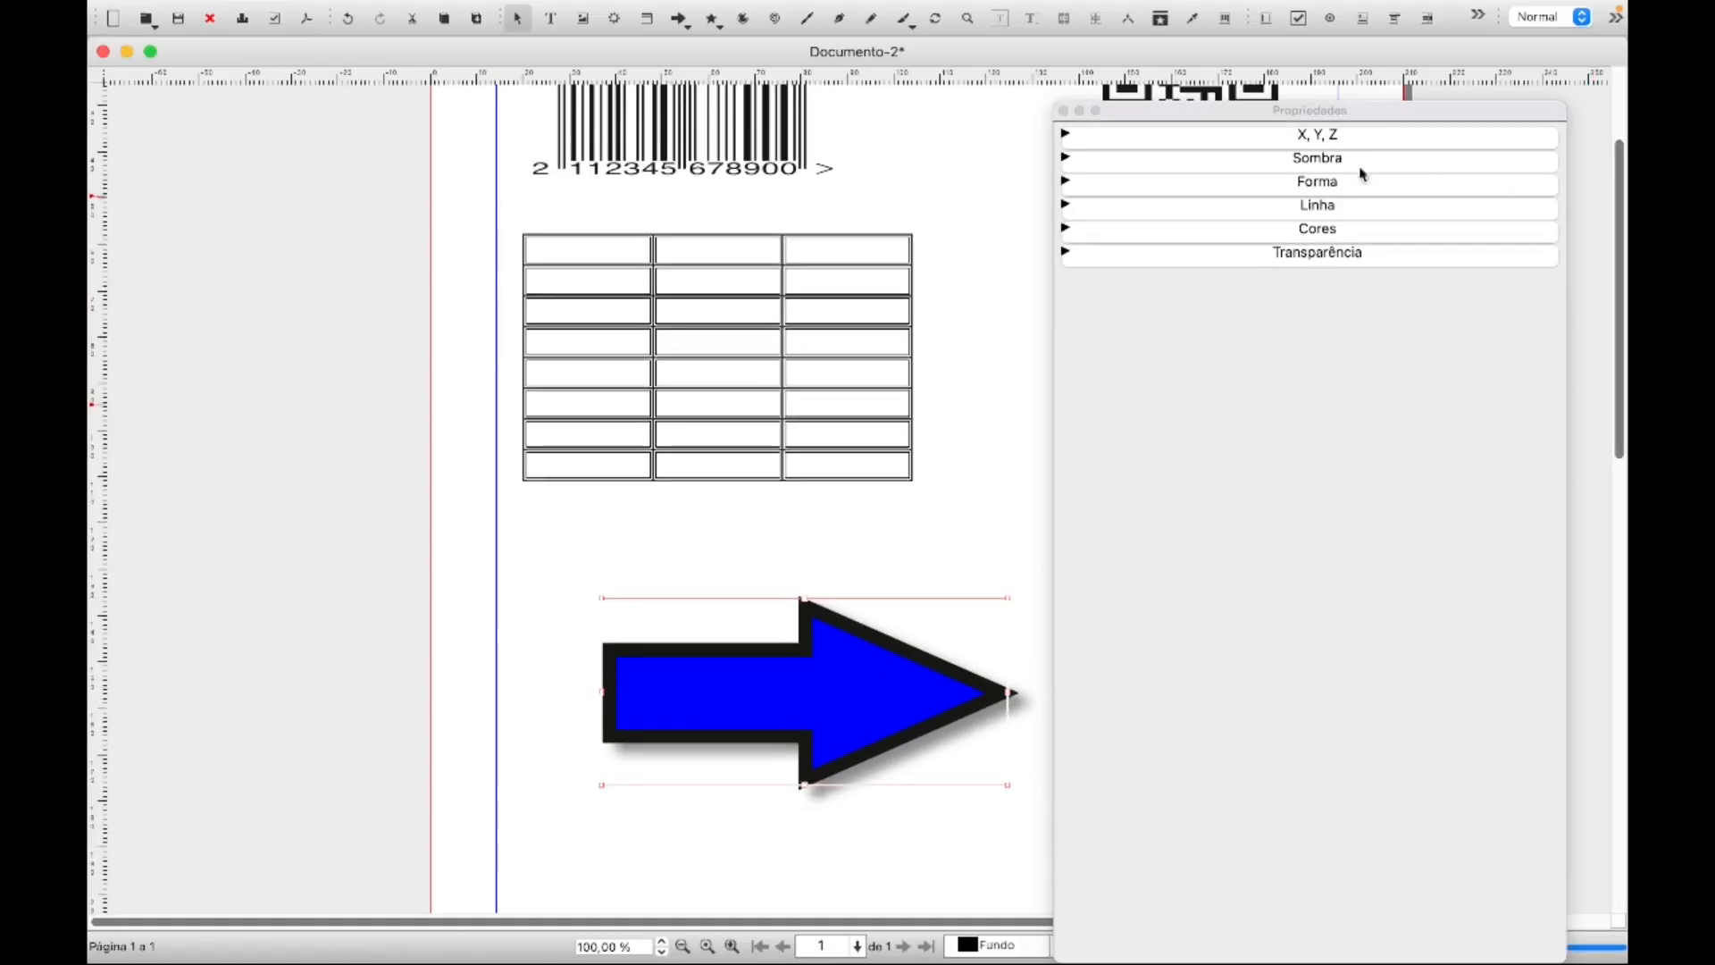
click(1064, 110)
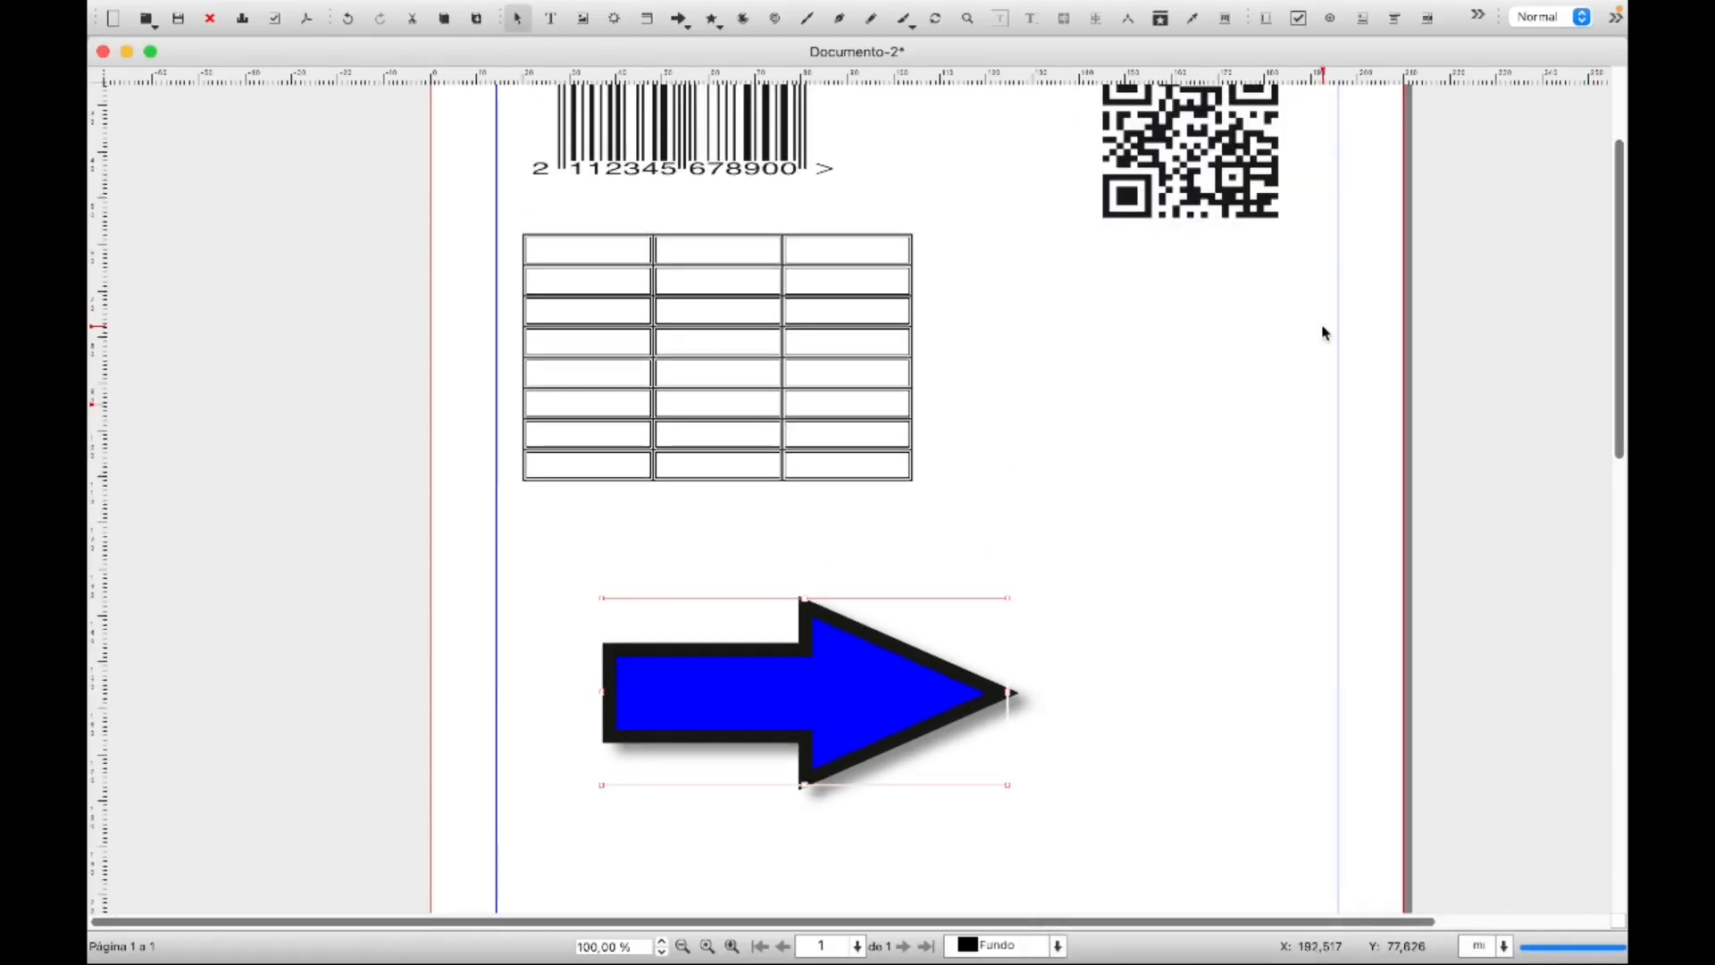
Insert a heart from the Especiais shapes, about 57 × 48 mm, between the QR code and the lower part of the page
mouse_move(384, 9)
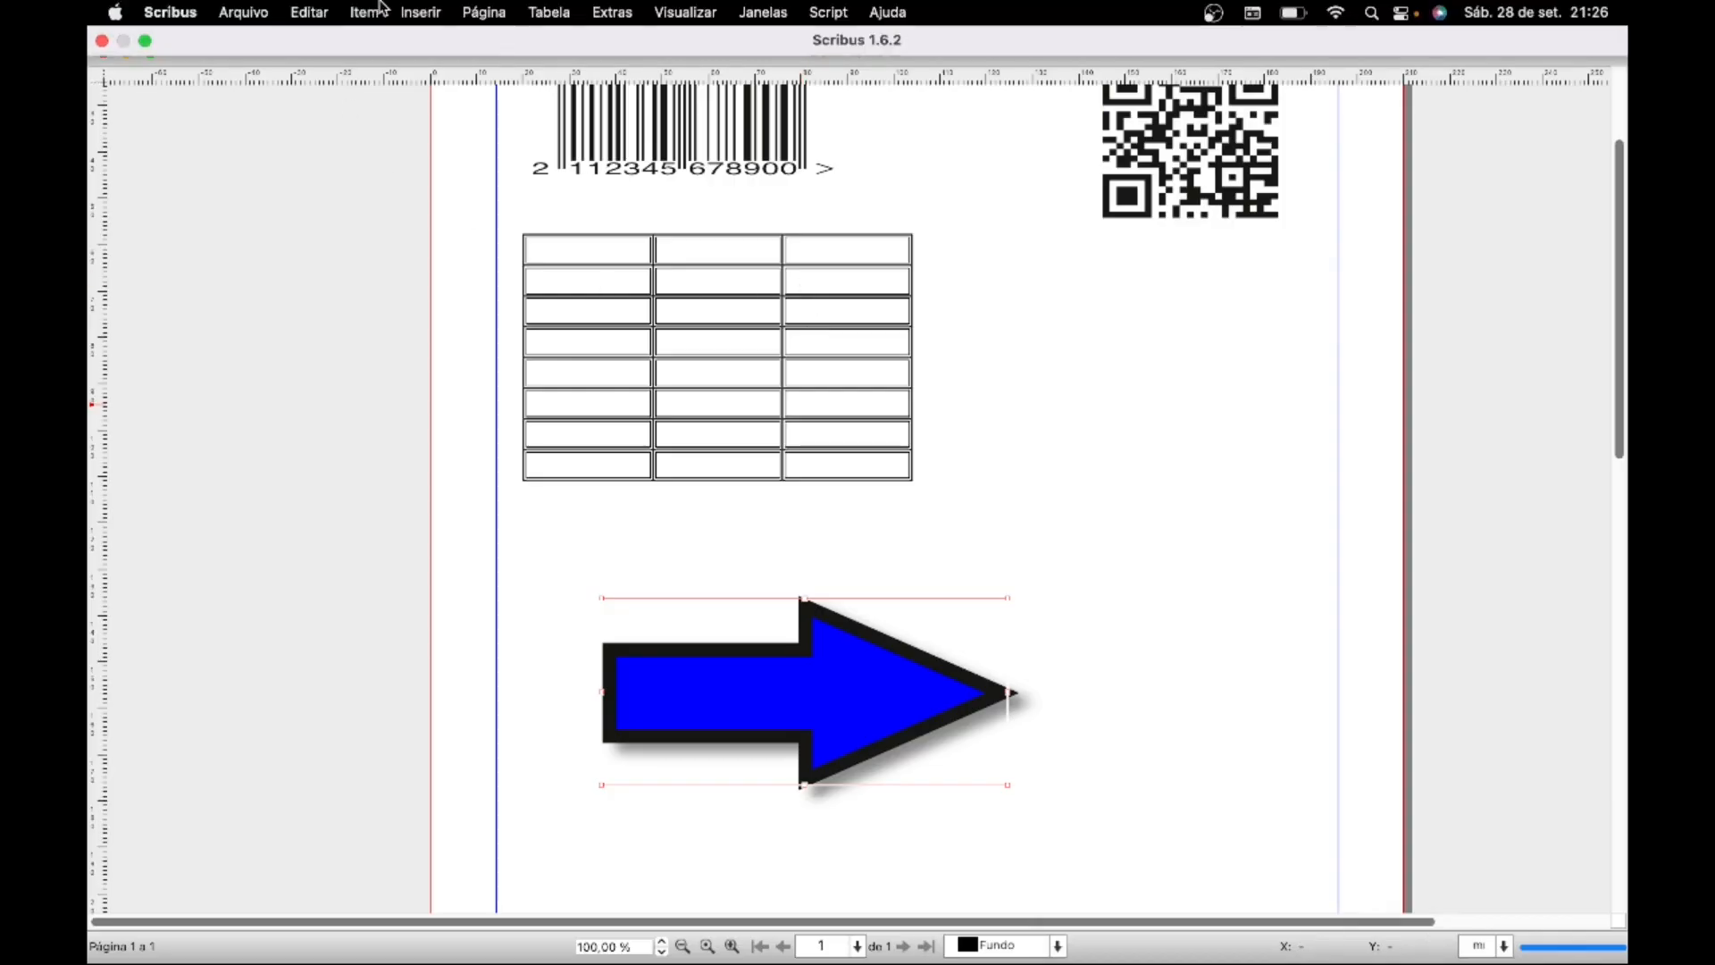
click(420, 12)
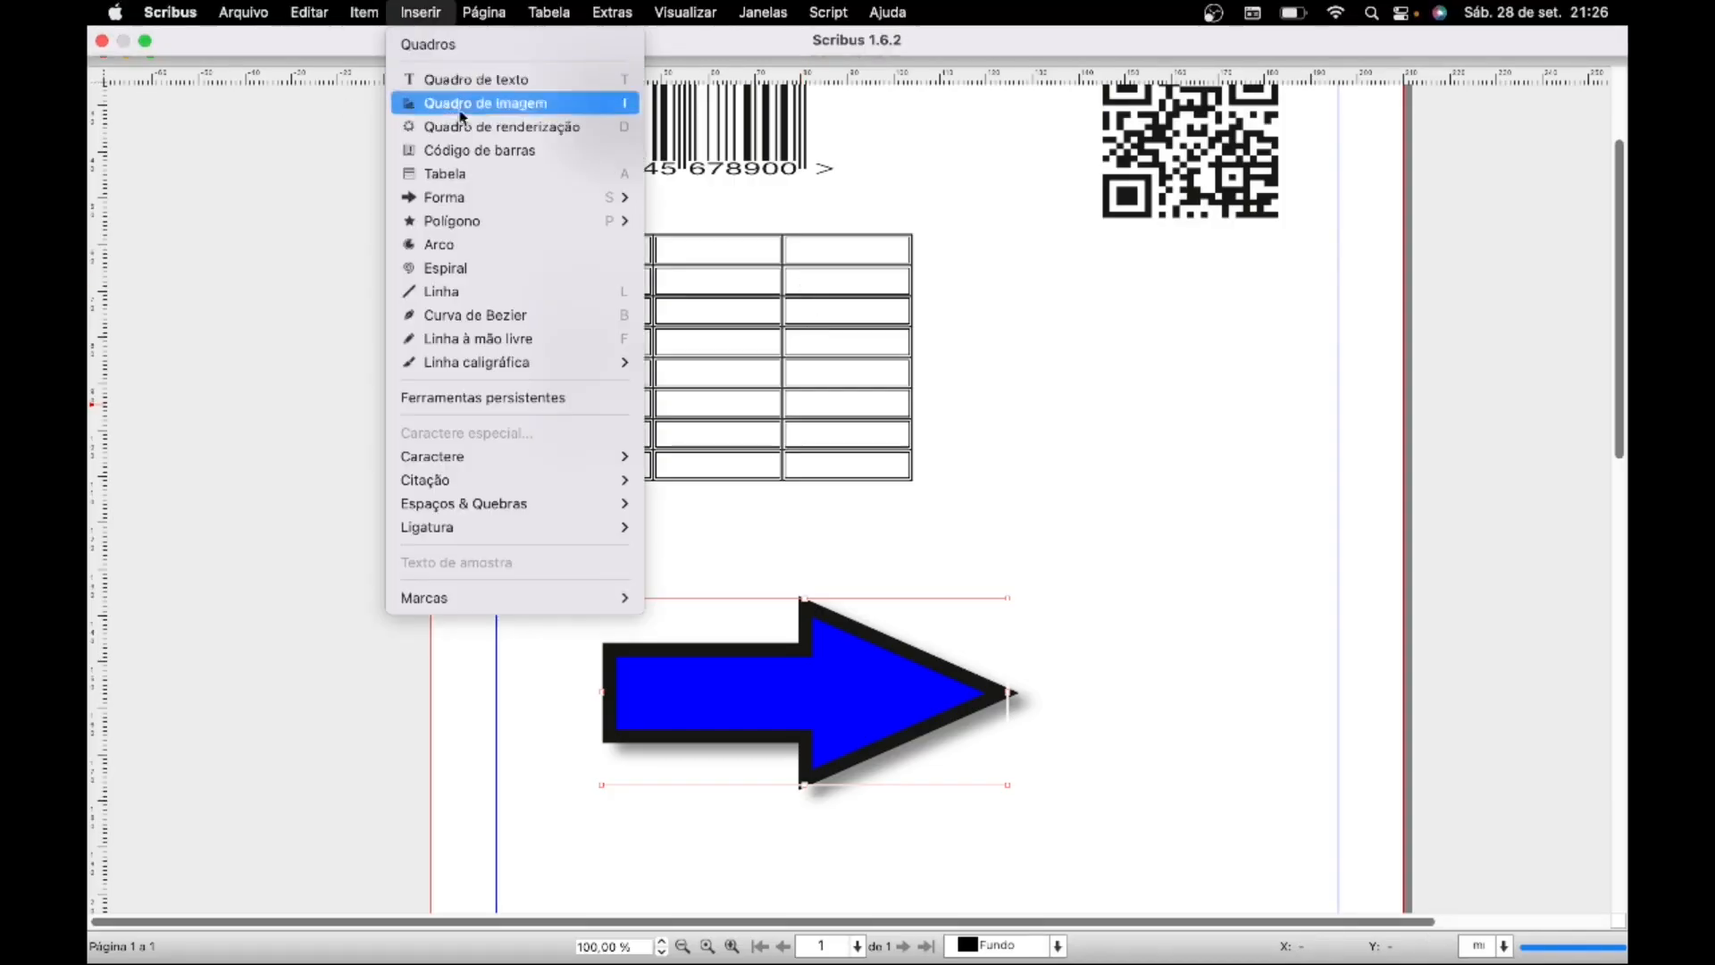
mouse_move(506, 228)
mouse_move(524, 200)
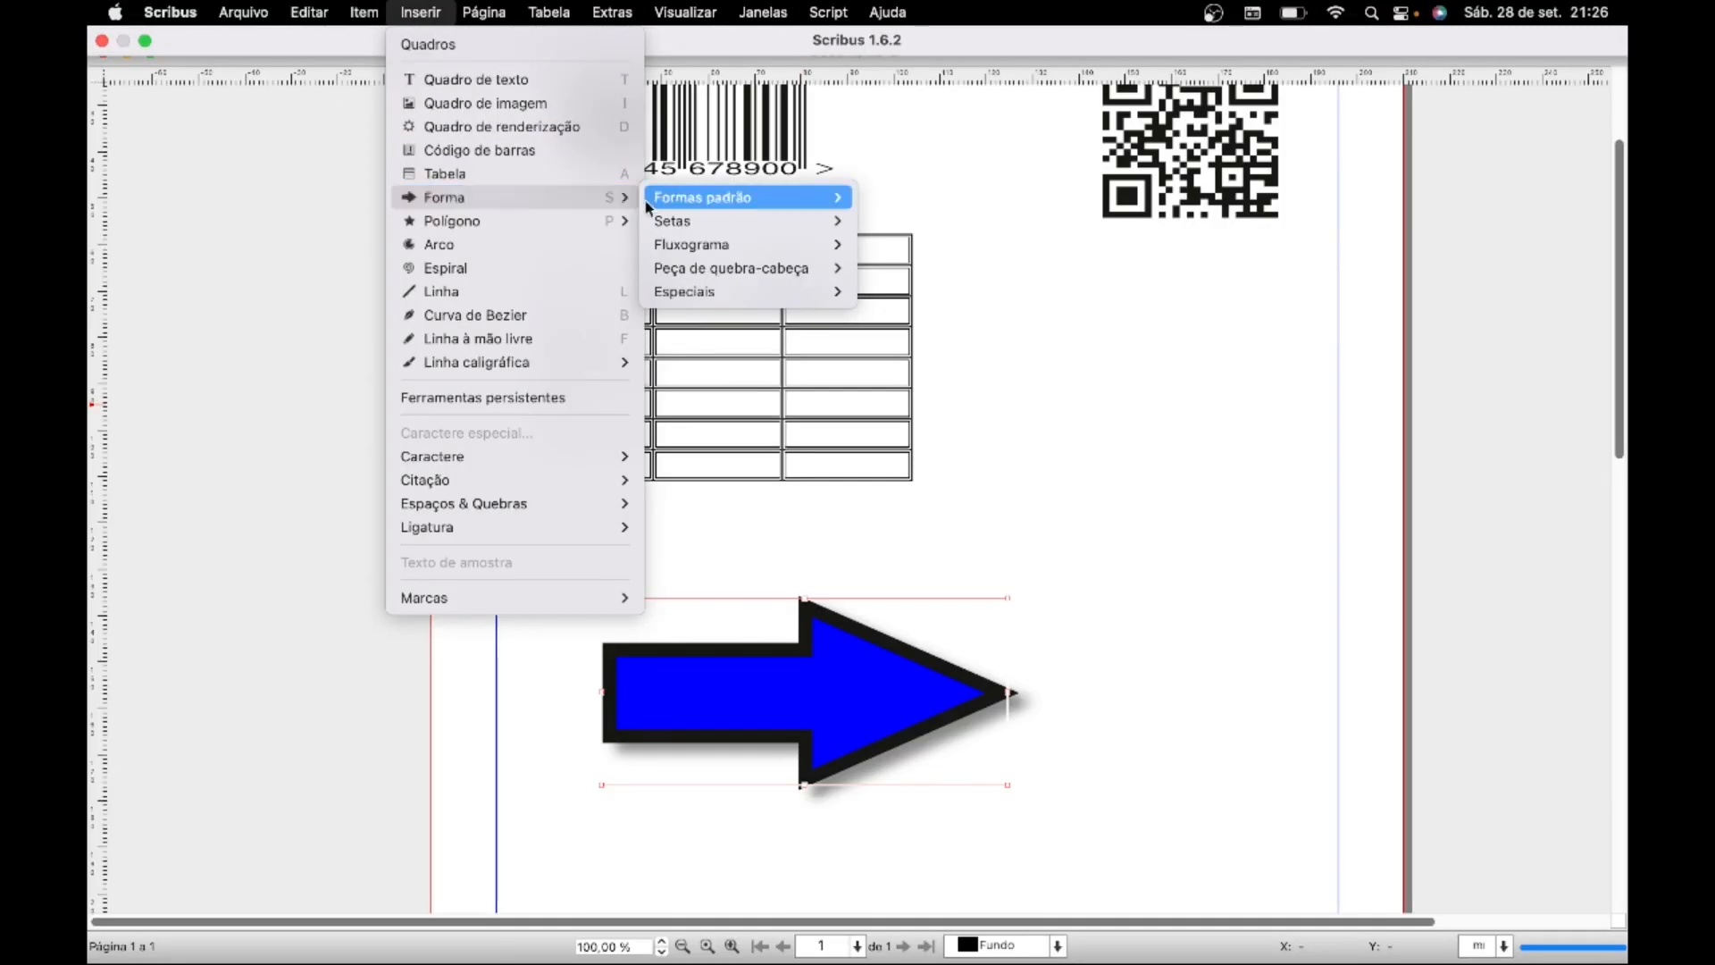
mouse_move(722, 221)
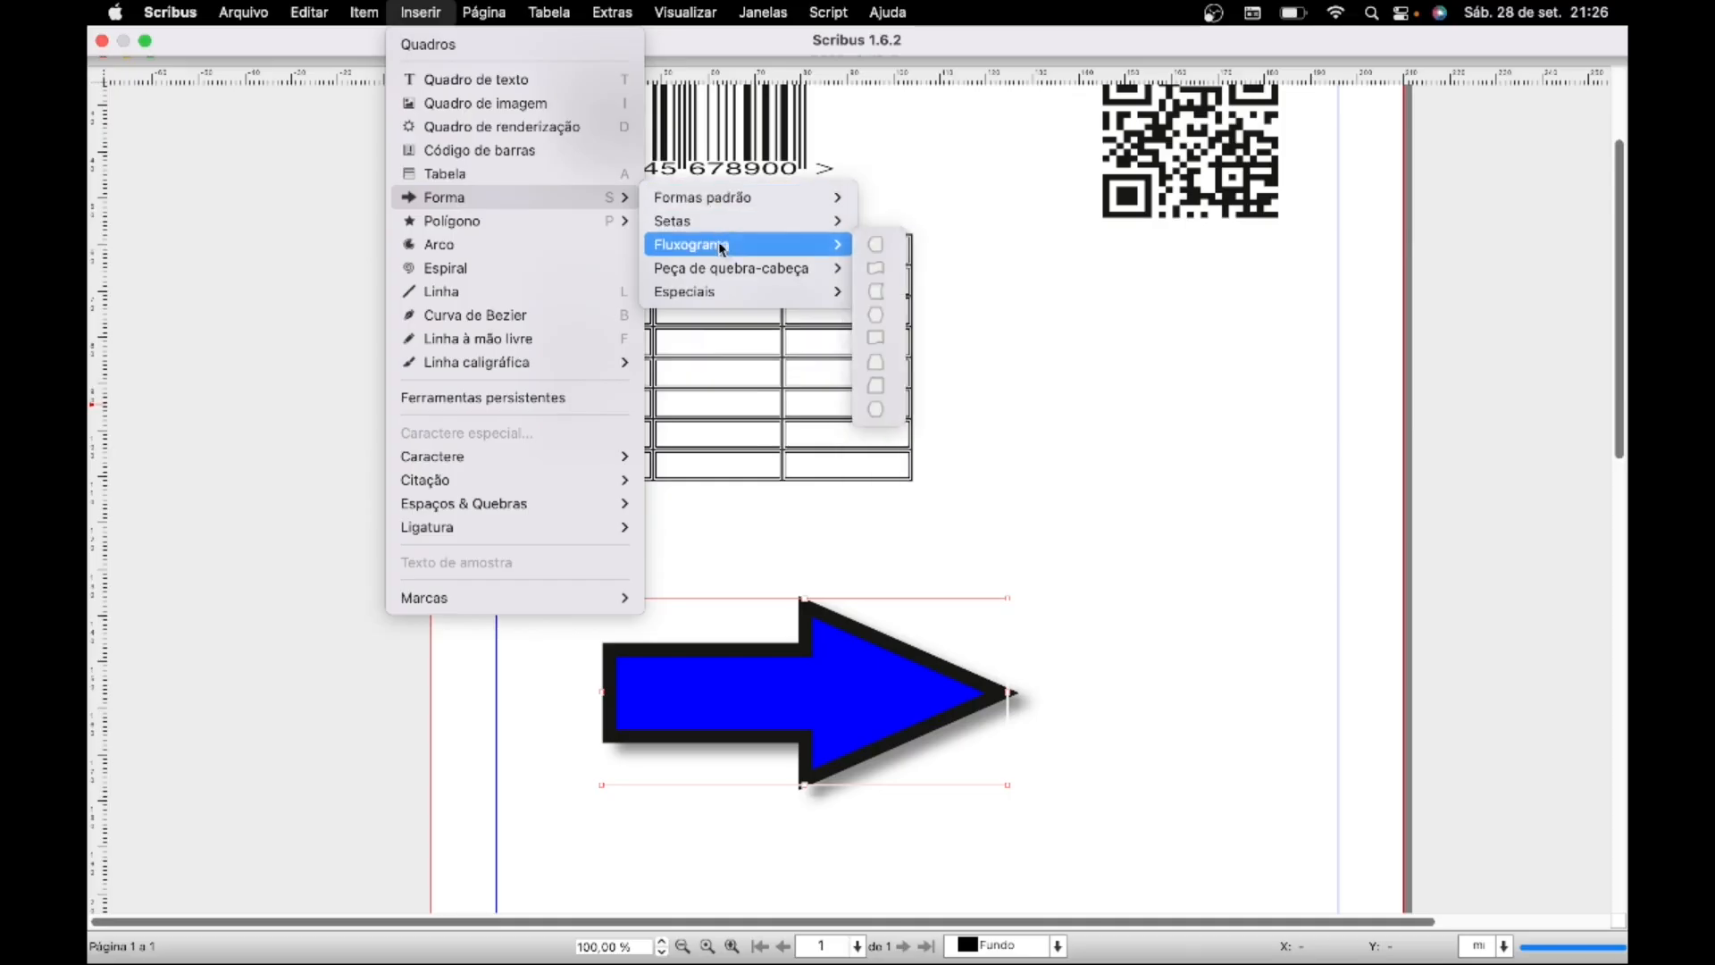
mouse_move(842, 274)
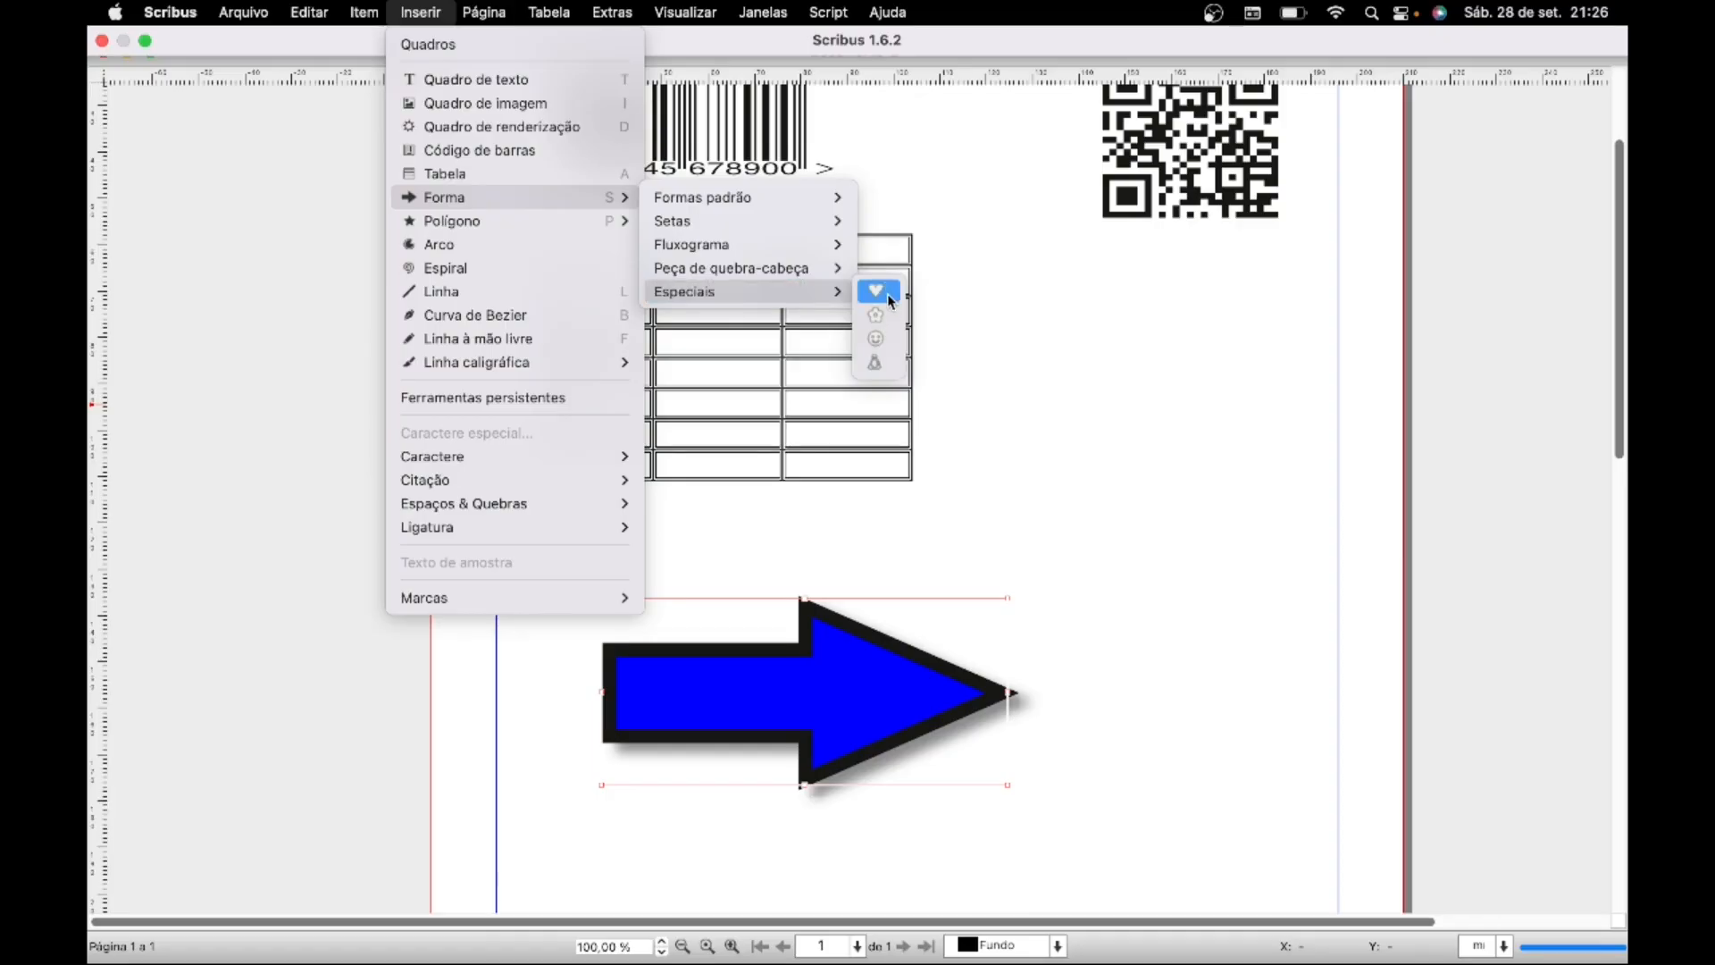
click(876, 295)
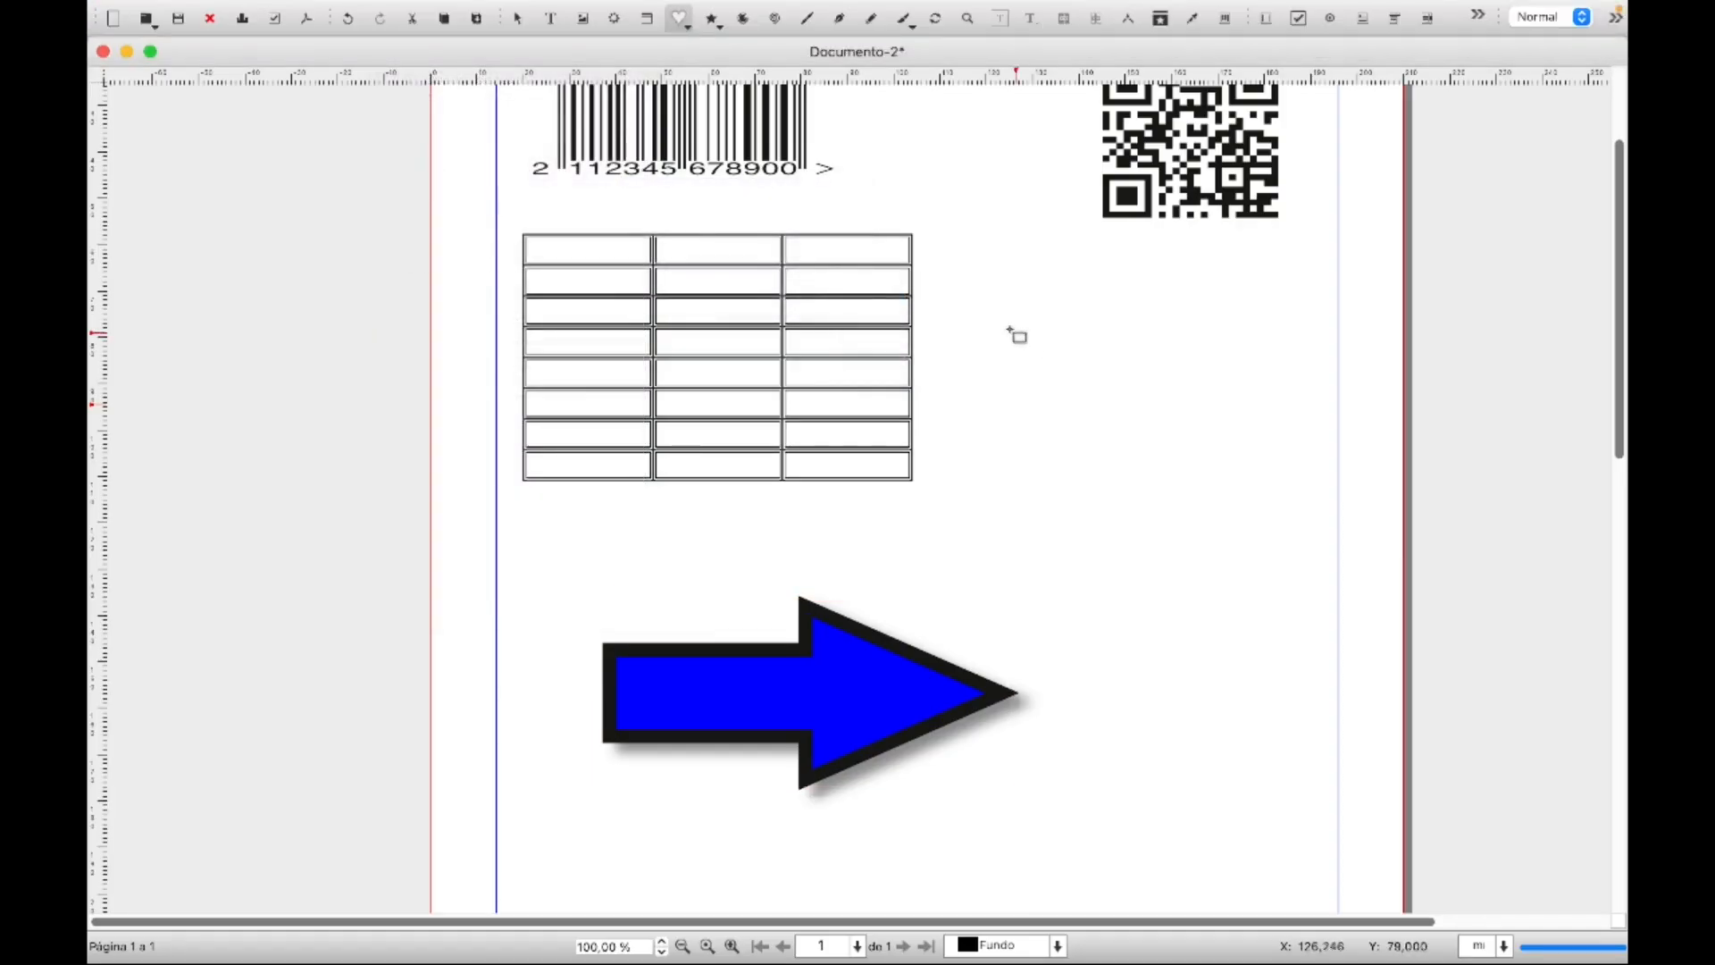
drag(1006, 329, 1271, 551)
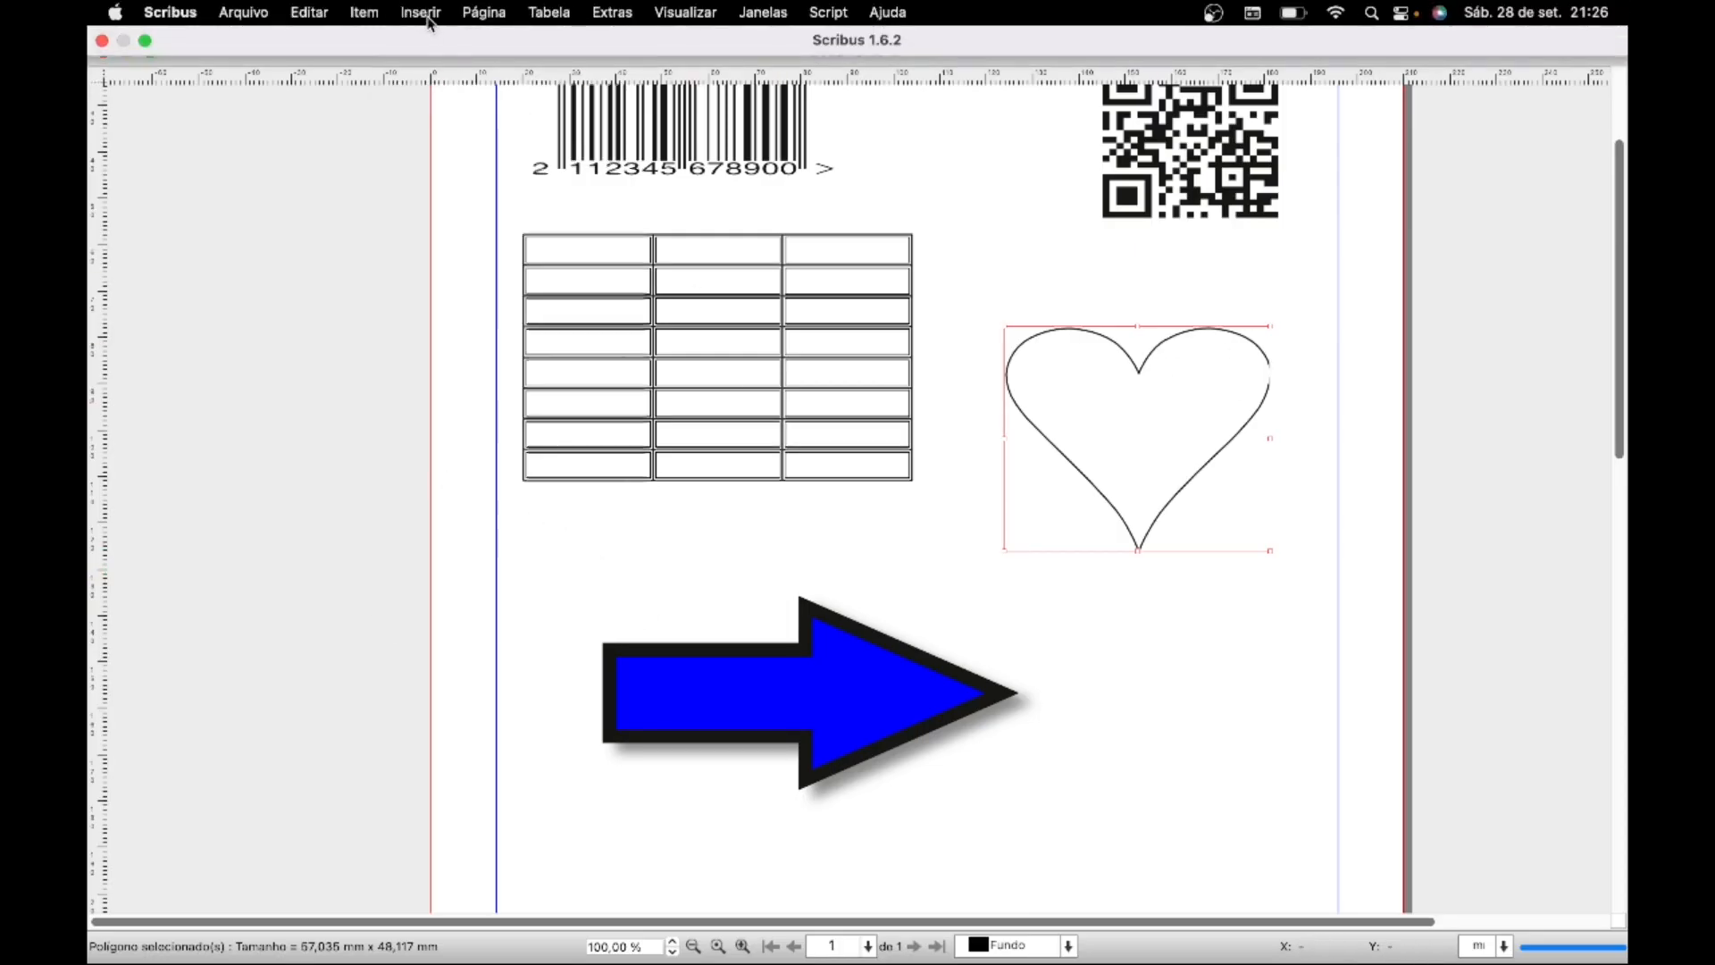
Draw a polygon with 4 corners and 45° rotation, about 49 × 49 mm, below the heart, and delete it
click(428, 20)
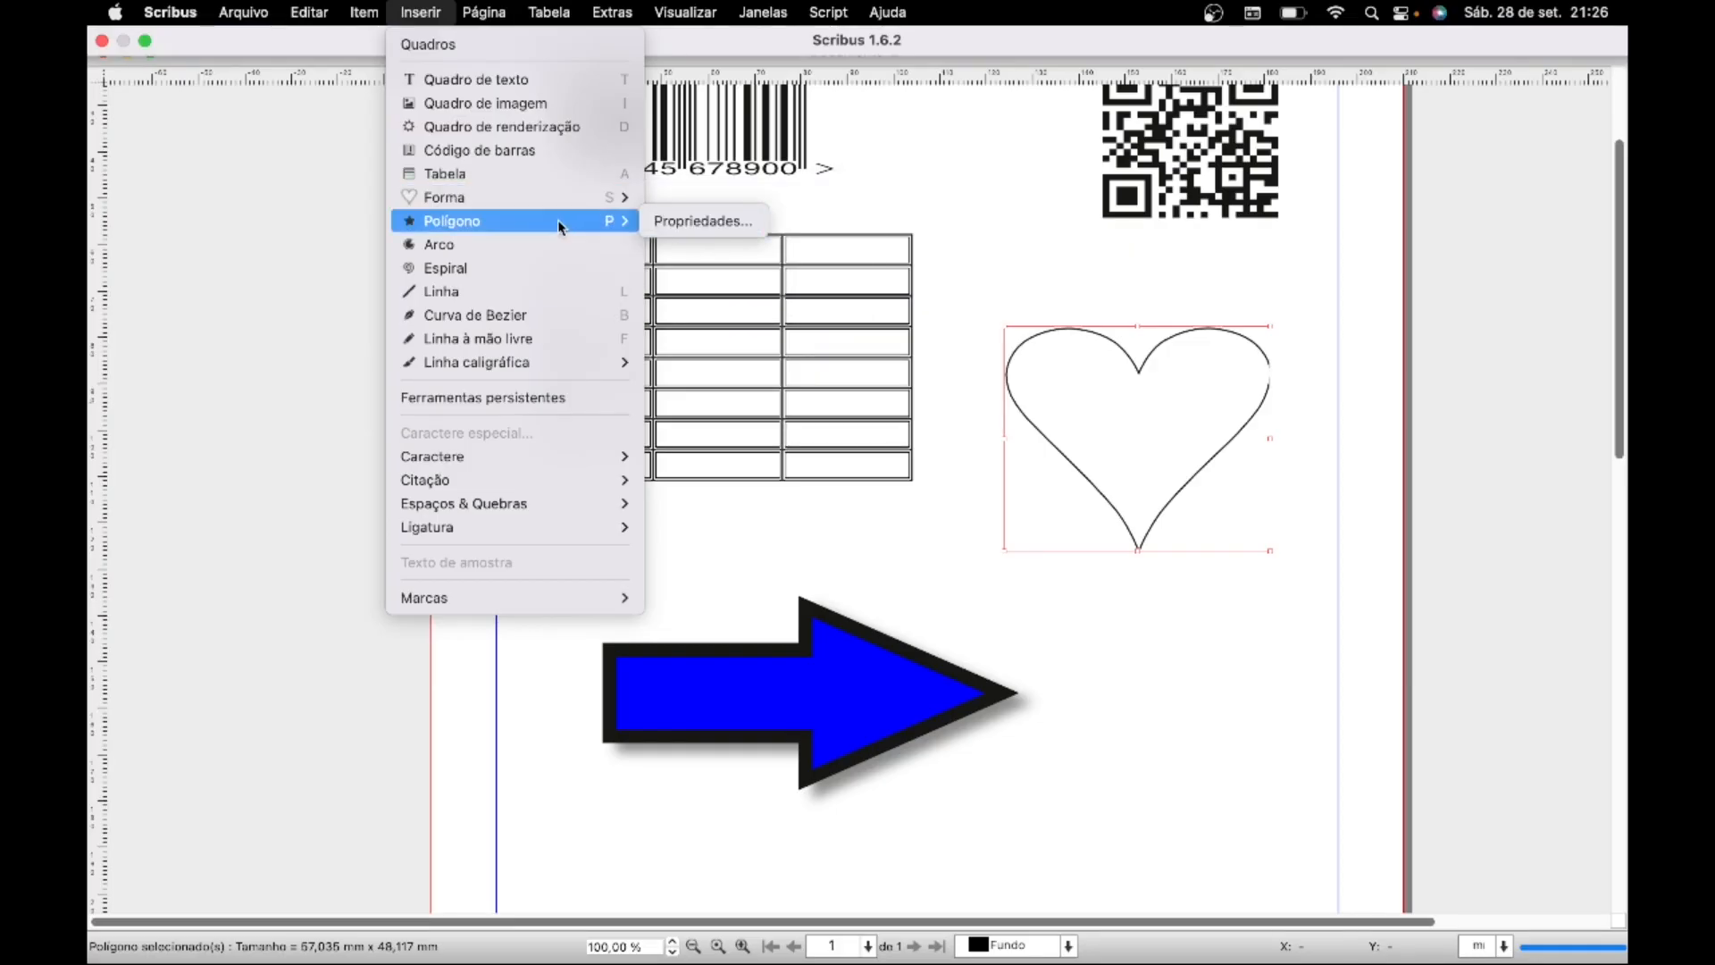
click(679, 222)
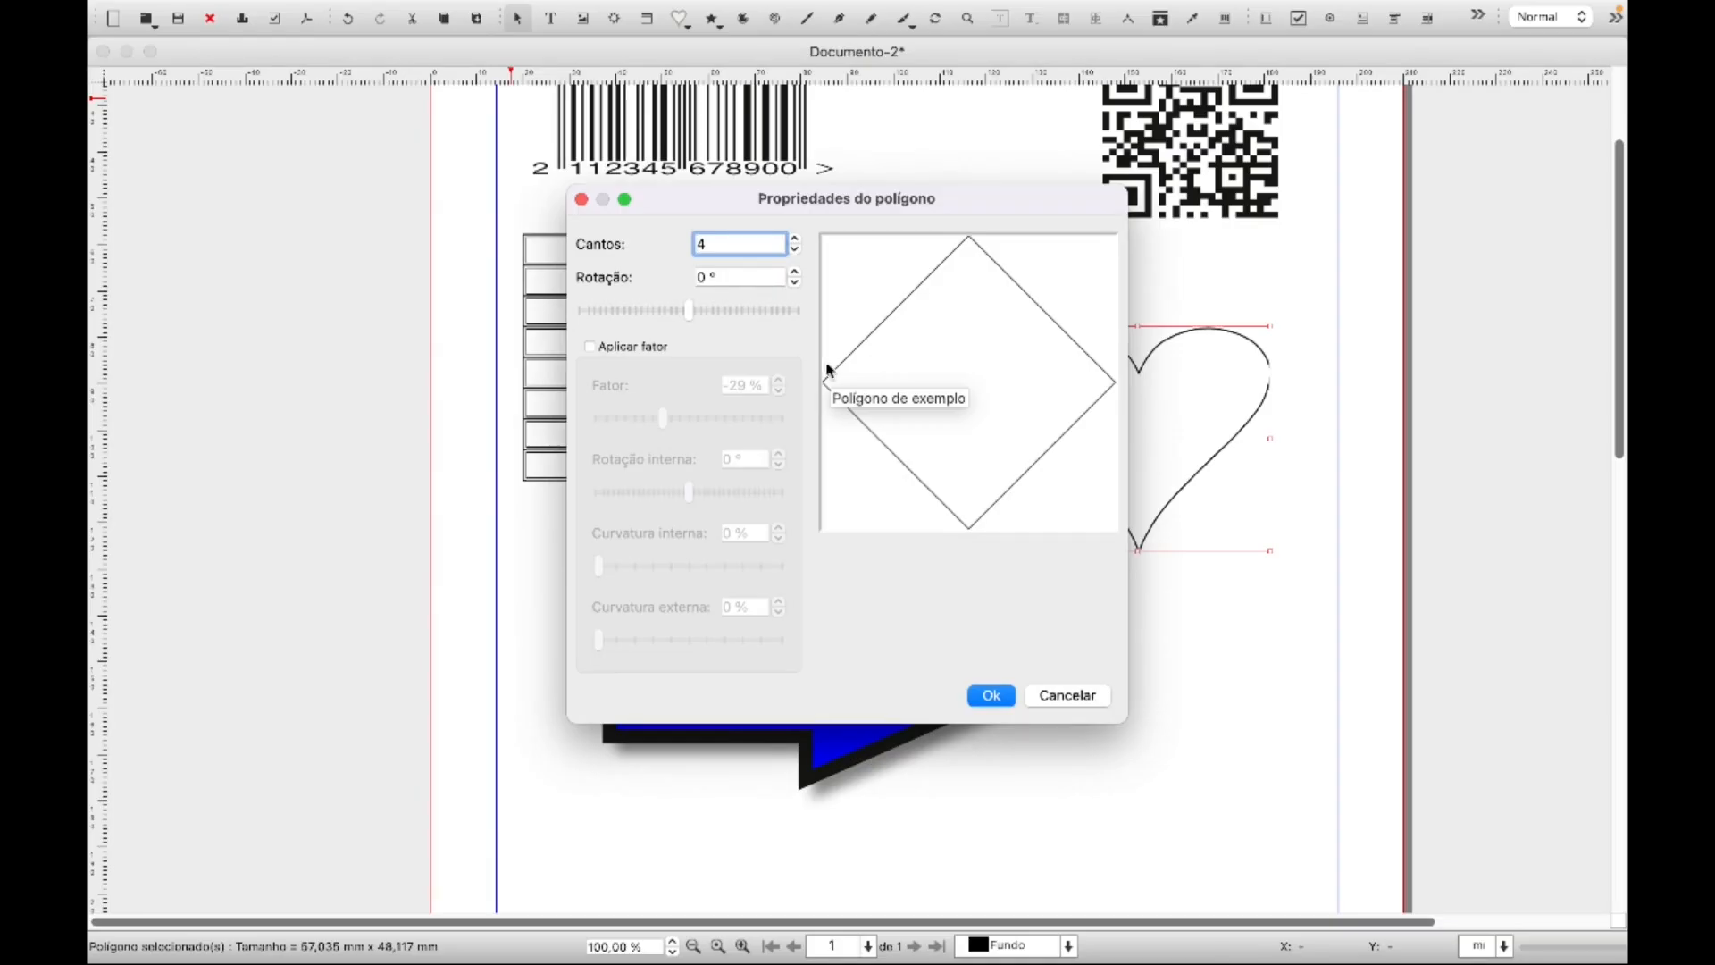
click(795, 250)
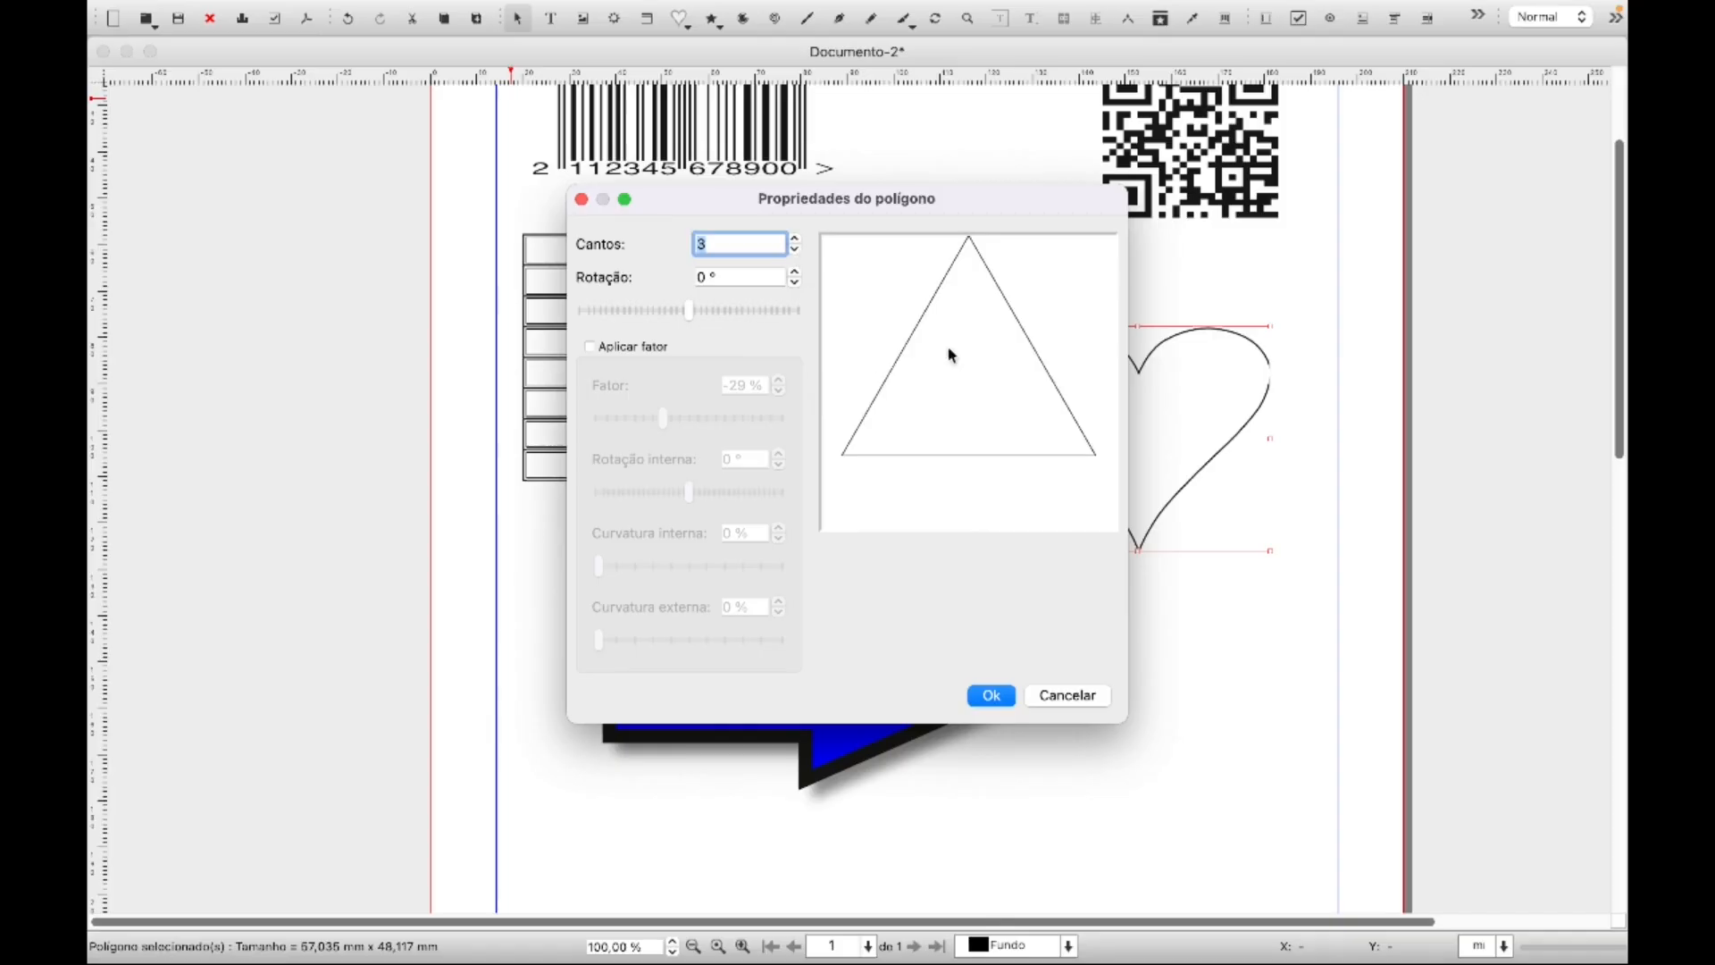
click(795, 239)
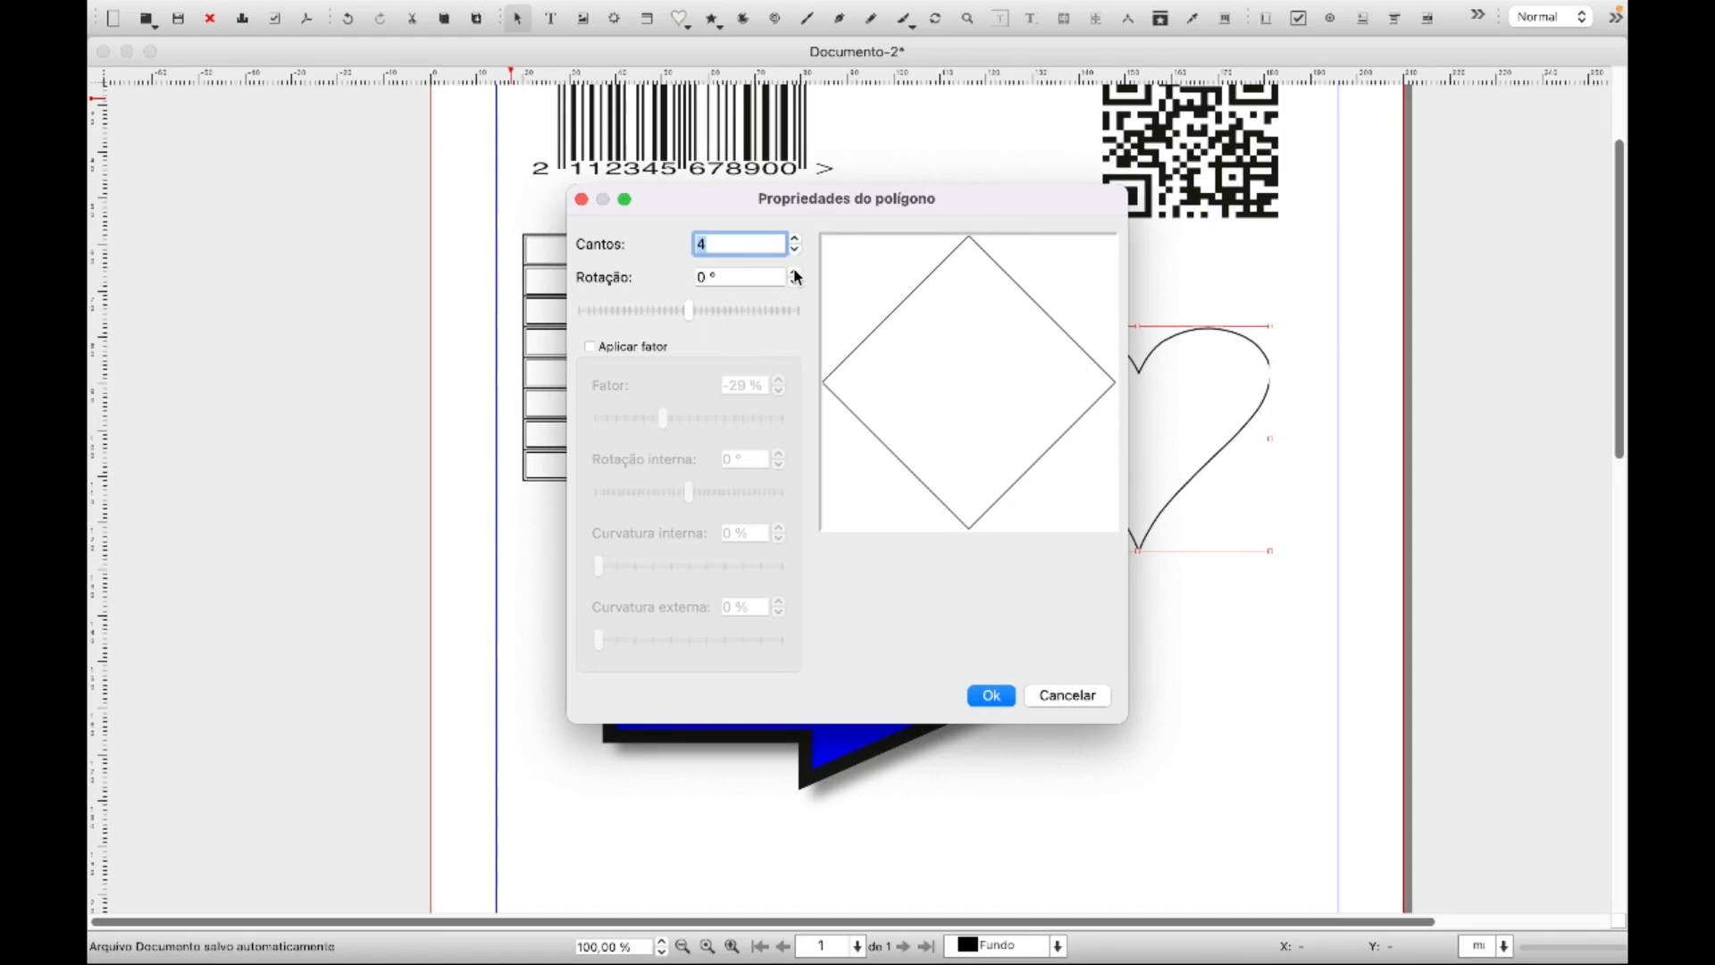
click(701, 280)
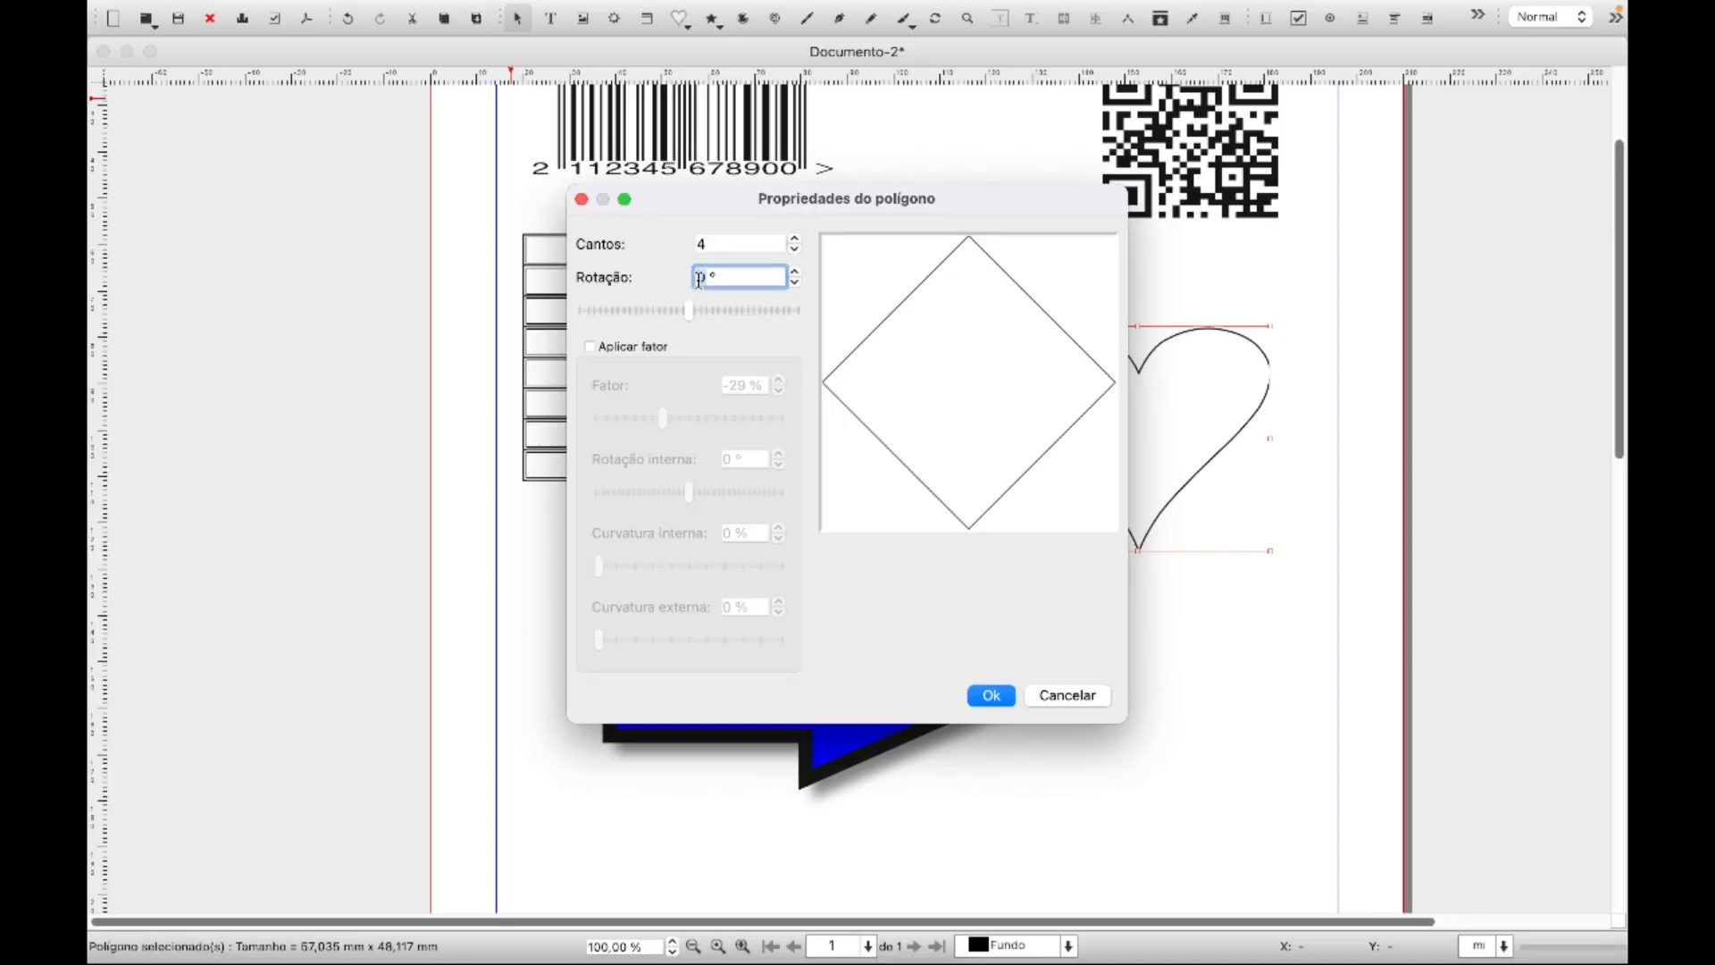
text(45)
key(Return)
drag(1077, 635, 1299, 860)
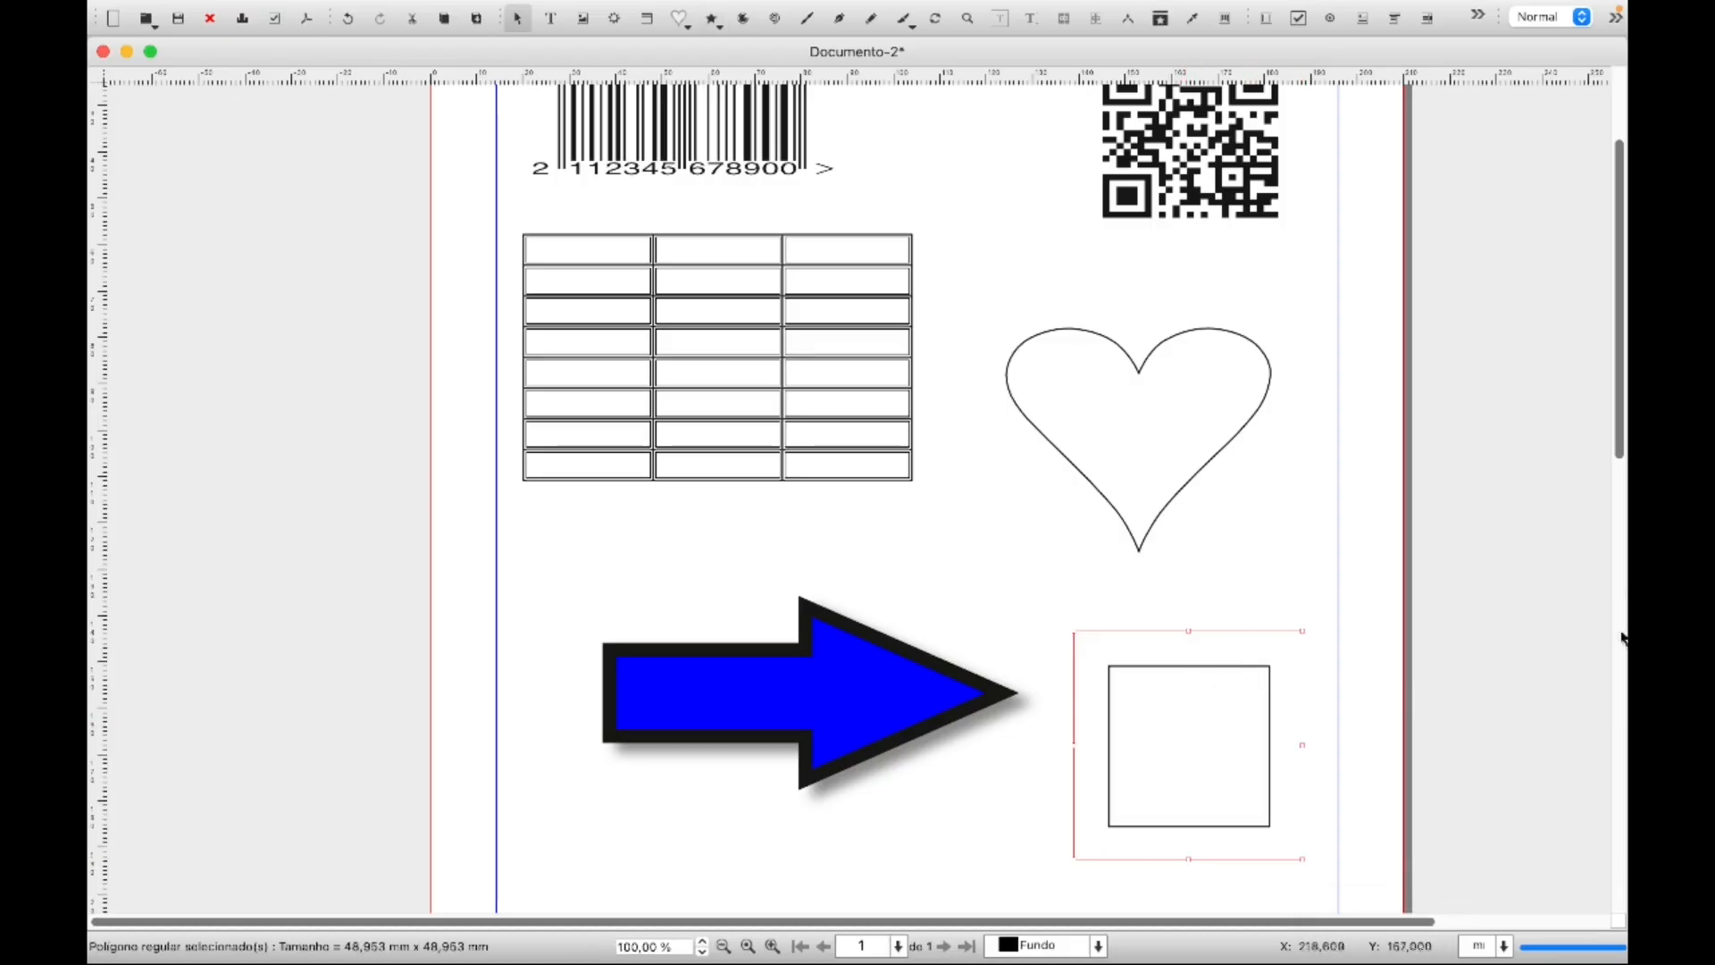
key(Delete)
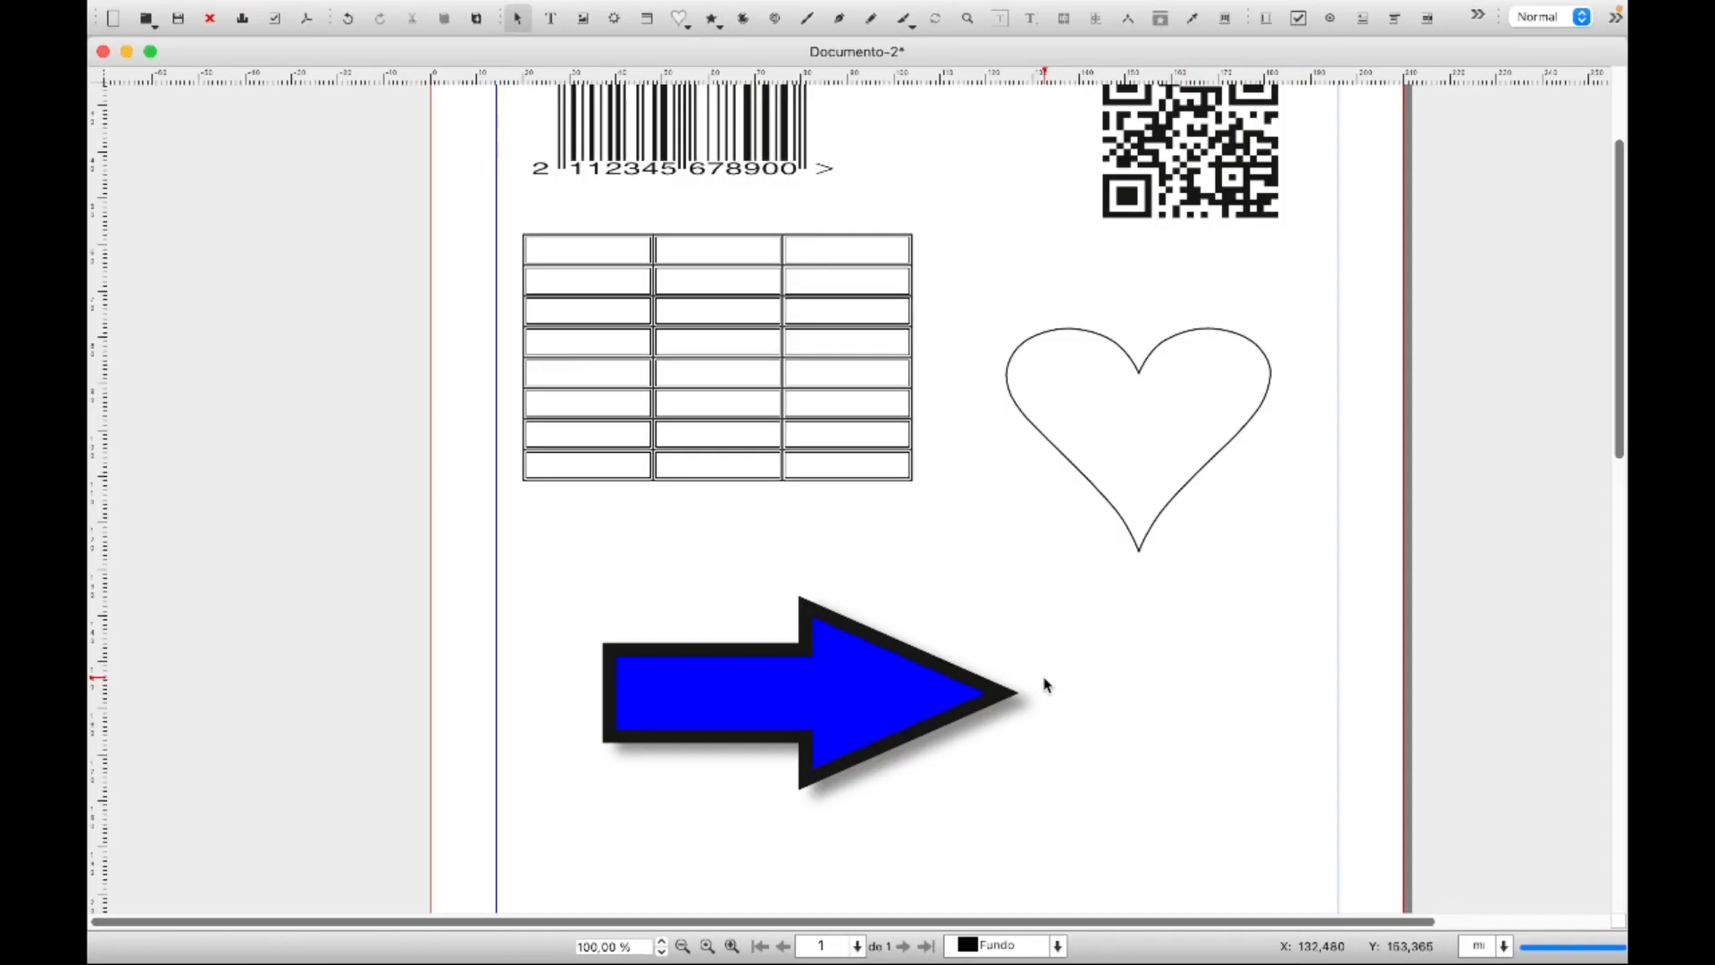
Set the polygon properties to 5 corners and a rotation of 0°
click(429, 13)
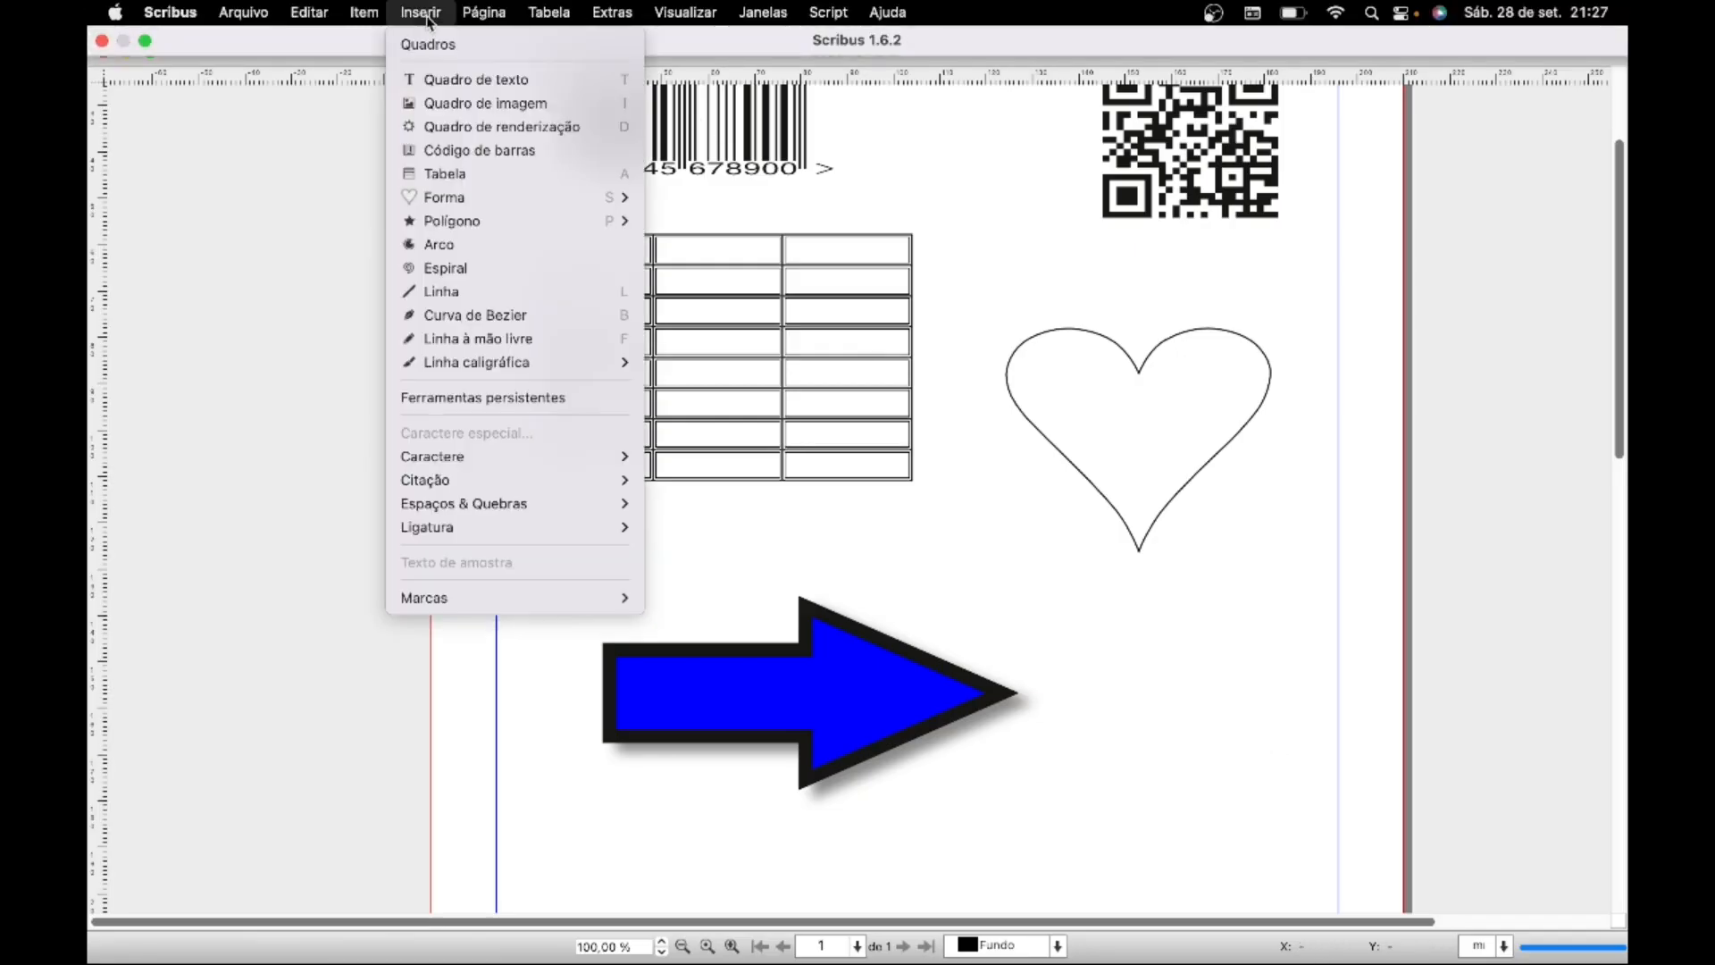
mouse_move(586, 223)
click(668, 223)
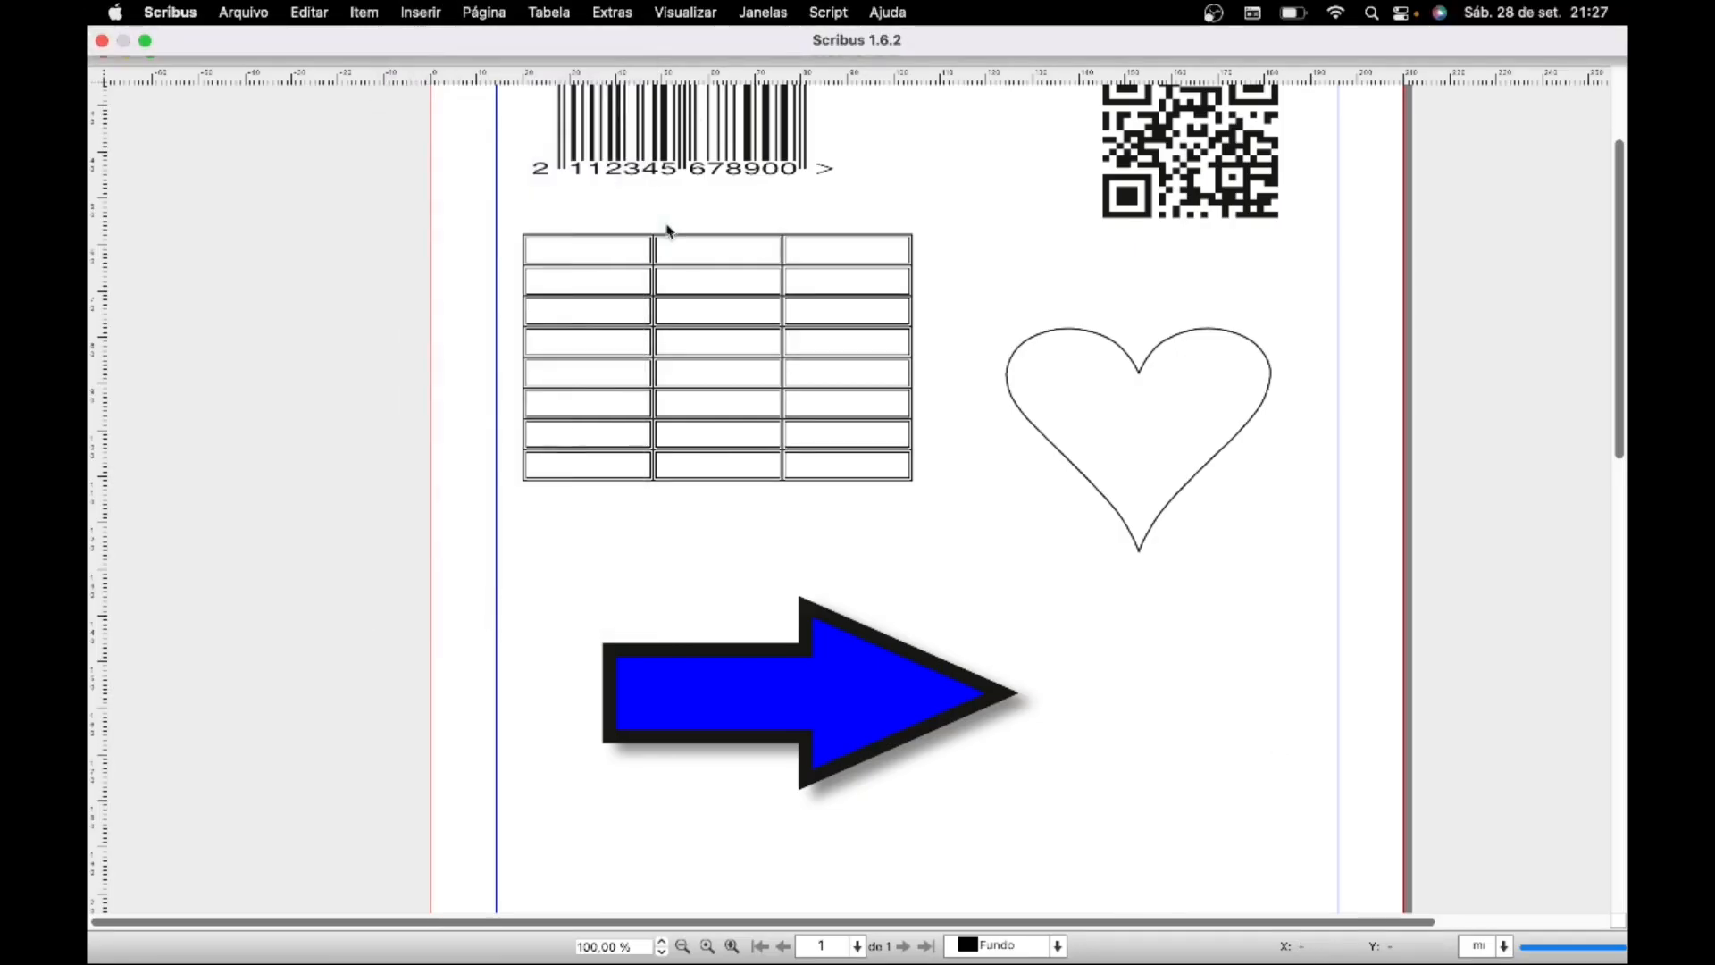
click(794, 237)
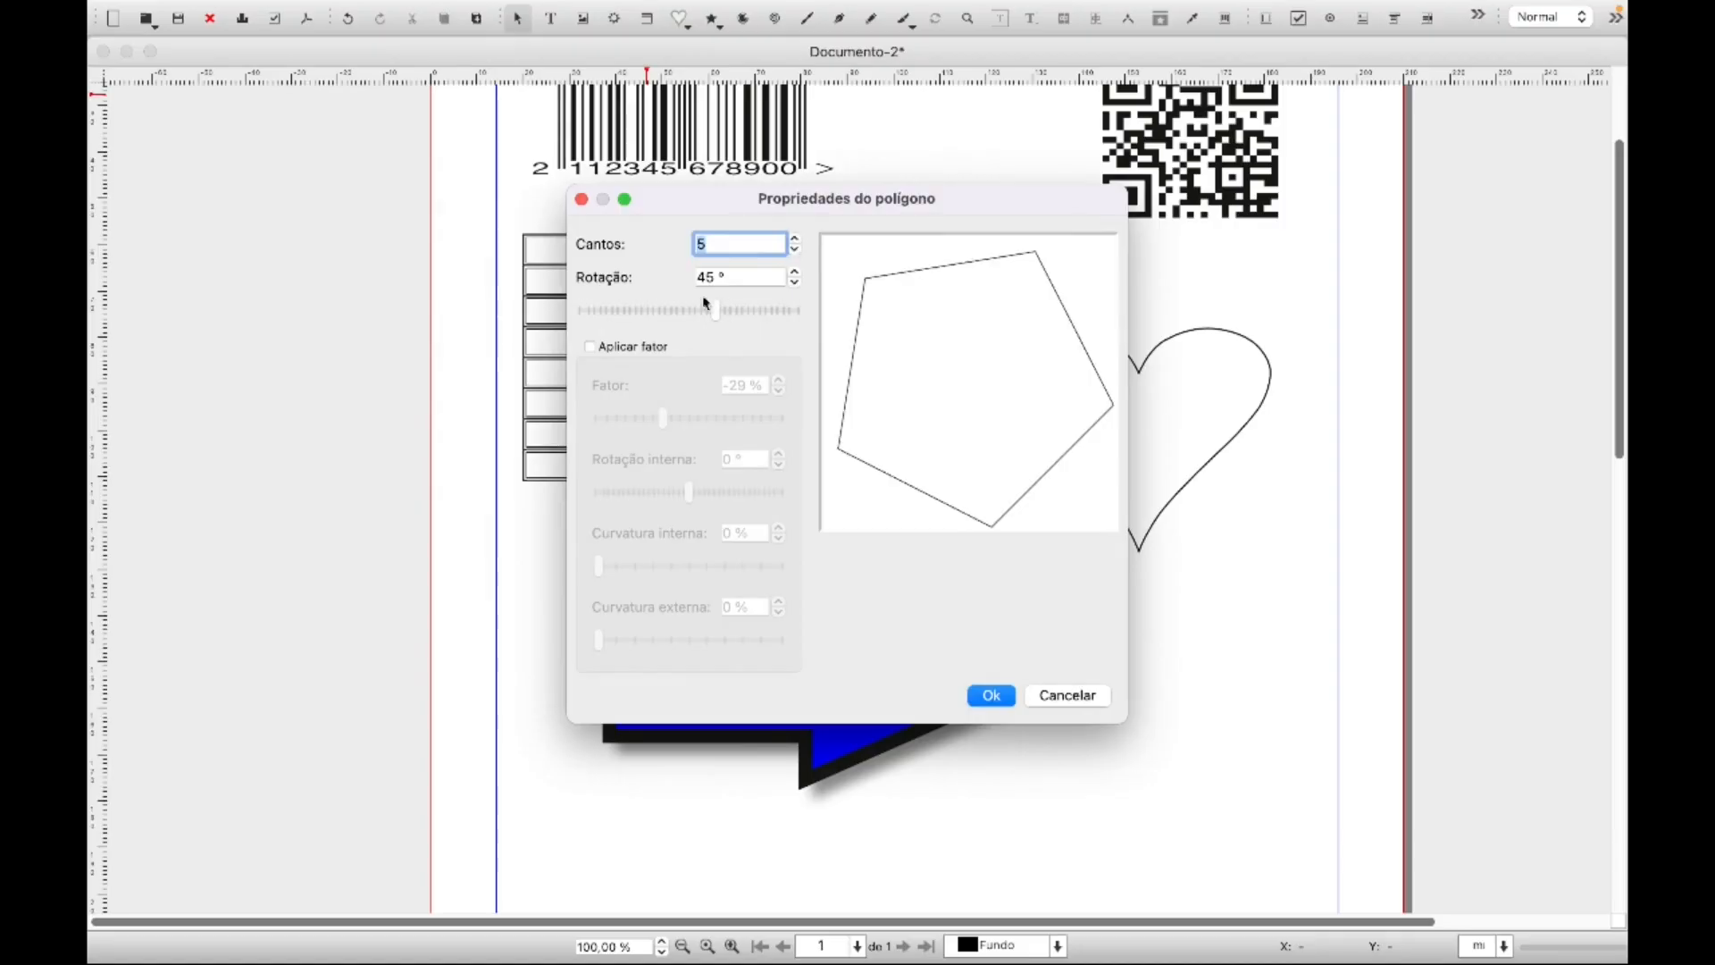
key(Tab)
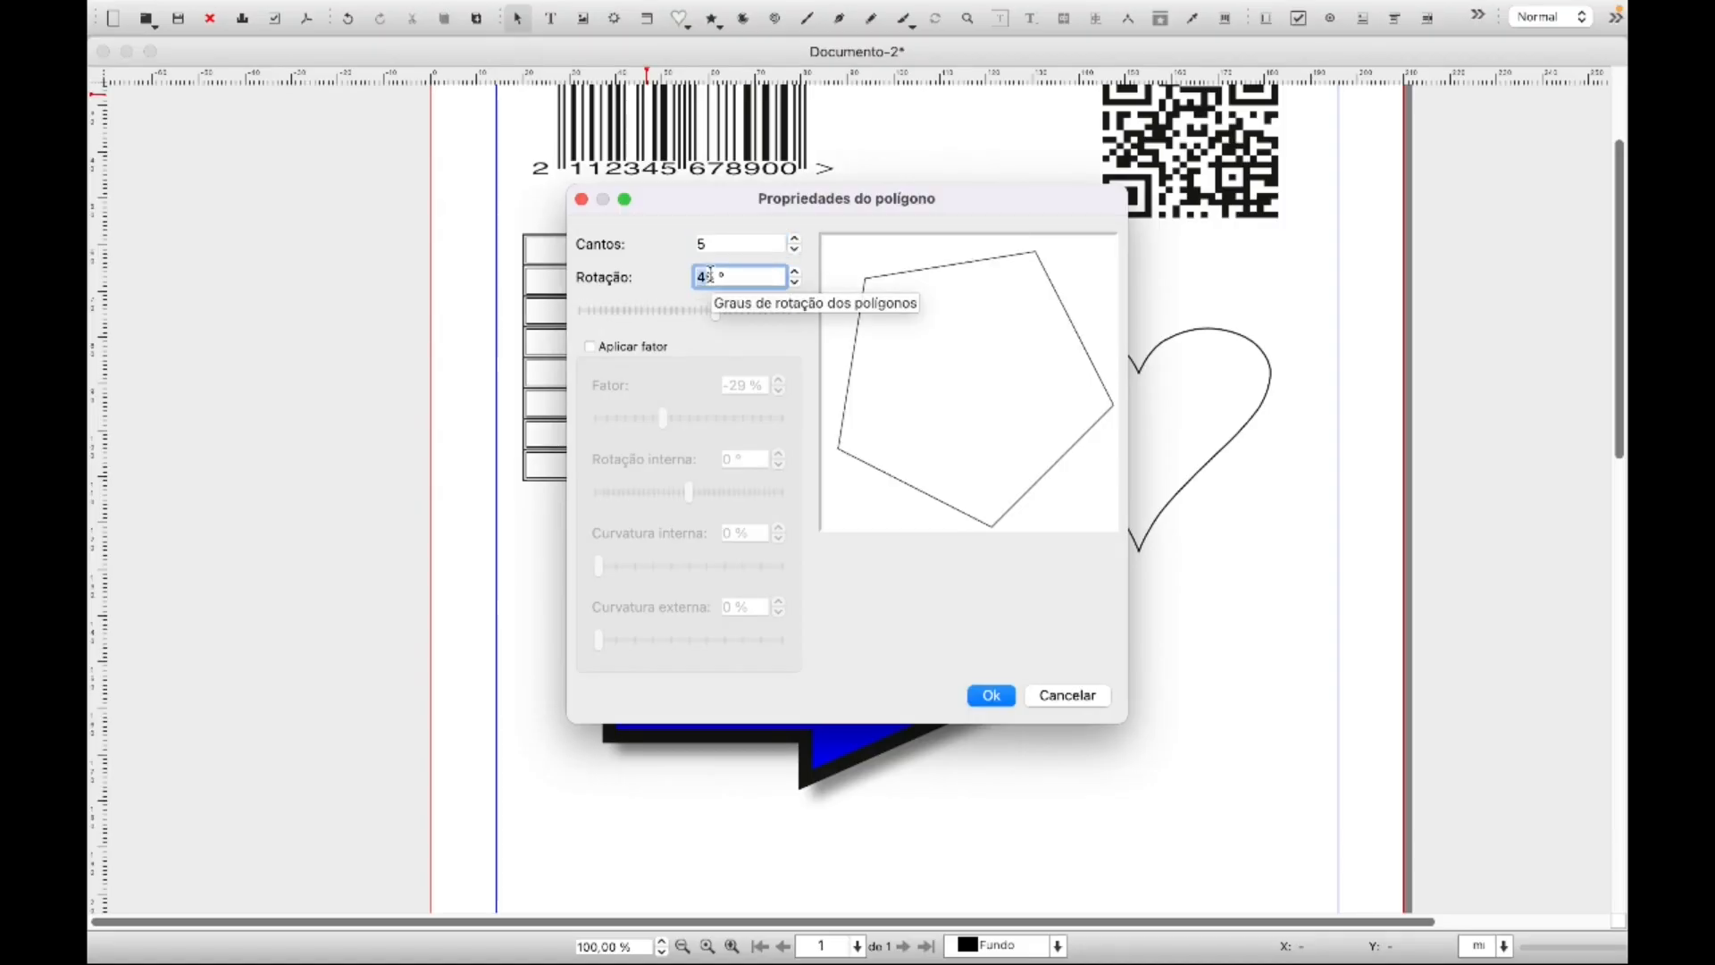
drag(727, 276, 709, 279)
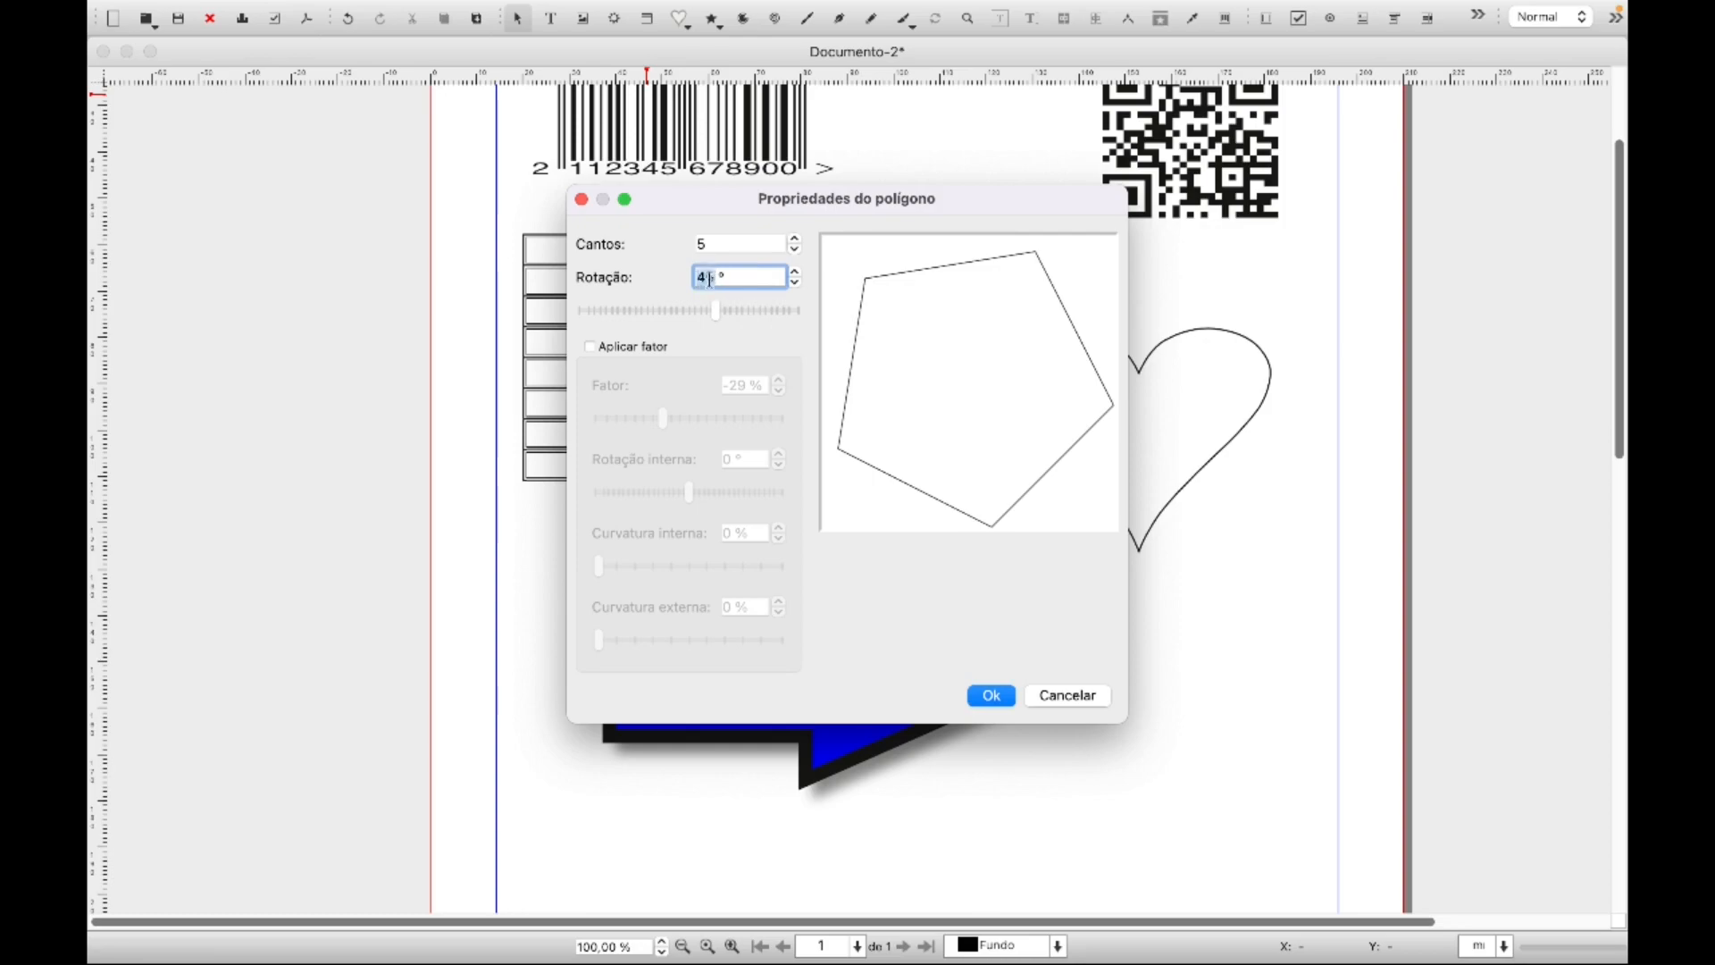
text(0)
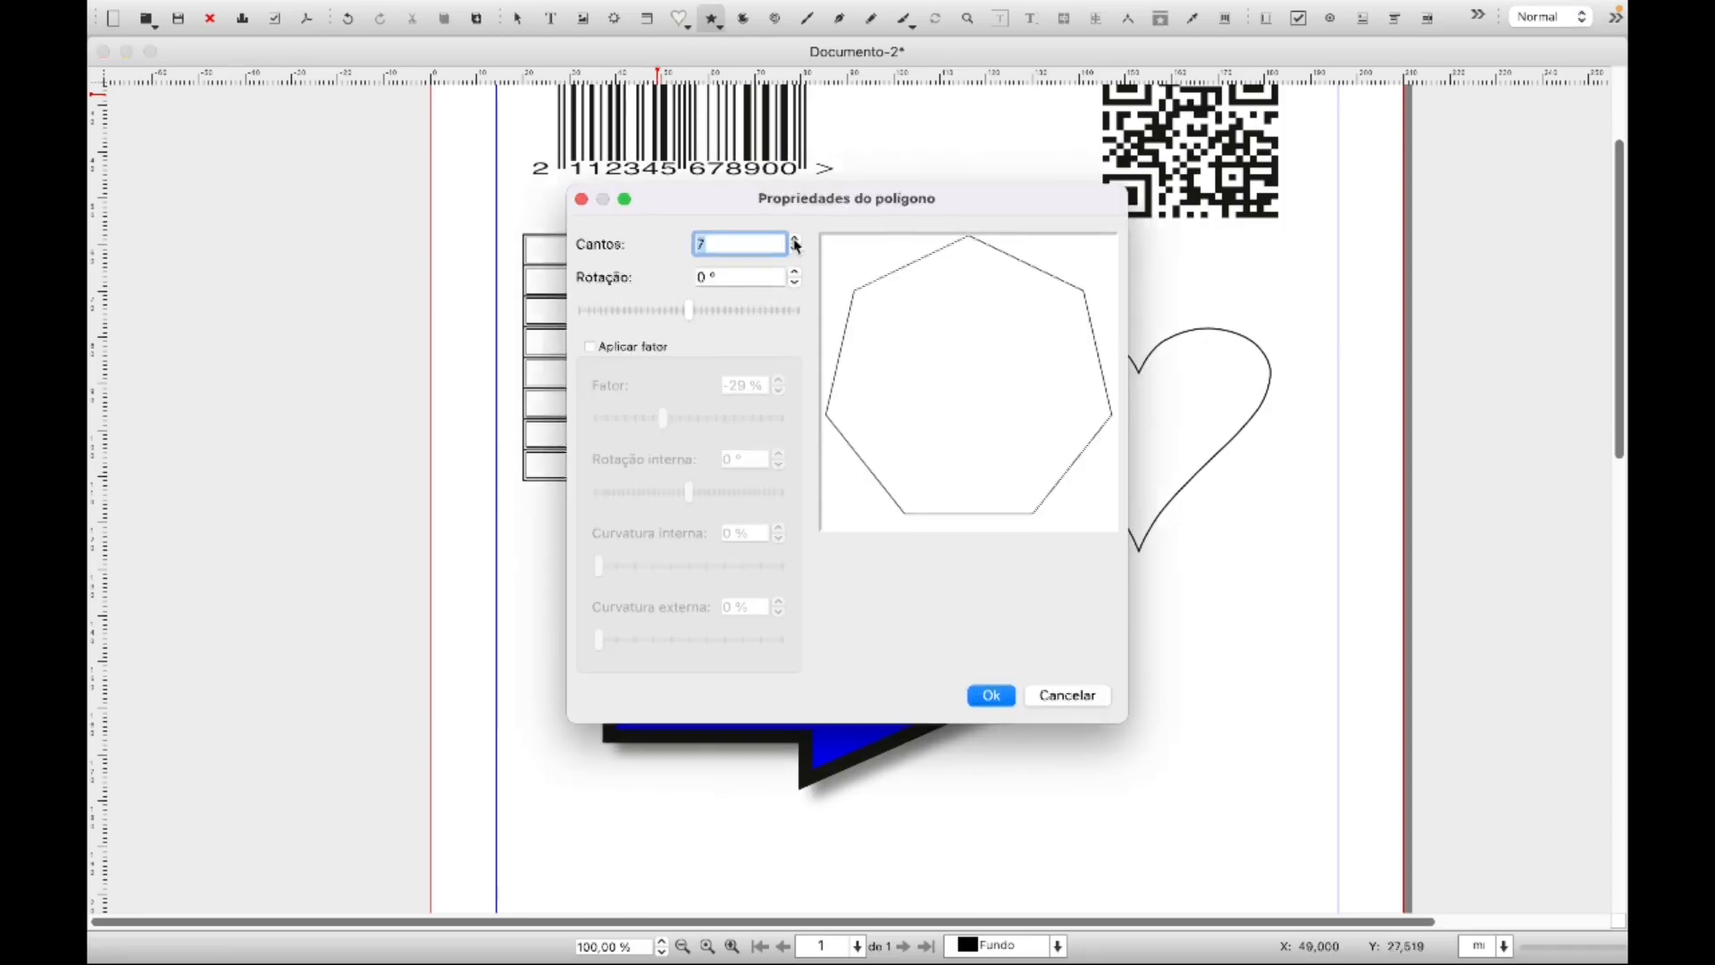
Try raising the polygon's number of corners to 10, and cancel the change
click(794, 238)
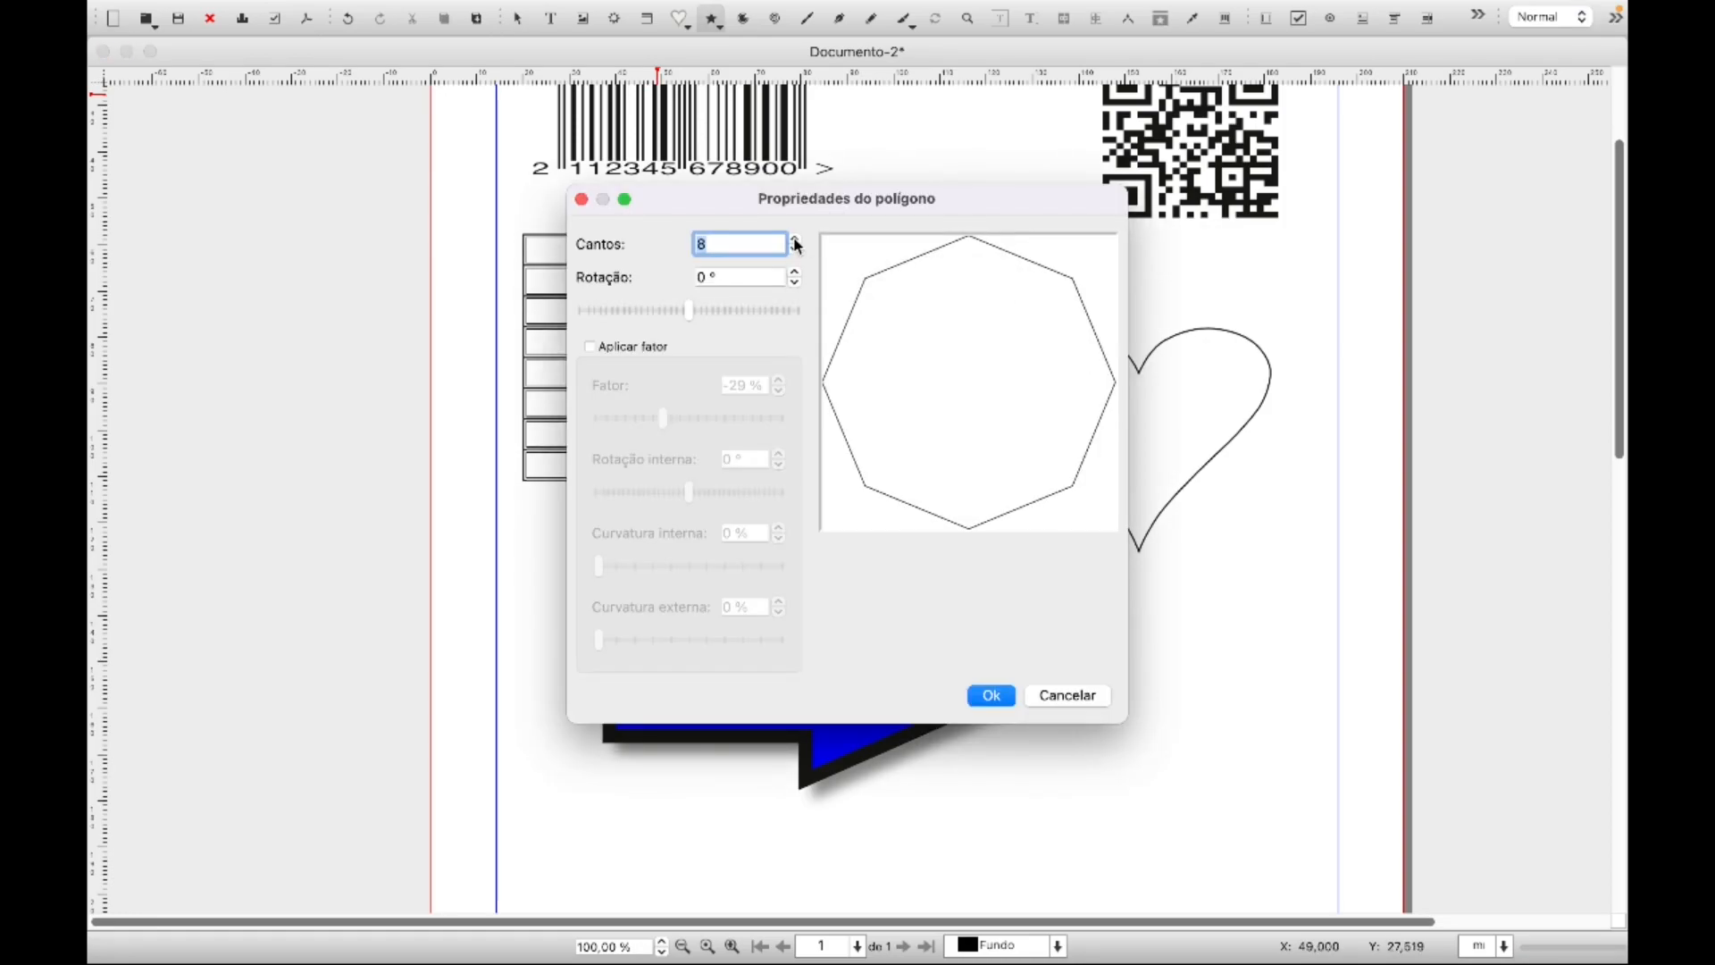
click(795, 238)
click(794, 239)
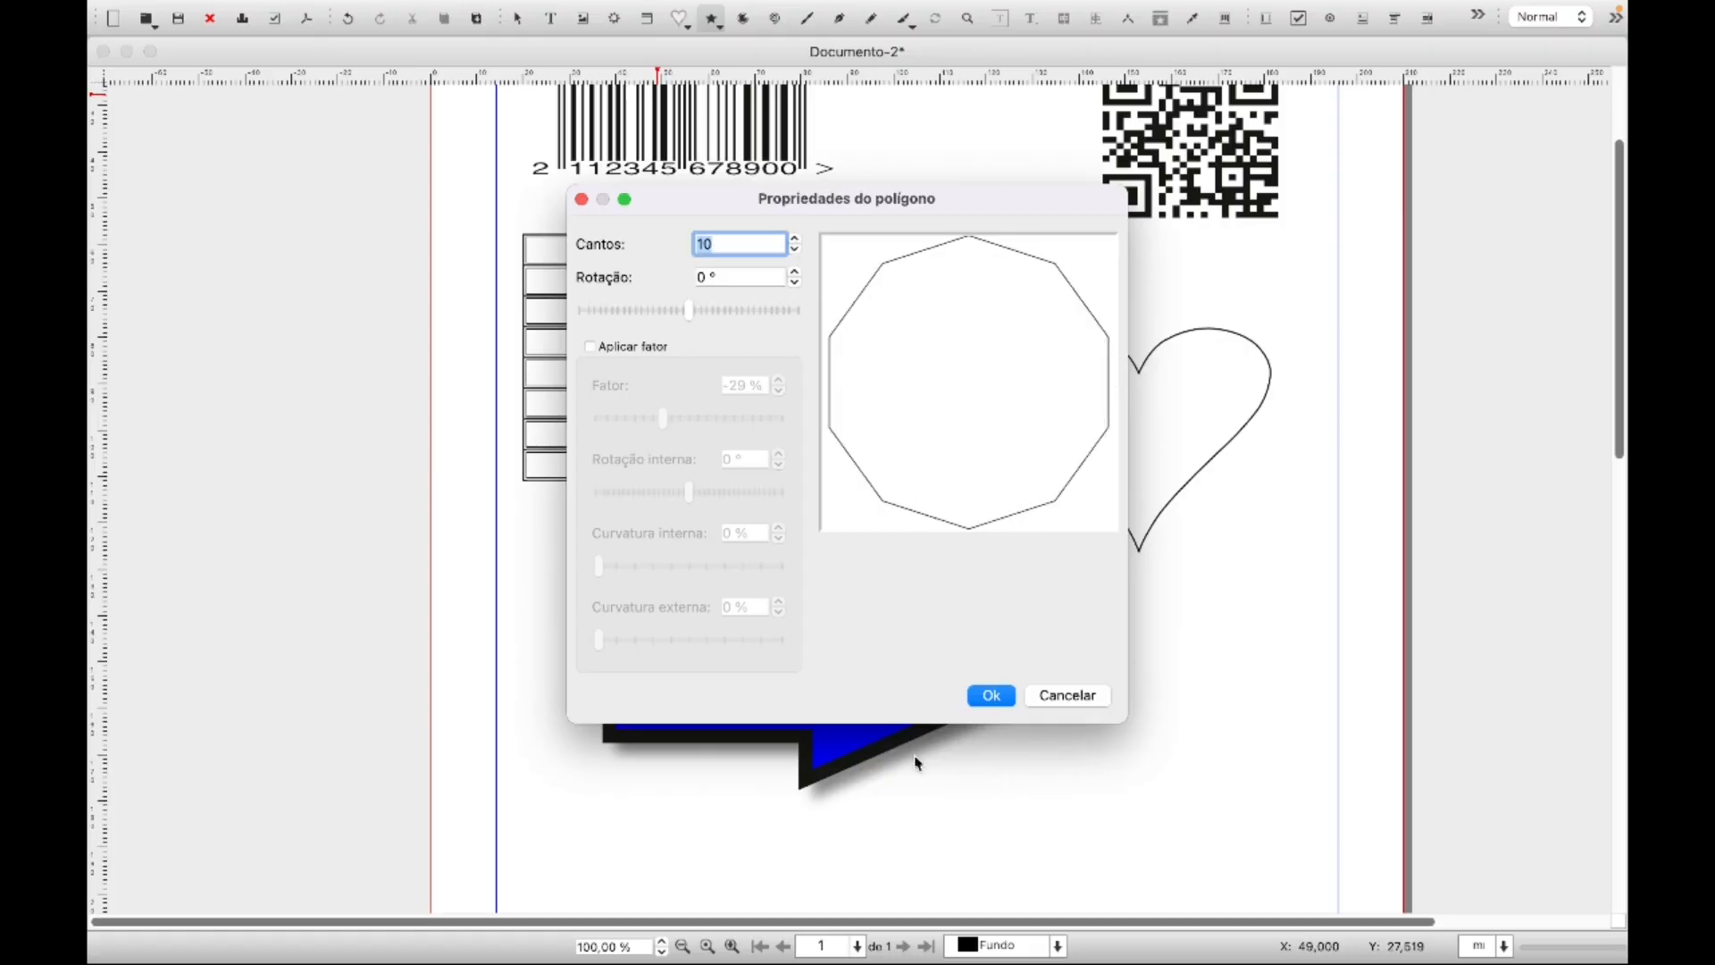
click(1101, 697)
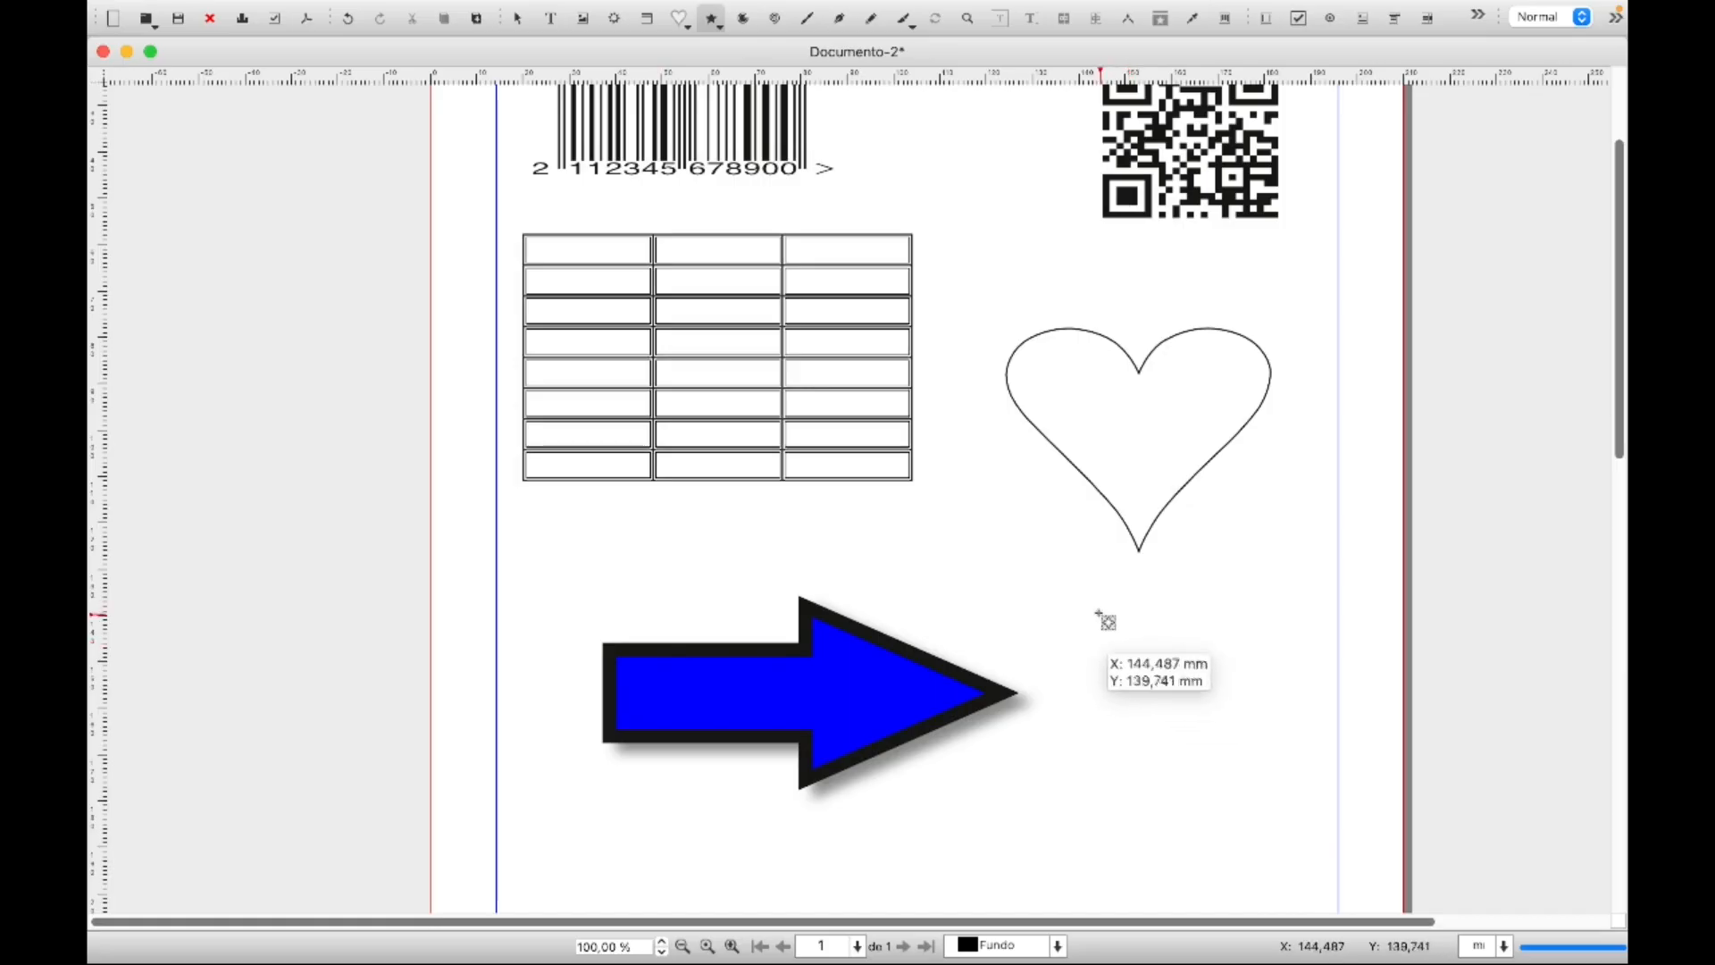
Draw a five-corner polygon about 44 × 44 mm below the heart, and delete it
mouse_move(1100, 613)
mouse_down()
mouse_move(1115, 647)
mouse_move(1308, 817)
mouse_up()
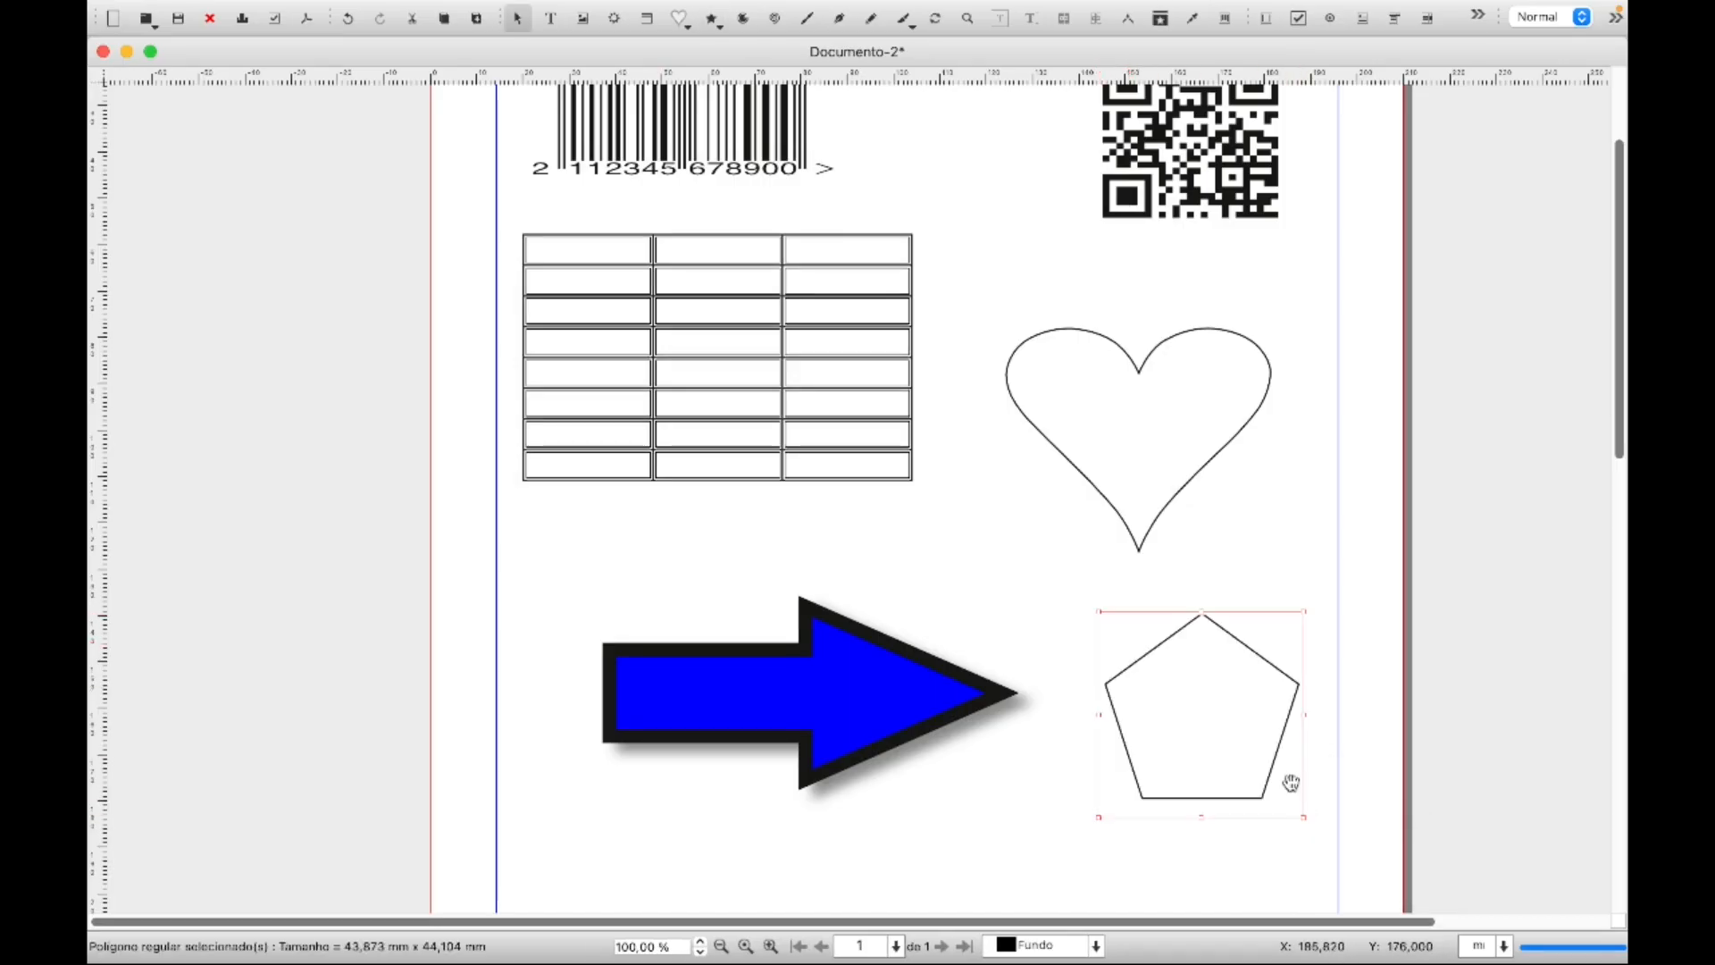
key(Delete)
mouse_move(308, 4)
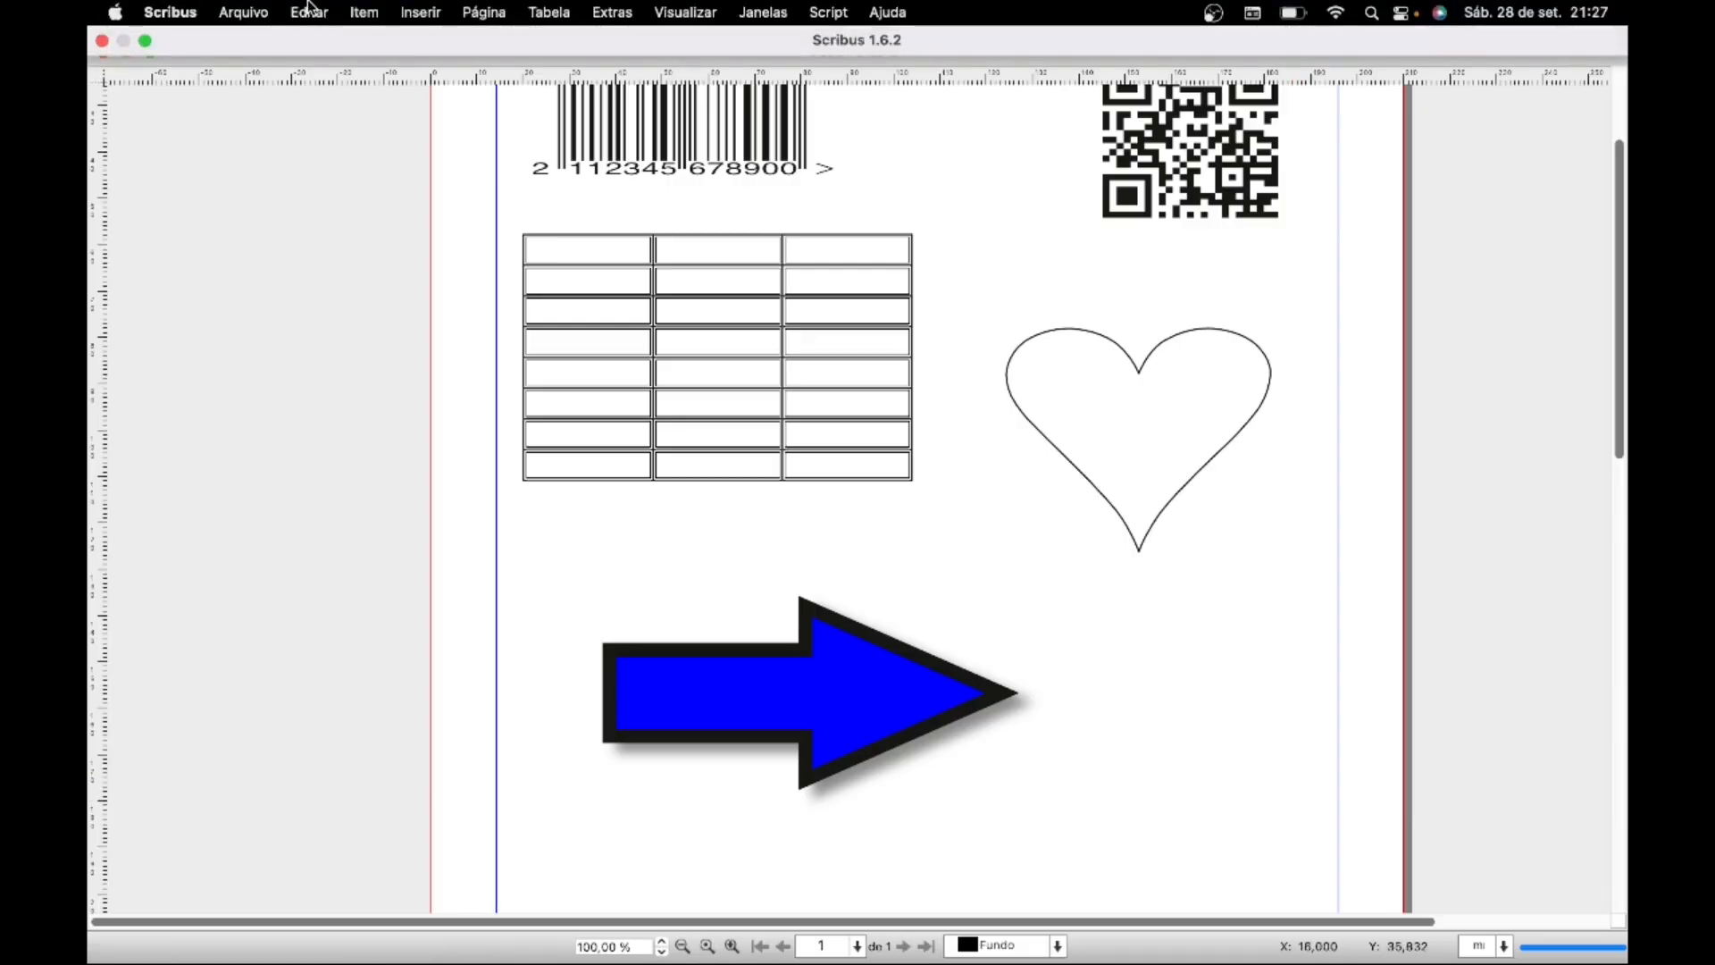
Draw an arc about 48 × 41 mm below the heart, and delete it
click(422, 18)
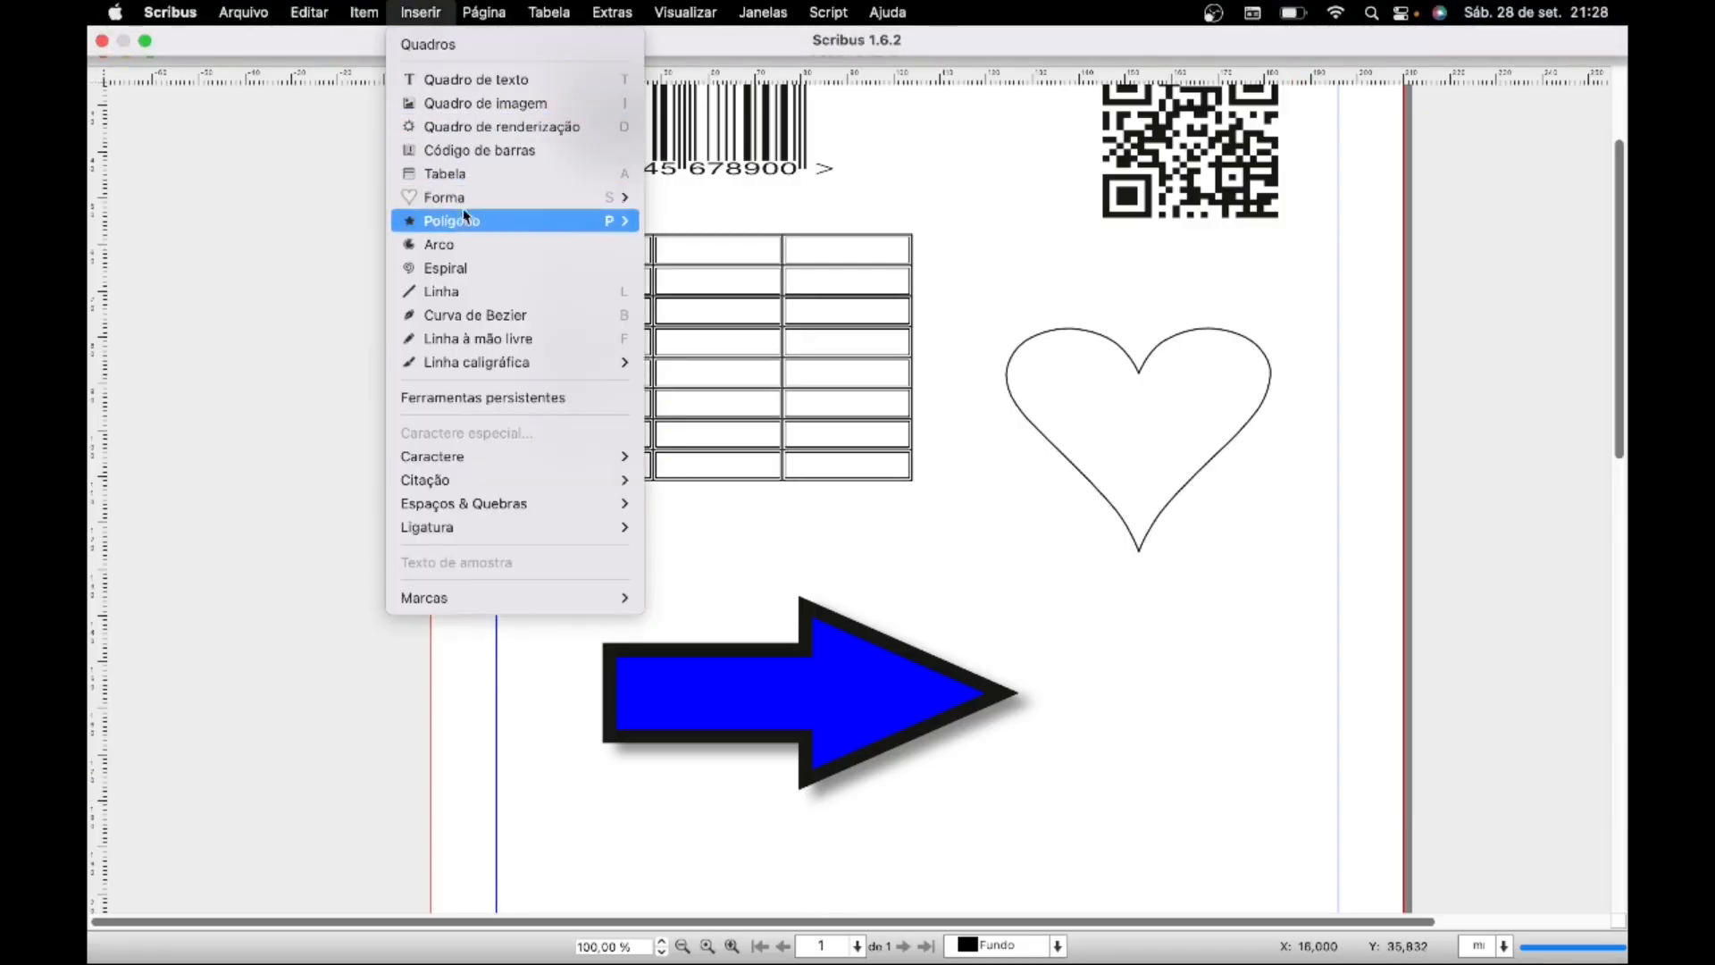
click(456, 245)
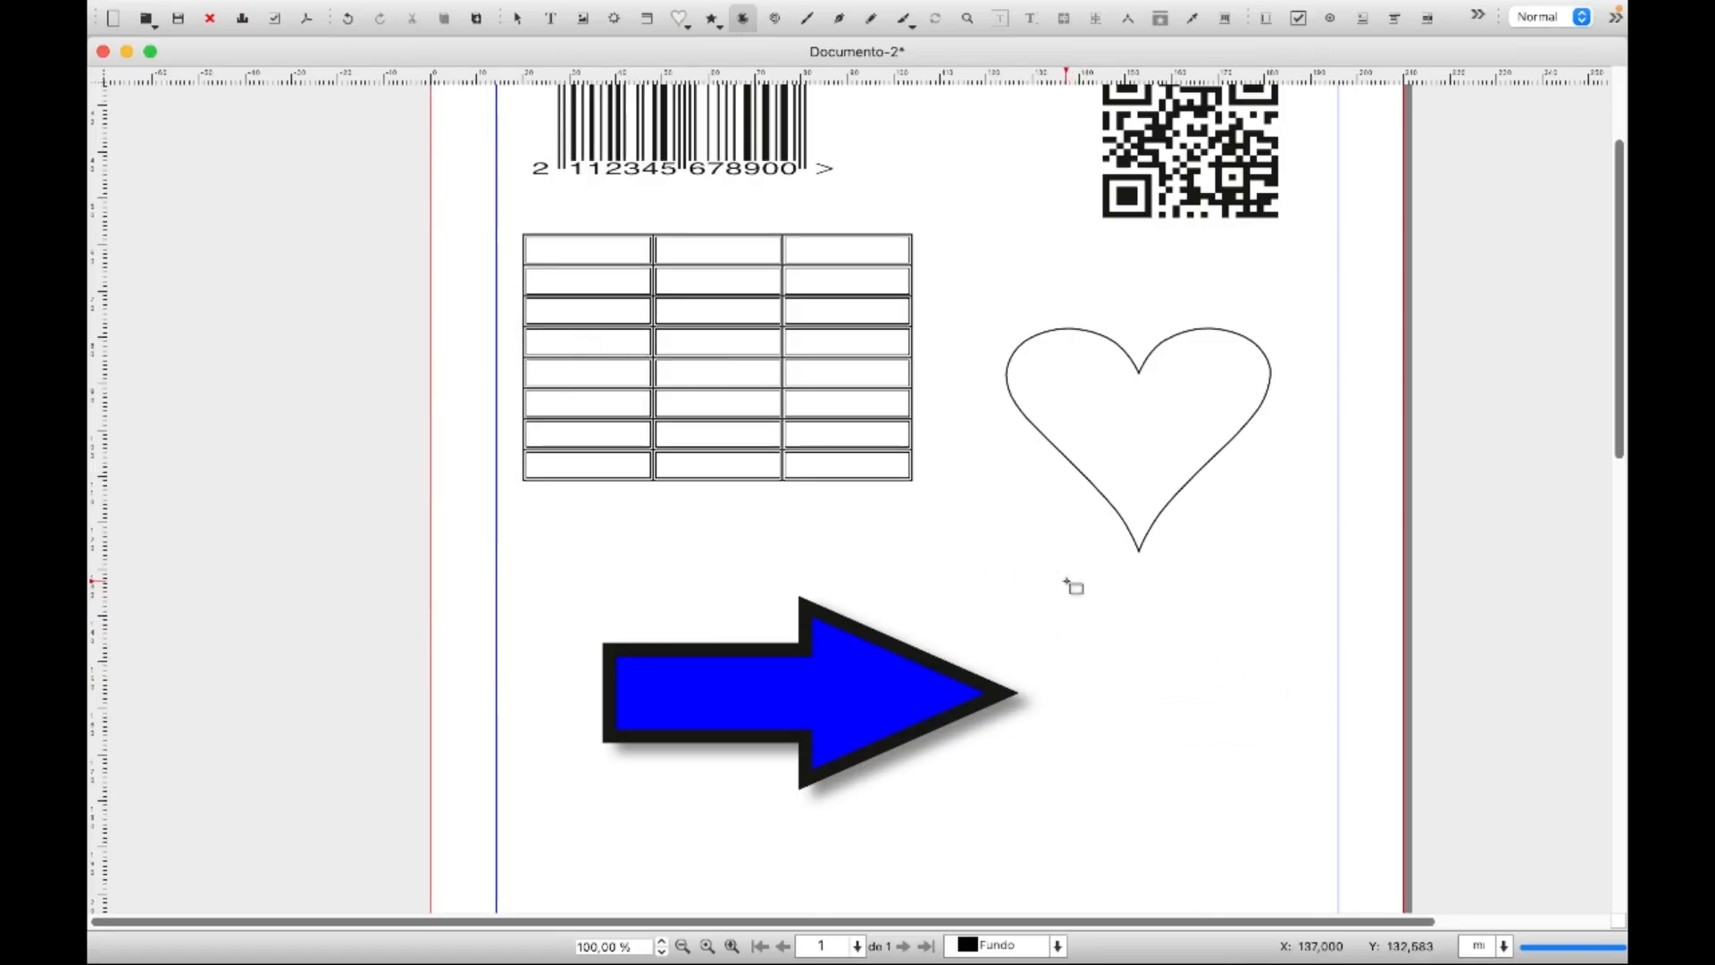
drag(1065, 581, 1289, 773)
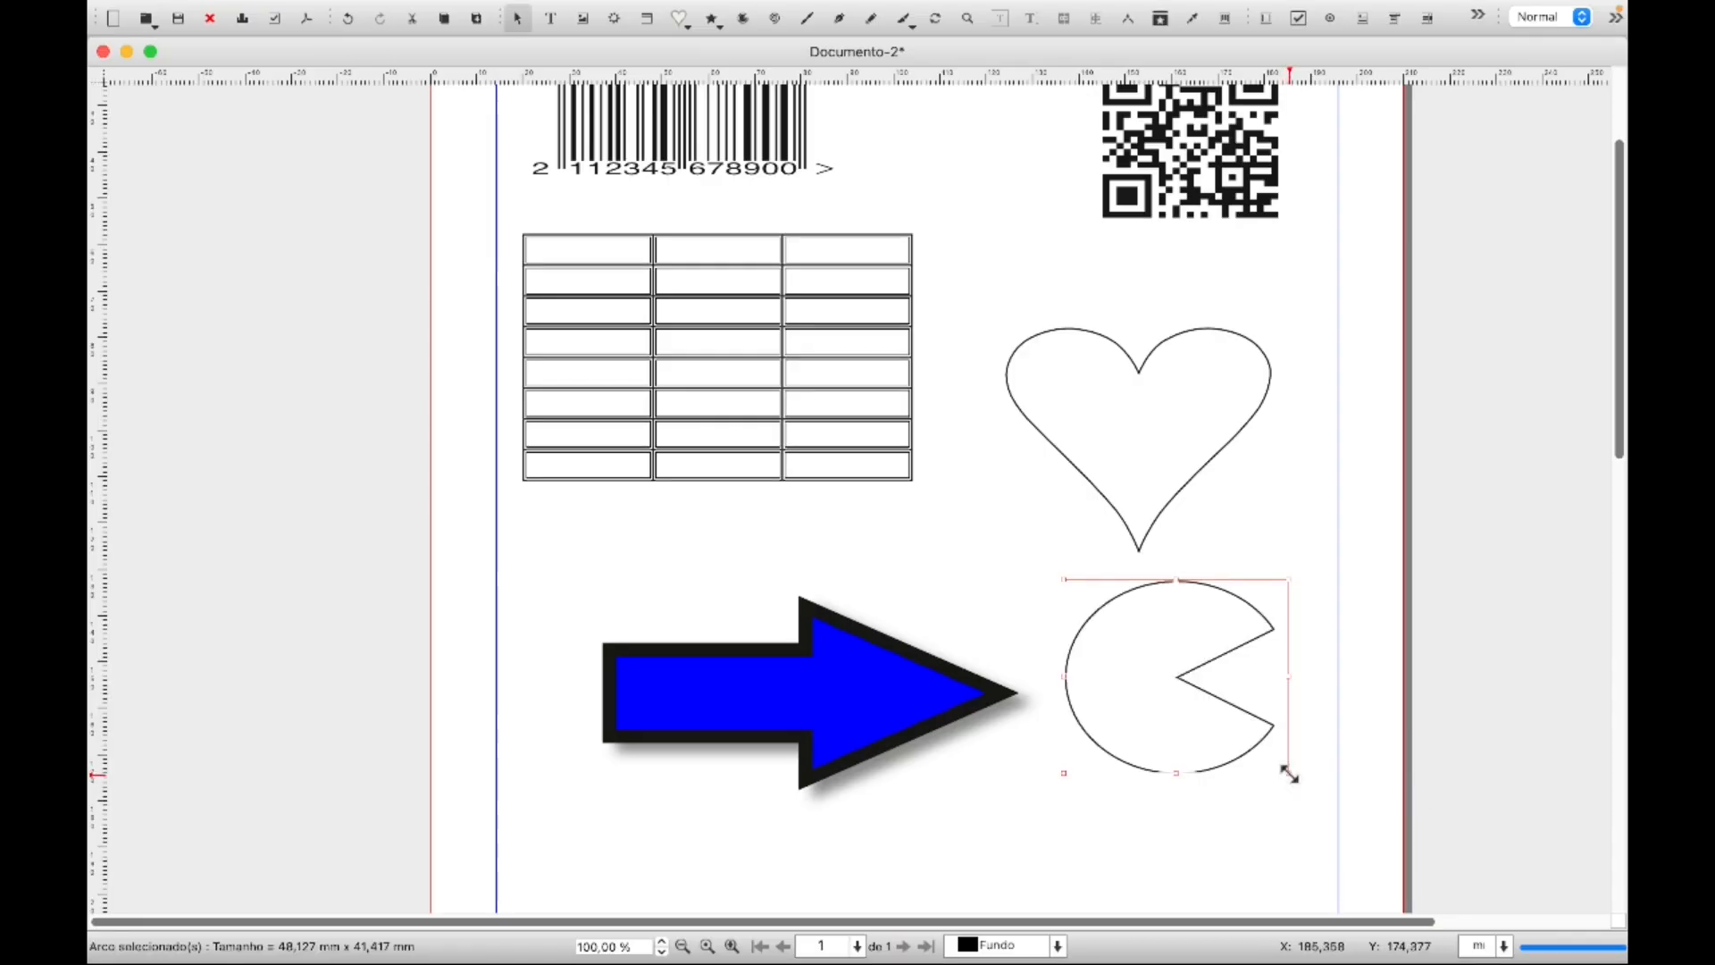
key(Delete)
Draw a spiral about 51 × 54 mm below the heart, and delete it
mouse_move(306, 2)
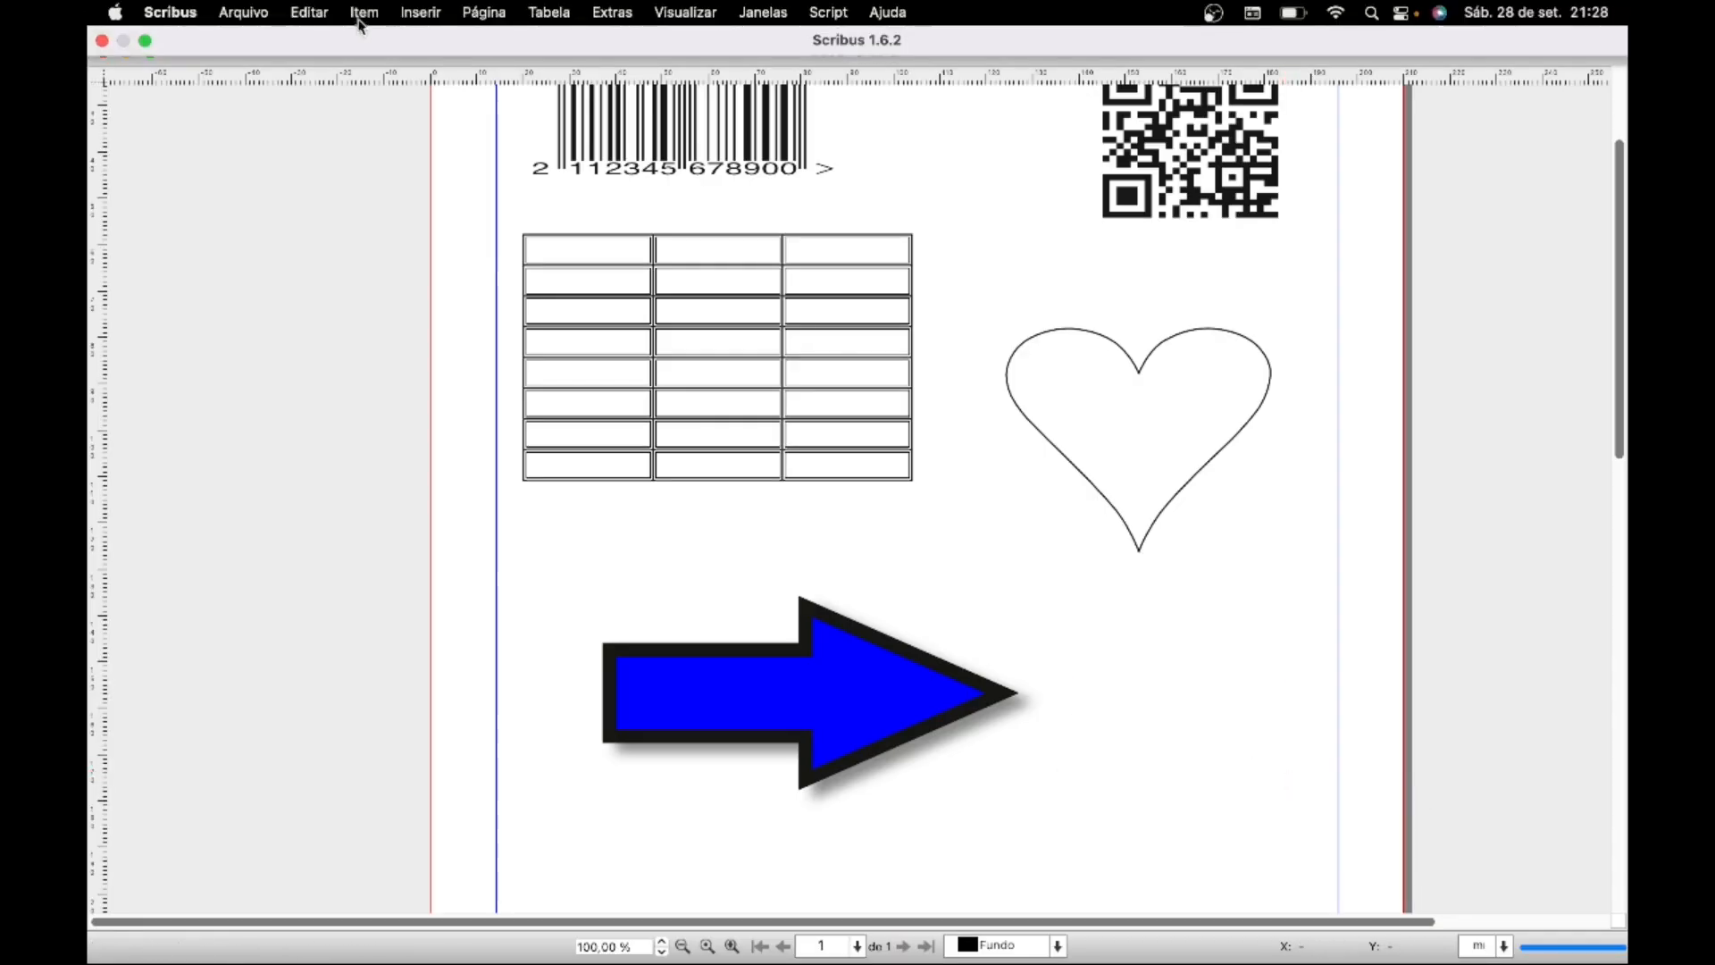
click(407, 14)
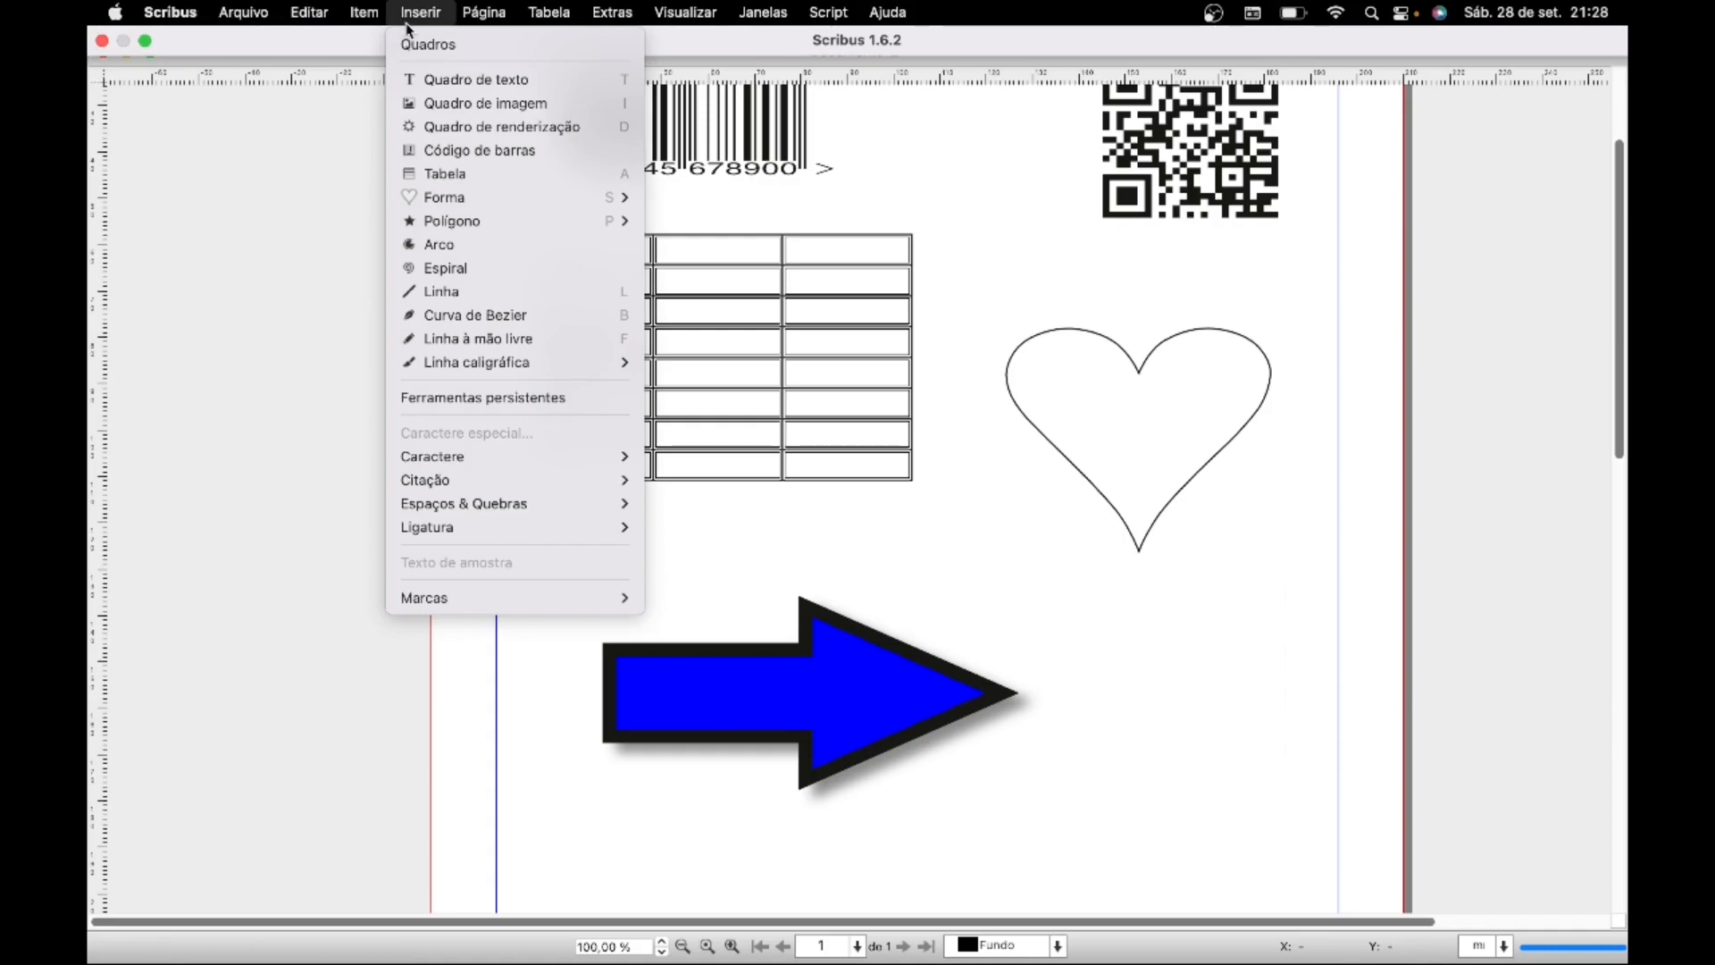
click(485, 272)
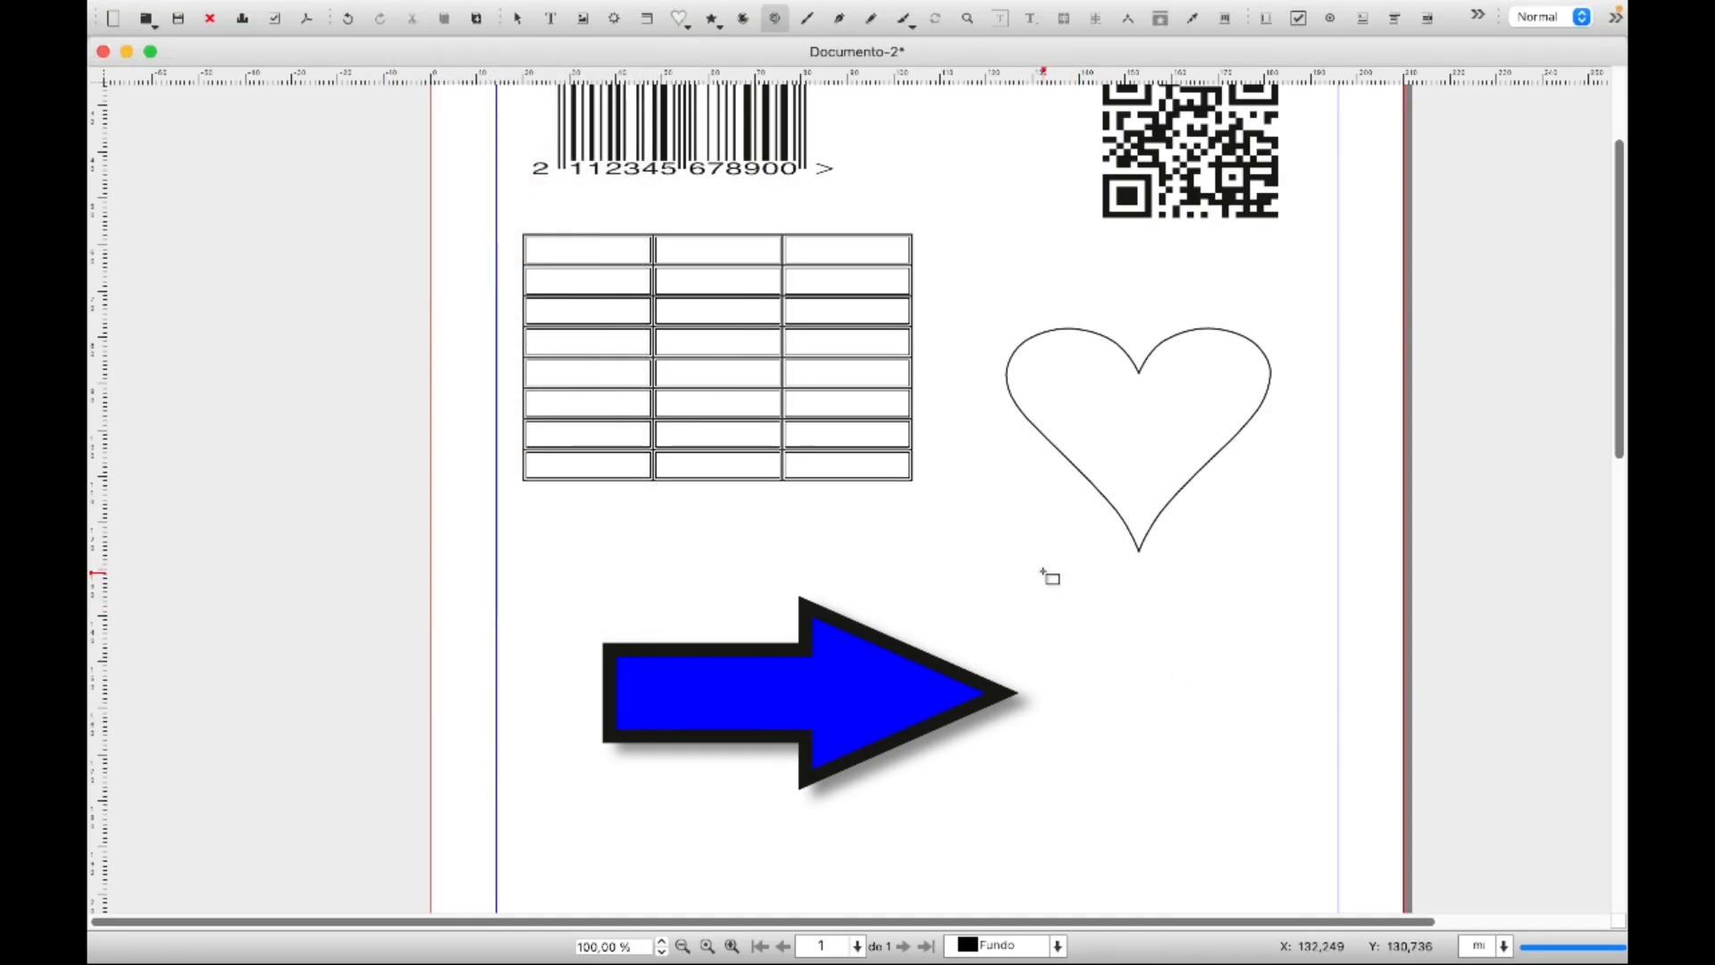
drag(1042, 570, 1281, 824)
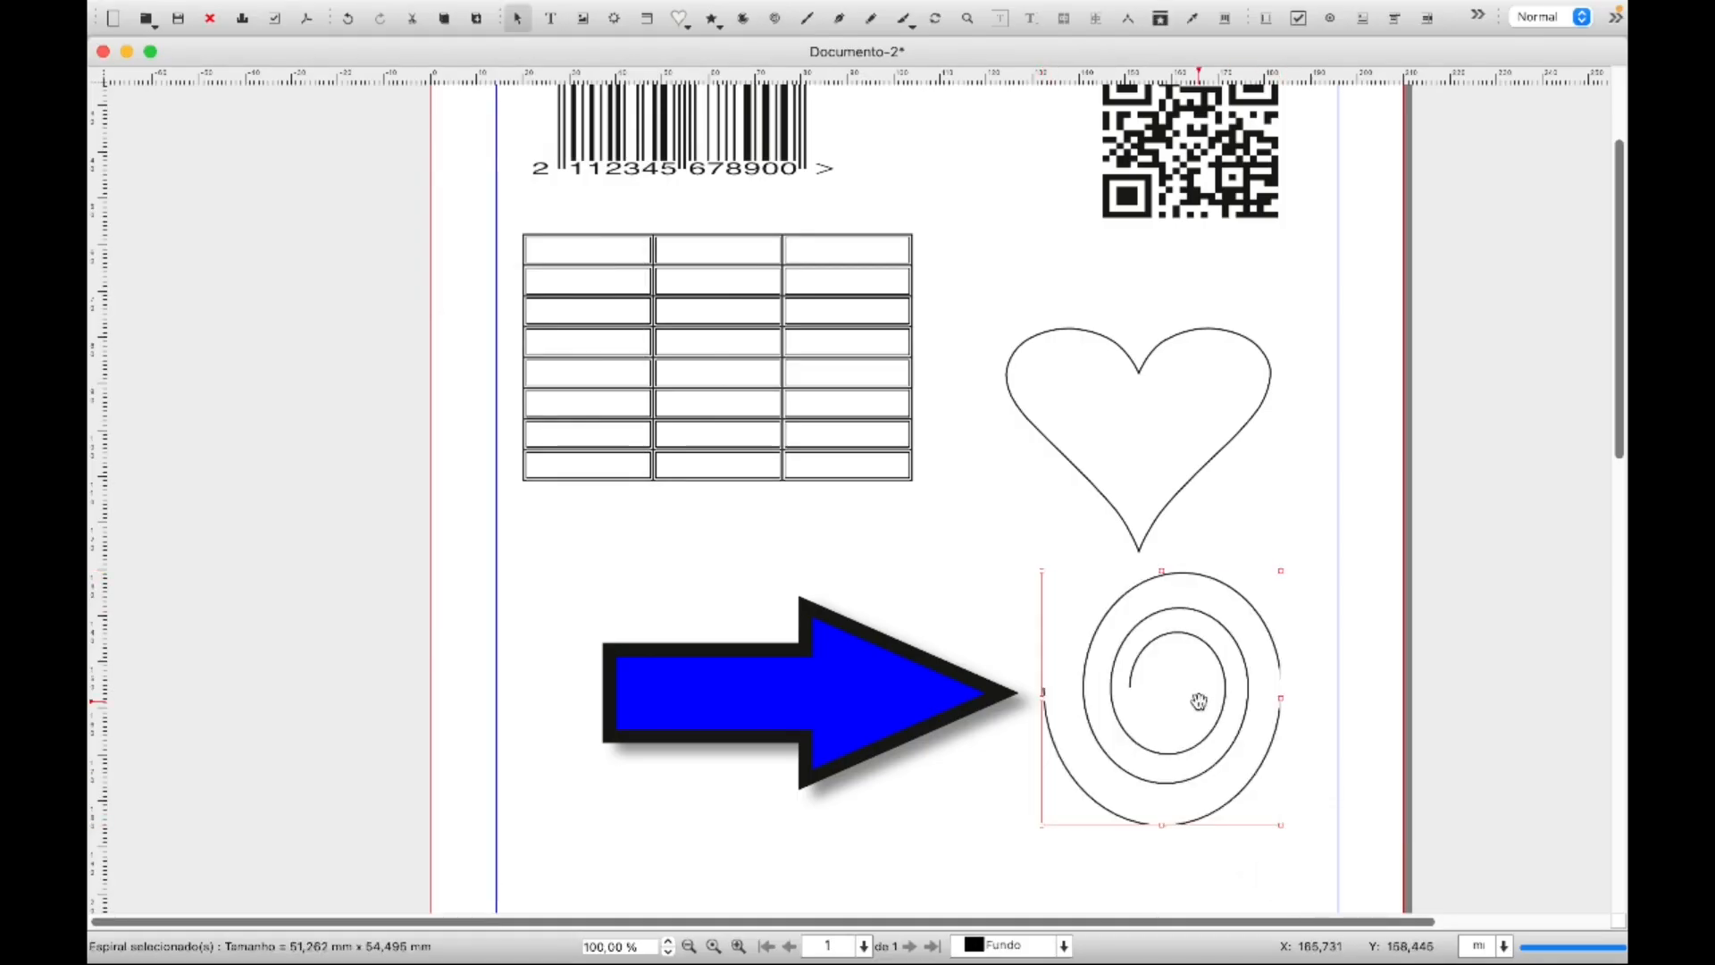
key(Delete)
Draw a horizontal line about 57 mm long just below the heart, and deselect it
mouse_move(332, 9)
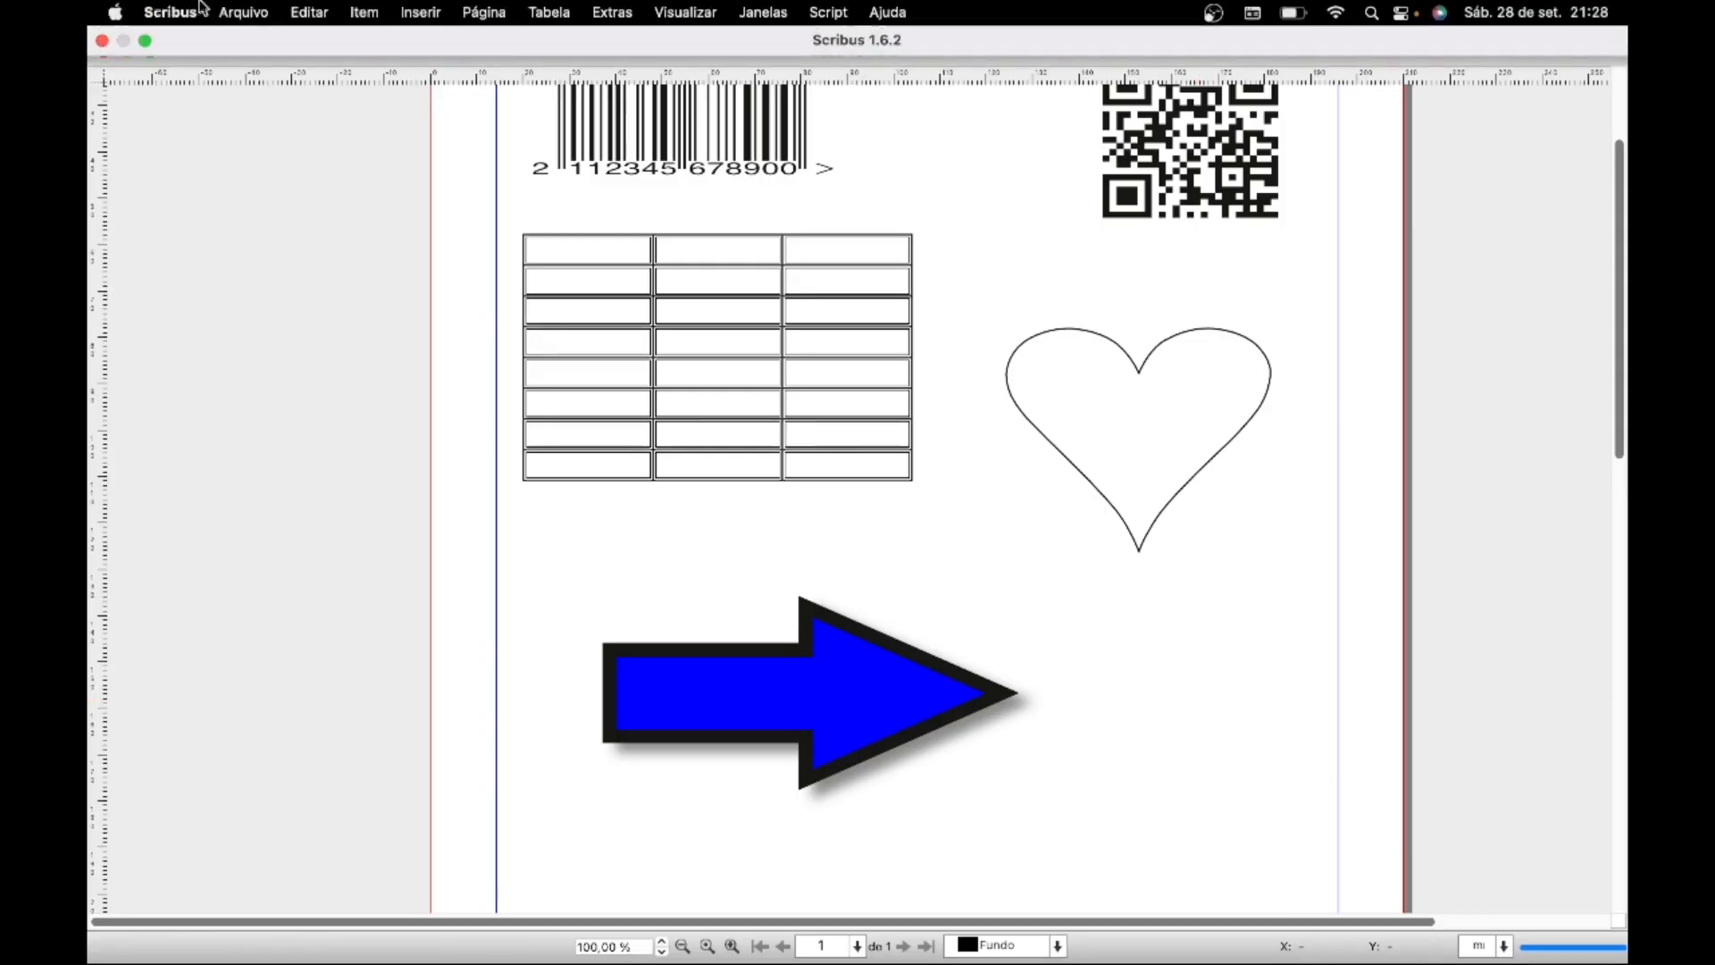
click(420, 12)
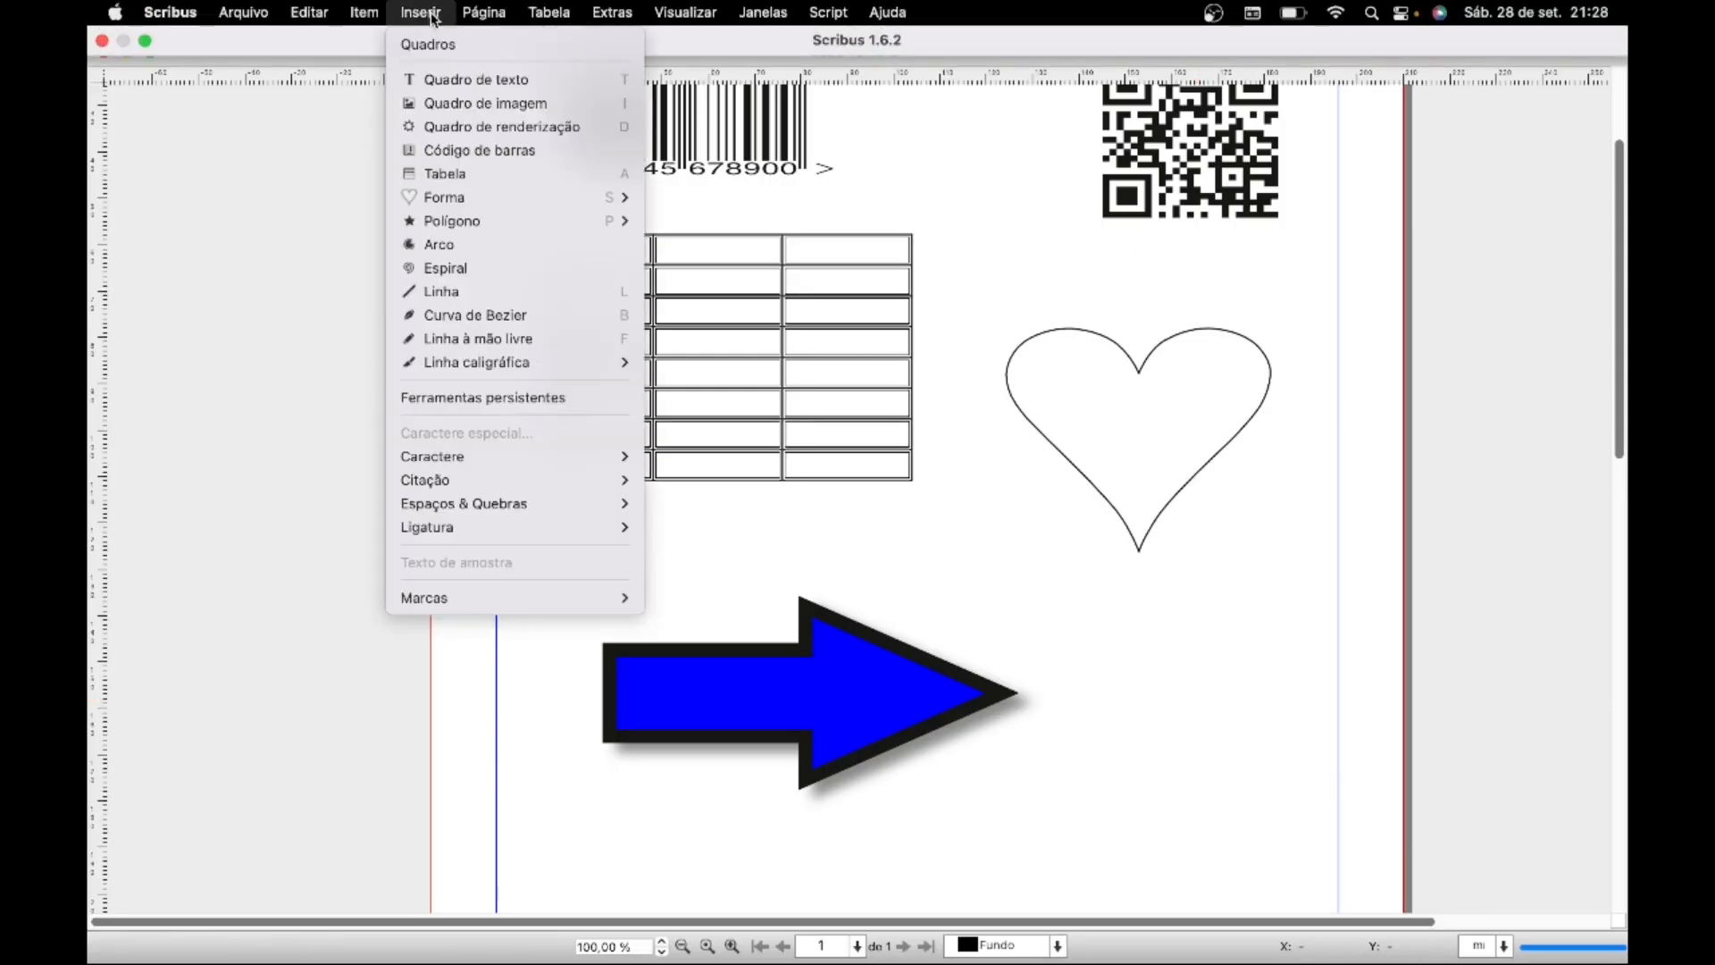
click(512, 292)
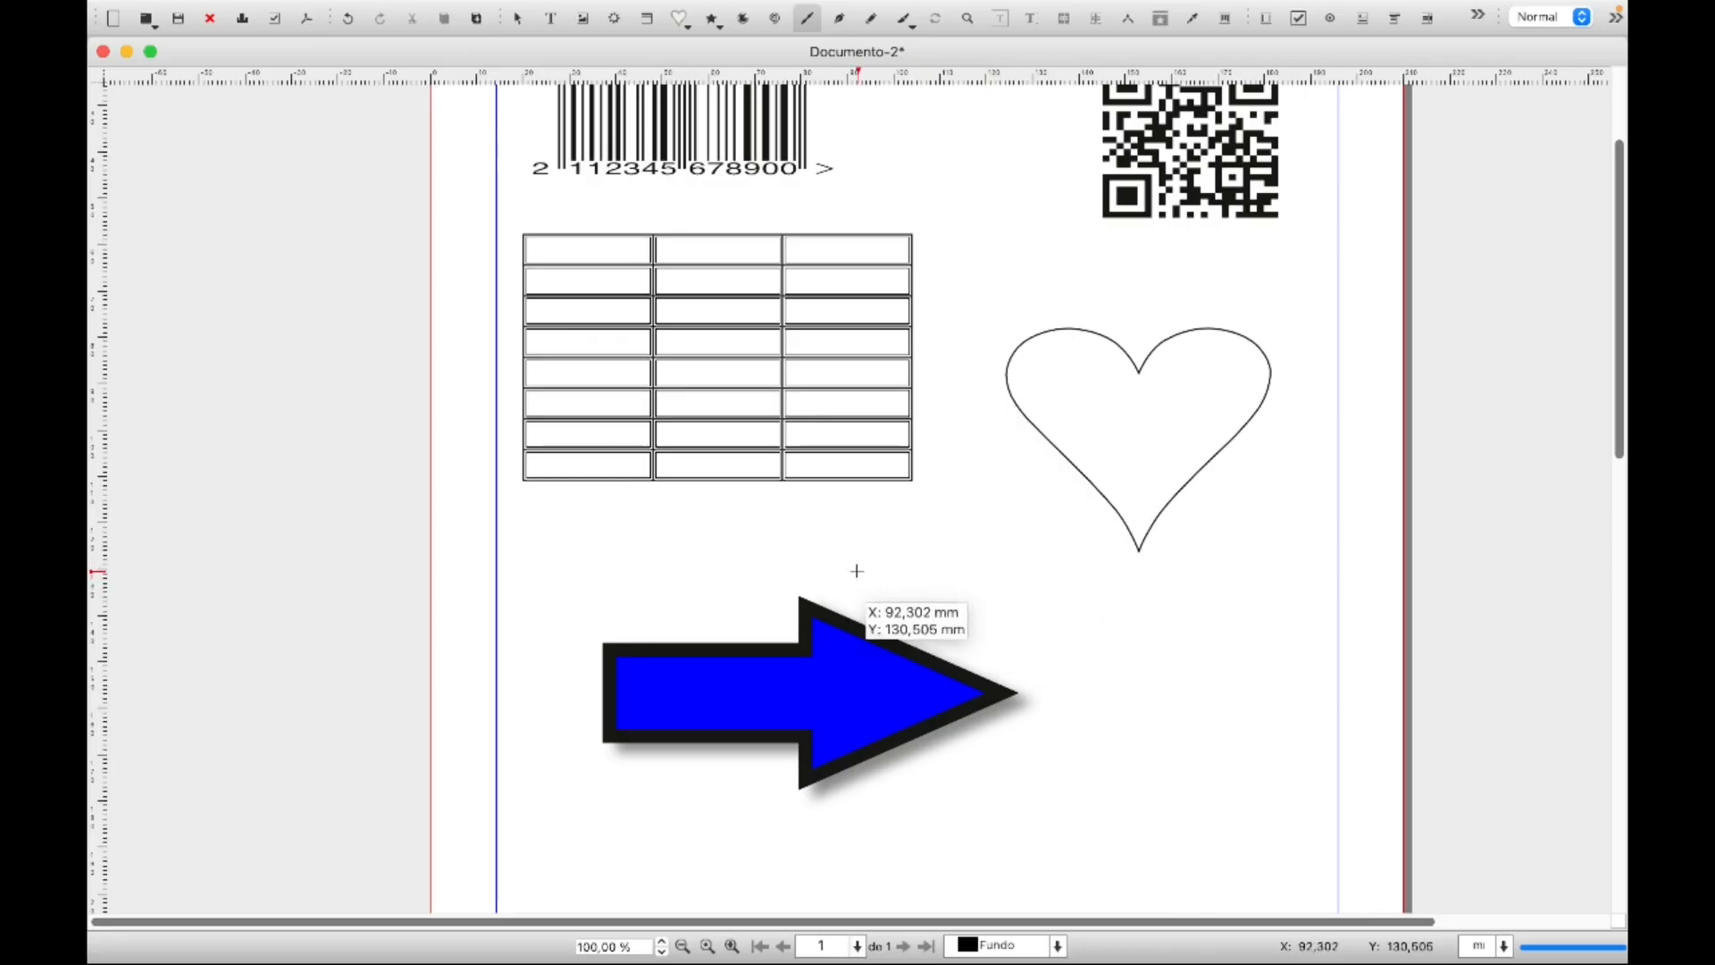
drag(925, 603, 1185, 604)
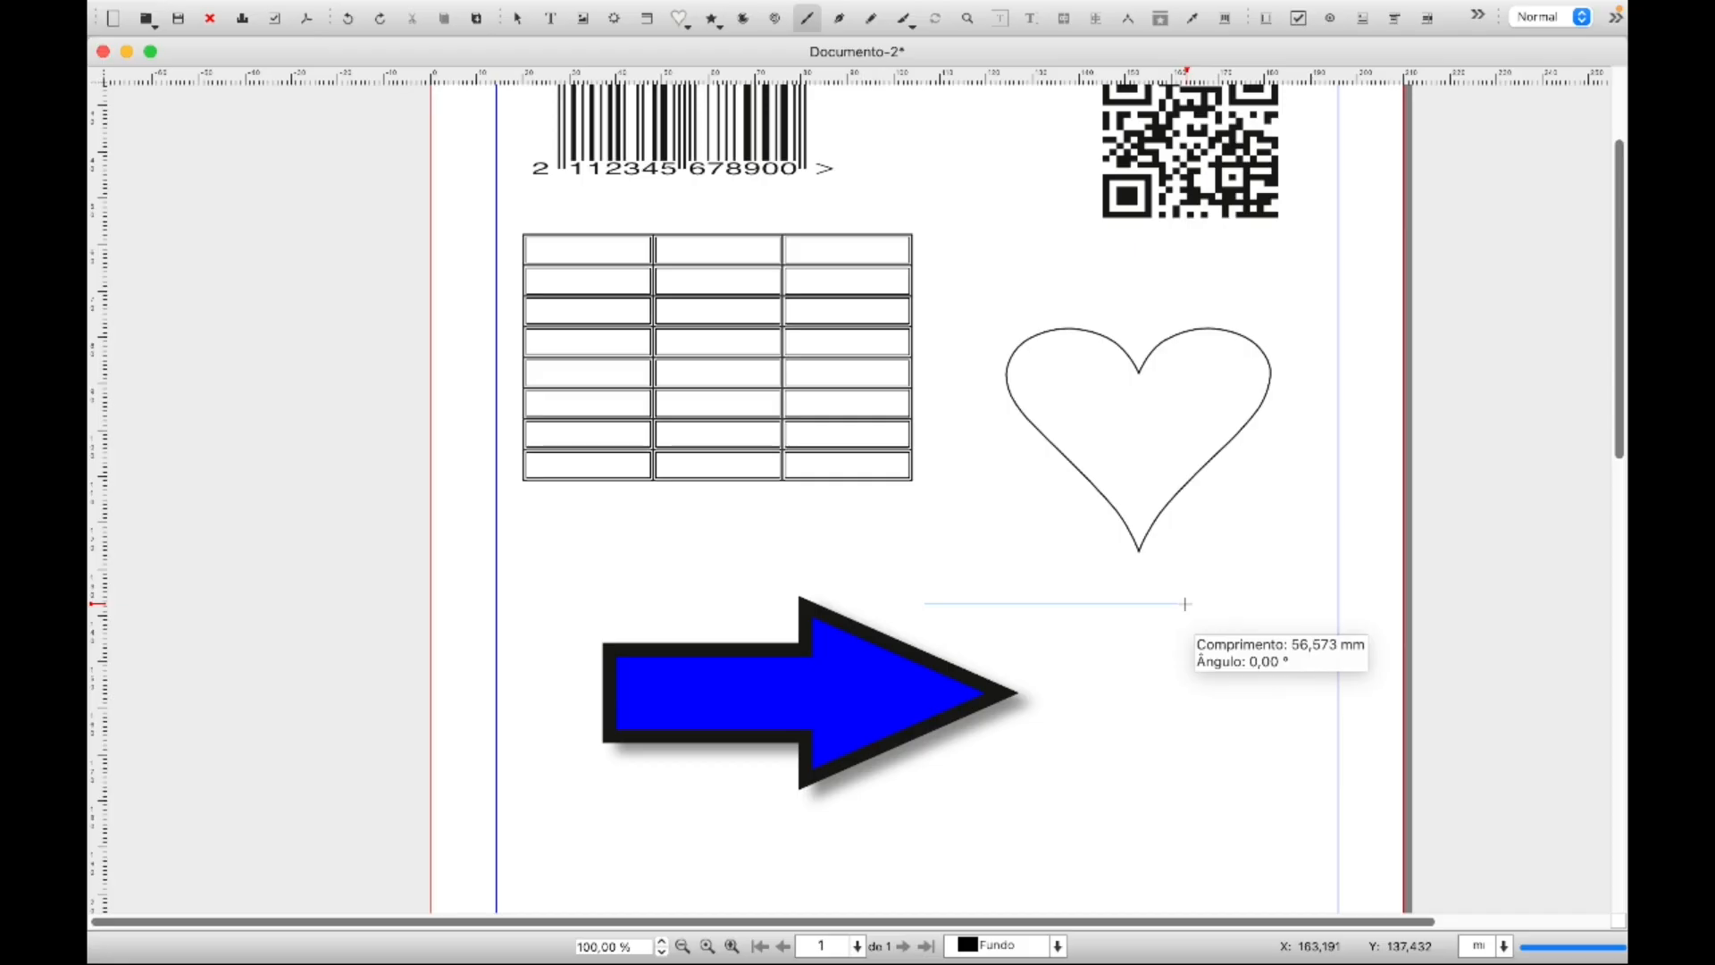
drag(1186, 604, 1186, 605)
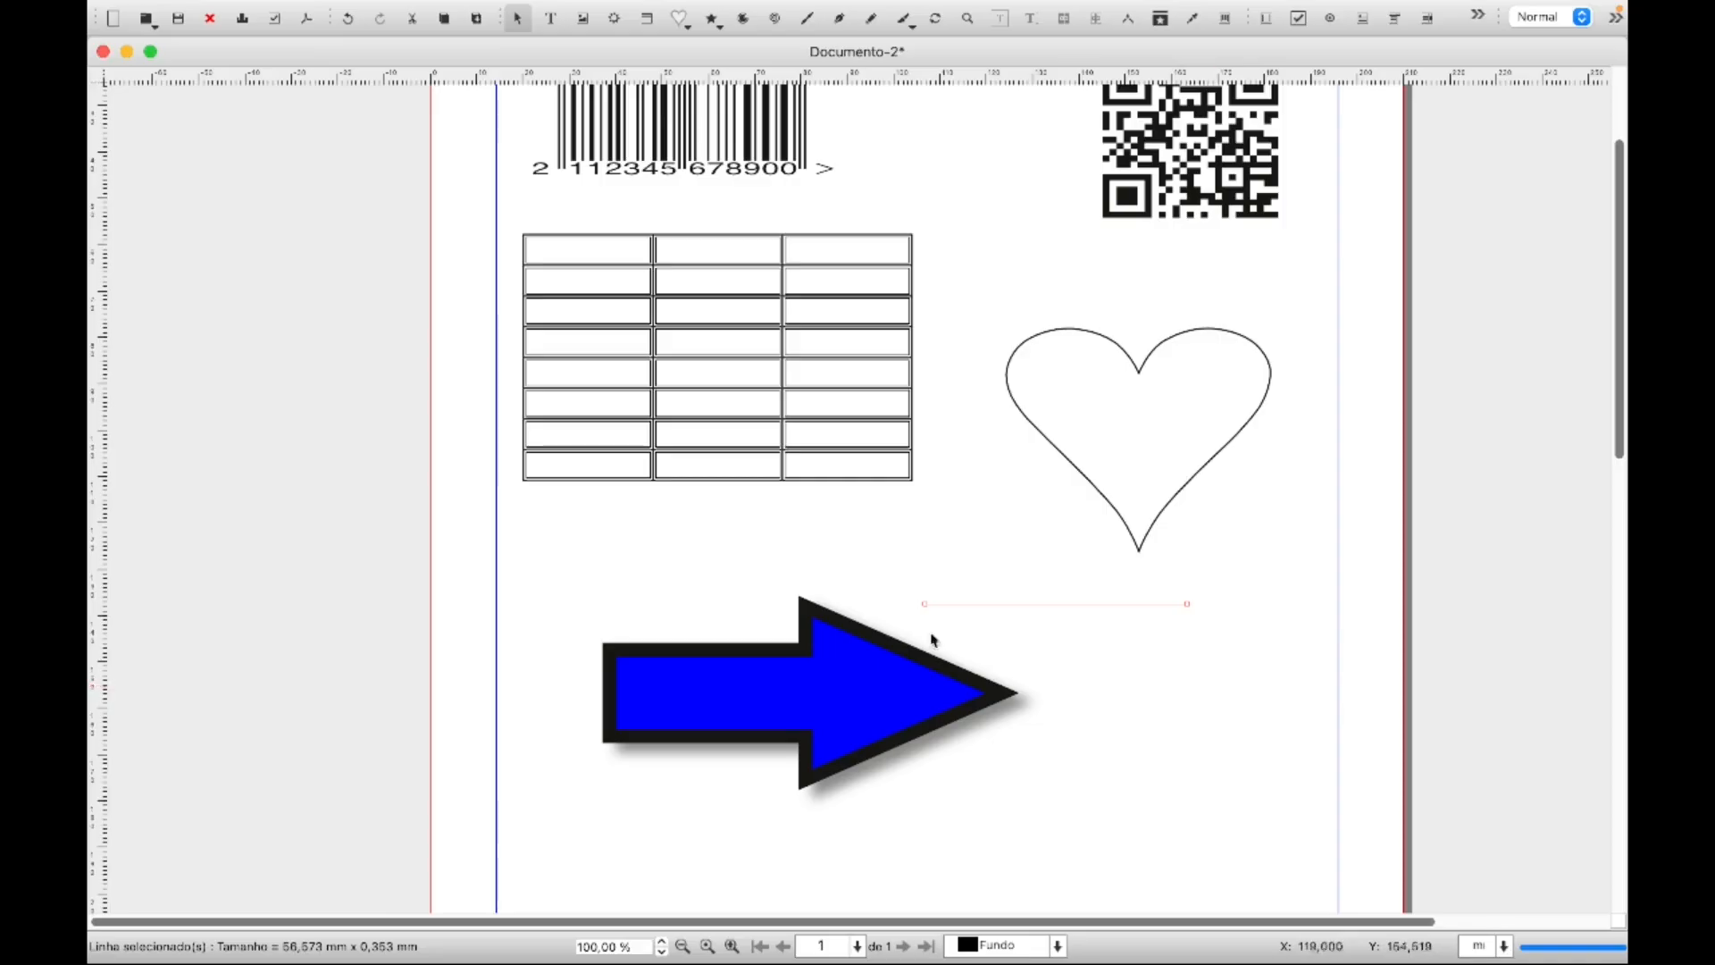
click(1196, 754)
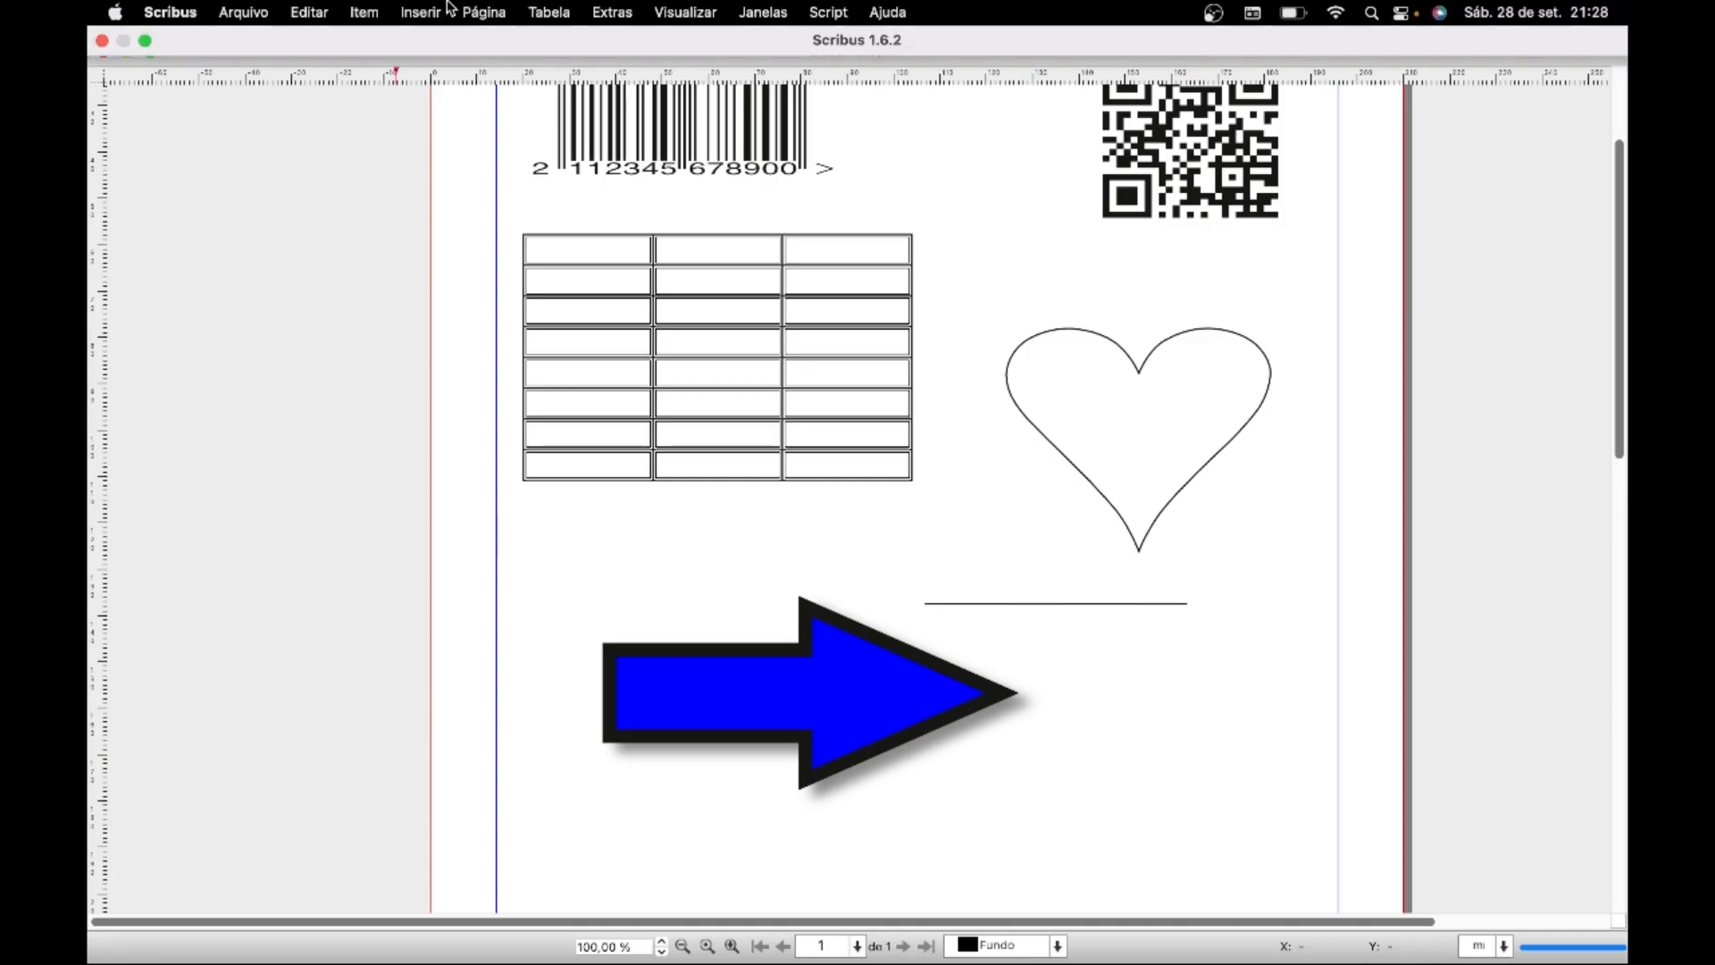
Draw a closed five-corner shape about 76 × 28 mm with straight Bezier segments, below and beside the arrow's tip
click(437, 18)
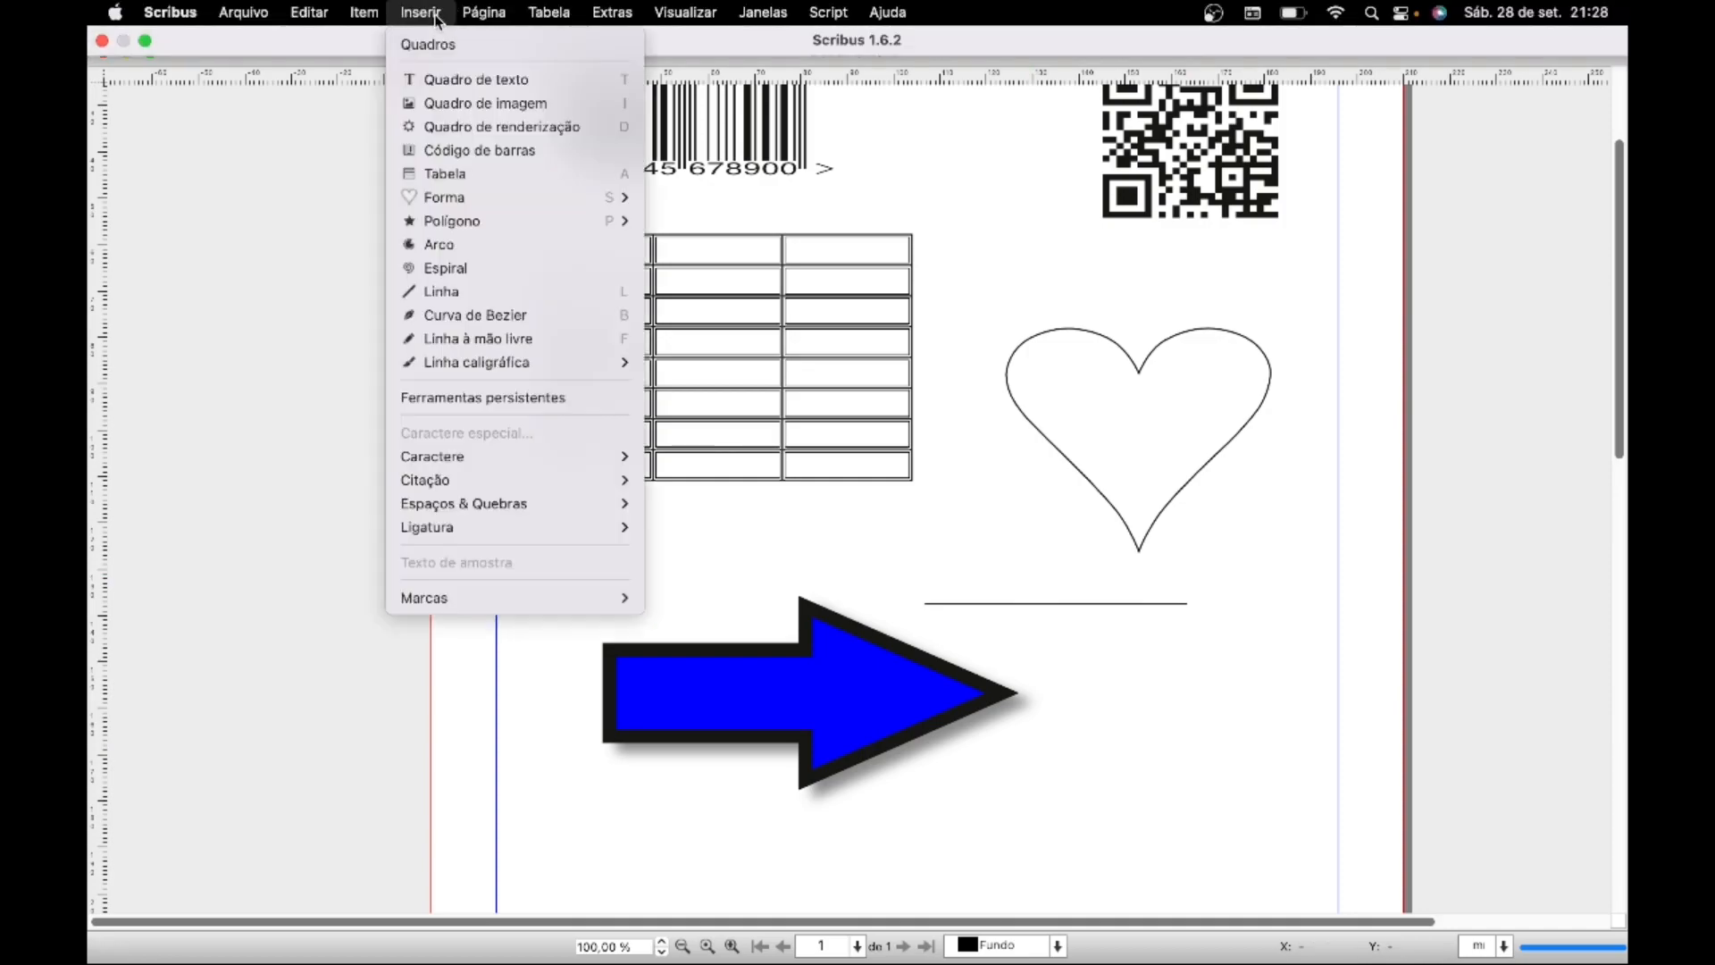
click(556, 315)
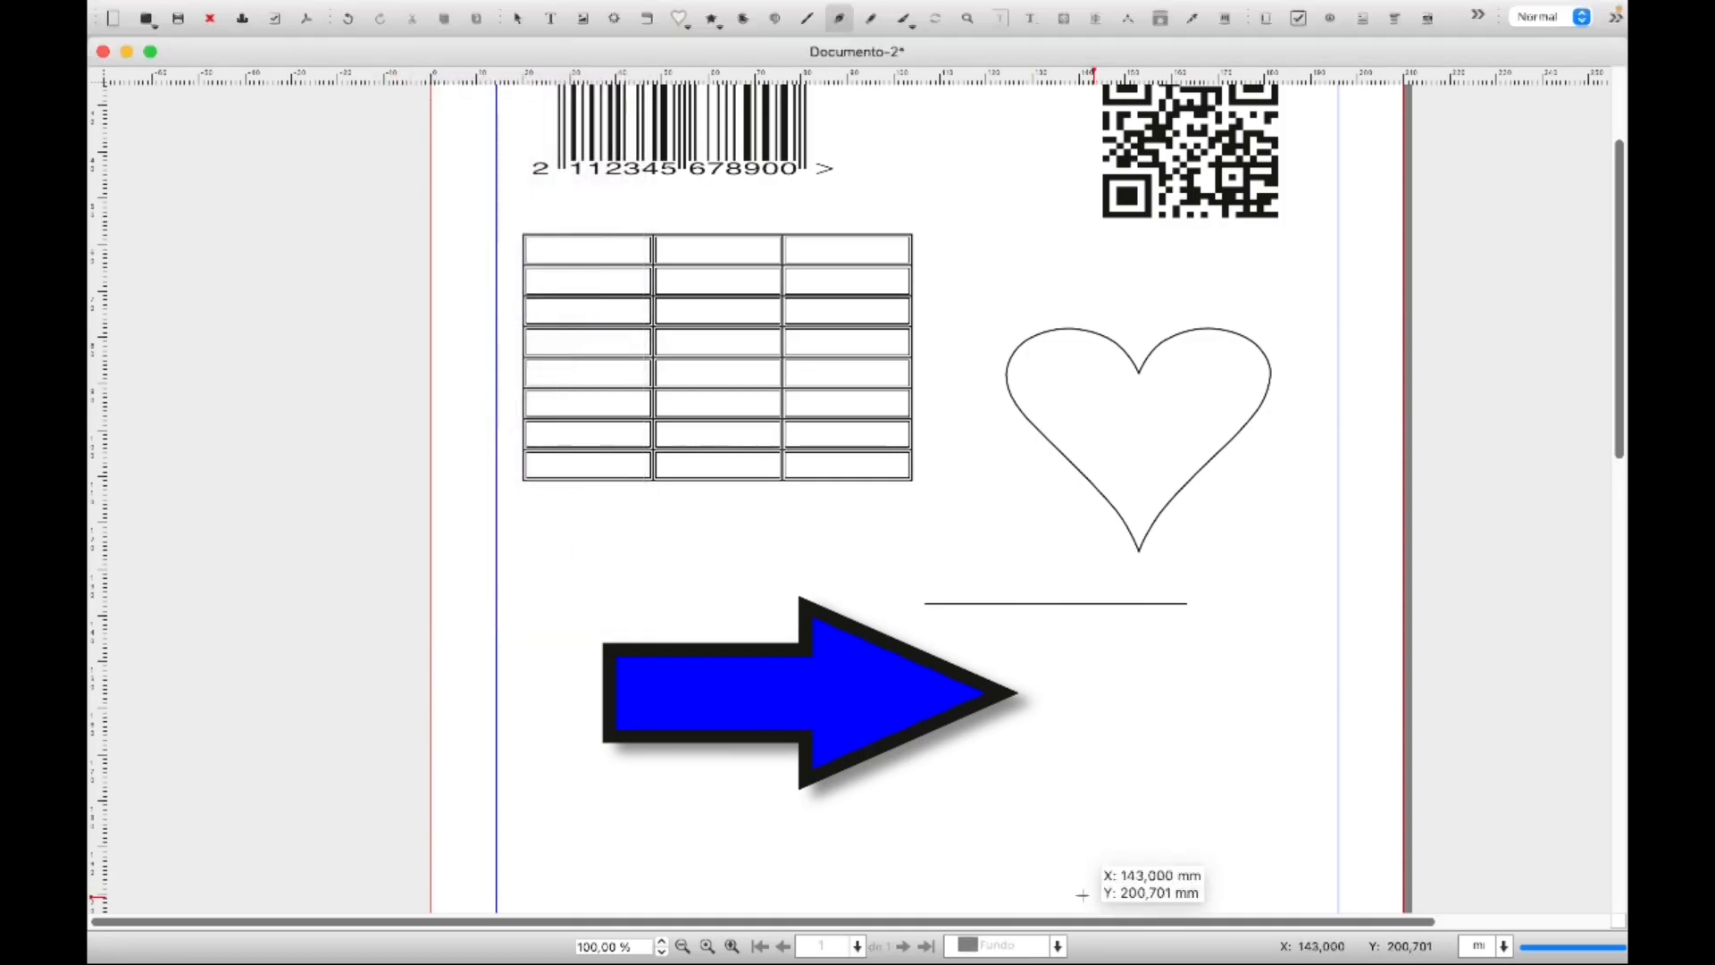
click(943, 785)
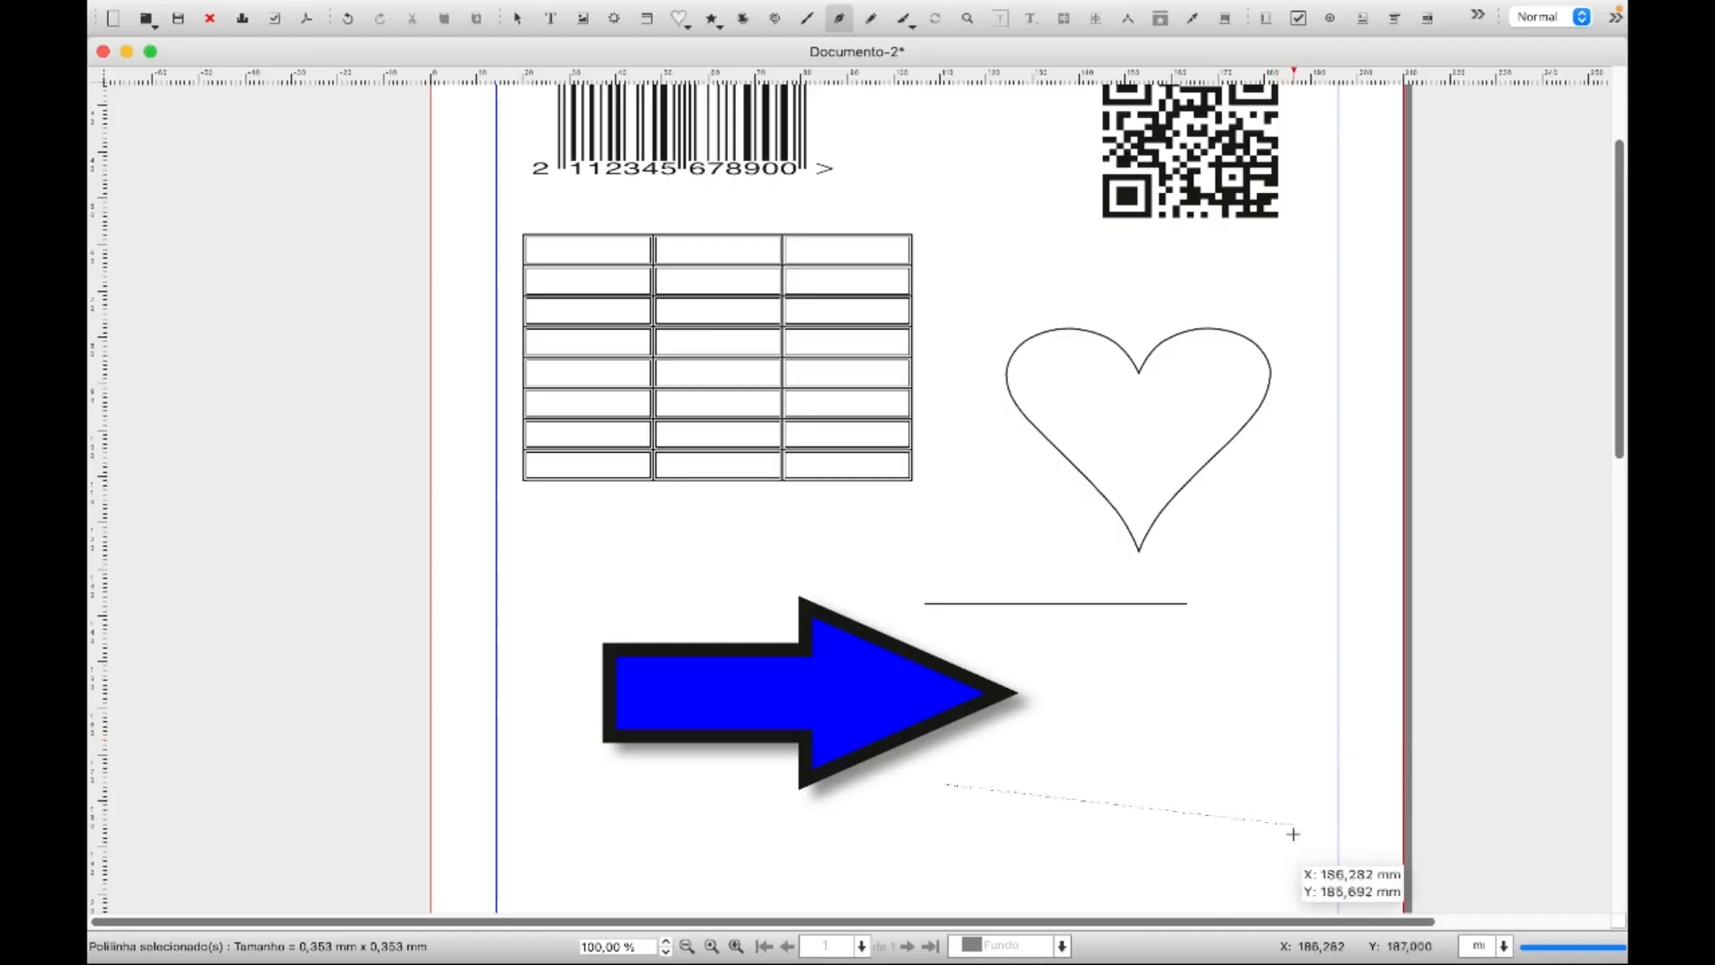
click(1296, 771)
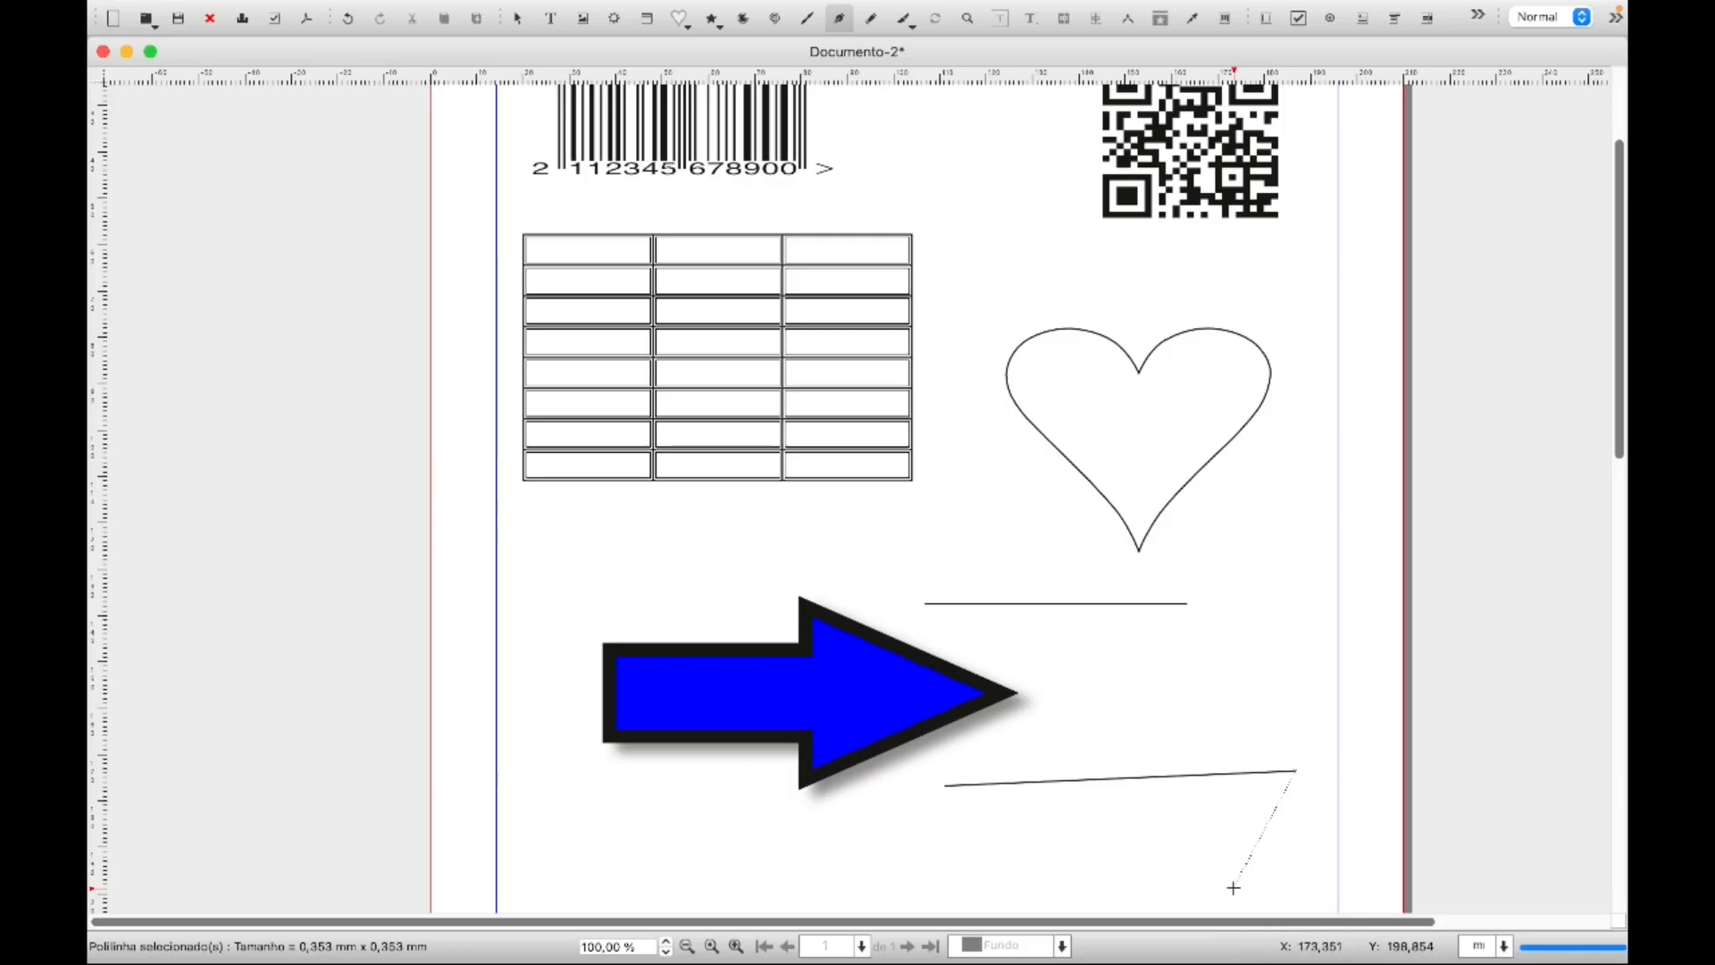
click(1234, 888)
click(1127, 879)
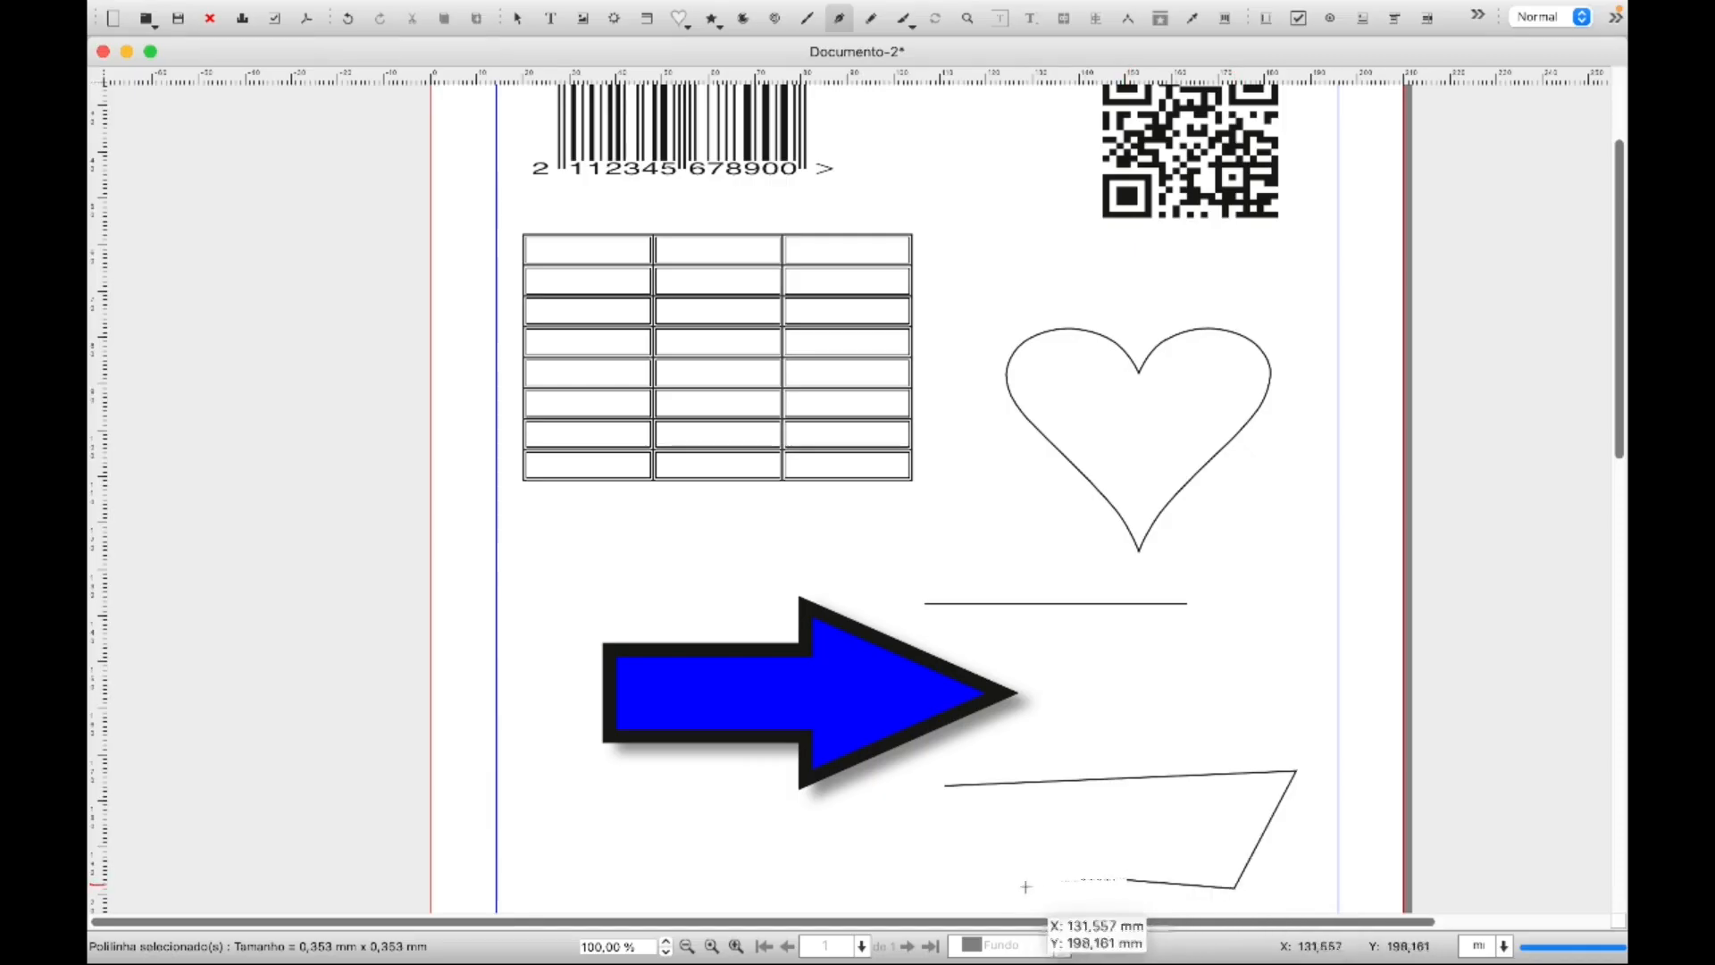
click(986, 900)
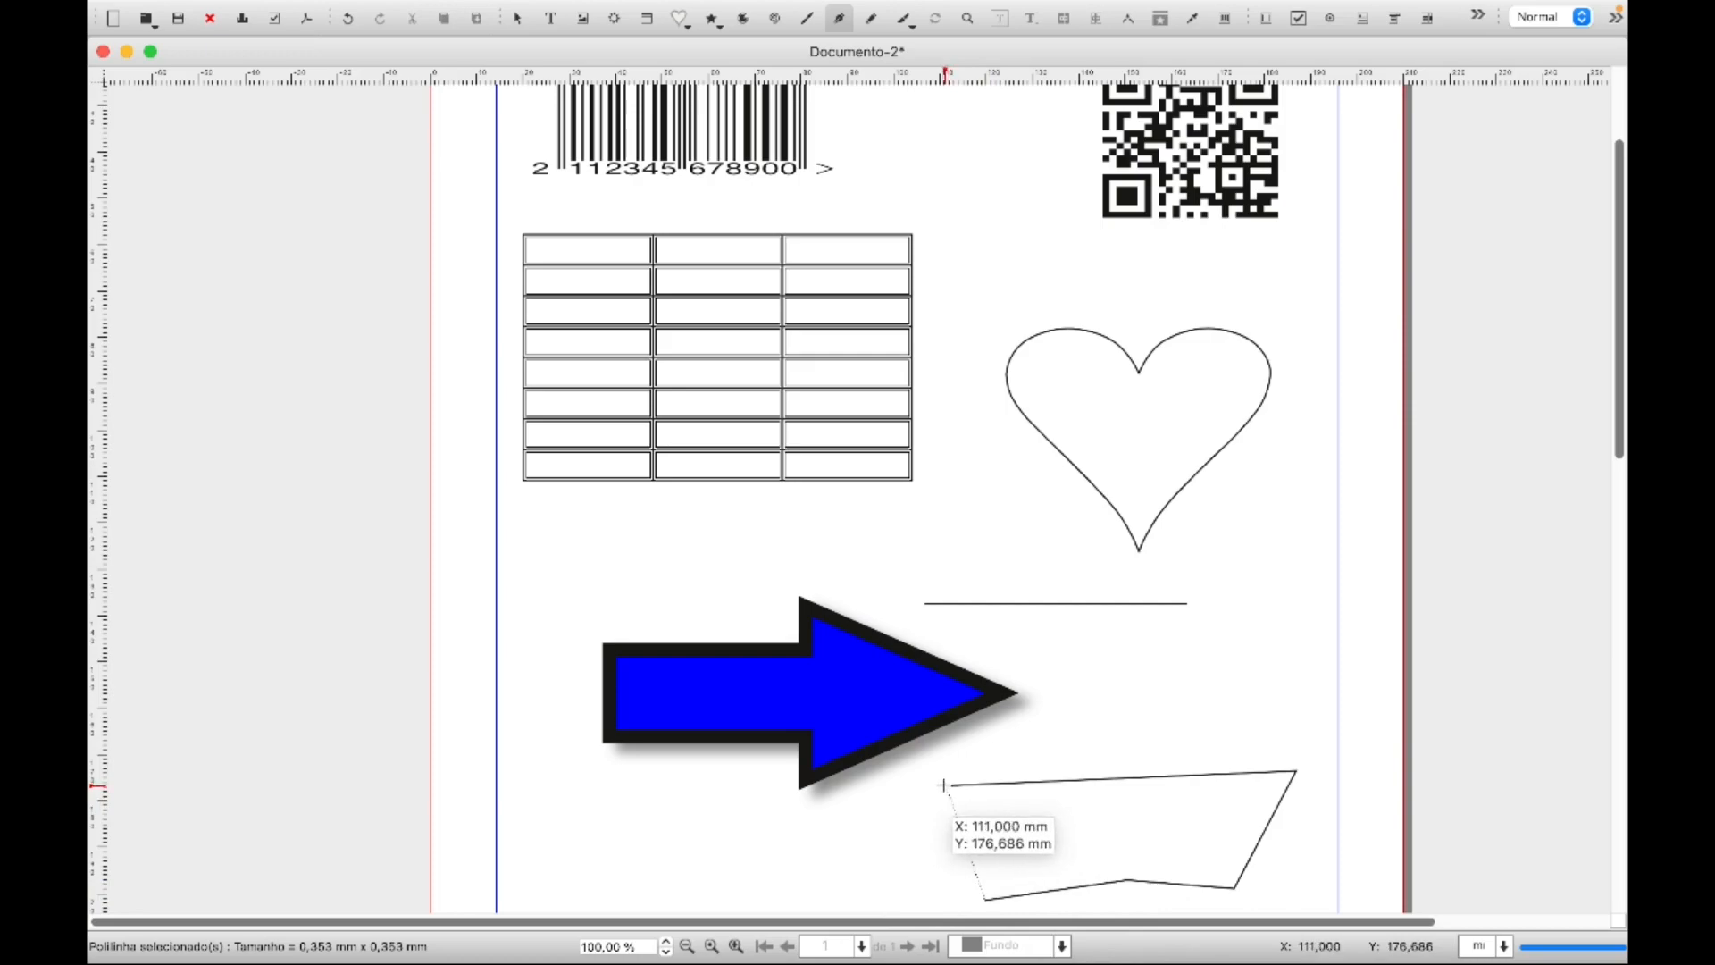
click(945, 785)
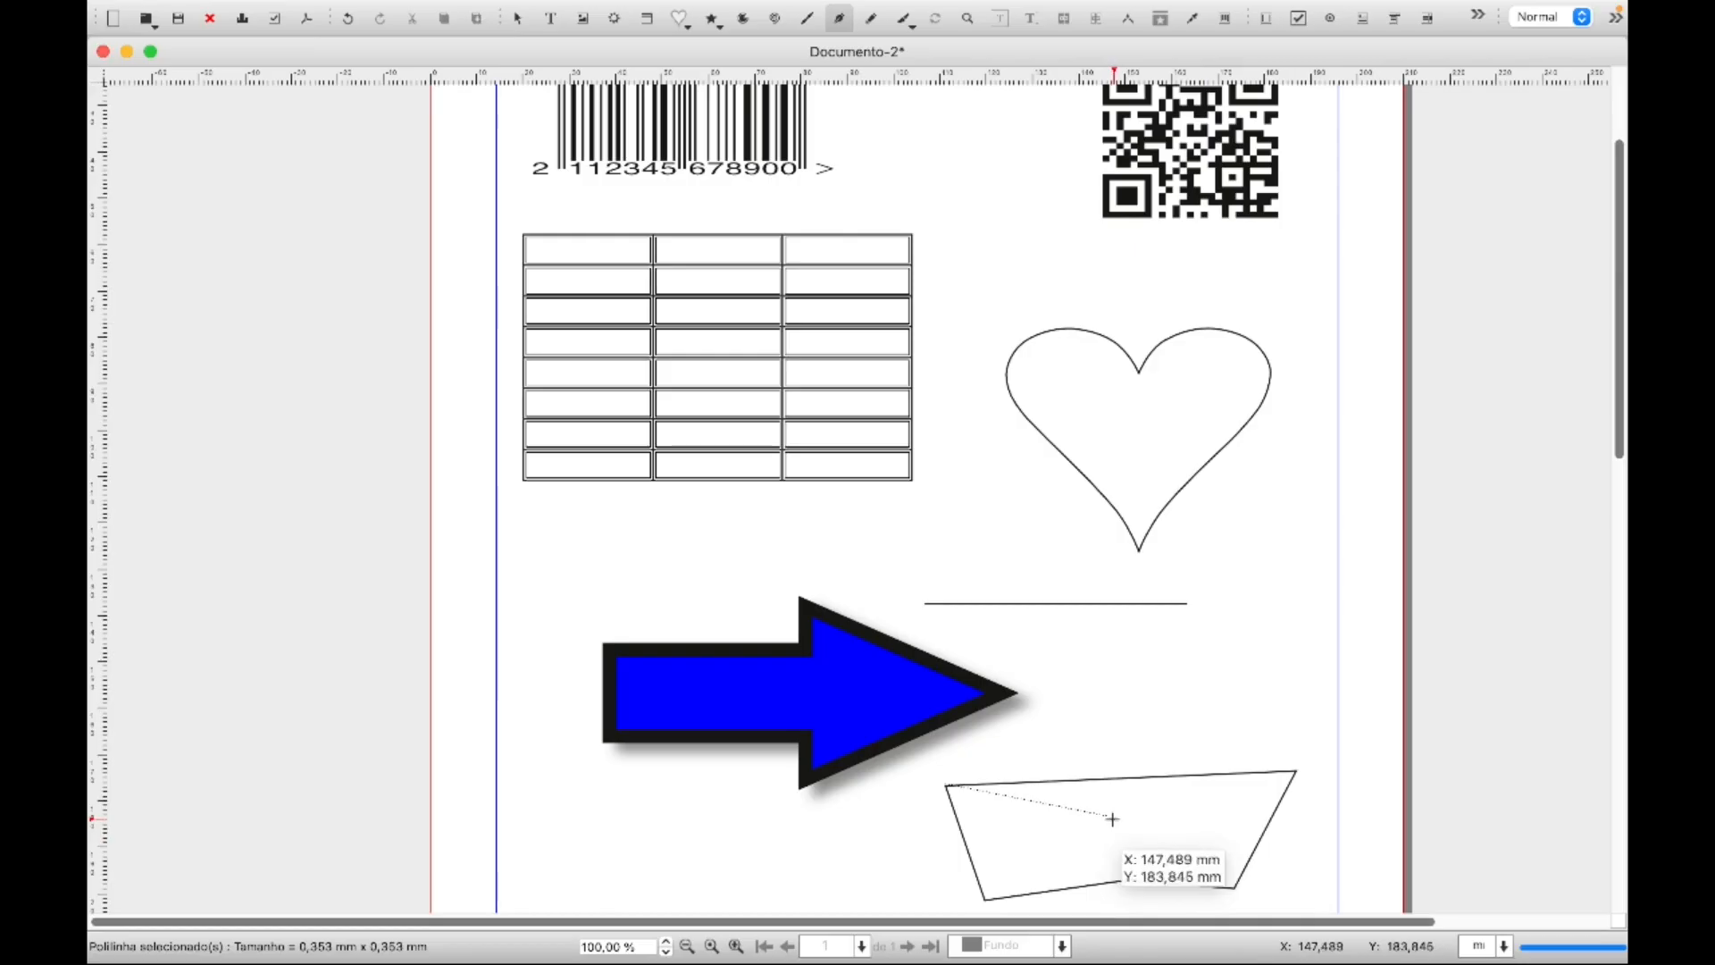
right_click(1225, 675)
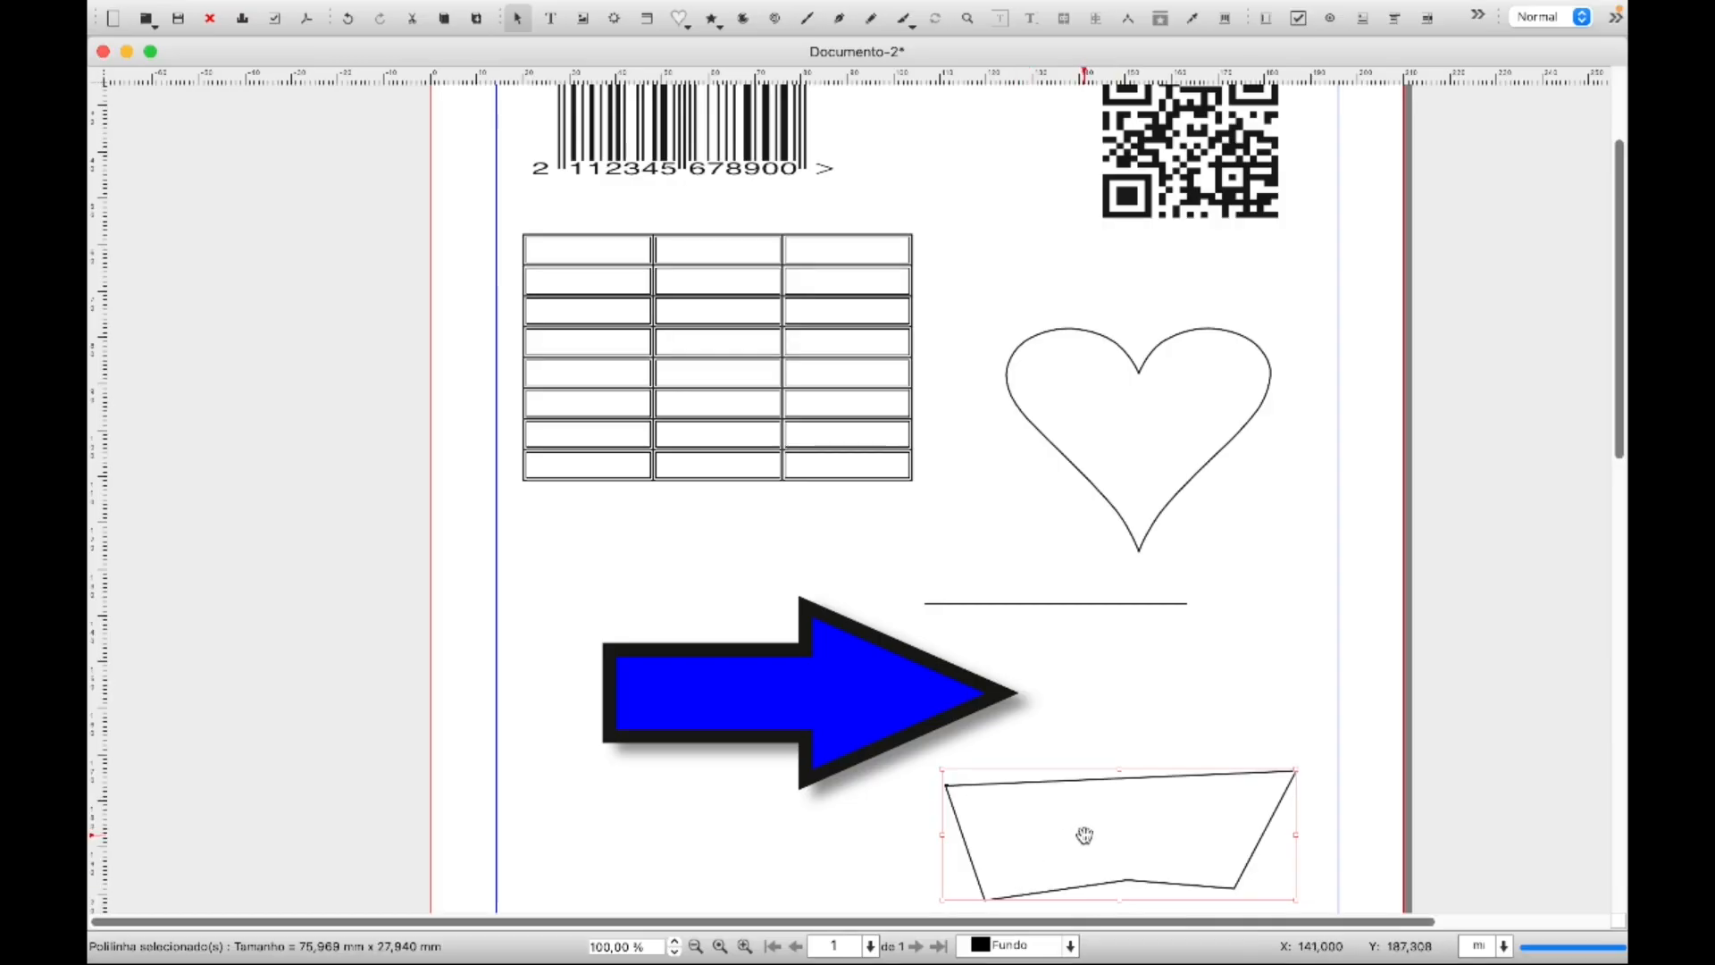
Edit the Bezier shape's nodes, moving the lower middle node to about X 34.6, Y 15.7 mm and the upper-right node slightly outward
double_click(1085, 782)
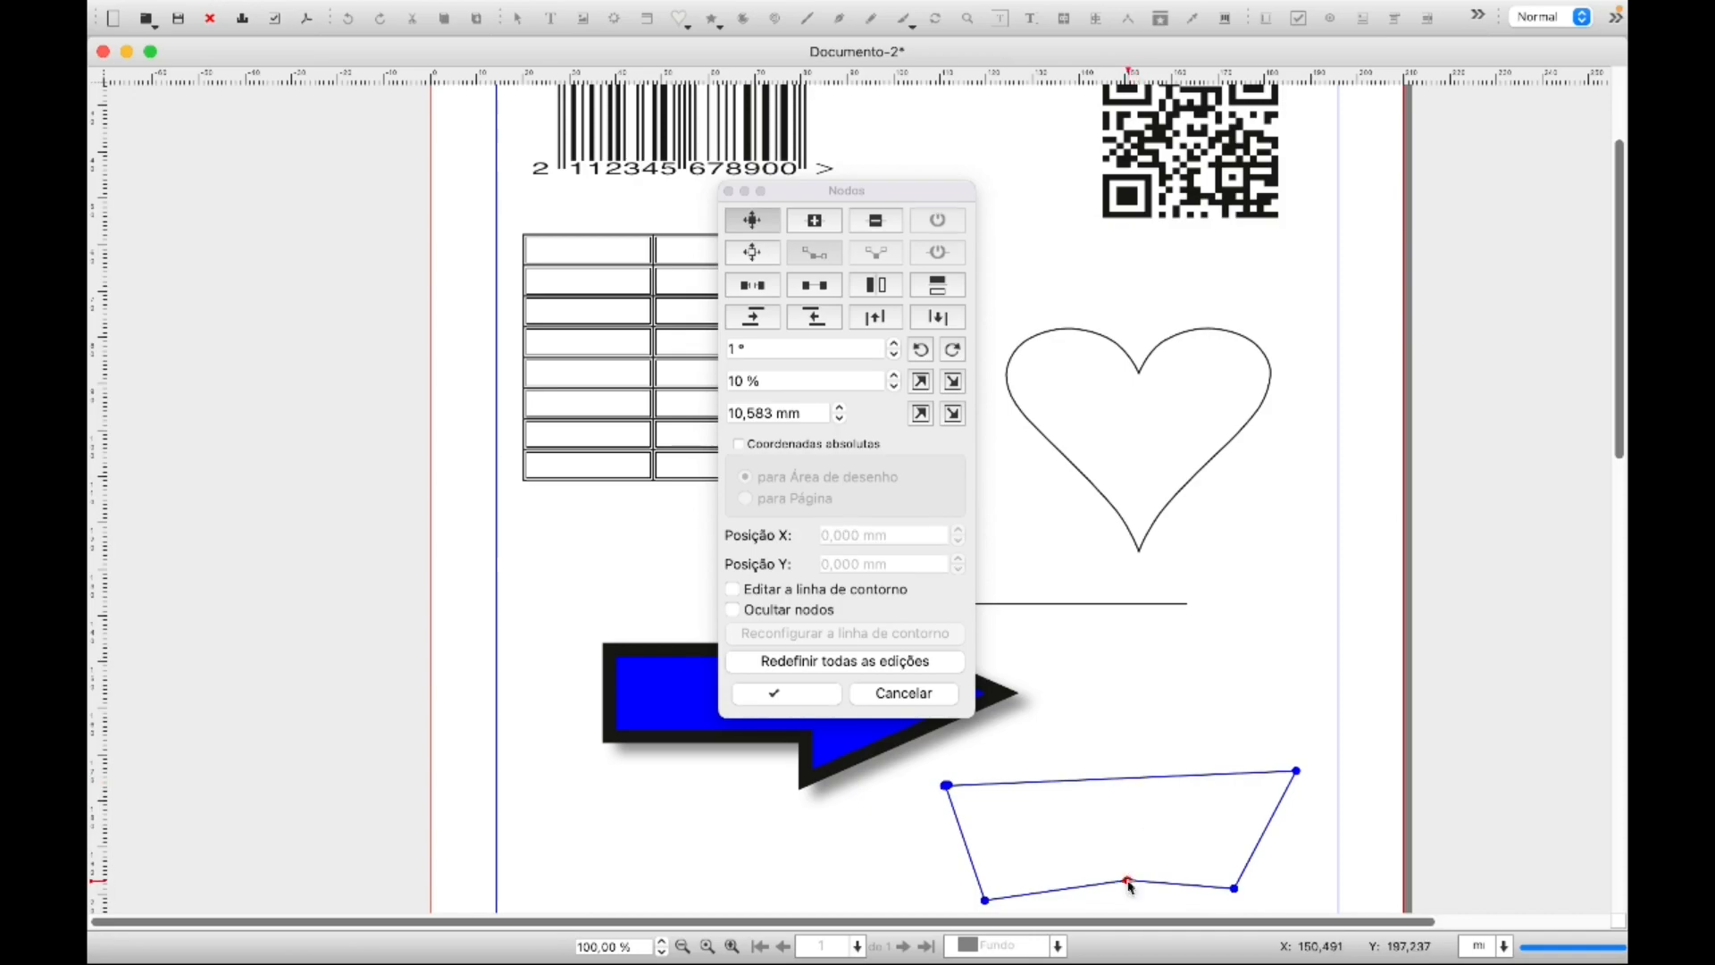
drag(1129, 885, 1106, 868)
key(Escape)
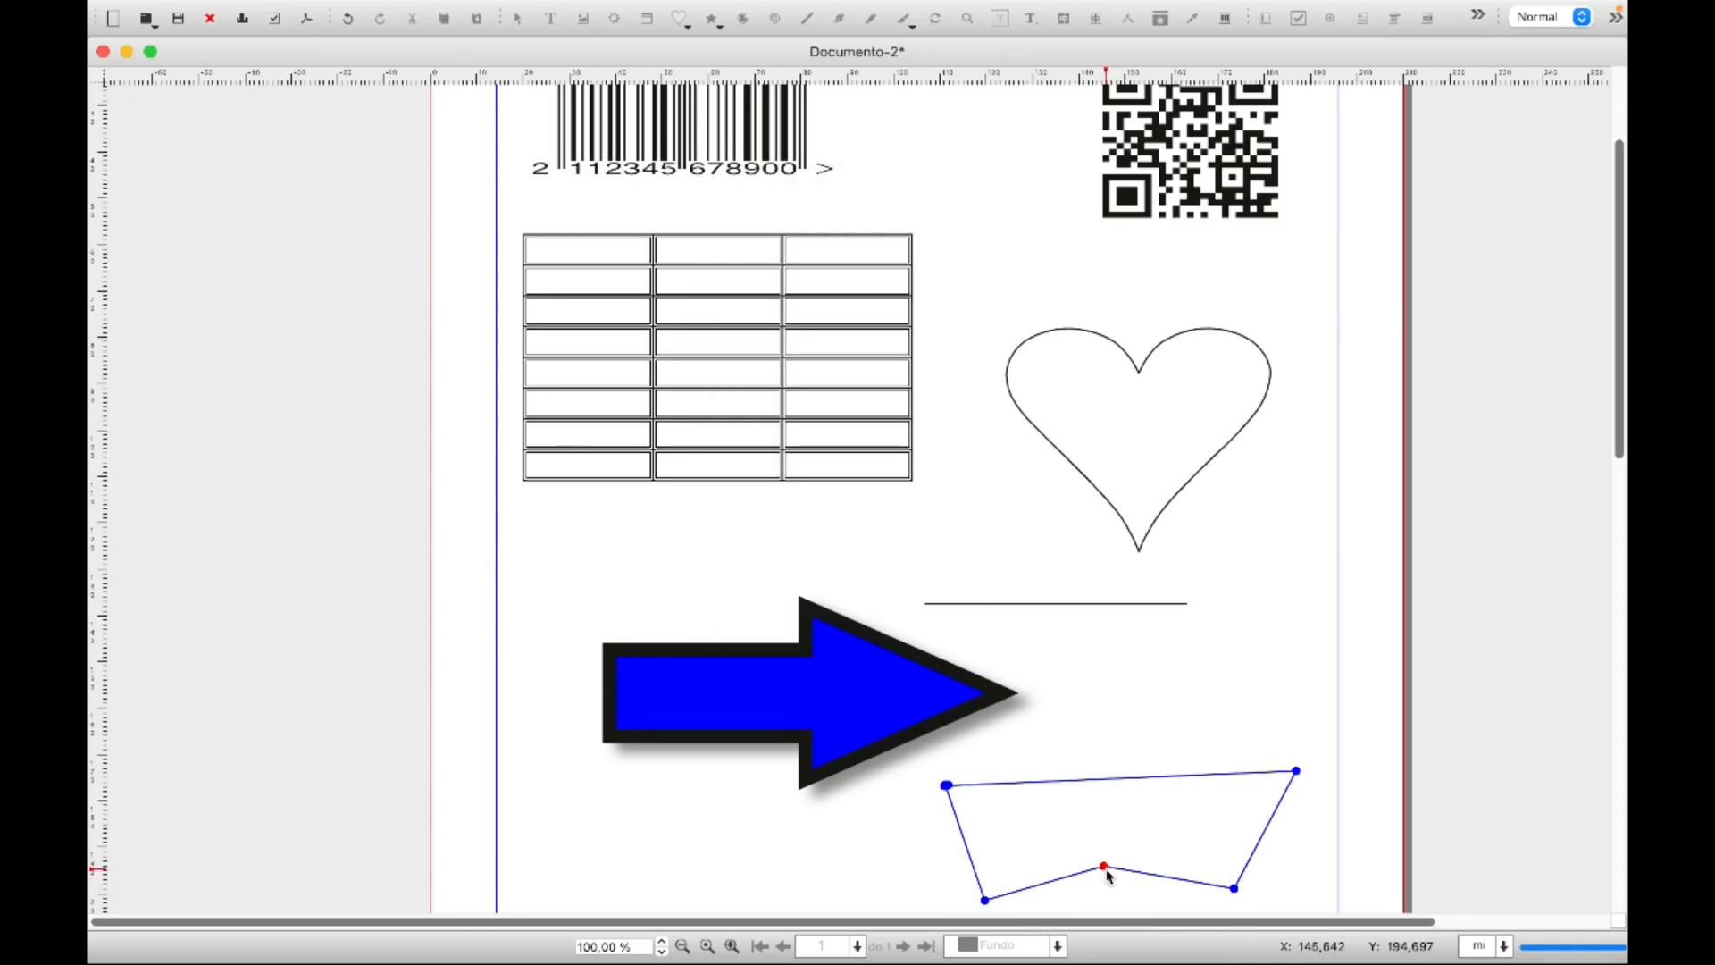
double_click(1106, 869)
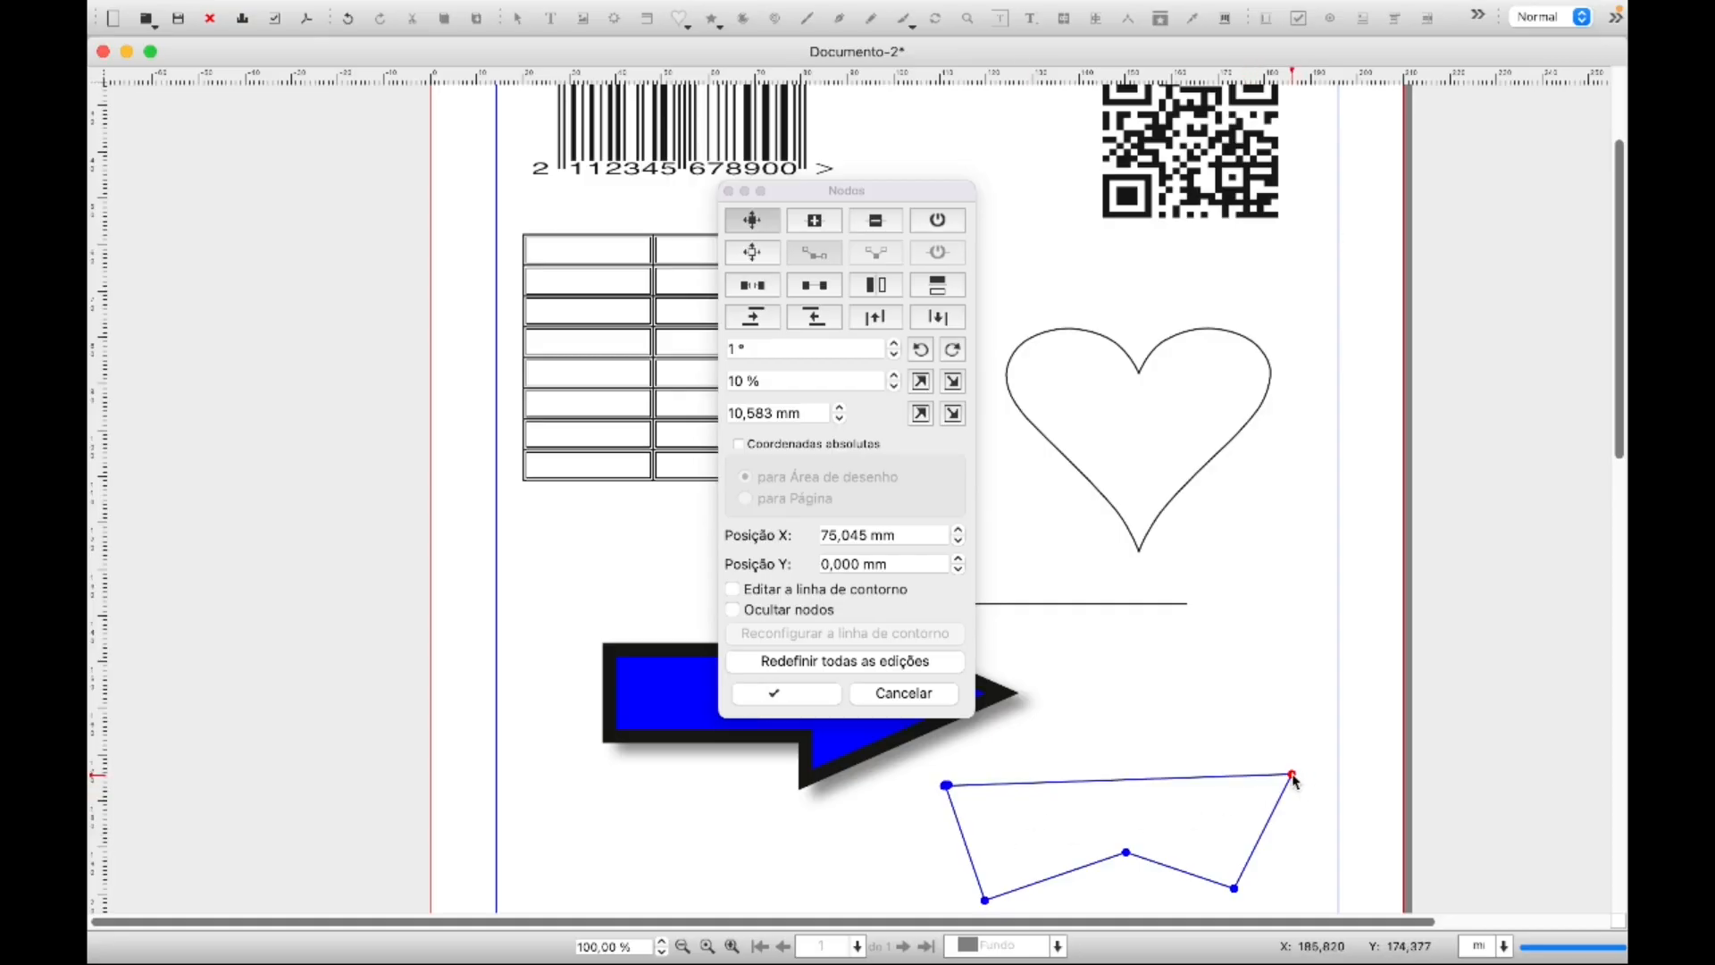
mouse_move(1293, 775)
mouse_down()
mouse_move(1269, 784)
mouse_move(1279, 755)
mouse_move(1303, 770)
mouse_up()
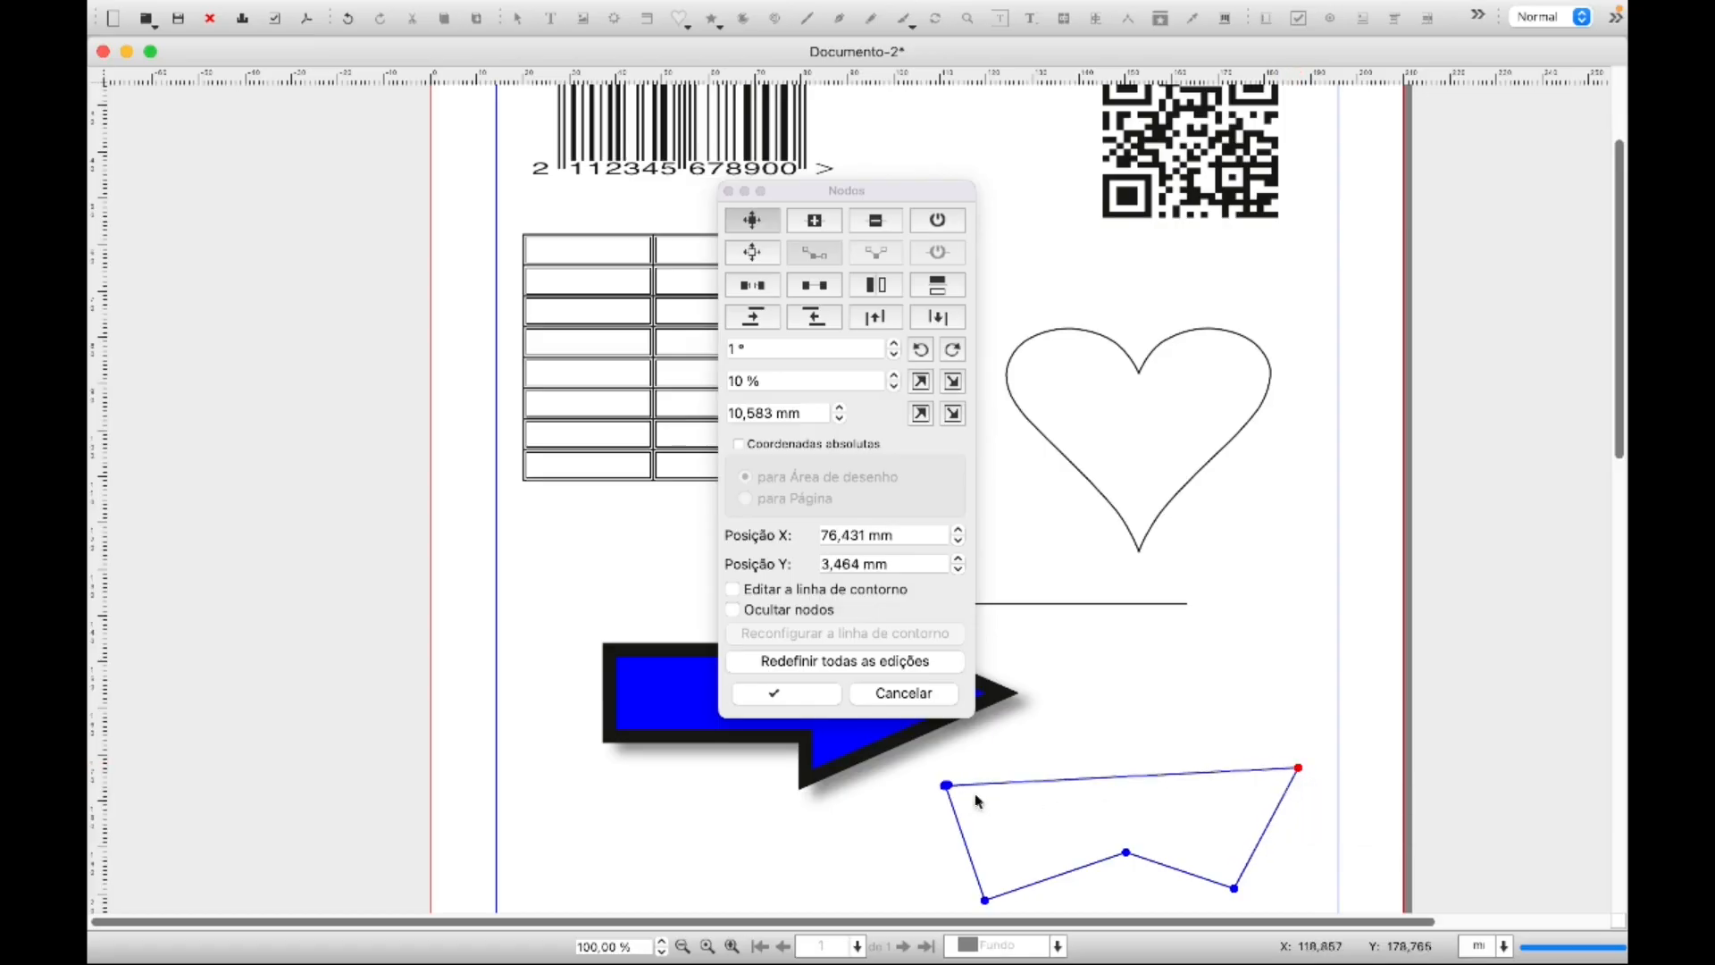
mouse_move(946, 786)
mouse_down()
mouse_move(917, 784)
mouse_move(965, 766)
mouse_move(951, 790)
mouse_up()
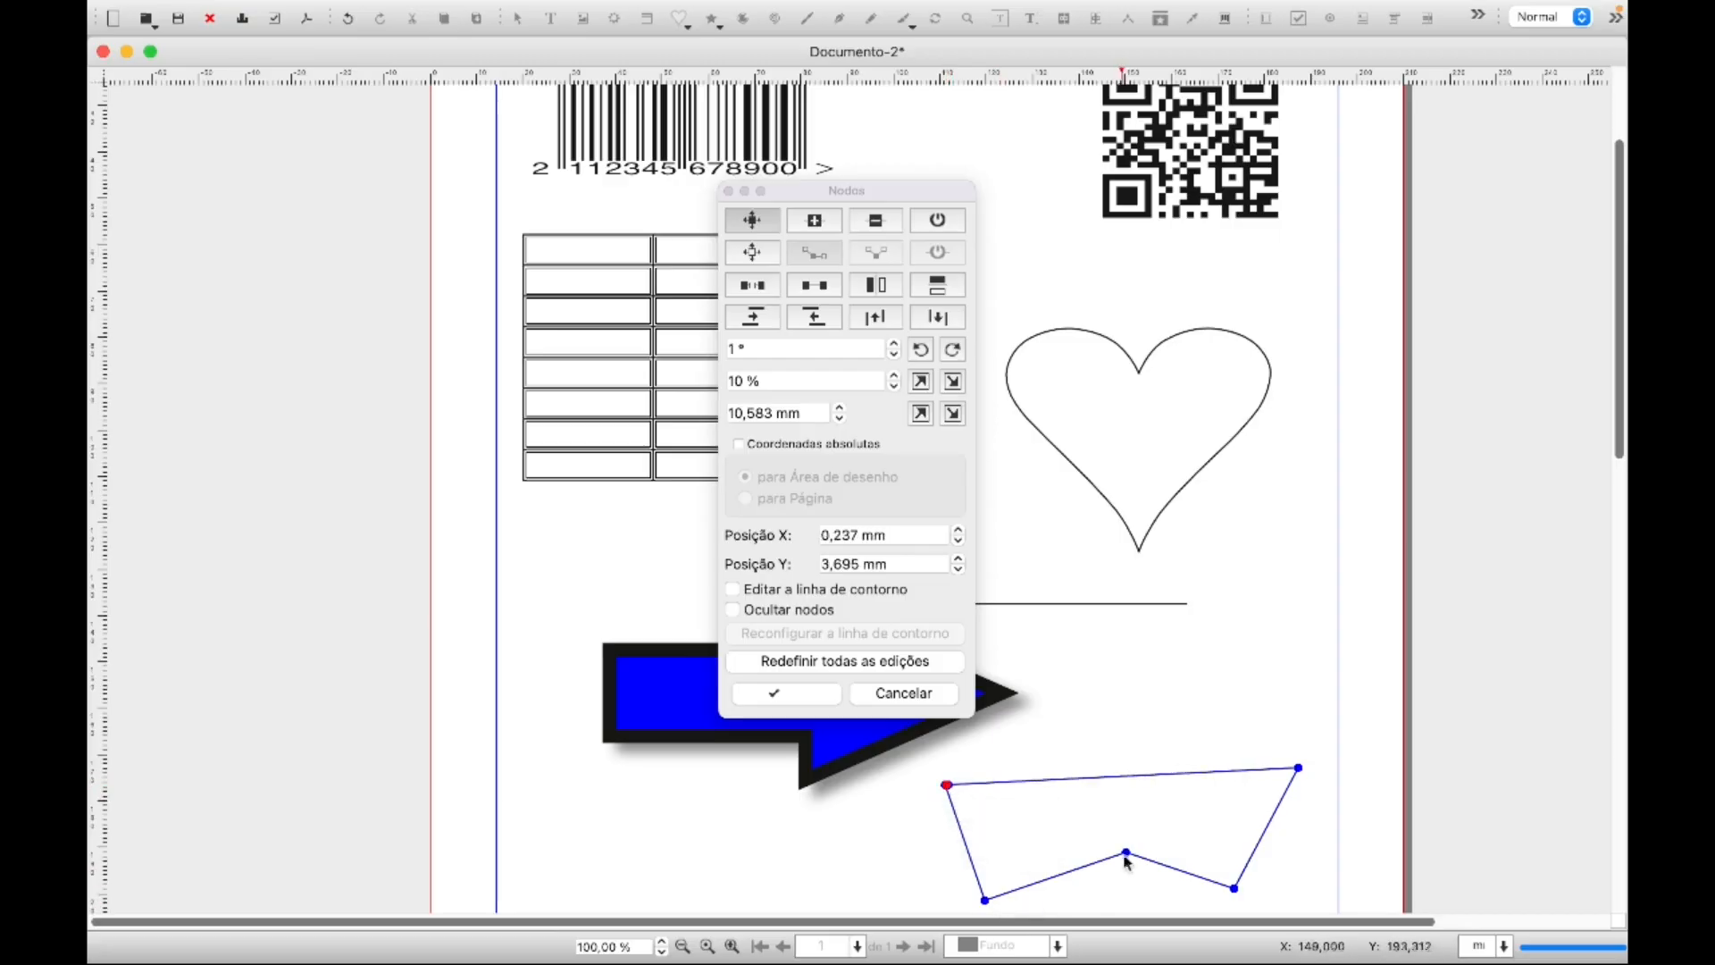
mouse_move(1127, 855)
mouse_down()
mouse_move(1124, 884)
mouse_move(1182, 904)
mouse_move(1122, 879)
mouse_move(1107, 841)
mouse_up()
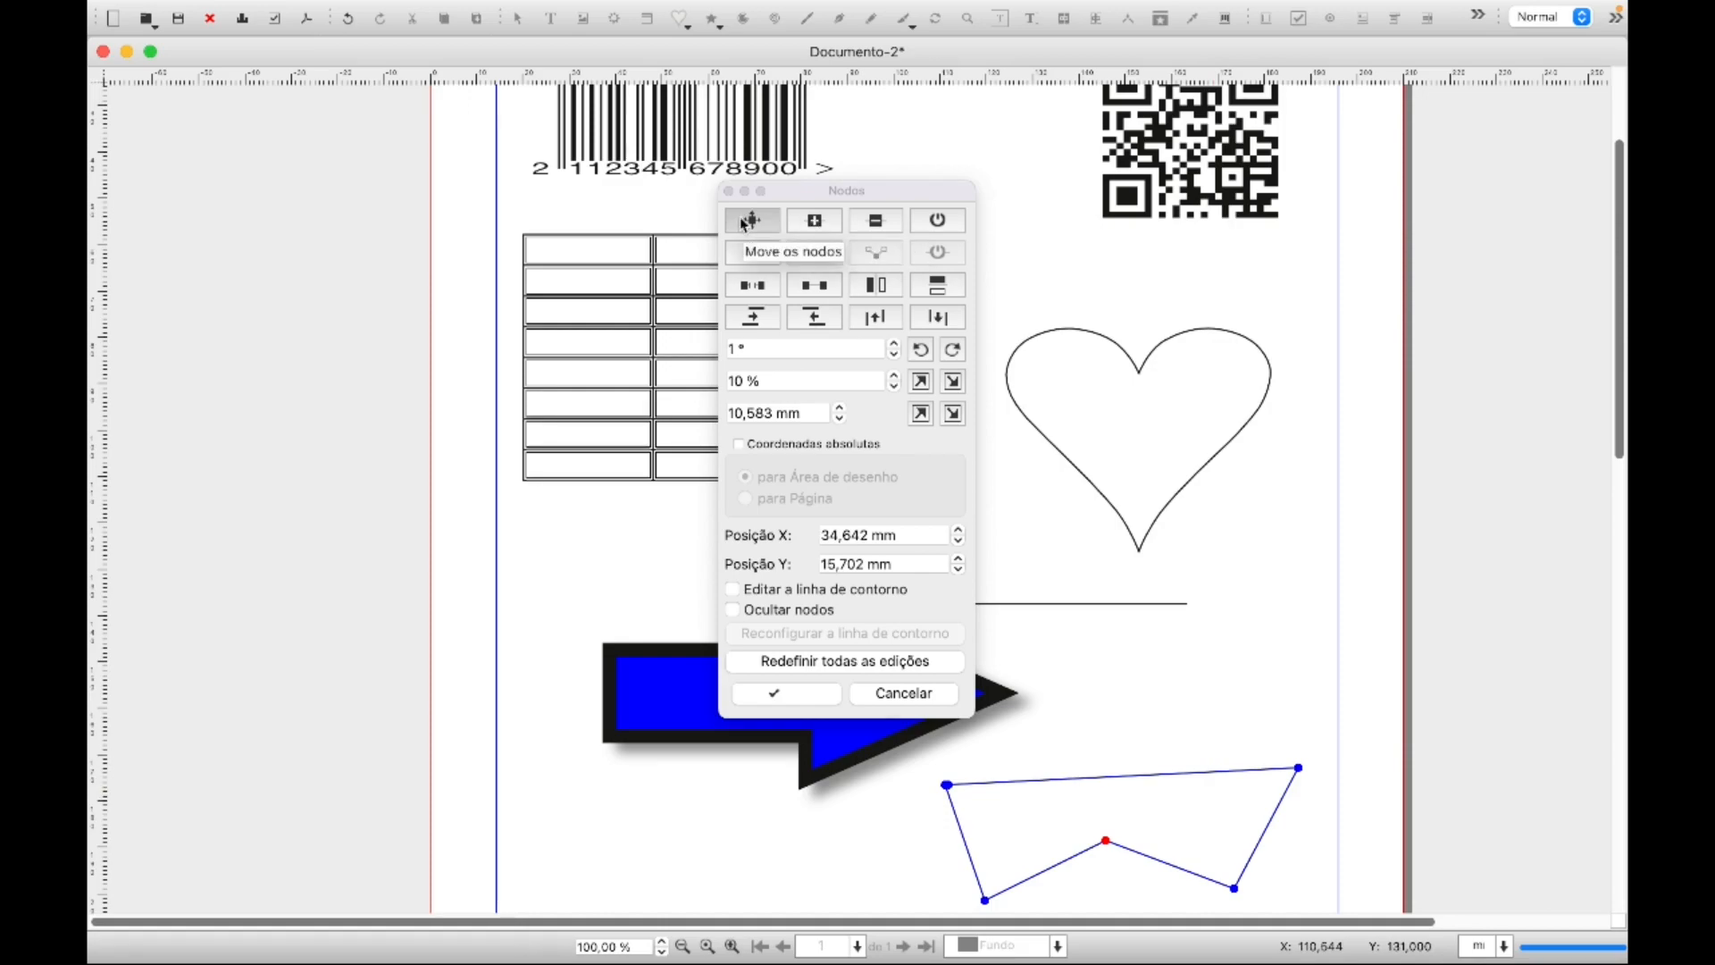
Add three nodes to the Bezier shape's upper edge, placing two of them above it at X 38 mm and X 28 mm
click(819, 228)
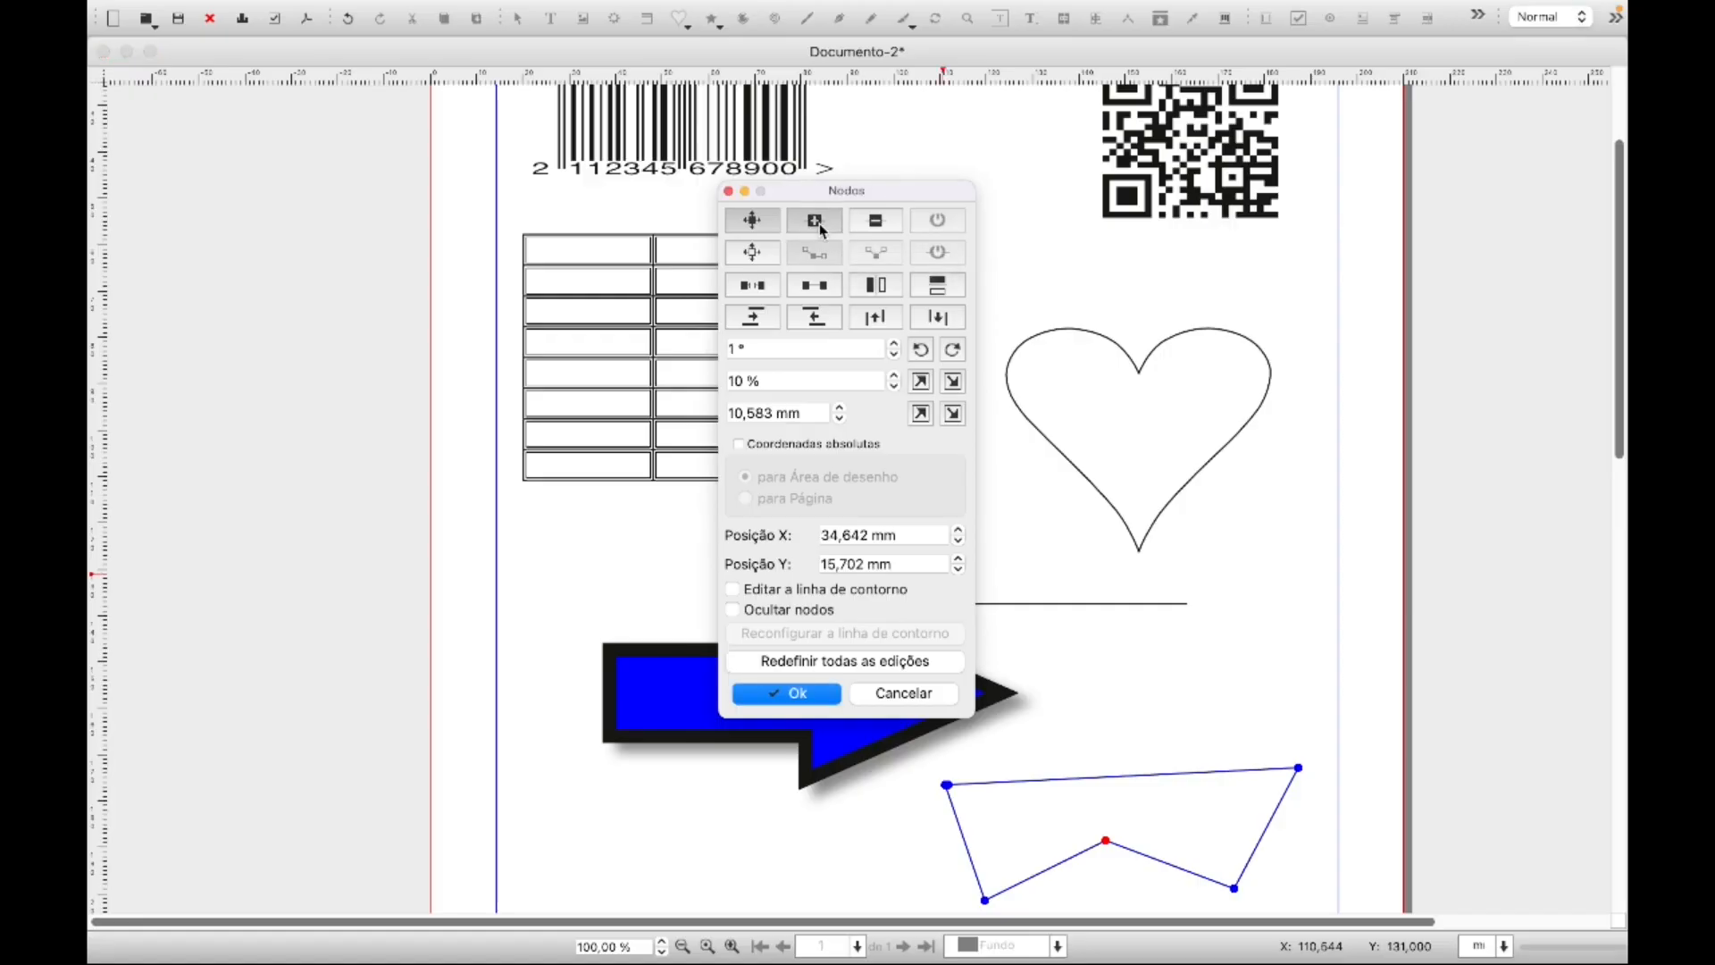
click(1097, 776)
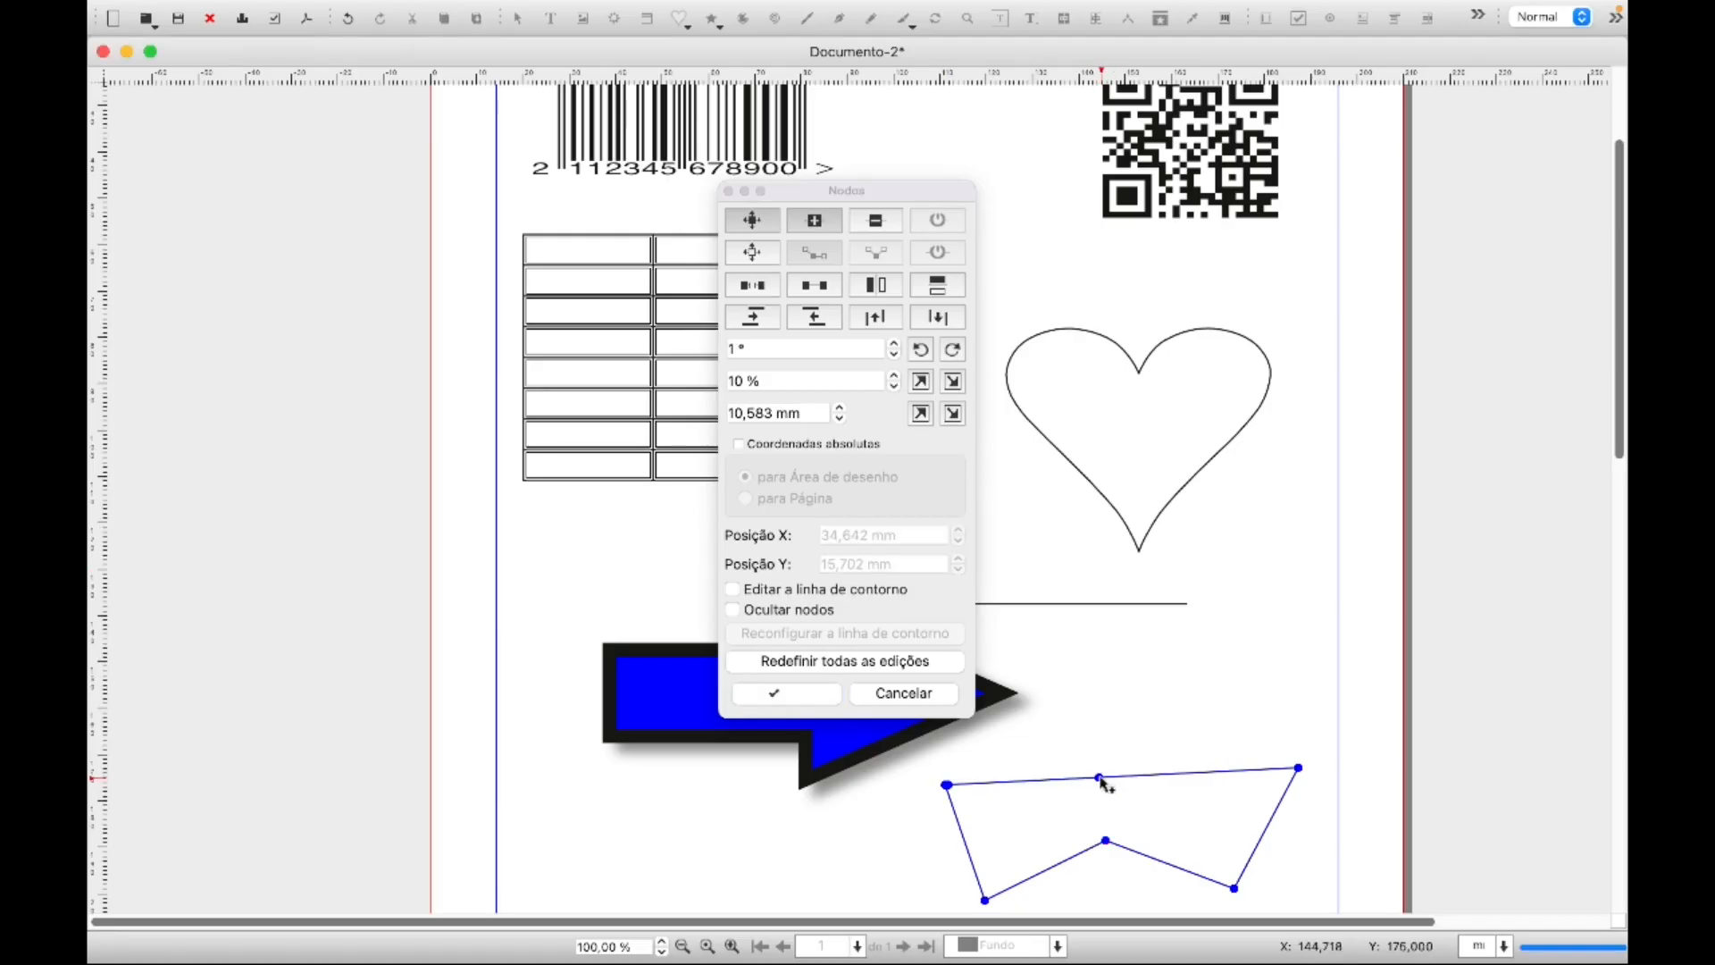
drag(1103, 782, 1122, 745)
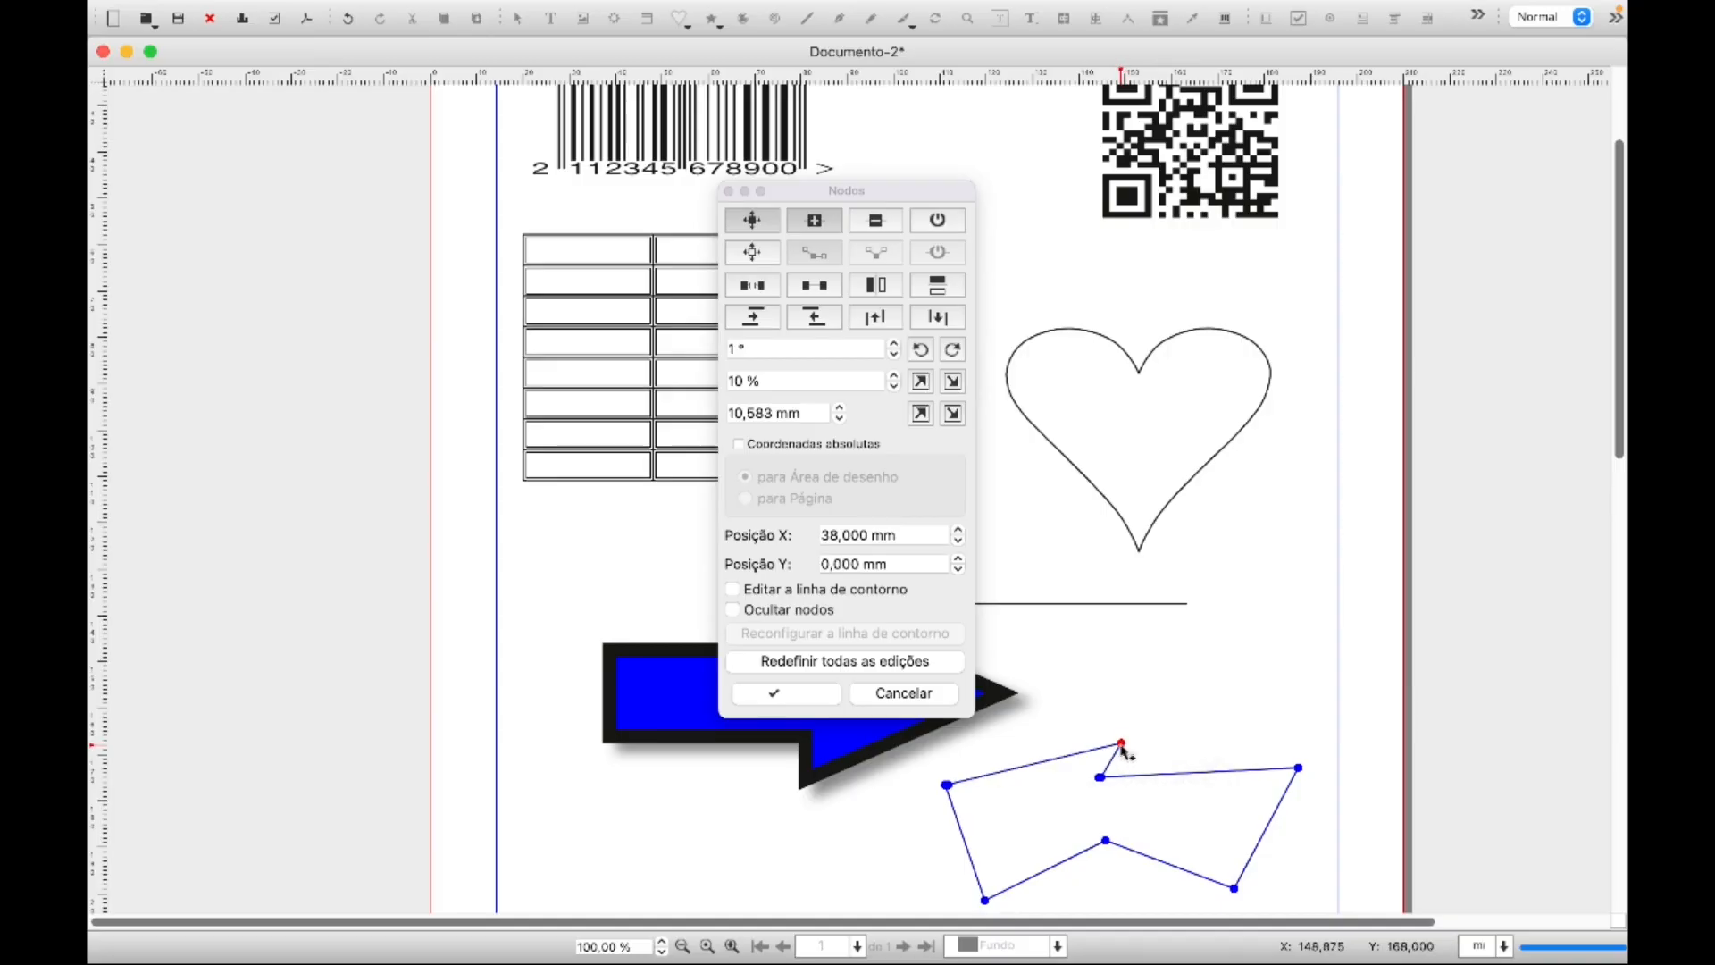
drag(1122, 747, 1076, 741)
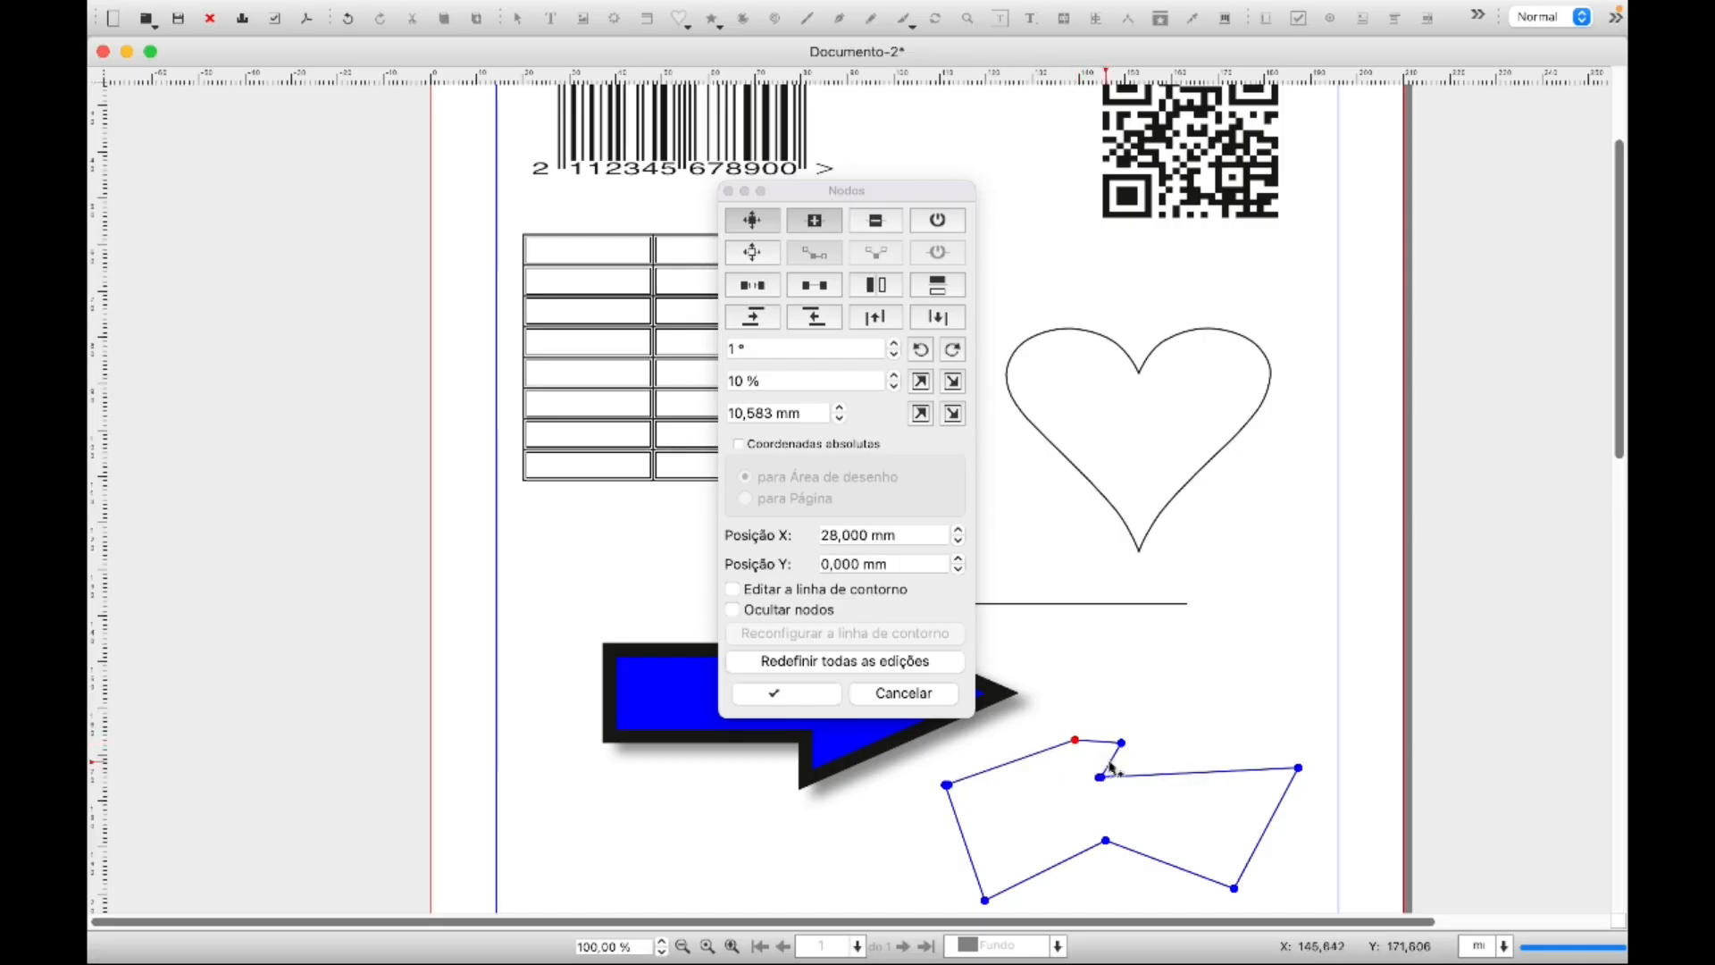
click(828, 225)
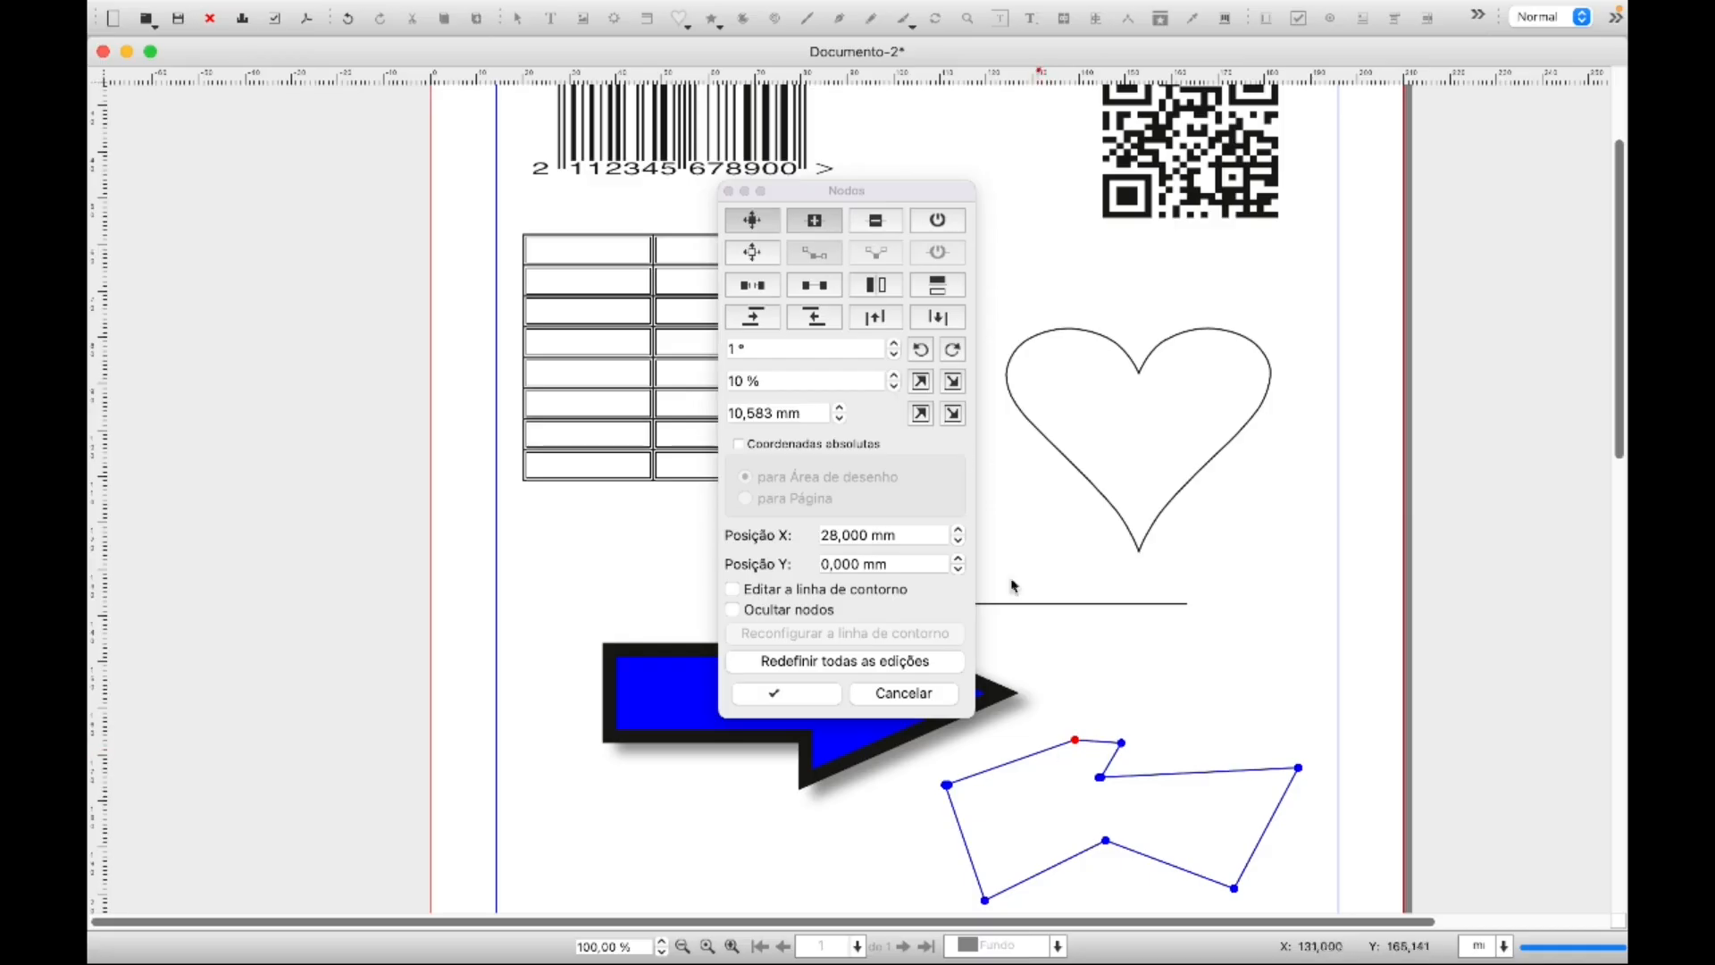
click(831, 226)
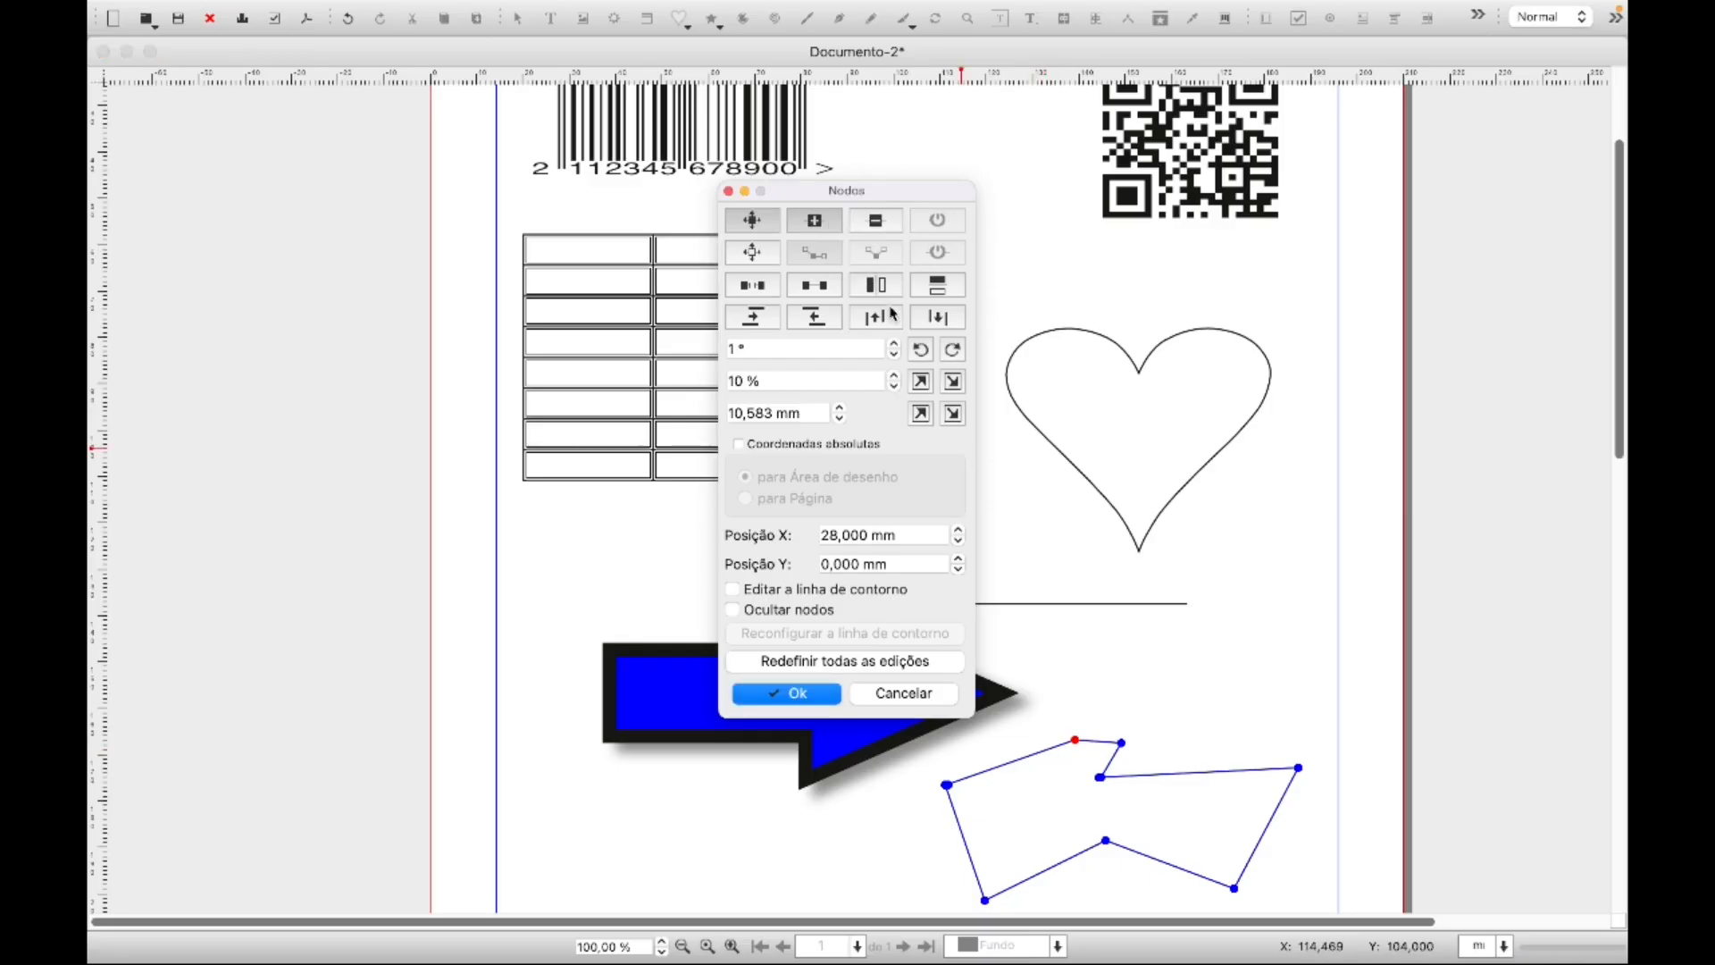
Delete the Bezier shape's upper-edge node at X 28 mm and pull the inner notch node's control point to about X 38.6, Y 15 mm
click(875, 226)
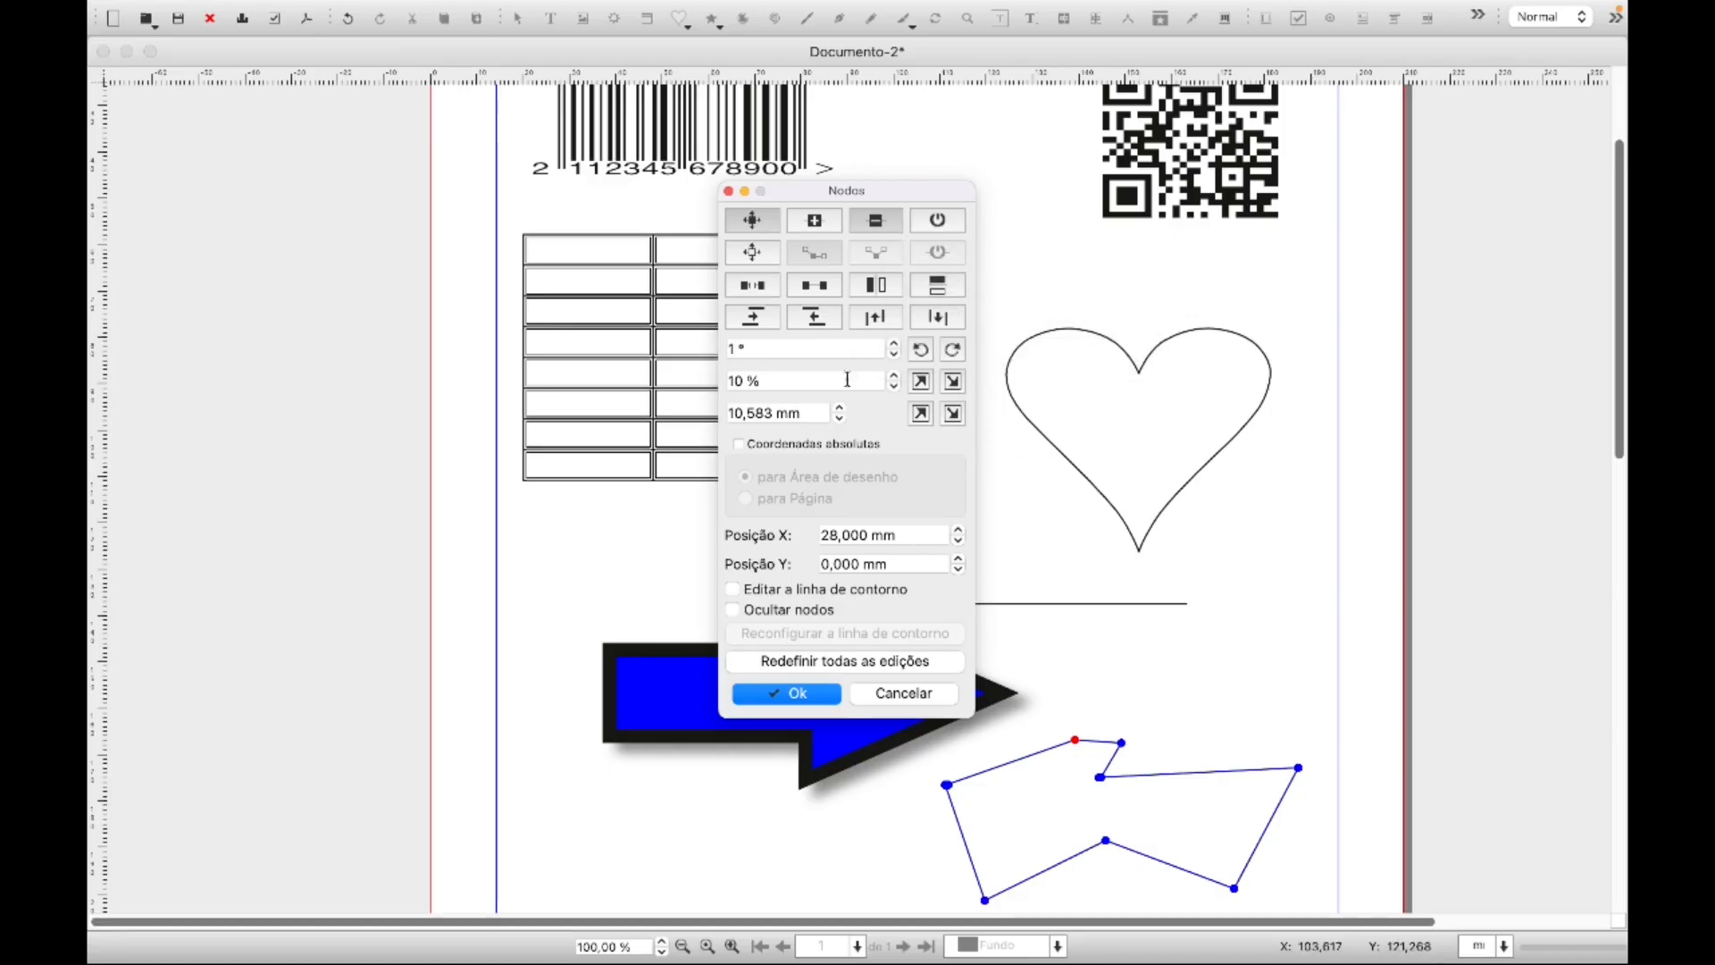
click(1076, 741)
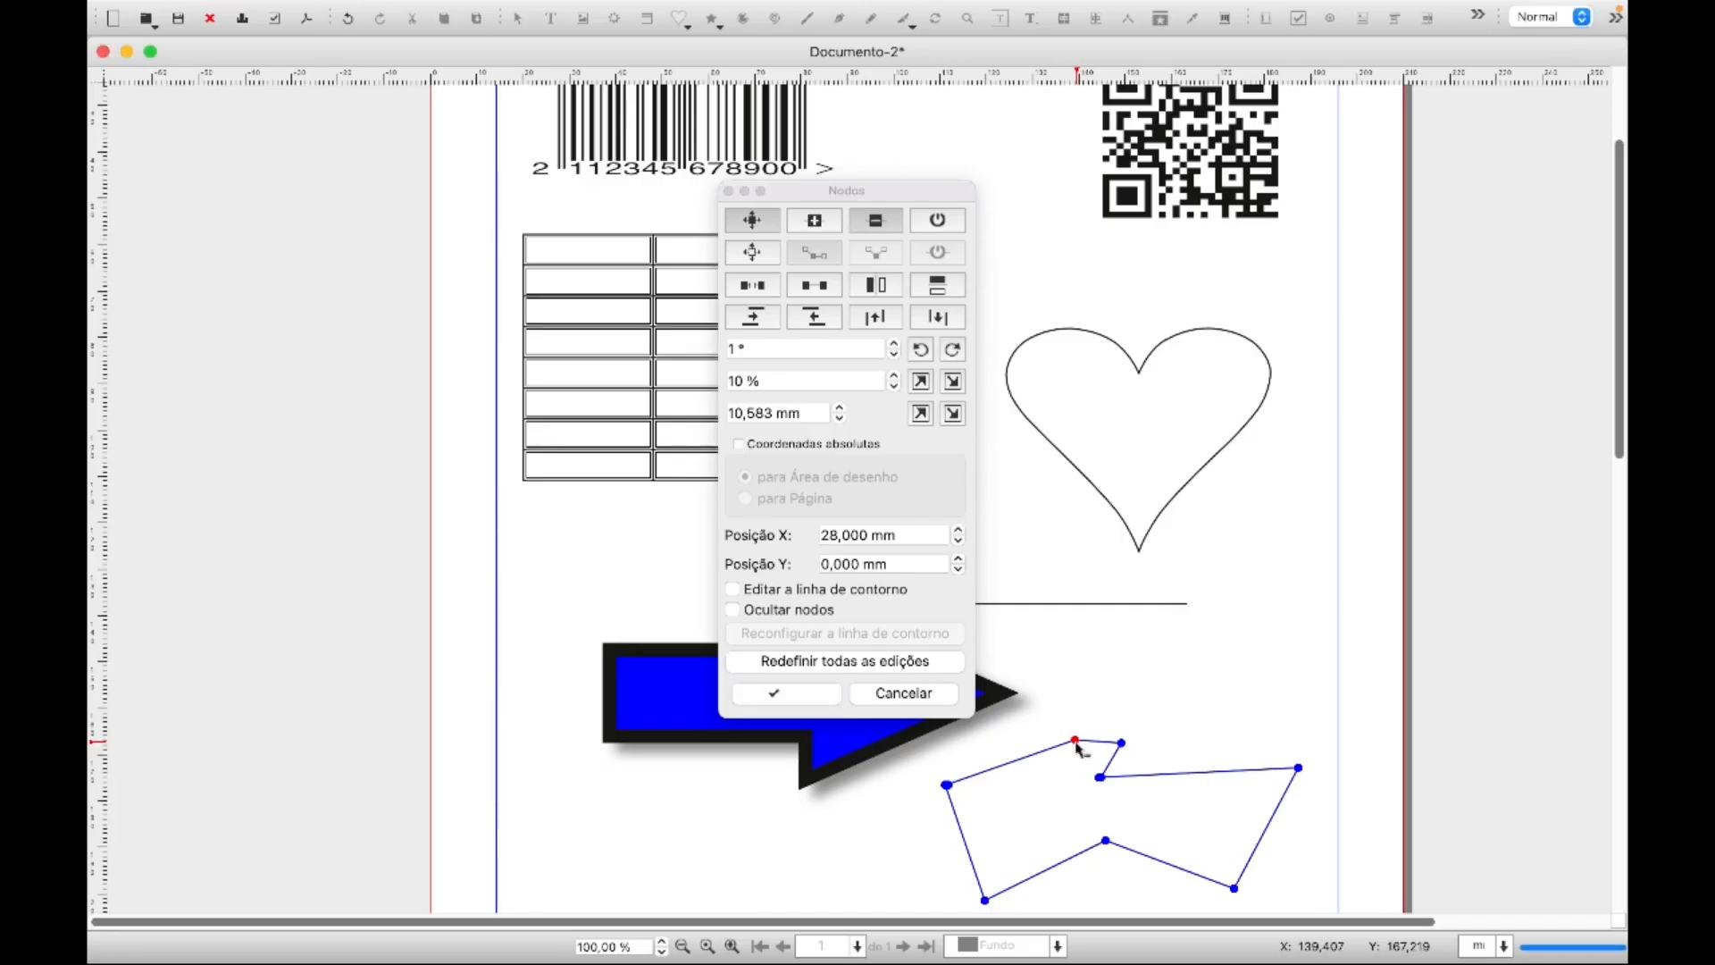
click(1076, 742)
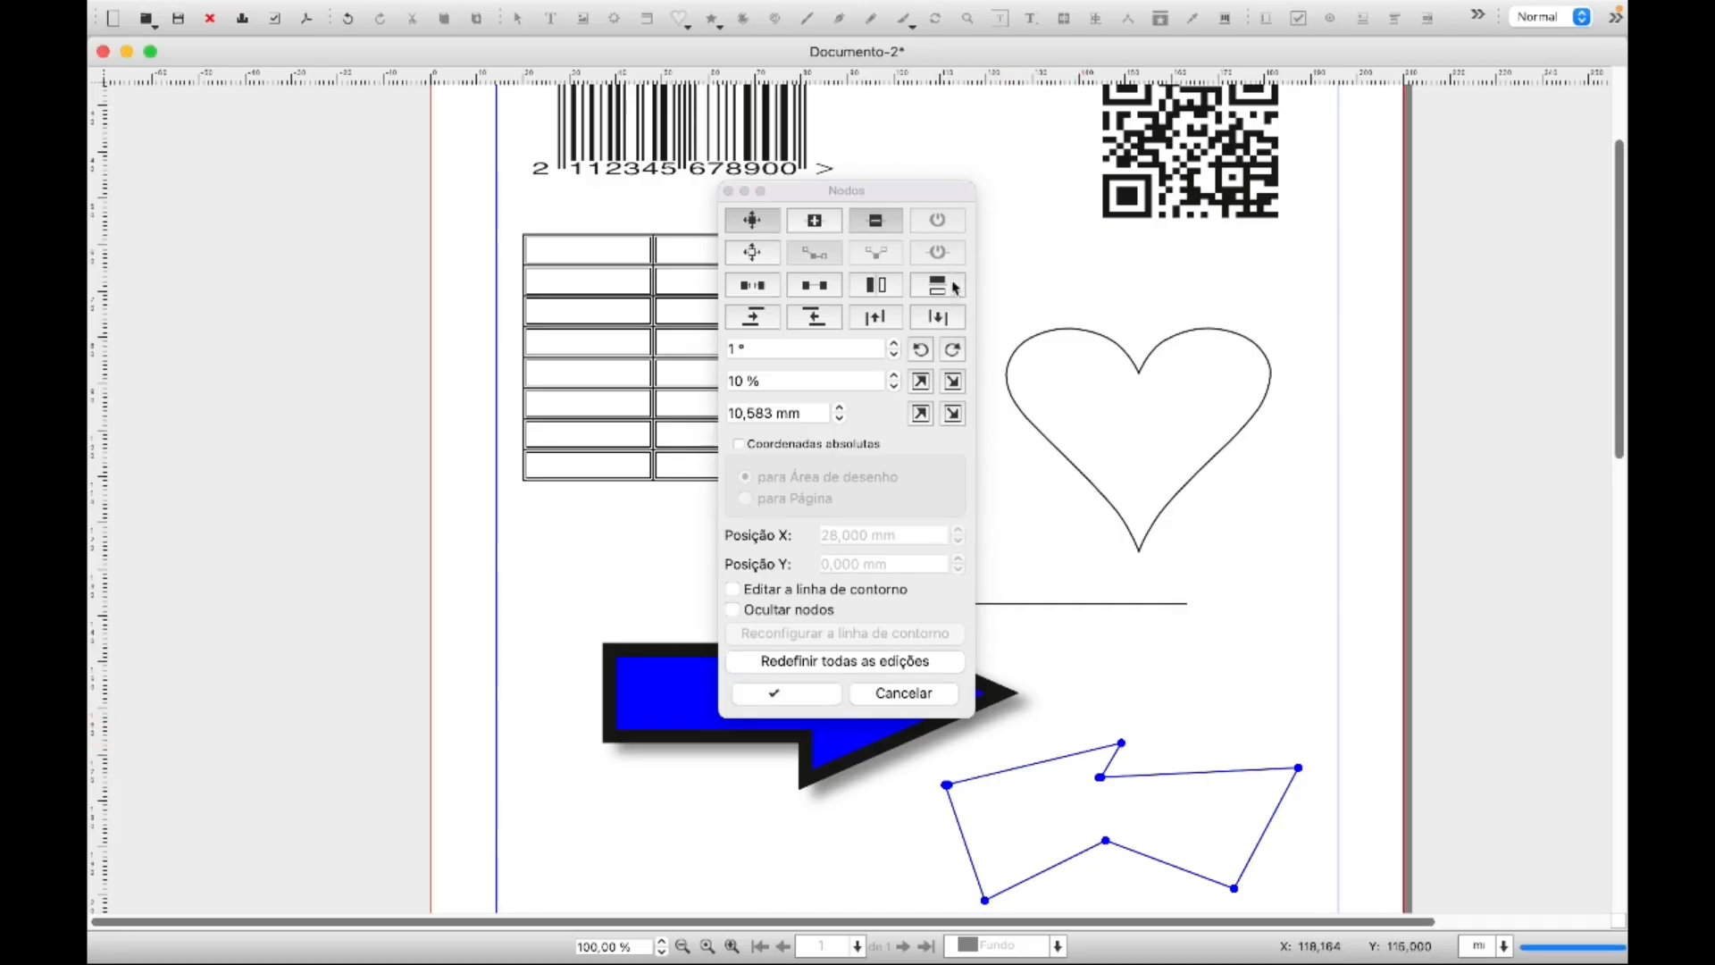
click(940, 221)
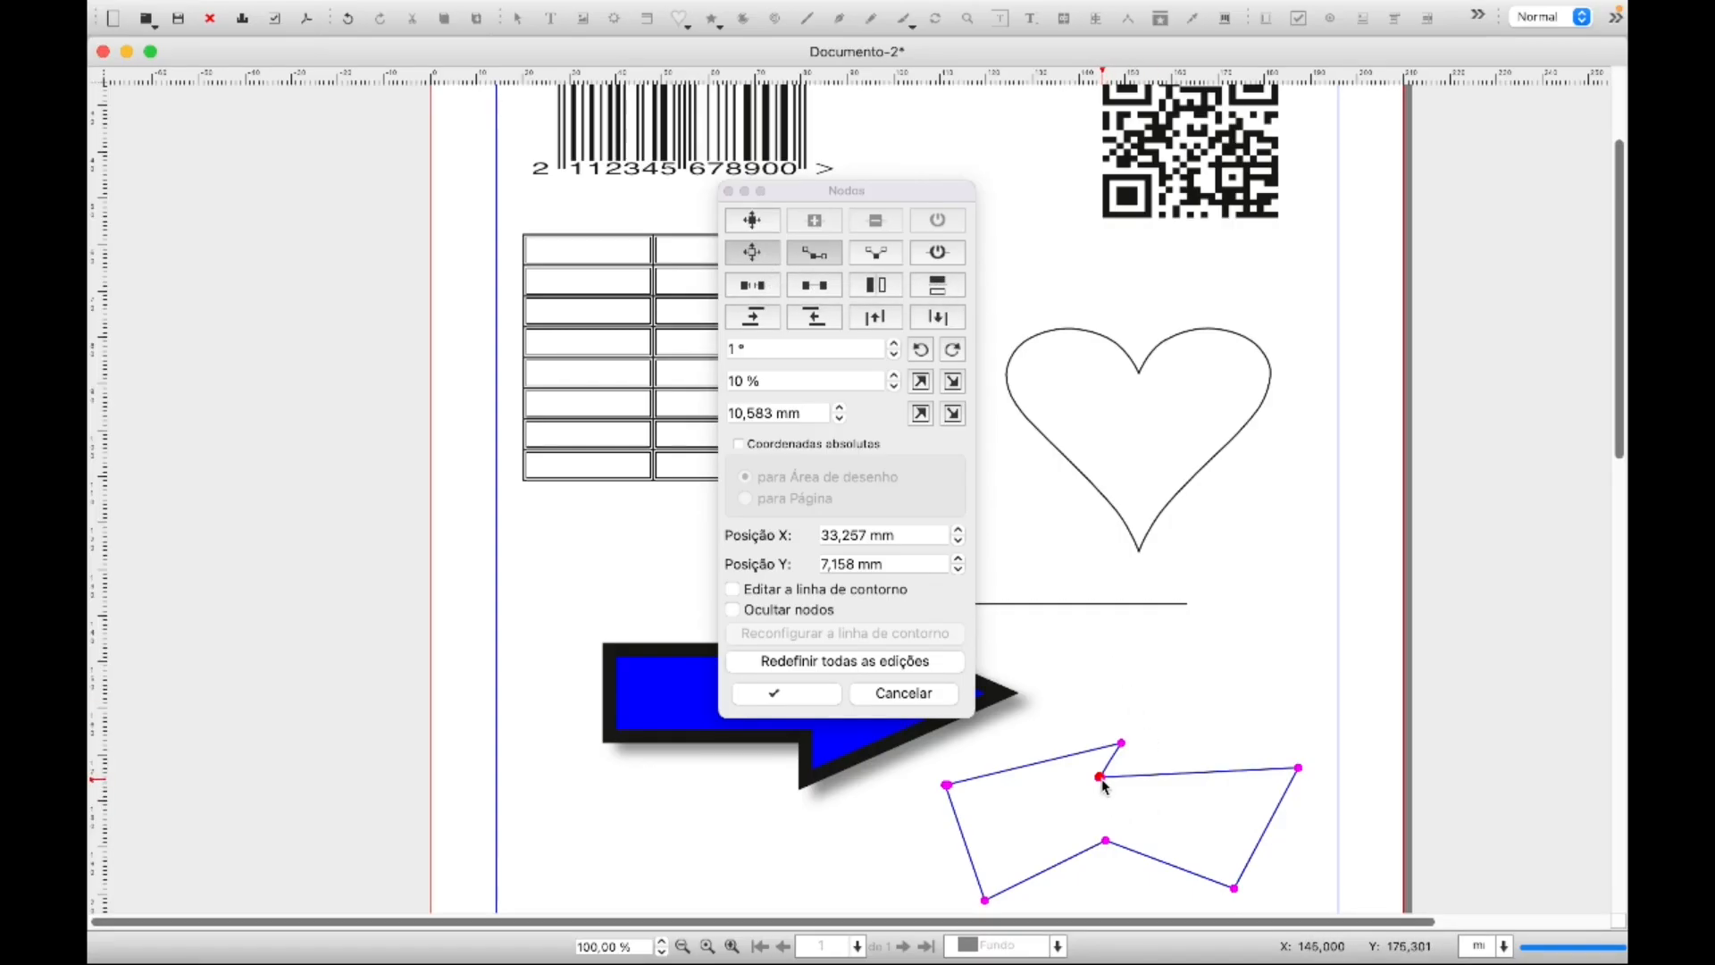
mouse_move(1104, 785)
mouse_down()
mouse_move(1090, 785)
mouse_move(1142, 786)
mouse_move(1063, 786)
mouse_move(1083, 754)
mouse_move(1117, 758)
mouse_move(1060, 777)
mouse_move(1129, 794)
mouse_move(1113, 783)
mouse_move(1106, 804)
mouse_move(1130, 807)
mouse_move(1103, 783)
mouse_move(1147, 798)
mouse_move(1158, 766)
mouse_move(1123, 796)
mouse_move(1061, 780)
mouse_move(1066, 761)
mouse_move(1124, 812)
mouse_up()
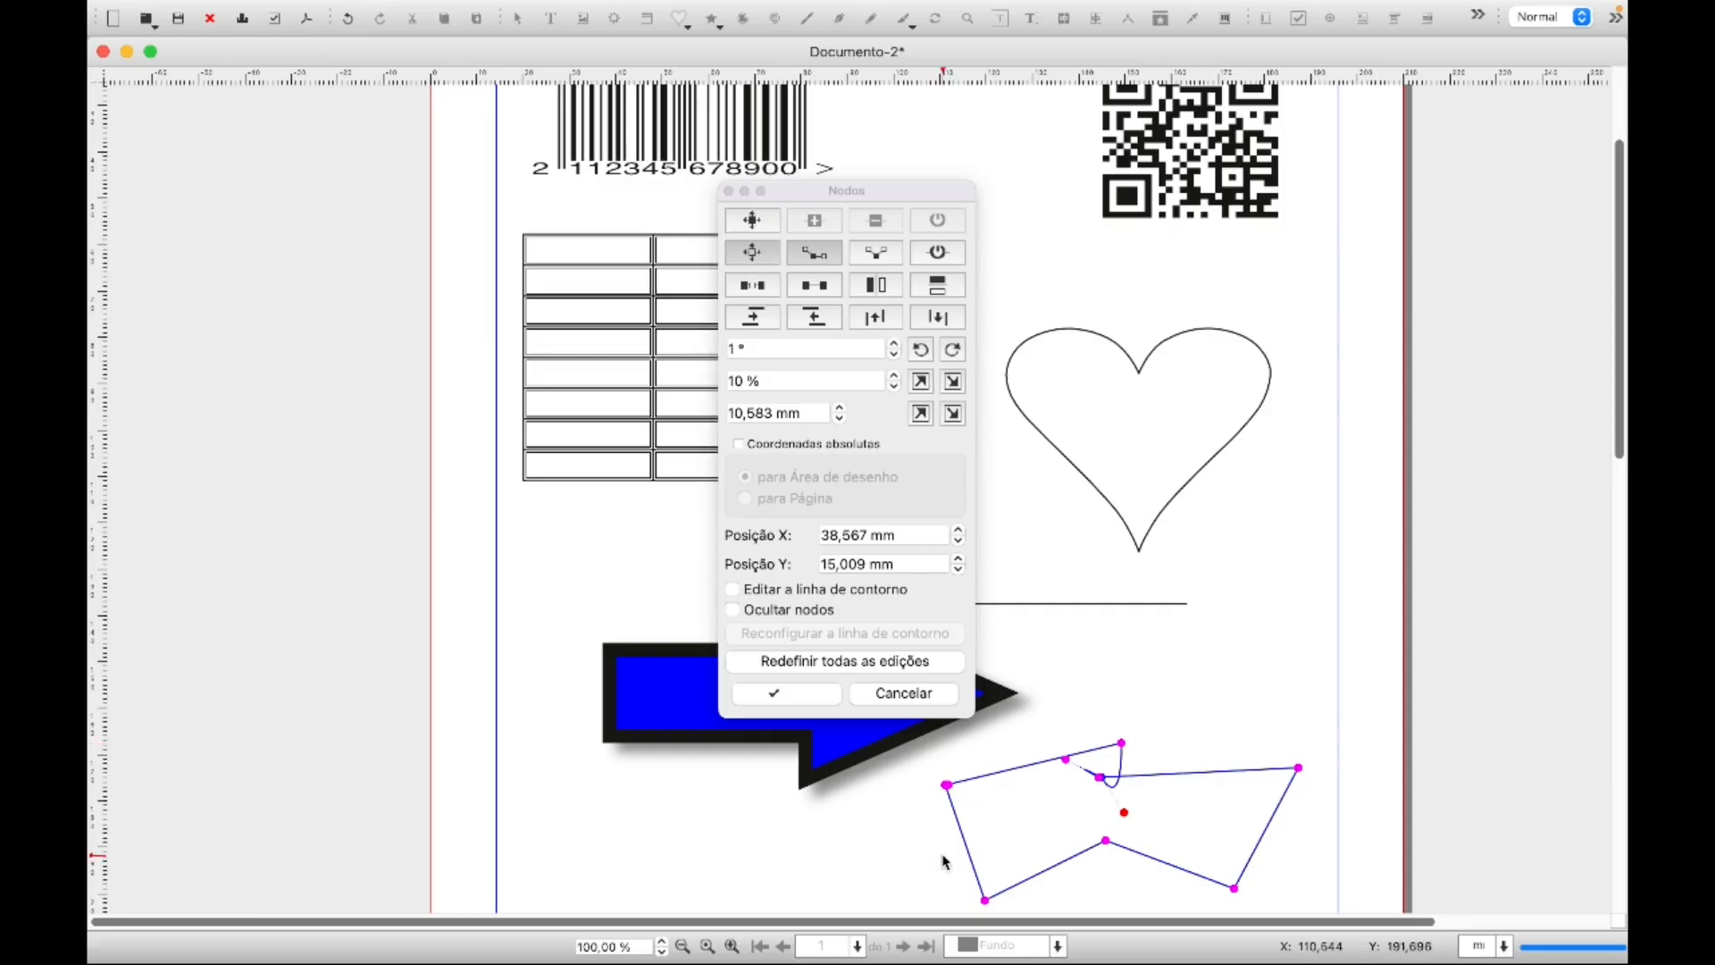
Finish editing the nodes and delete the whole Bezier shape
click(728, 192)
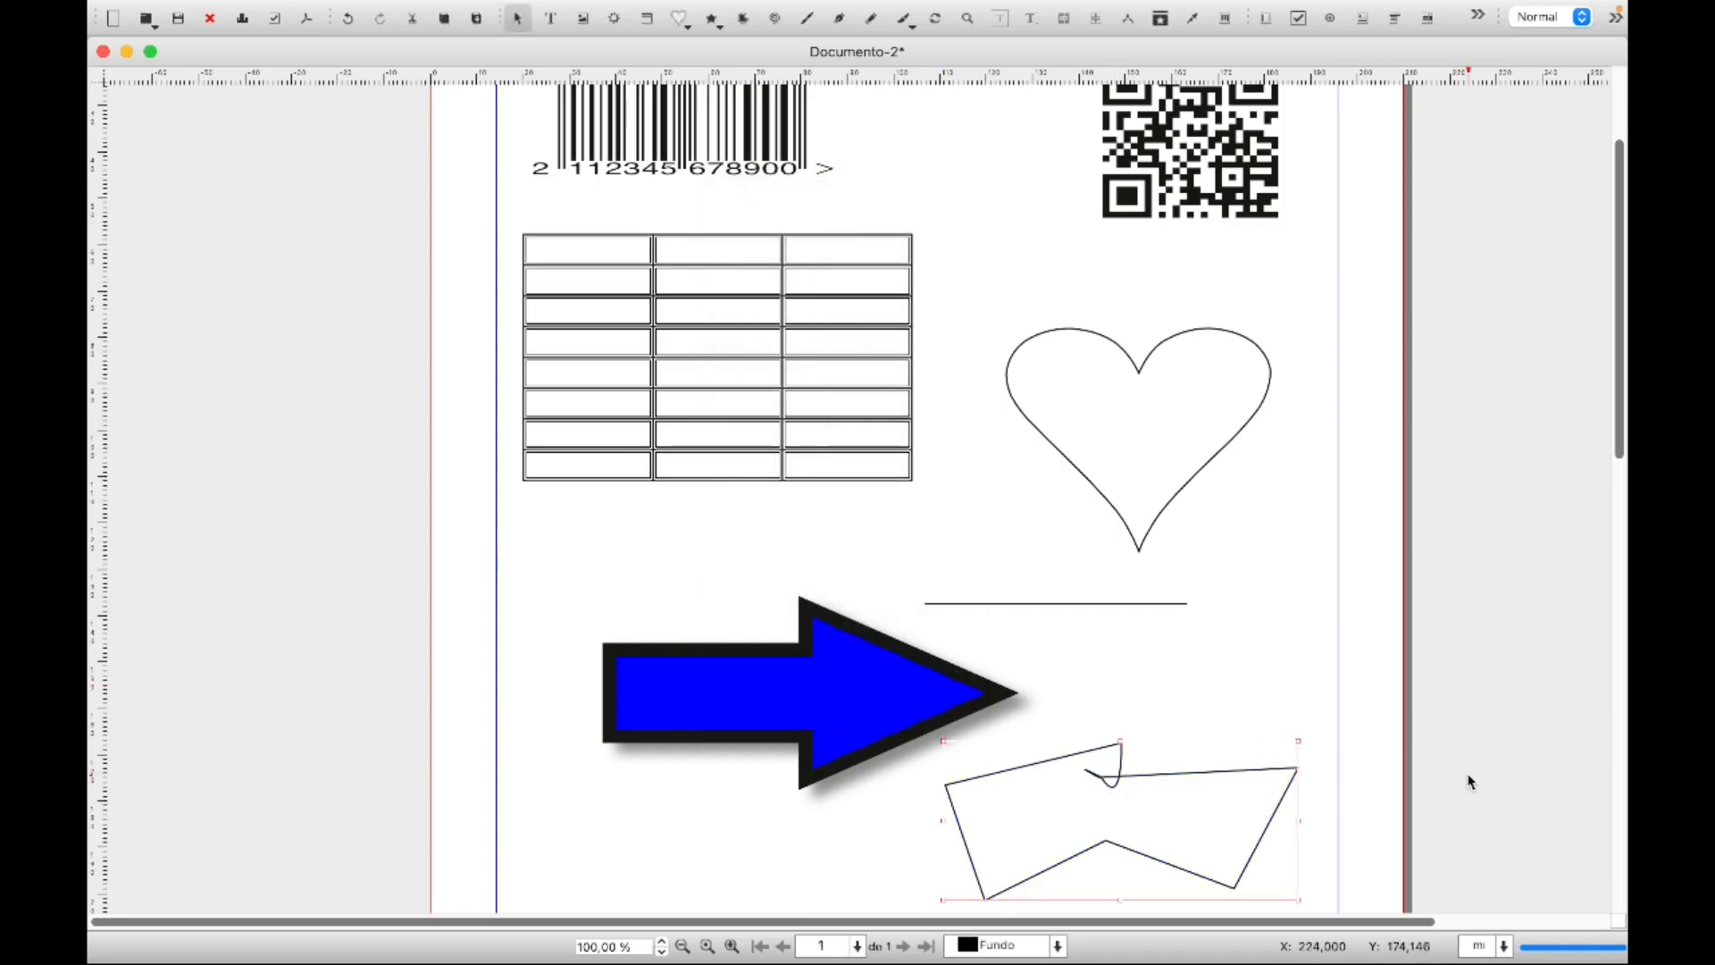
key(Delete)
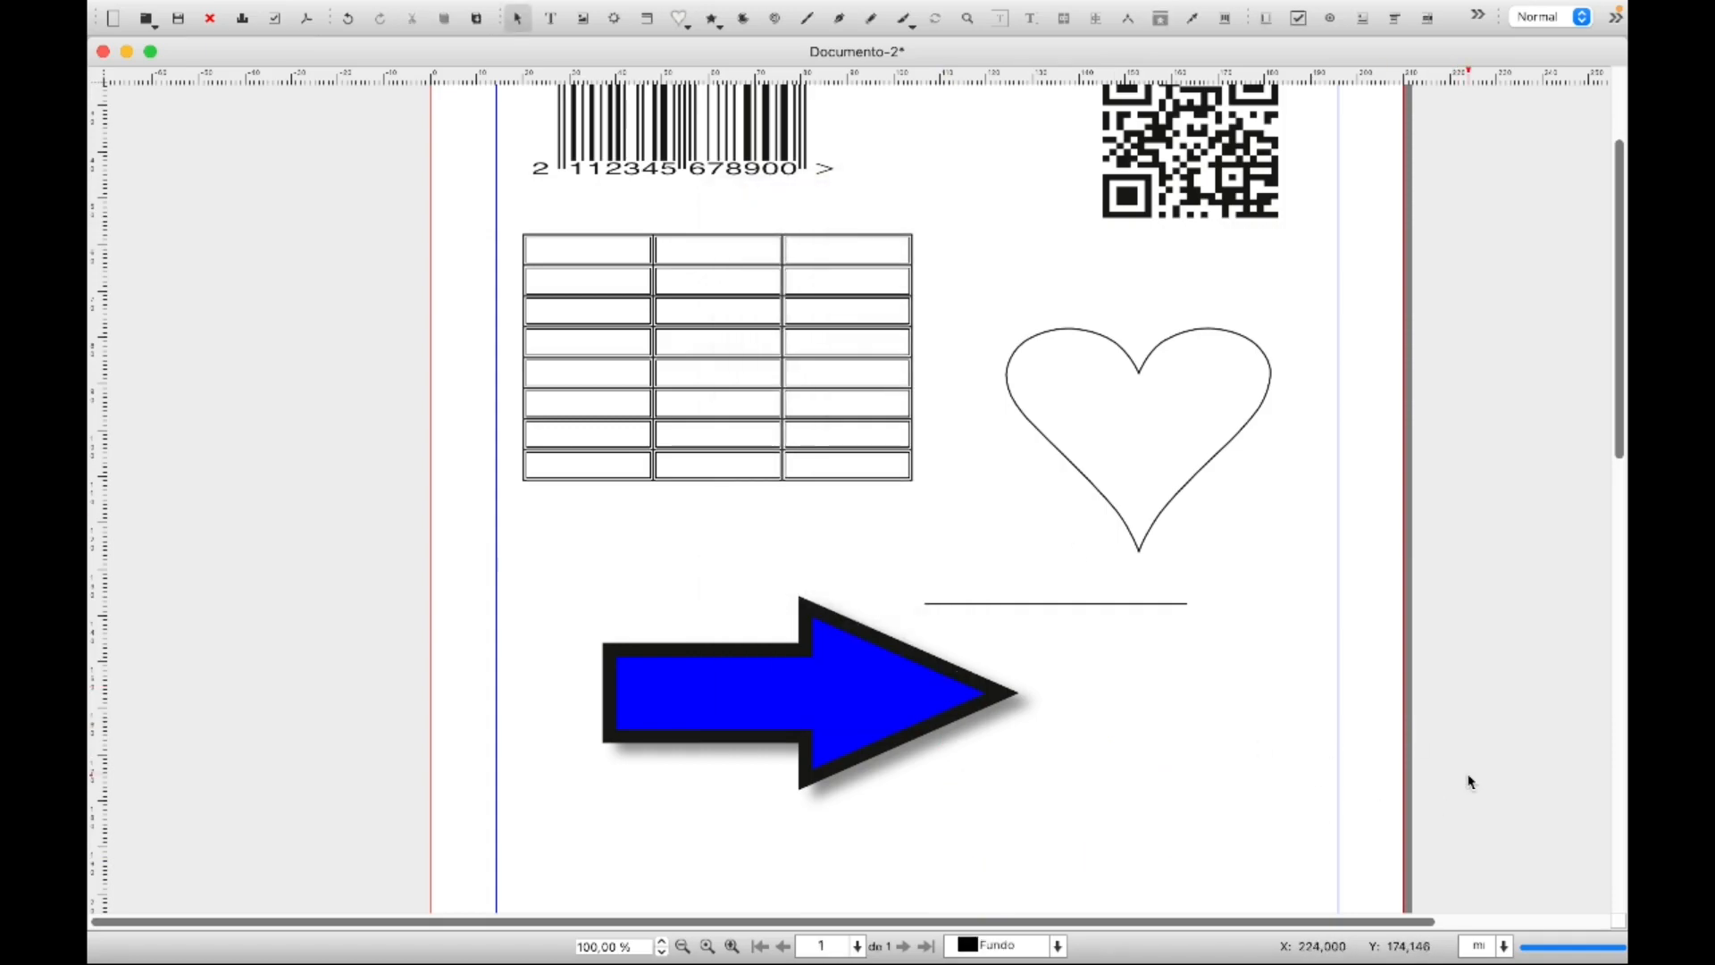
Draw a looping freehand line about 115 × 24 mm below the arrow, and delete it
click(432, 12)
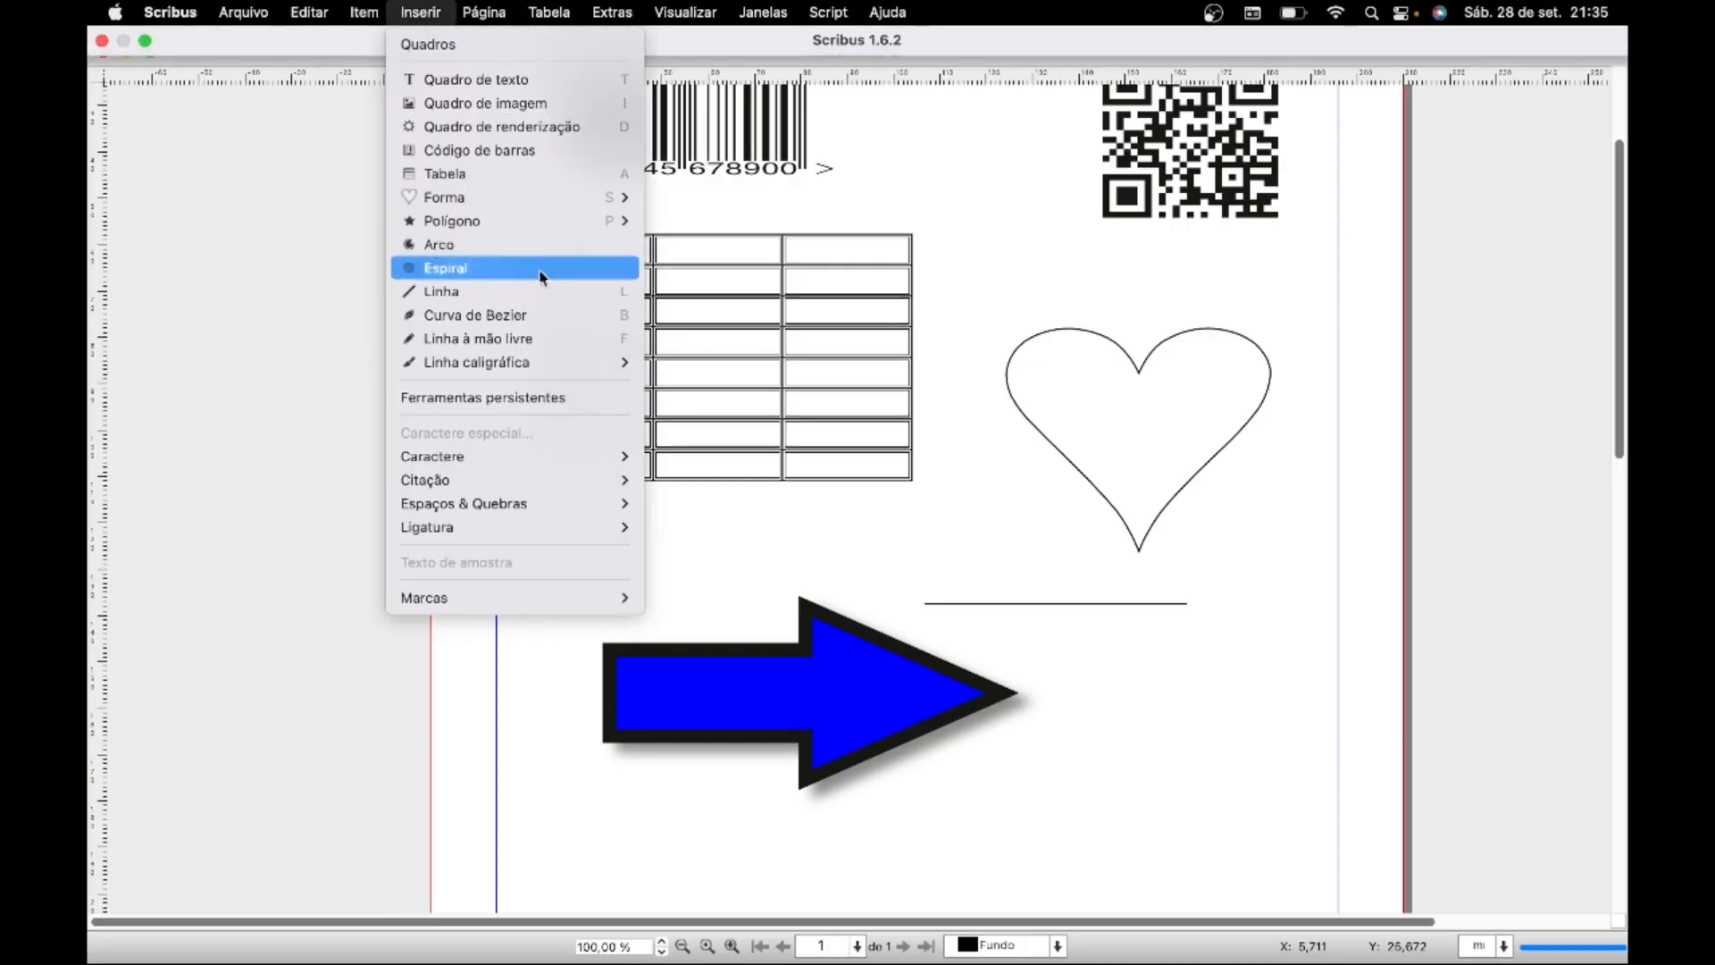
click(536, 339)
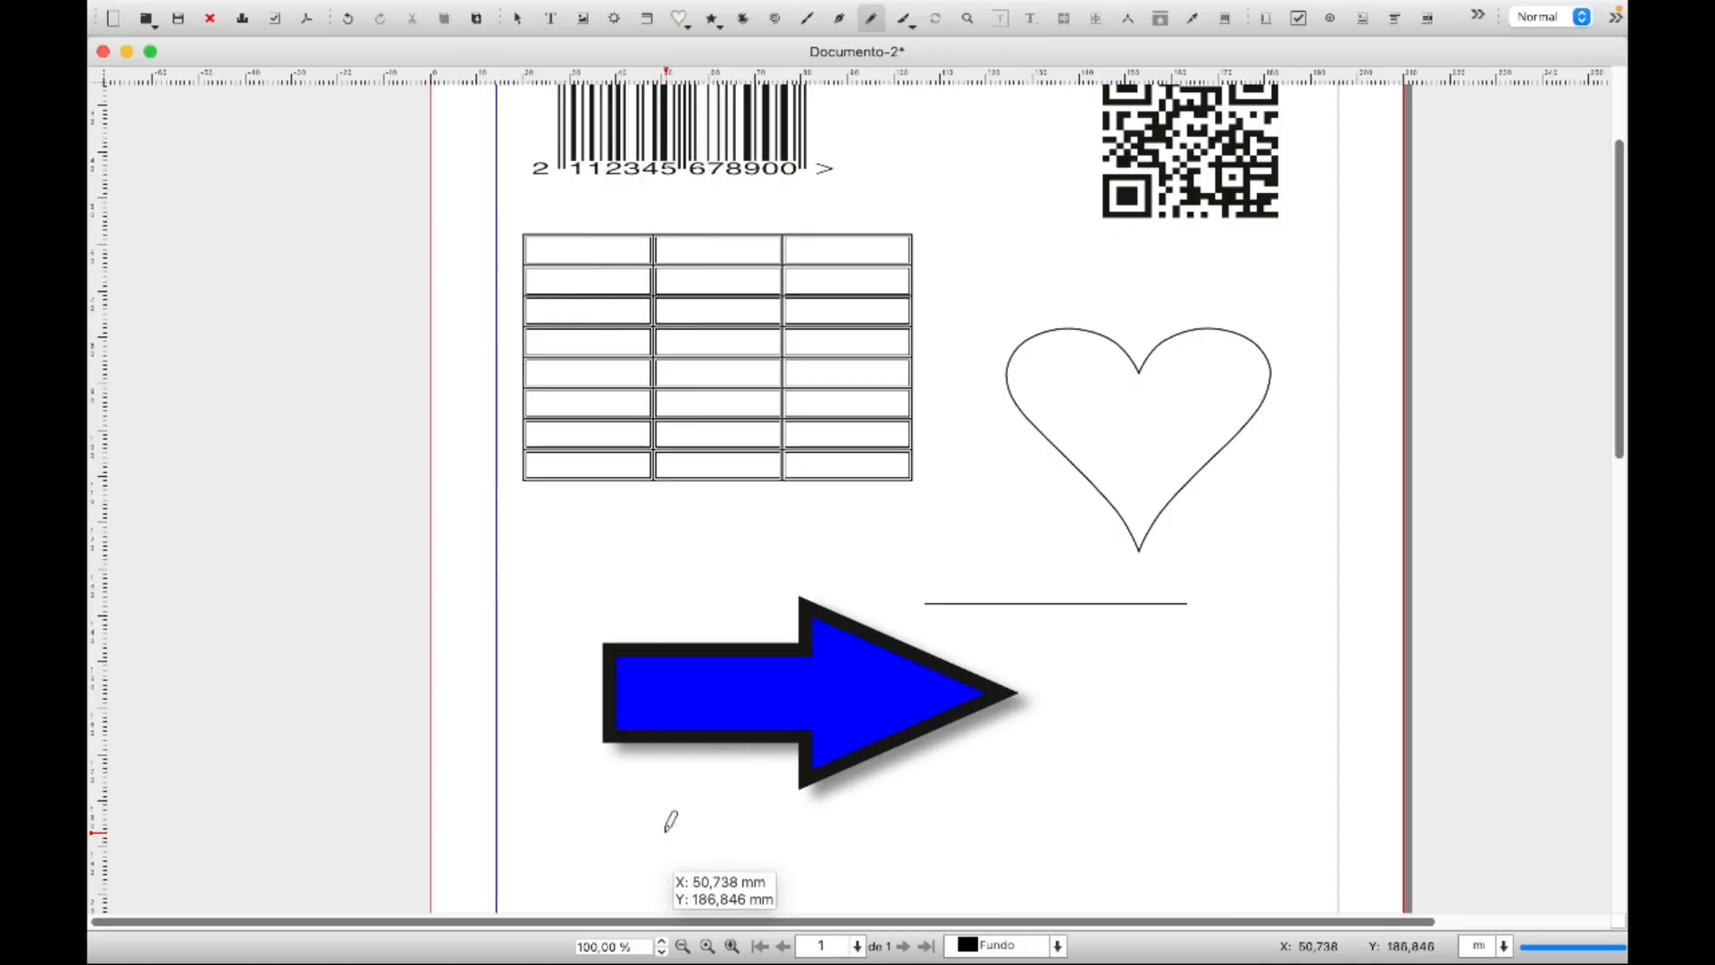
mouse_move(667, 831)
mouse_down()
mouse_move(885, 831)
mouse_move(1006, 857)
mouse_move(1130, 787)
mouse_move(1190, 808)
mouse_move(1197, 833)
mouse_move(1073, 878)
mouse_move(910, 897)
mouse_move(721, 890)
mouse_move(665, 838)
mouse_up()
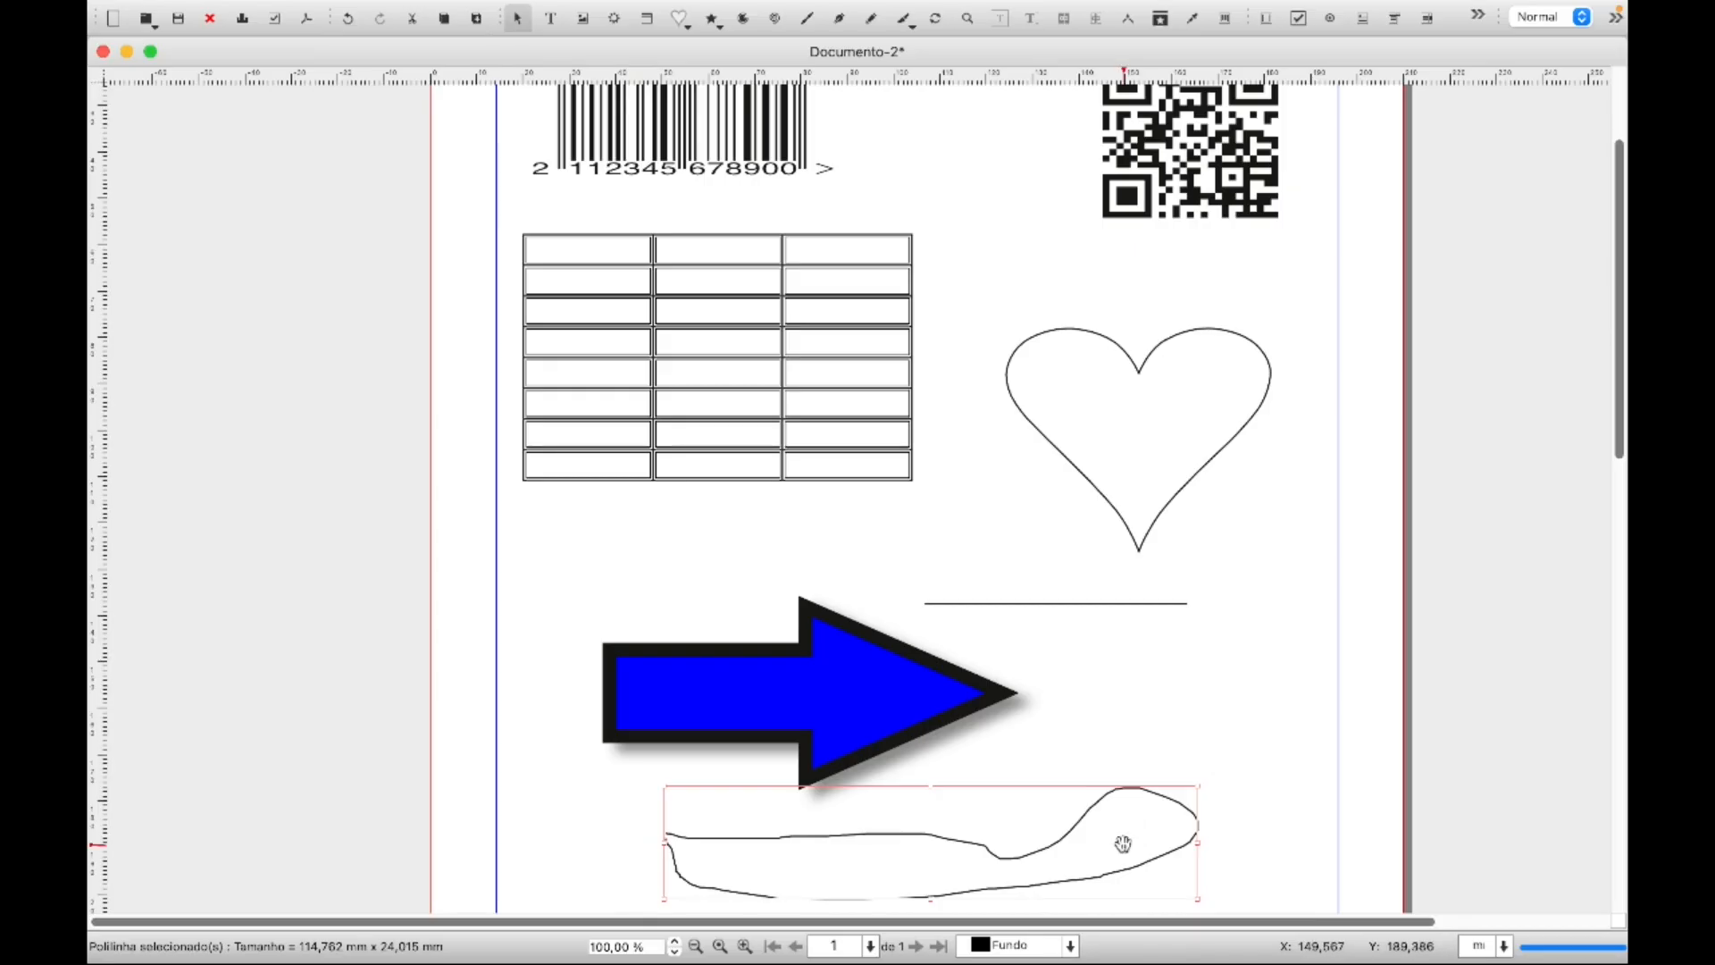
key(Delete)
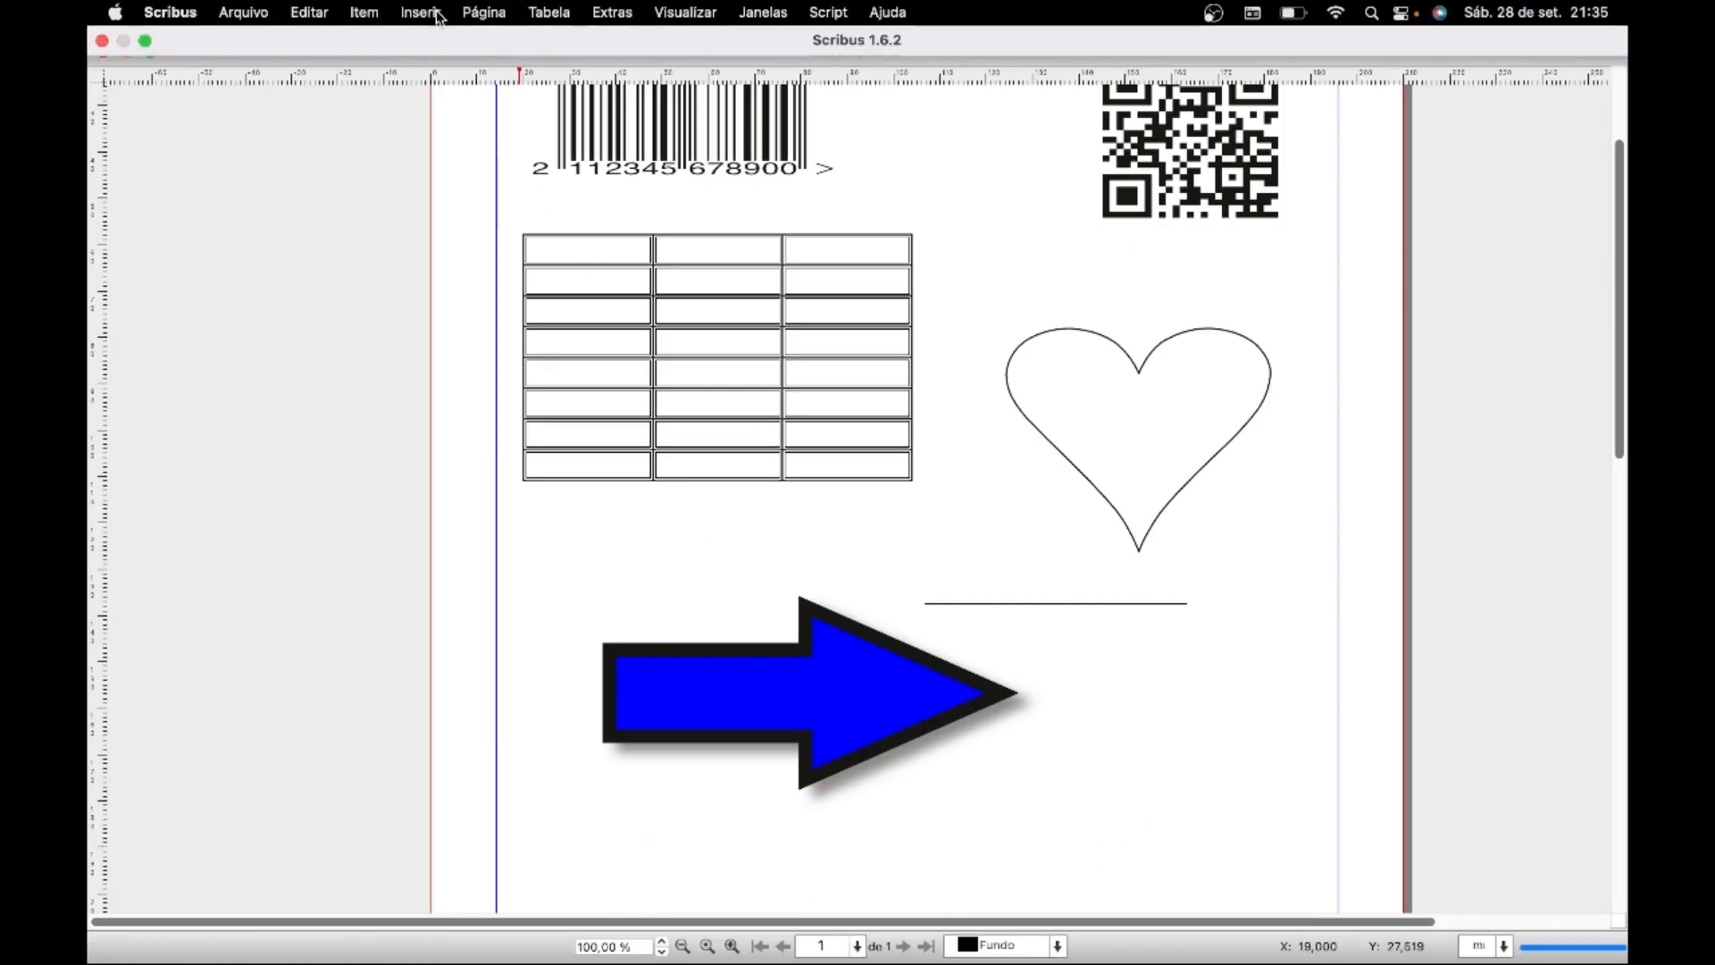
Try to draw a calligraphic line below the arrow
click(421, 12)
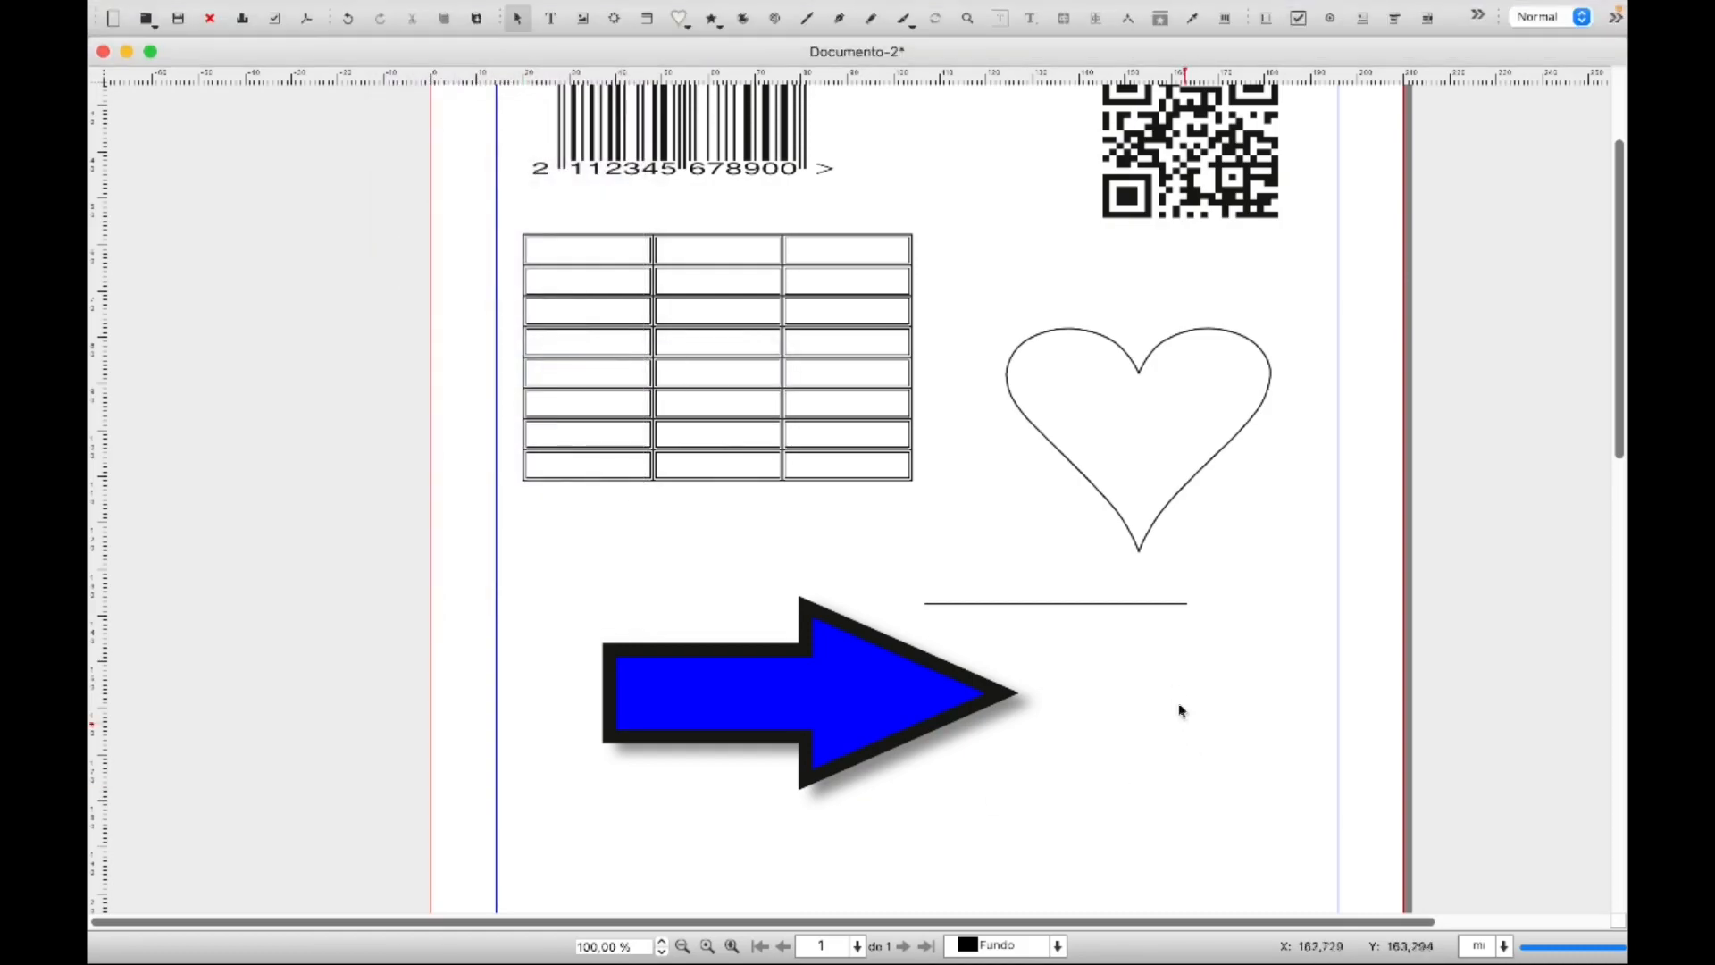
mouse_move(582, 364)
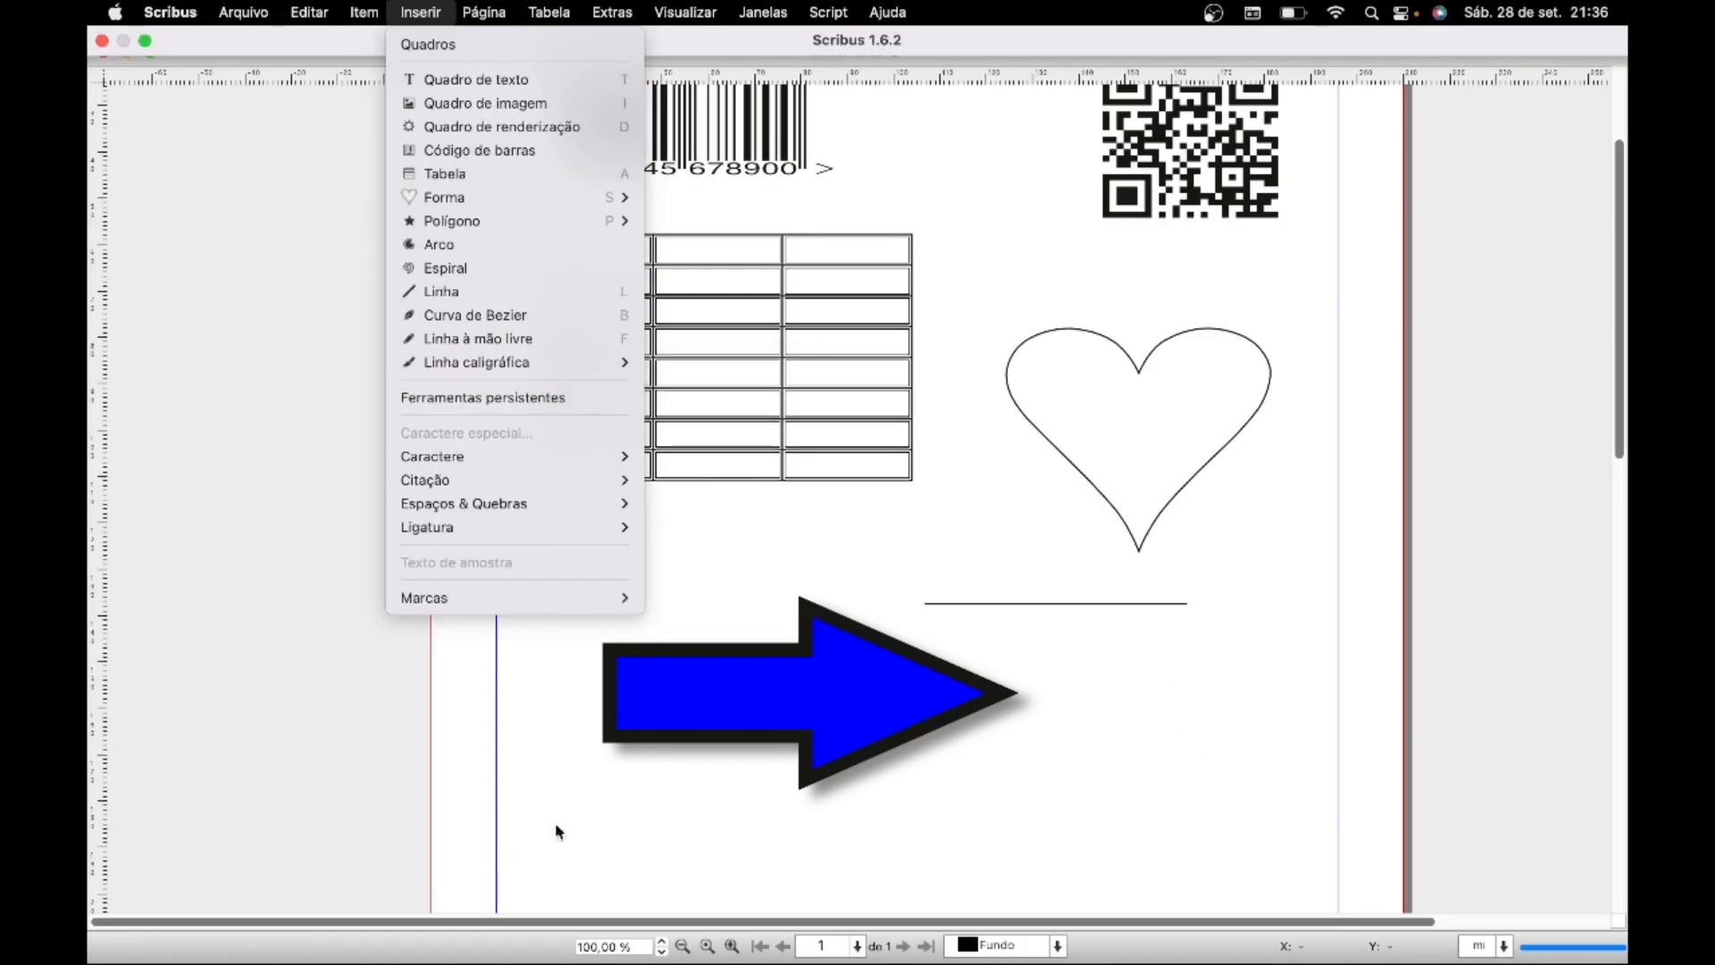
click(580, 365)
mouse_move(649, 820)
mouse_down()
mouse_move(1070, 821)
mouse_move(1135, 853)
mouse_up()
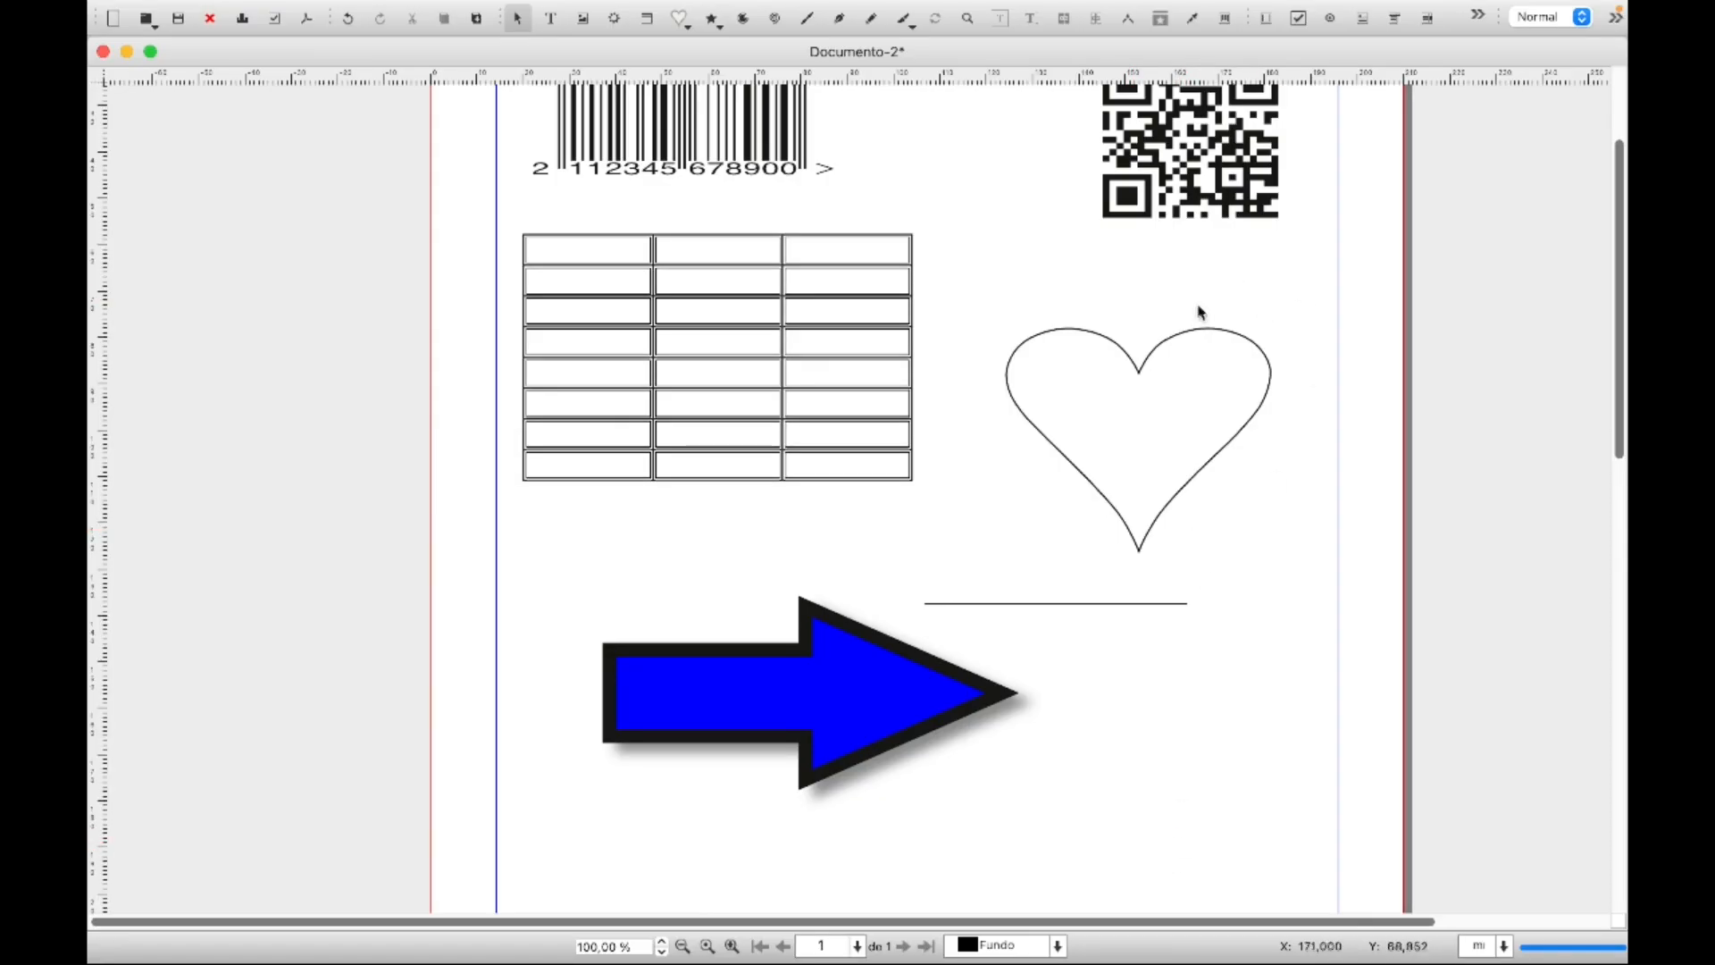
Draw a thick calligraphic line just below the arrow, curving upward past the arrow's tip toward the page's right margin
click(907, 19)
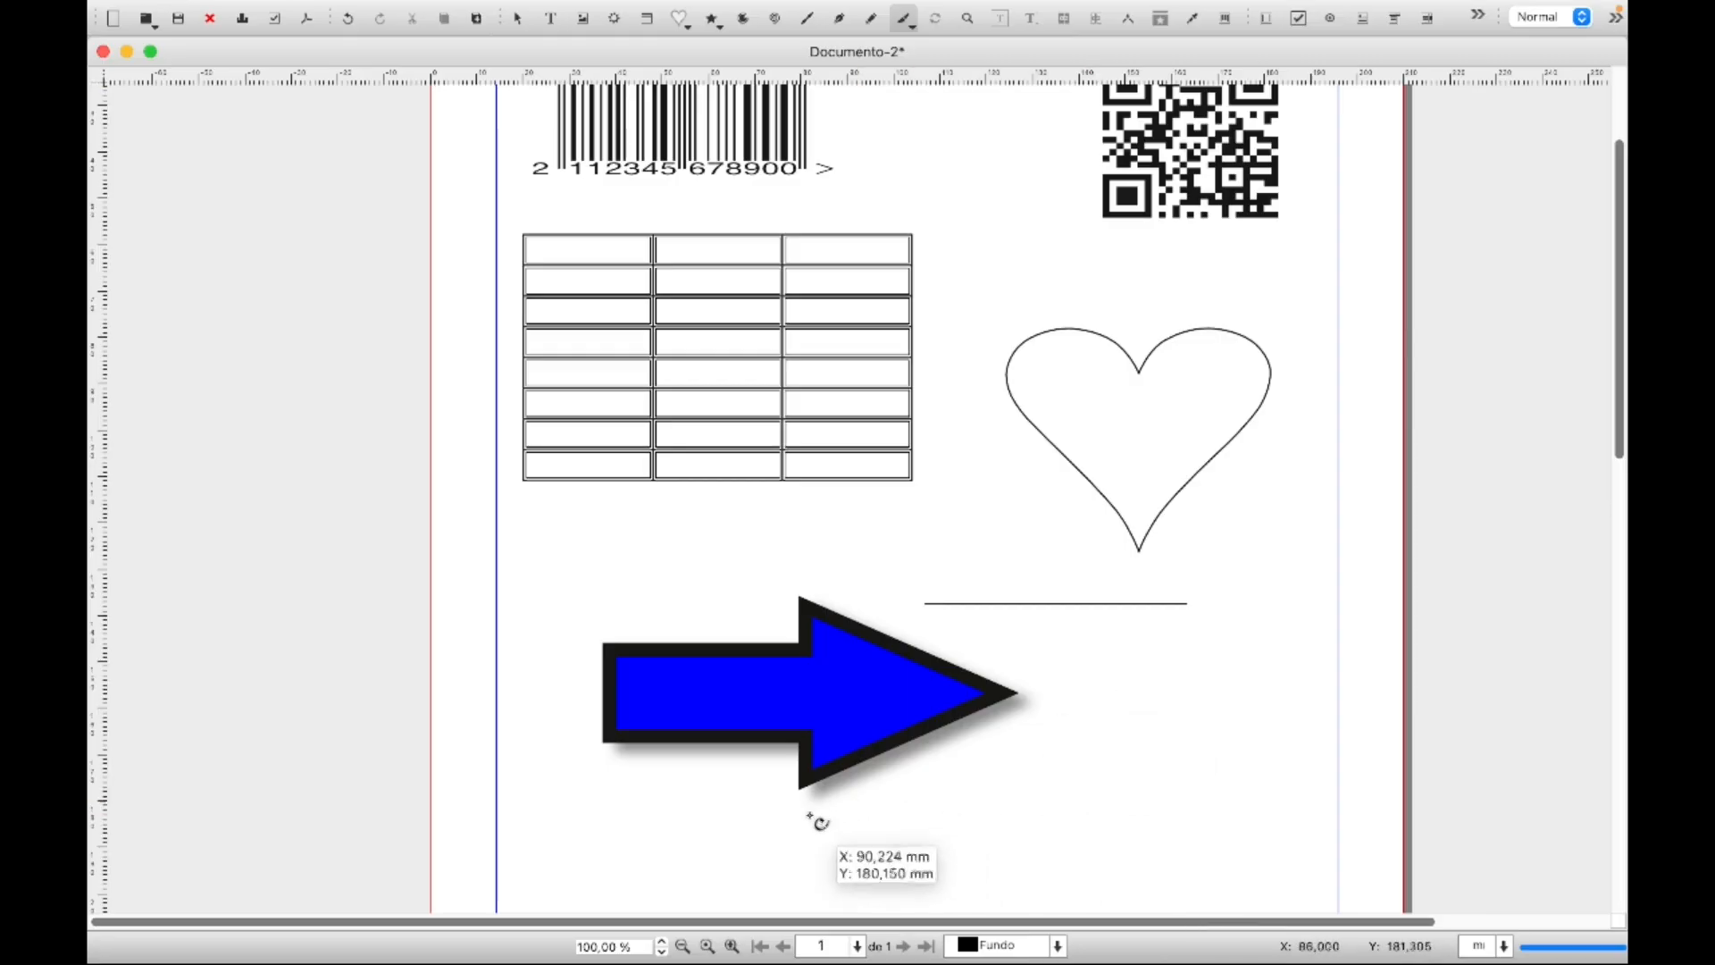
mouse_move(810, 838)
mouse_down()
mouse_move(916, 847)
mouse_move(1045, 827)
mouse_move(1157, 804)
mouse_move(1249, 753)
mouse_move(1261, 804)
mouse_up()
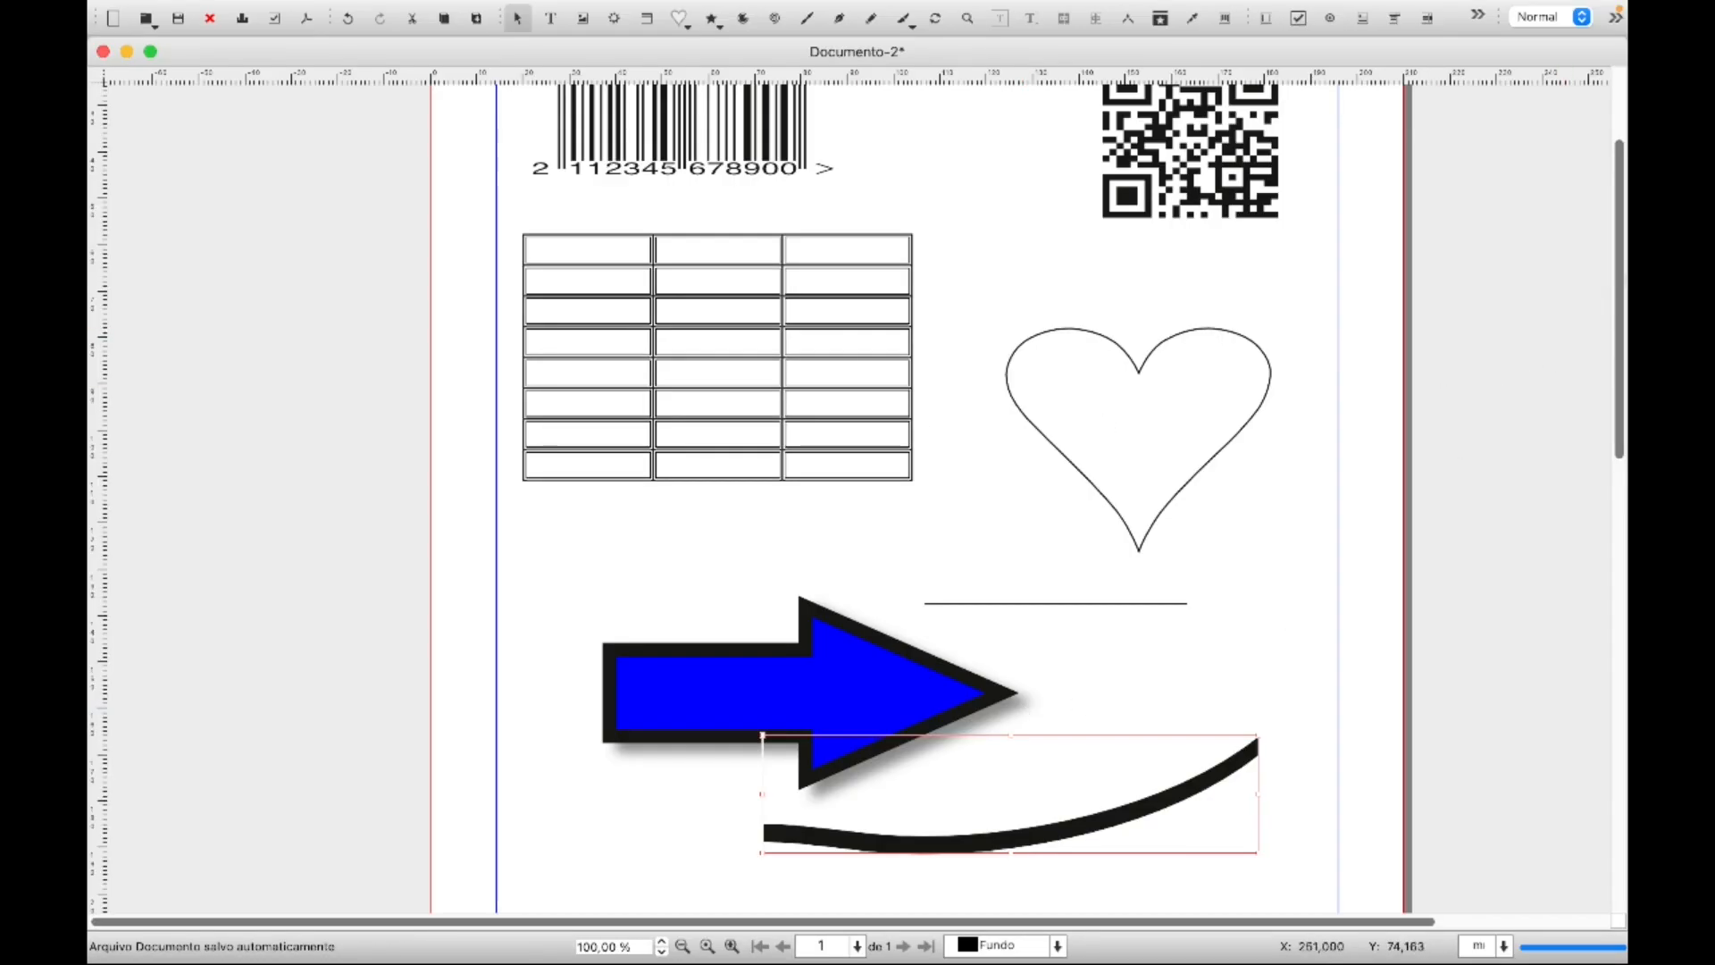
scroll(1624, 268, up, 4)
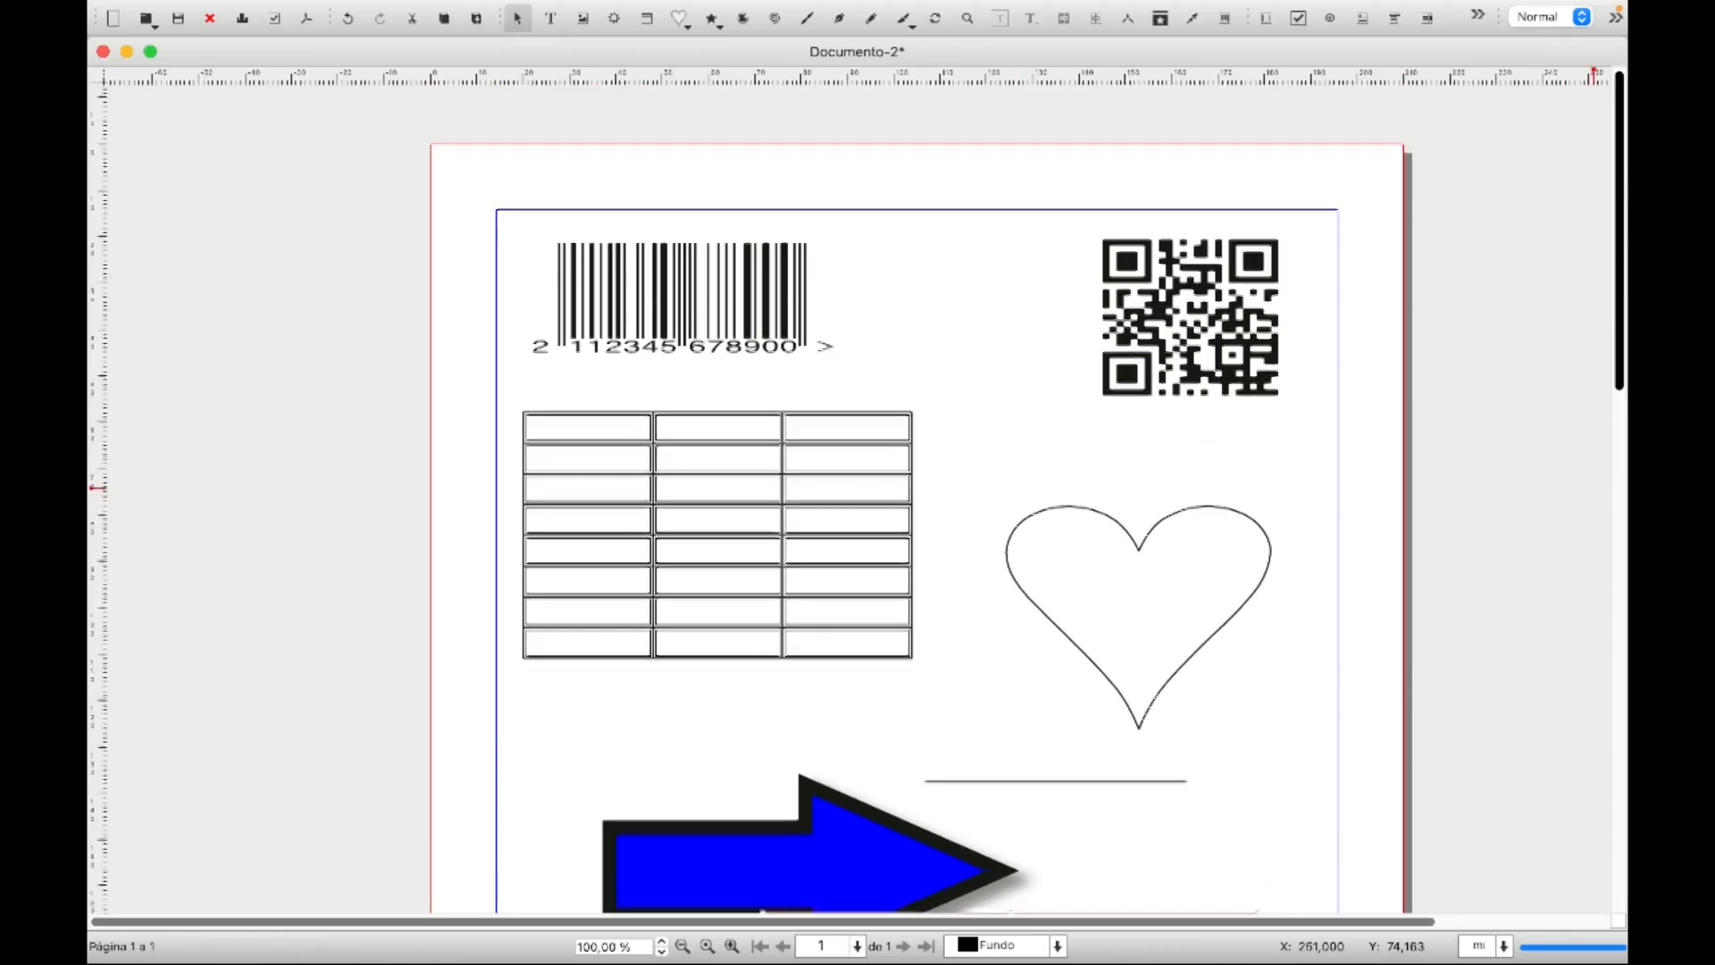
scroll(1621, 268, down, 12)
scroll(929, 500, down, 1)
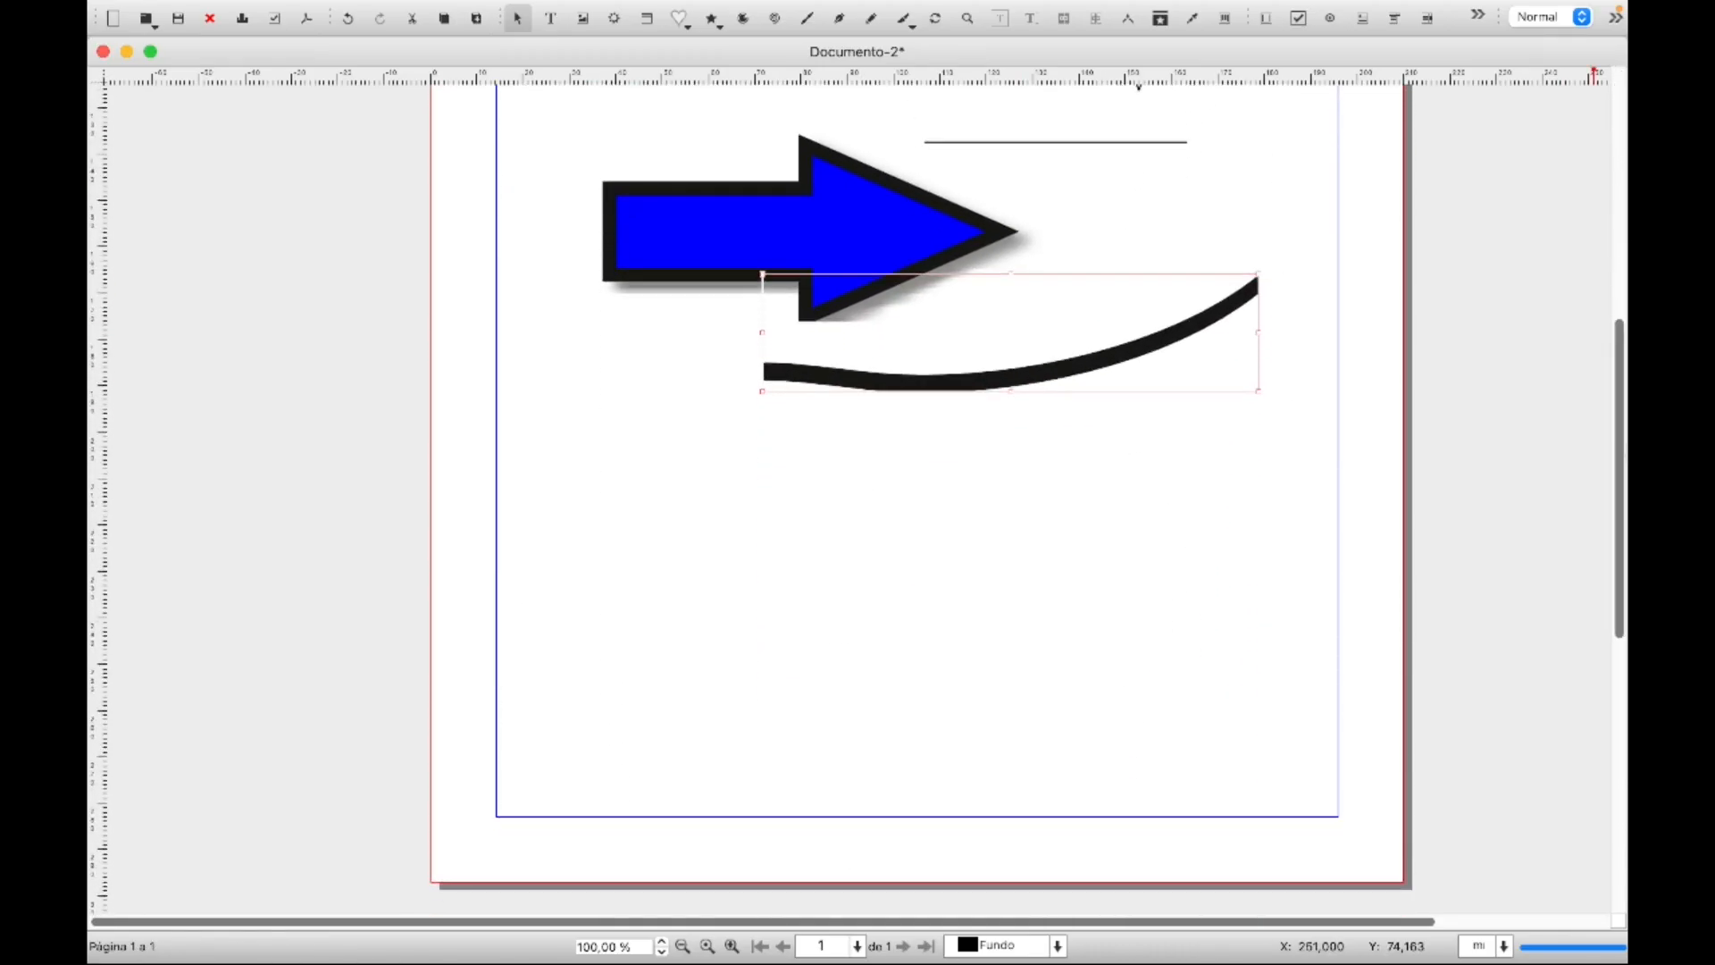